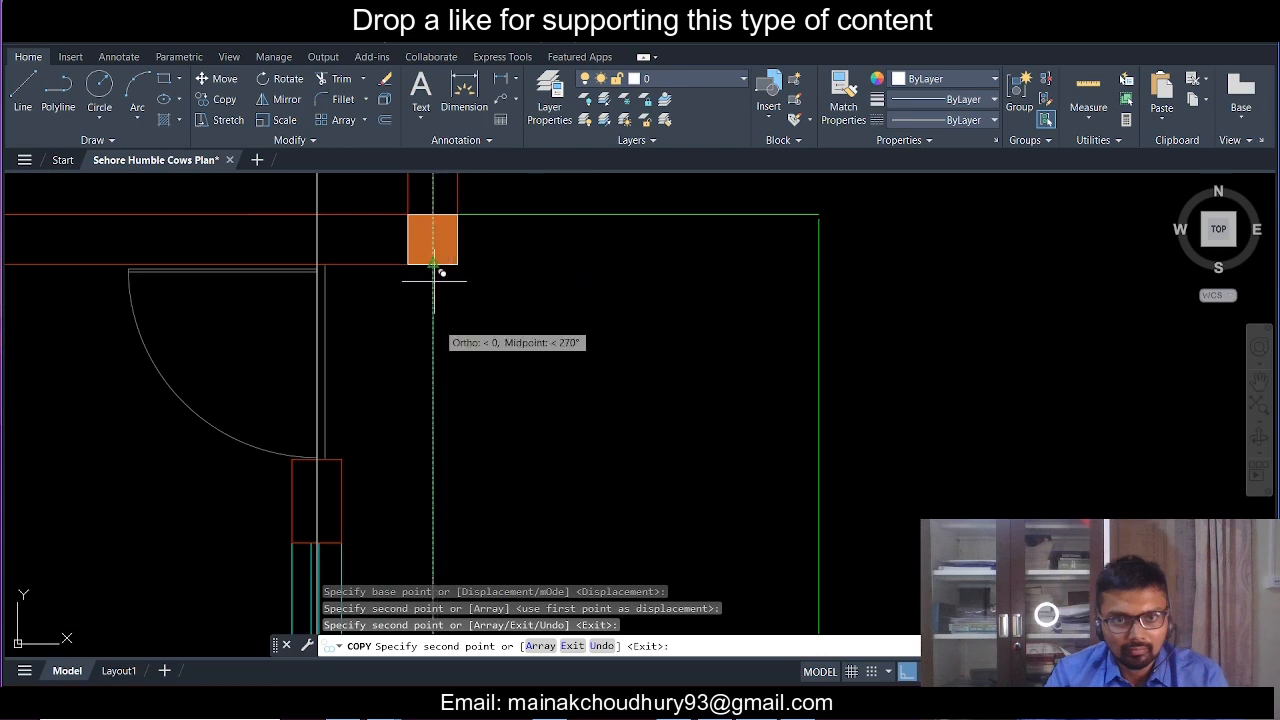
- Place the last copy of the vertical centreline through the right-hand column beside the balcony and end the copying
click(437, 323)
scroll(580, 334, down, 5)
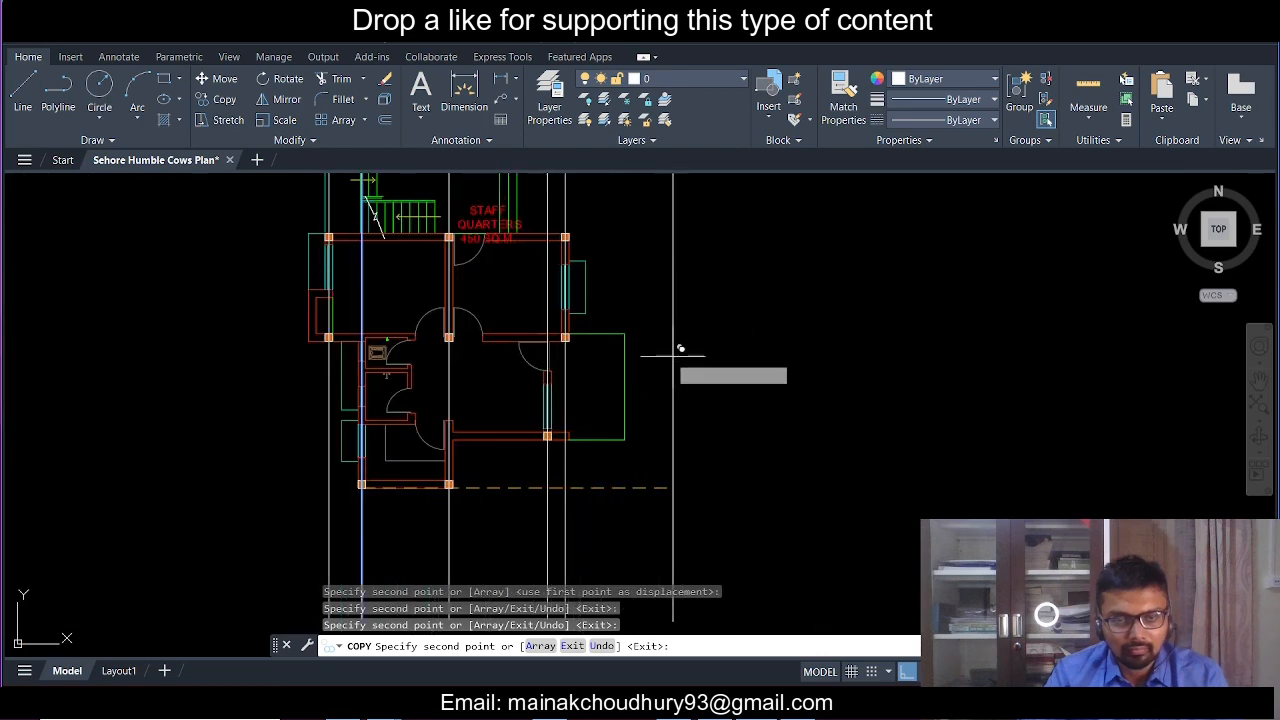
key(Escape)
scroll(560, 300, down, 4)
scroll(571, 371, up, 5)
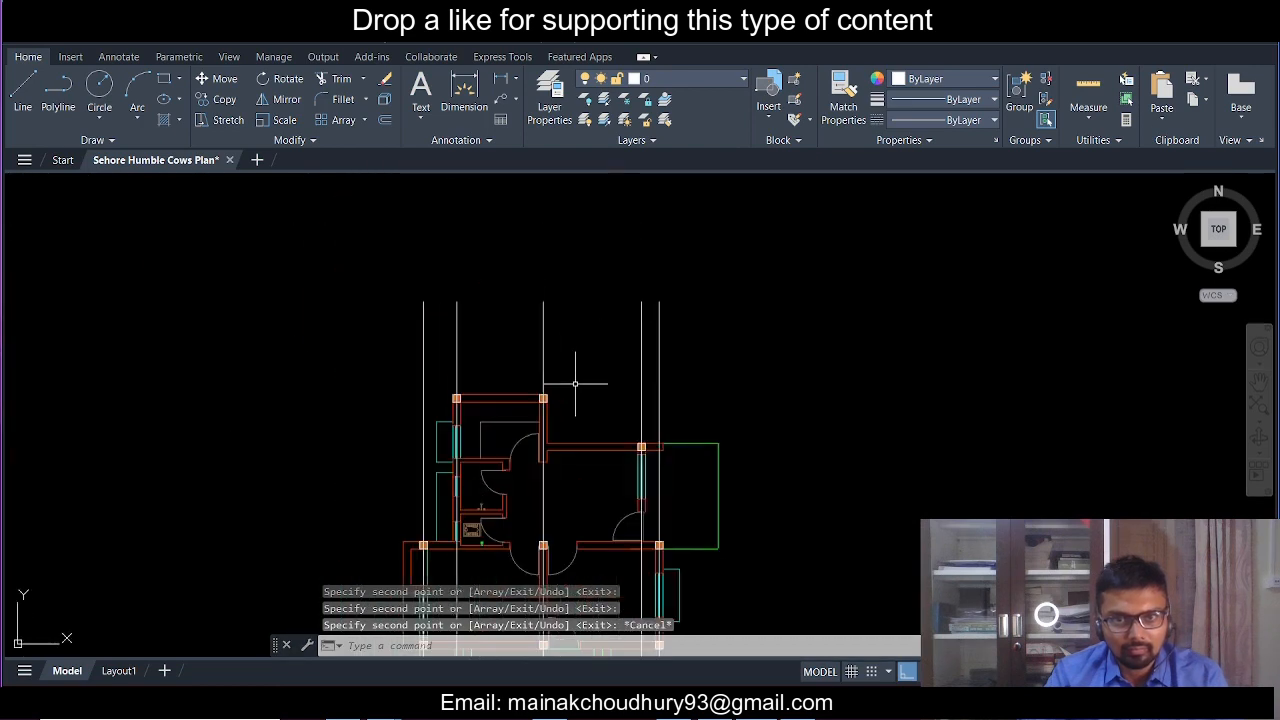
- Draw a short horizontal line across the thickness of the outer wall of the niche projecting beside the left column
scroll(543, 316, up, 4)
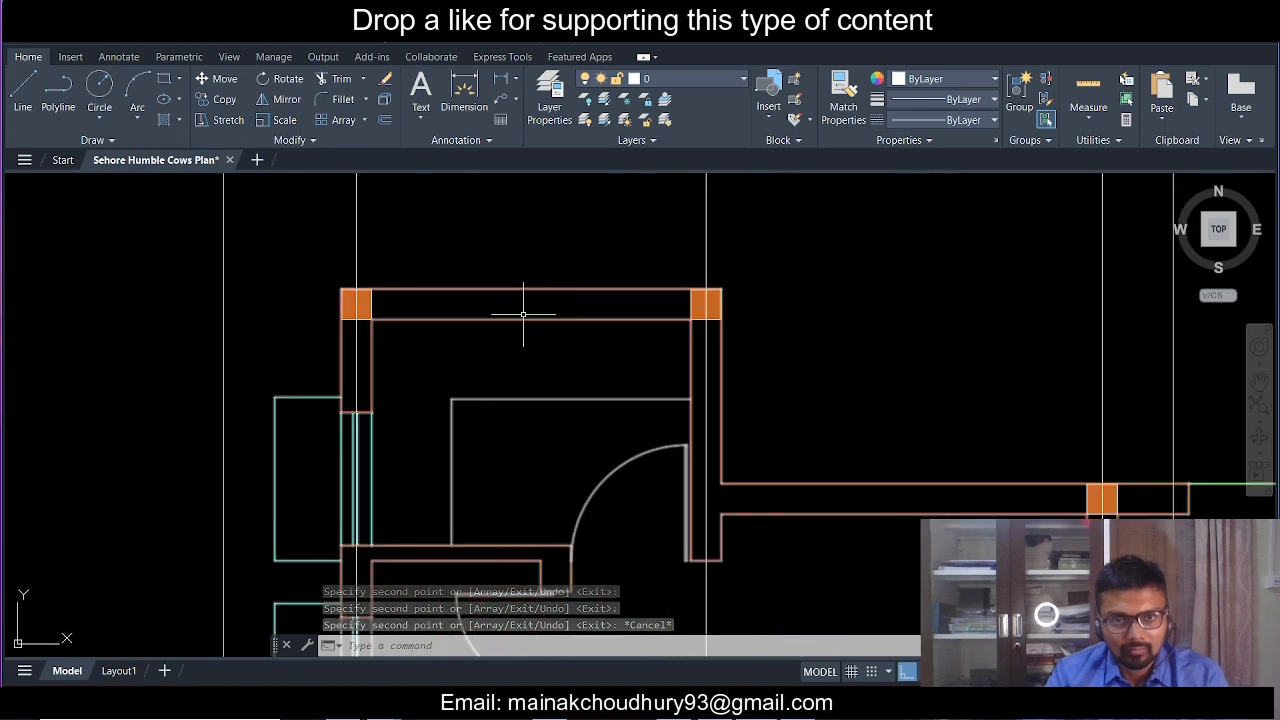
click(23, 88)
scroll(277, 325, down, 3)
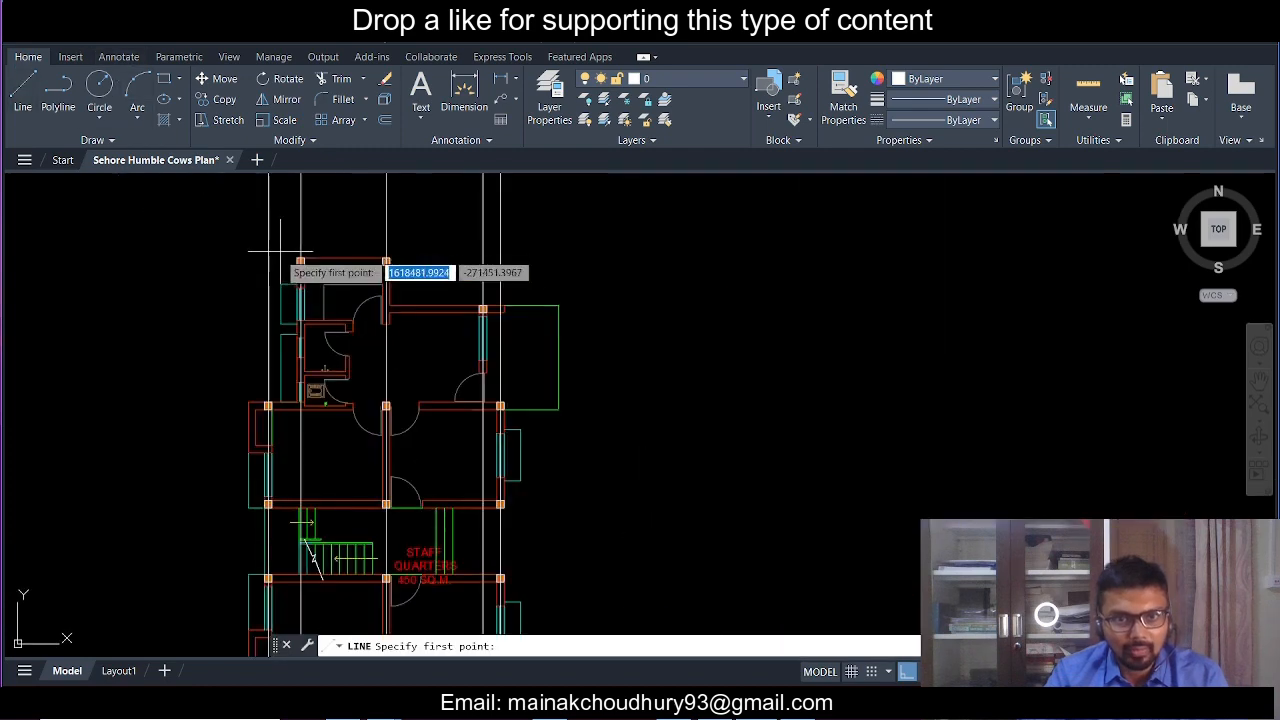
scroll(260, 410, up, 5)
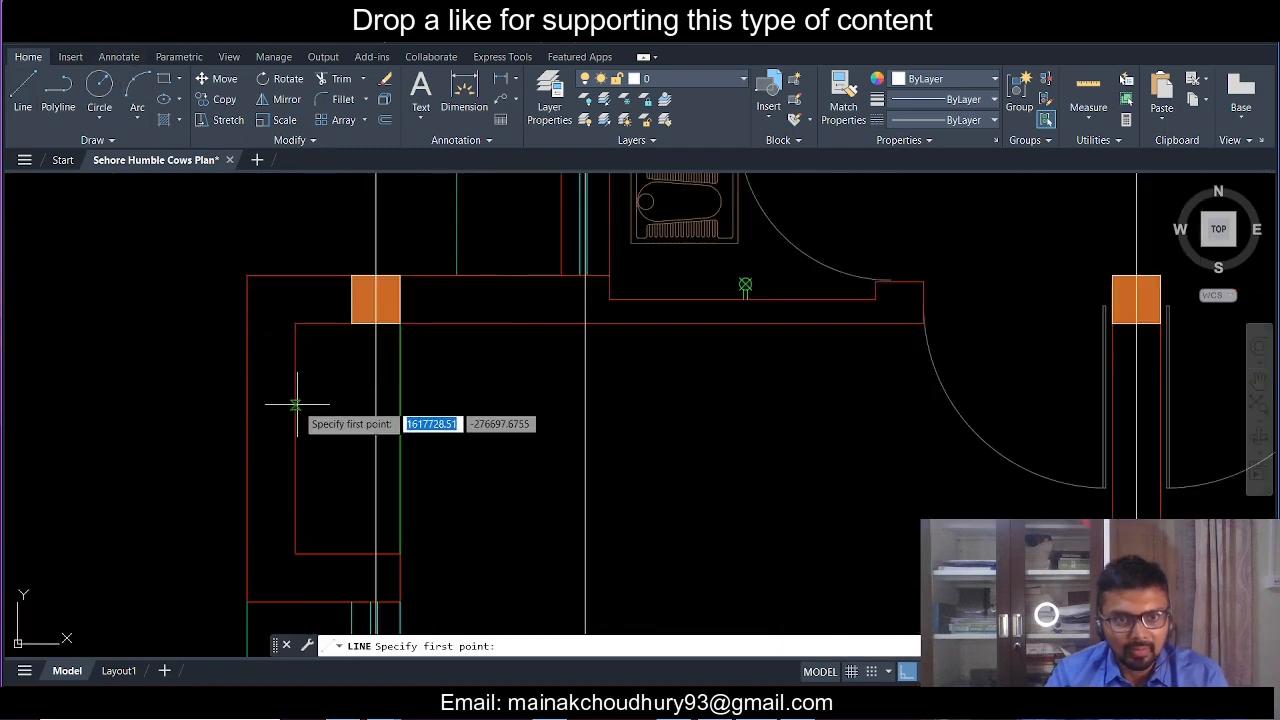
key(Escape)
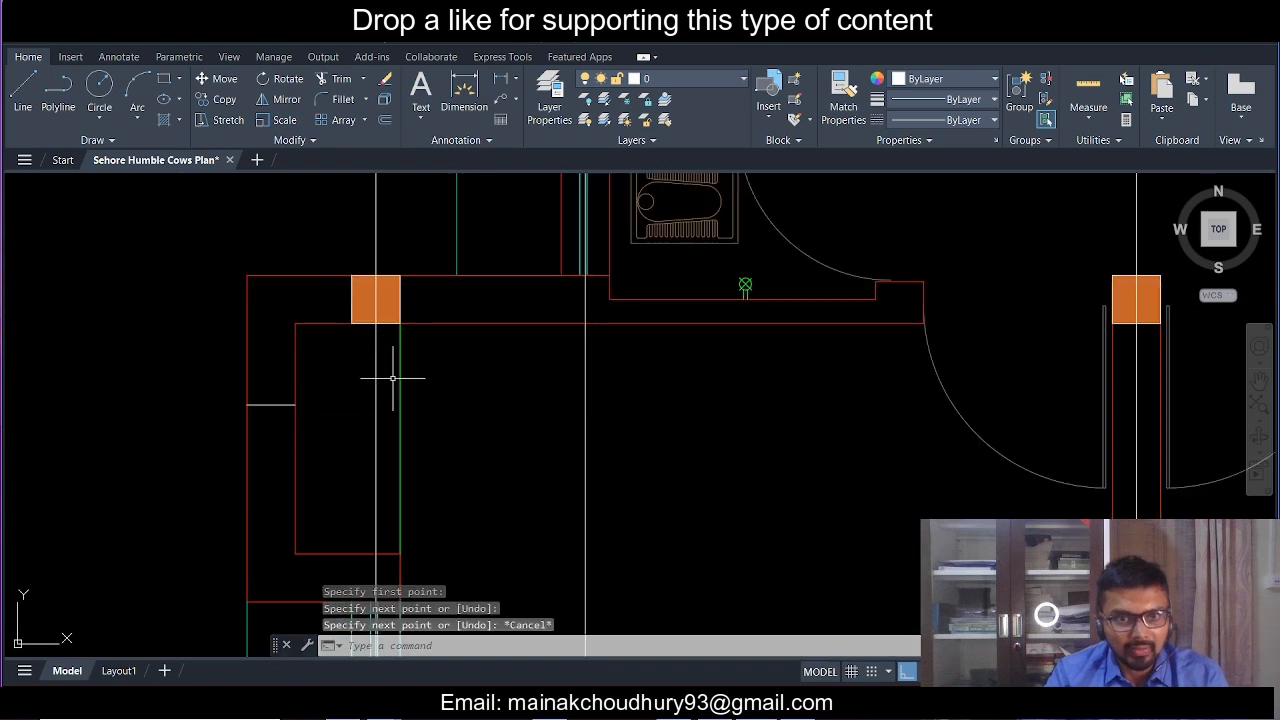
- Copy the left column's vertical centreline to the middle of the projecting niche's outer wall
click(215, 99)
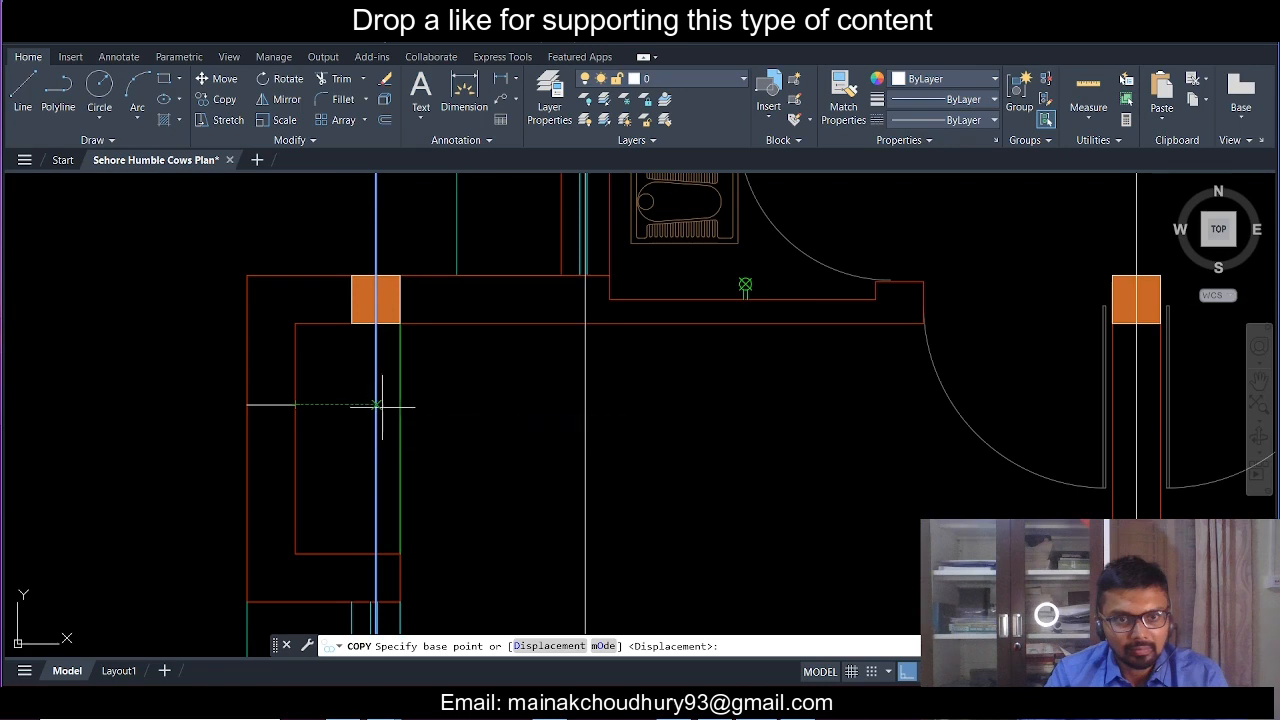
scroll(272, 400, down, 3)
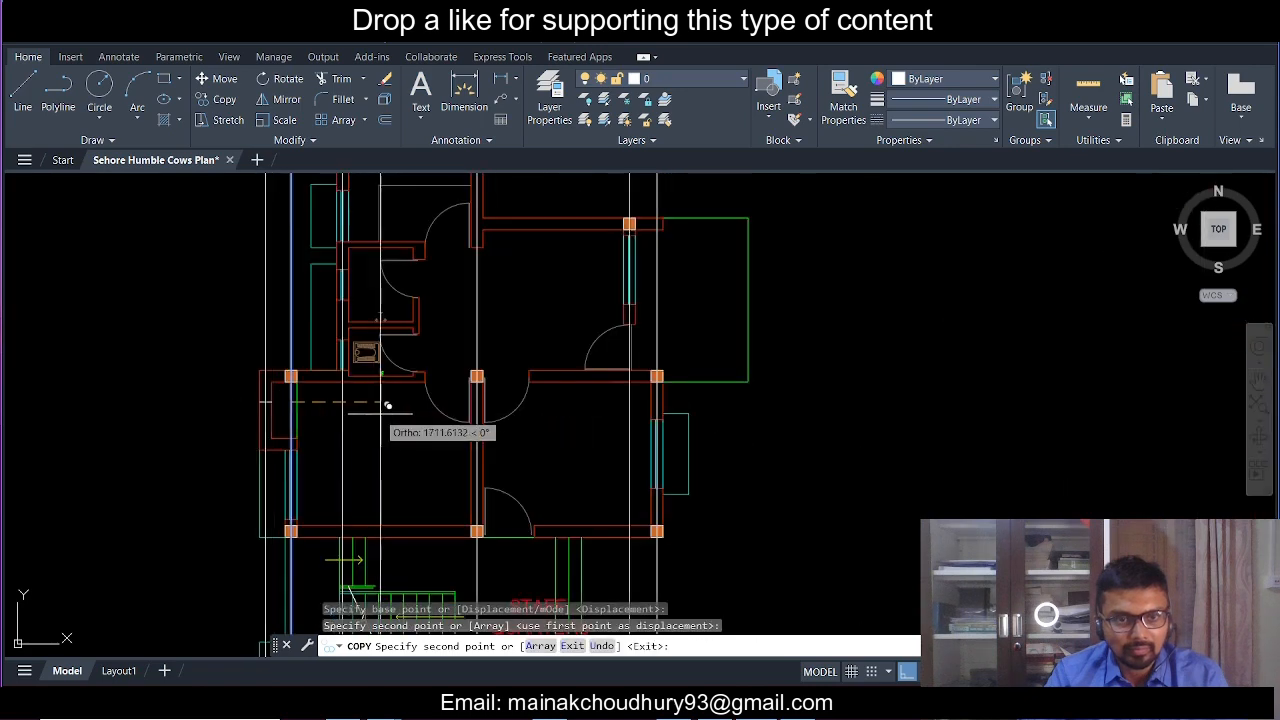
key(Escape)
- Examine the whole staff quarters plan to check which walls and columns have vertical centrelines
scroll(585, 369, down, 2)
middle_drag(495, 495, 474, 383)
middle_drag(402, 486, 398, 403)
scroll(368, 427, up, 4)
scroll(368, 427, down, 2)
middle_drag(480, 394, 380, 463)
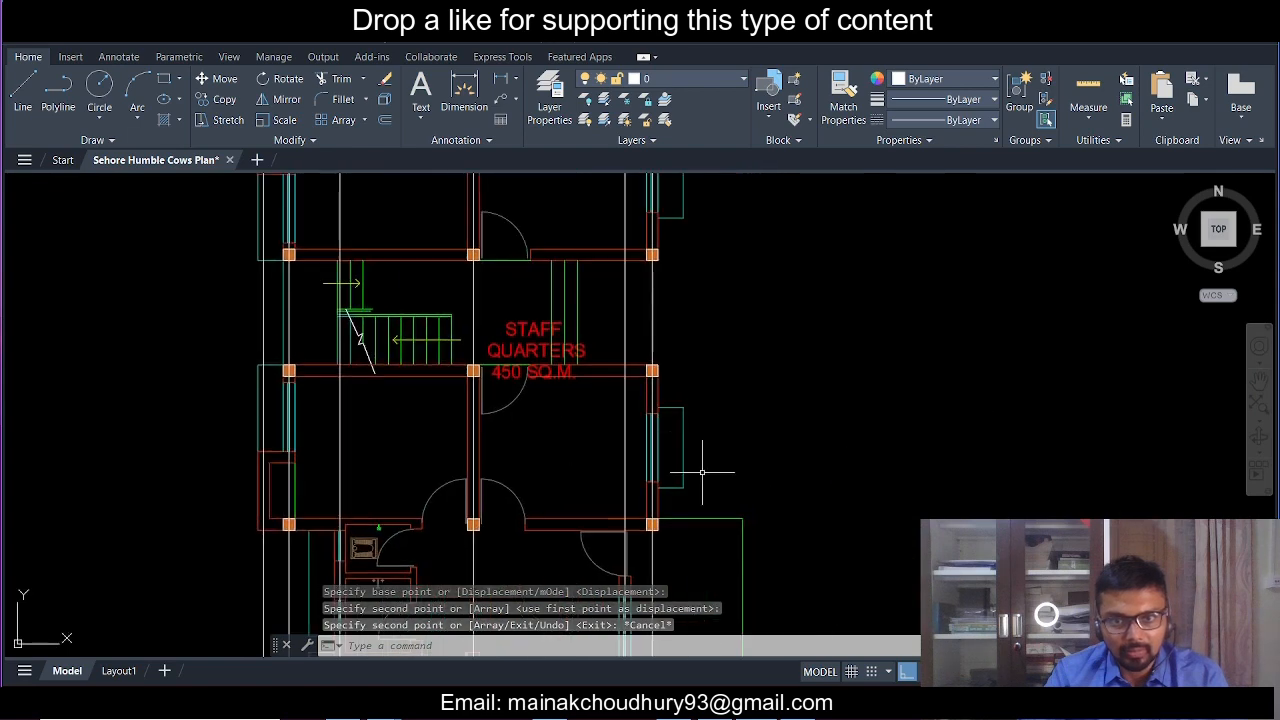
middle_drag(669, 446, 638, 215)
mouse_move(619, 369)
middle_down()
mouse_move(617, 347)
mouse_move(643, 600)
middle_up()
middle_drag(655, 445, 658, 553)
middle_drag(674, 369, 691, 642)
middle_drag(645, 388, 663, 511)
middle_drag(531, 560, 537, 411)
scroll(426, 404, up, 2)
scroll(426, 404, up, 2)
scroll(434, 374, down, 4)
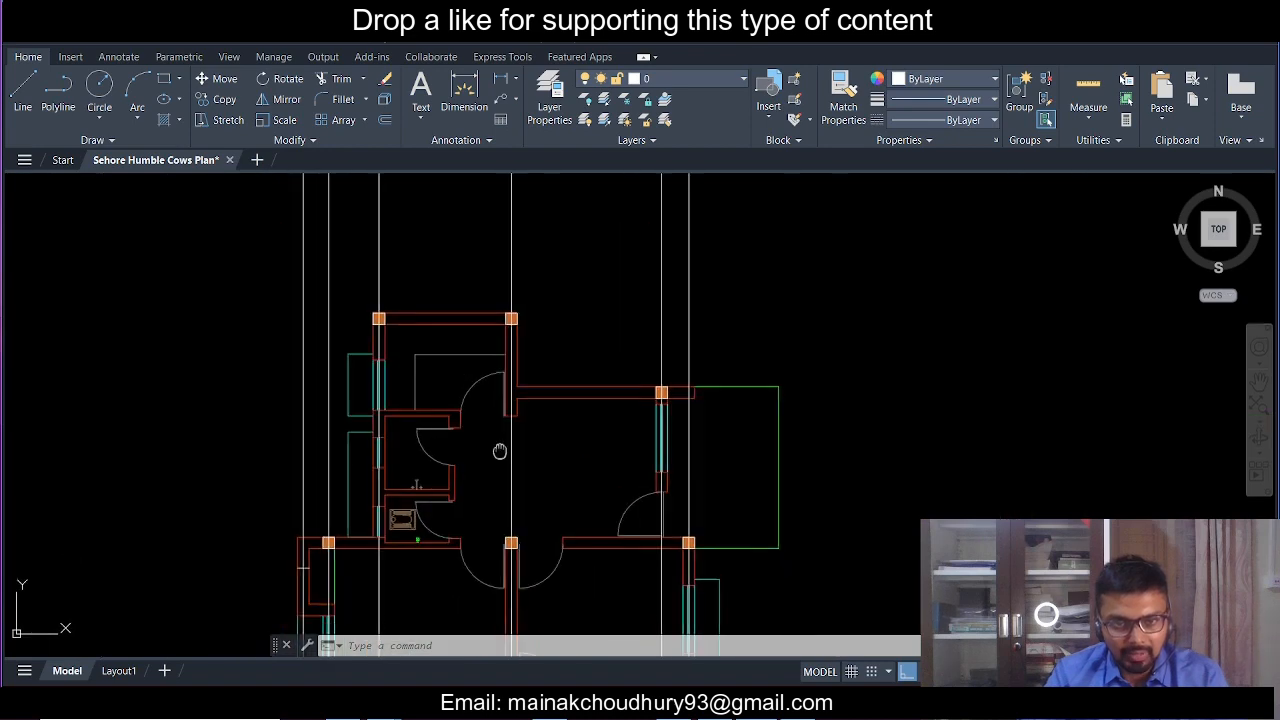
middle_drag(503, 466, 470, 379)
scroll(329, 388, down, 3)
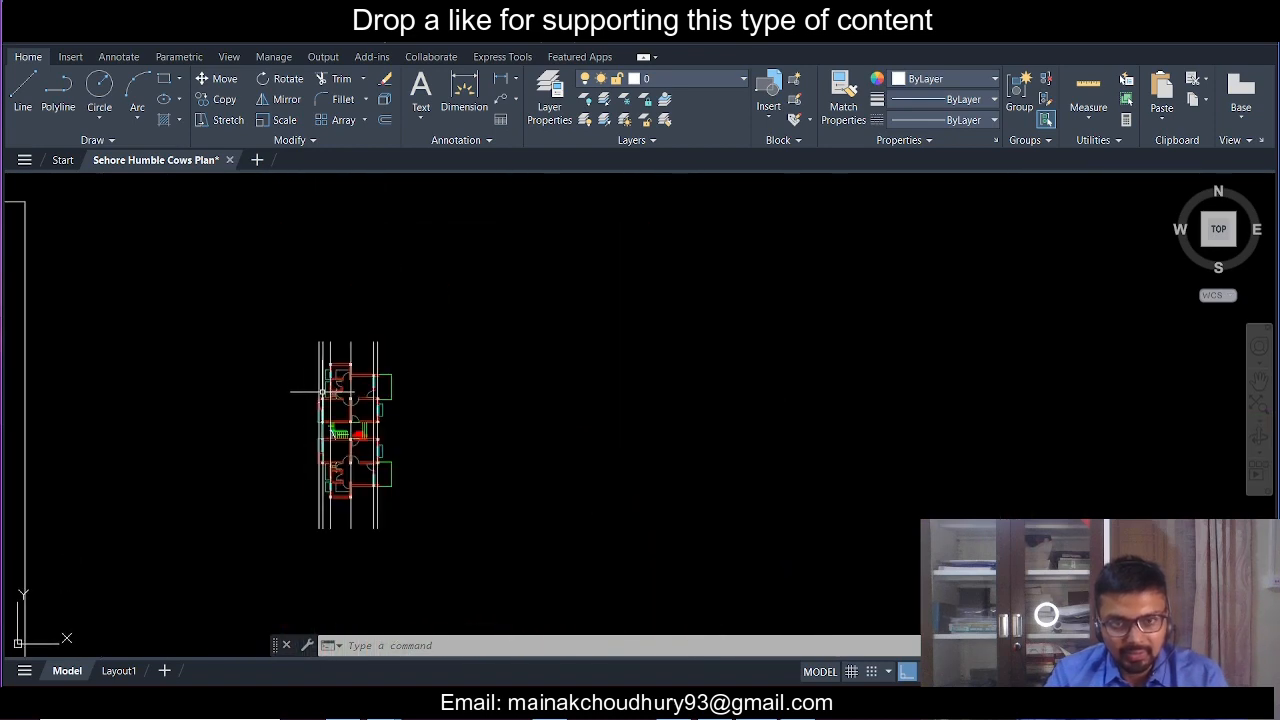
scroll(244, 445, up, 5)
scroll(477, 530, up, 5)
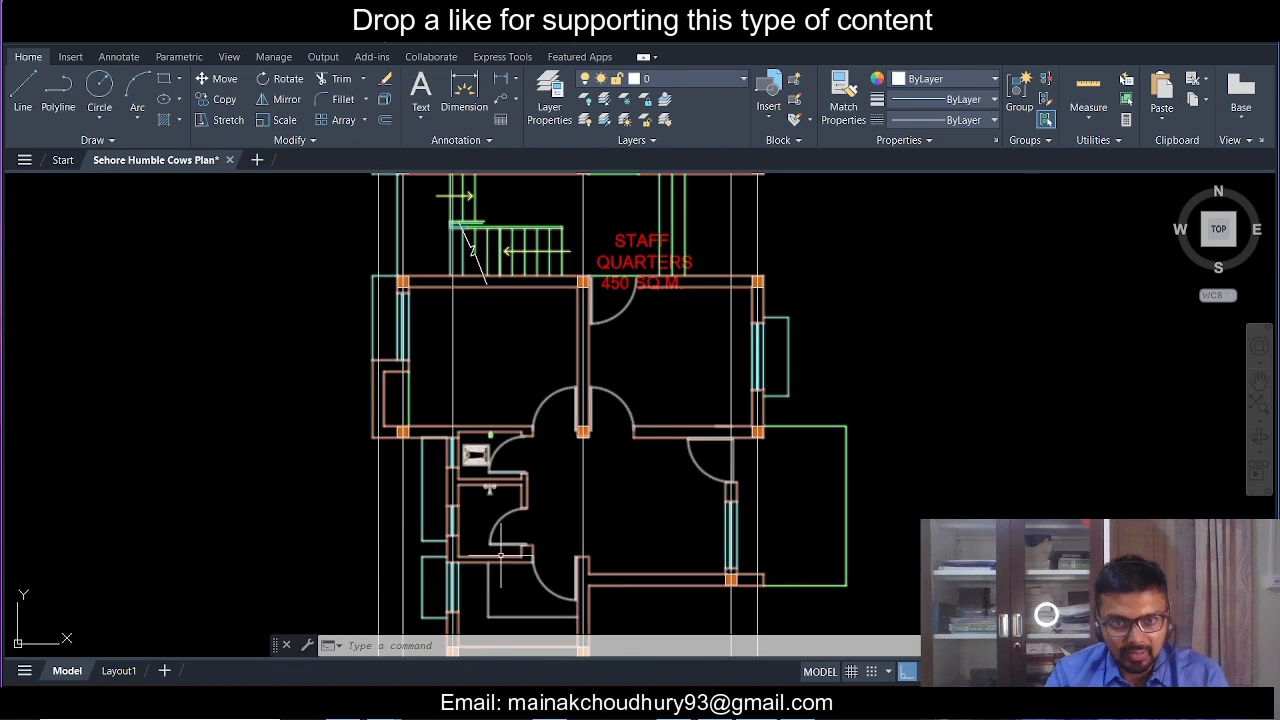
middle_drag(525, 568, 506, 507)
scroll(528, 532, up, 2)
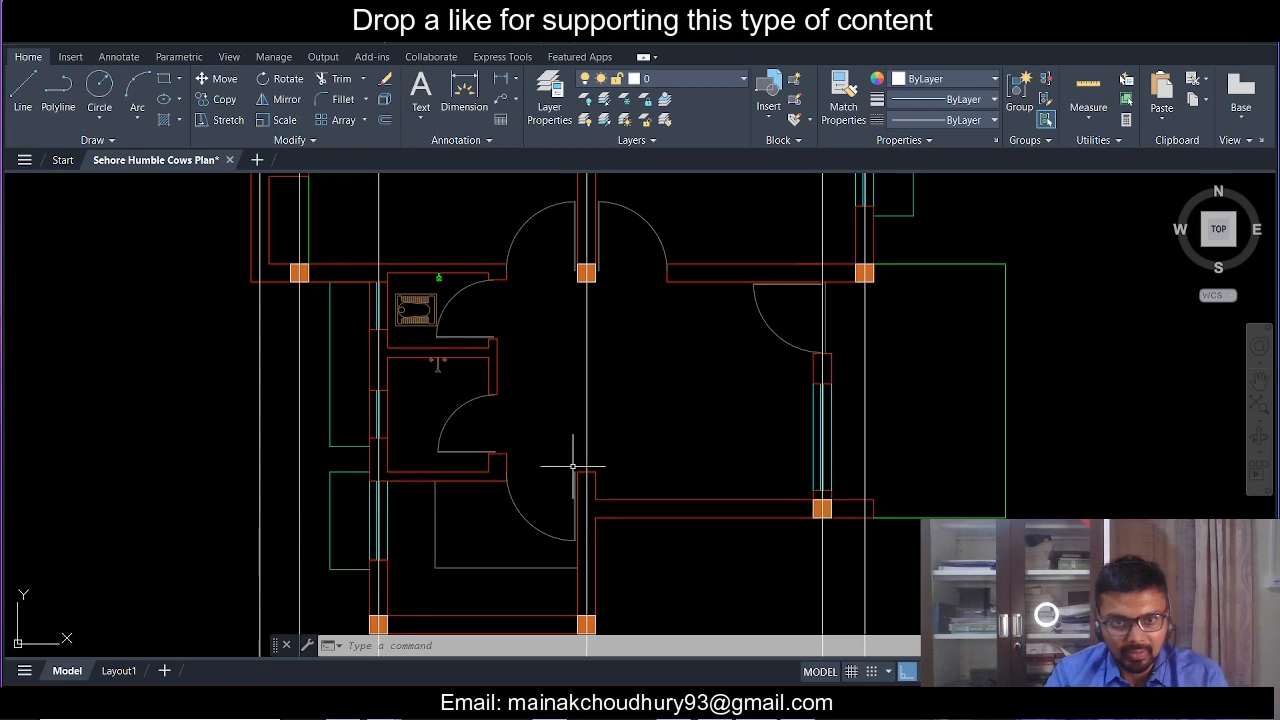
scroll(490, 390, down, 3)
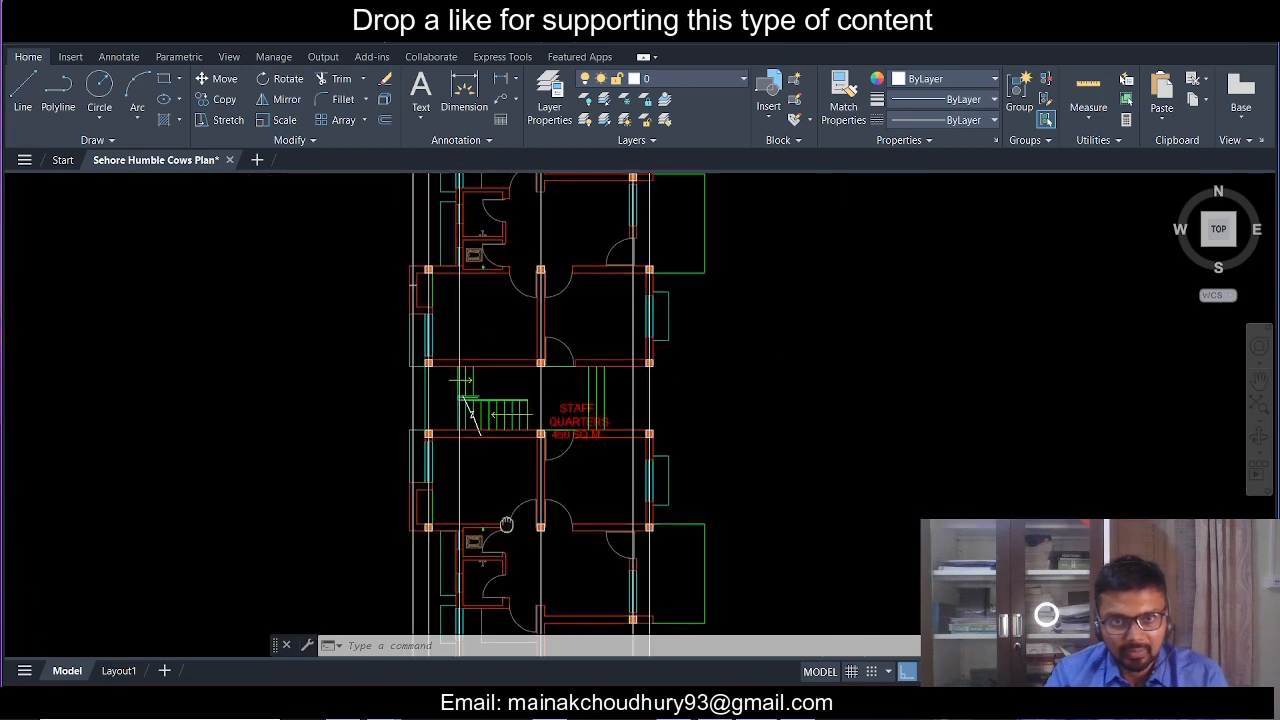
scroll(540, 370, up, 4)
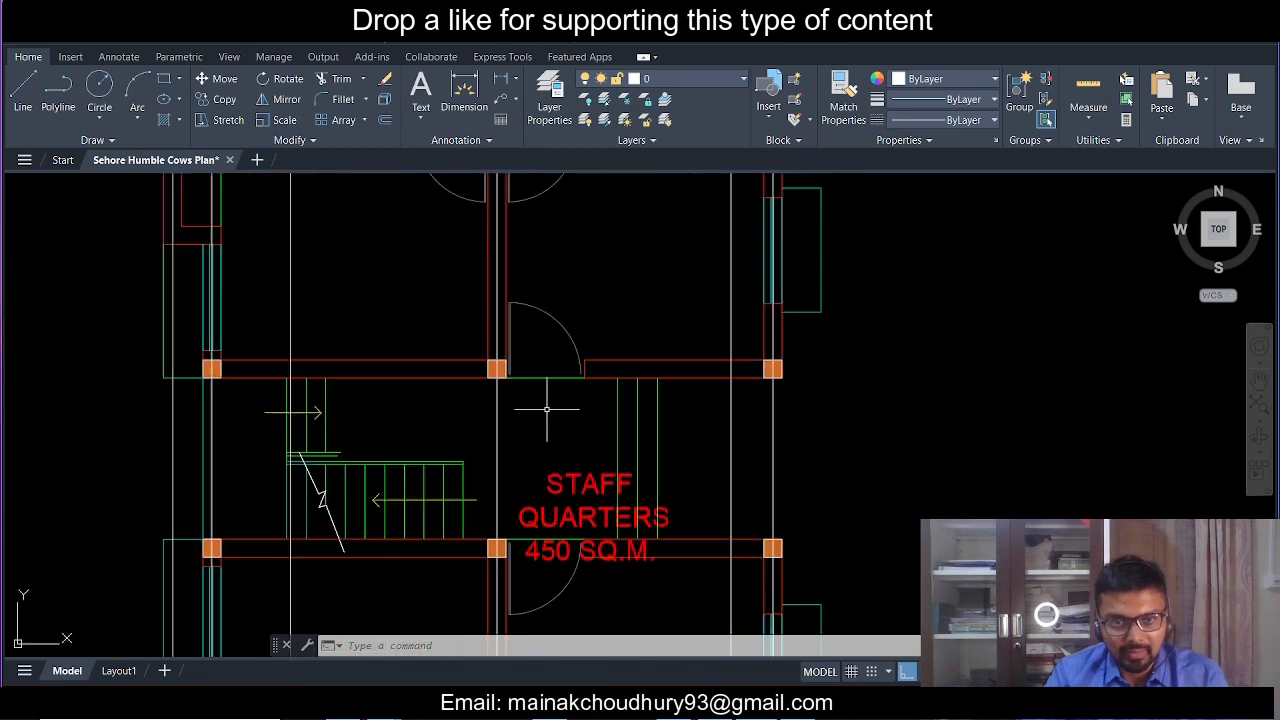
scroll(500, 375, down, 6)
scroll(470, 500, up, 6)
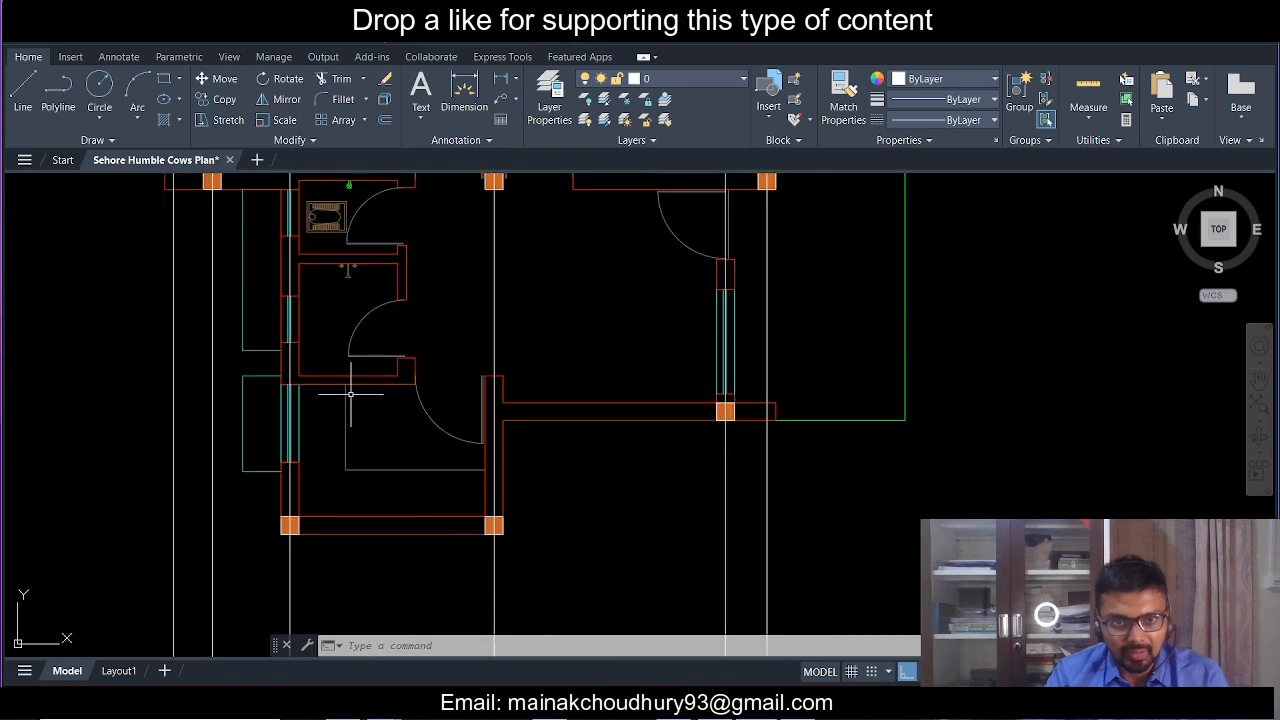
- Measure the thickness of the partition wall below the lower bathroom with a linear dimension, without placing it
scroll(284, 400, up, 2)
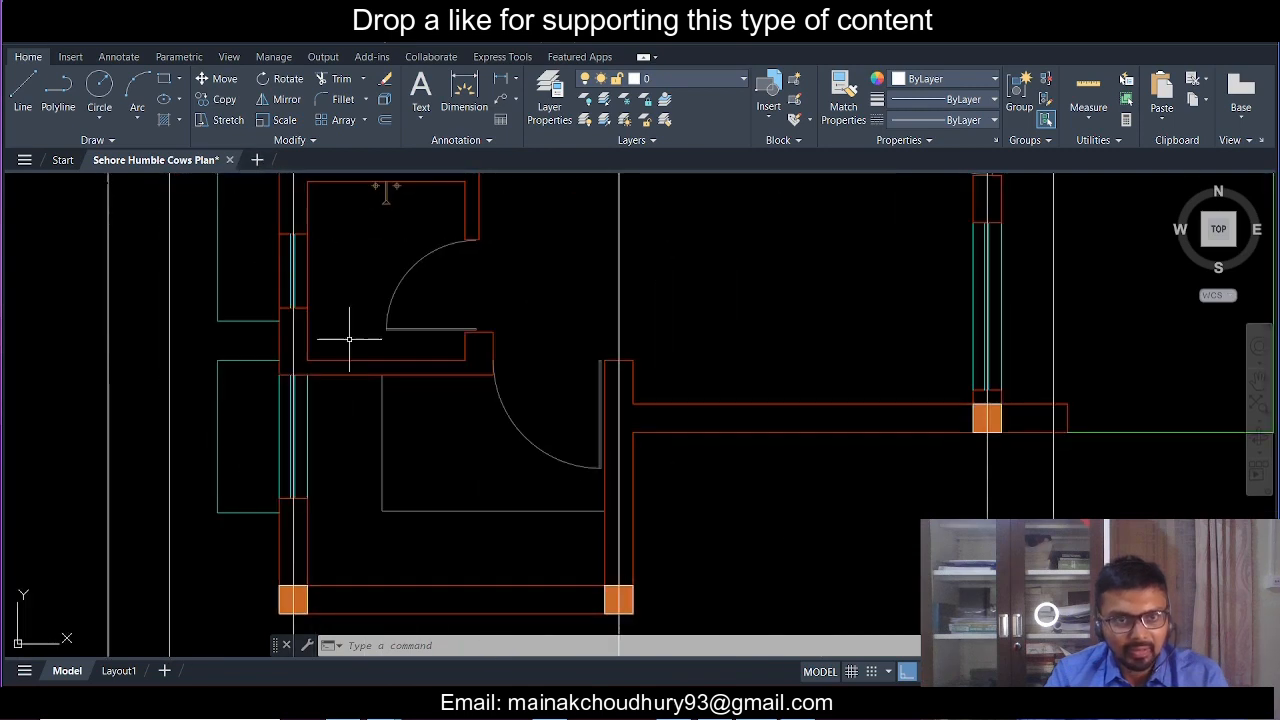
scroll(358, 375, up, 3)
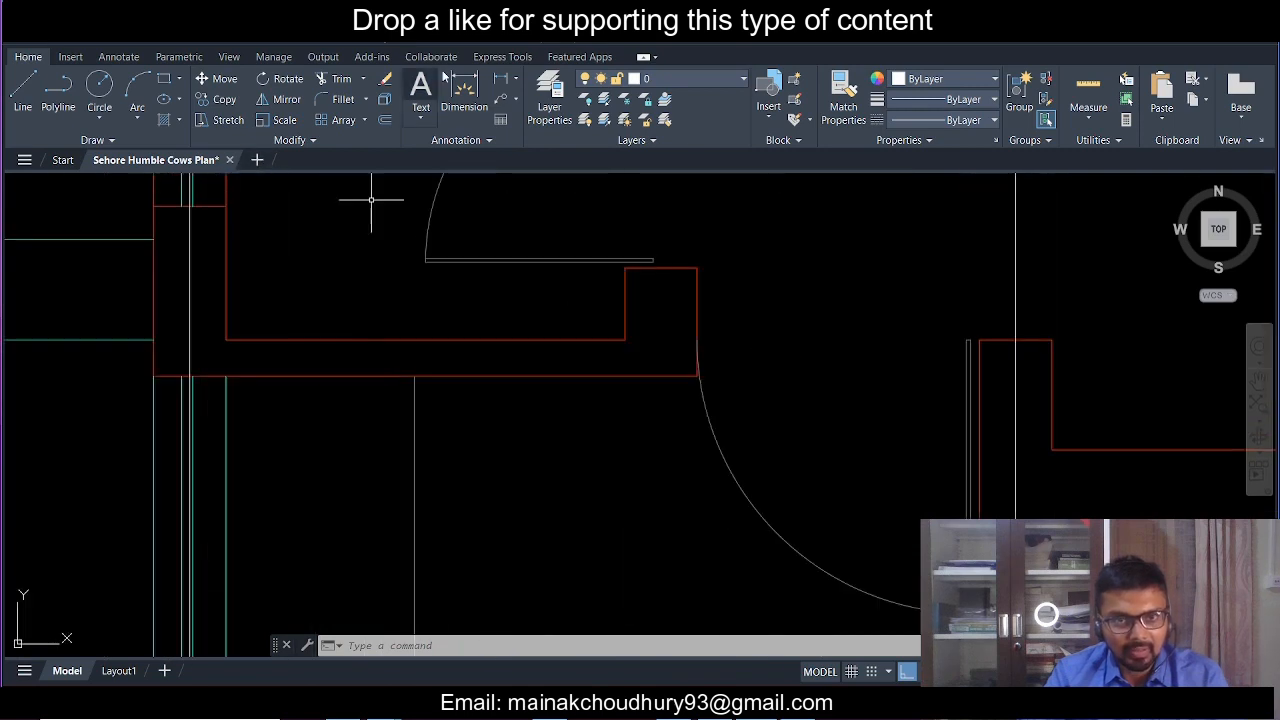
click(500, 80)
click(349, 375)
click(347, 339)
scroll(347, 341, down, 3)
scroll(369, 341, up, 2)
key(Escape)
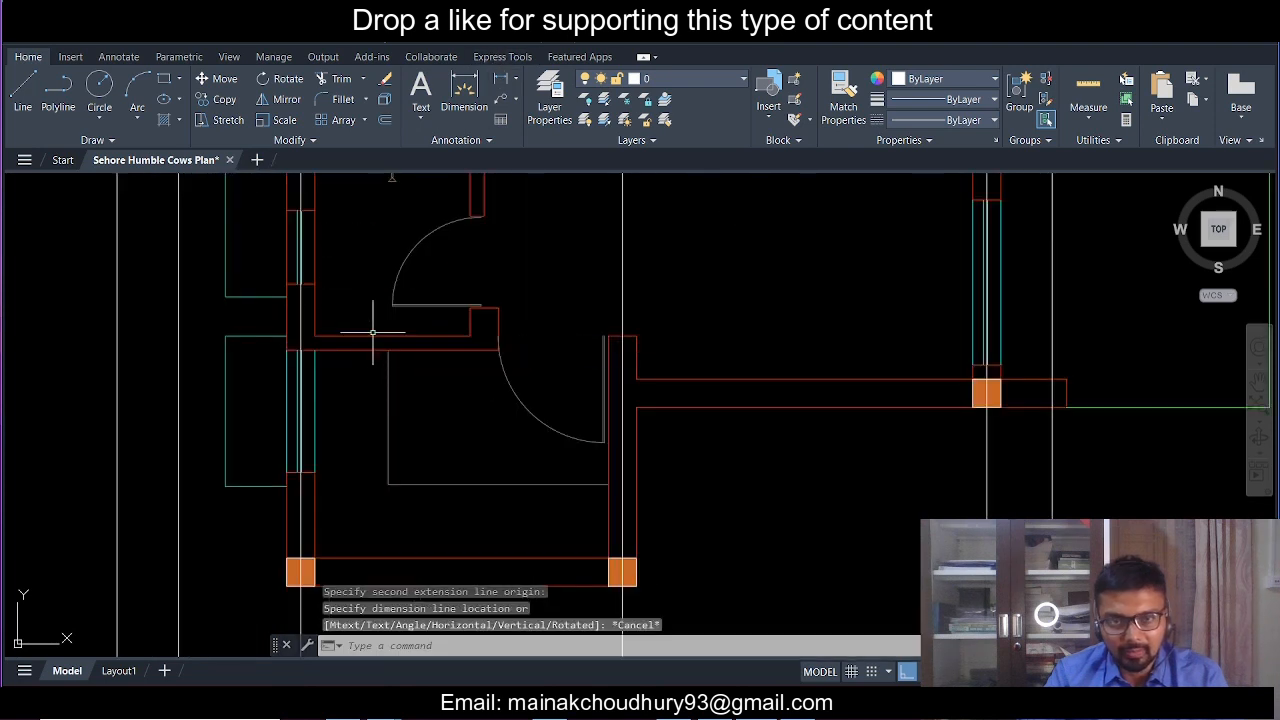
- Draw a horizontal line from the lower-left kitchen column outward to the left, past the vertical centrelines
scroll(371, 337, up, 3)
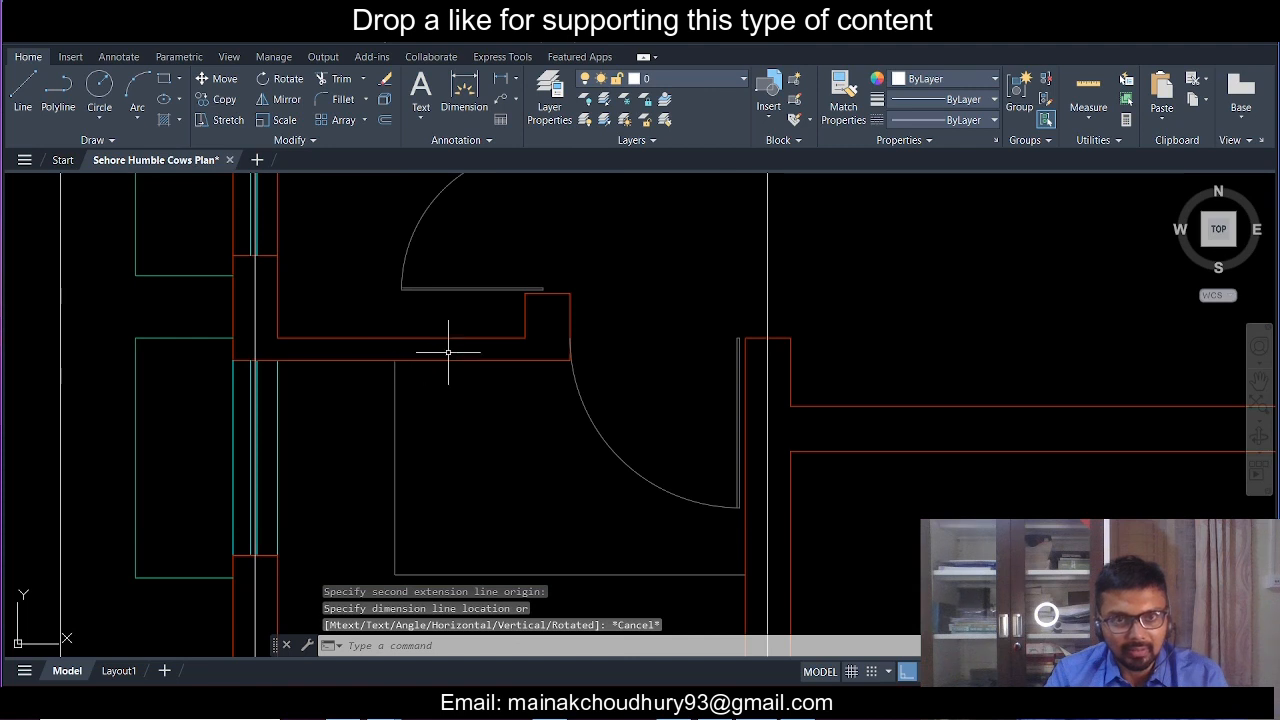
scroll(418, 362, down, 5)
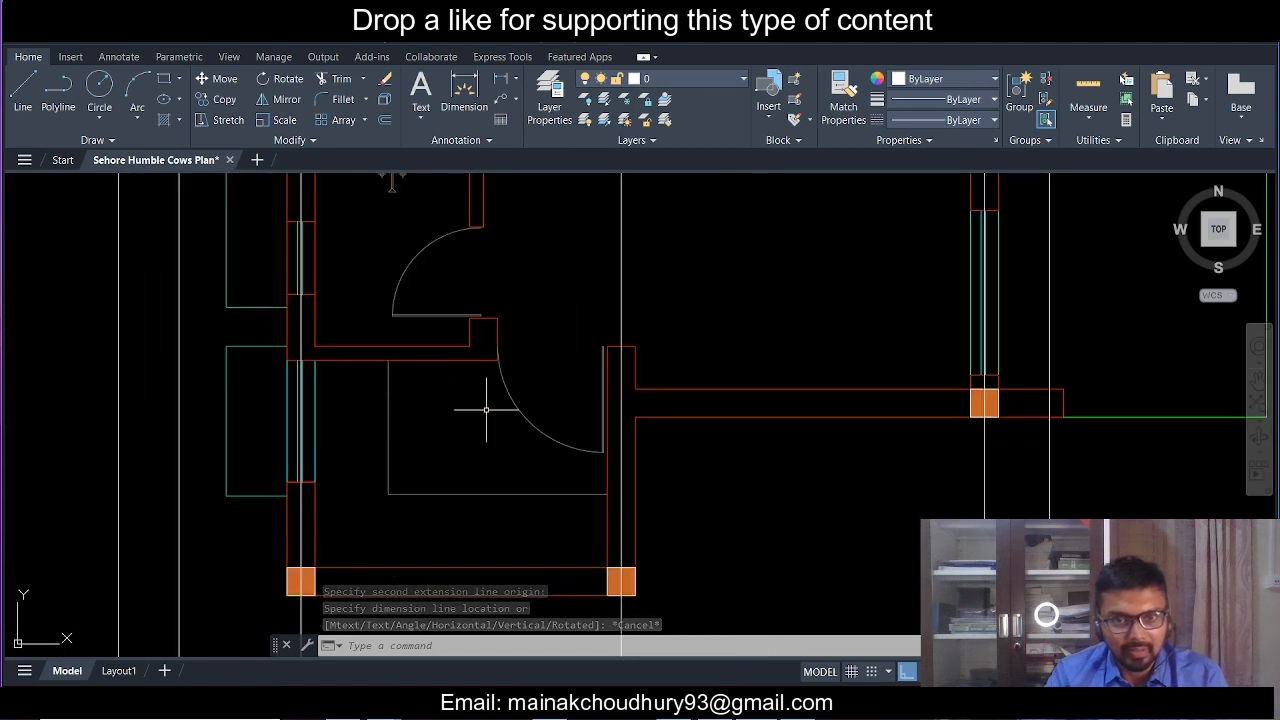
middle_drag(449, 437, 453, 324)
scroll(379, 376, up, 2)
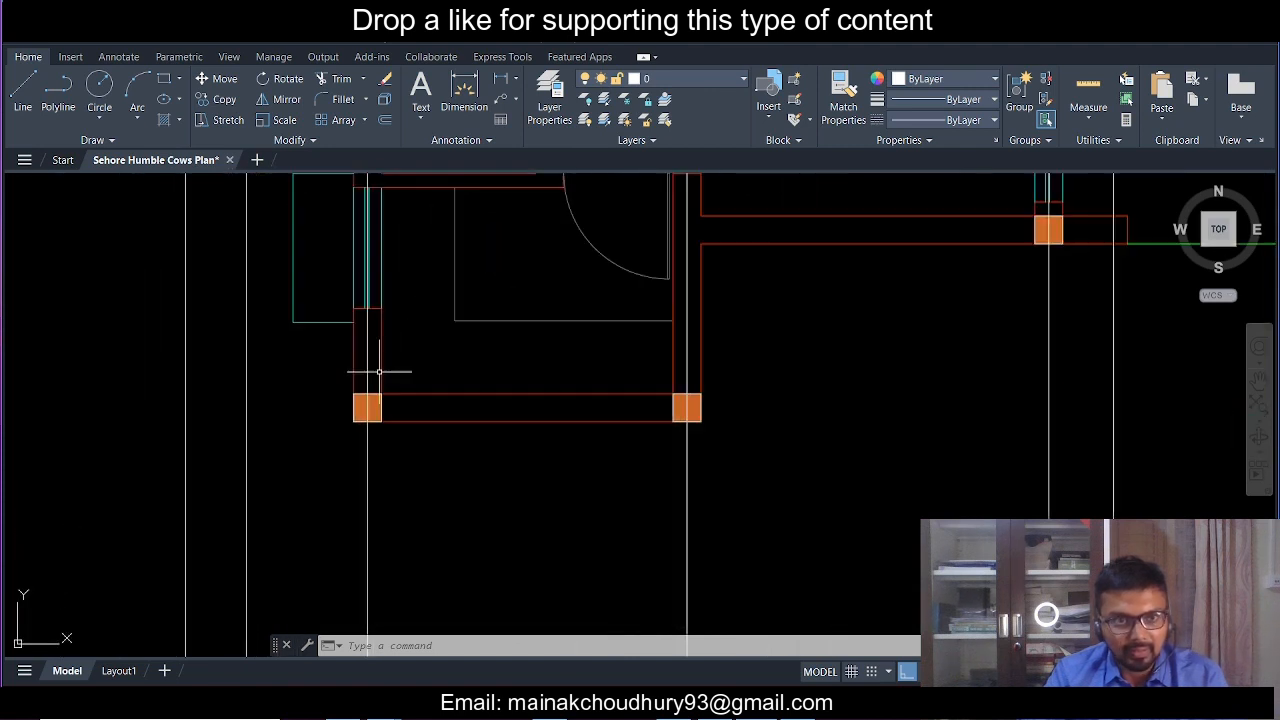
click(22, 90)
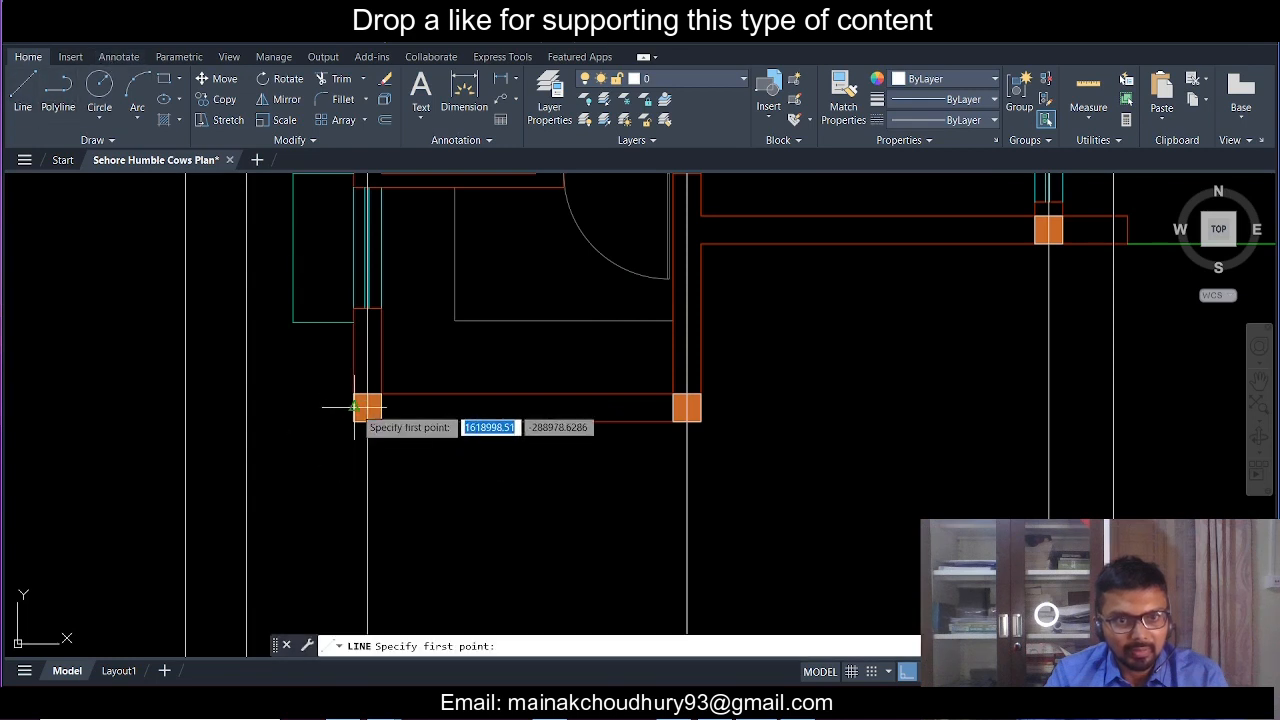
click(364, 406)
scroll(337, 400, down, 3)
click(231, 401)
key(Escape)
- Stretch the horizontal line's inner end to the right until it extends past all vertical centrelines and the balcony
scroll(320, 411, up, 3)
click(323, 408)
click(312, 370)
scroll(392, 382, up, 3)
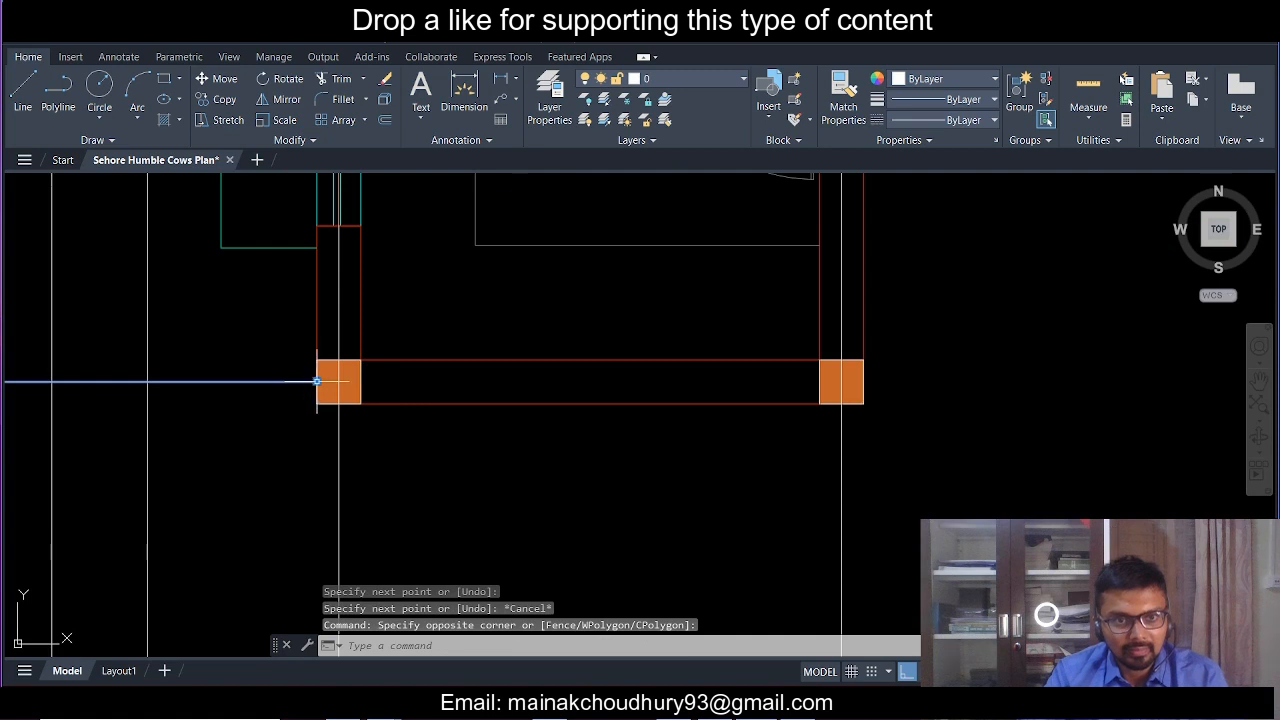
click(316, 381)
scroll(316, 381, down, 4)
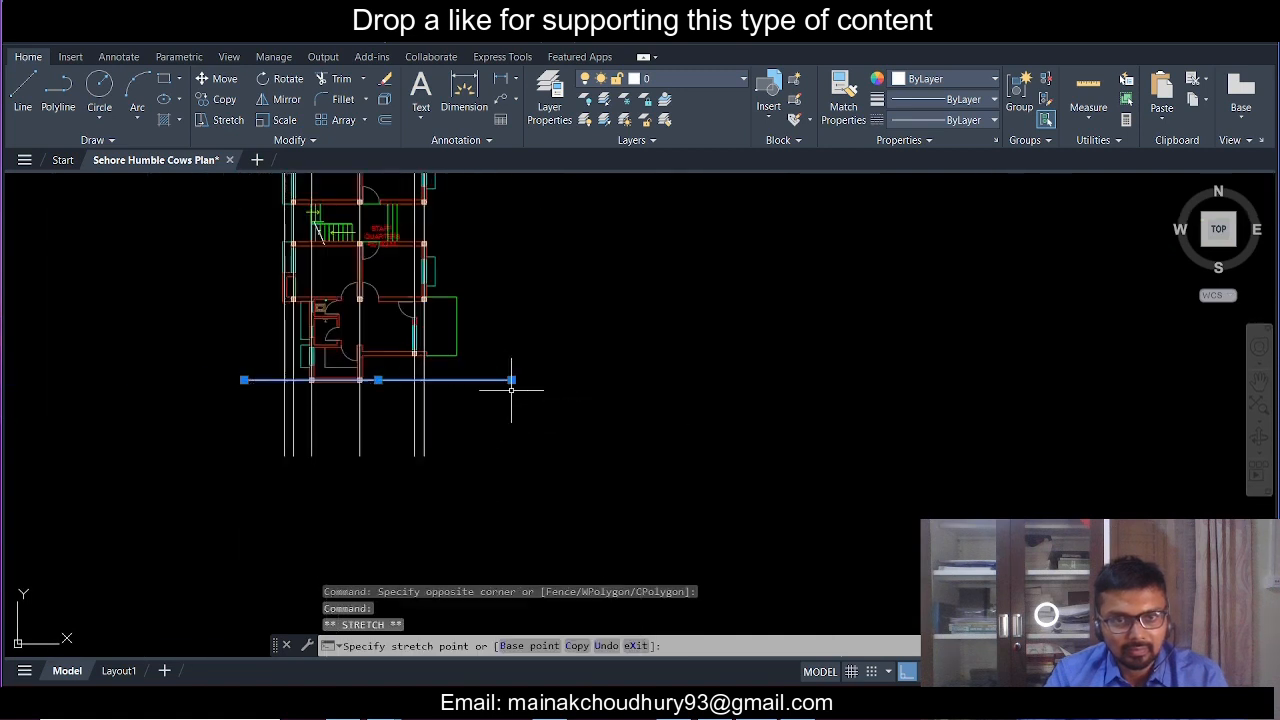
click(575, 381)
- Copy the horizontal centreline from the lower-left column up to the partition wall between the kitchen and the bathroom
scroll(290, 348, up, 4)
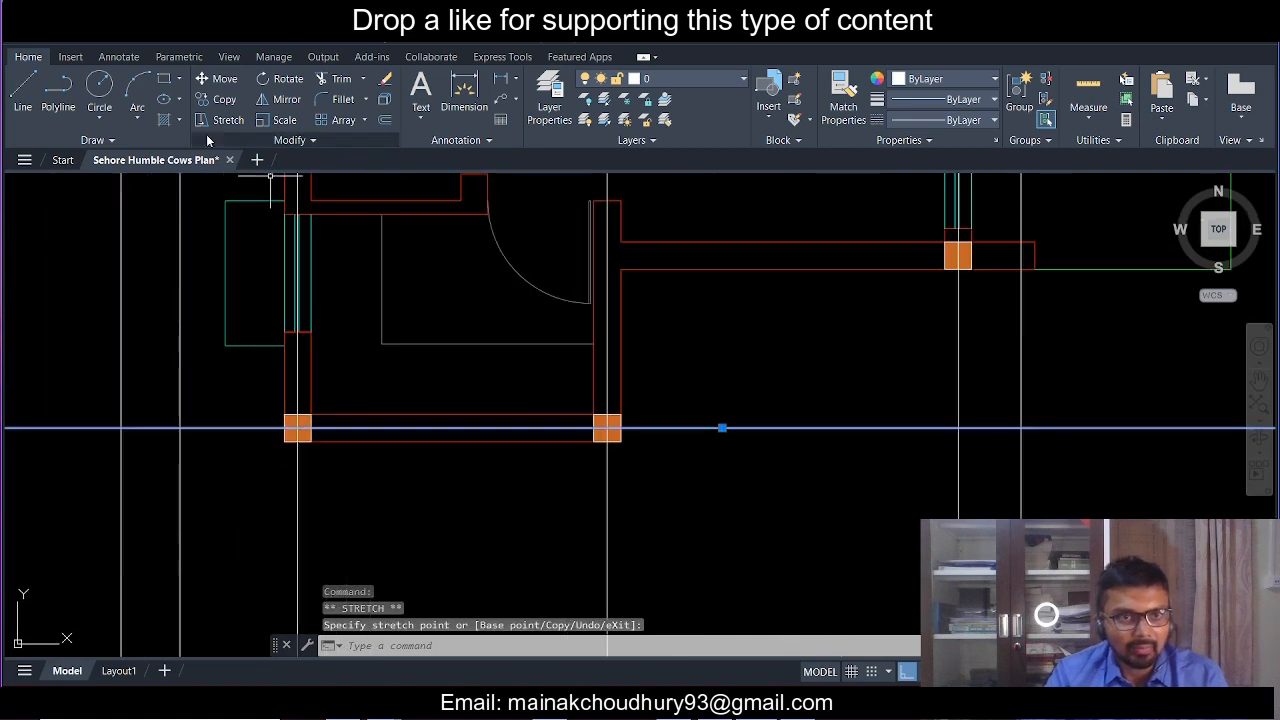
click(220, 101)
click(297, 428)
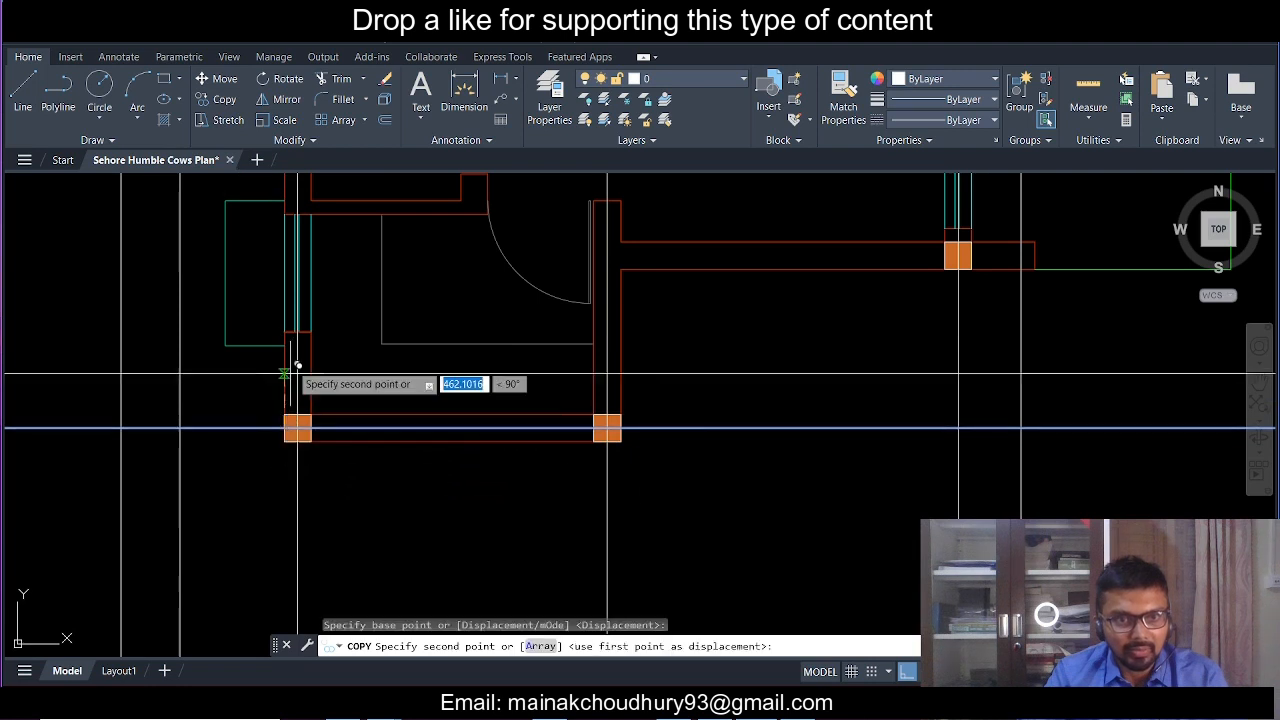
scroll(291, 400, down, 2)
scroll(291, 403, up, 2)
scroll(297, 404, up, 2)
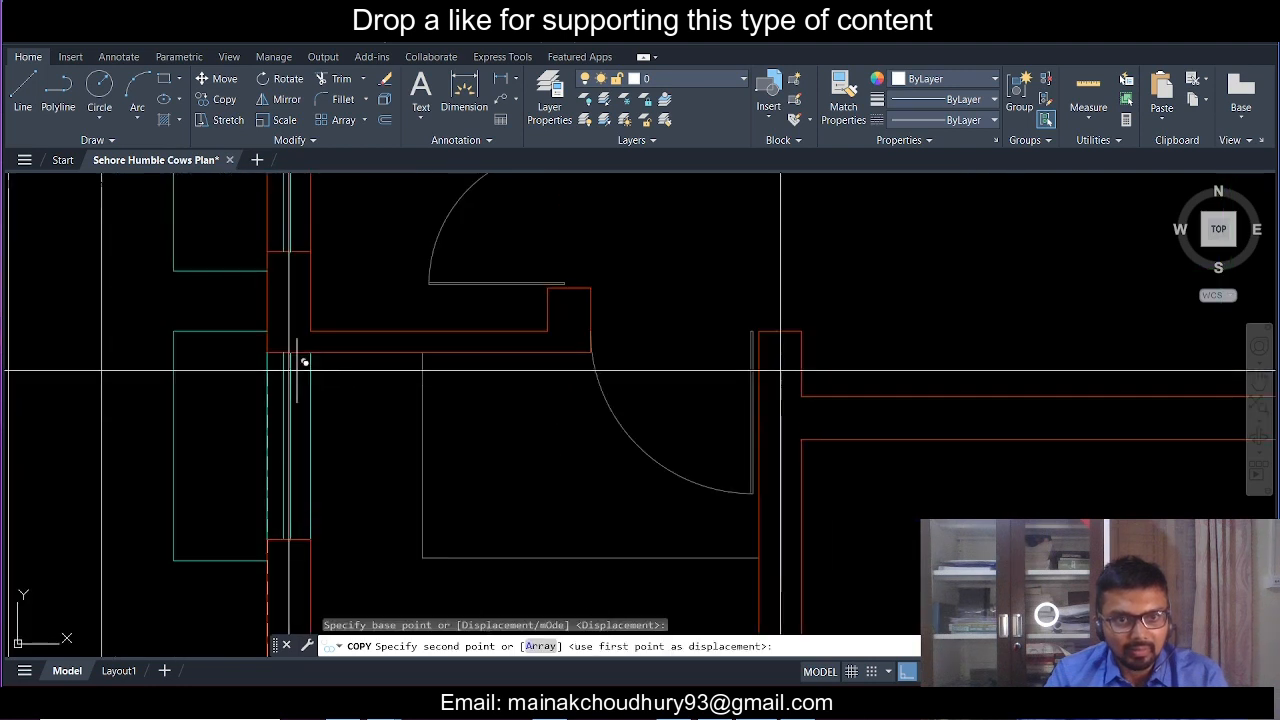
scroll(289, 341, up, 4)
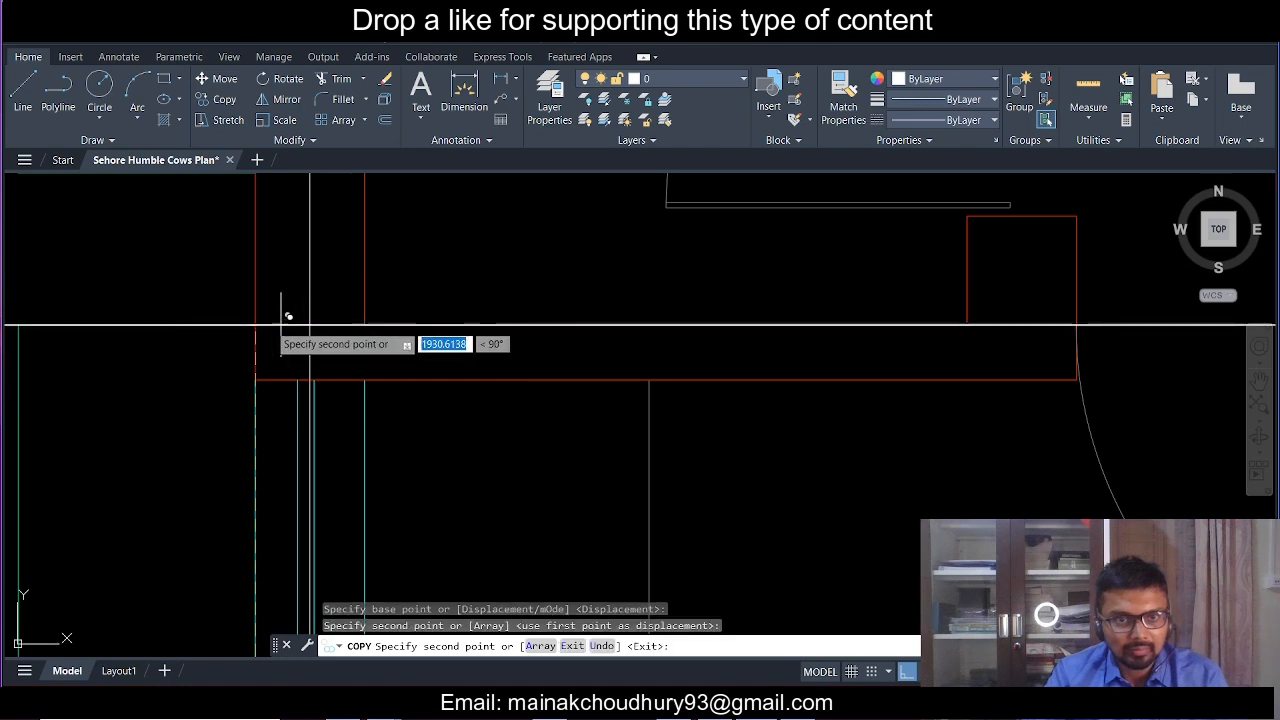
- Place another copy of the horizontal centreline through the row of columns above the lower toilet
scroll(292, 322, down, 5)
scroll(240, 360, up, 6)
scroll(240, 350, down, 5)
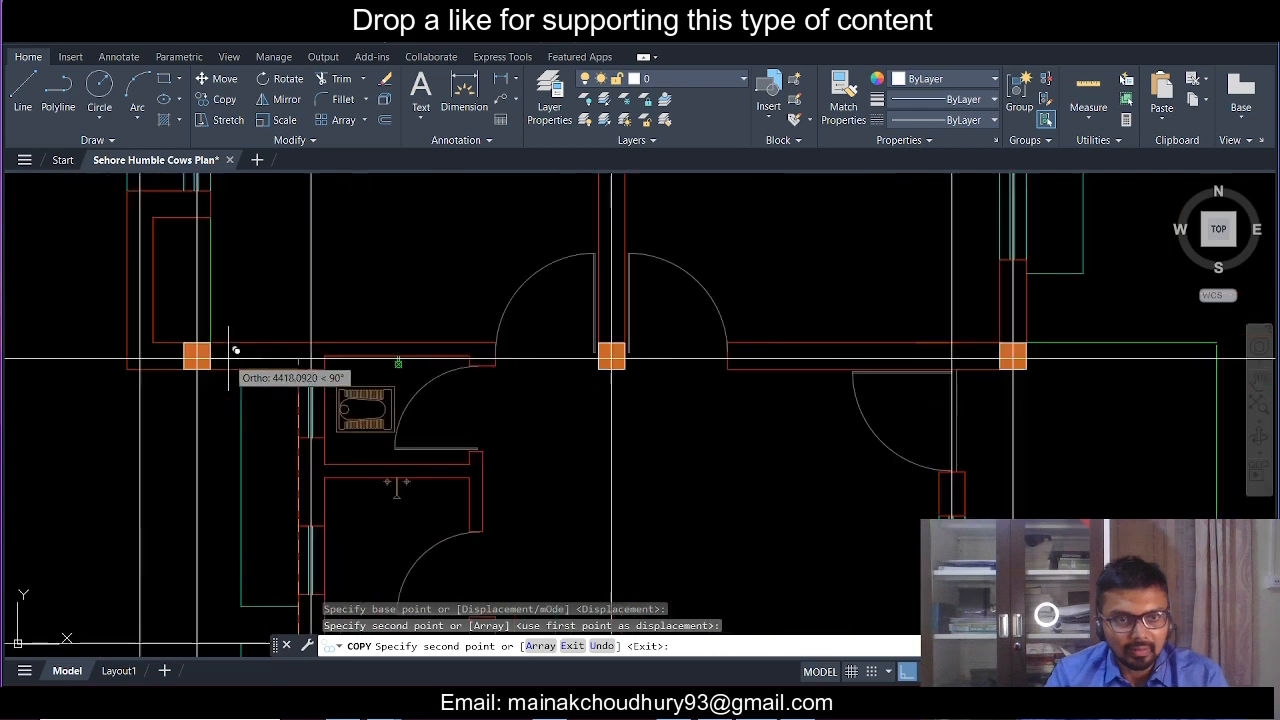
scroll(222, 352, up, 5)
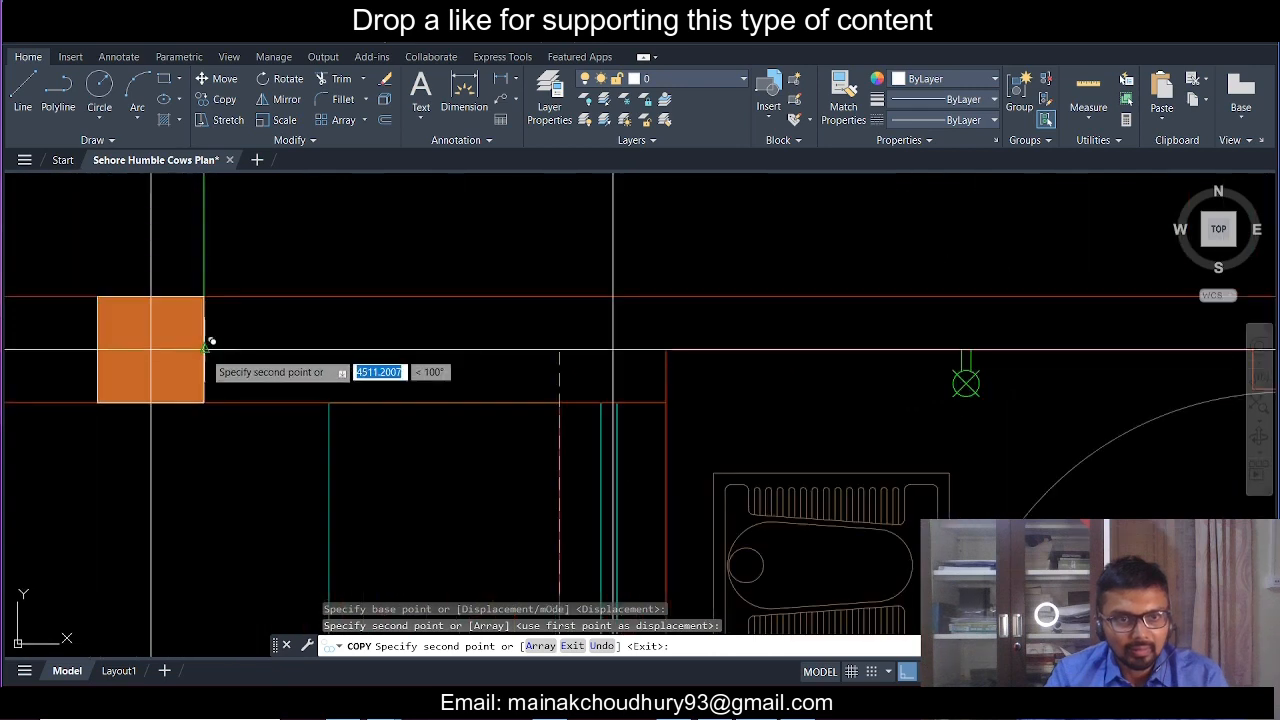
scroll(300, 320, down, 5)
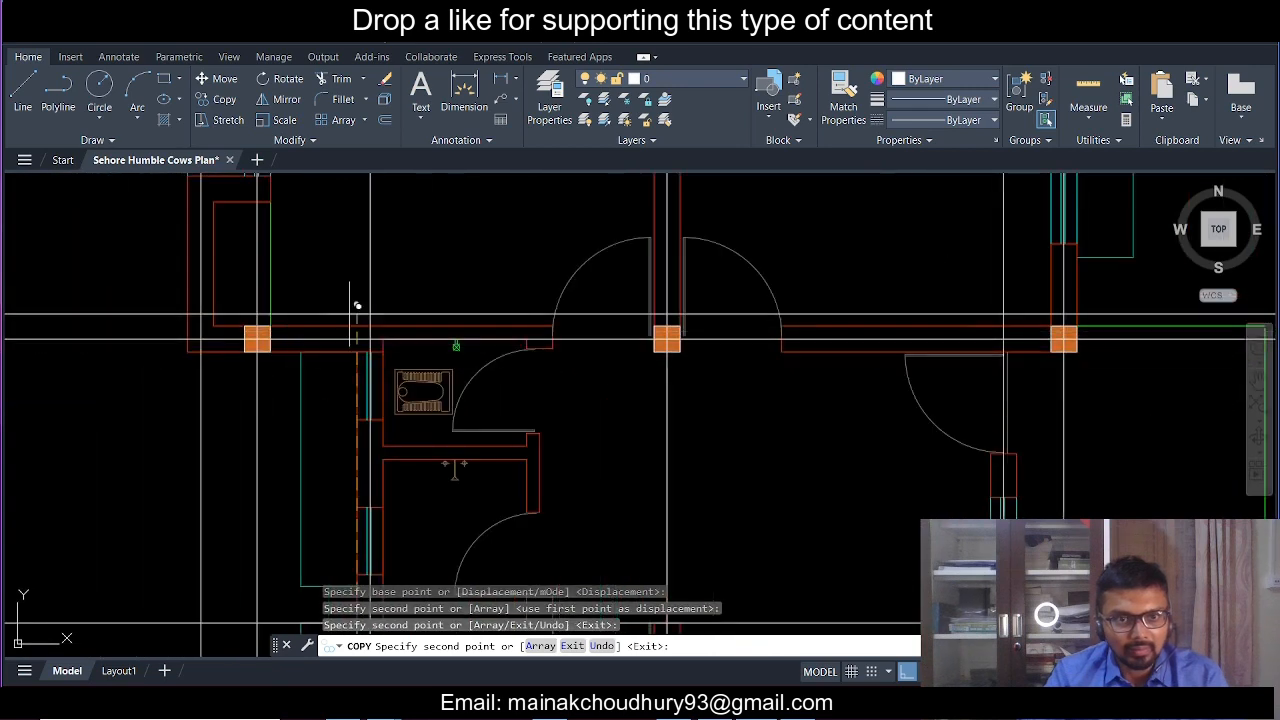
- Place copies of the horizontal centreline through the column rows directly below and above the staircase
scroll(374, 371, up, 5)
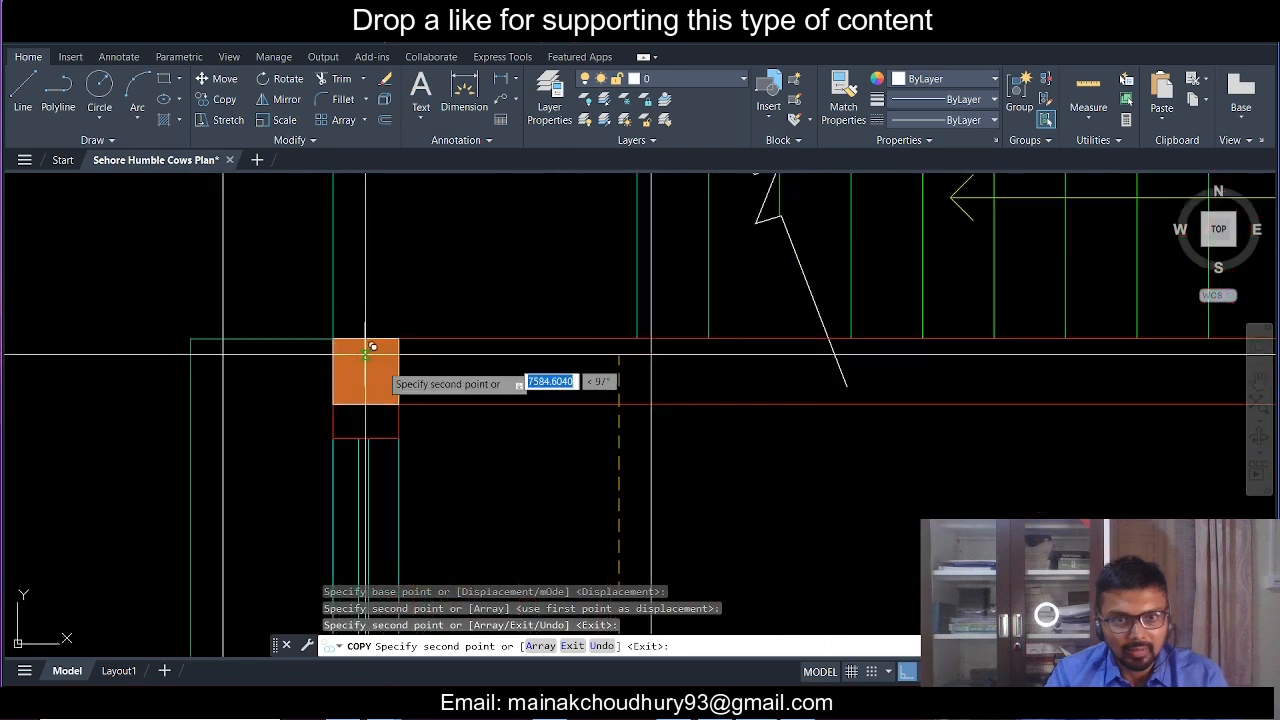
click(417, 371)
scroll(429, 354, down, 6)
scroll(431, 346, up, 6)
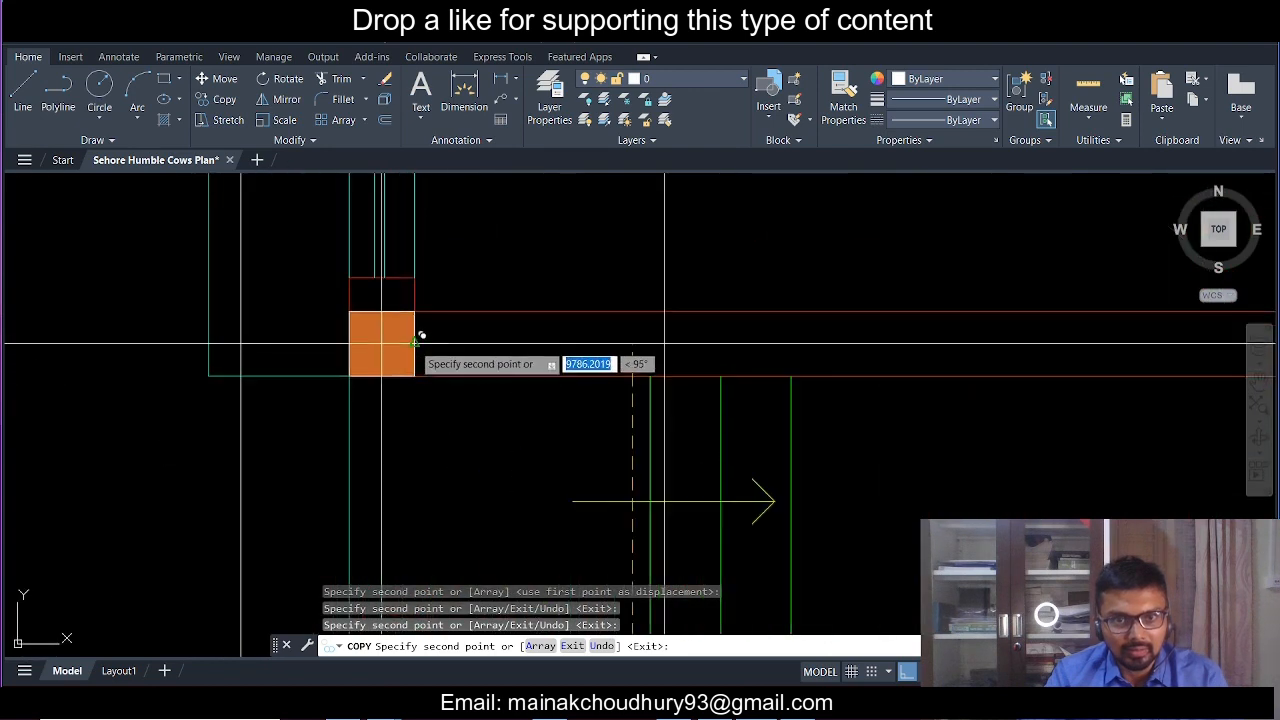
scroll(465, 330, down, 5)
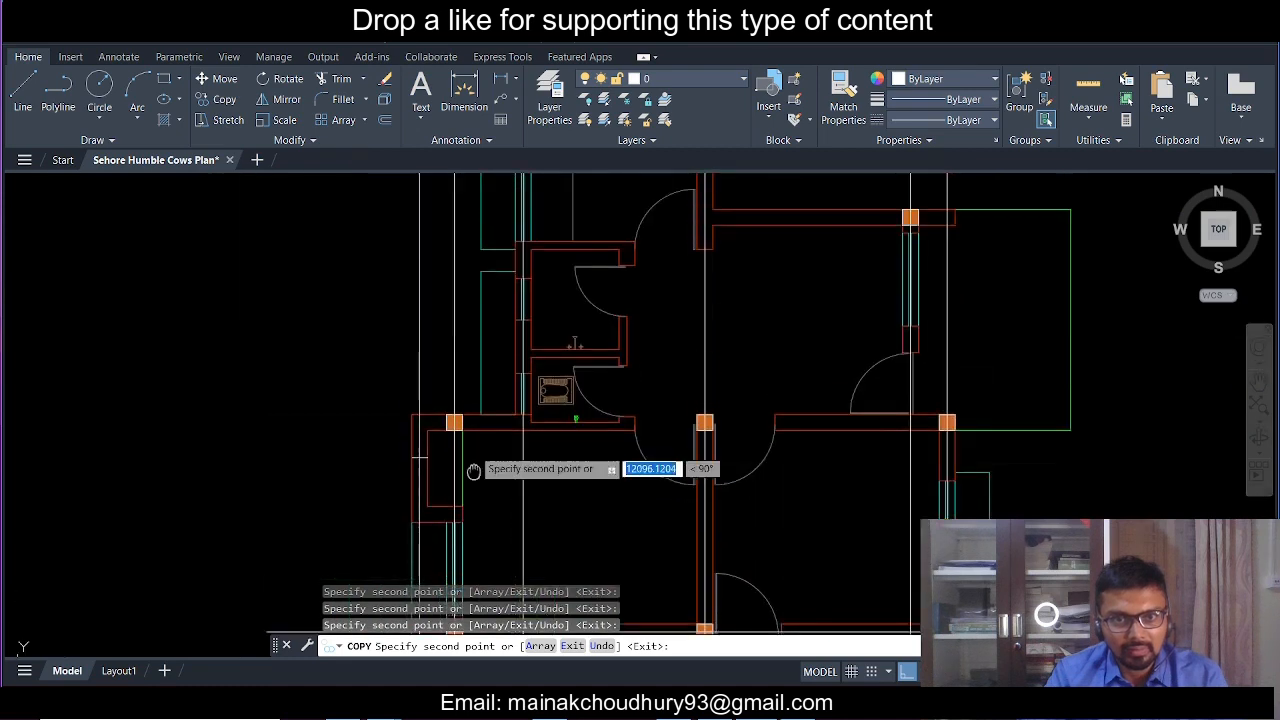
- Place further copies of the horizontal centreline through the column row beside the upper toilet and the topmost pair of columns
scroll(425, 436, up, 5)
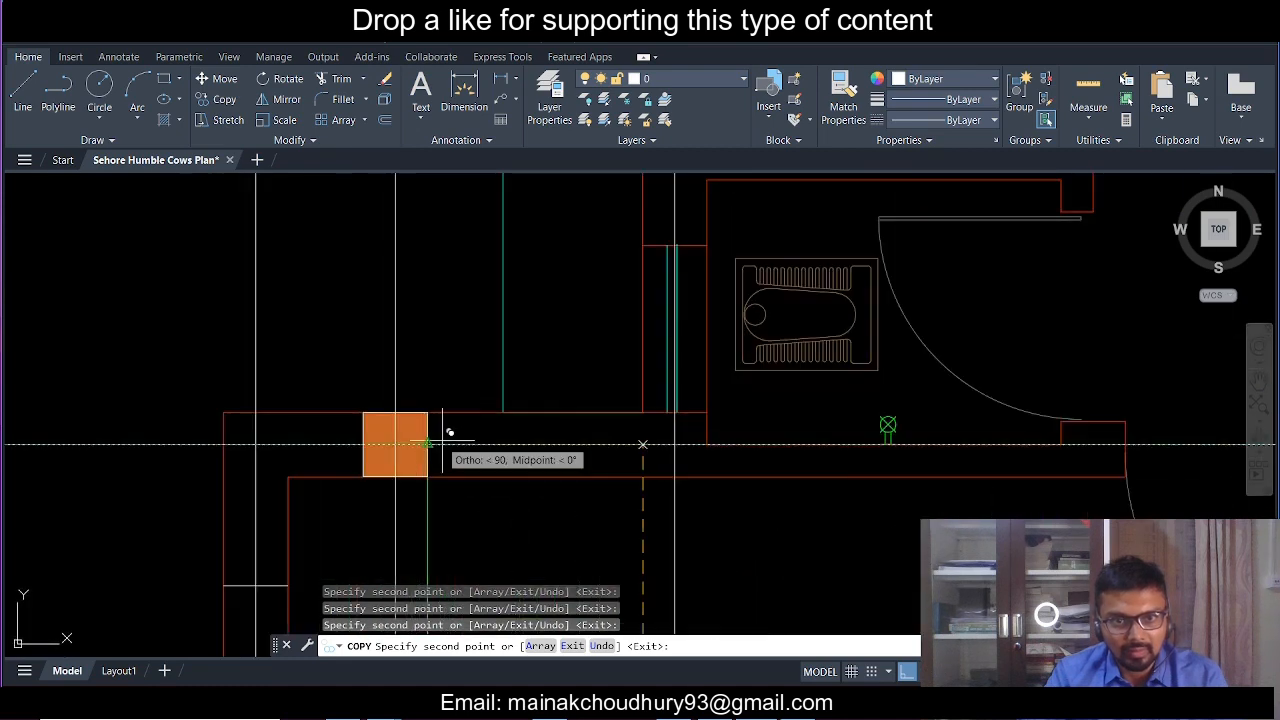
scroll(438, 443, down, 4)
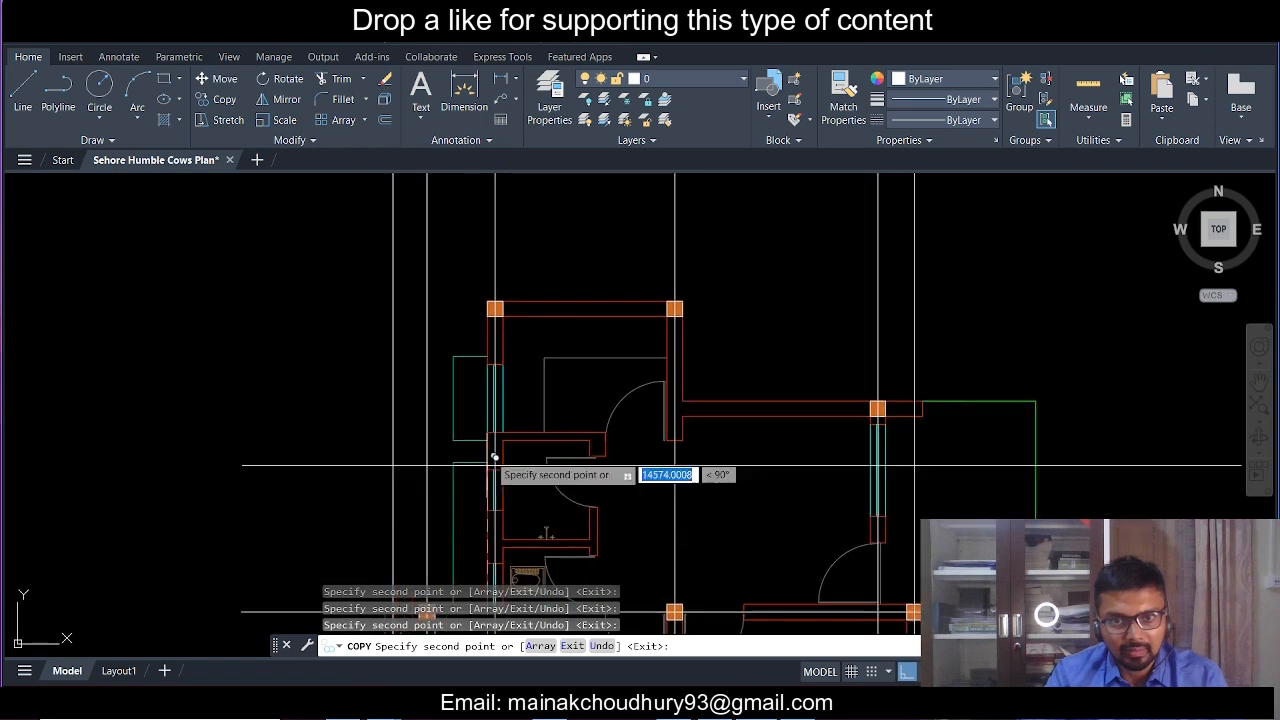
scroll(525, 308, up, 5)
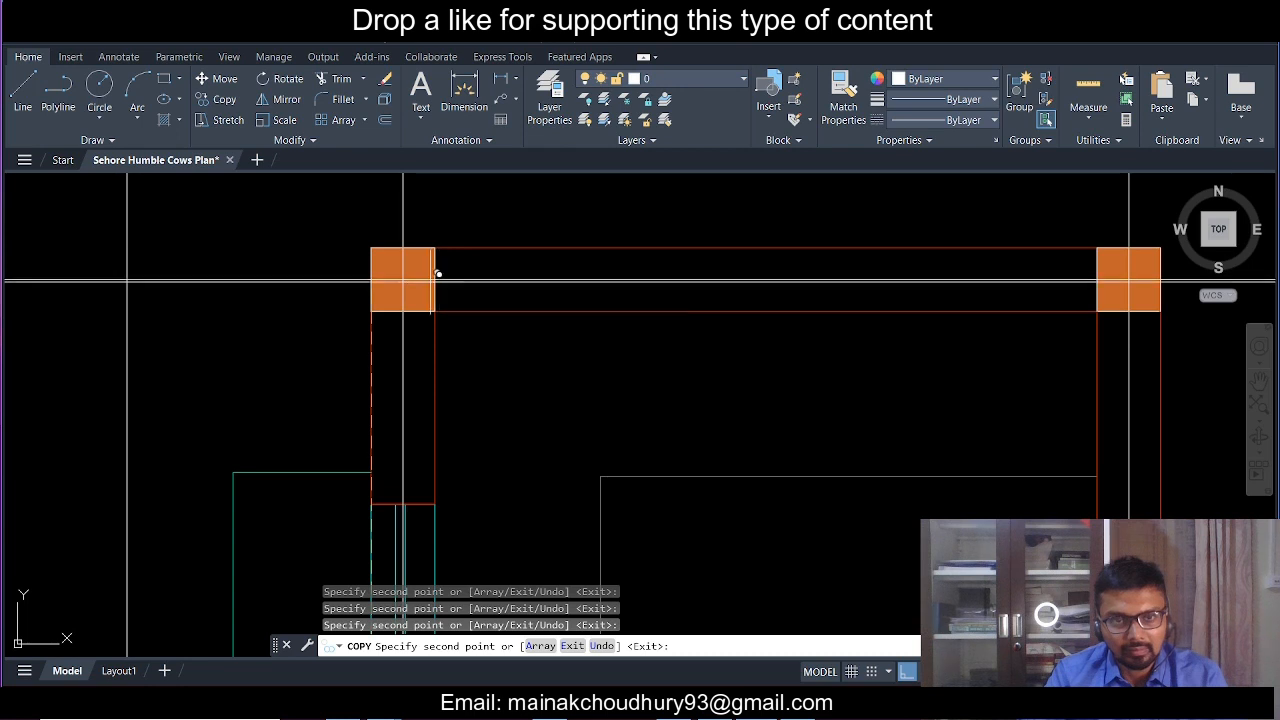
scroll(440, 285, down, 4)
- Place a copy of the horizontal centreline through the column beside the upper balcony and finish copying
scroll(720, 368, up, 4)
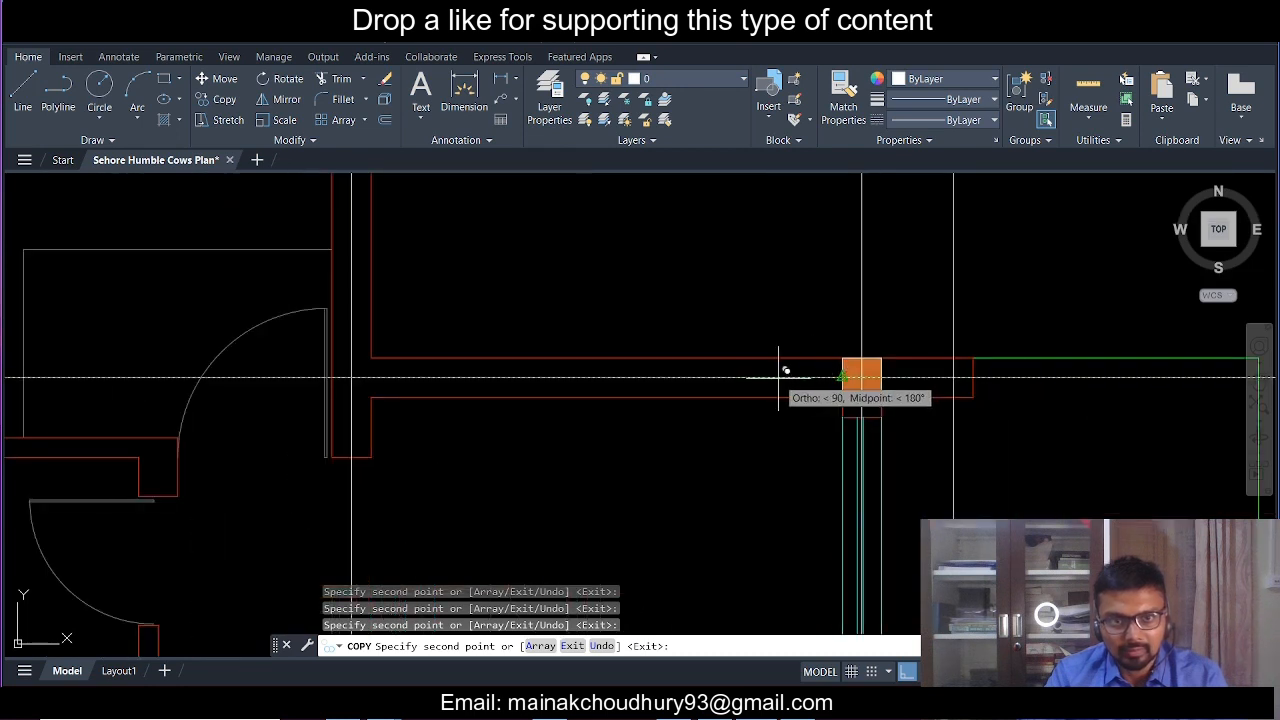
scroll(777, 370, down, 4)
mouse_move(711, 500)
middle_down()
mouse_move(657, 380)
mouse_move(648, 422)
middle_up()
scroll(677, 392, down, 3)
key(Escape)
- Examine the horizontal centrelines against the columns and walls of the upper and lower units
scroll(663, 394, down, 2)
scroll(634, 488, up, 4)
middle_drag(612, 205, 612, 432)
middle_drag(594, 325, 591, 434)
scroll(500, 325, up, 2)
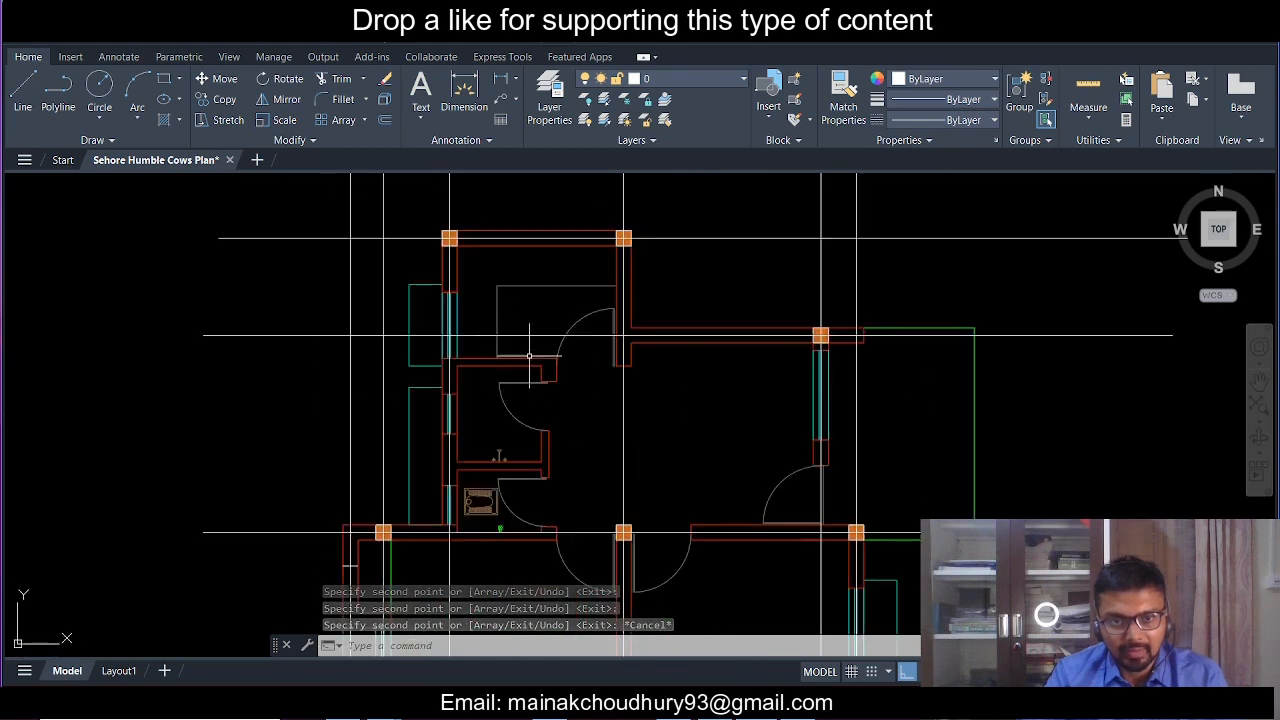
scroll(513, 469, up, 2)
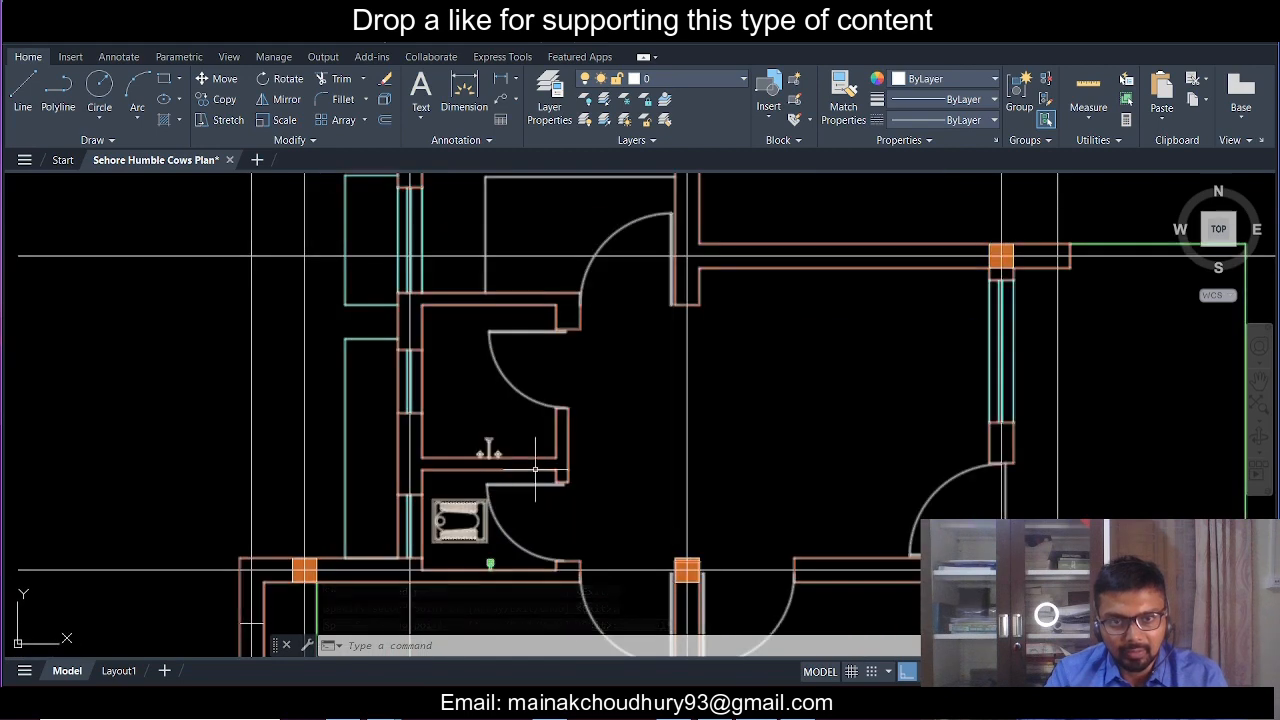
scroll(541, 402, down, 2)
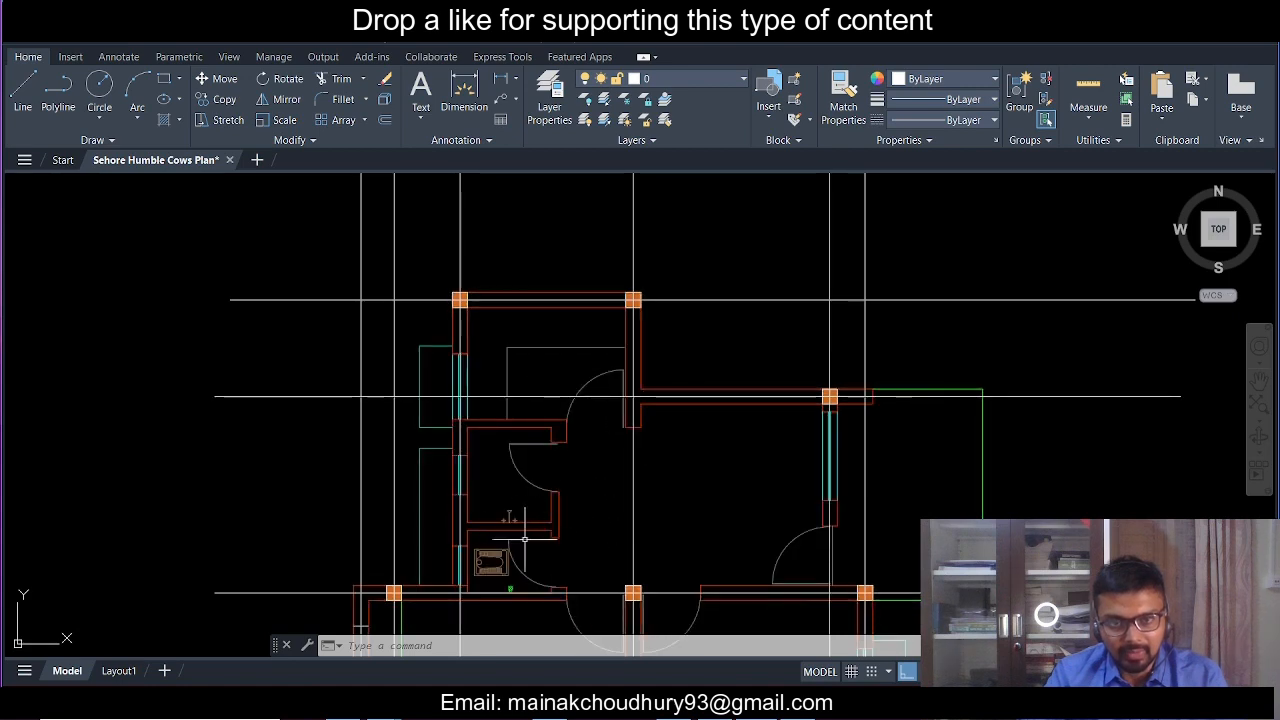
scroll(546, 483, down, 5)
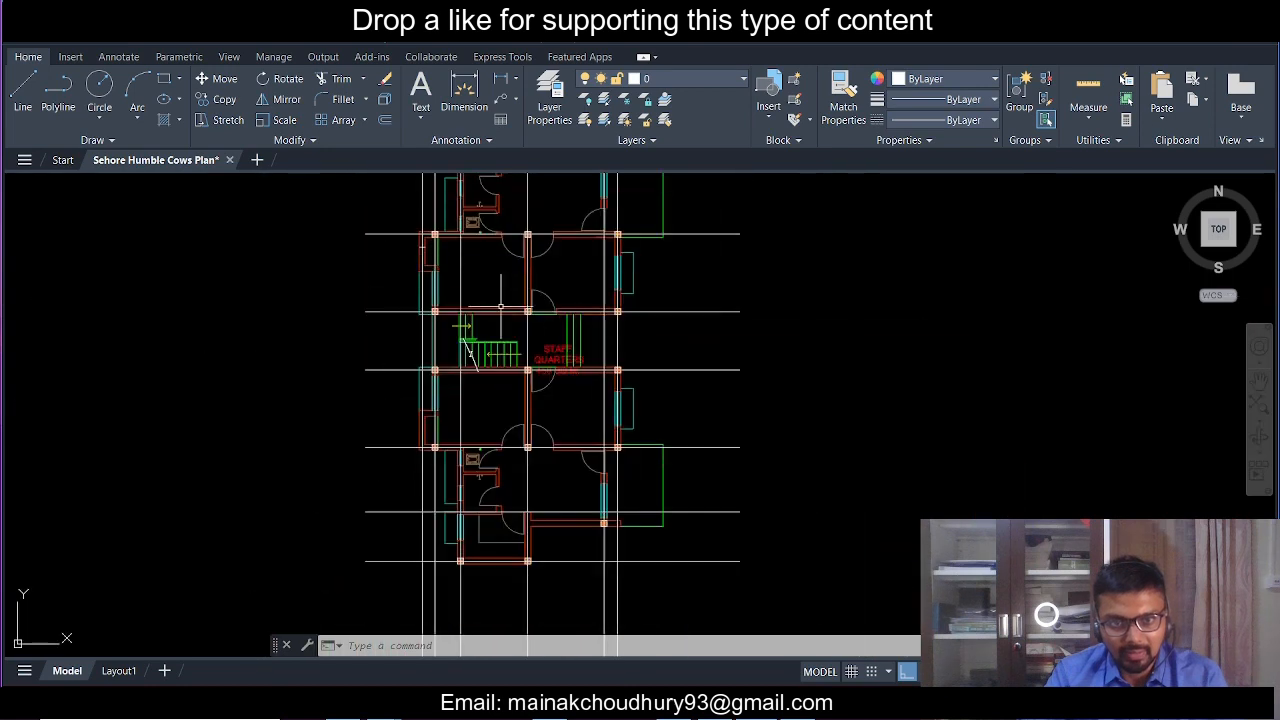
scroll(529, 504, up, 3)
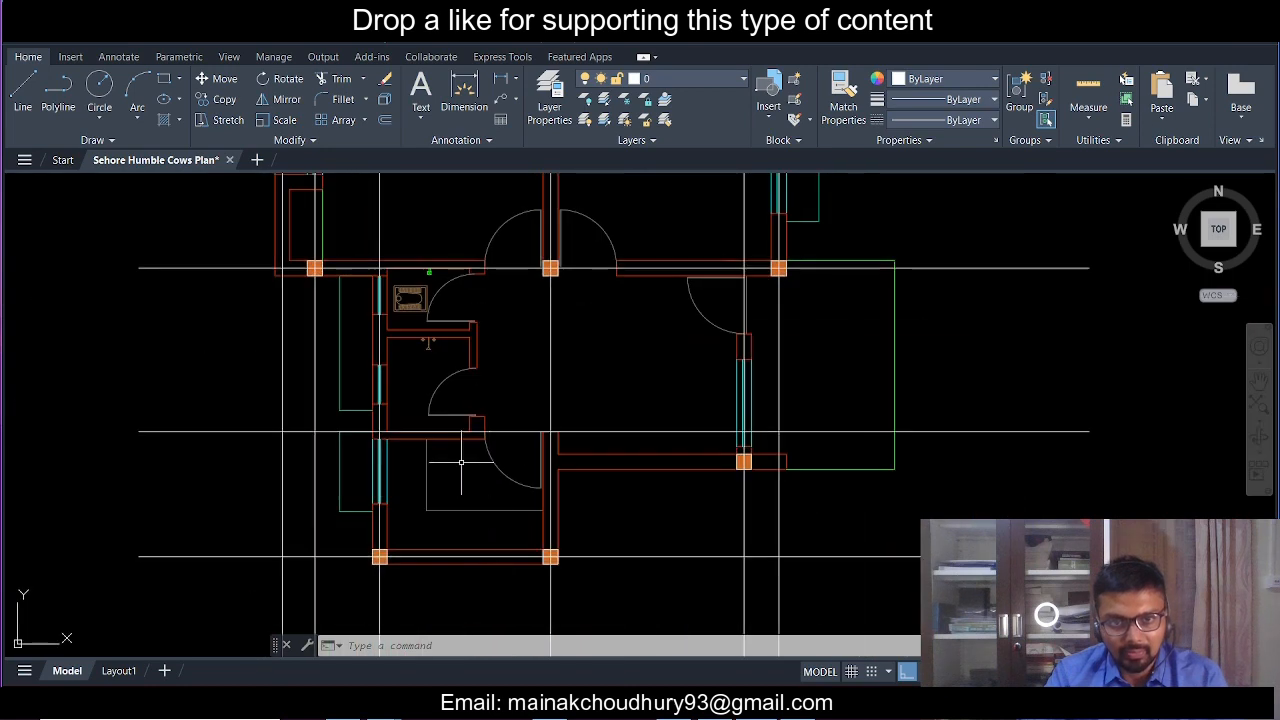
scroll(454, 448, down, 2)
middle_drag(486, 391, 512, 648)
middle_drag(494, 291, 503, 434)
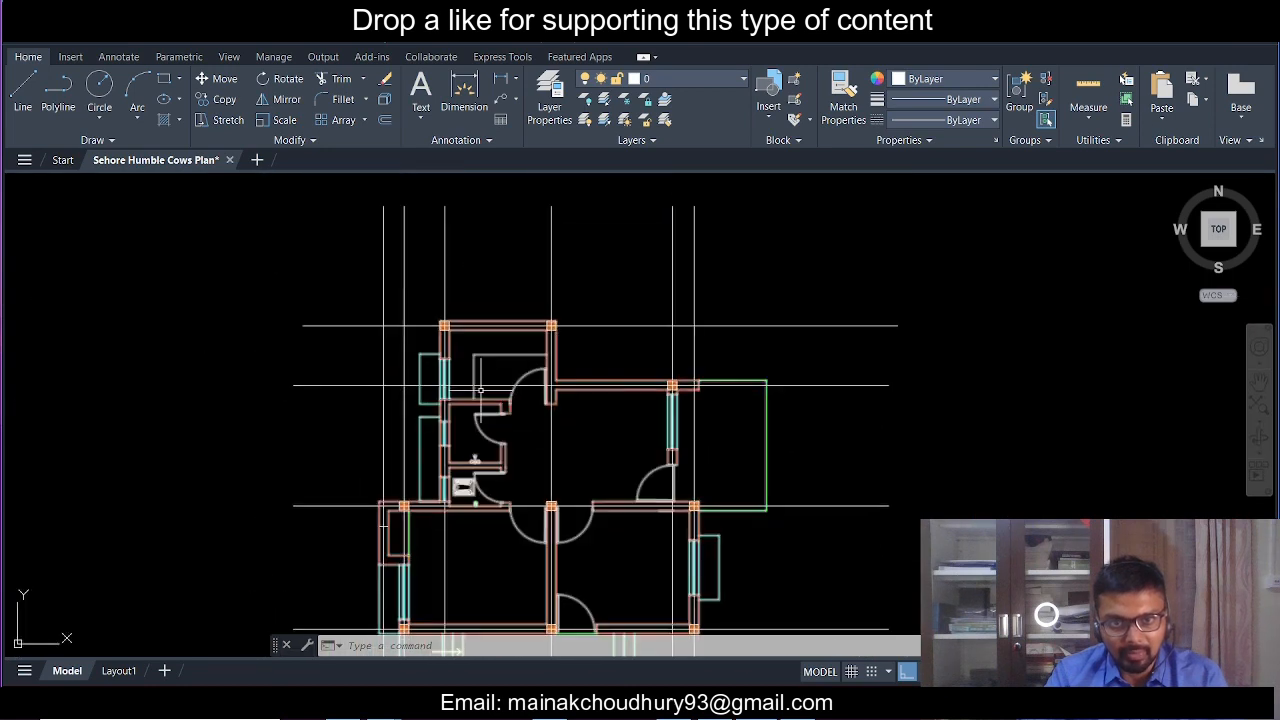
- Copy the upper balcony column's horizontal centreline down to the lower face of the partition wall between the upper kitchen and bathroom
scroll(479, 400, up, 4)
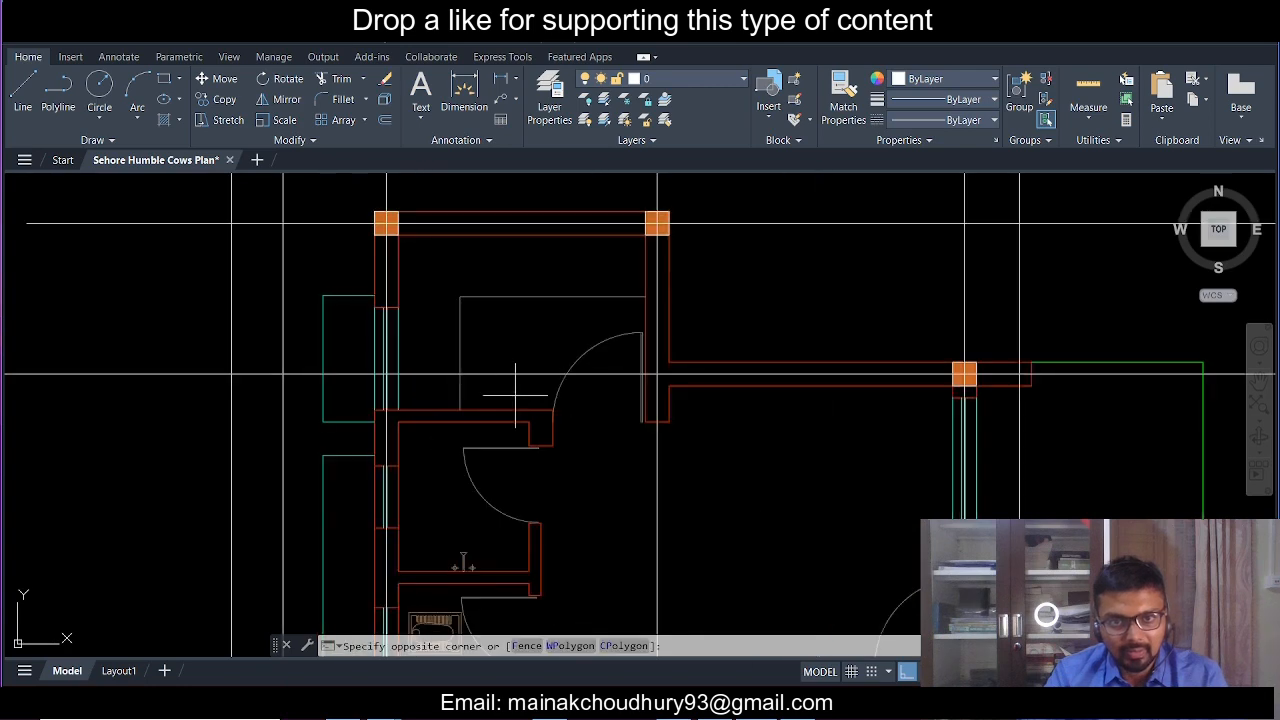
click(478, 340)
click(226, 99)
scroll(480, 412, up, 4)
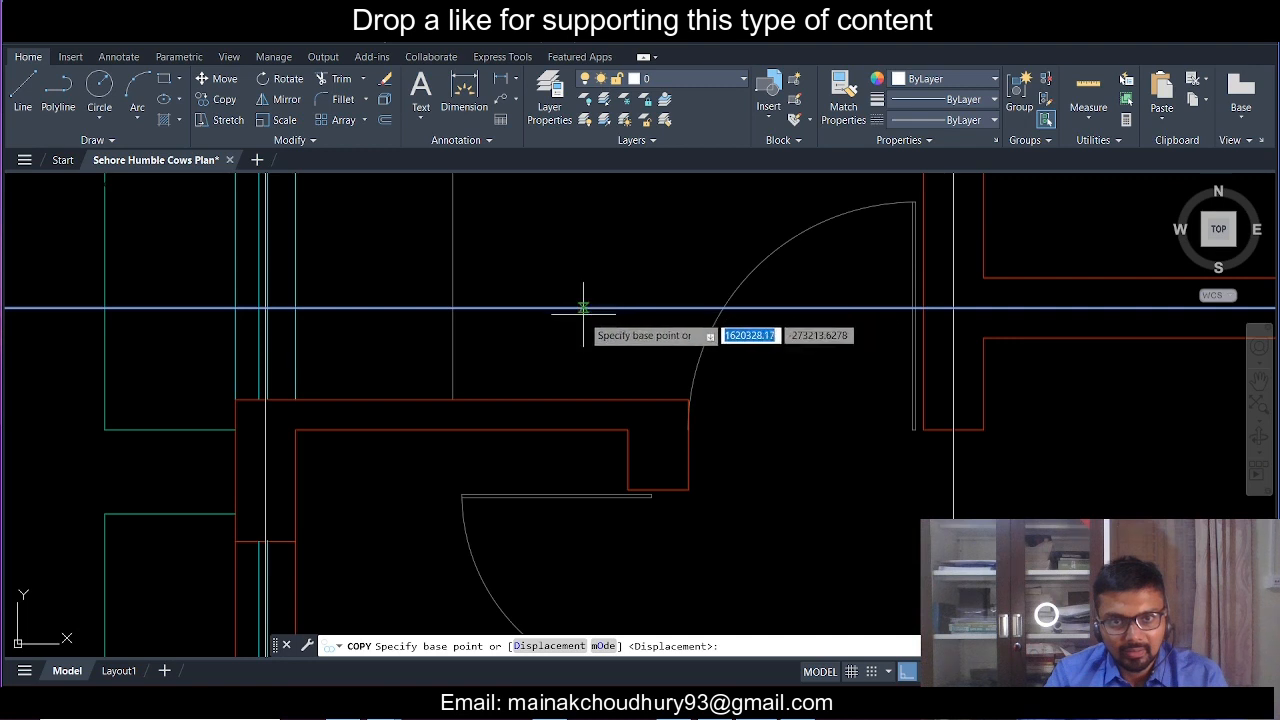
click(293, 308)
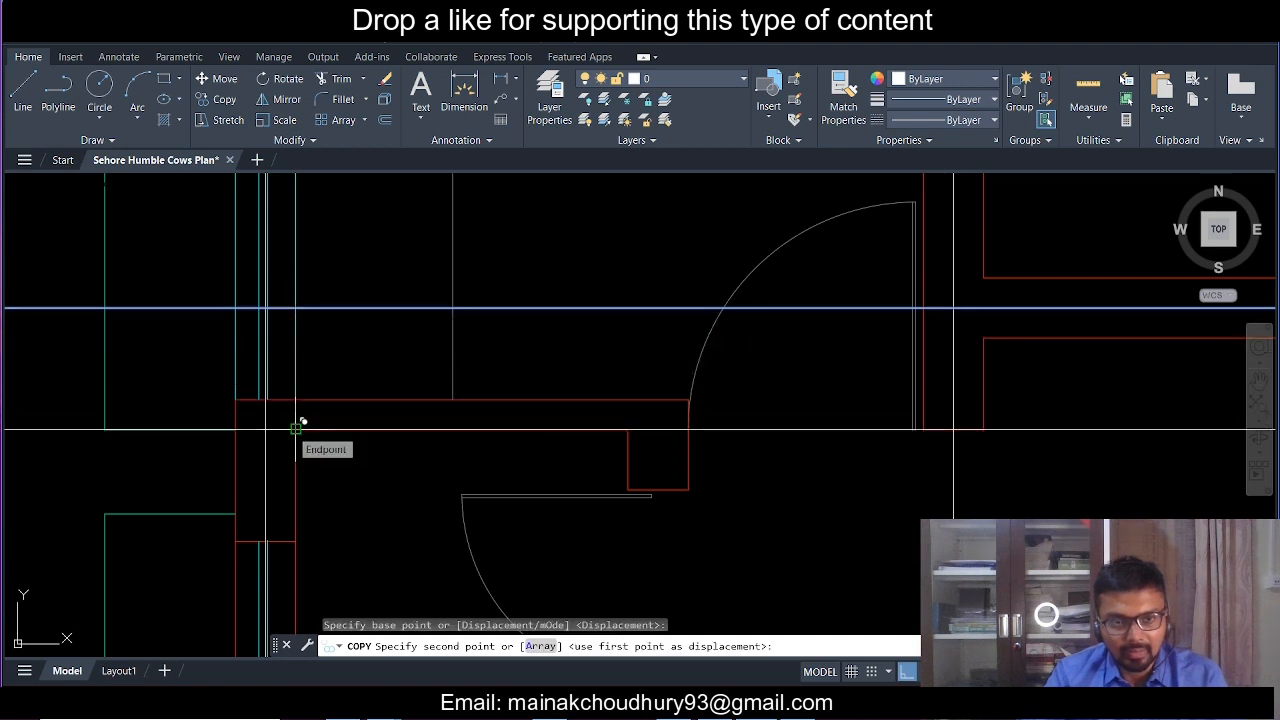
click(295, 429)
key(Escape)
- Draw a short vertical line across the thickness of the short wall below the upper unit's left niche
scroll(334, 358, down, 9)
middle_drag(377, 417, 420, 337)
scroll(420, 340, up, 2)
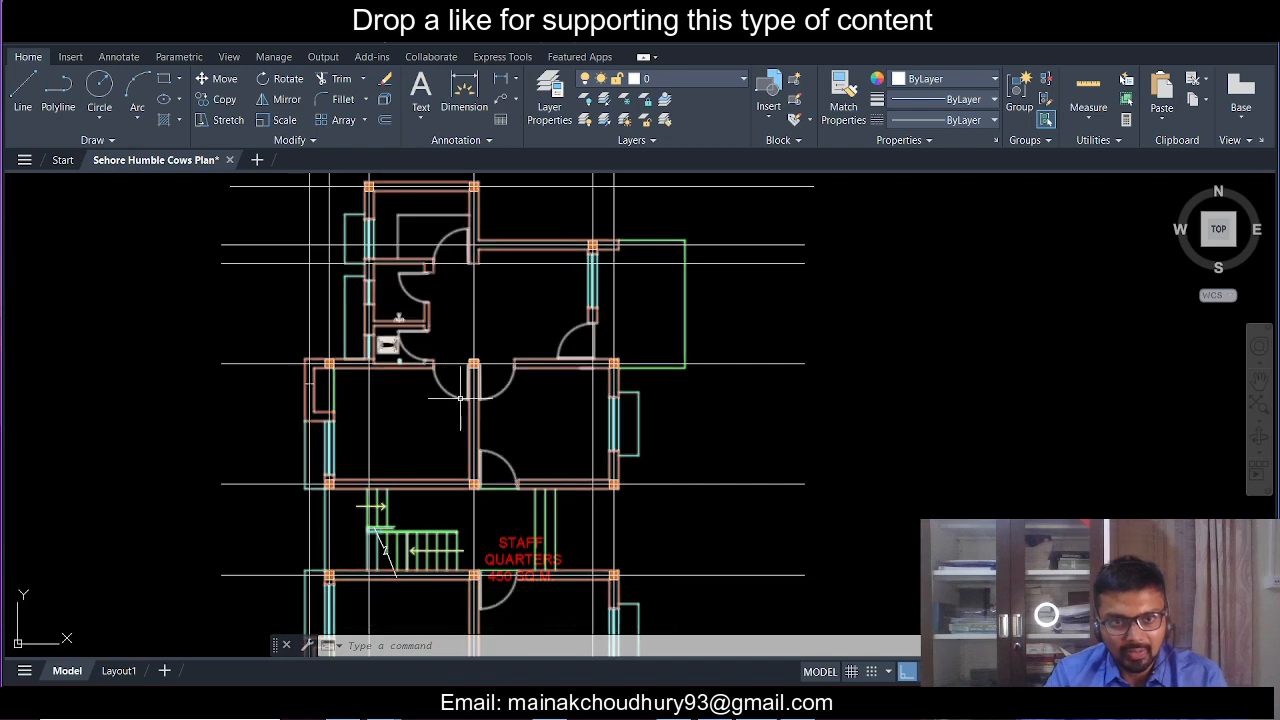
scroll(237, 418, up, 2)
scroll(271, 409, down, 3)
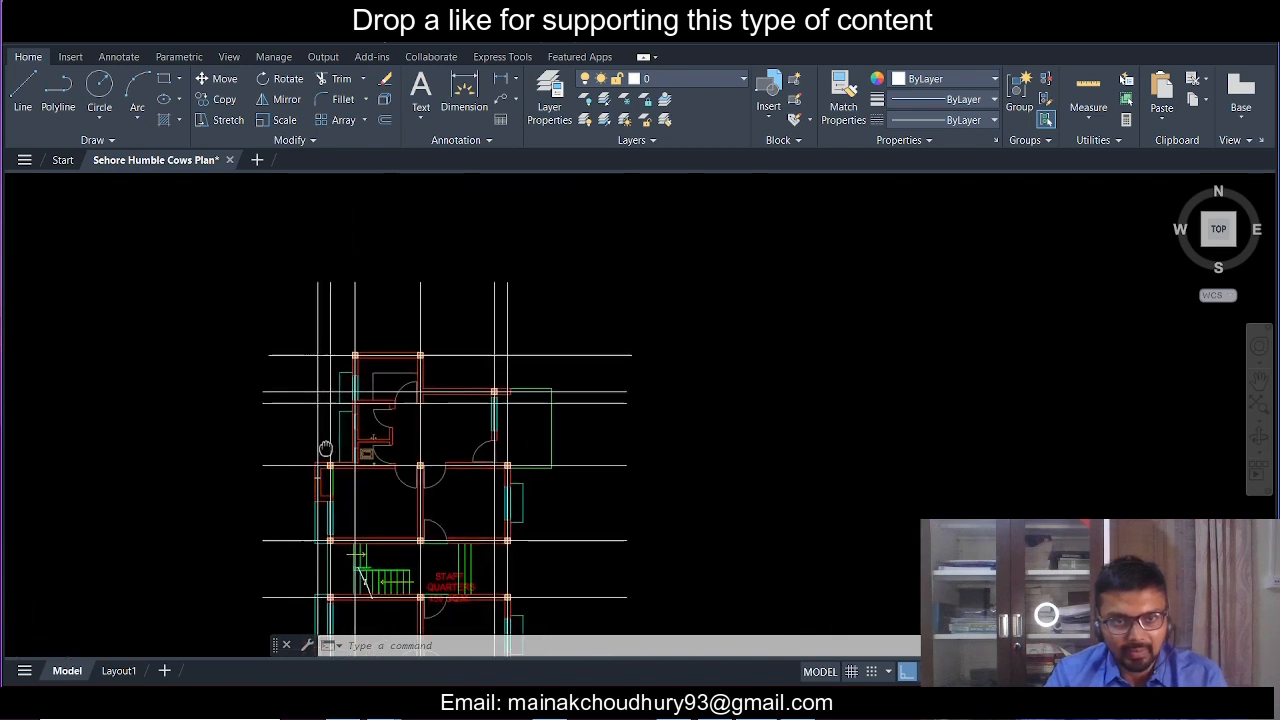
scroll(300, 440, up, 2)
middle_drag(343, 501, 343, 460)
drag(343, 460, 367, 338)
middle_drag(311, 511, 327, 435)
scroll(311, 421, up, 2)
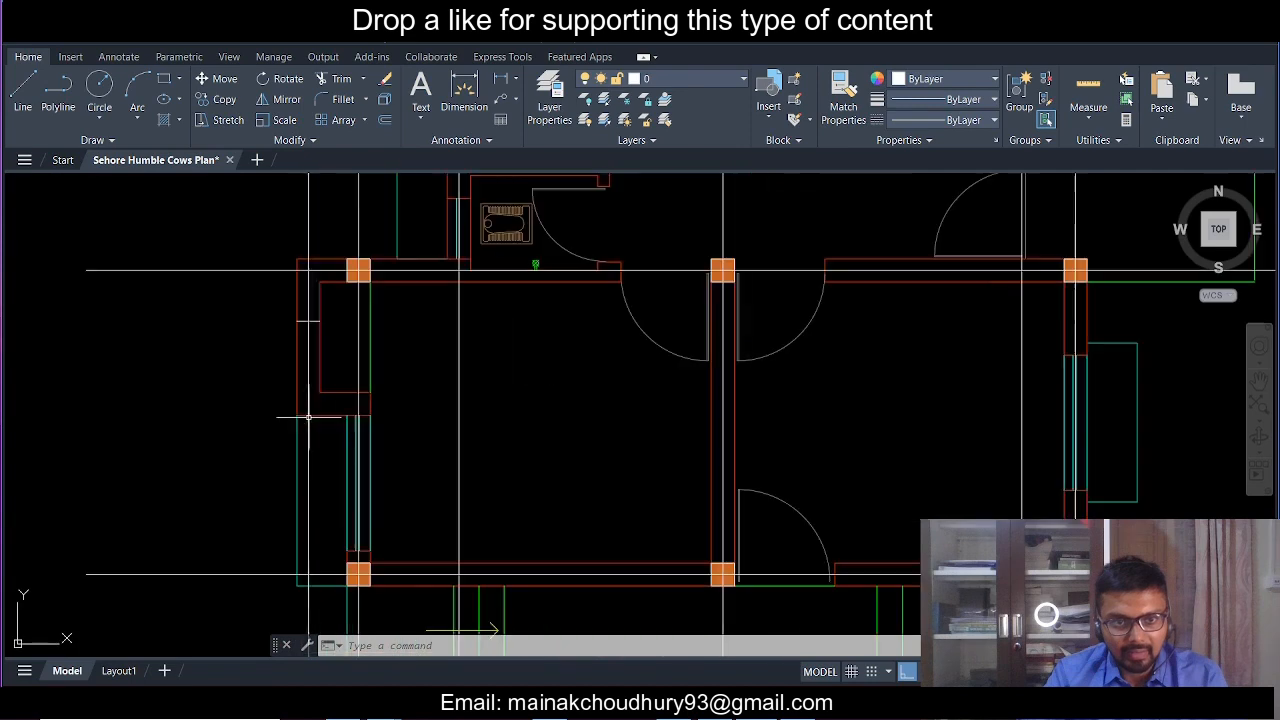
scroll(320, 409, up, 3)
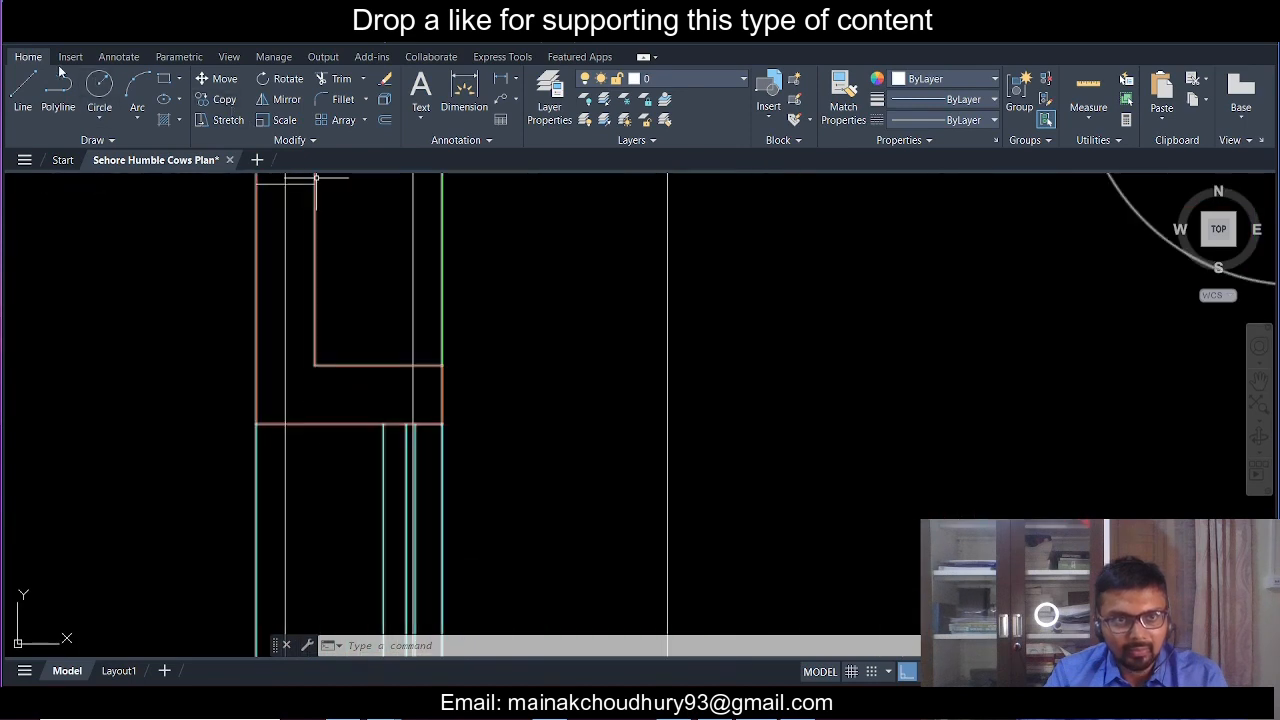
click(27, 90)
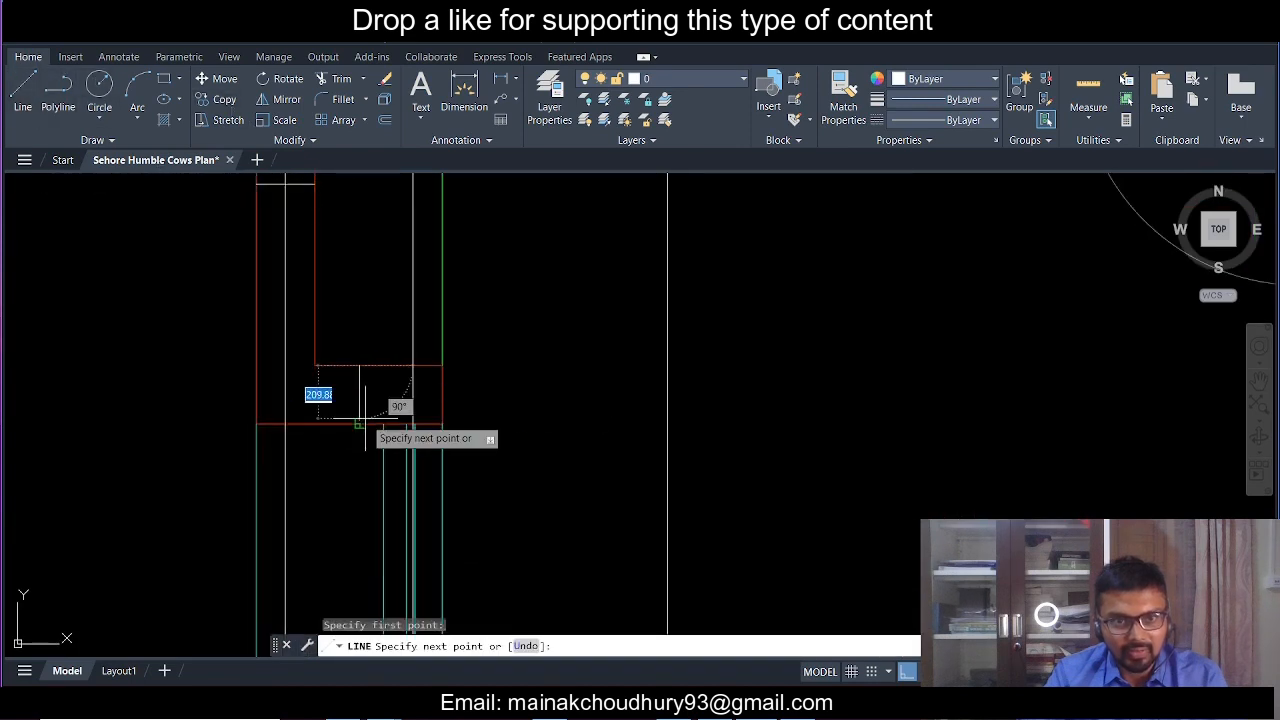
key(Escape)
scroll(364, 420, down, 5)
scroll(344, 295, up, 6)
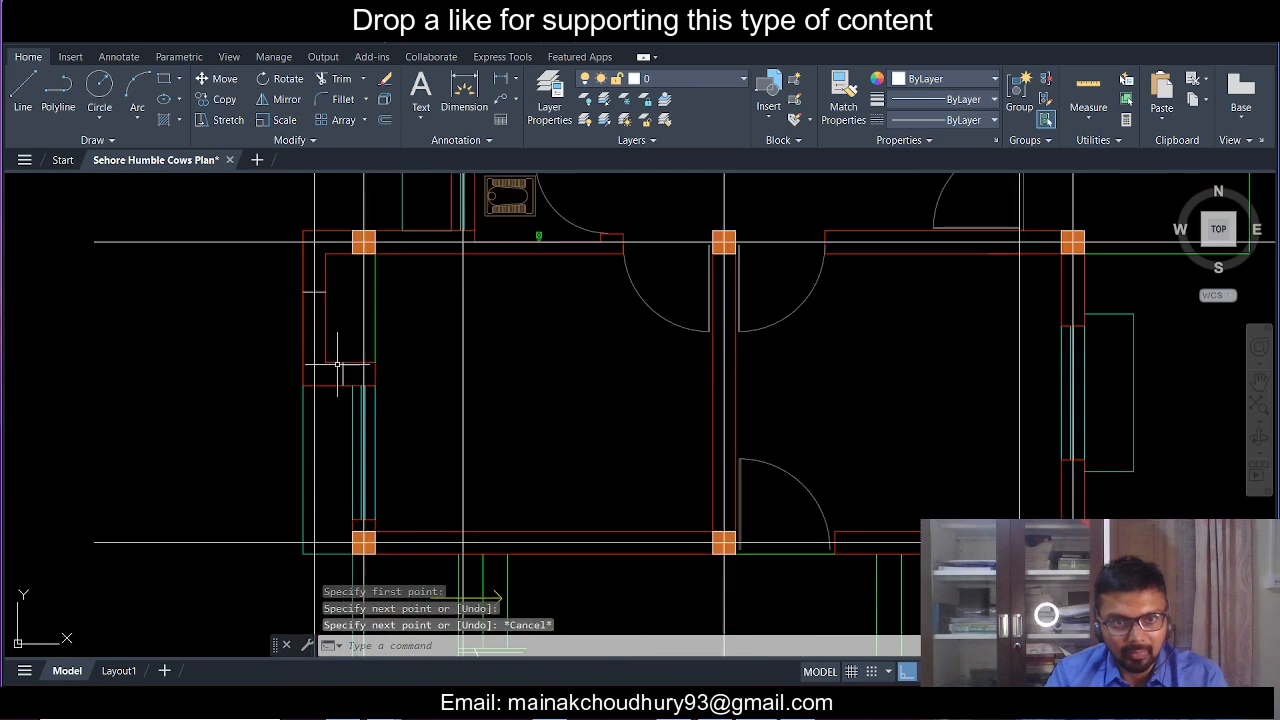
scroll(345, 290, up, 2)
middle_drag(343, 207, 375, 418)
click(362, 371)
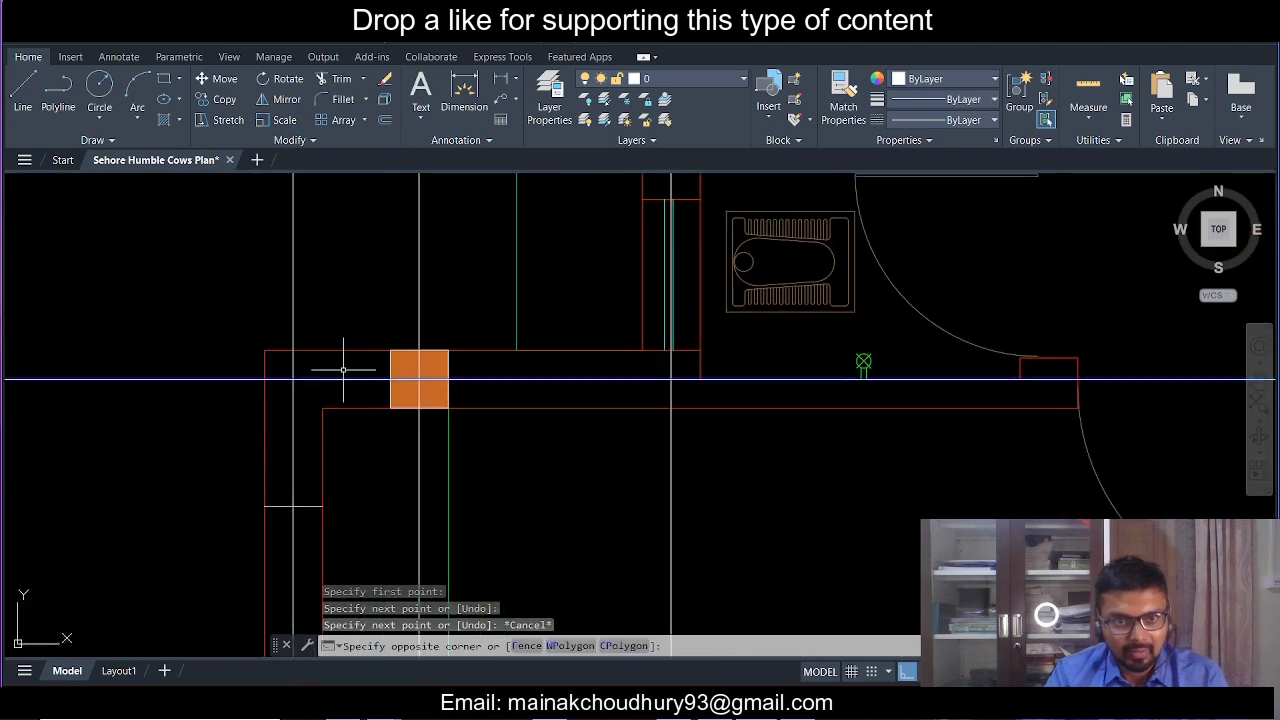
click(352, 382)
scroll(346, 350, down, 4)
middle_drag(382, 500, 428, 271)
scroll(409, 449, up, 3)
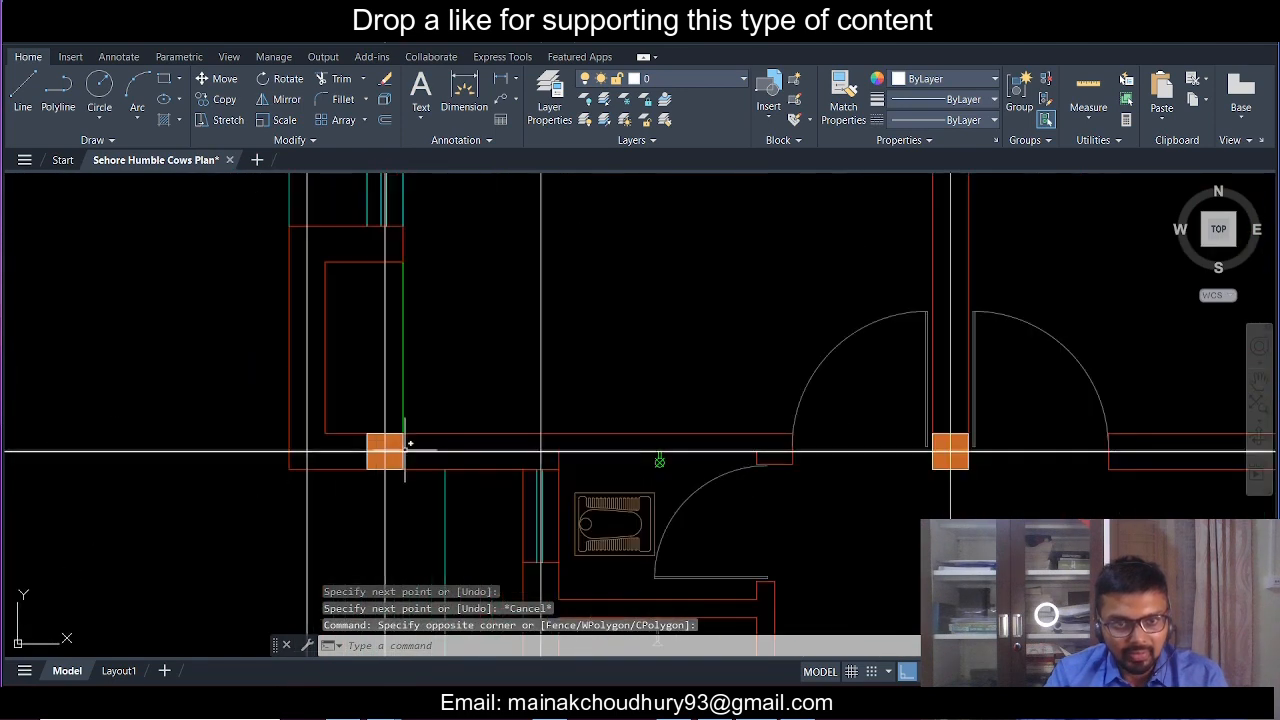
key(Escape)
- Draw a short vertical line across the thickness of the short wall above the lower unit's left niche
scroll(354, 443, down, 5)
scroll(349, 371, up, 3)
scroll(349, 371, up, 3)
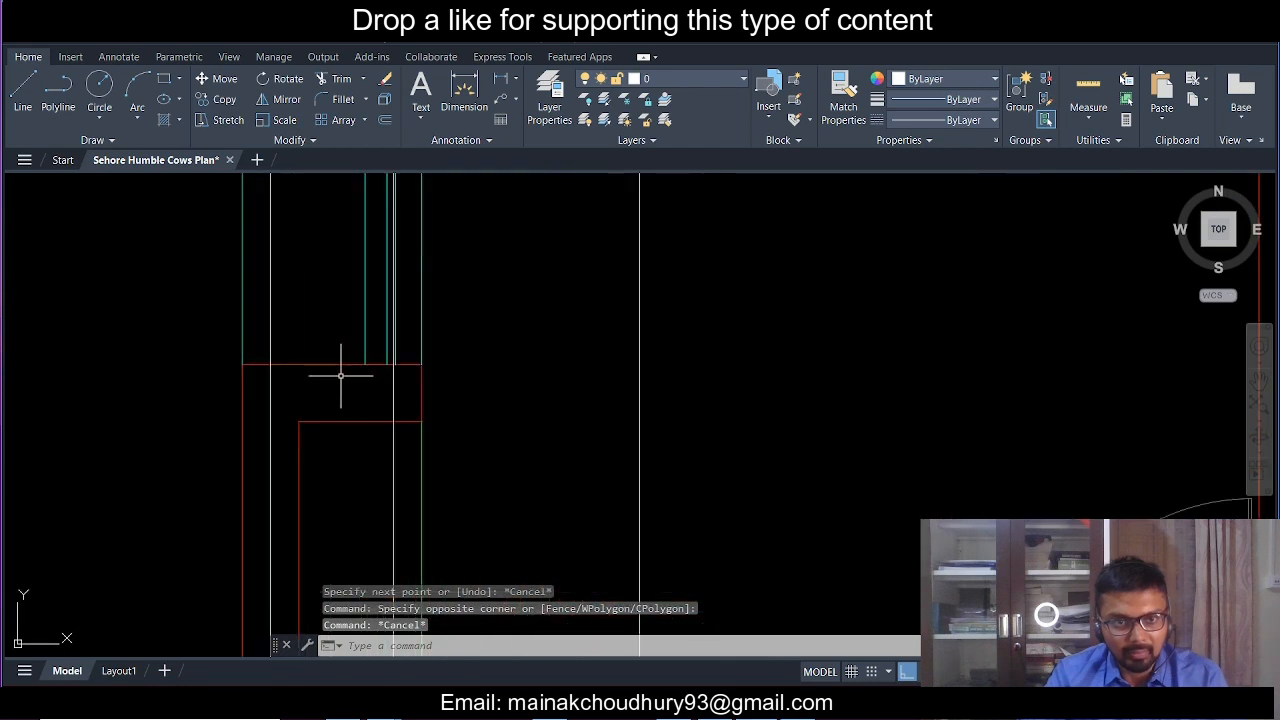
click(22, 95)
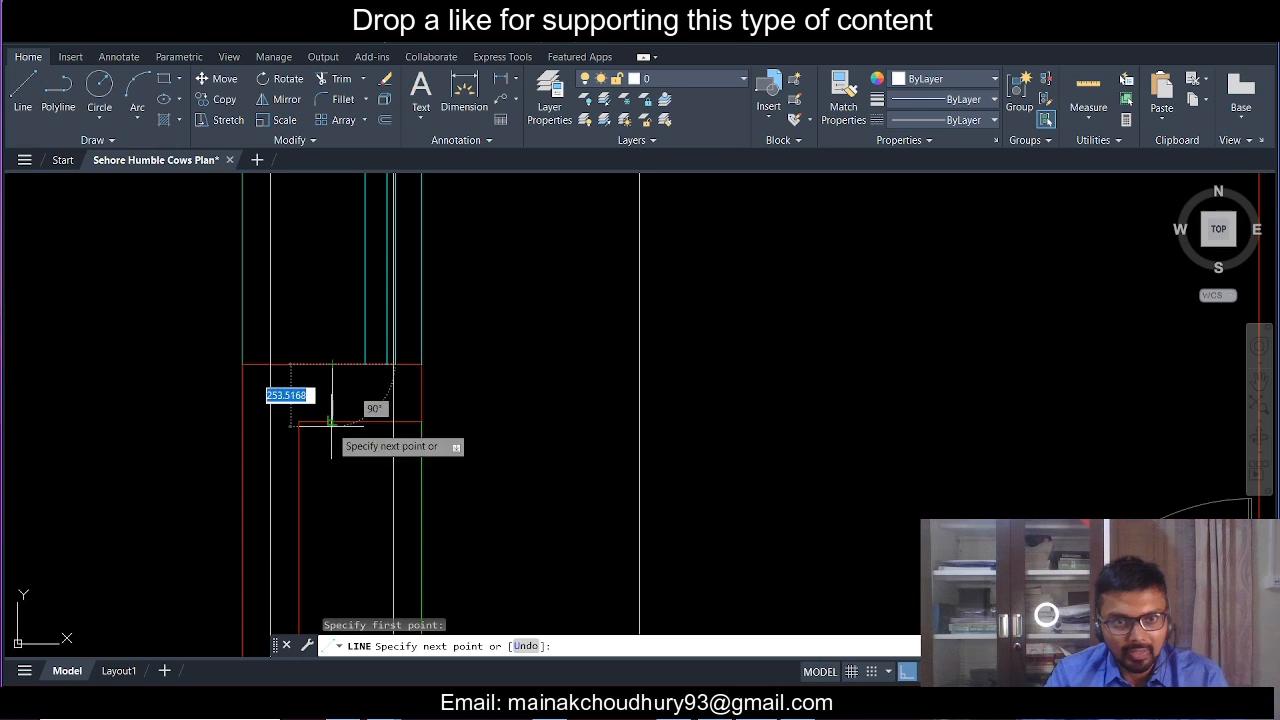
key(Escape)
- Copy the horizontal centreline of the lower toilet's column row up to the midpoint of the short line above the lower niche
scroll(357, 358, down, 4)
scroll(290, 533, up, 4)
click(283, 529)
click(207, 353)
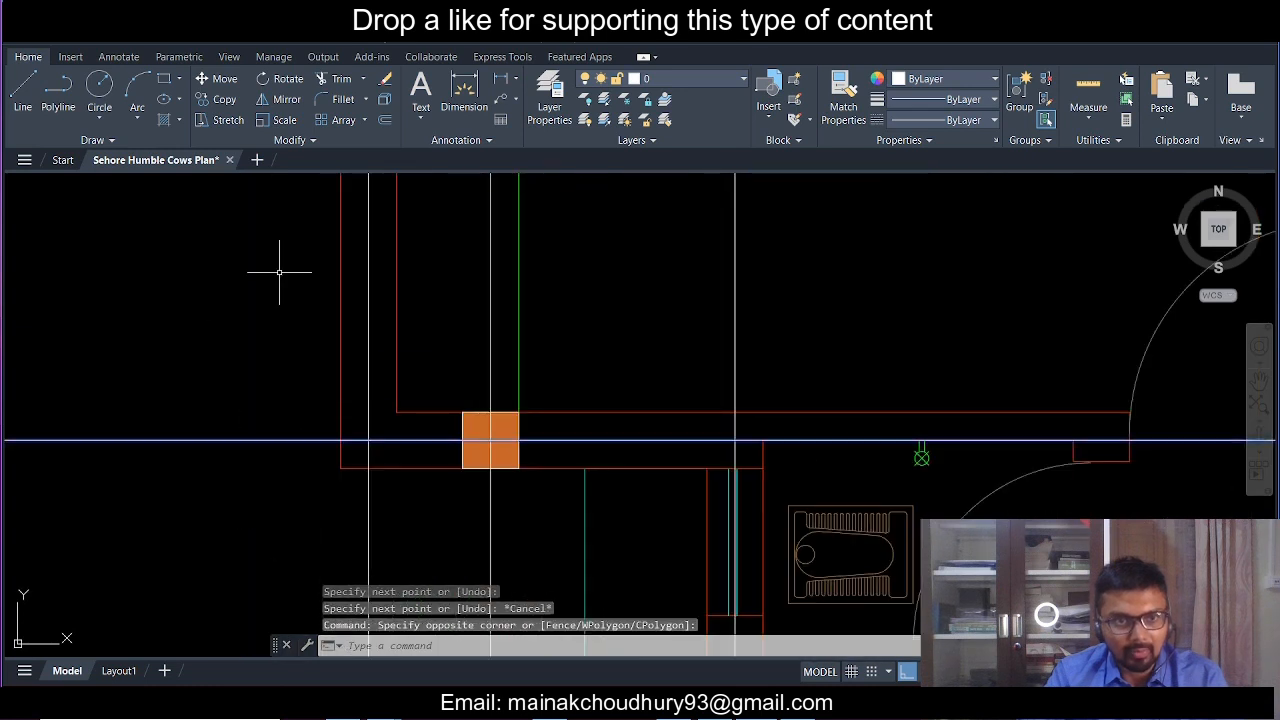
click(218, 99)
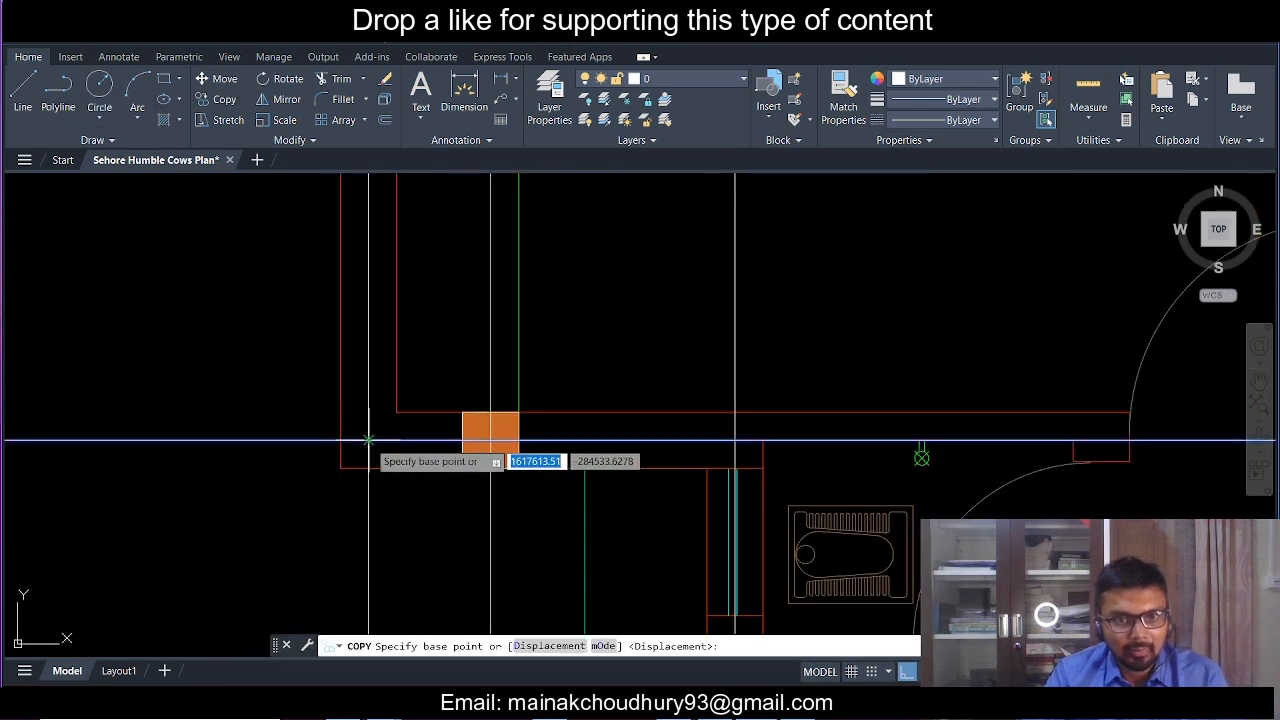
click(369, 441)
scroll(382, 480, down, 4)
scroll(382, 502, up, 4)
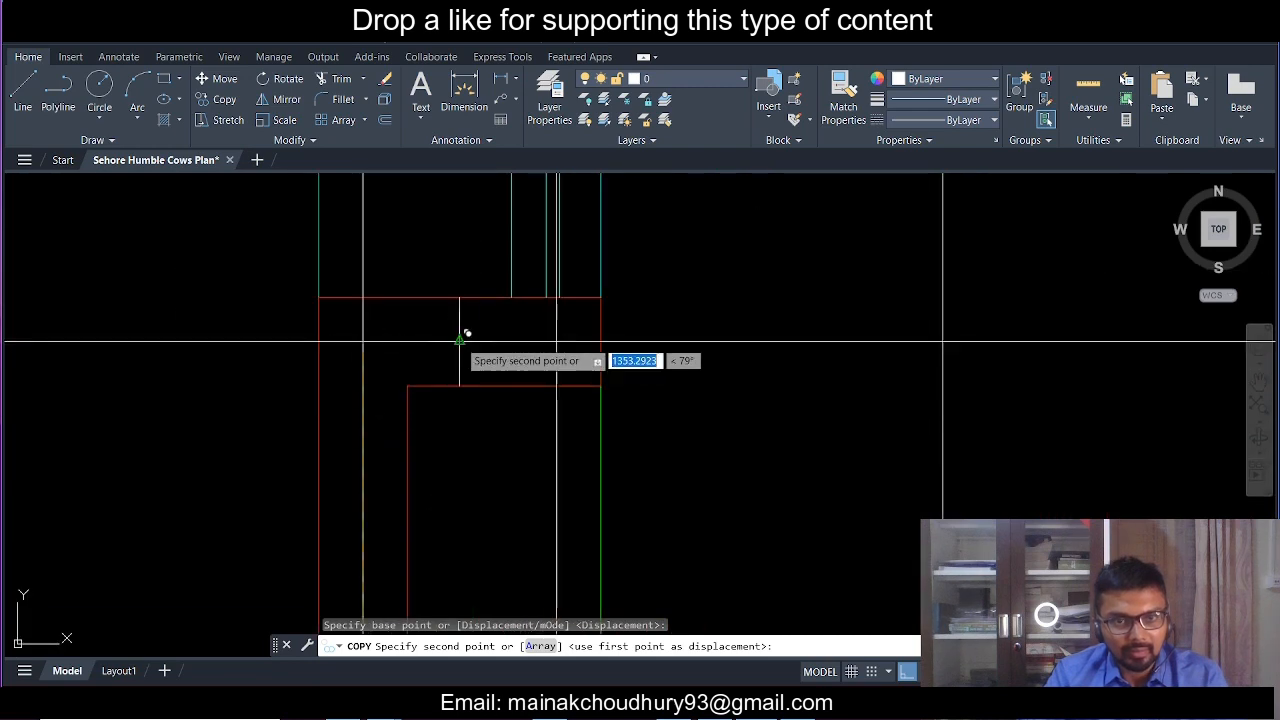
click(423, 340)
- Place another copy of the centreline at the midpoint of the short line below the upper niche and finish copying
scroll(400, 370, down, 3)
scroll(430, 400, up, 3)
scroll(449, 408, down, 2)
middle_drag(443, 360, 460, 590)
middle_drag(457, 288, 457, 374)
scroll(461, 313, up, 3)
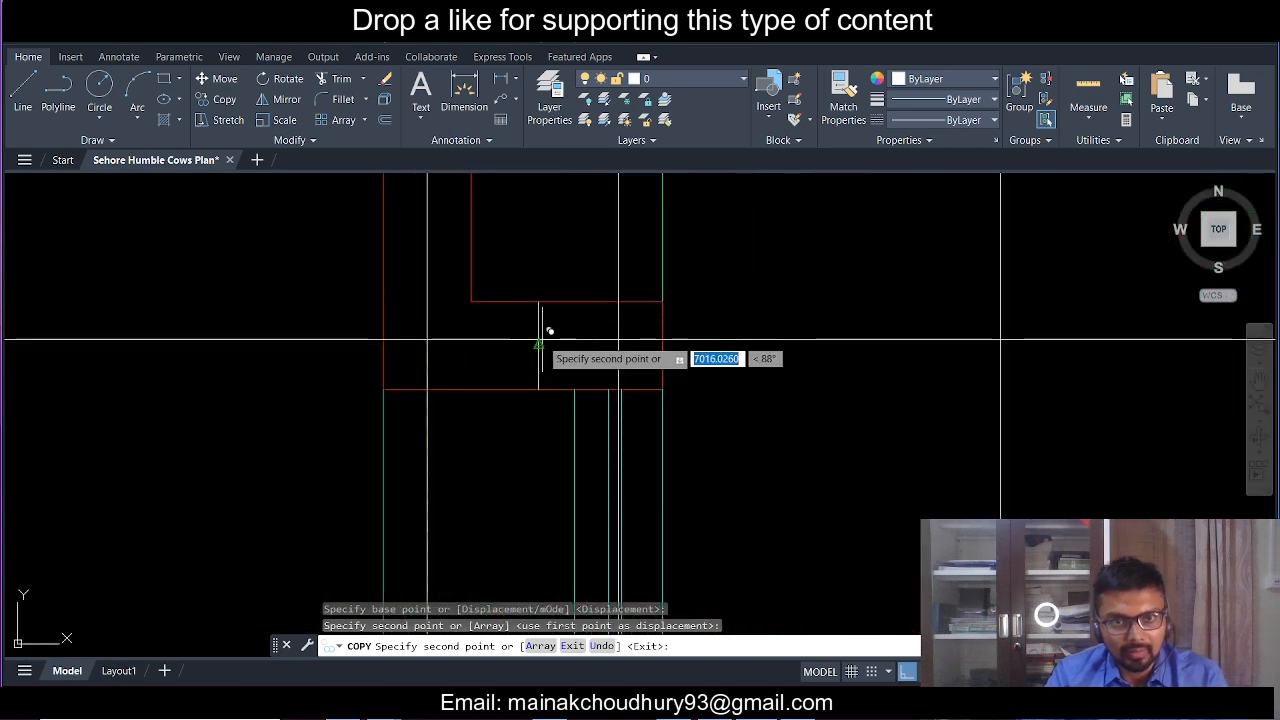
click(538, 345)
scroll(430, 430, down, 4)
scroll(420, 380, down, 5)
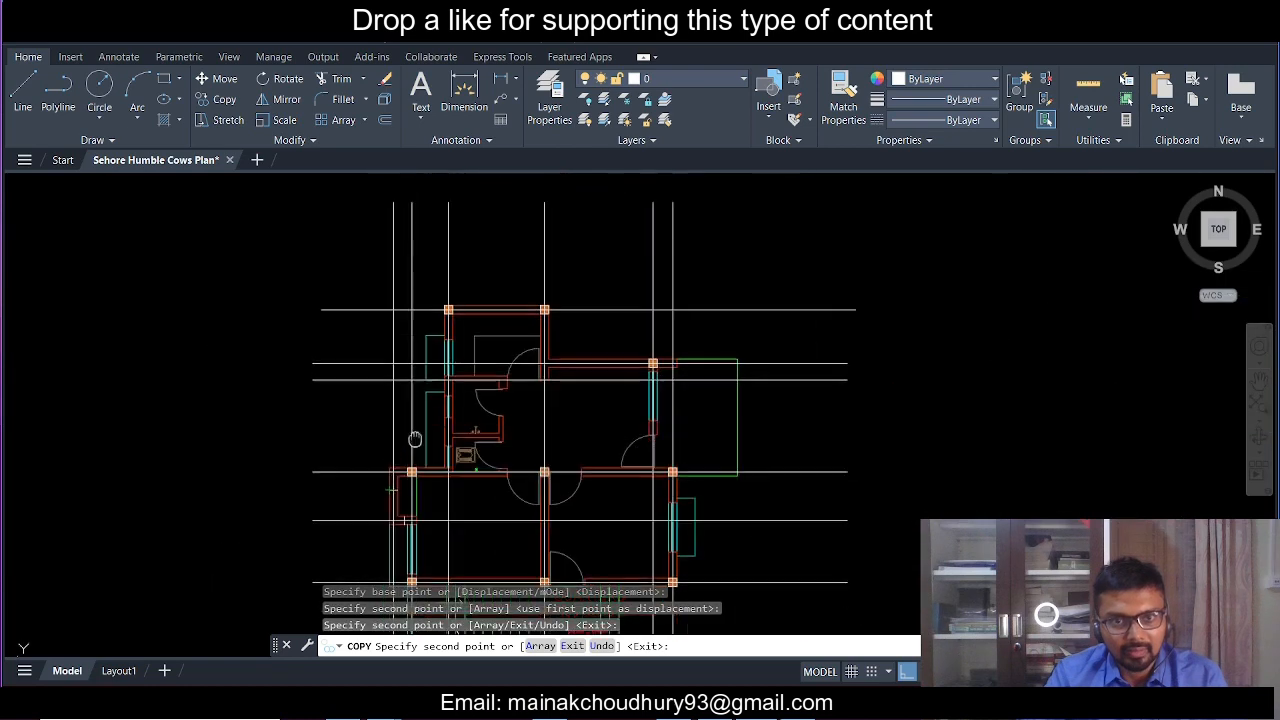
key(Escape)
- Examine the completed centreline grid around the upper unit's rooms, balcony and topmost columns
scroll(567, 392, up, 5)
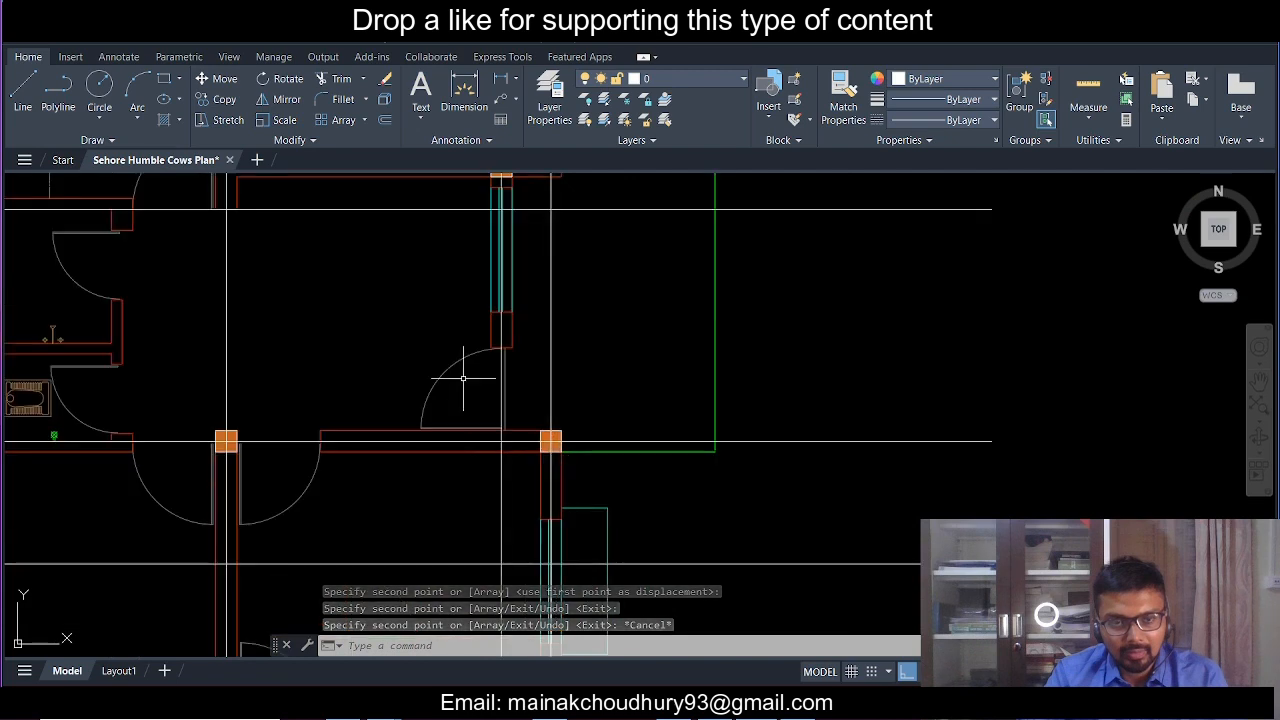
scroll(471, 396, down, 4)
scroll(537, 430, up, 2)
middle_drag(510, 498, 527, 403)
middle_drag(543, 484, 543, 461)
middle_drag(505, 527, 511, 496)
scroll(348, 519, up, 4)
middle_drag(620, 484, 598, 540)
scroll(550, 445, down, 4)
scroll(567, 376, up, 4)
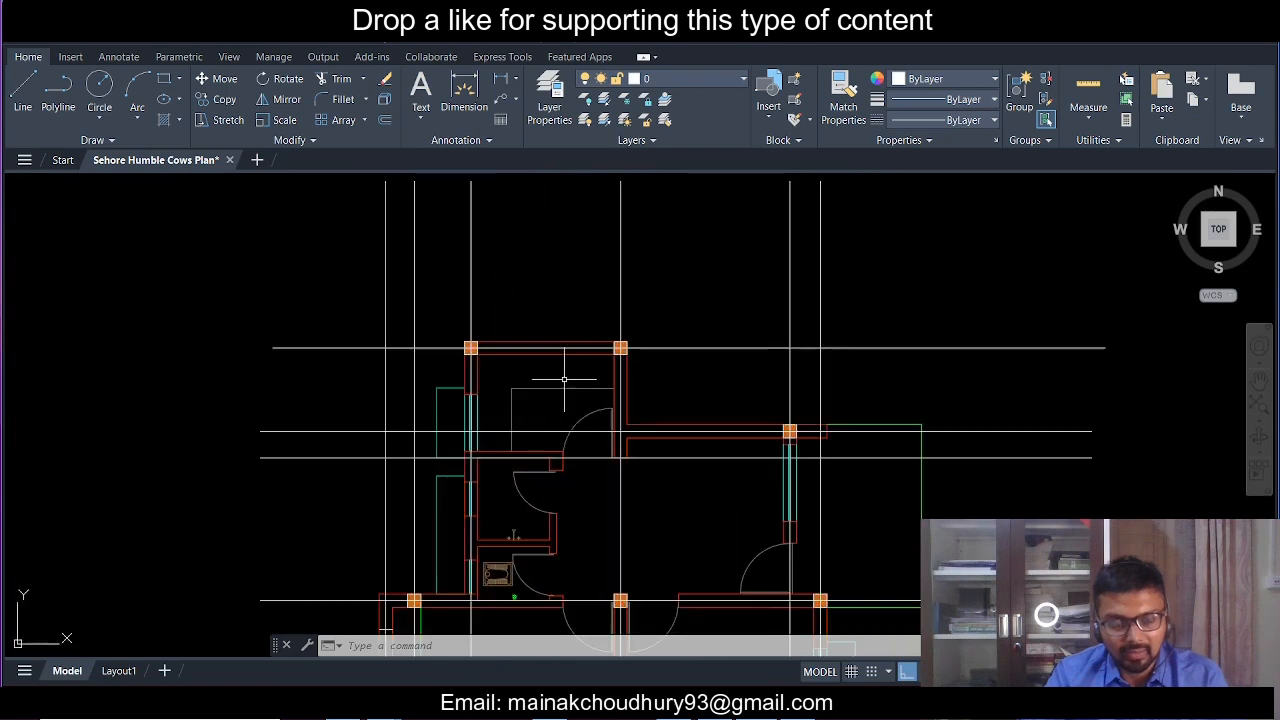
scroll(496, 370, up, 2)
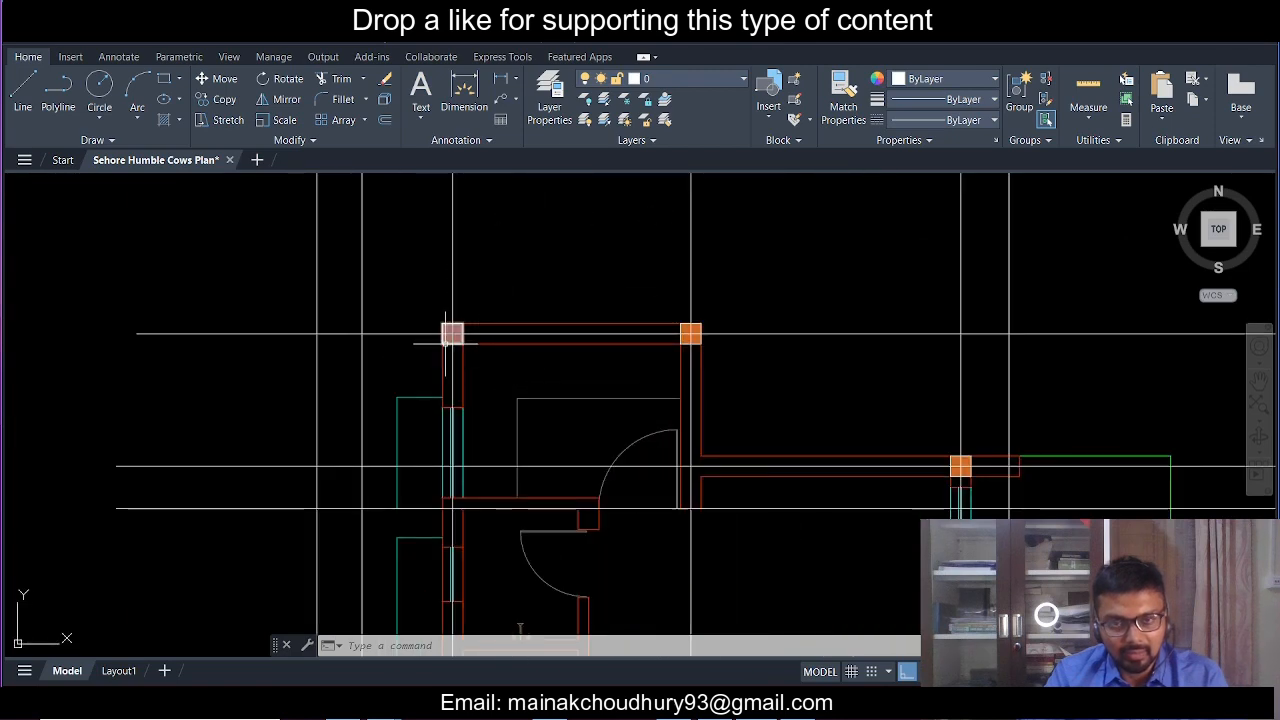
scroll(452, 334, down, 2)
middle_drag(473, 335, 486, 428)
scroll(479, 427, up, 2)
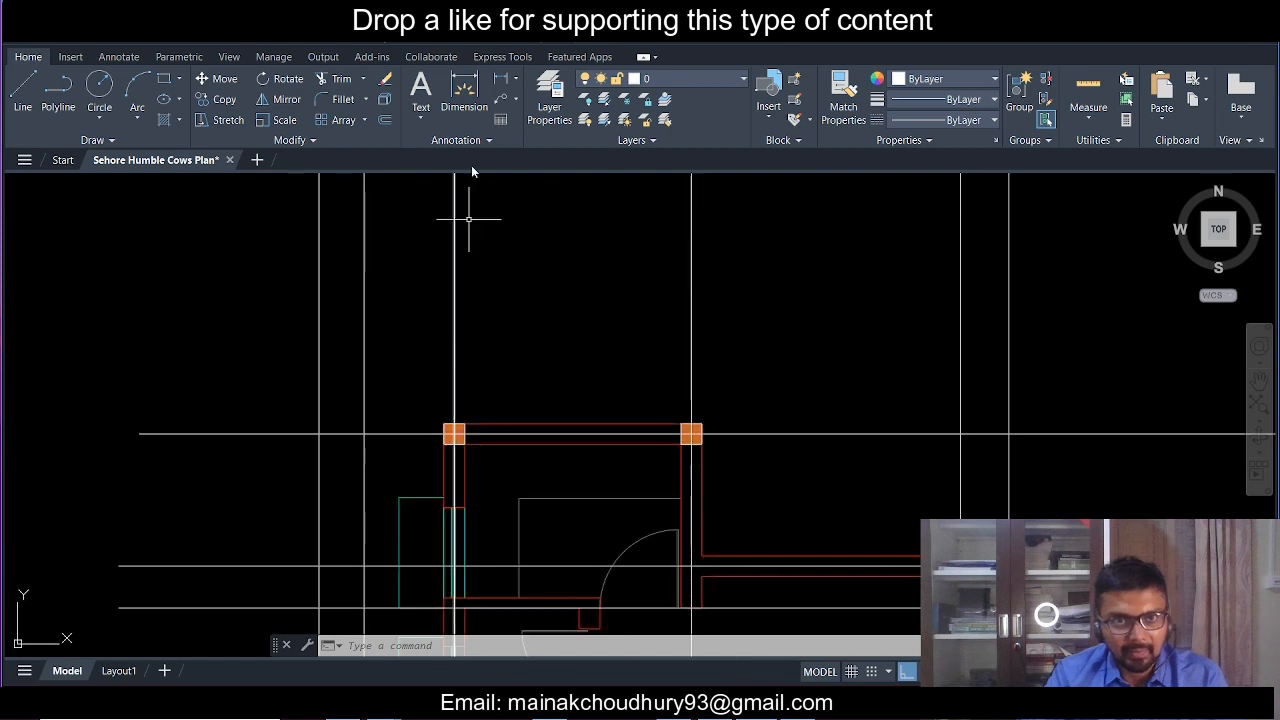
- Add multiline text reading (0,0) just above the upper unit's top-left corner column
click(421, 108)
click(460, 146)
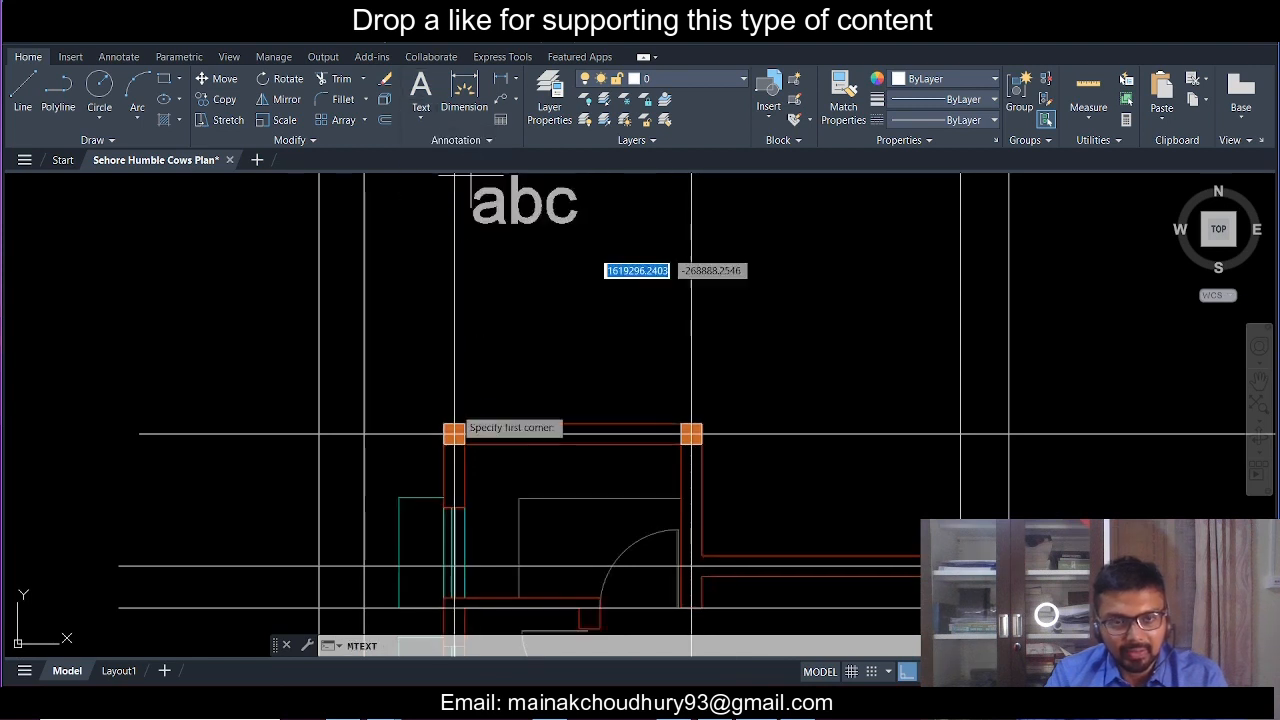
scroll(411, 371, up, 2)
click(395, 328)
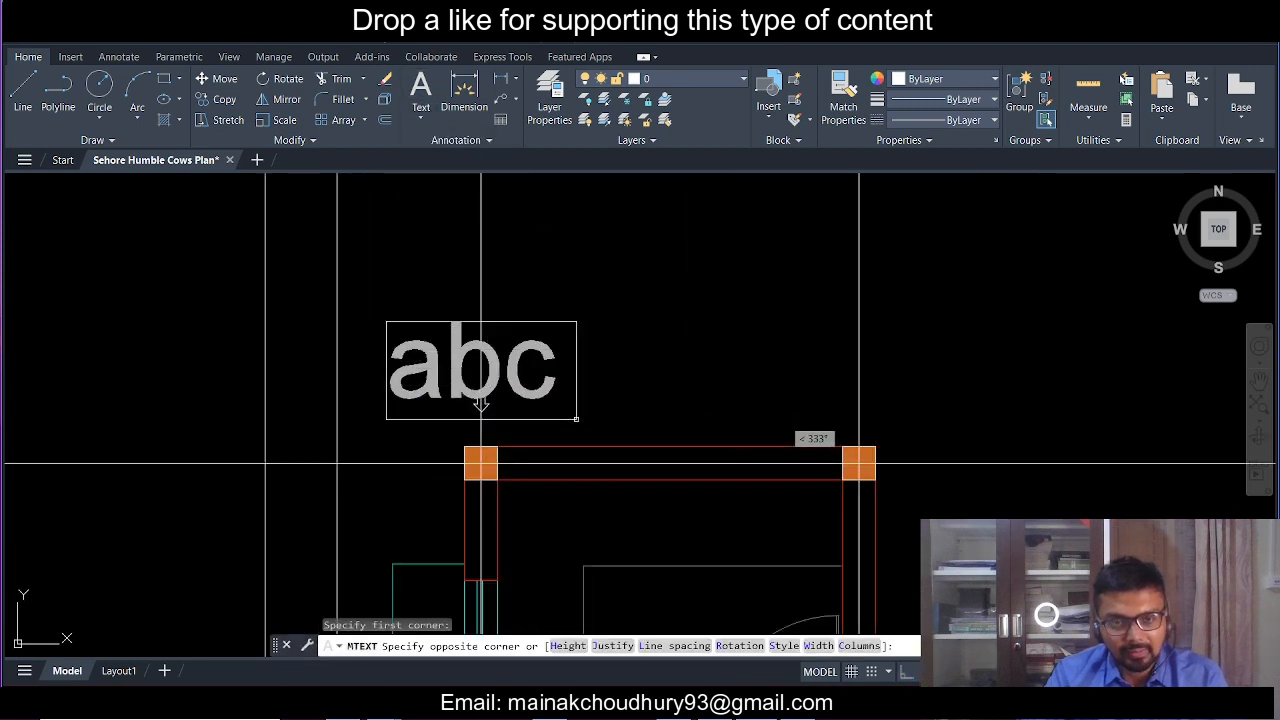
click(576, 446)
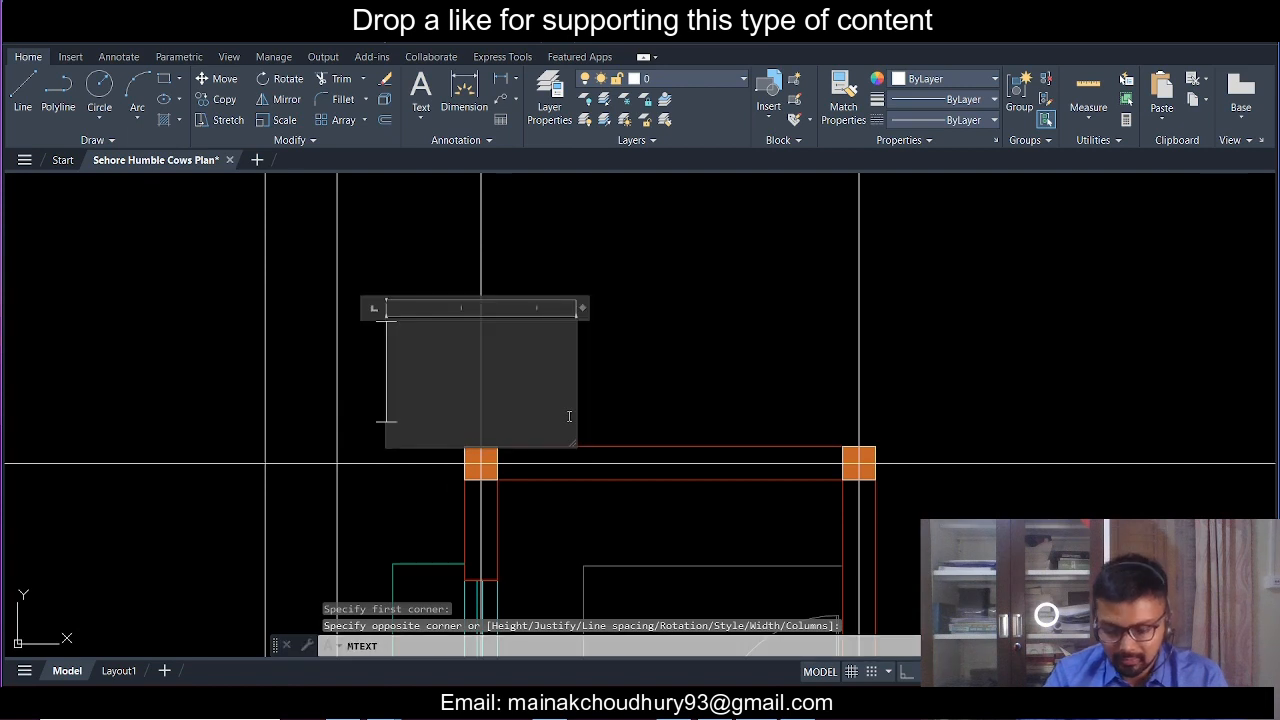
text((0,o)
key(BackSpace)
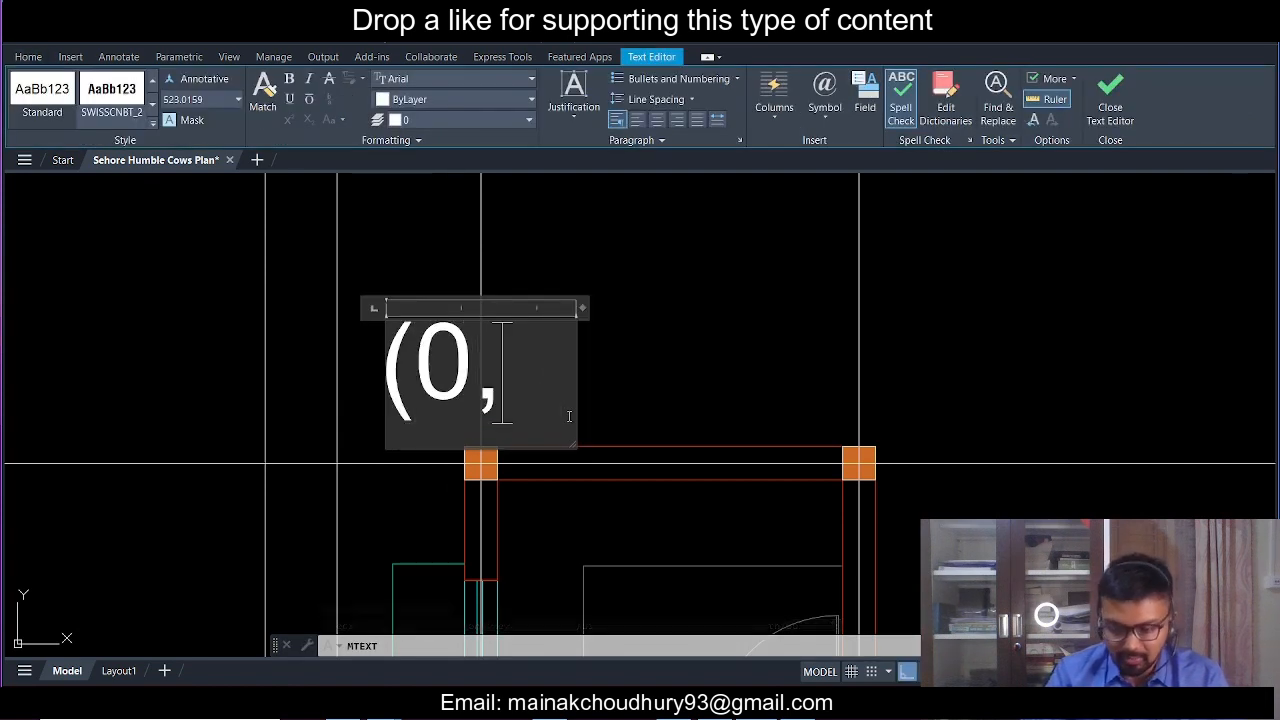
text())
text(0)
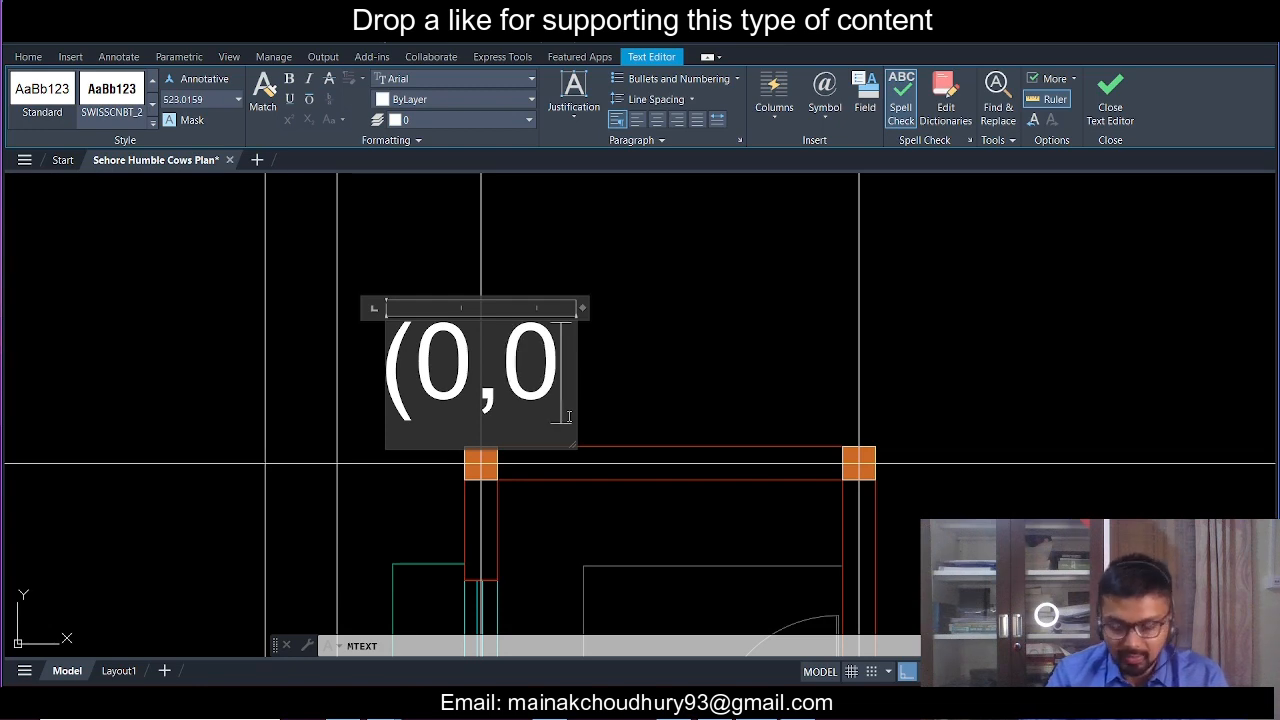
text())
click(747, 356)
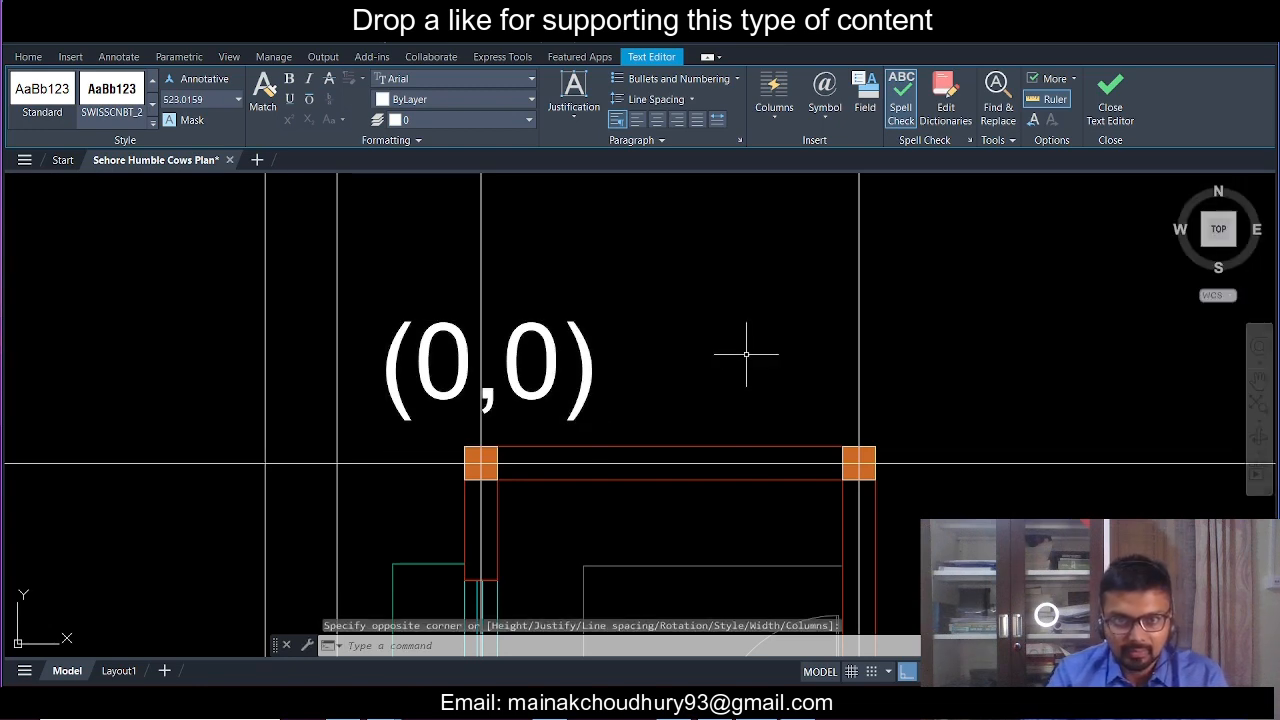
- Scale the (0,0) label down to a text height of about 189
click(636, 389)
click(538, 328)
scroll(538, 328, down, 3)
scroll(549, 386, up, 3)
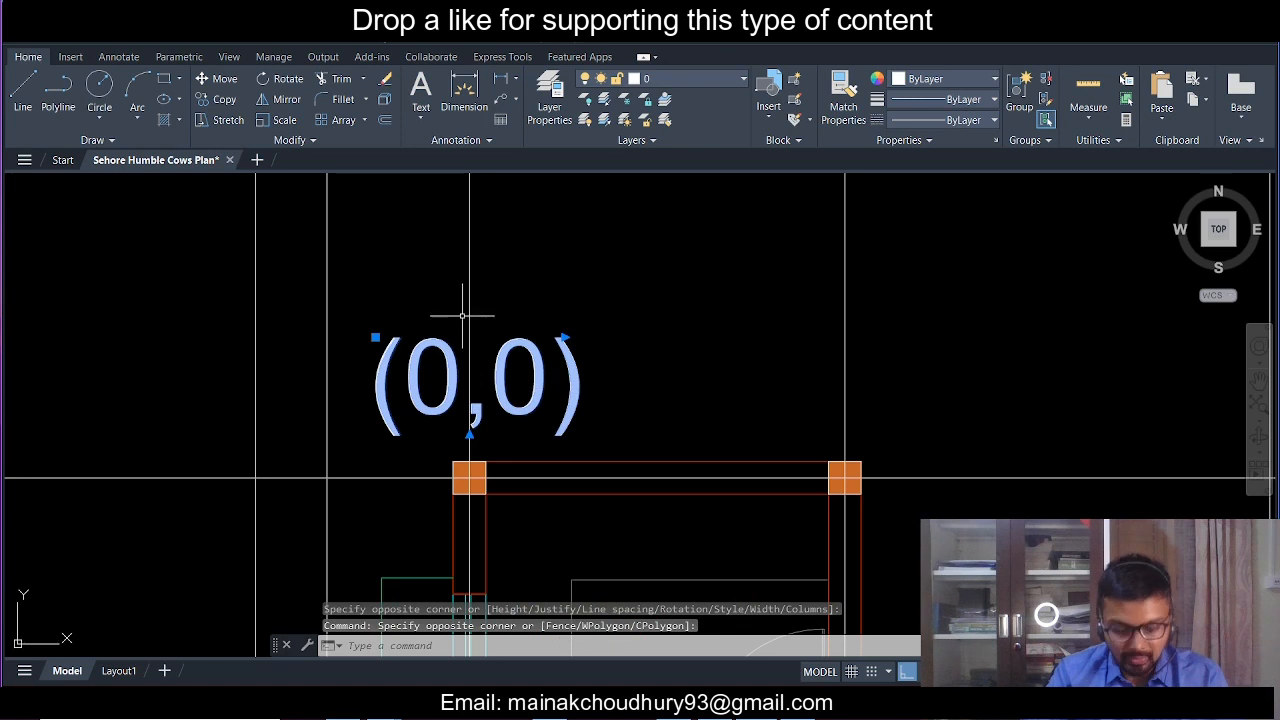
text(sc)
key(Return)
click(537, 374)
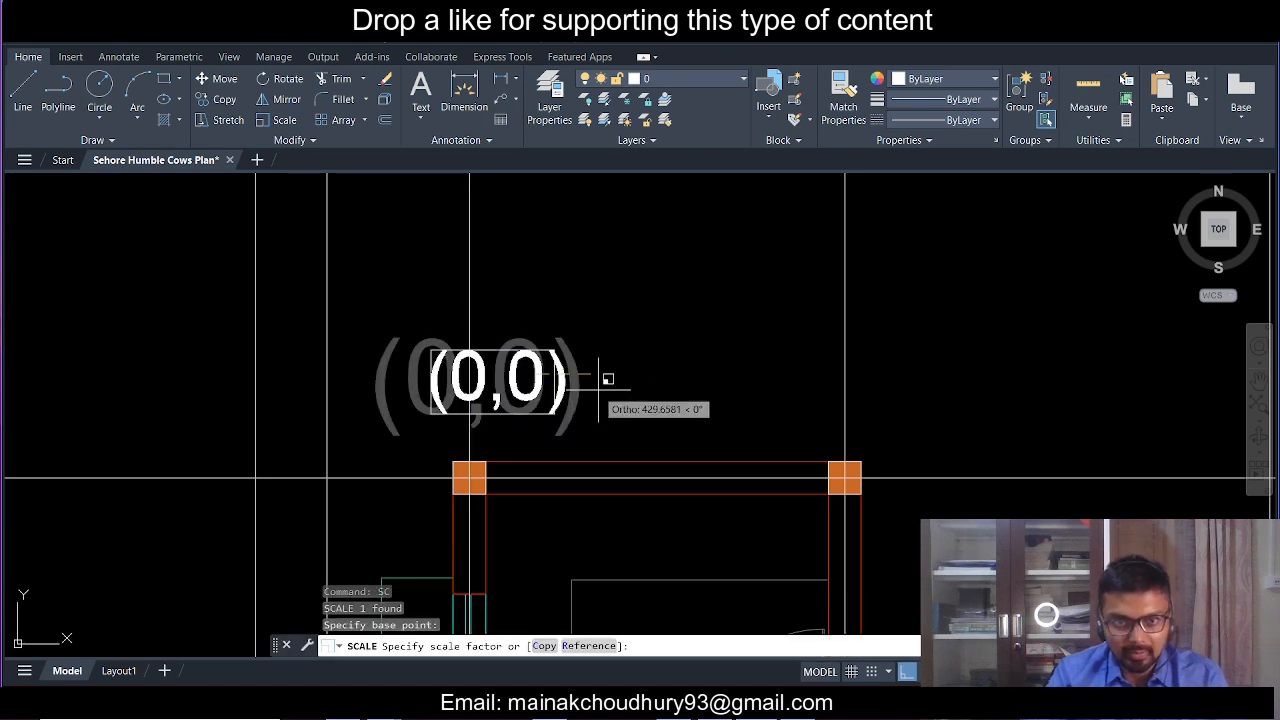
click(571, 375)
- Move the (0,0) label horizontally so that it is centred on the corner column's vertical centreline
scroll(534, 397, up, 4)
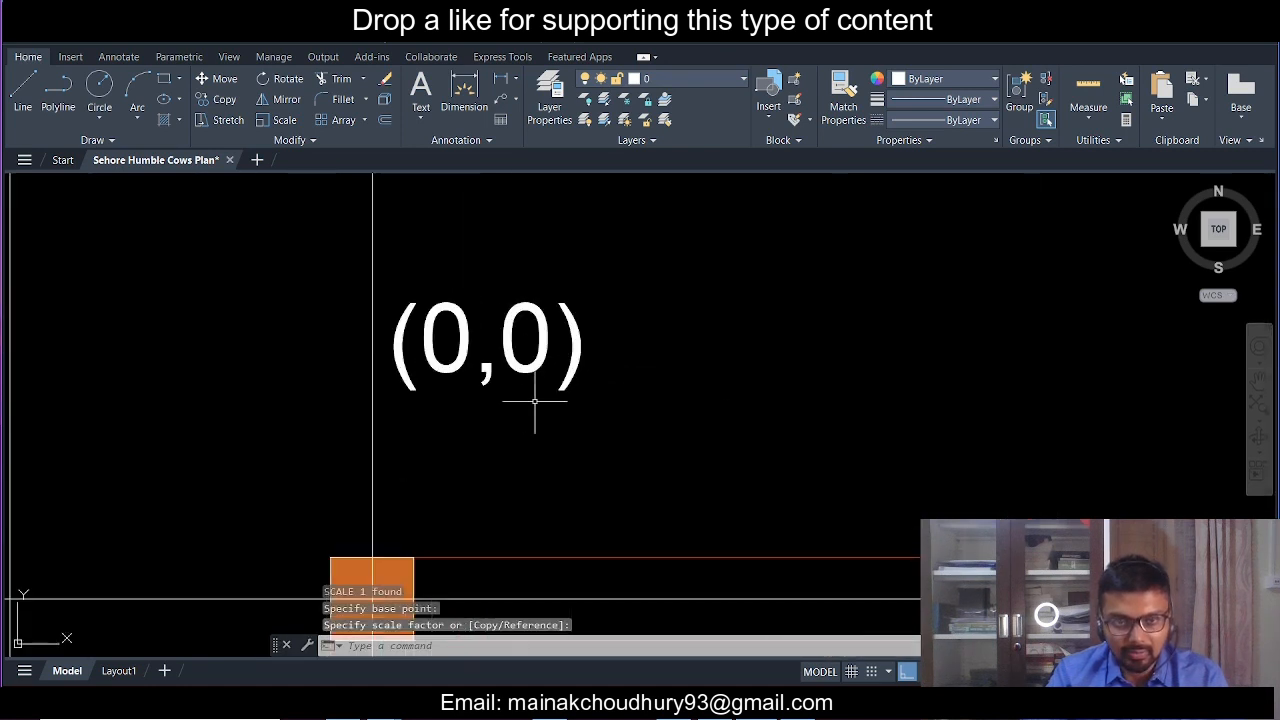
click(526, 394)
click(510, 286)
text(m)
key(Return)
click(774, 300)
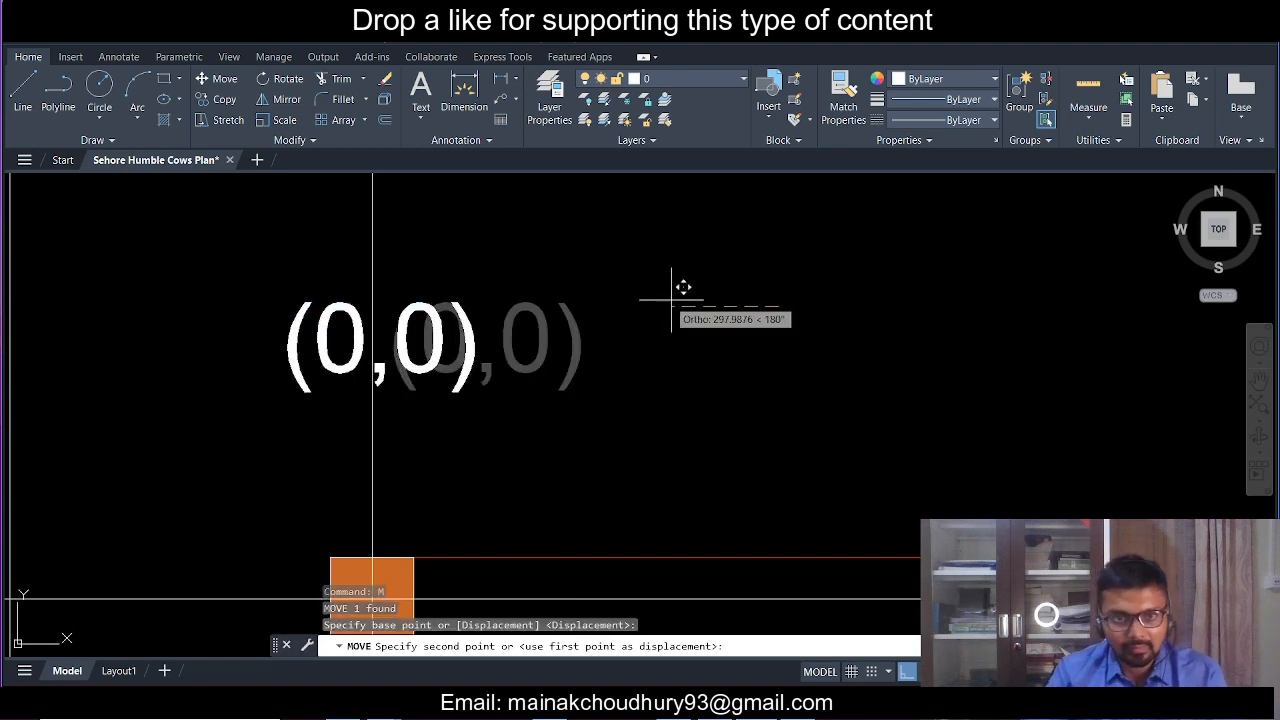
click(665, 299)
- Move the (0,0) label straight down until it sits just above the corner column
click(497, 372)
click(423, 321)
text(m)
key(Return)
click(596, 324)
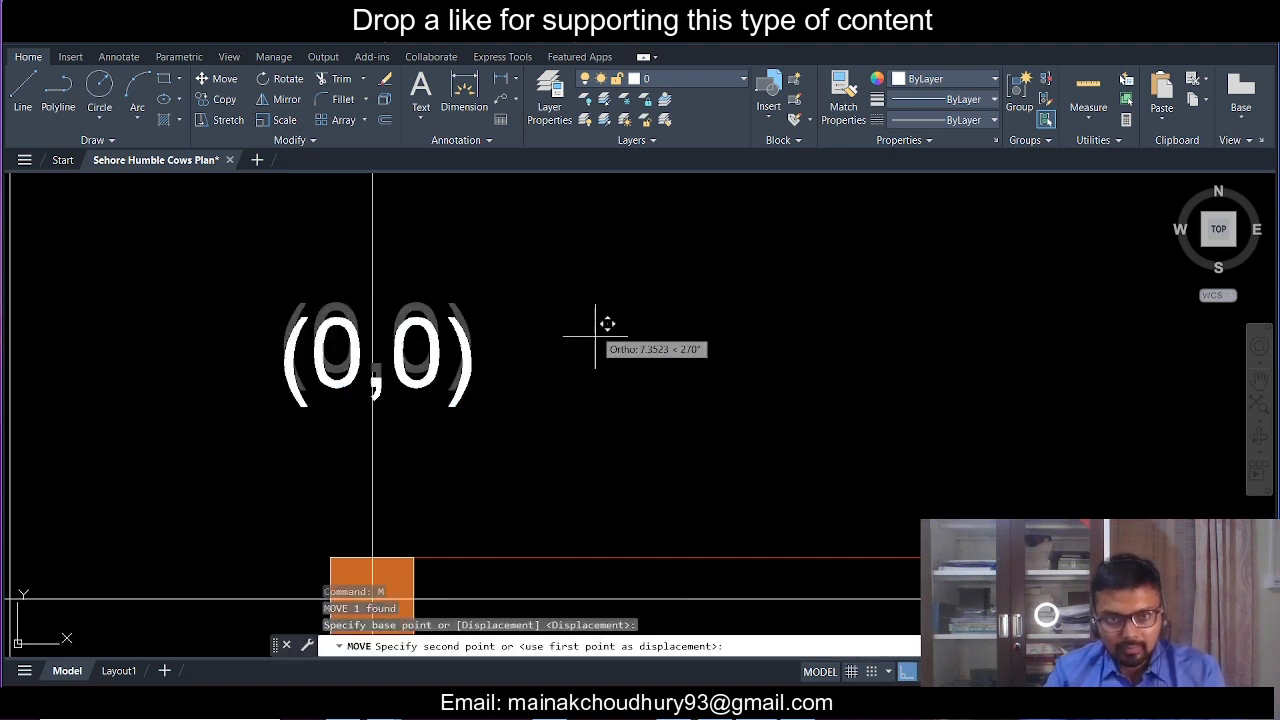
click(594, 451)
- Add a horizontal linear dimension between the two topmost columns' centres, placed above the (0,0) label
scroll(441, 363, down, 5)
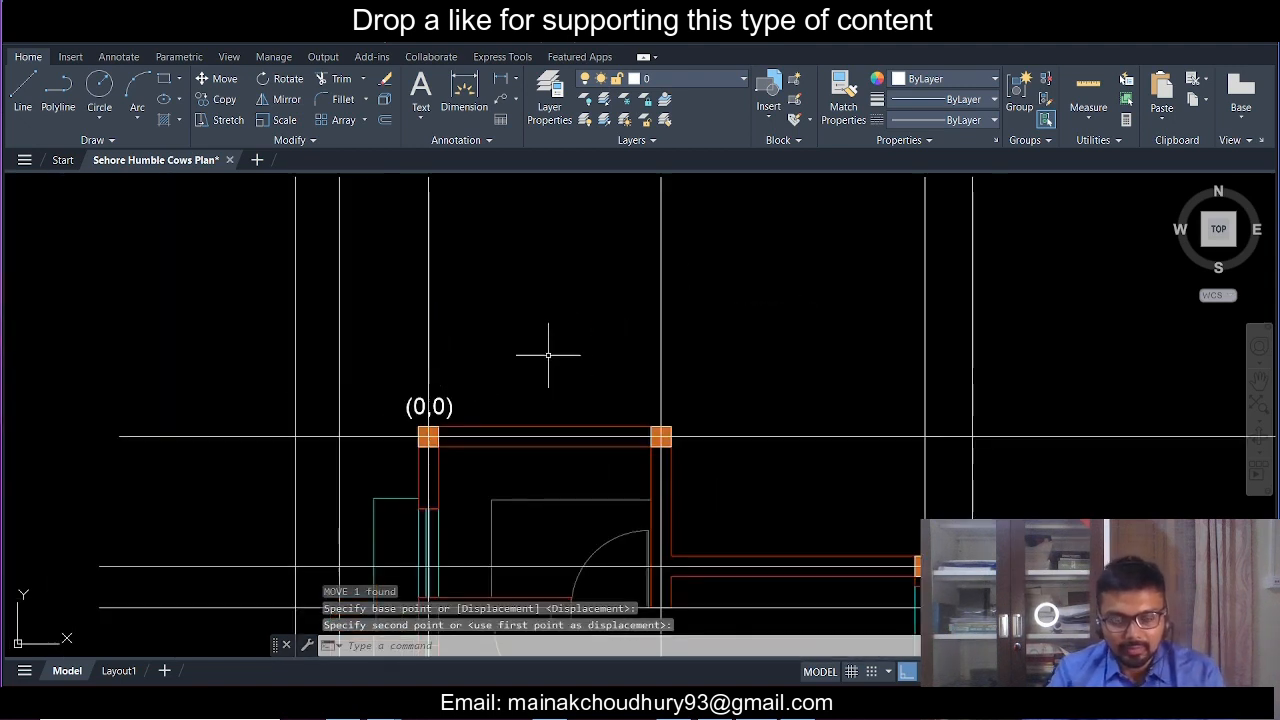
scroll(545, 359, down, 2)
scroll(515, 339, up, 2)
scroll(338, 290, down, 3)
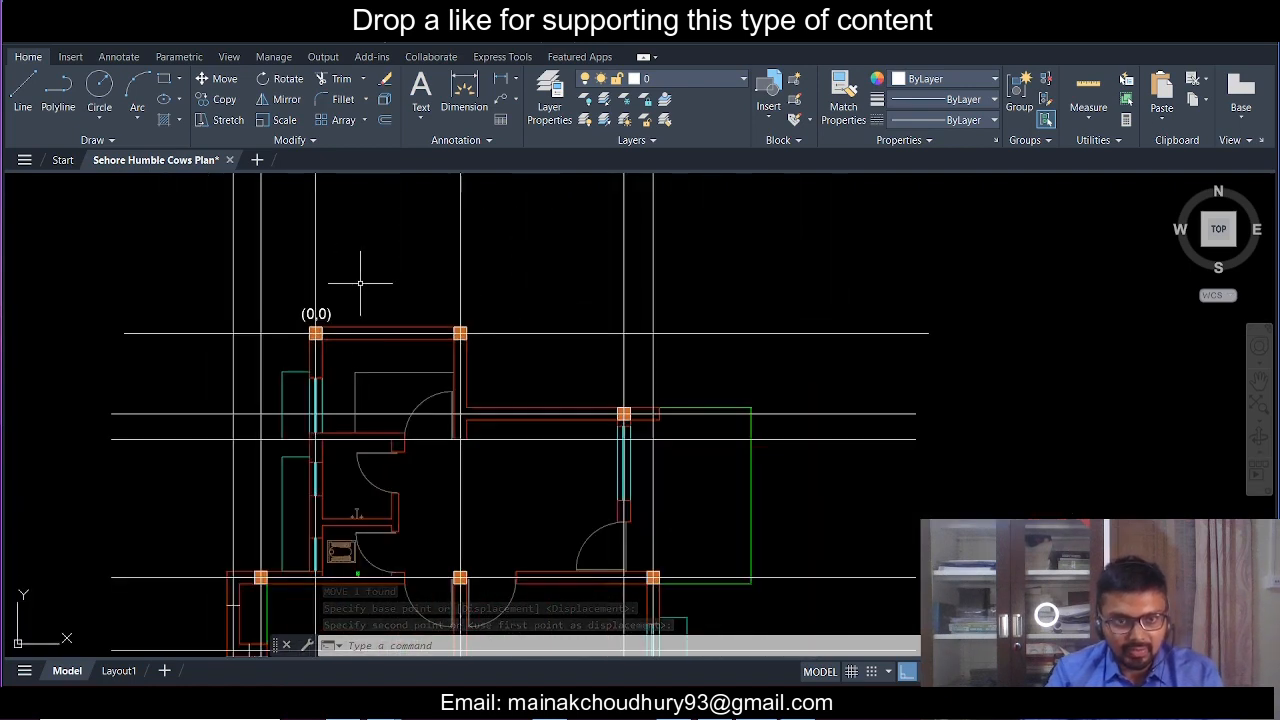
scroll(360, 262, up, 3)
middle_drag(288, 183, 285, 280)
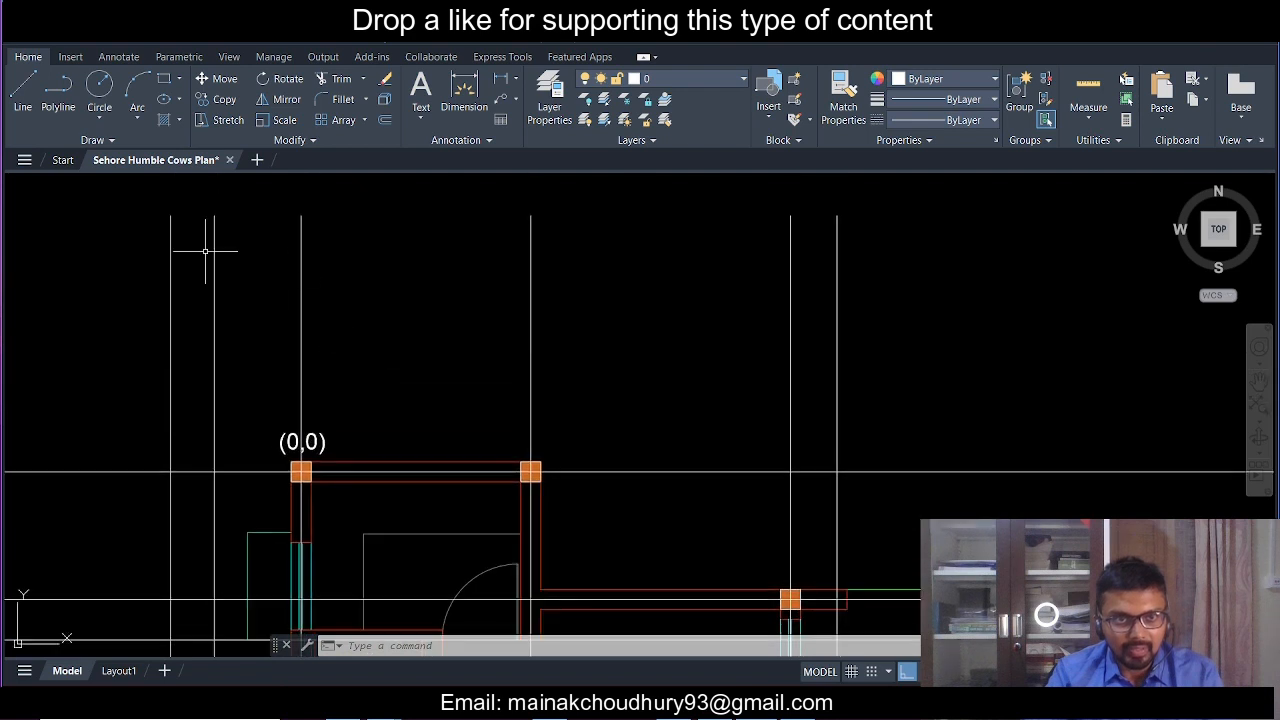
click(501, 79)
click(301, 472)
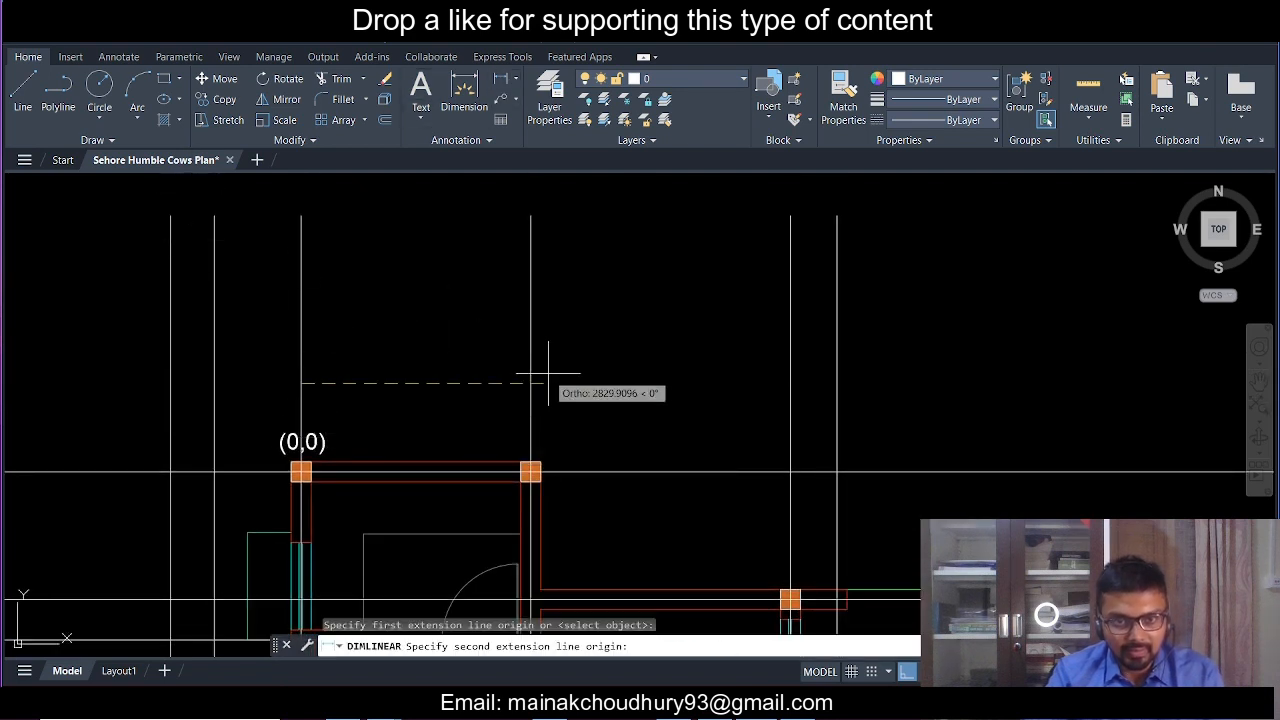
click(530, 472)
click(478, 380)
- Copy the (0,0) label horizontally to just above the second column of the top row
scroll(308, 381, down, 3)
scroll(308, 381, up, 4)
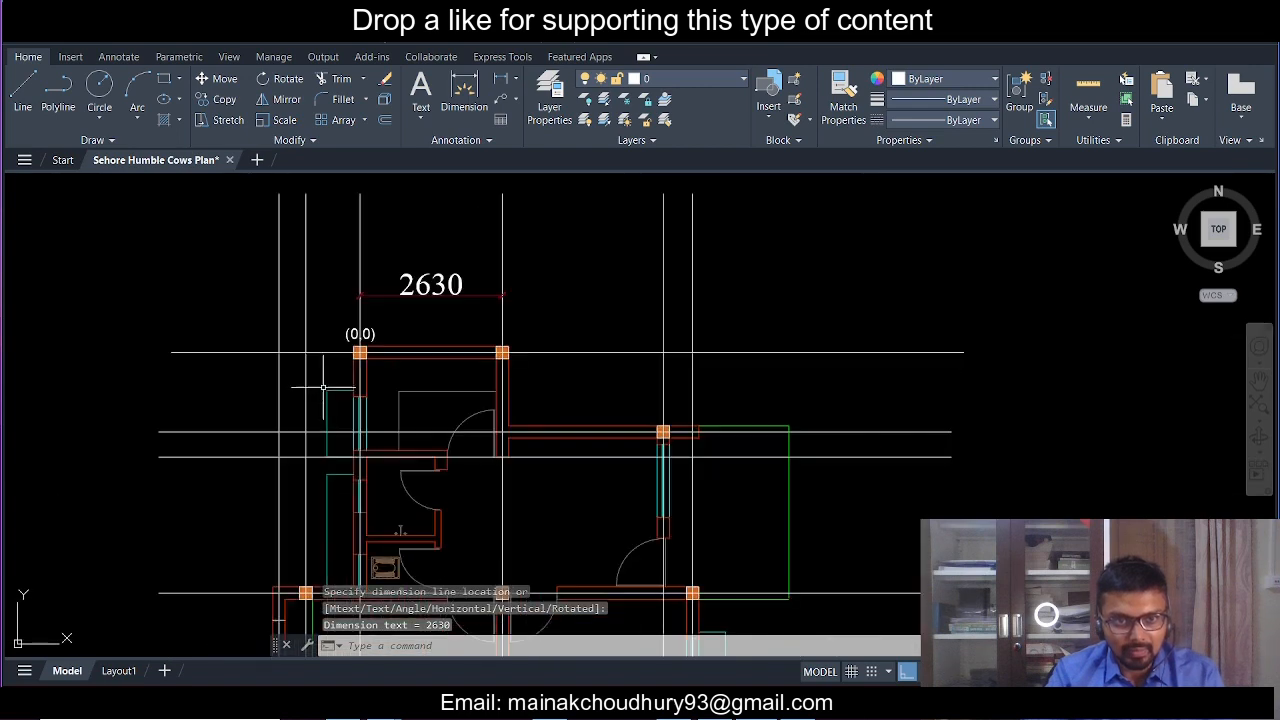
middle_drag(483, 381, 437, 403)
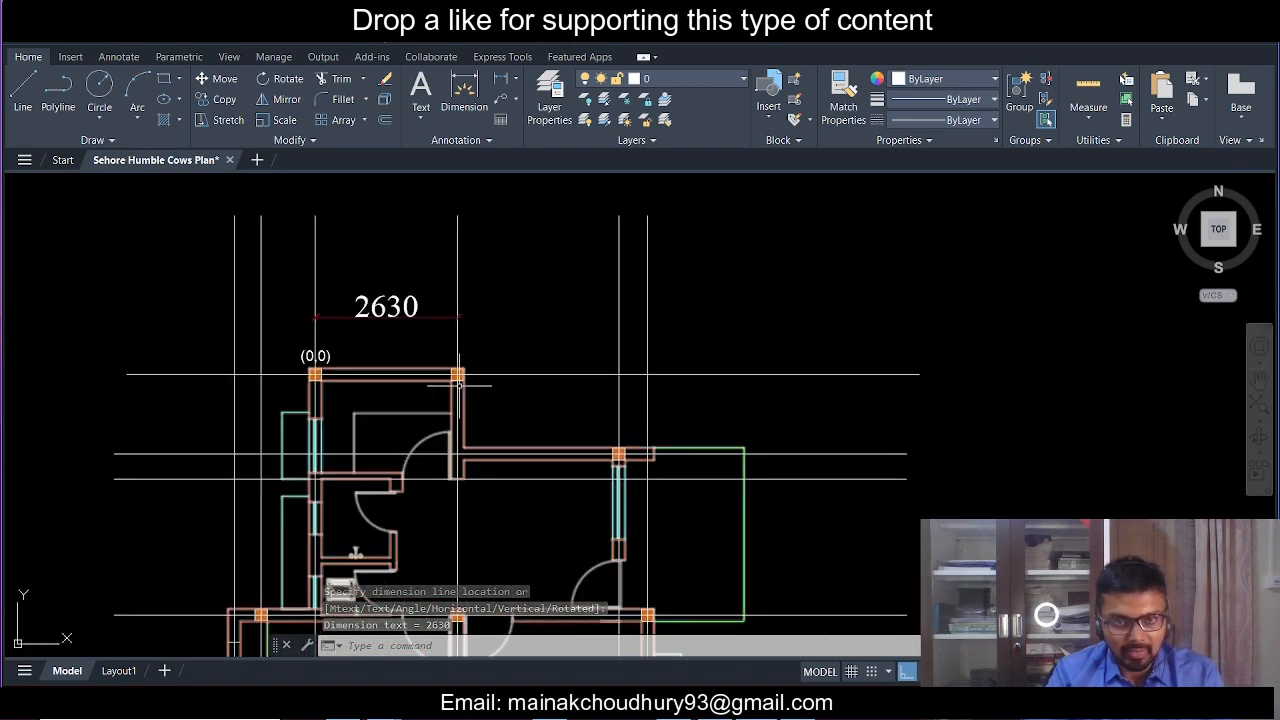
scroll(451, 341, up, 4)
click(214, 378)
click(125, 362)
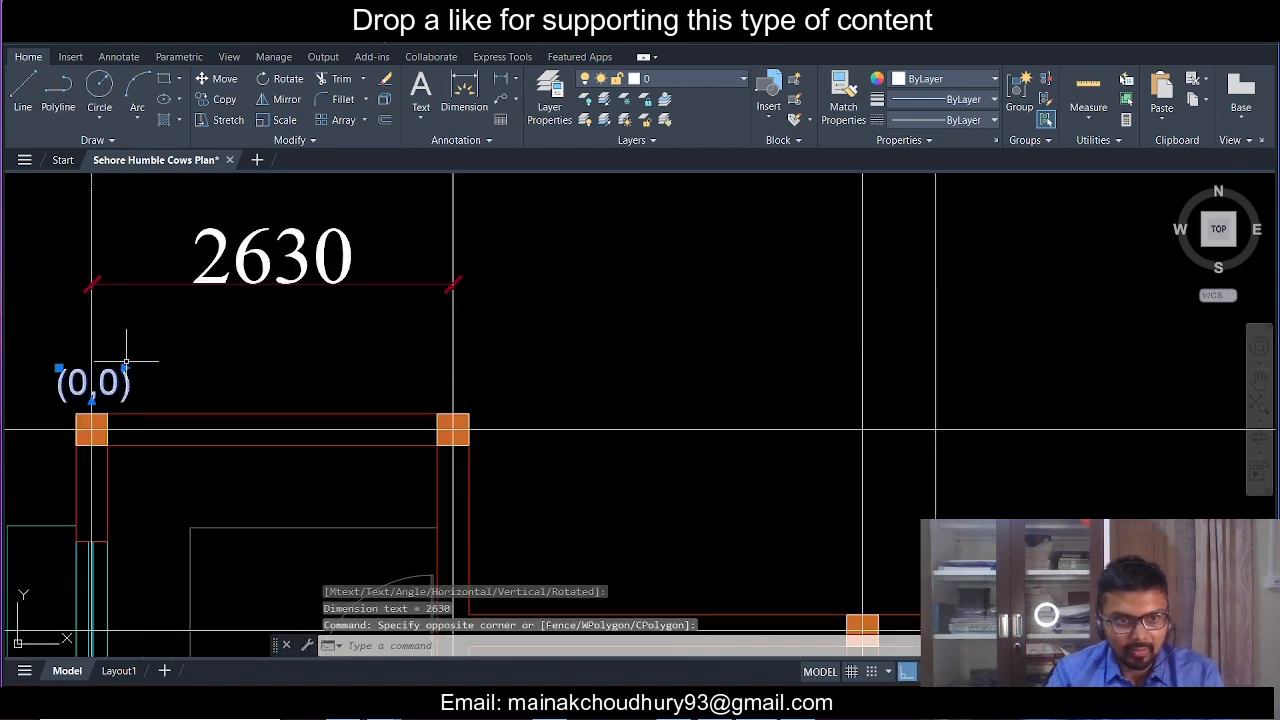
click(218, 100)
click(143, 360)
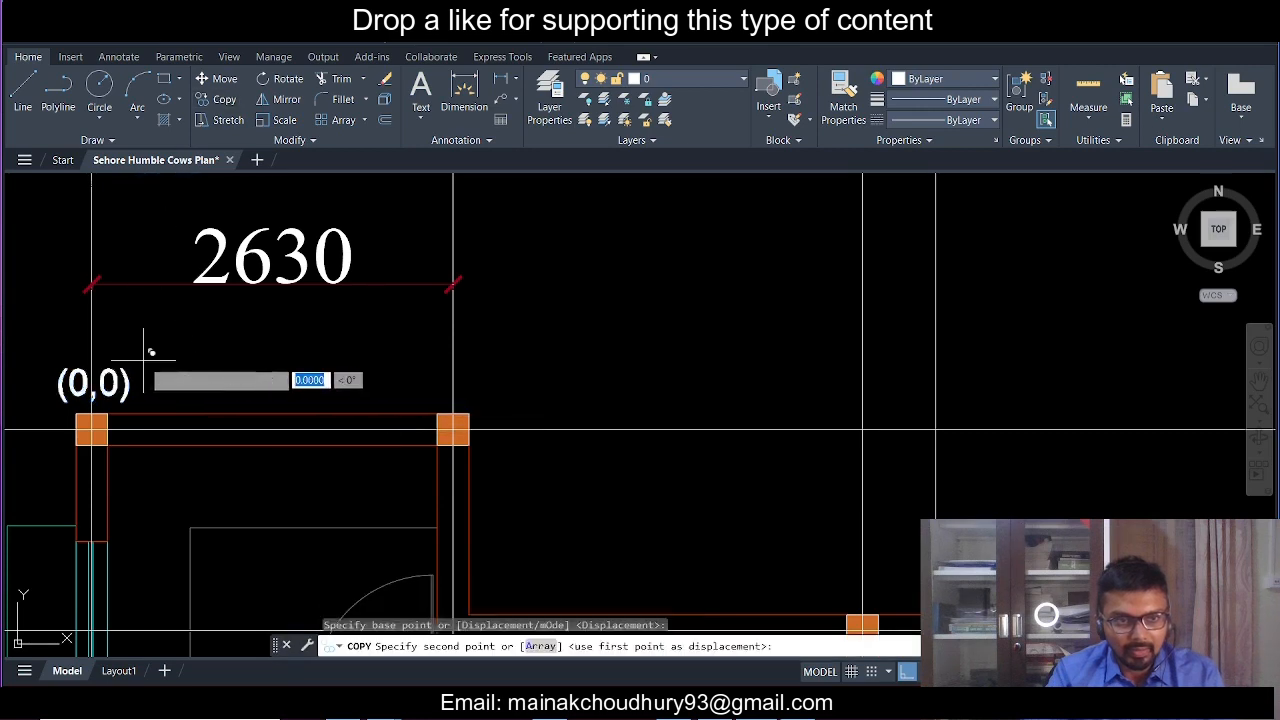
click(507, 340)
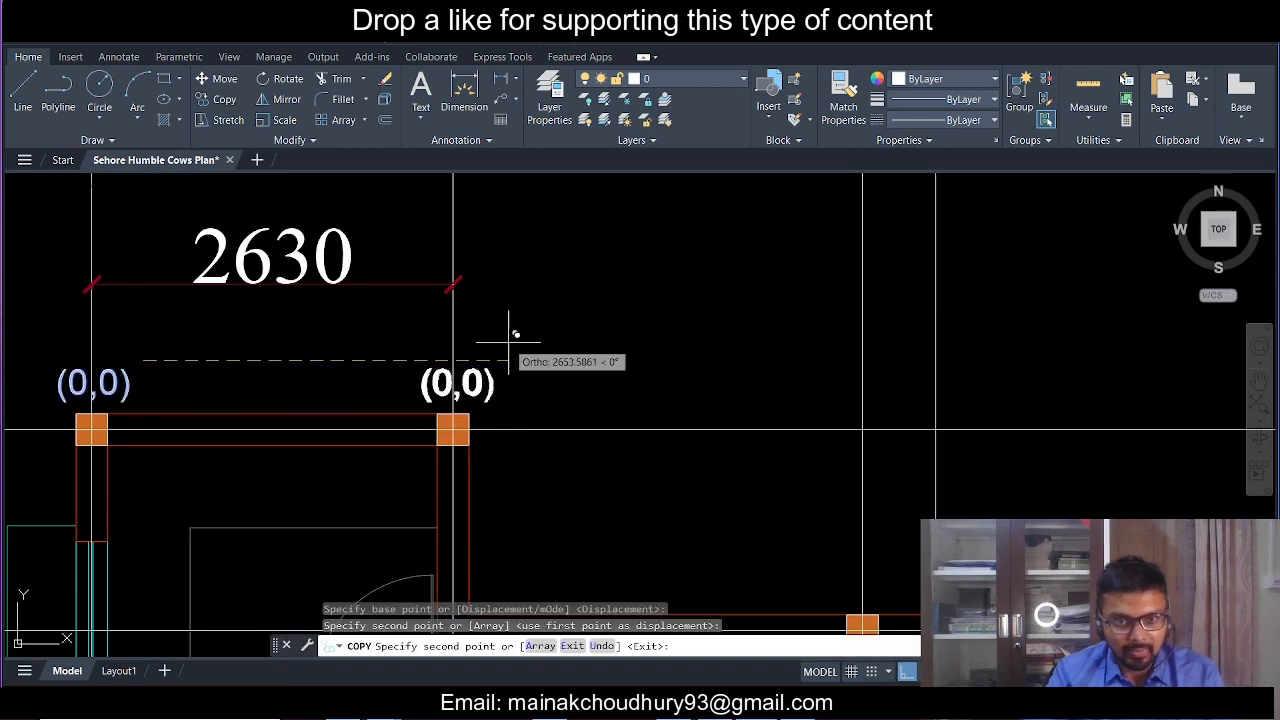
key(Escape)
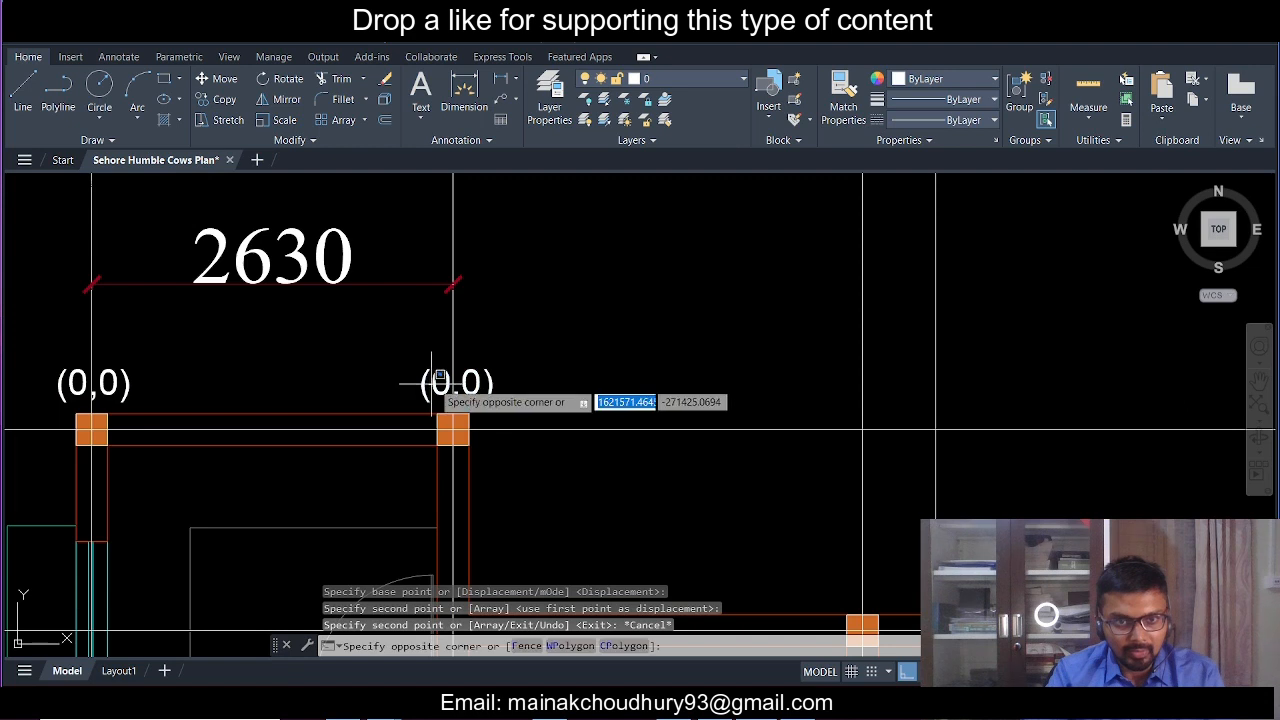
- Change the copied label above the top row's second column to read (2.36,0)
double_click(450, 383)
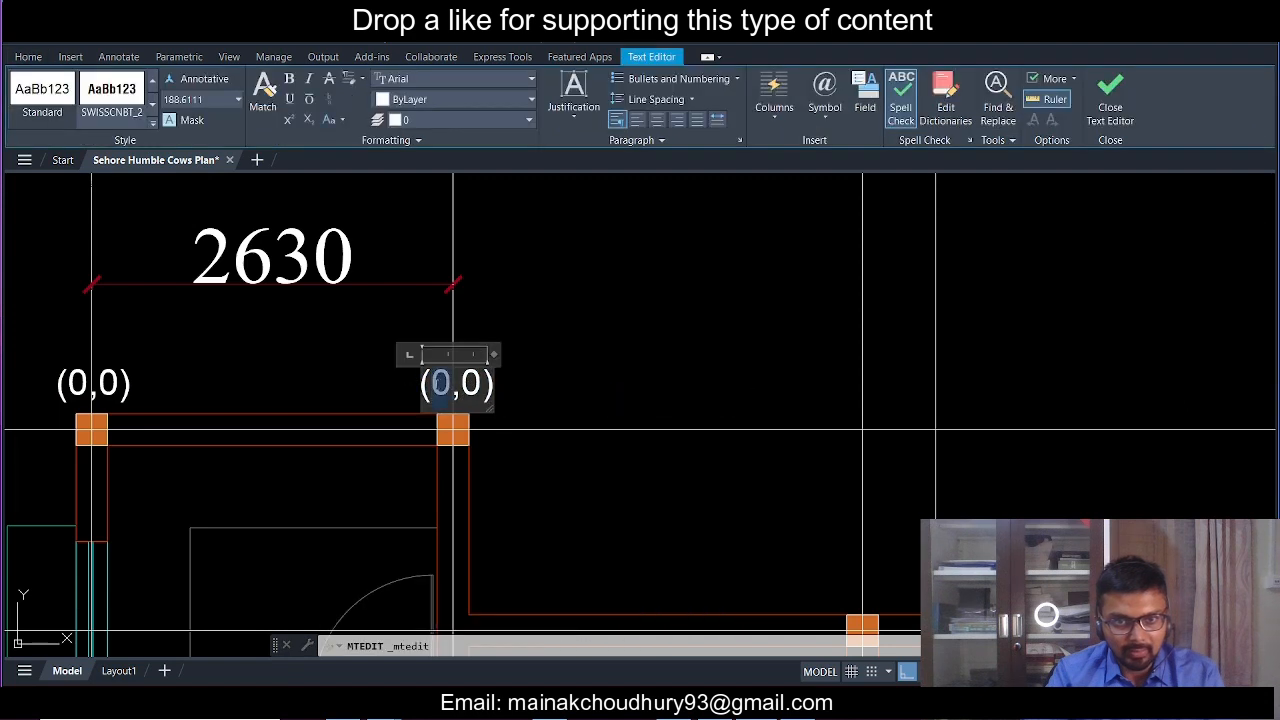
text(2.36)
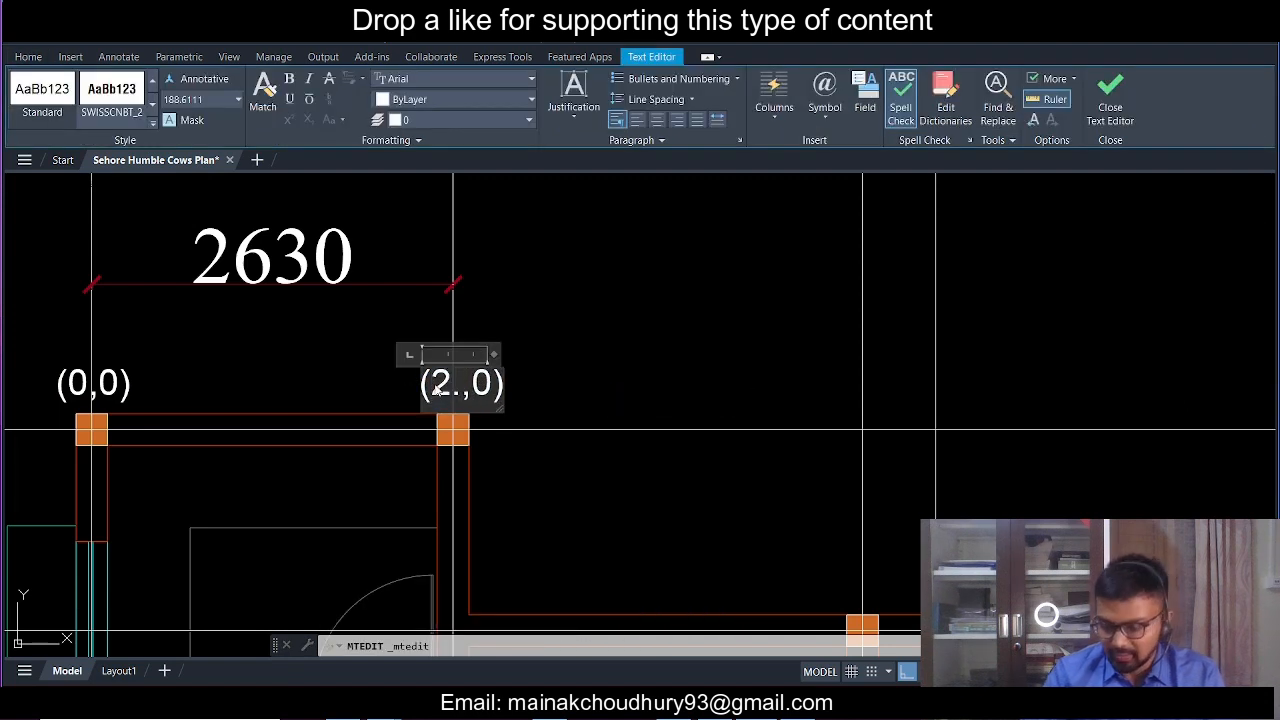
click(440, 418)
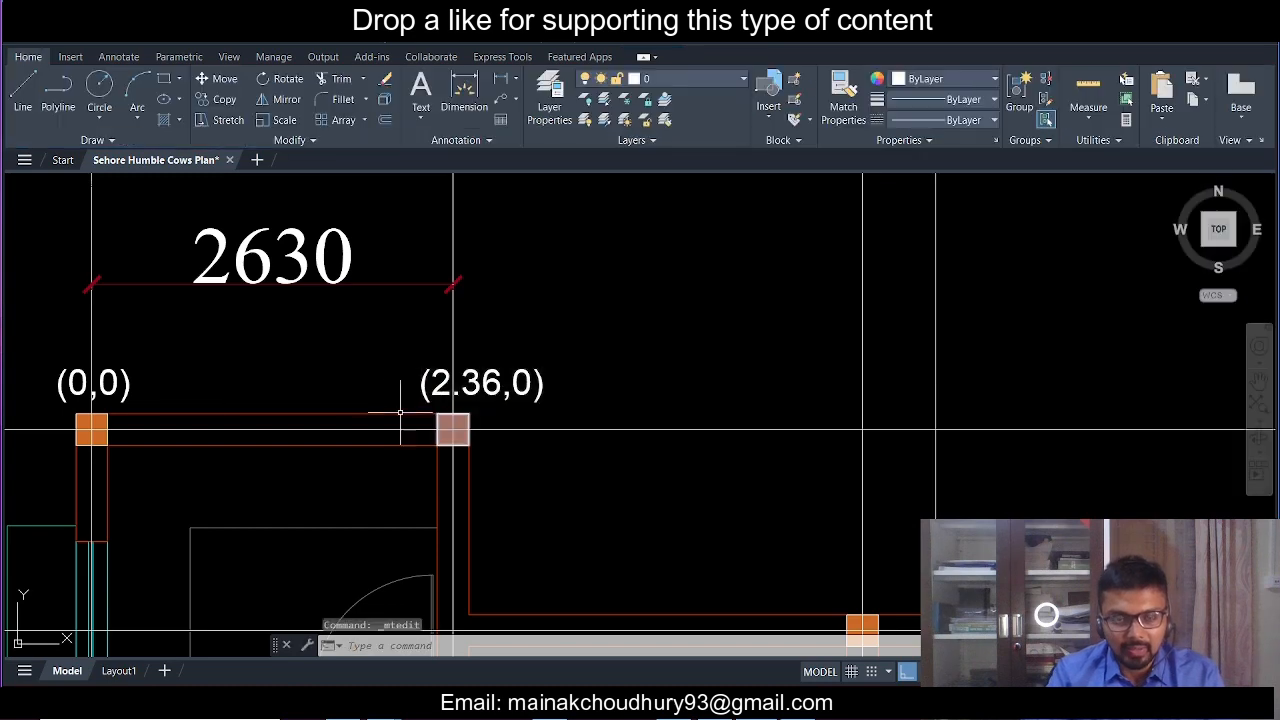
scroll(390, 408, down, 2)
middle_drag(470, 418, 436, 320)
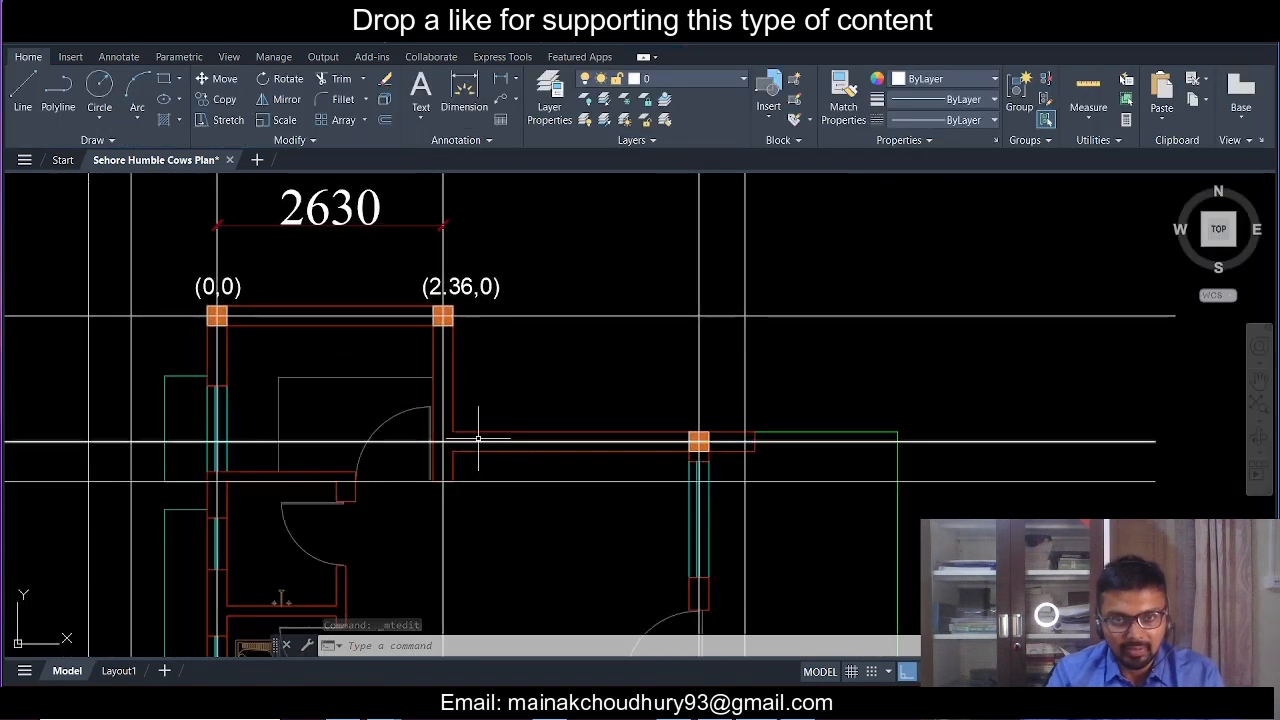
middle_drag(568, 386, 498, 421)
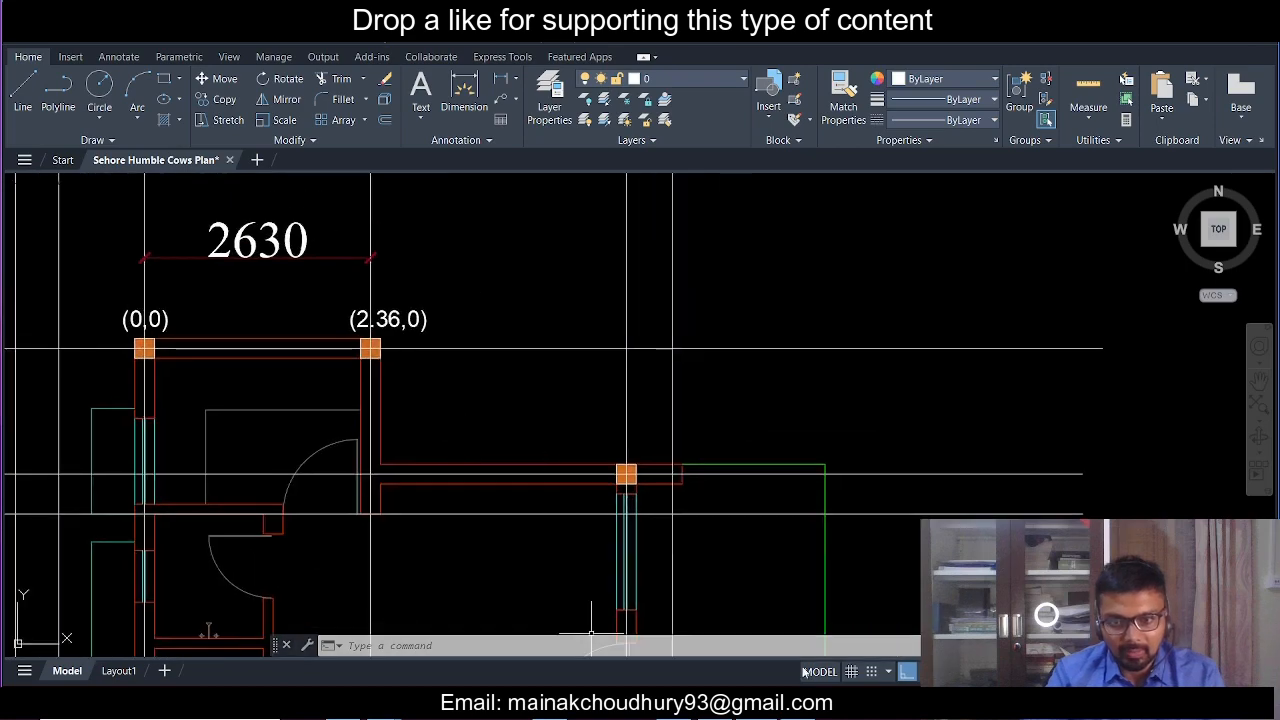
click(802, 704)
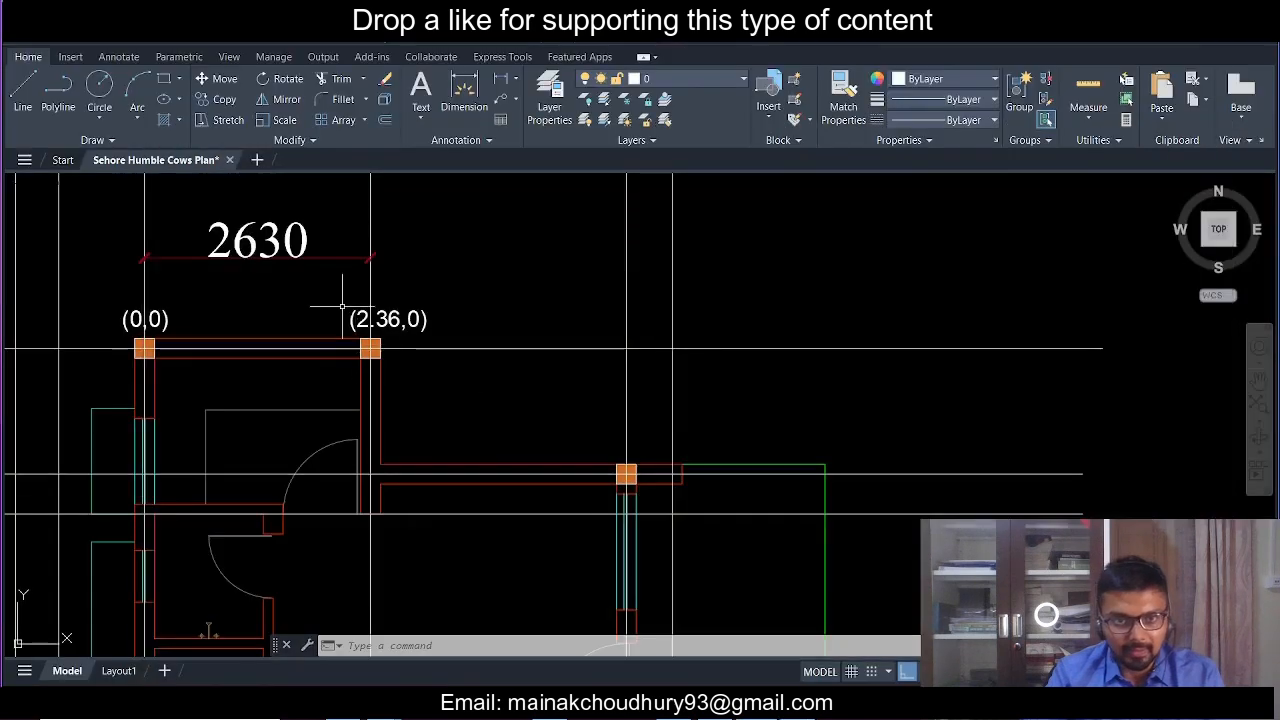
- Copy the (2.36,0) label straight down to just above the second horizontal centreline, on the same vertical centreline
scroll(424, 310, up, 2)
click(475, 338)
click(400, 303)
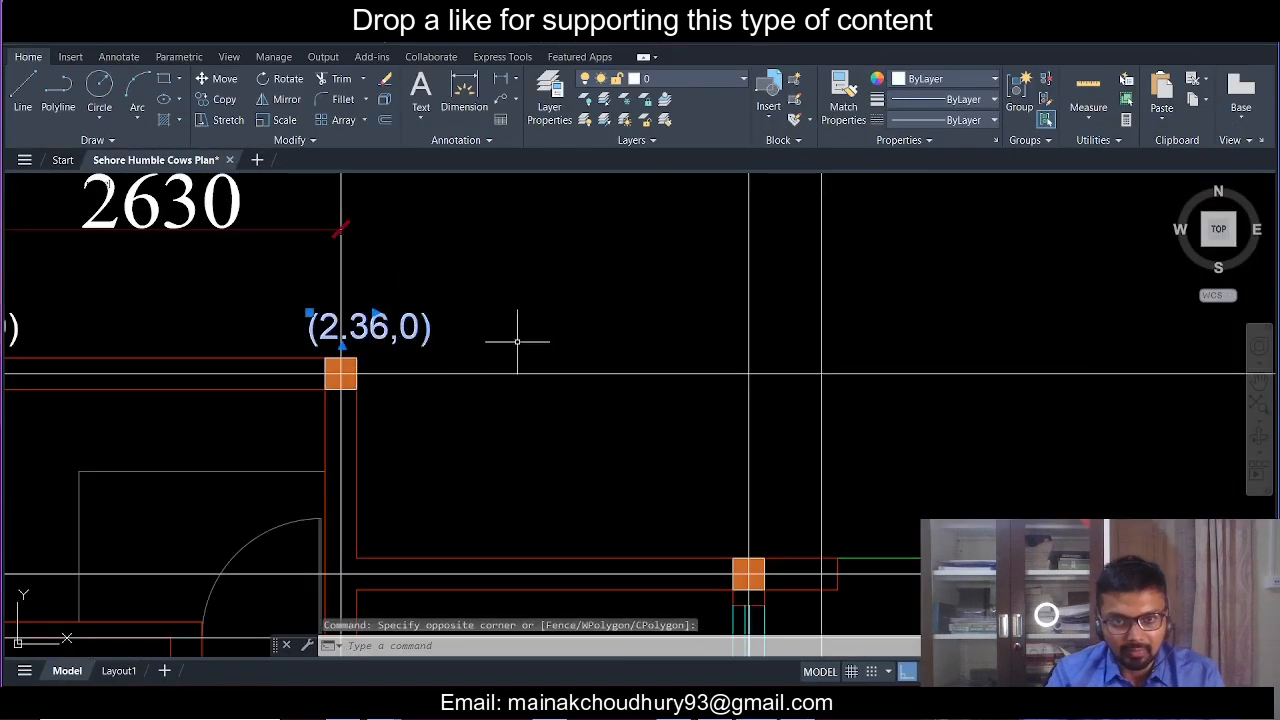
scroll(517, 342, down, 4)
scroll(470, 437, up, 2)
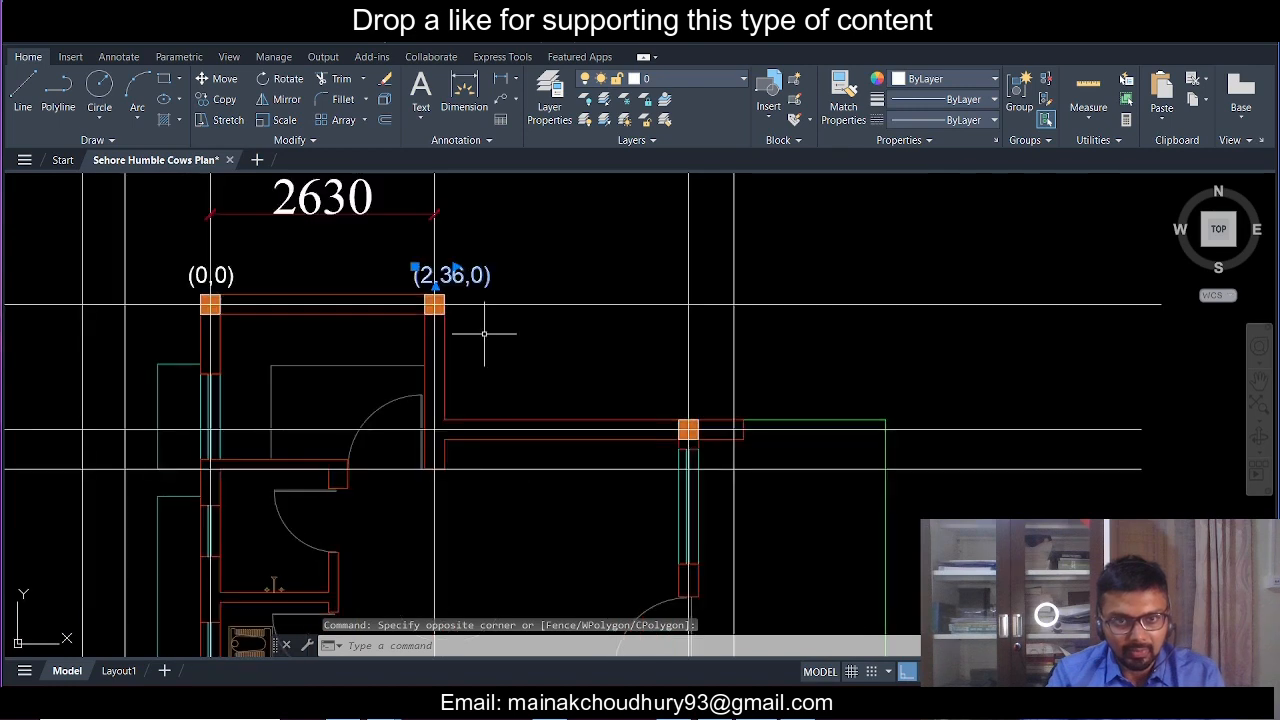
click(226, 101)
click(524, 240)
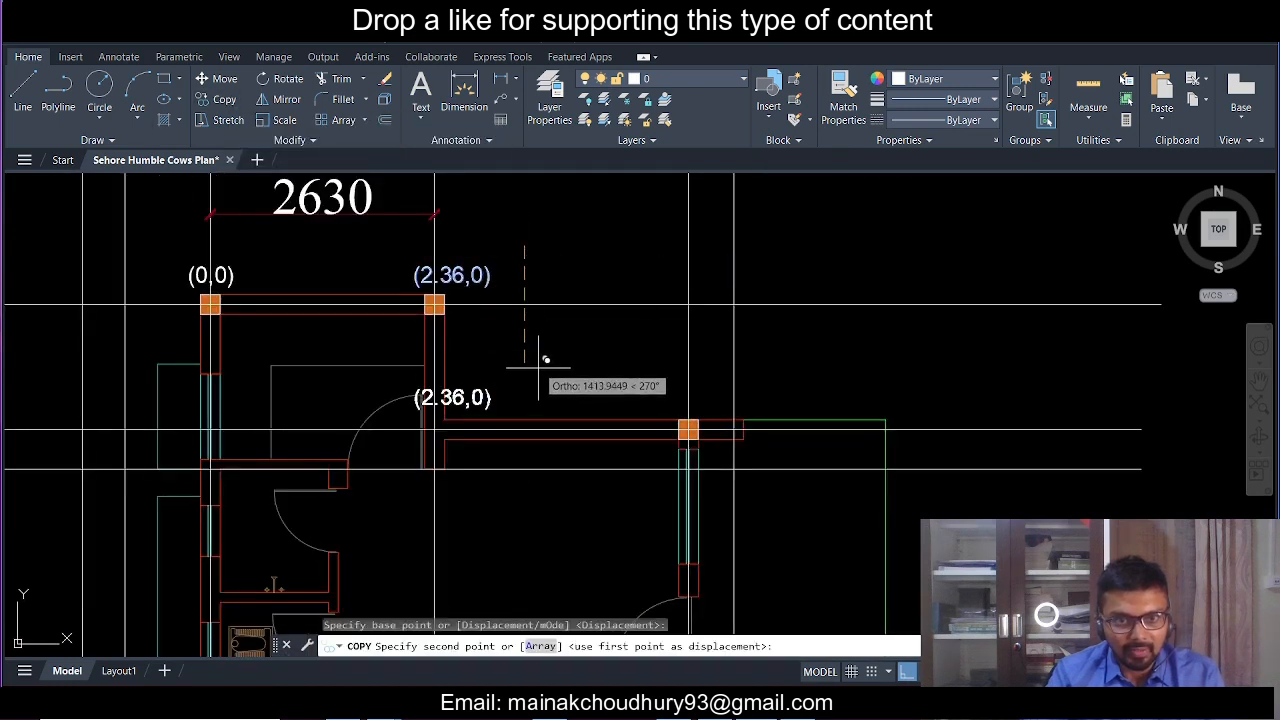
click(535, 377)
key(Escape)
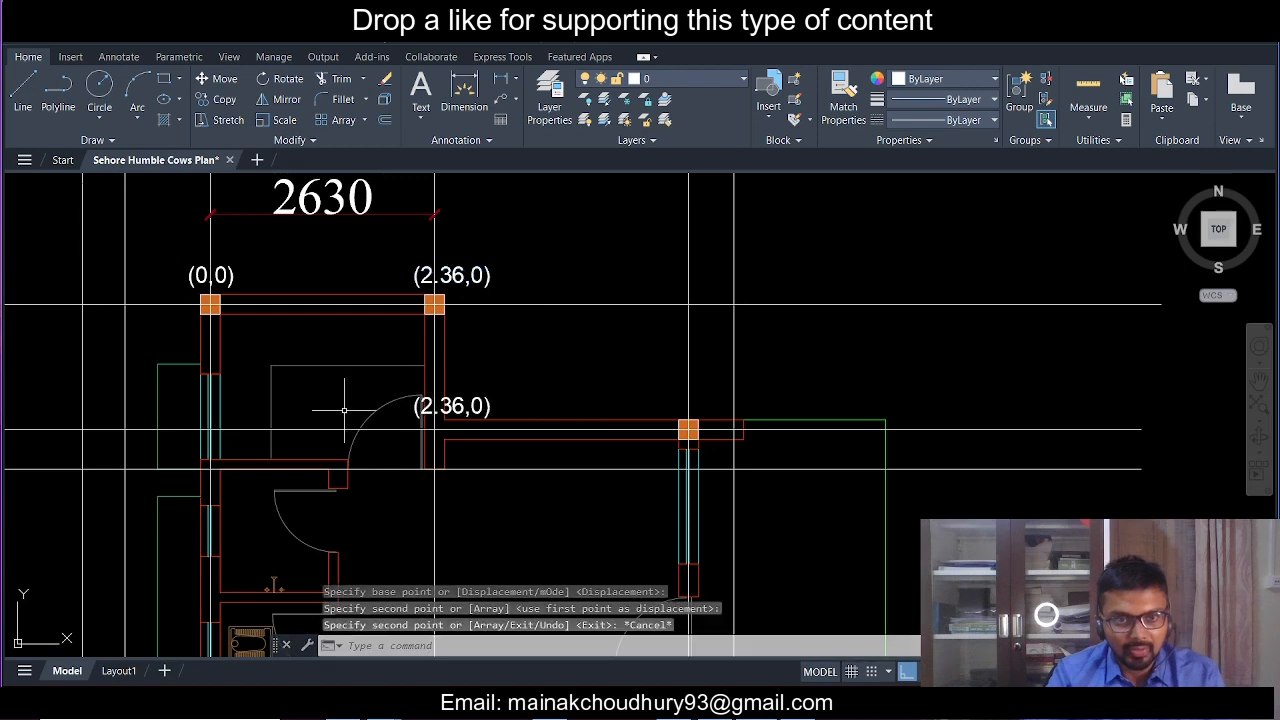
- Add a vertical linear dimension between the two uppermost horizontal centrelines, placed beyond the outermost vertical centreline
middle_drag(53, 308, 320, 377)
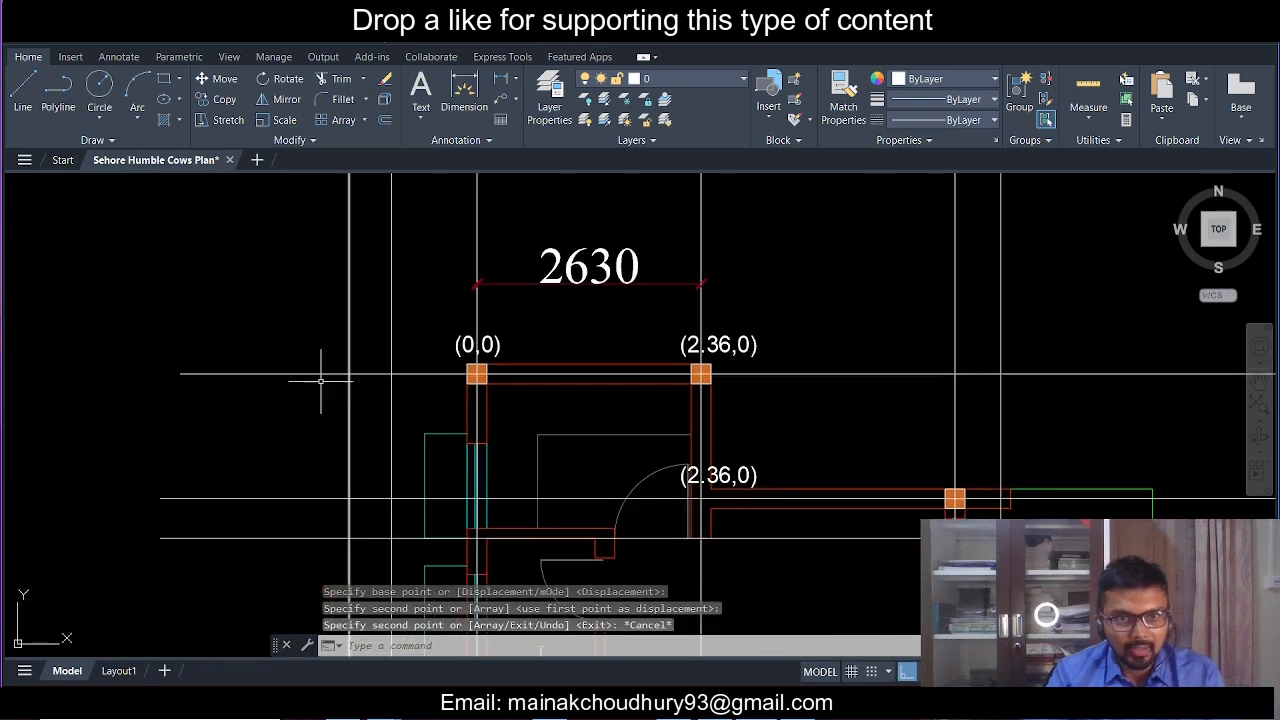
click(501, 79)
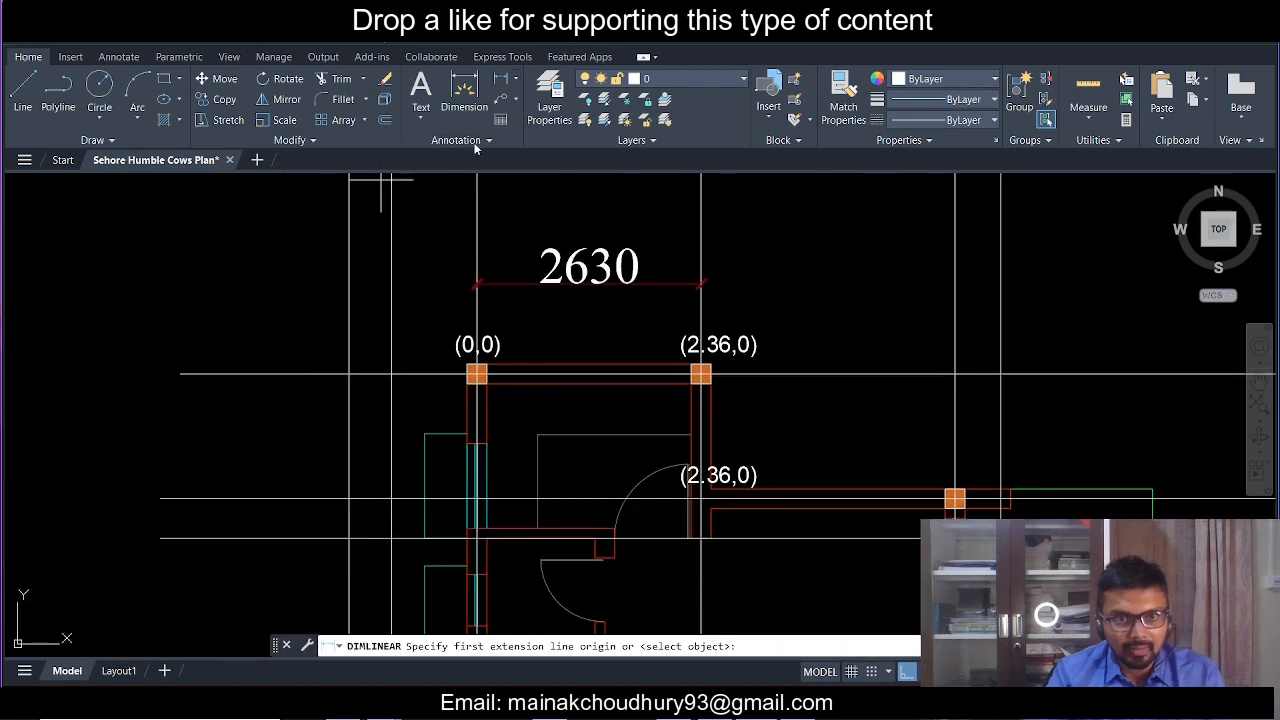
click(317, 375)
click(317, 500)
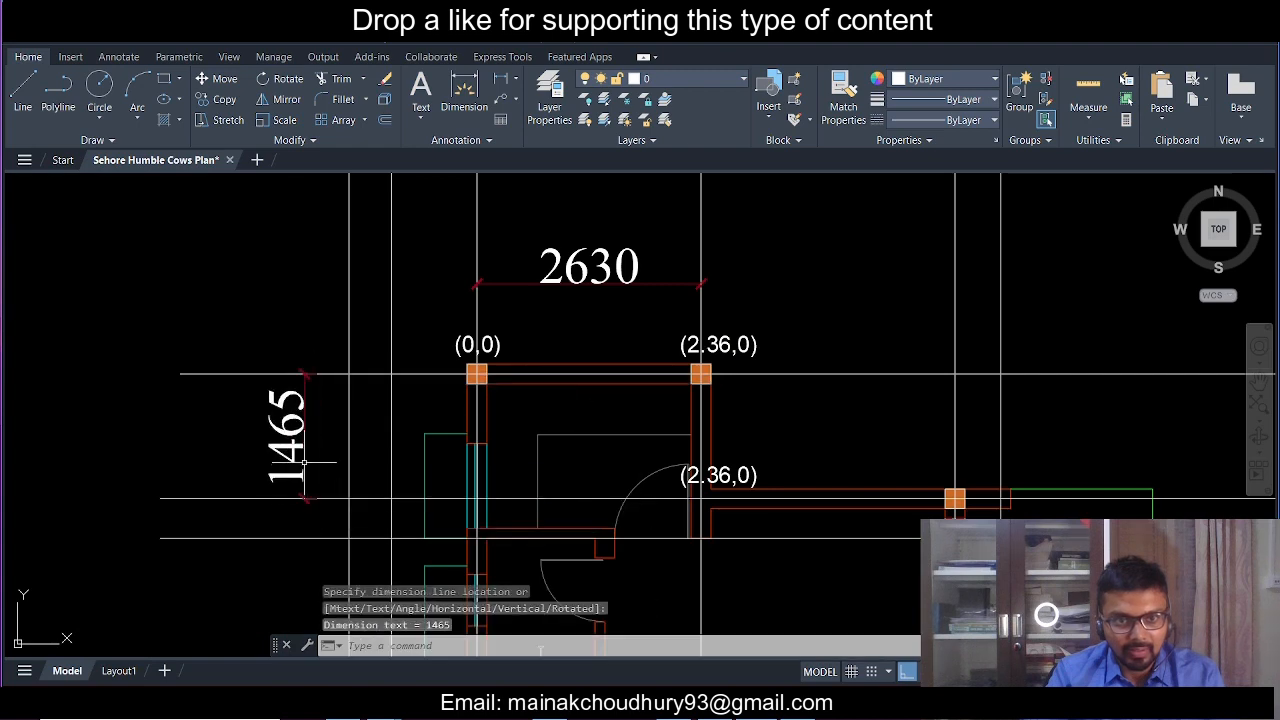
scroll(797, 490, up, 2)
scroll(762, 489, down, 2)
scroll(762, 488, up, 2)
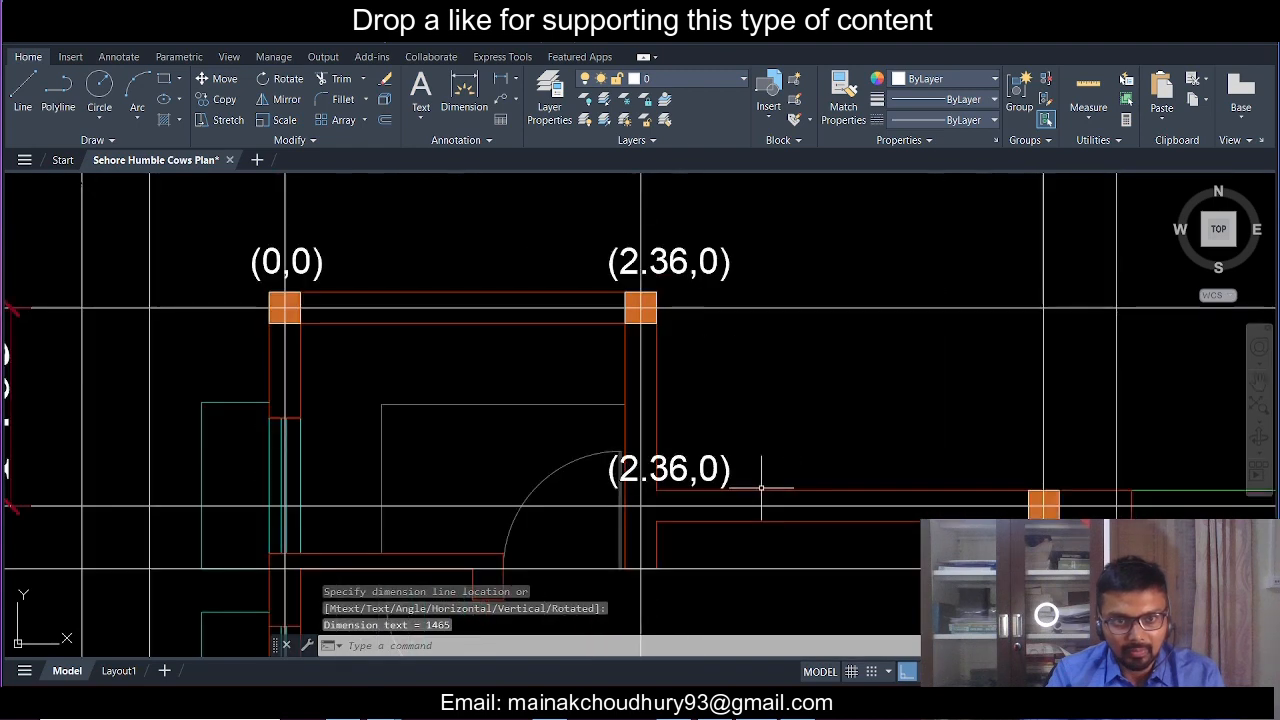
- Change the copied label at the second horizontal centreline to read (2.36,-1.465)
middle_drag(762, 487, 948, 485)
double_click(903, 465)
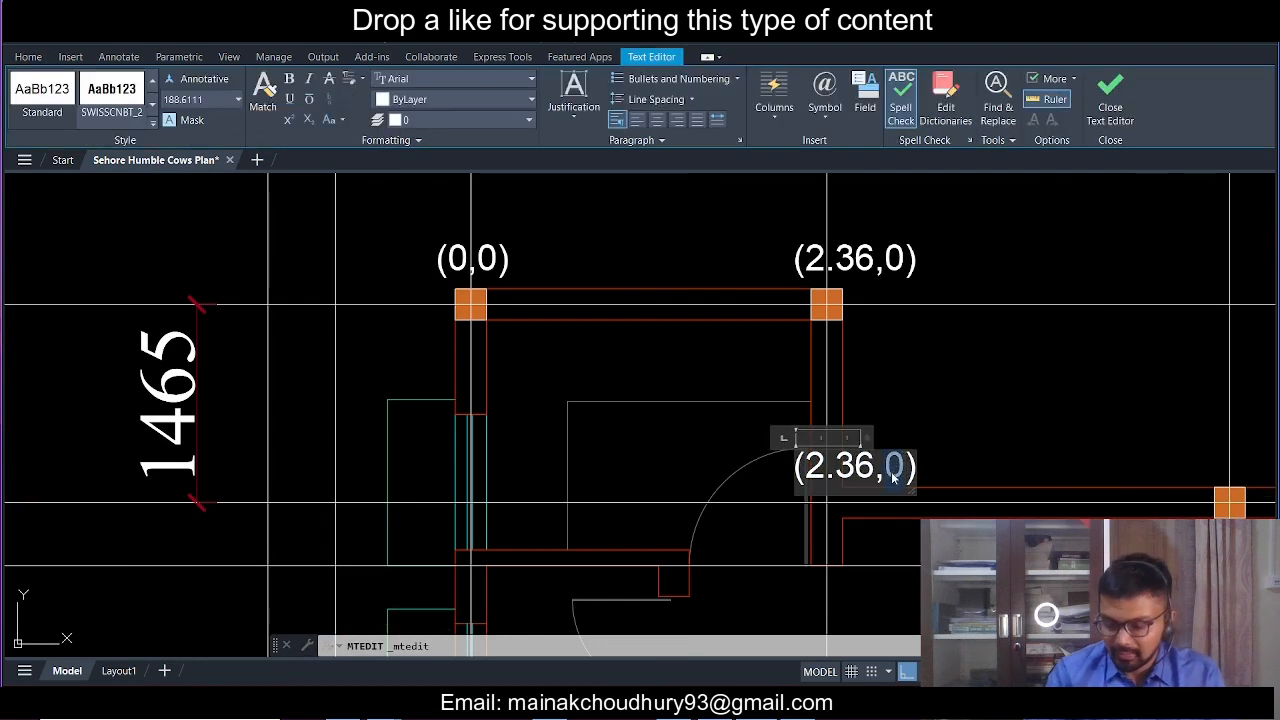
text(-1)
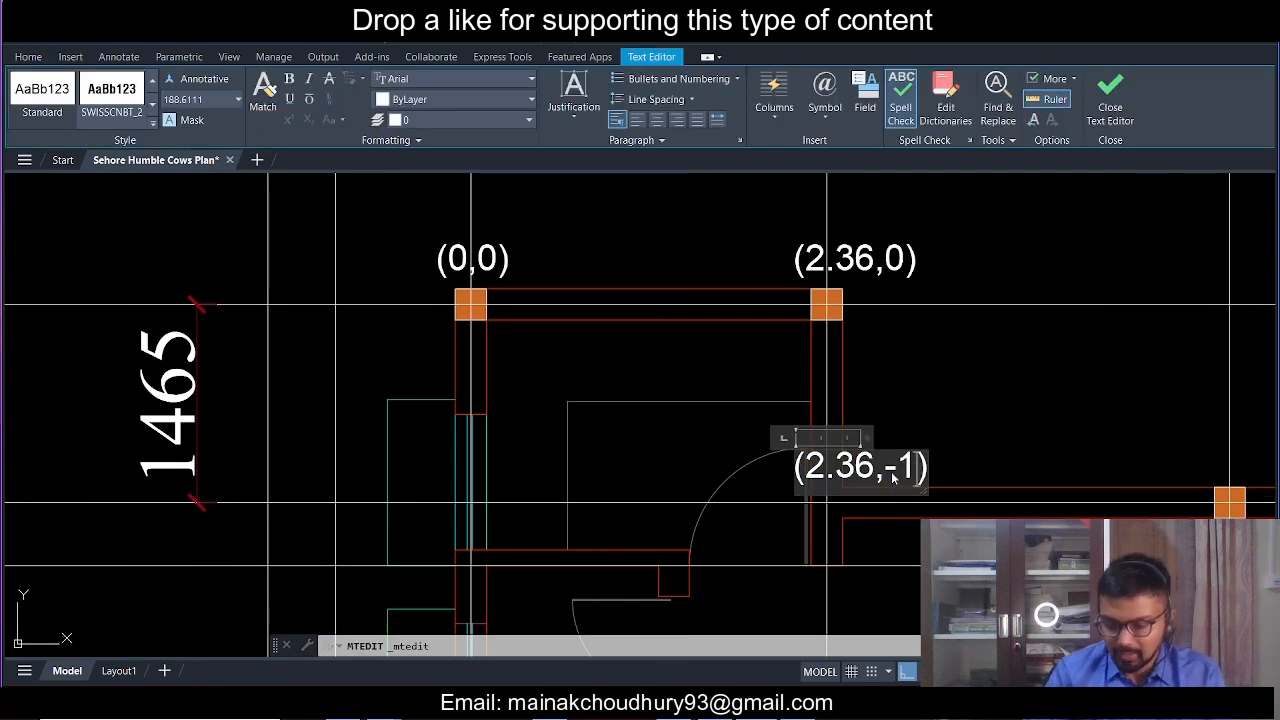
text(.)
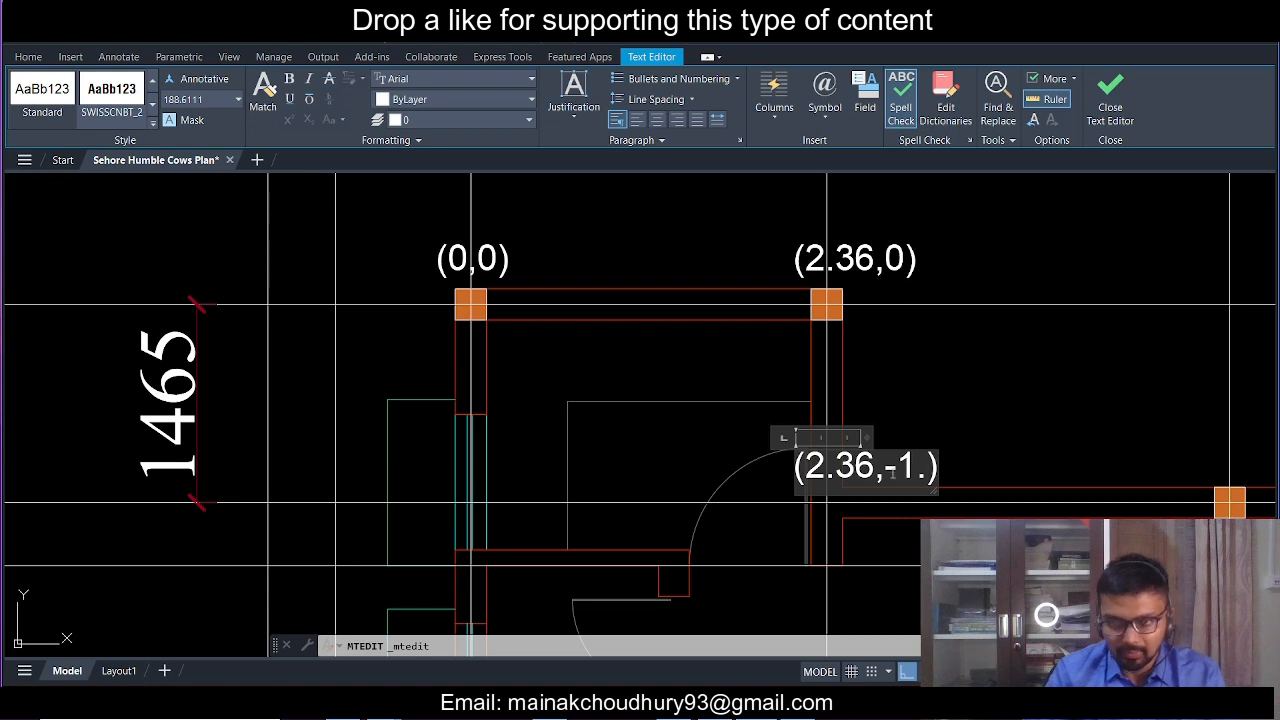
text(465)
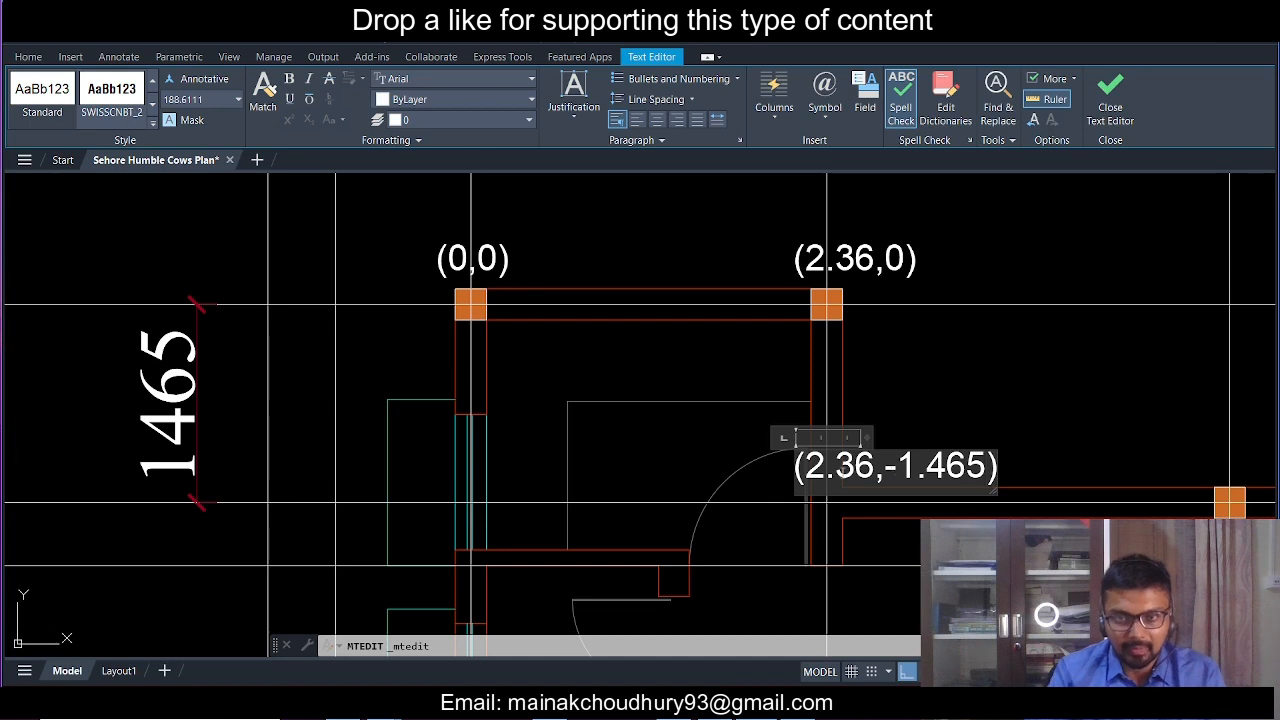
click(697, 397)
- Copy the (2.36,-1.465) label horizontally to just above the next column along the second horizontal centreline
middle_drag(883, 465, 766, 451)
scroll(782, 473, down, 2)
mouse_move(891, 460)
middle_down()
mouse_move(785, 476)
mouse_move(850, 483)
middle_up()
scroll(783, 473, up, 1)
scroll(783, 473, down, 1)
click(795, 470)
click(223, 102)
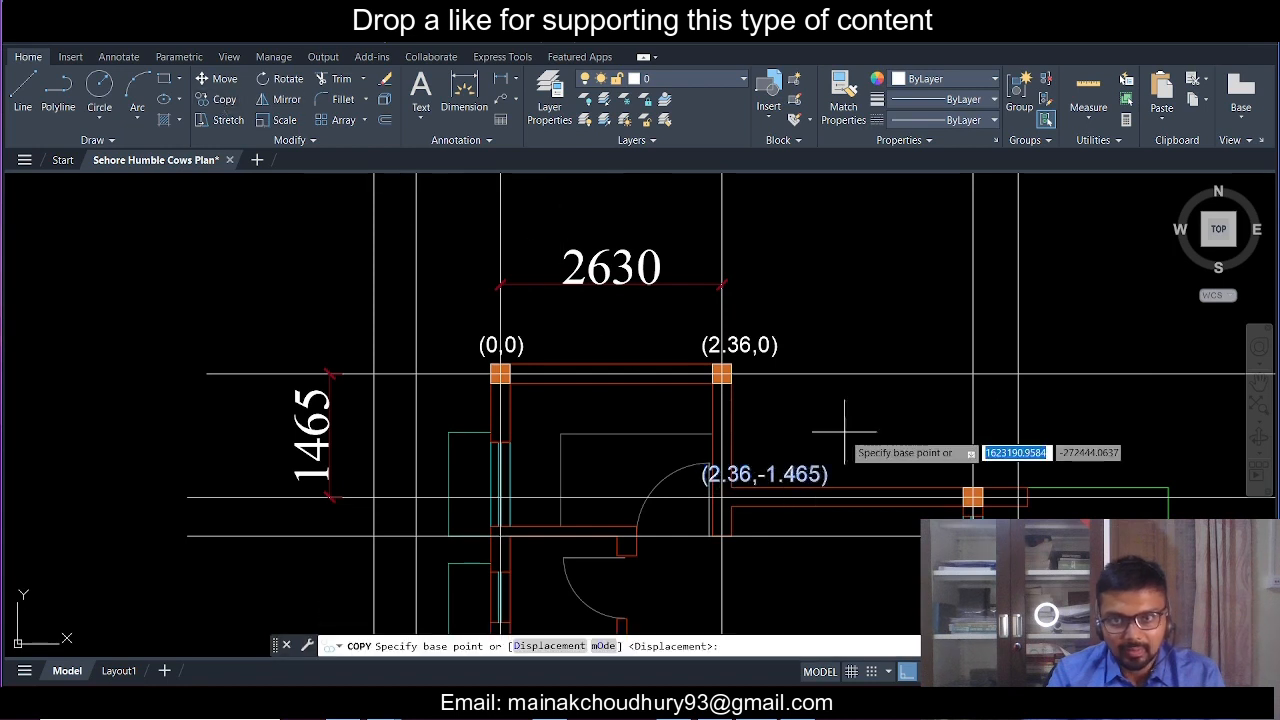
click(798, 427)
click(1006, 427)
key(Escape)
click(938, 470)
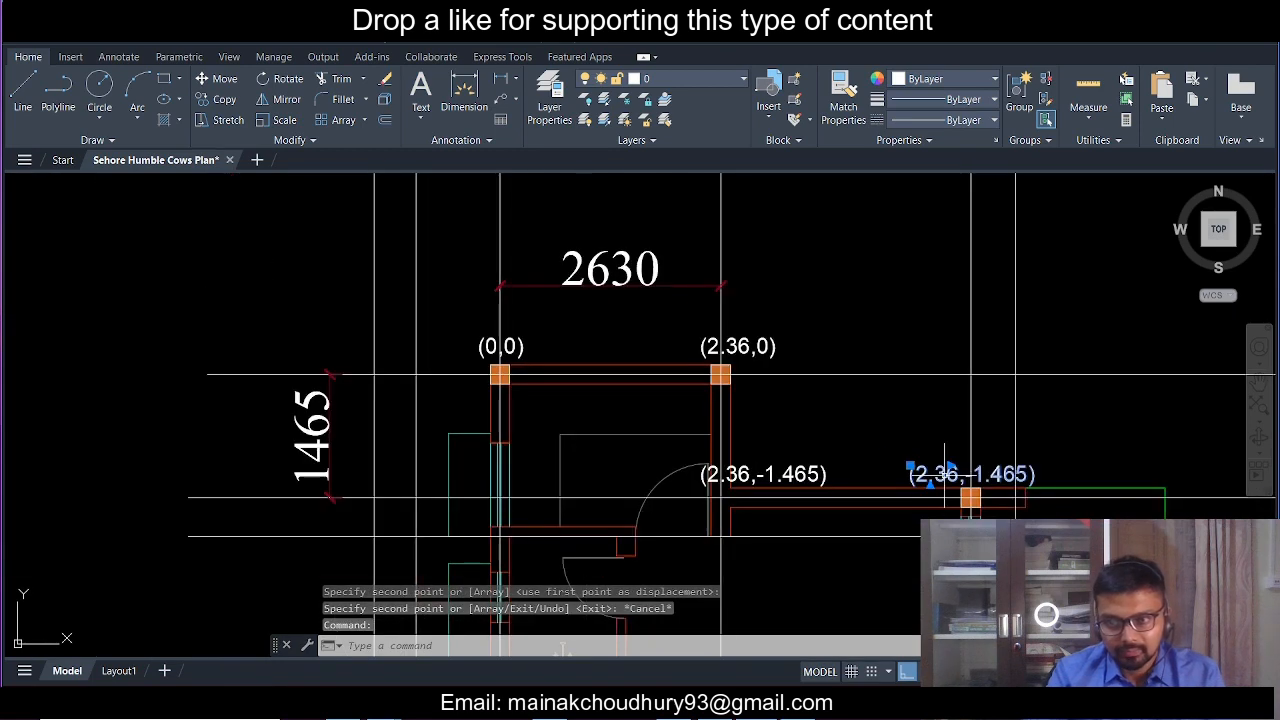
key(Escape)
- Extend the upper horizontal dimension to the third column's vertical centreline and change that column's copied label to read (5.610,-1.465)
drag(780, 300, 676, 270)
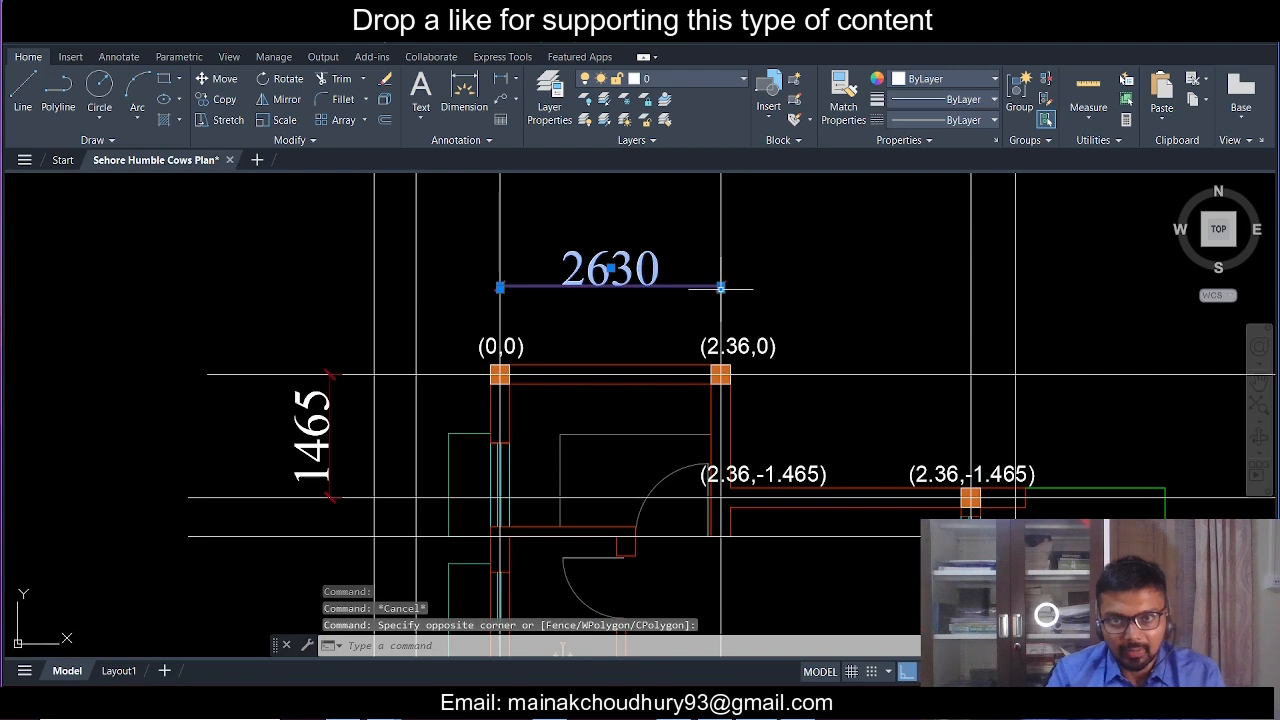
click(720, 287)
click(971, 287)
key(Escape)
double_click(955, 476)
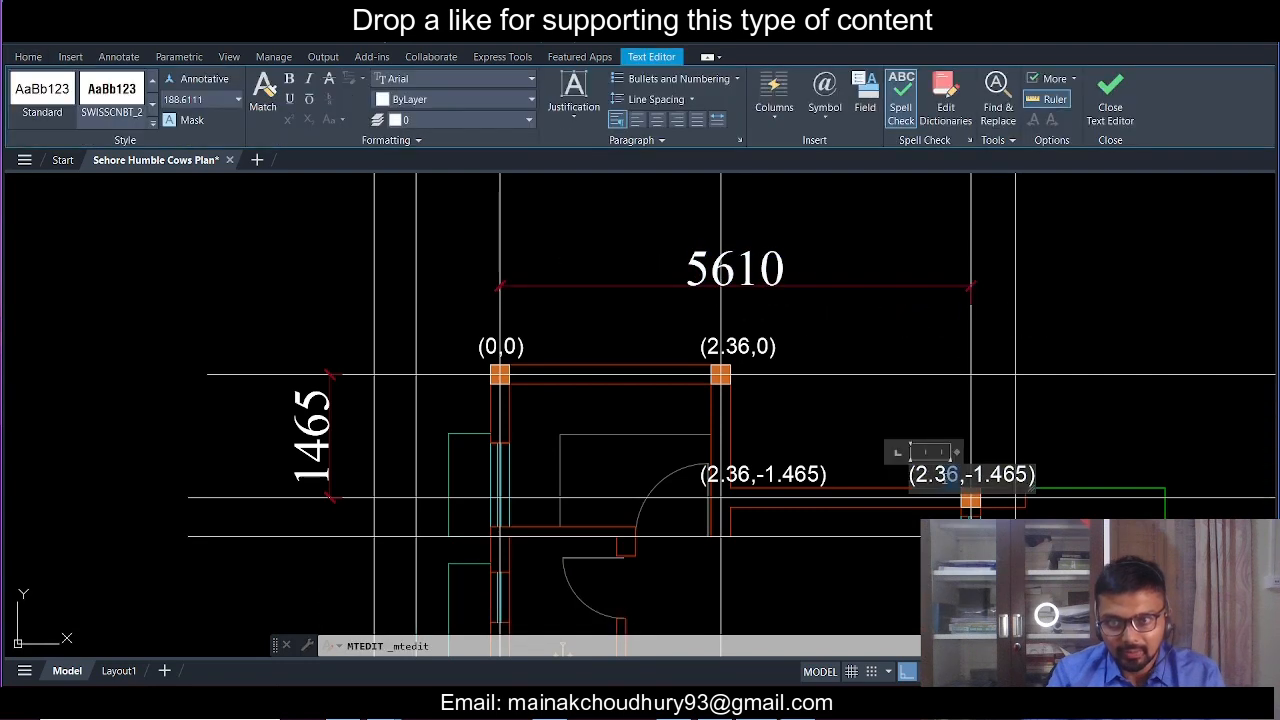
text(5.)
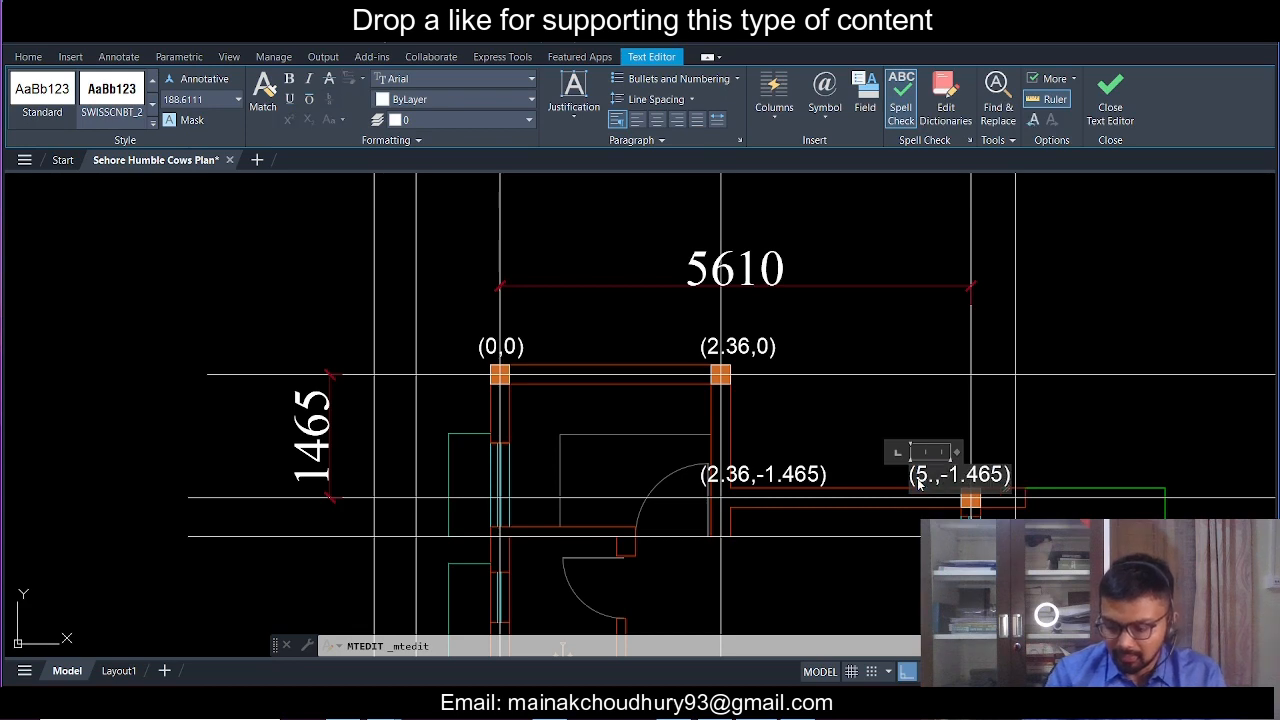
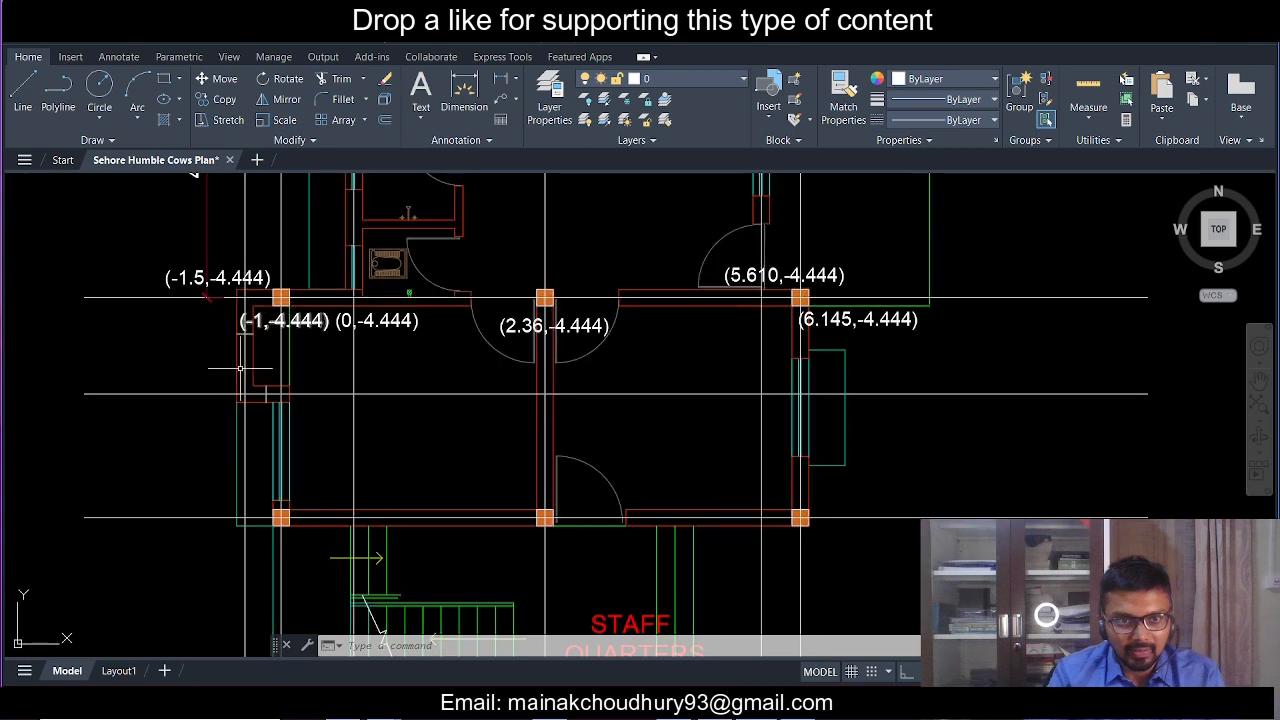
- Stretch the lower end of the vertical dimension from the -4.444 centreline down to the next horizontal centreline
mouse_move(219, 353)
middle_down()
mouse_move(262, 474)
mouse_move(295, 494)
middle_up()
click(309, 427)
click(254, 440)
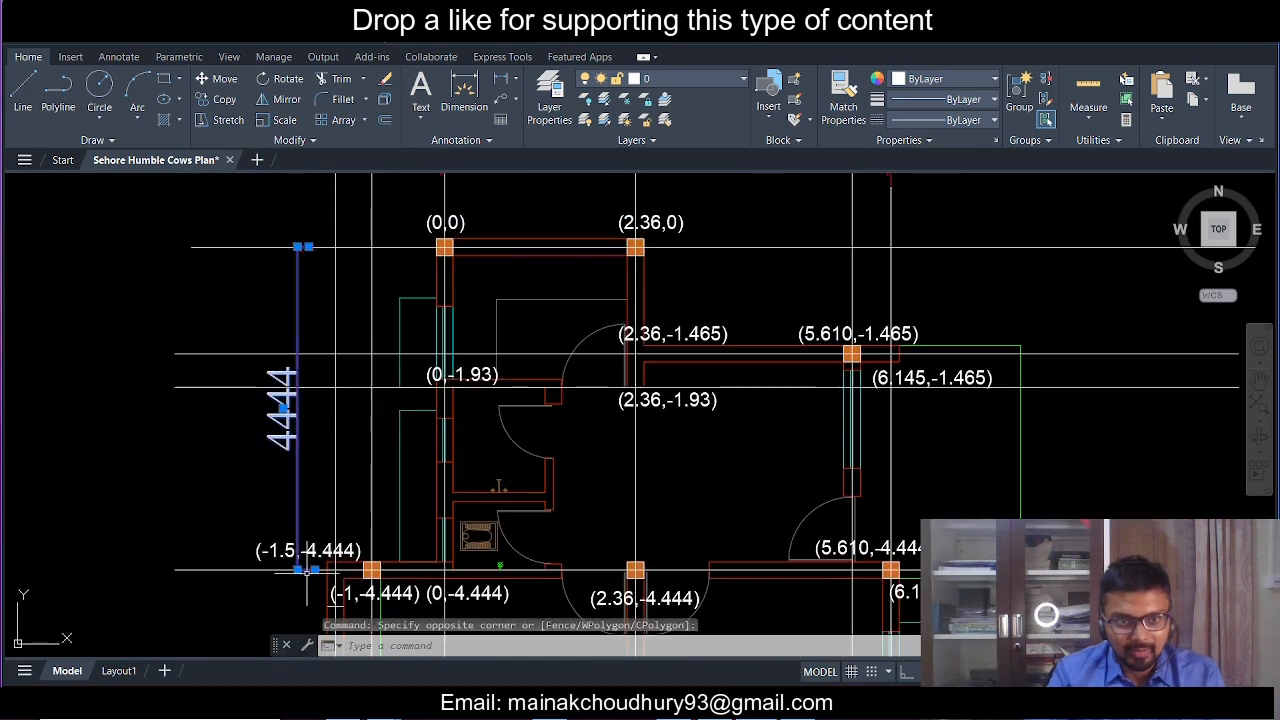
scroll(314, 574, up, 2)
click(314, 568)
scroll(317, 545, down, 4)
middle_drag(316, 590, 324, 463)
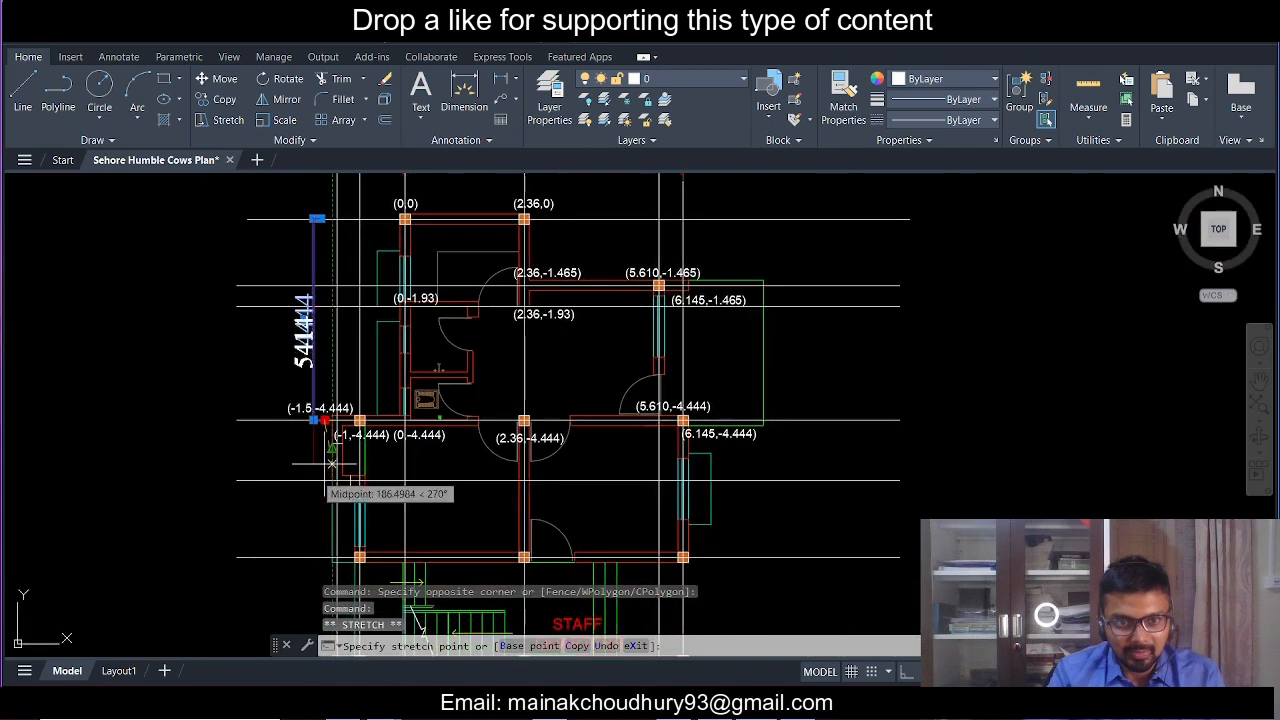
scroll(331, 464, up, 3)
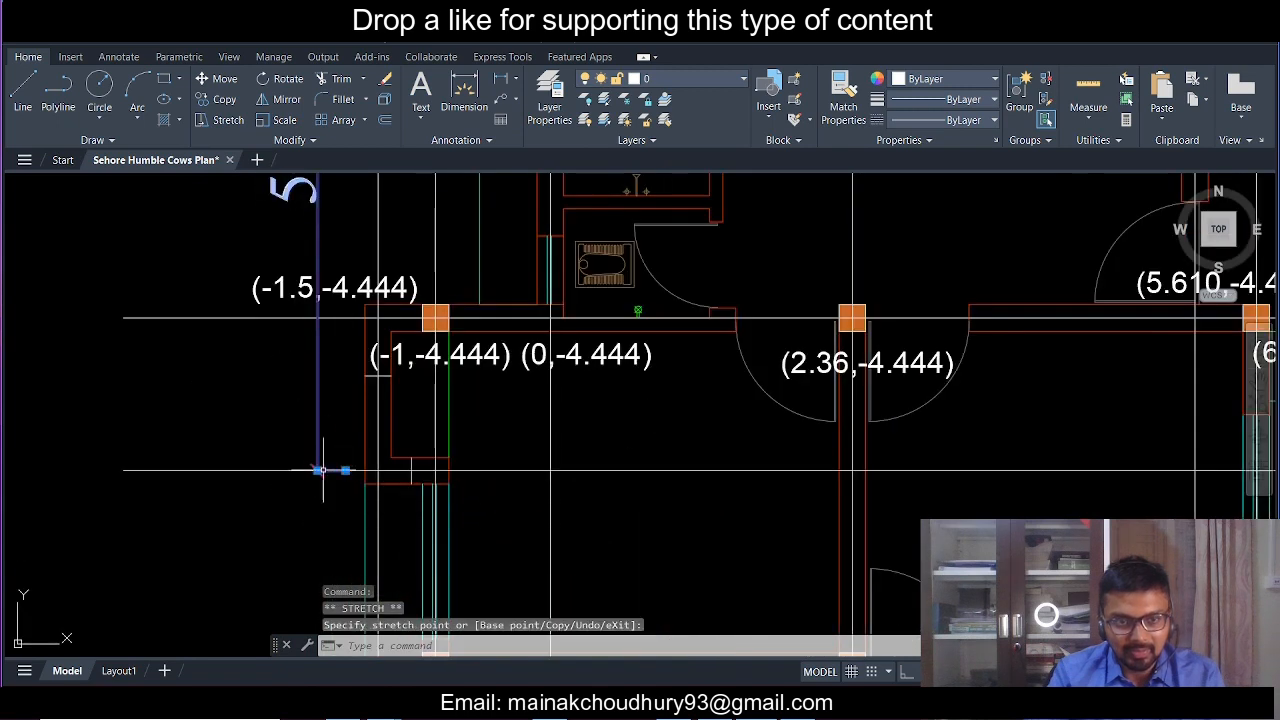
key(Escape)
- Copy the (-1.5,-4.444) label down to just above the next horizontal centreline, beside the lower end of the vertical dimension
click(331, 272)
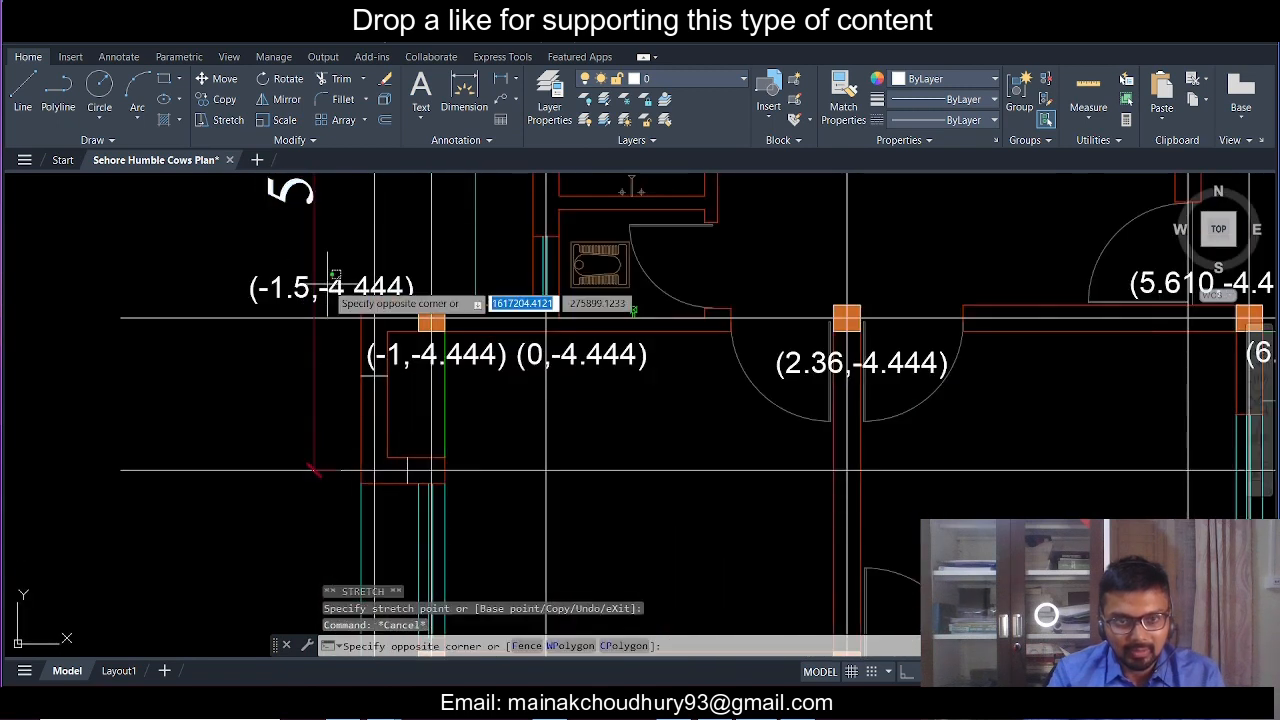
click(327, 287)
click(288, 287)
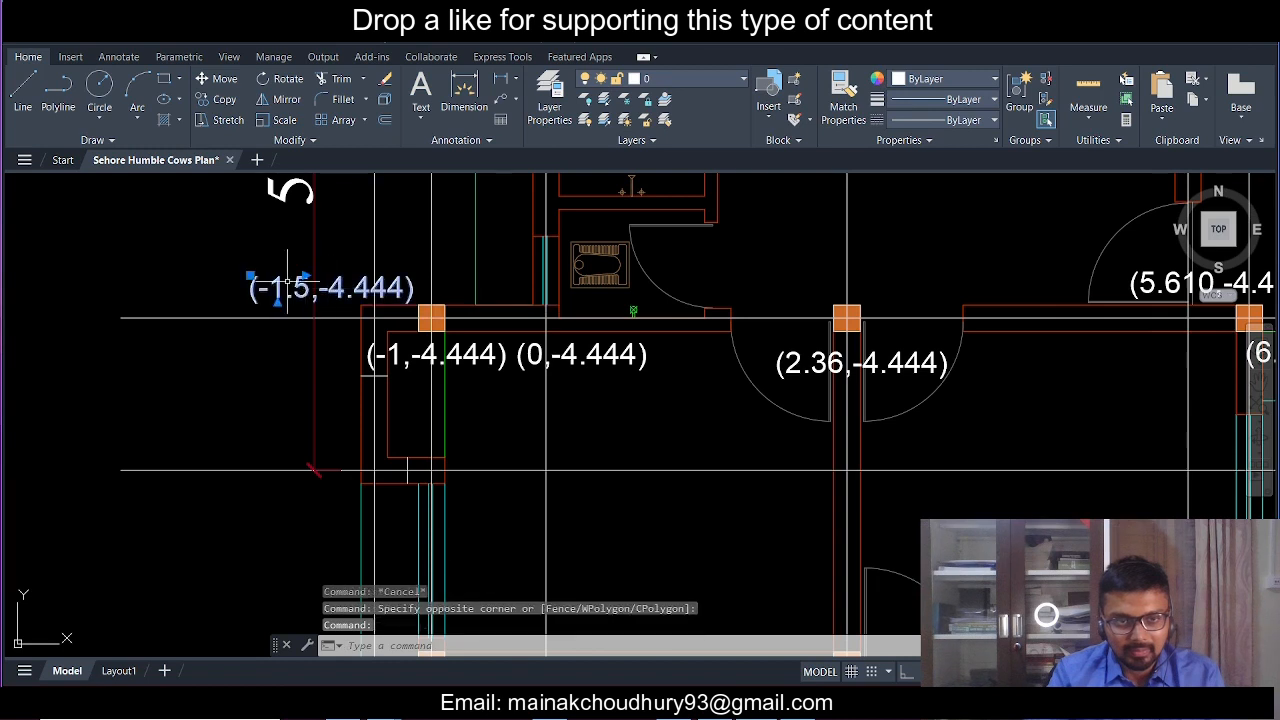
click(236, 101)
click(45, 287)
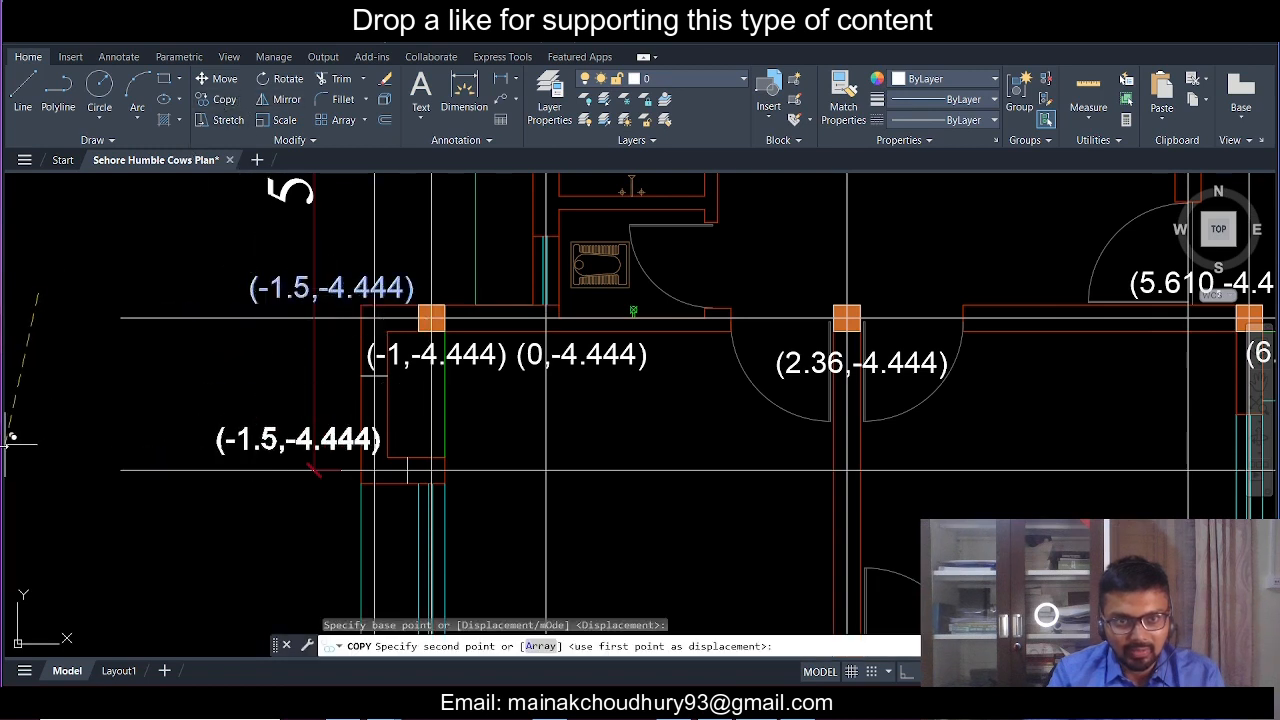
middle_drag(46, 451, 184, 437)
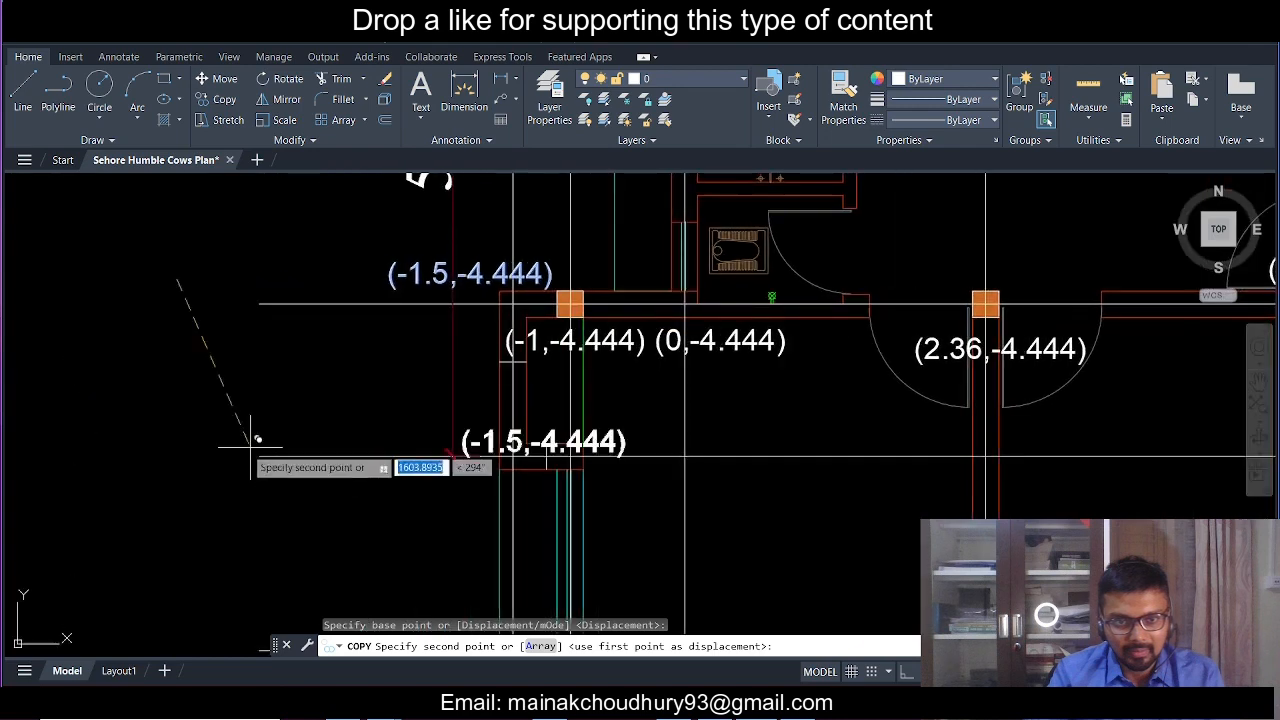
click(110, 433)
key(Escape)
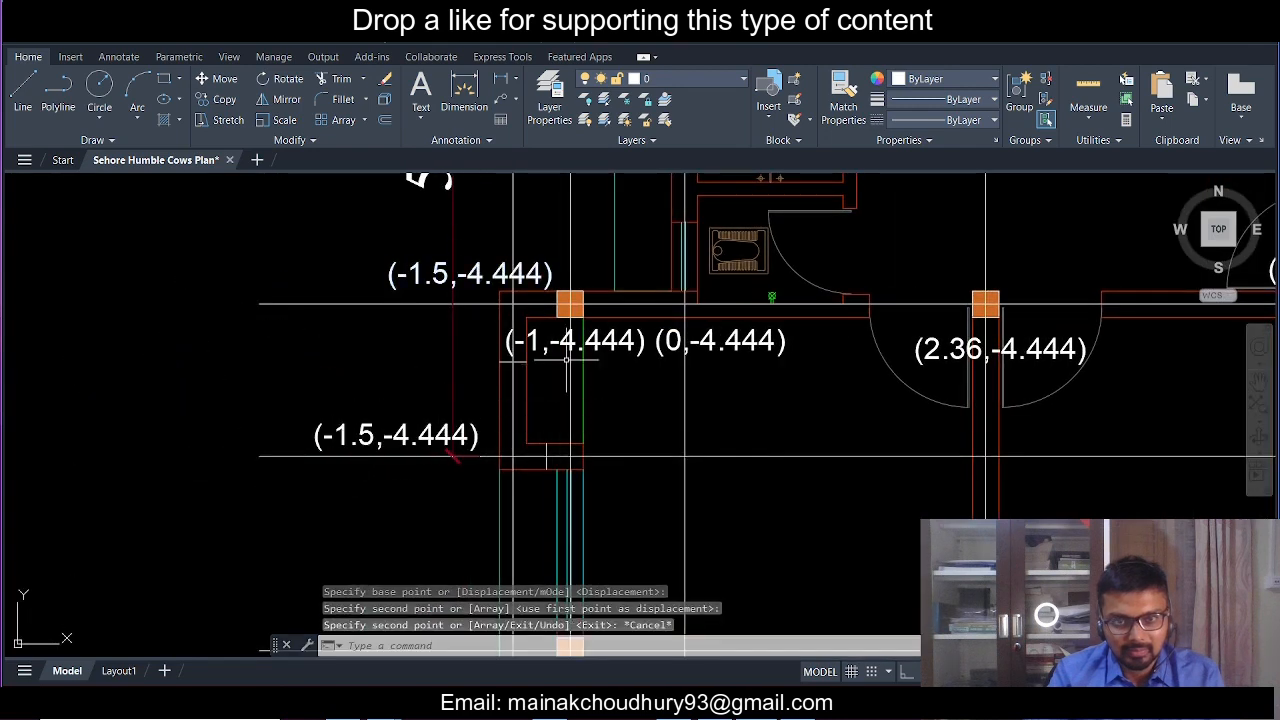
- Copy the (-1,-4.444) label down to just below the next horizontal centreline, on the same vertical centreline
click(630, 341)
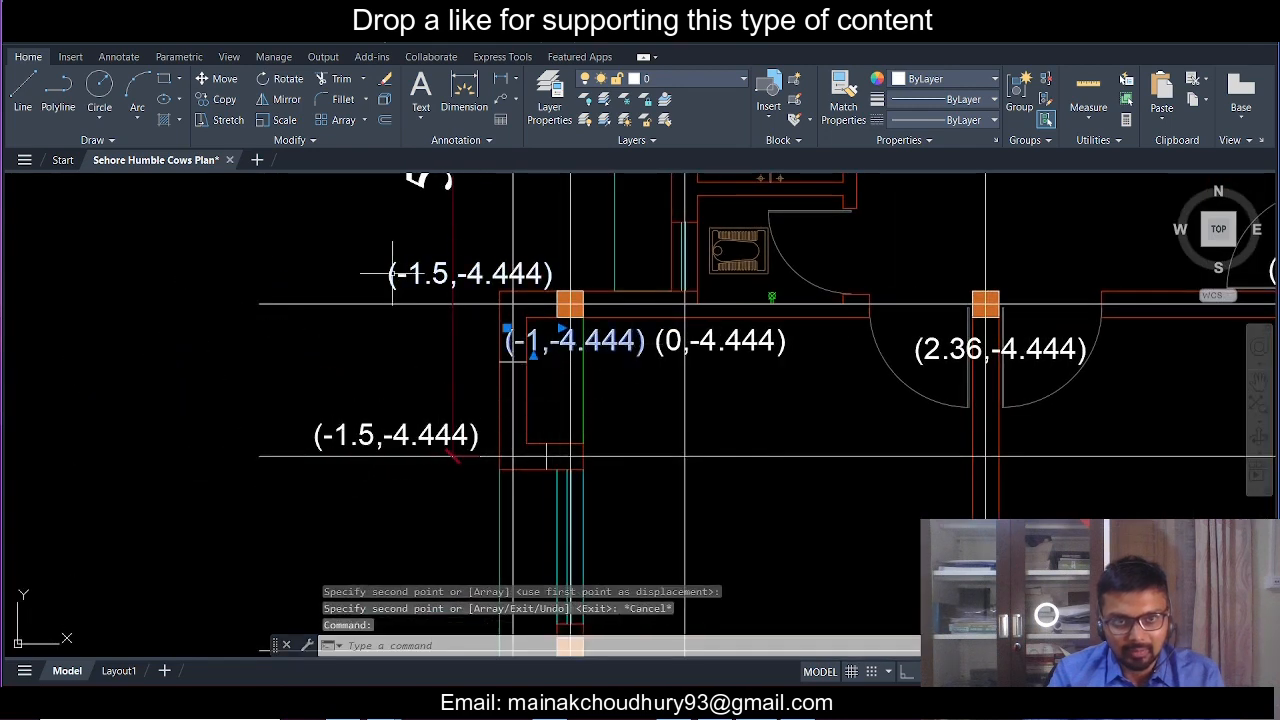
click(224, 99)
click(38, 330)
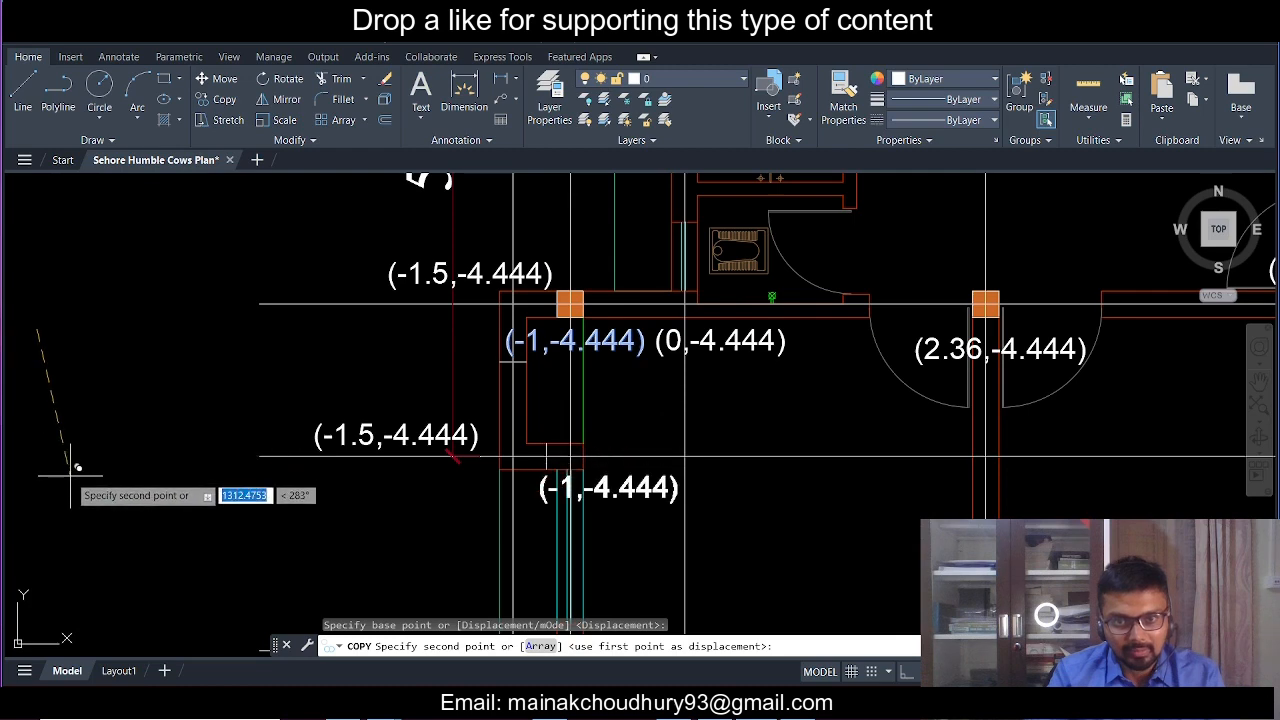
key(Escape)
- Change the copied (-1.5,-4.444) label beside the lower end of the vertical dimension to read (-1.5,-5.775)
scroll(300, 514, down, 3)
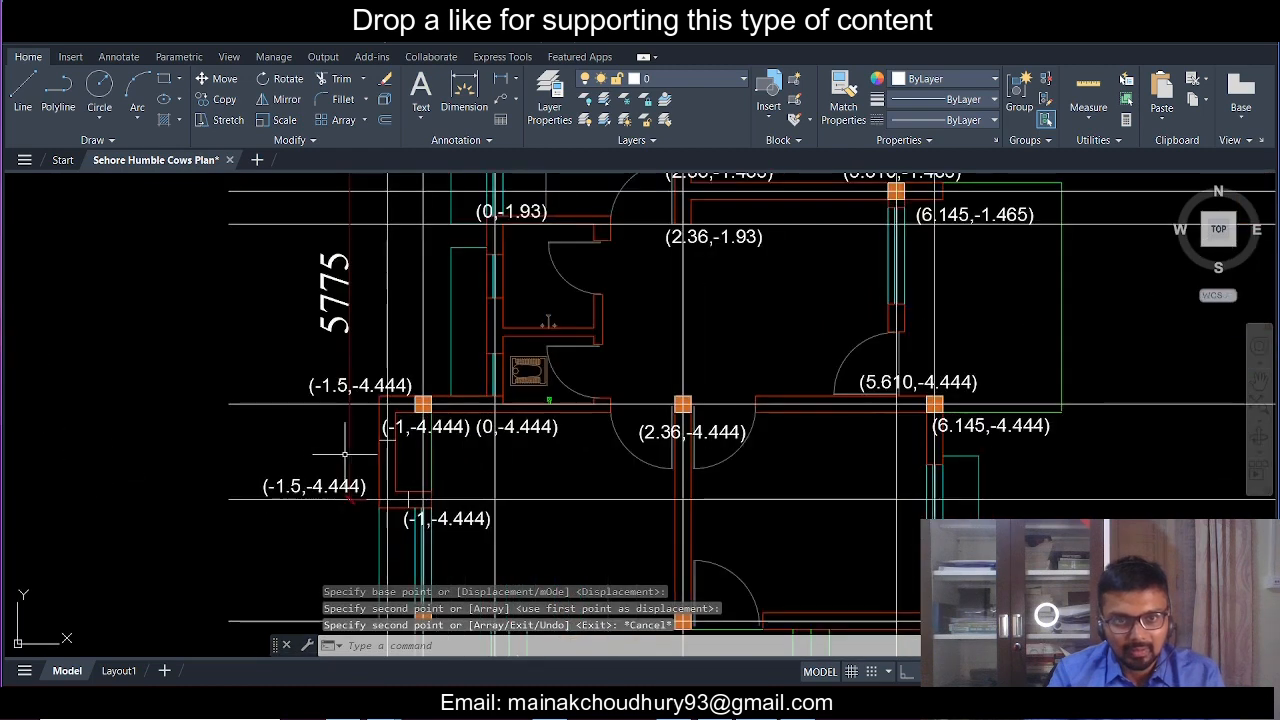
scroll(328, 521, up, 2)
scroll(402, 487, down, 2)
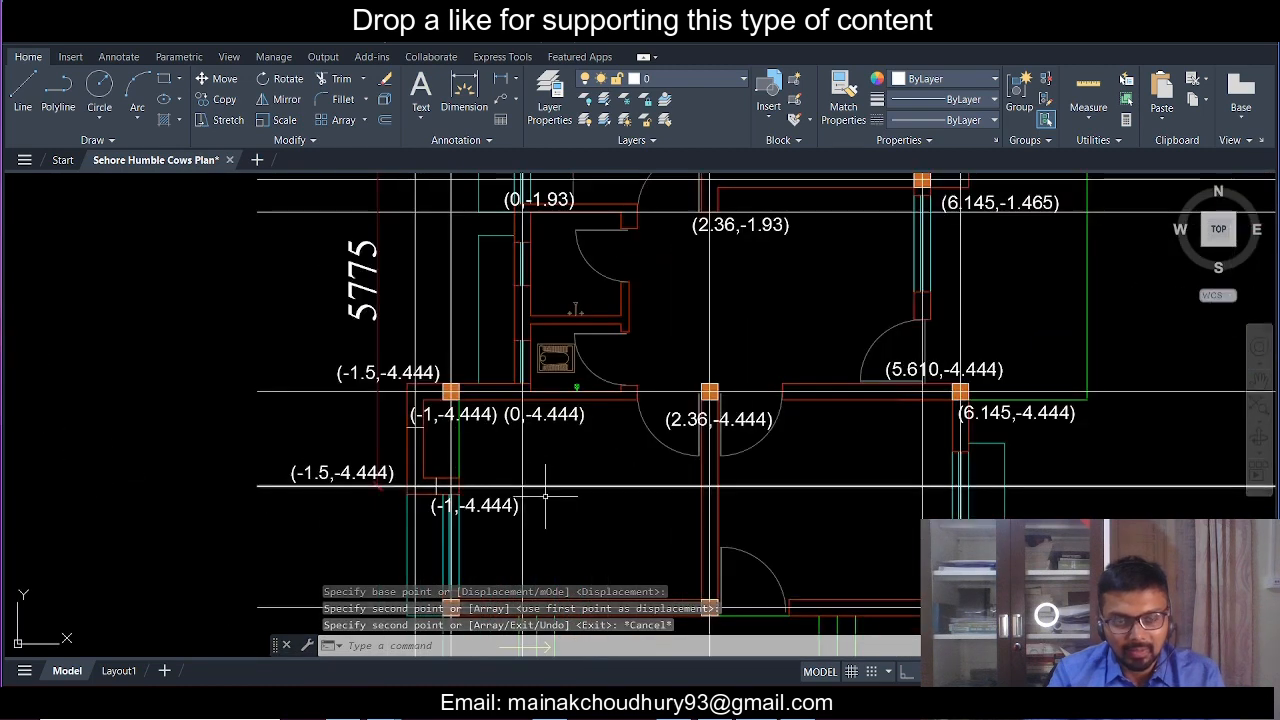
middle_drag(572, 508, 420, 480)
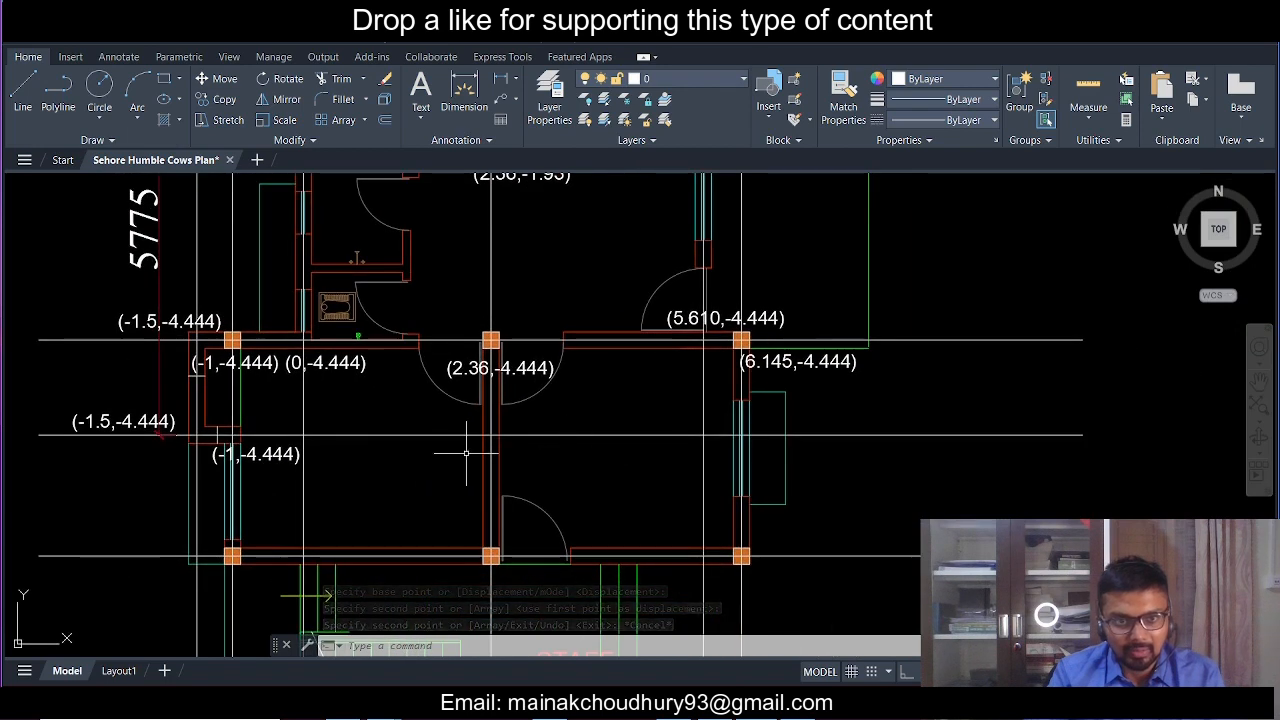
middle_drag(289, 458, 491, 466)
scroll(352, 455, up, 2)
middle_drag(352, 455, 363, 540)
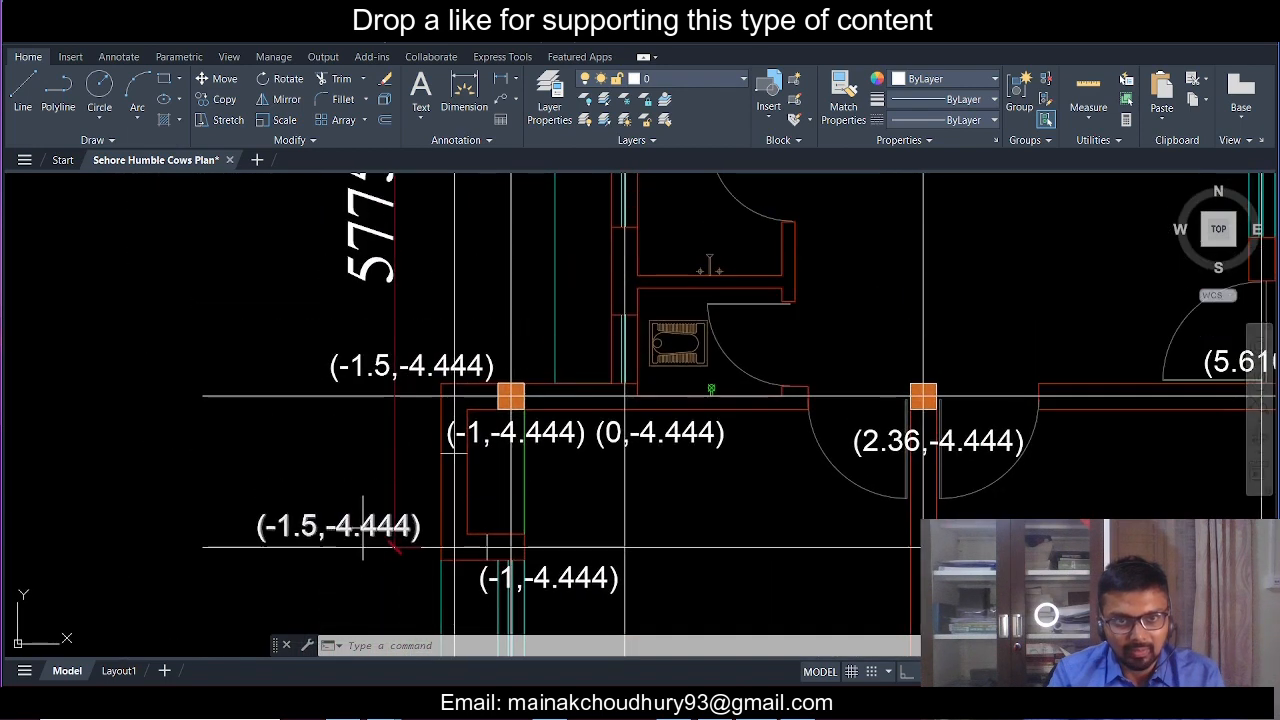
scroll(363, 530, down, 2)
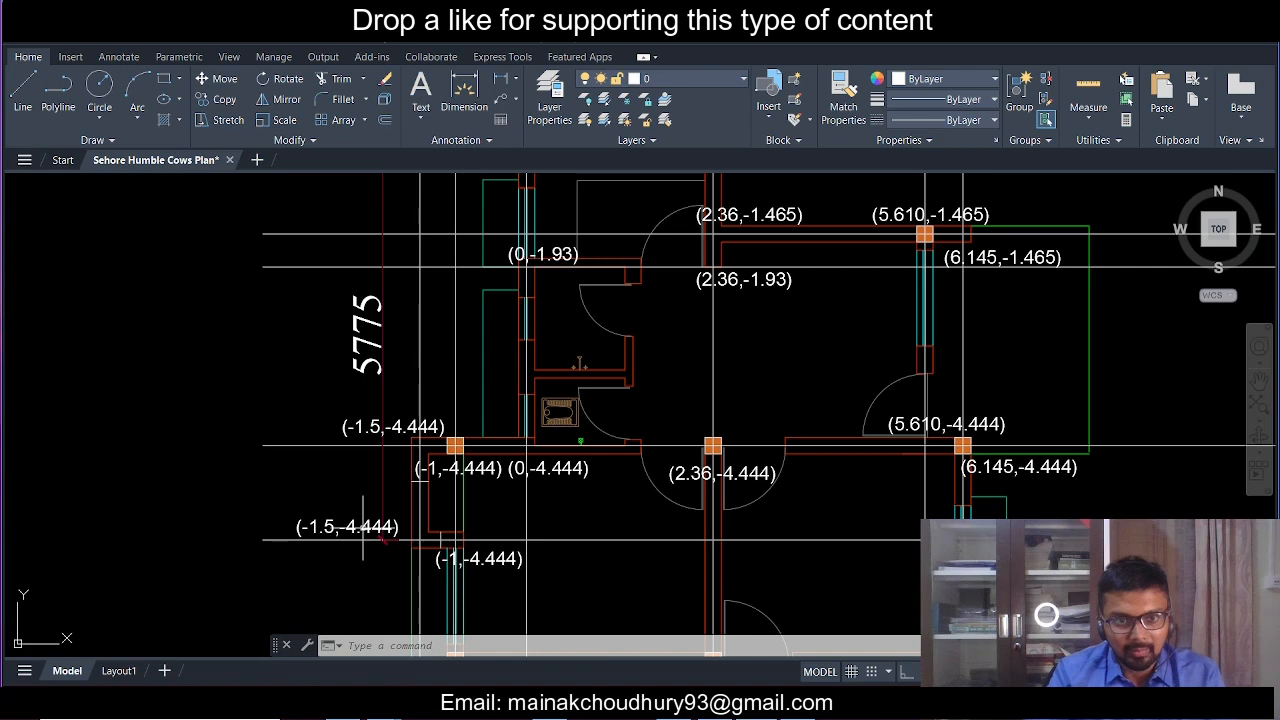
scroll(364, 535, up, 4)
click(365, 530)
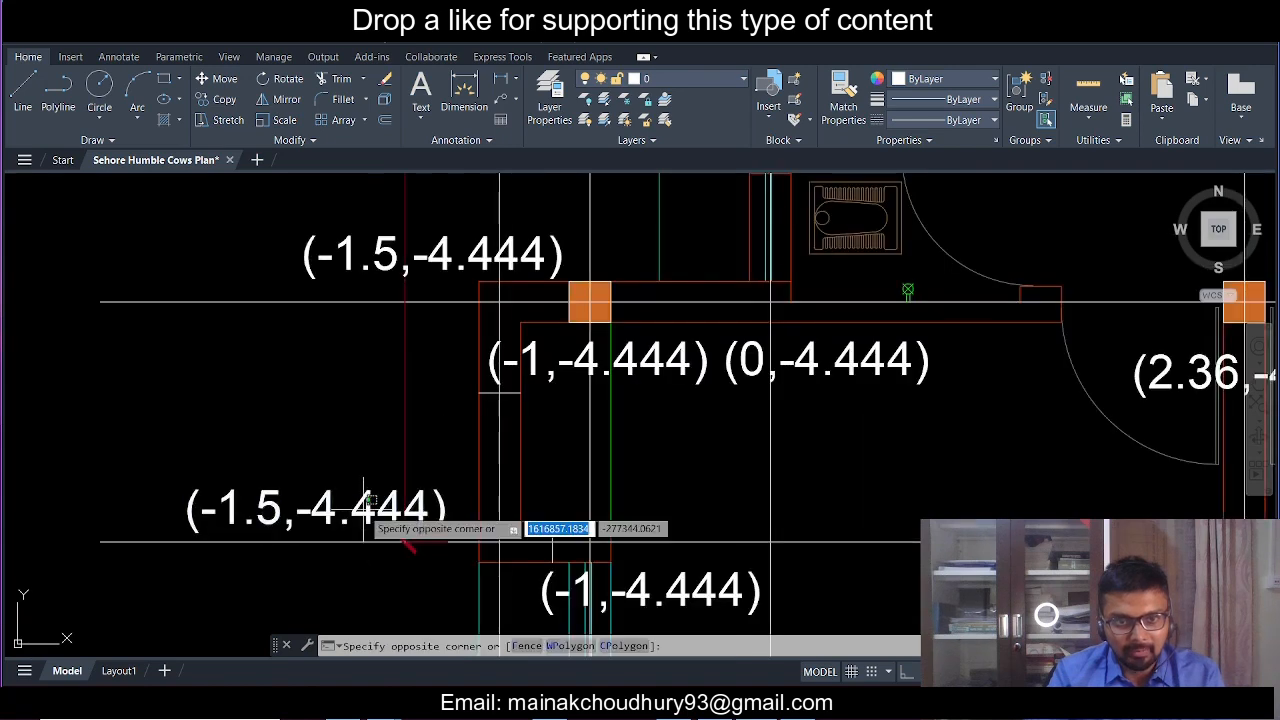
double_click(365, 508)
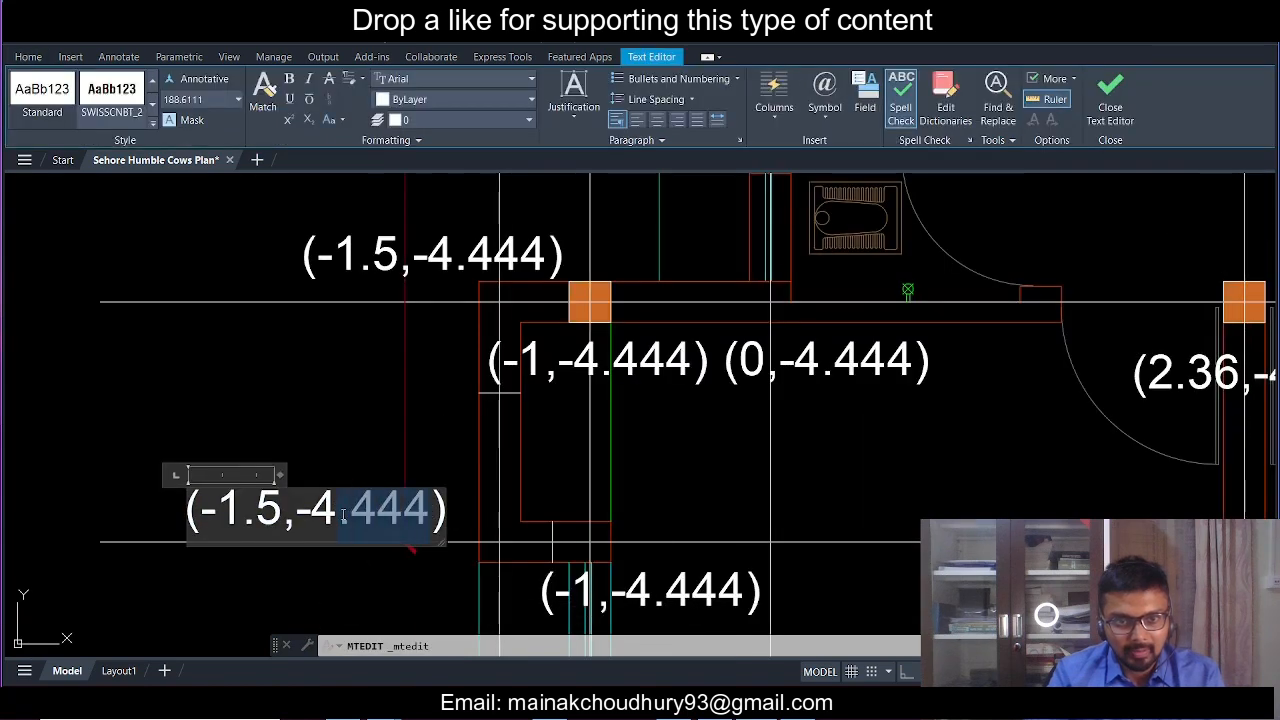
text(5.77)
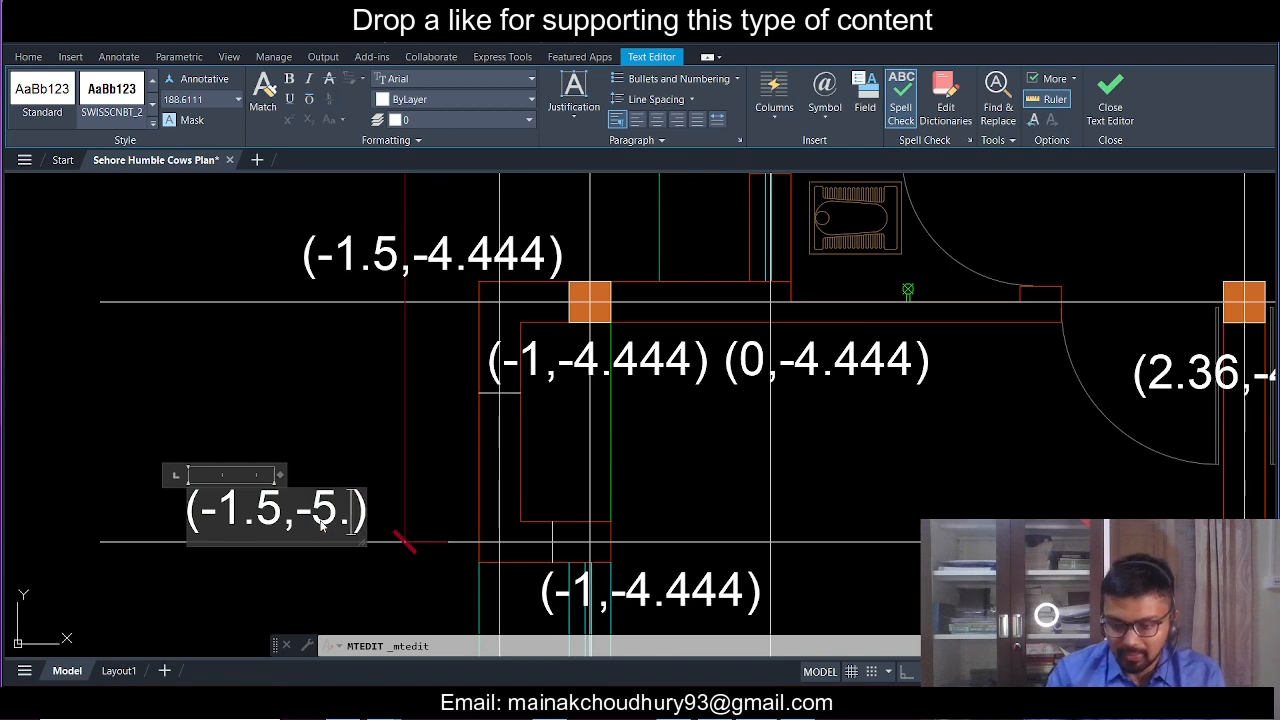
text(5)
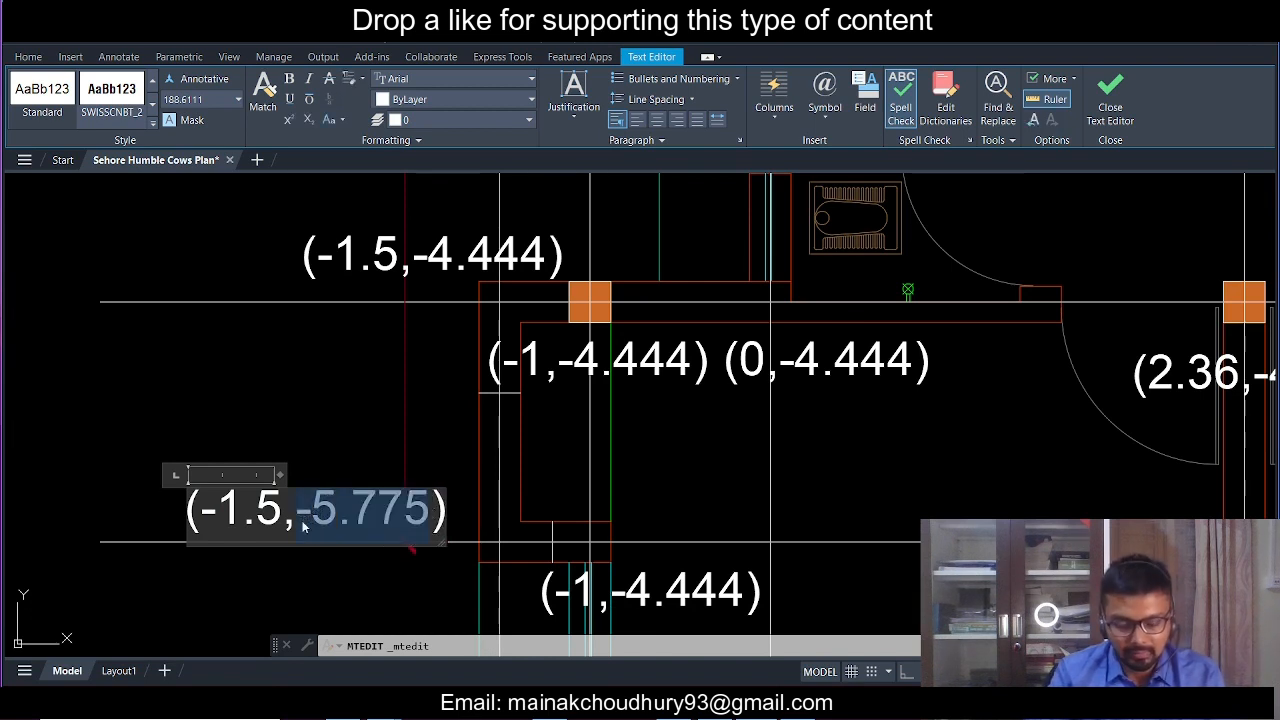
click(274, 397)
- Change the copied (-1,-4.444) label below the next horizontal centreline to read (-1,-5.775)
scroll(323, 462, down, 2)
scroll(474, 553, up, 2)
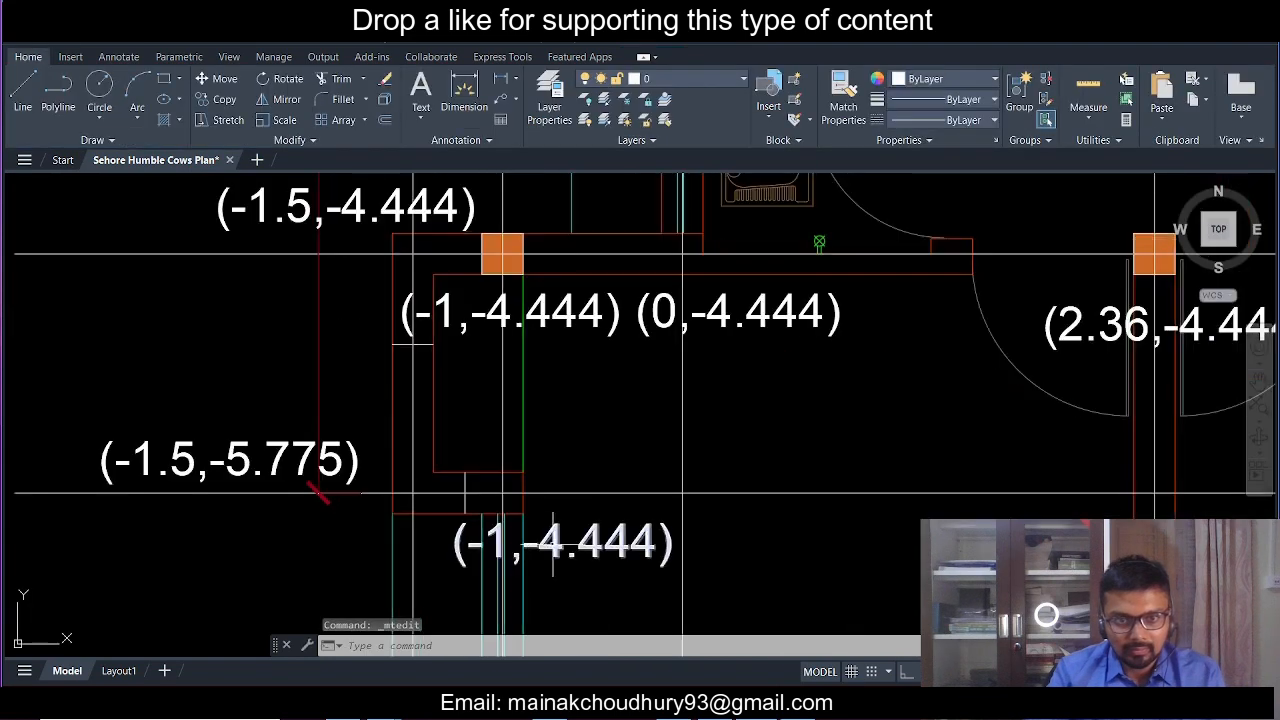
double_click(554, 545)
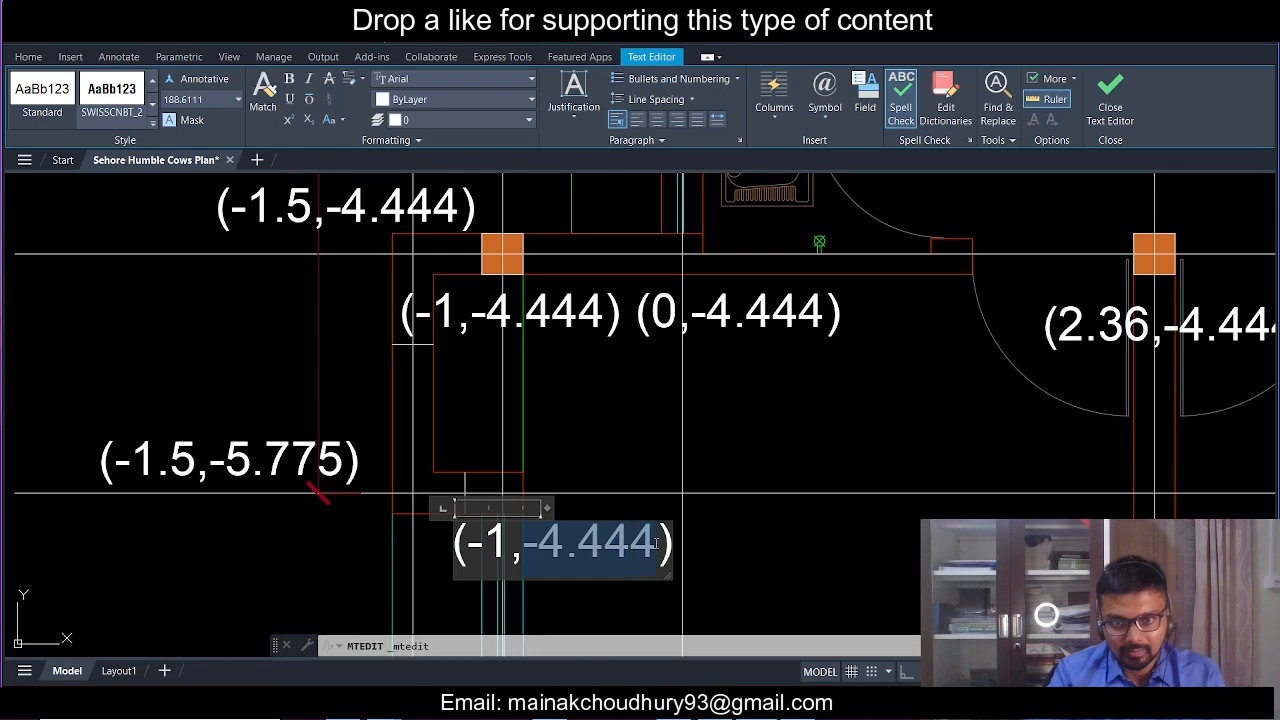
text(-5.775)
click(740, 532)
- Copy the (-1,-5.775) label down to just above the column on the next horizontal centreline, on the same vertical centreline
scroll(550, 548, down, 3)
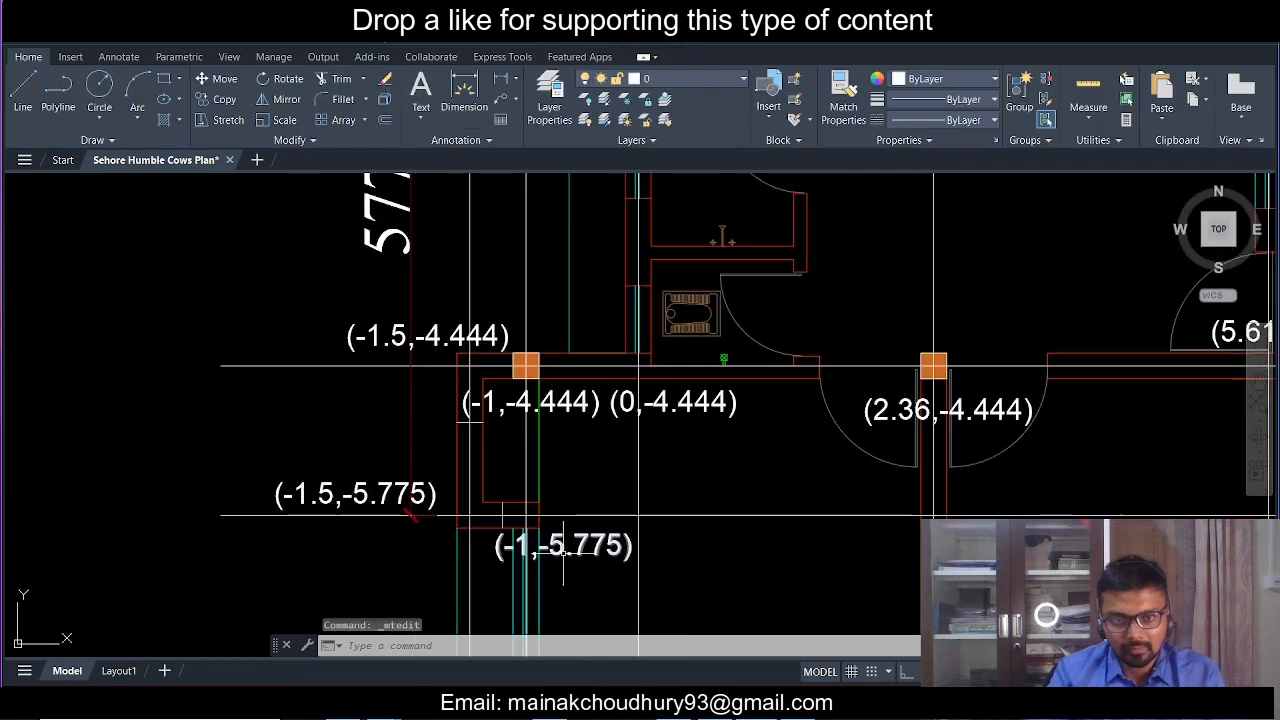
middle_drag(607, 536, 541, 536)
mouse_move(417, 545)
middle_down()
mouse_move(406, 514)
mouse_move(415, 564)
mouse_move(460, 469)
mouse_move(443, 499)
middle_up()
click(348, 392)
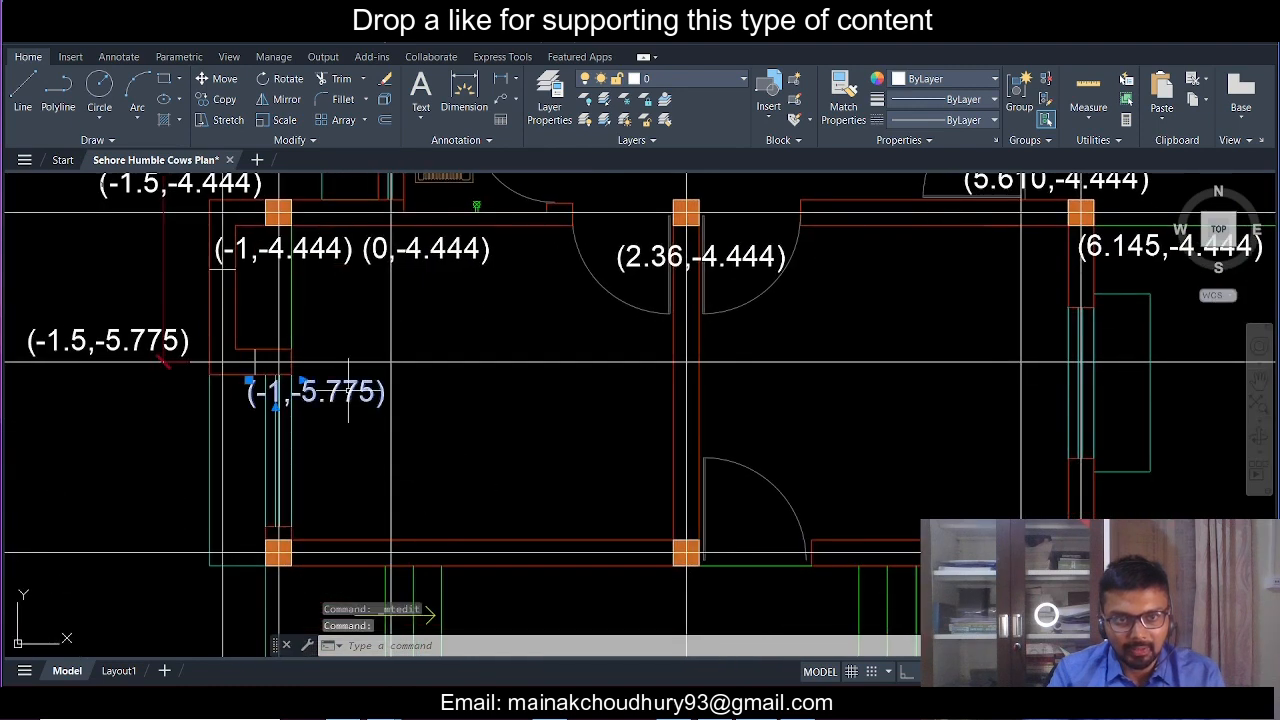
click(218, 103)
click(444, 397)
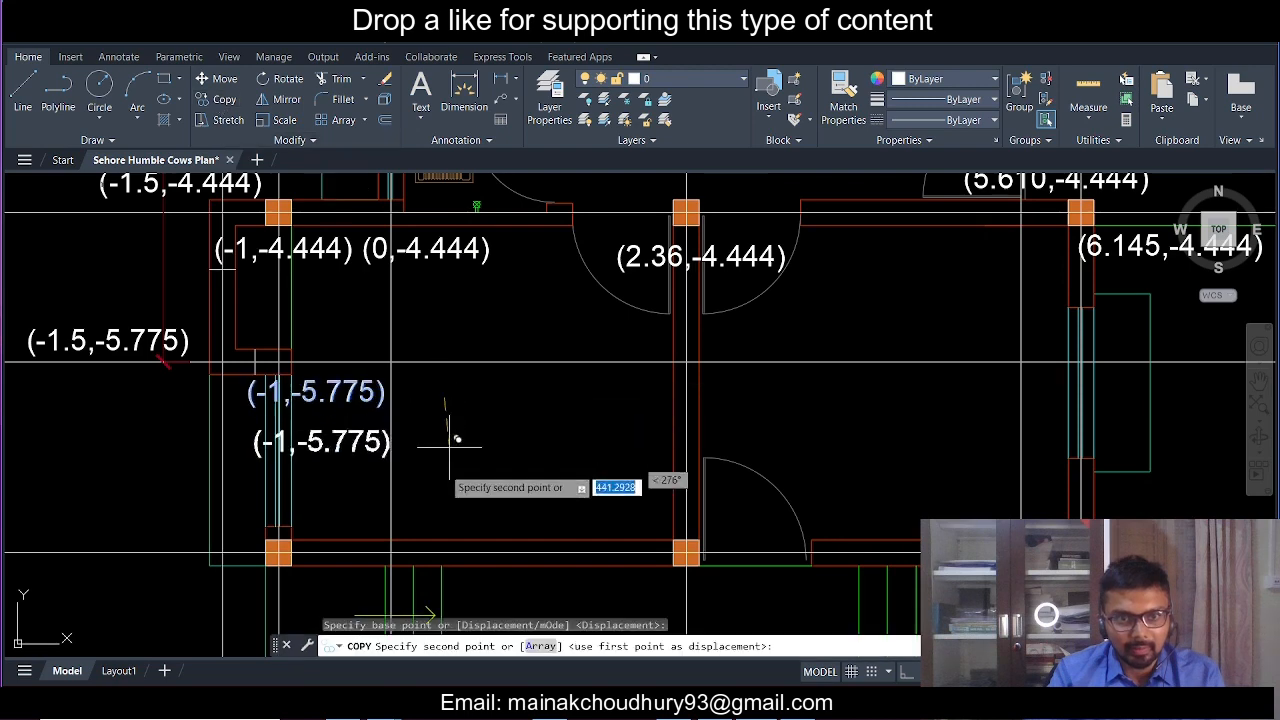
click(432, 524)
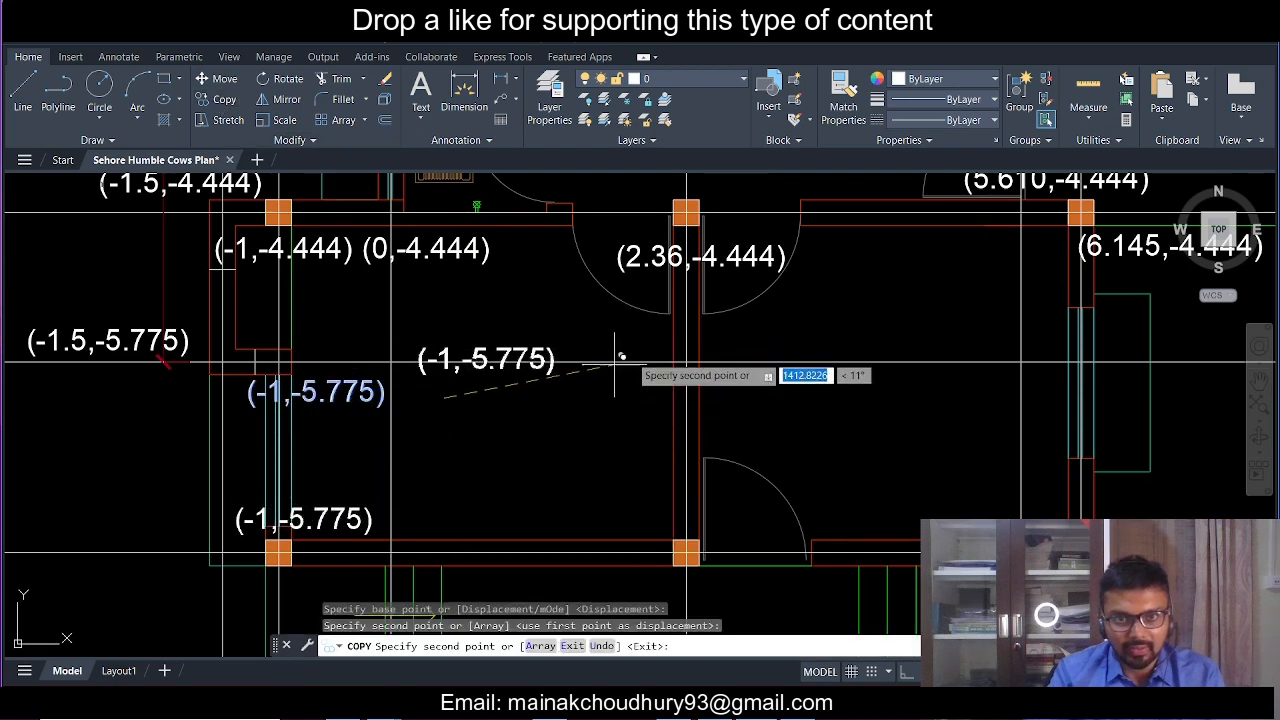
key(Escape)
- Copy the (2.36,-4.444) and (6.145,-4.444) labels together down to just above the columns of the next column row
click(763, 252)
middle_drag(658, 348, 554, 338)
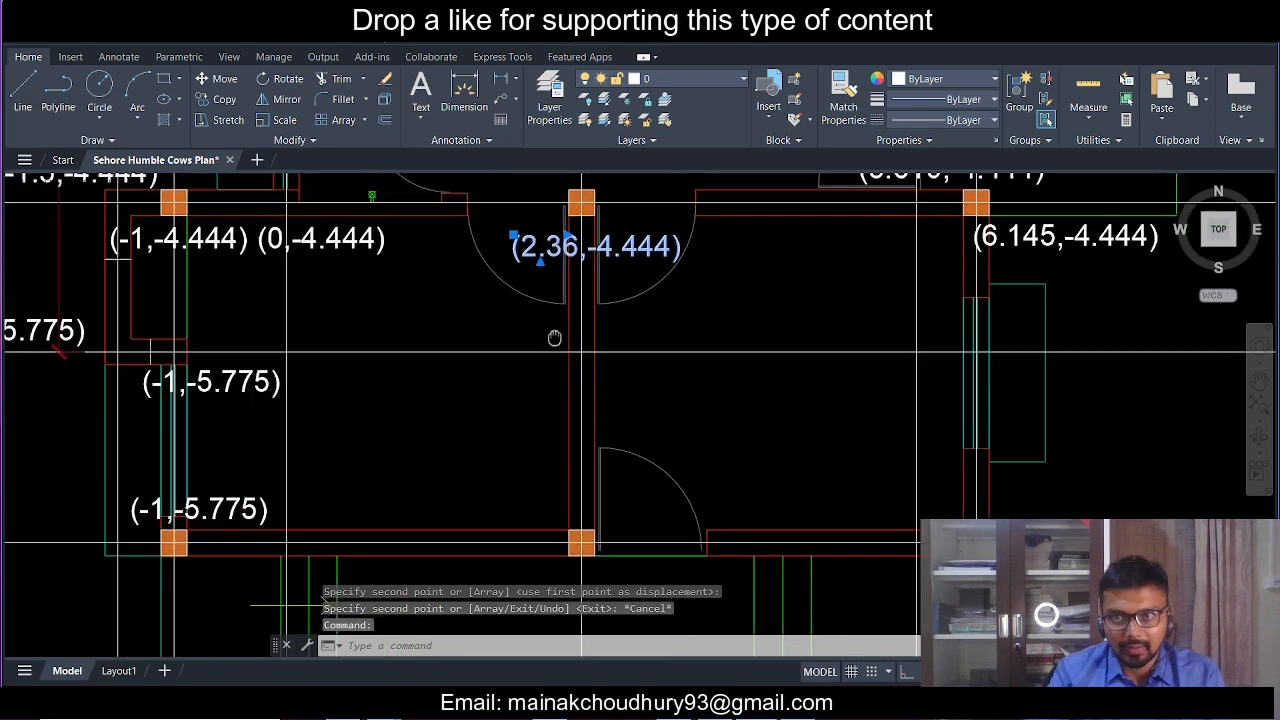
click(1022, 240)
mouse_move(977, 255)
middle_down()
mouse_move(832, 339)
mouse_move(878, 364)
middle_up()
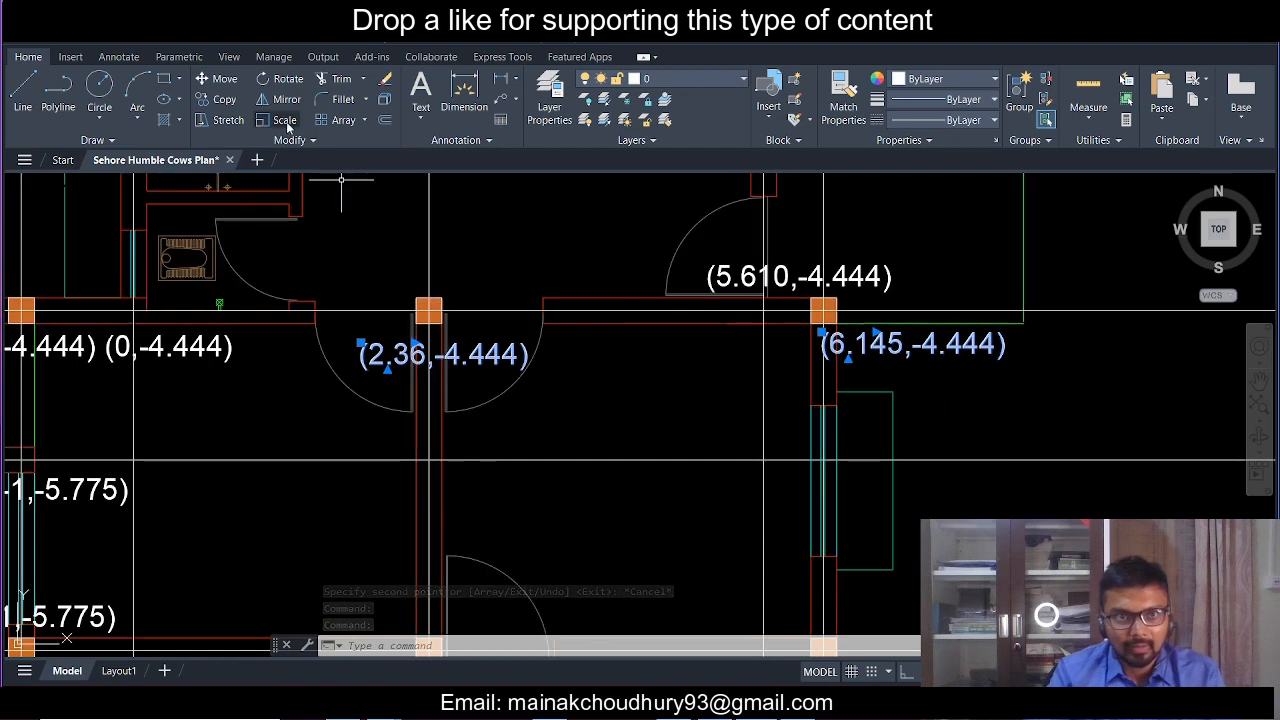
click(228, 100)
click(940, 345)
scroll(971, 340, down, 4)
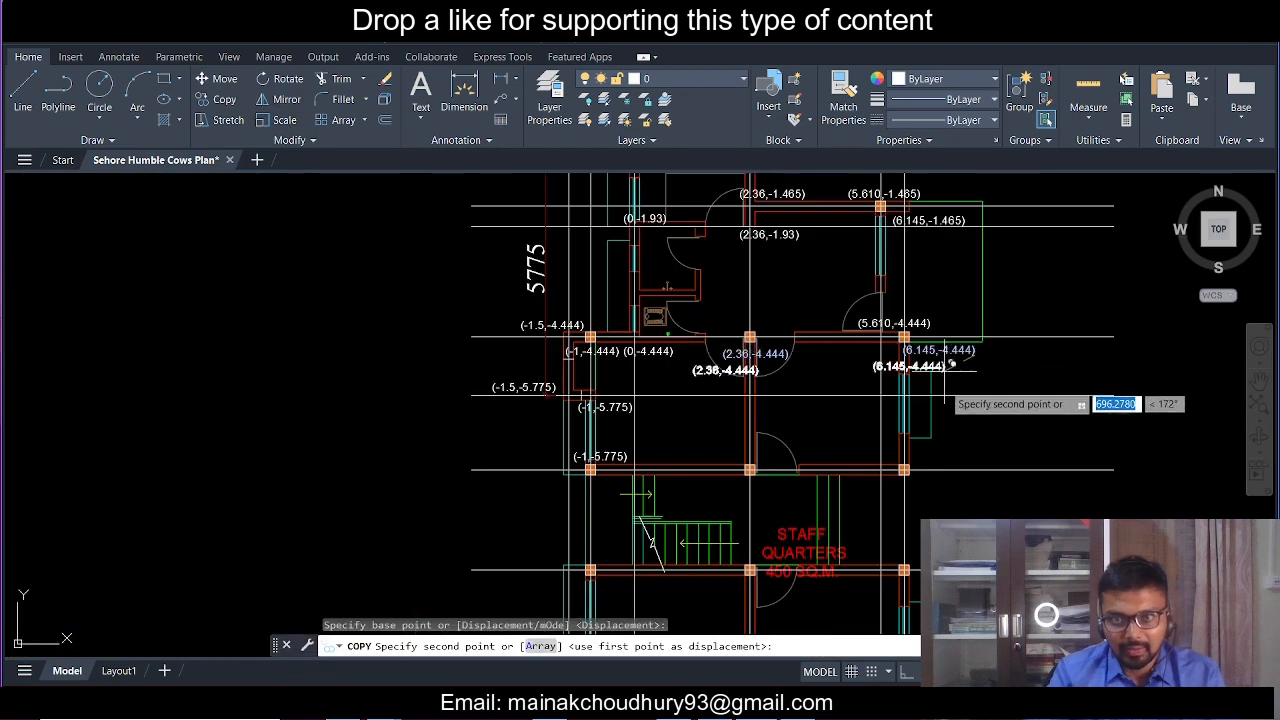
scroll(975, 458, up, 5)
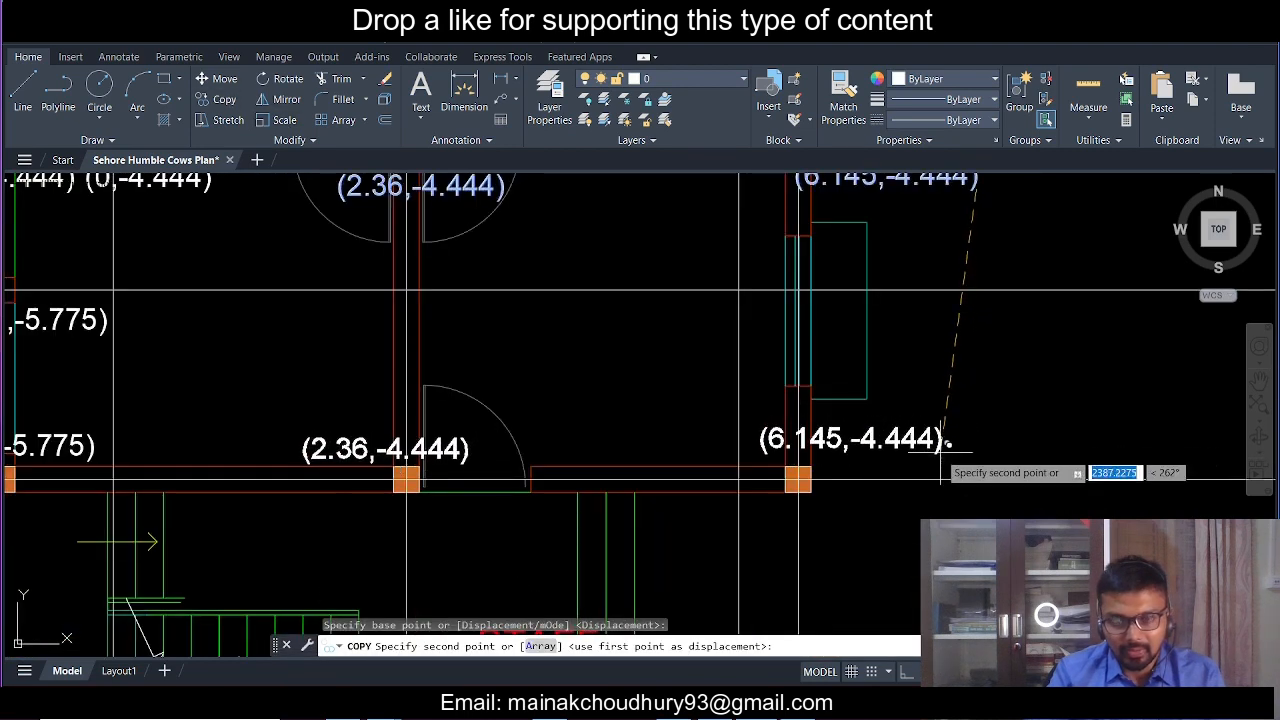
click(940, 434)
key(Escape)
- Stretch the lower end of the vertical dimension down to the horizontal centreline of the column row above the staircase
scroll(779, 324, down, 3)
middle_drag(451, 383, 451, 349)
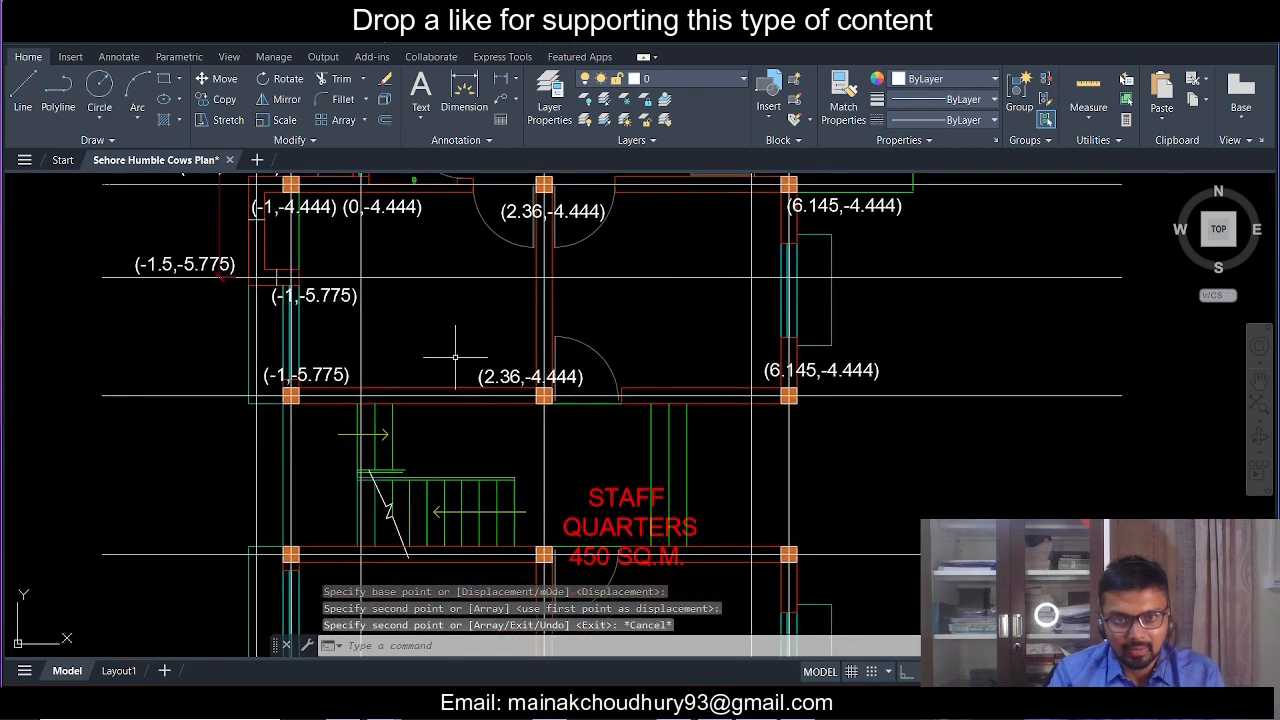
scroll(390, 416, up, 2)
scroll(342, 428, up, 2)
scroll(346, 400, down, 5)
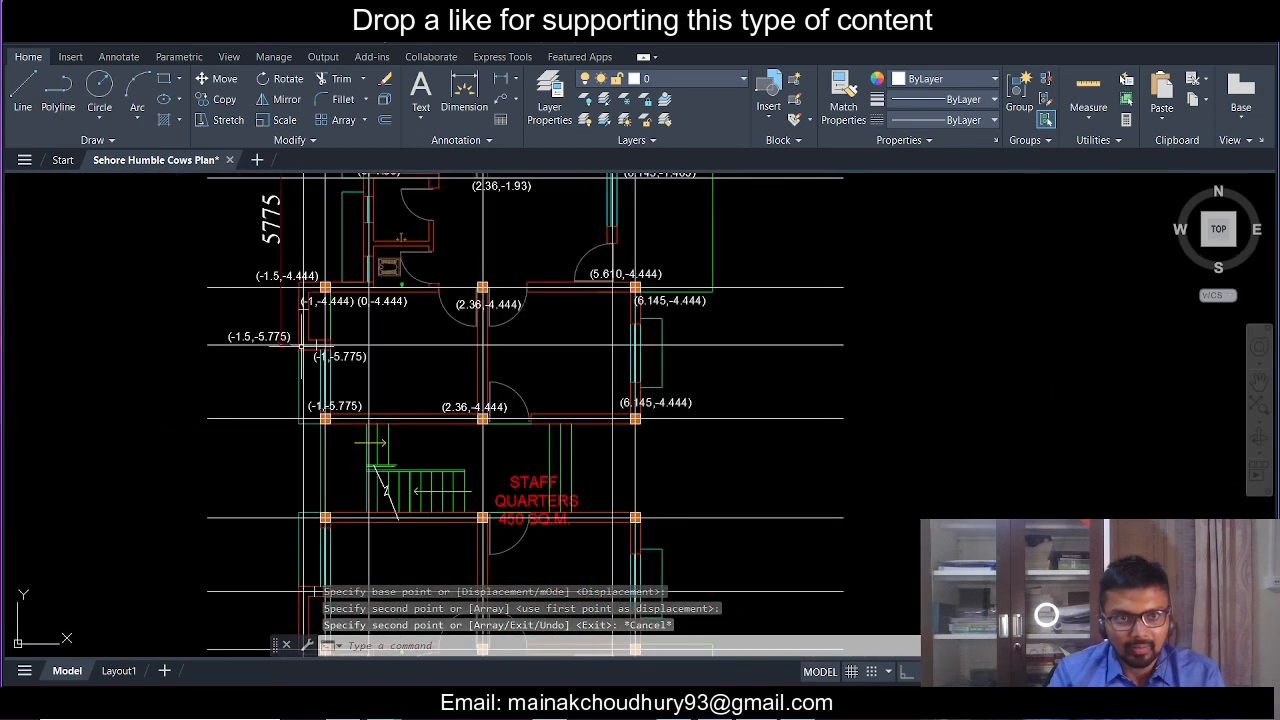
scroll(280, 360, up, 3)
click(272, 355)
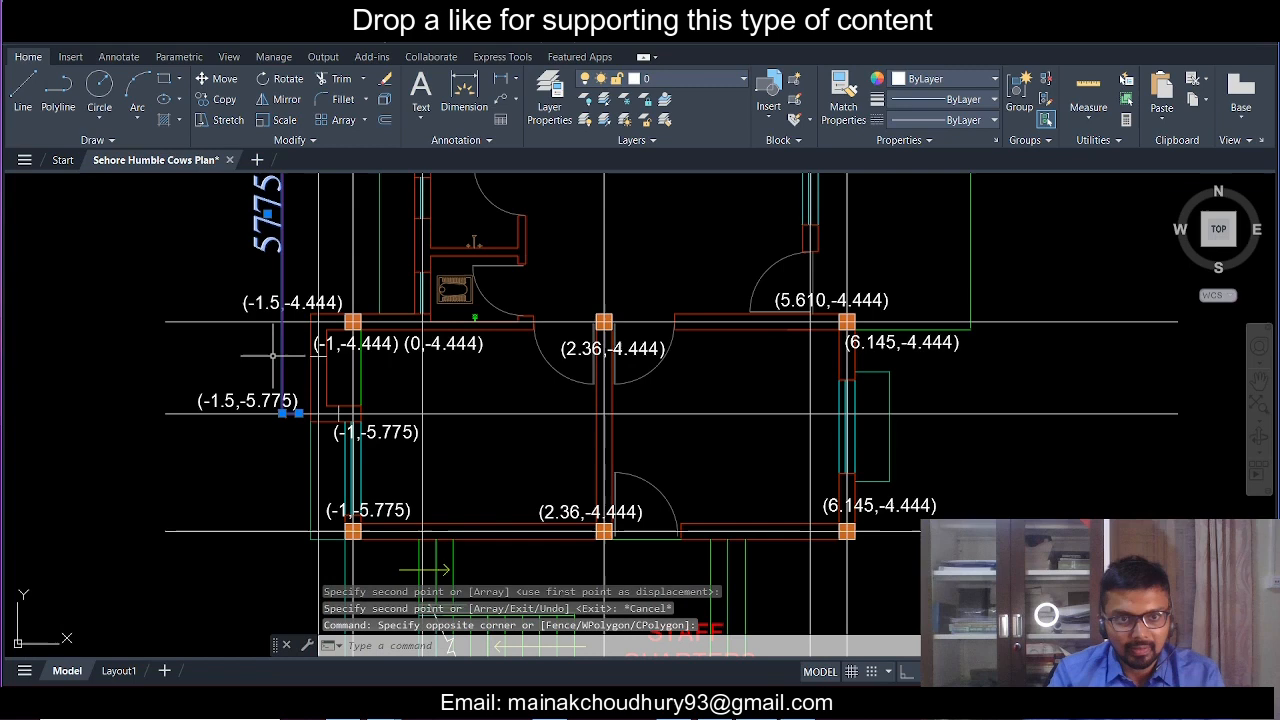
click(293, 411)
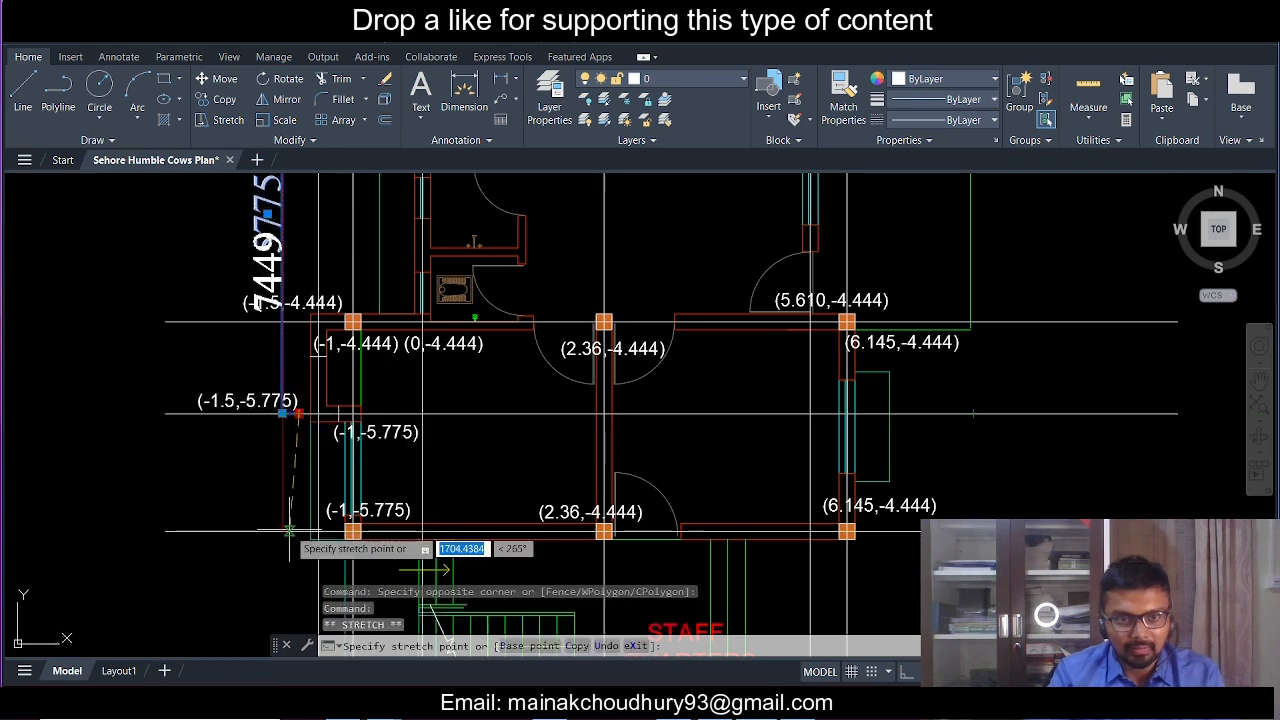
click(287, 531)
key(Escape)
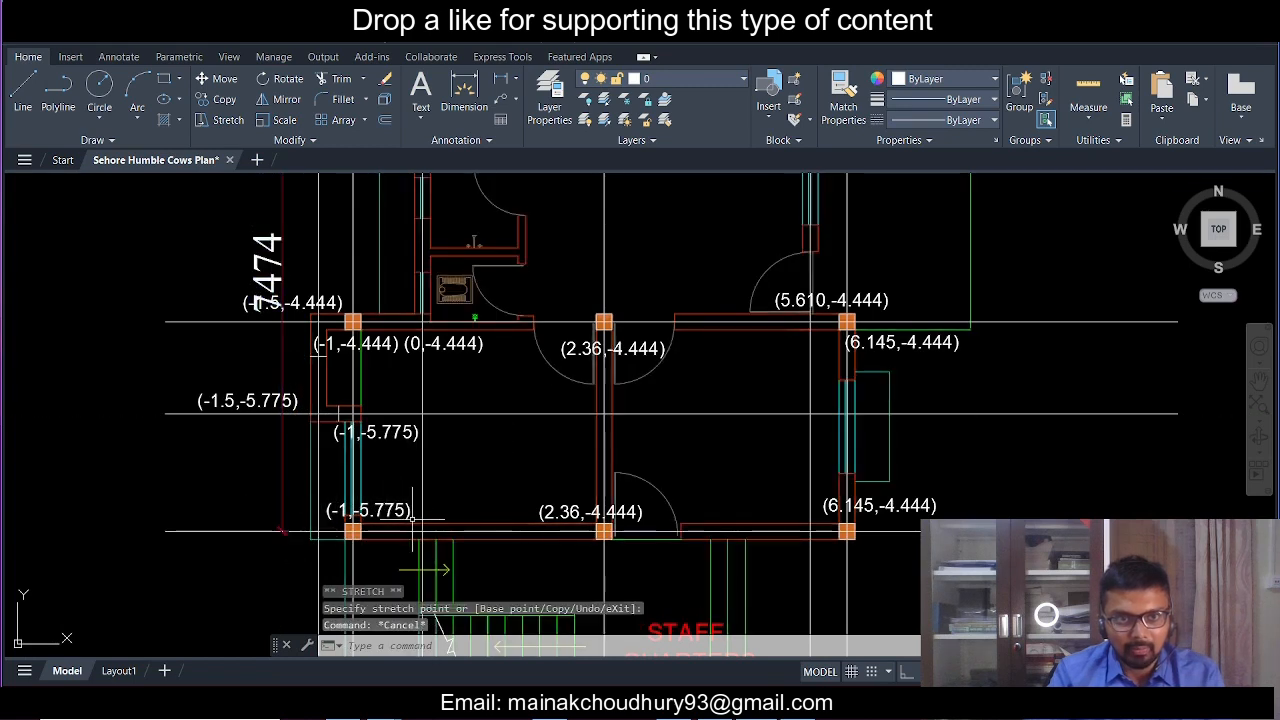
- Change the copied (-1,-5.775) label above the column at the staircase's upper end to read (-1,-7.474)
scroll(388, 510, up, 4)
double_click(328, 505)
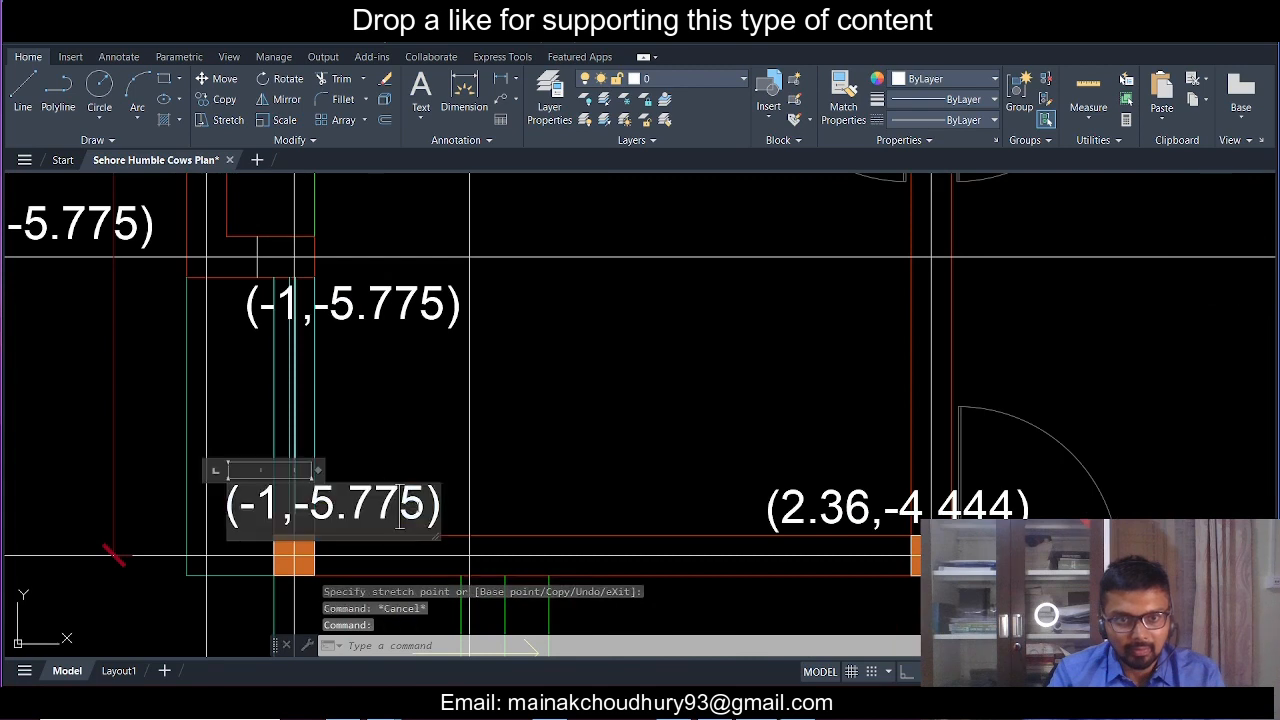
text(7)
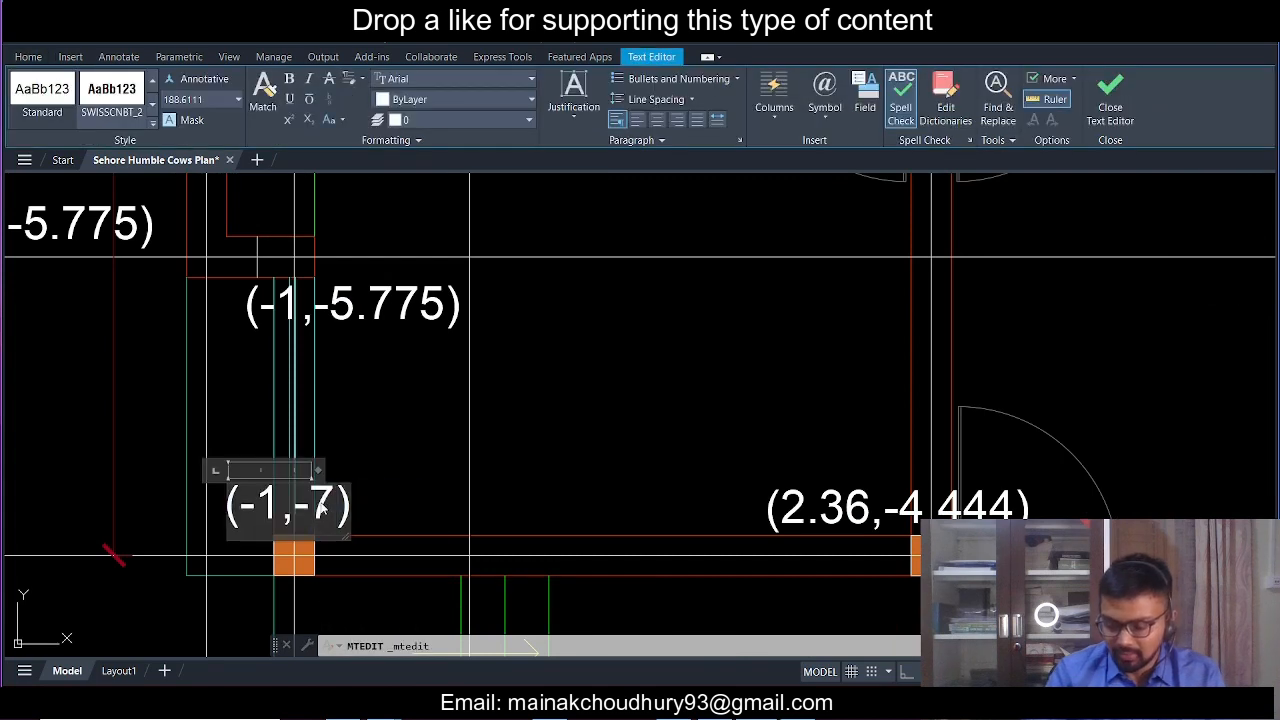
text(.474)
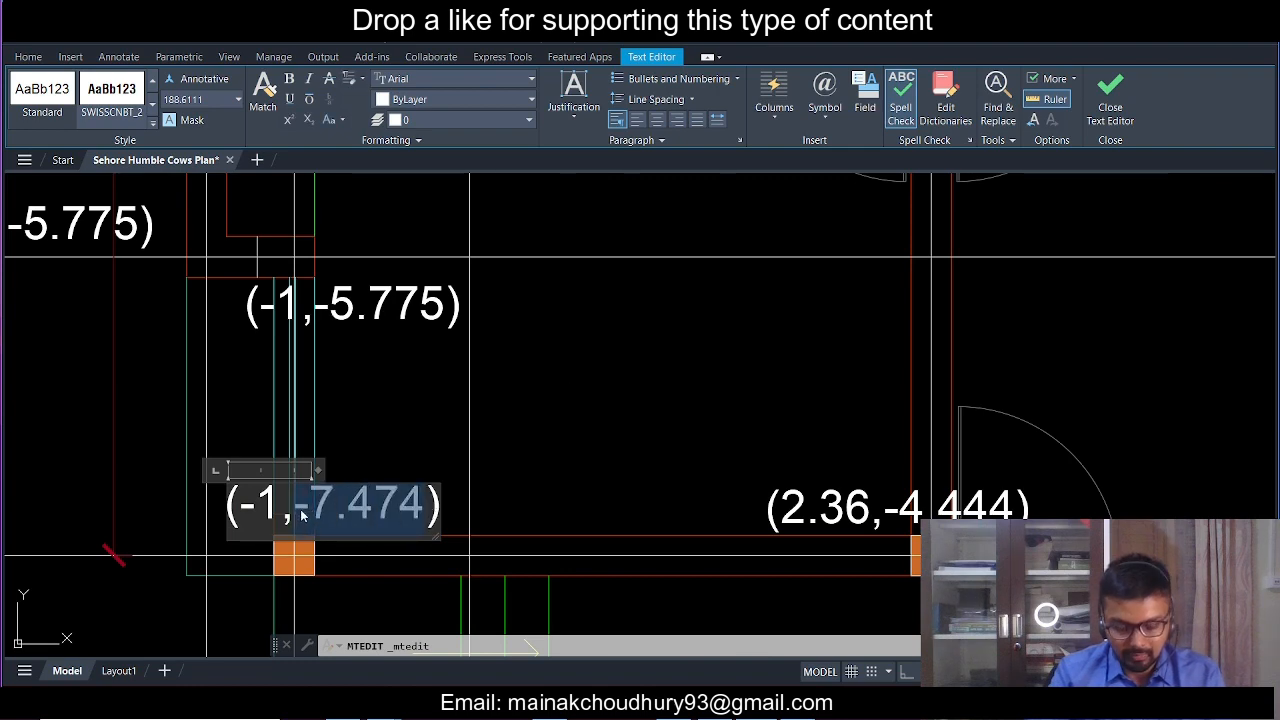
click(607, 507)
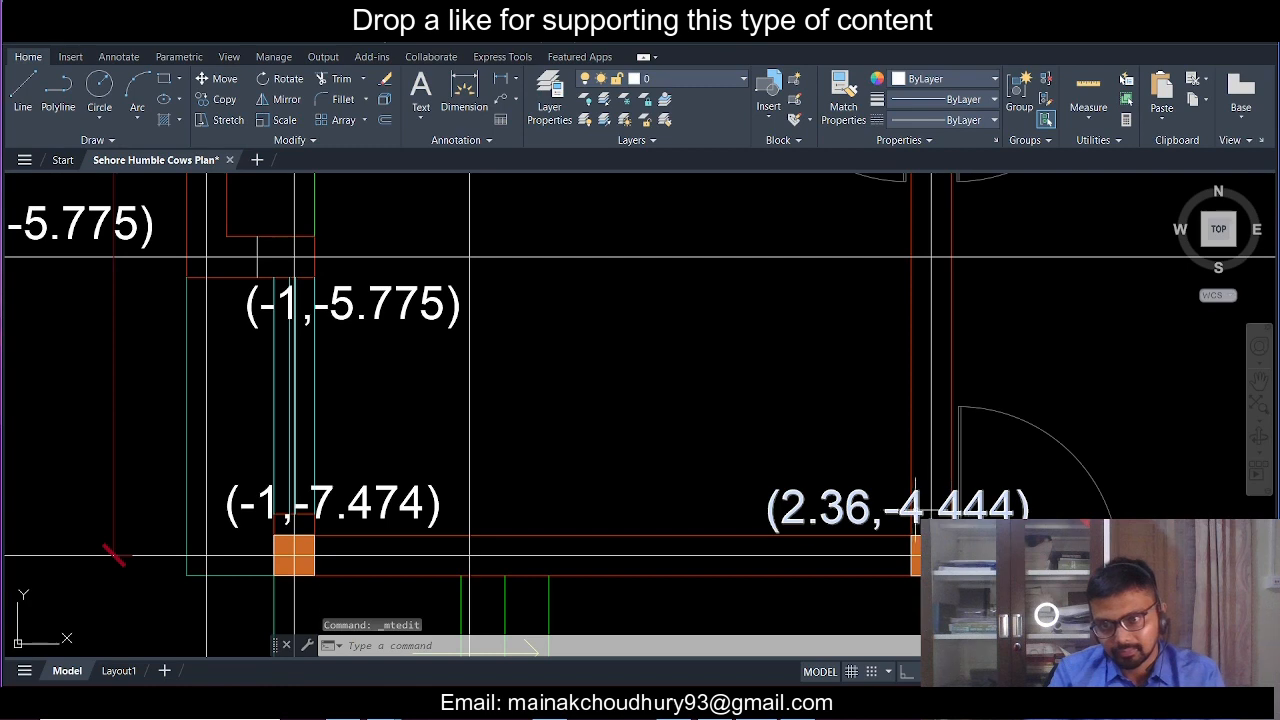
- Change the copied (2.36,-4.444) and (6.145,-4.444) labels on the same column row to read (2.36,-7.474) and (6.145,-7.474)
double_click(880, 510)
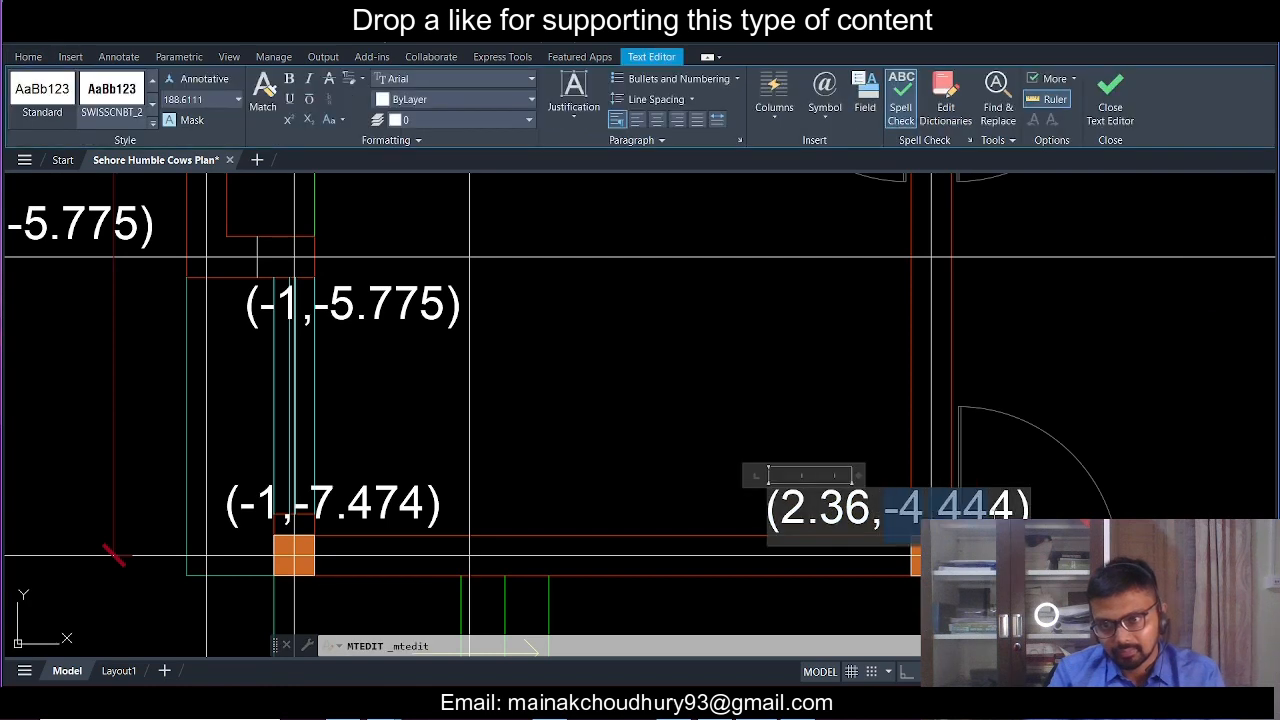
text(-7.474)
click(1100, 471)
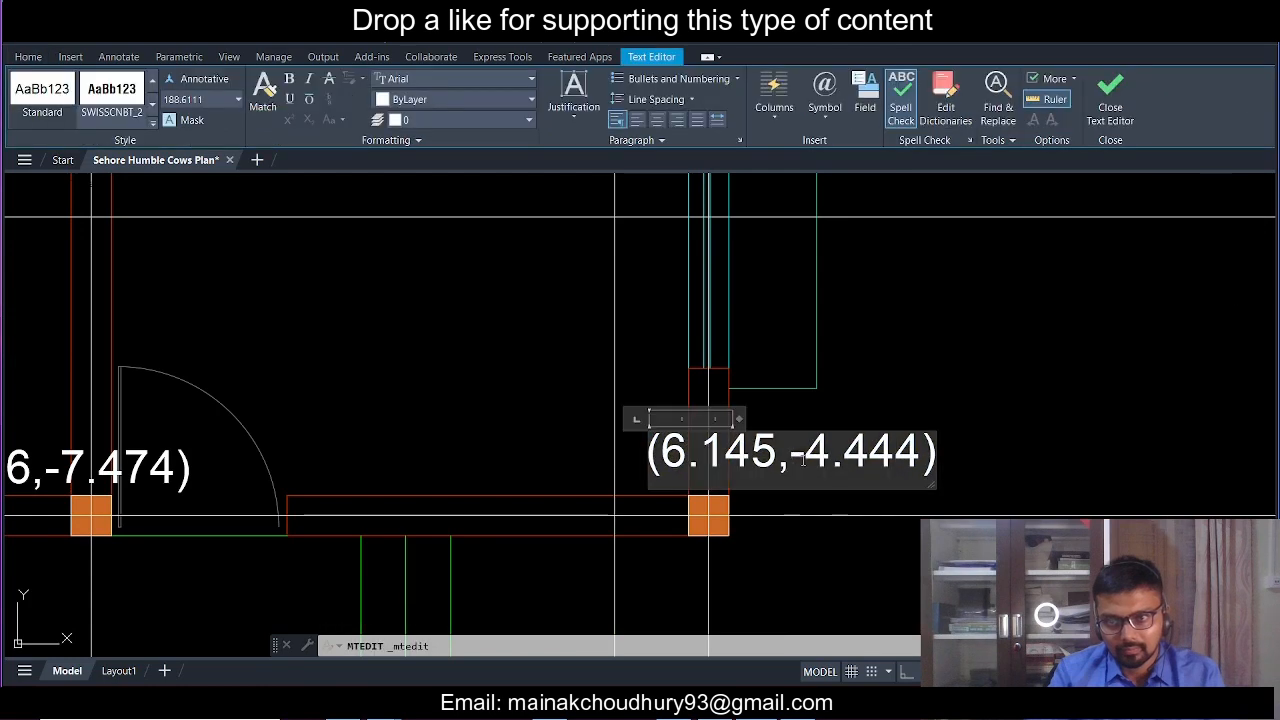
text(-7.474)
click(1022, 448)
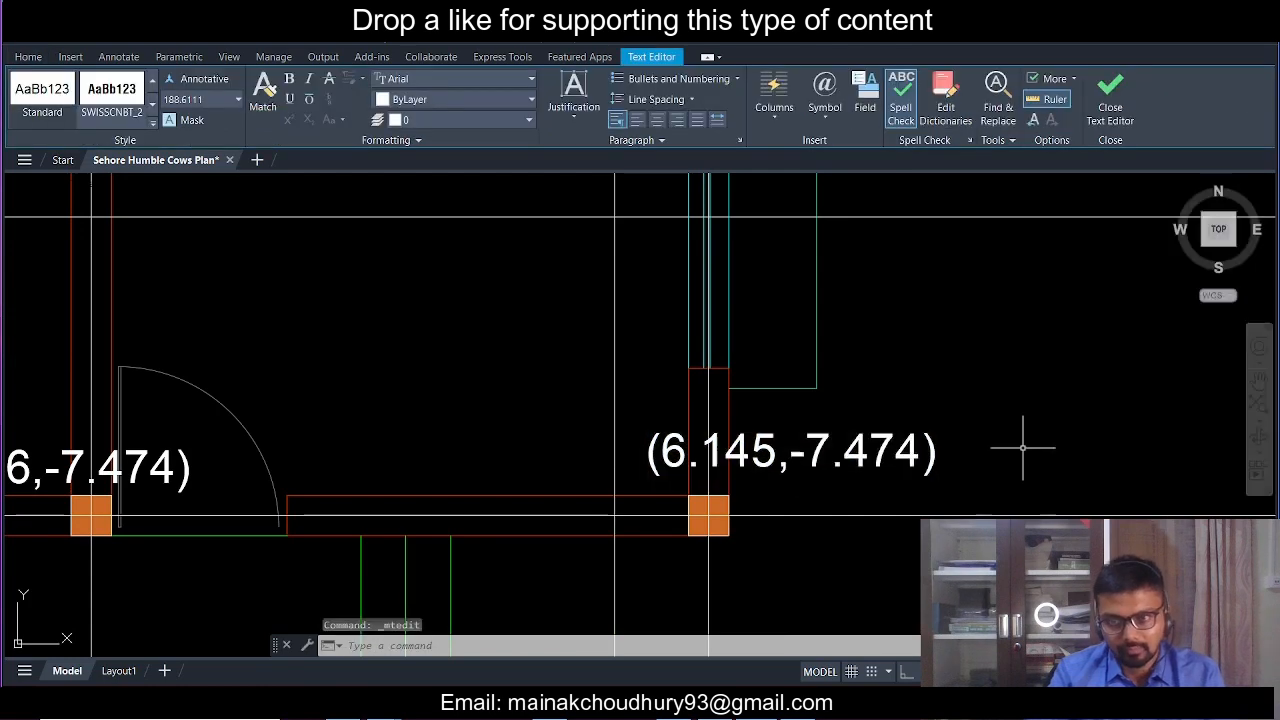
- Copy the (-1,-7.474), (2.36,-7.474) and (6.145,-7.474) labels down to just above the column row below the staircase
scroll(815, 447, down, 6)
middle_drag(705, 486, 700, 437)
middle_drag(605, 455, 588, 351)
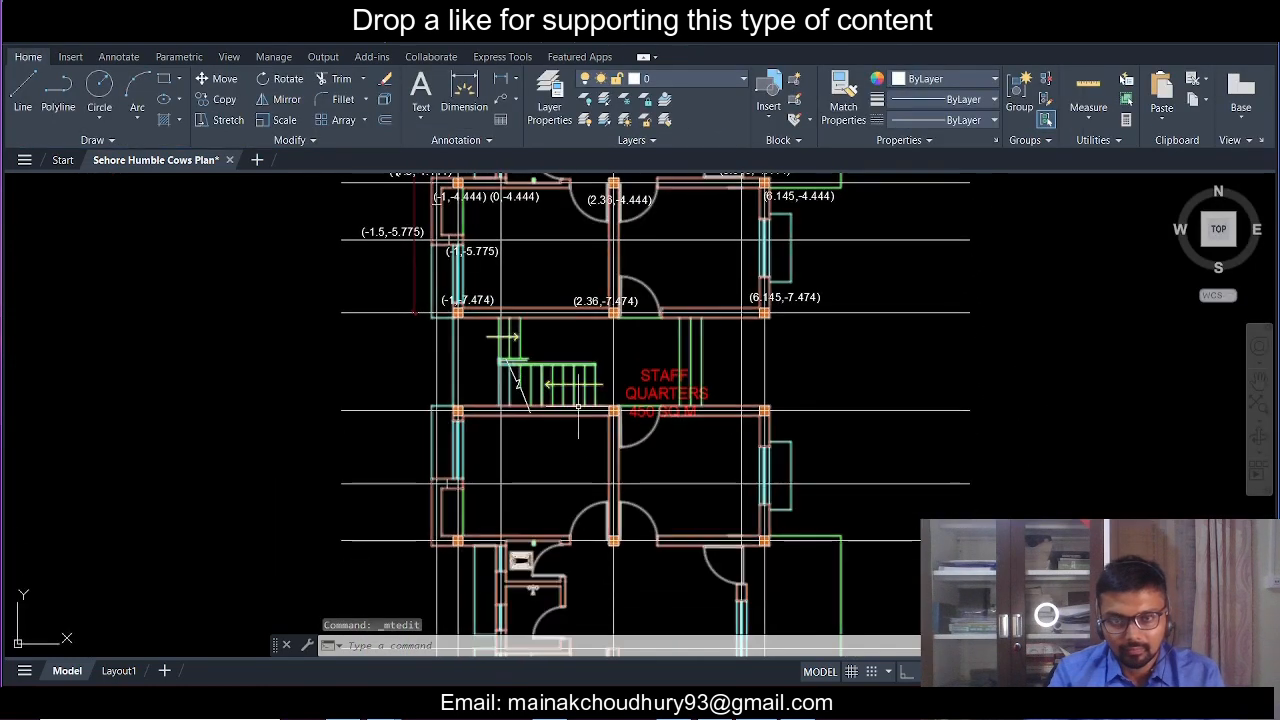
scroll(496, 326, up, 2)
middle_drag(496, 326, 475, 414)
click(459, 369)
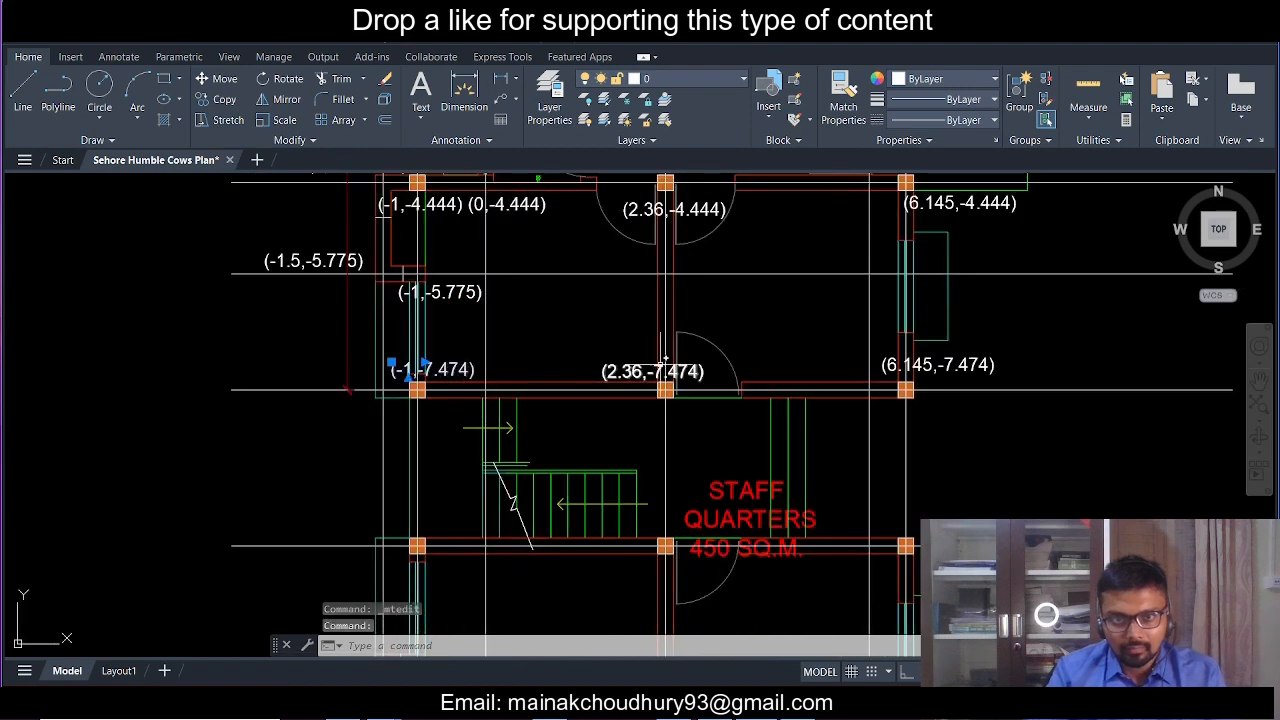
click(627, 370)
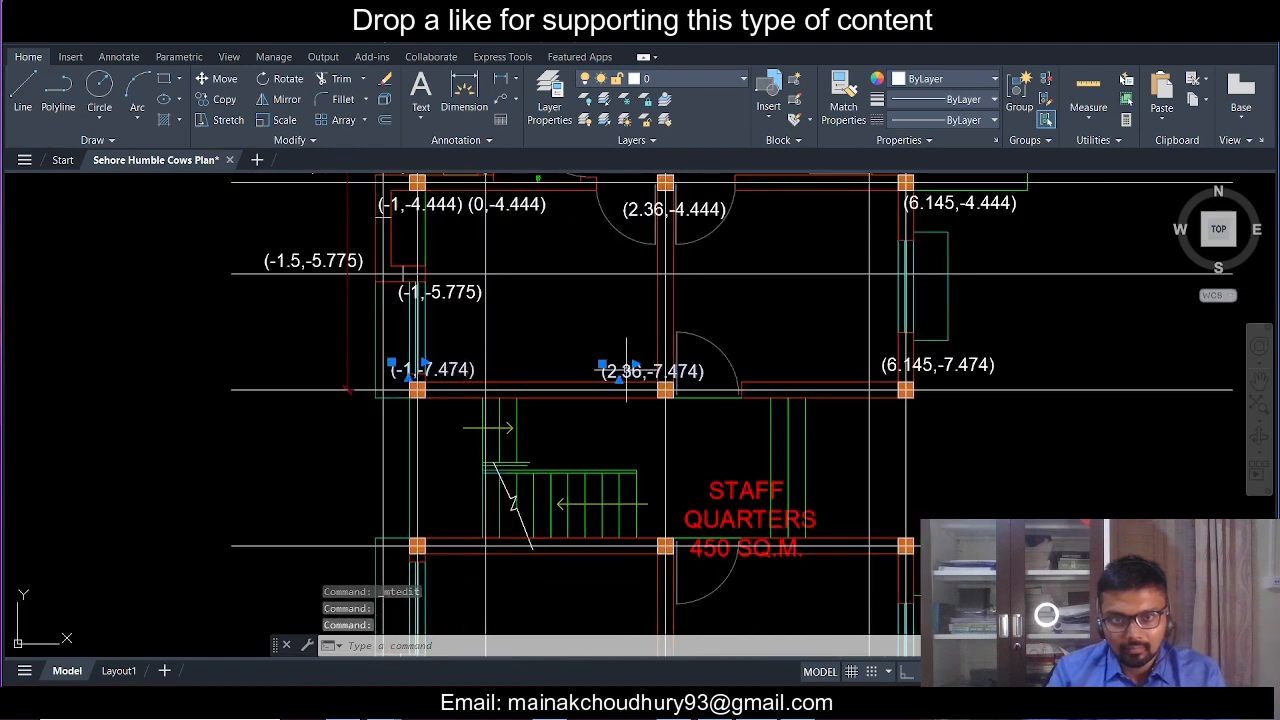
click(216, 99)
click(1022, 372)
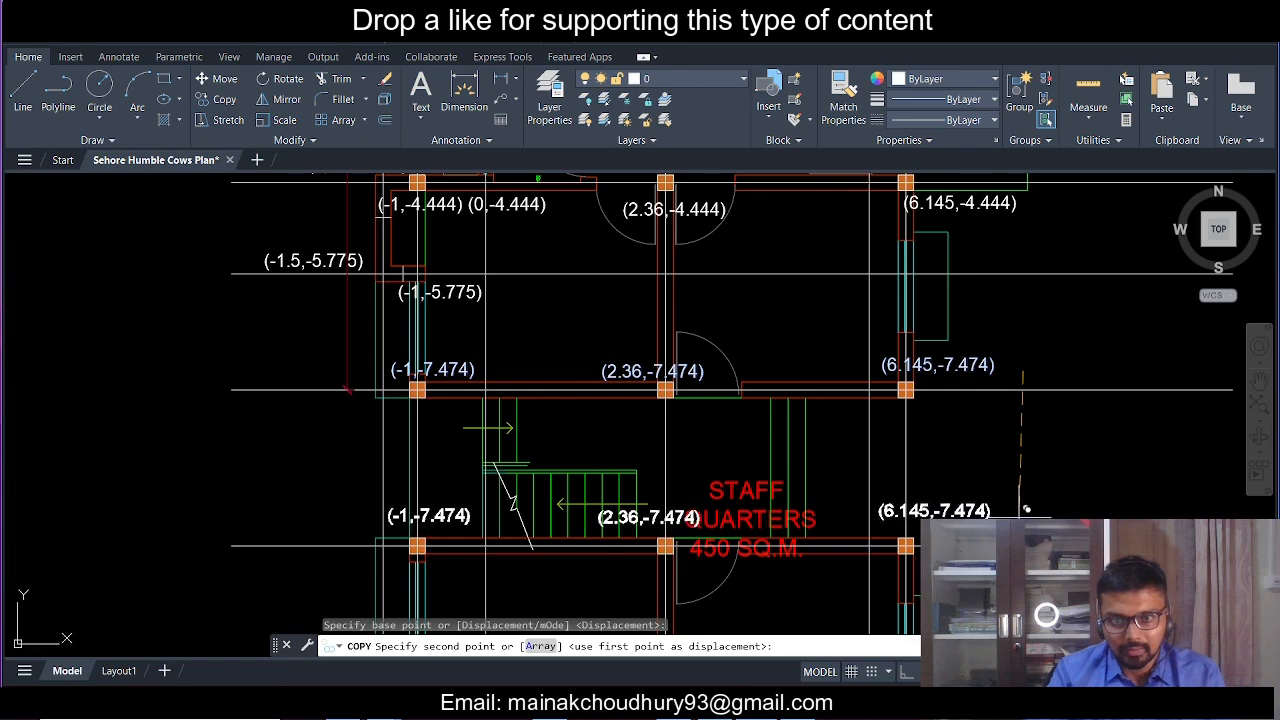
click(1022, 518)
key(Escape)
- Stretch the lower end of the vertical dimension down to the horizontal centreline of the column row below the staircase
drag(347, 351, 308, 334)
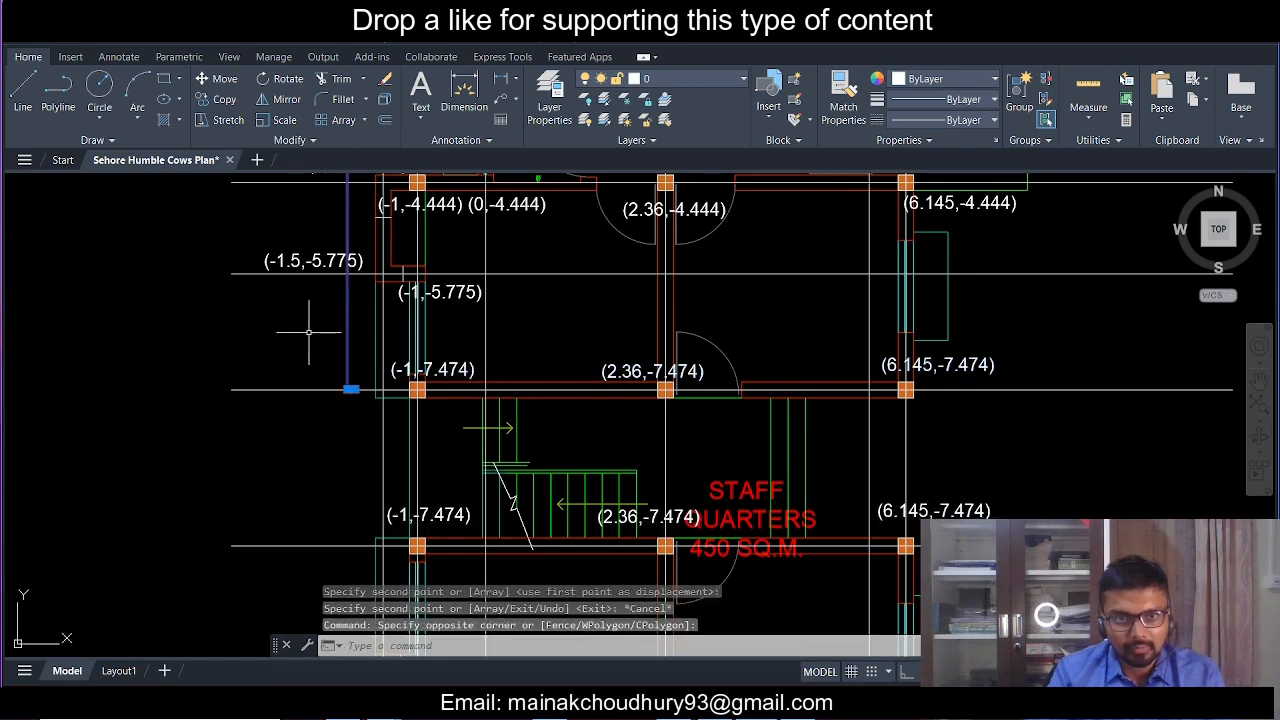
click(350, 389)
key(Escape)
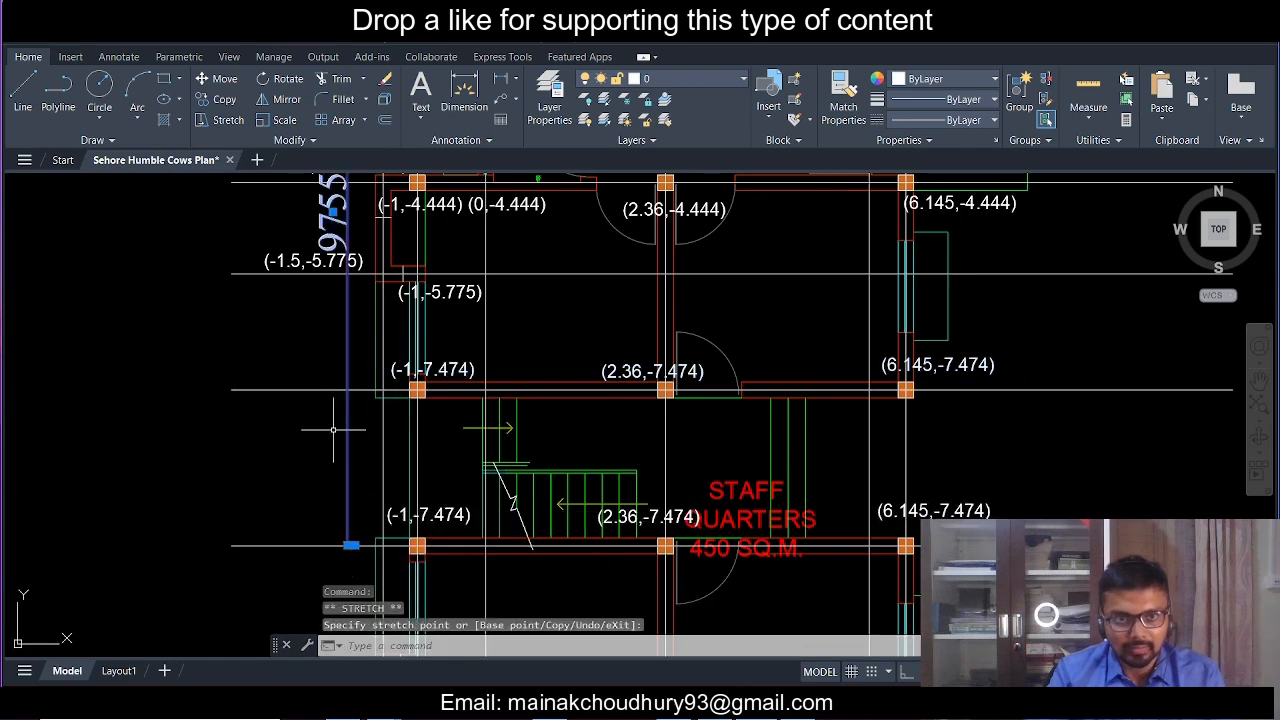
- Change the copied (-1,-7.474) label on the column row below the staircase to read (-1,-9.755)
scroll(440, 530, up, 2)
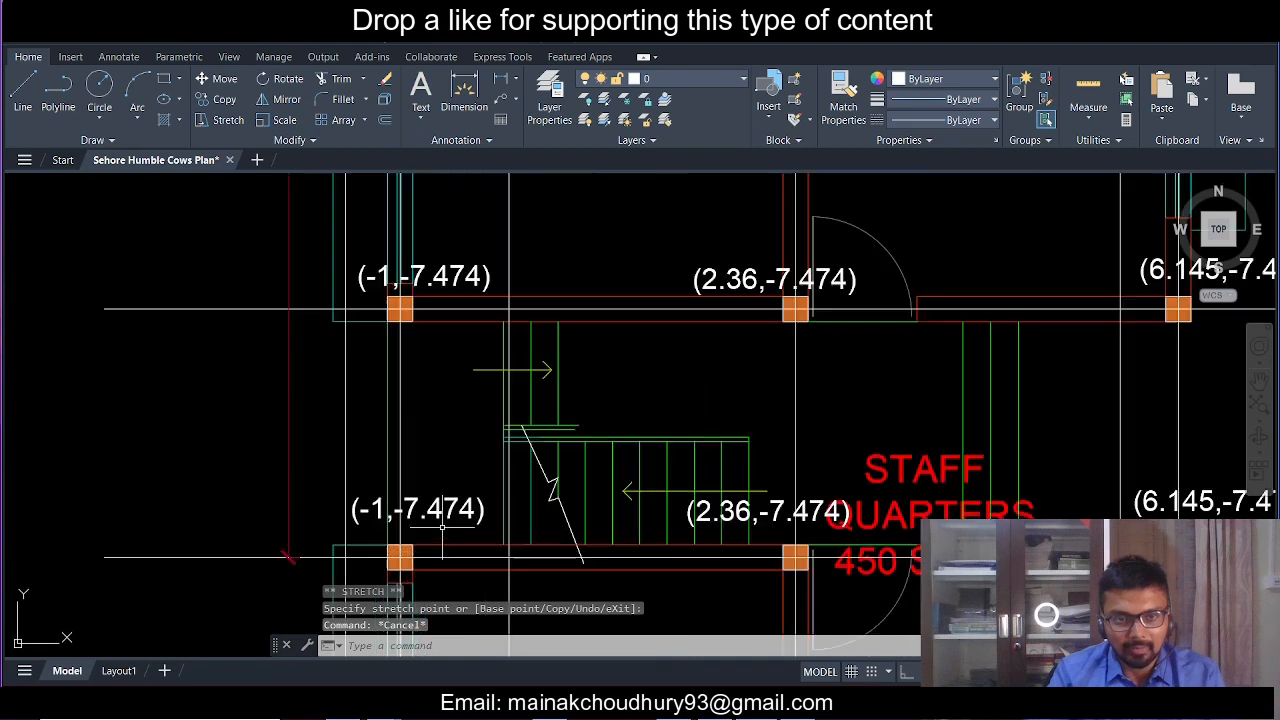
double_click(421, 510)
scroll(421, 510, up, 4)
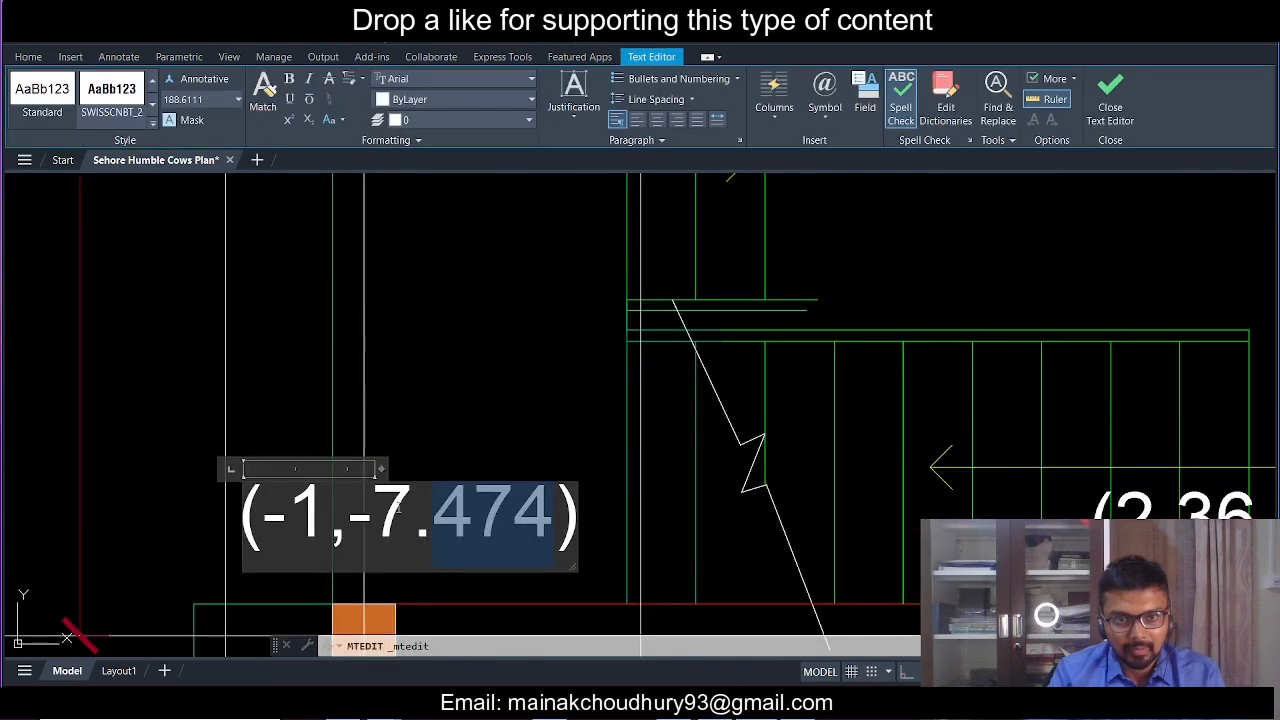
click(381, 508)
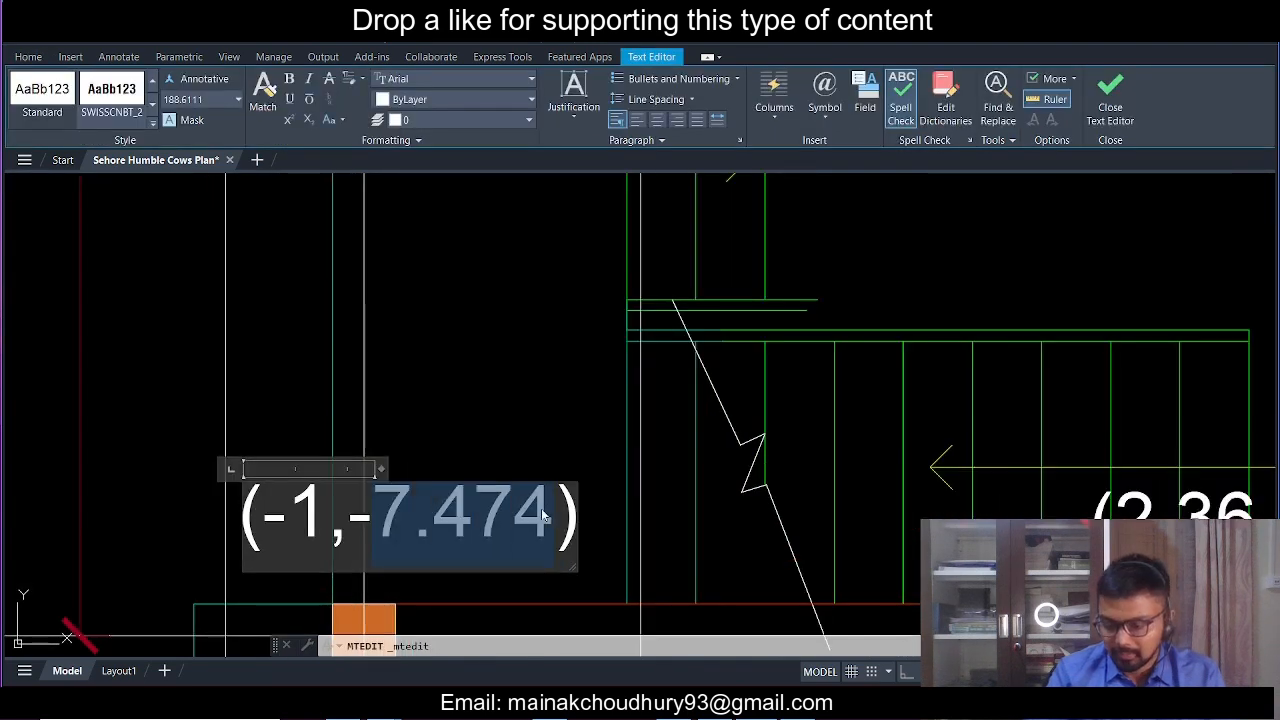
text(9.755)
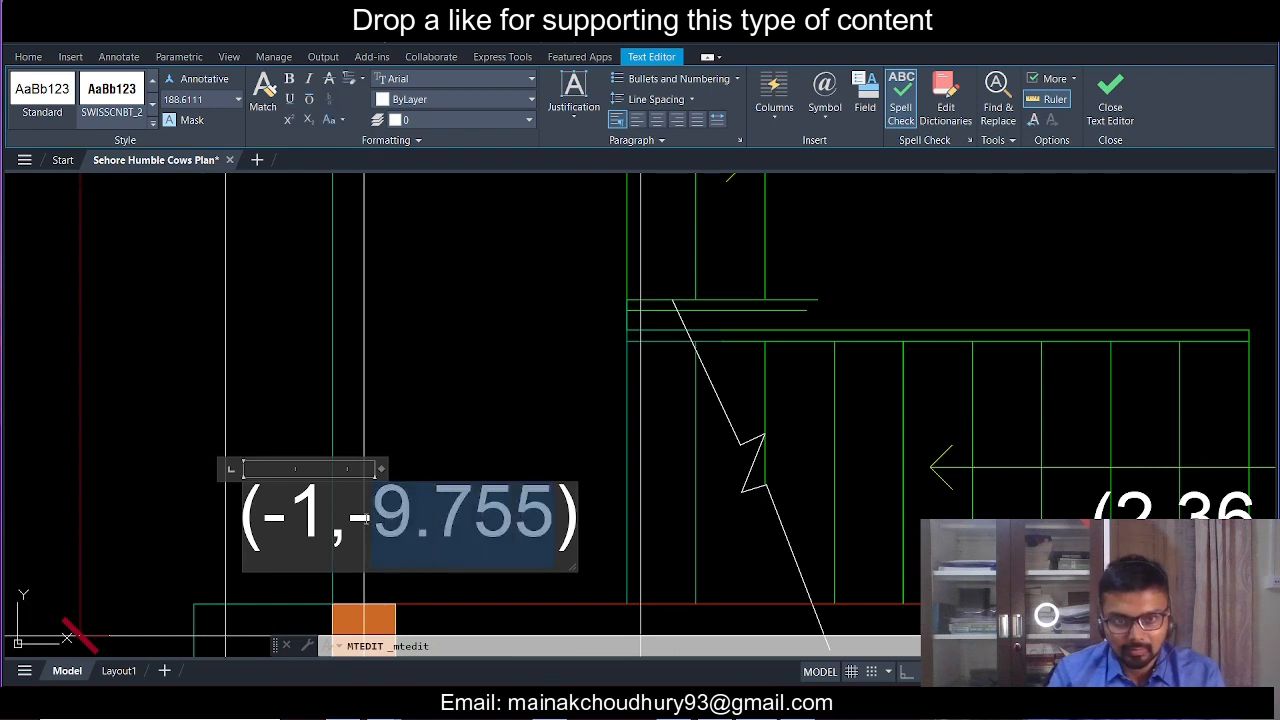
click(357, 440)
- Change the copied (2.36,-7.474) label beside the STAFF QUARTERS text to read (2.36,-9.755)
scroll(357, 457, down, 4)
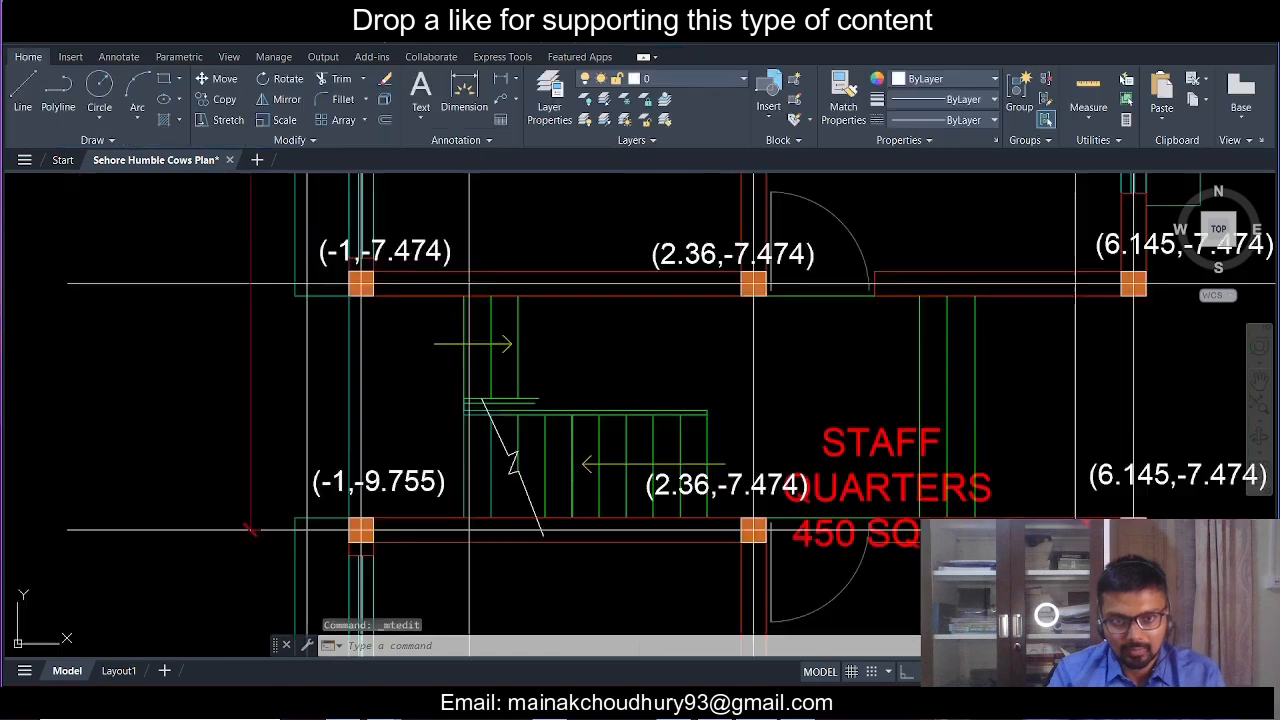
middle_drag(687, 480, 505, 486)
scroll(505, 489, up, 2)
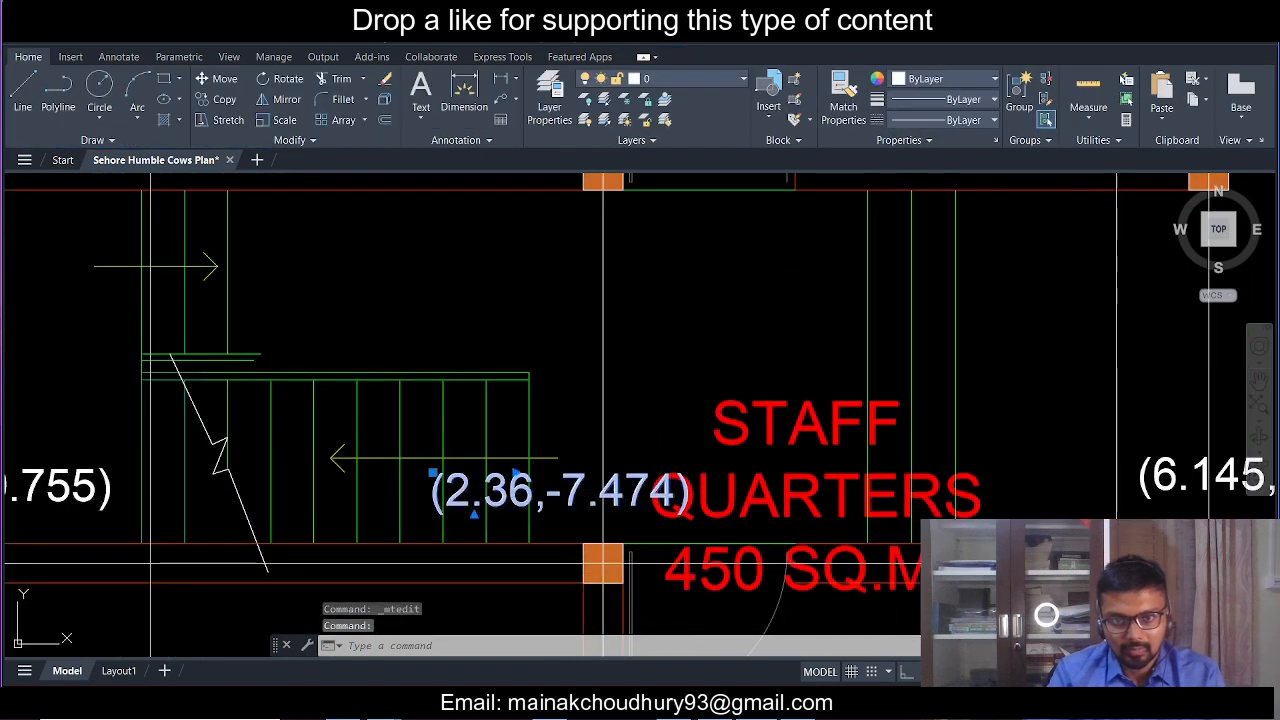
double_click(556, 498)
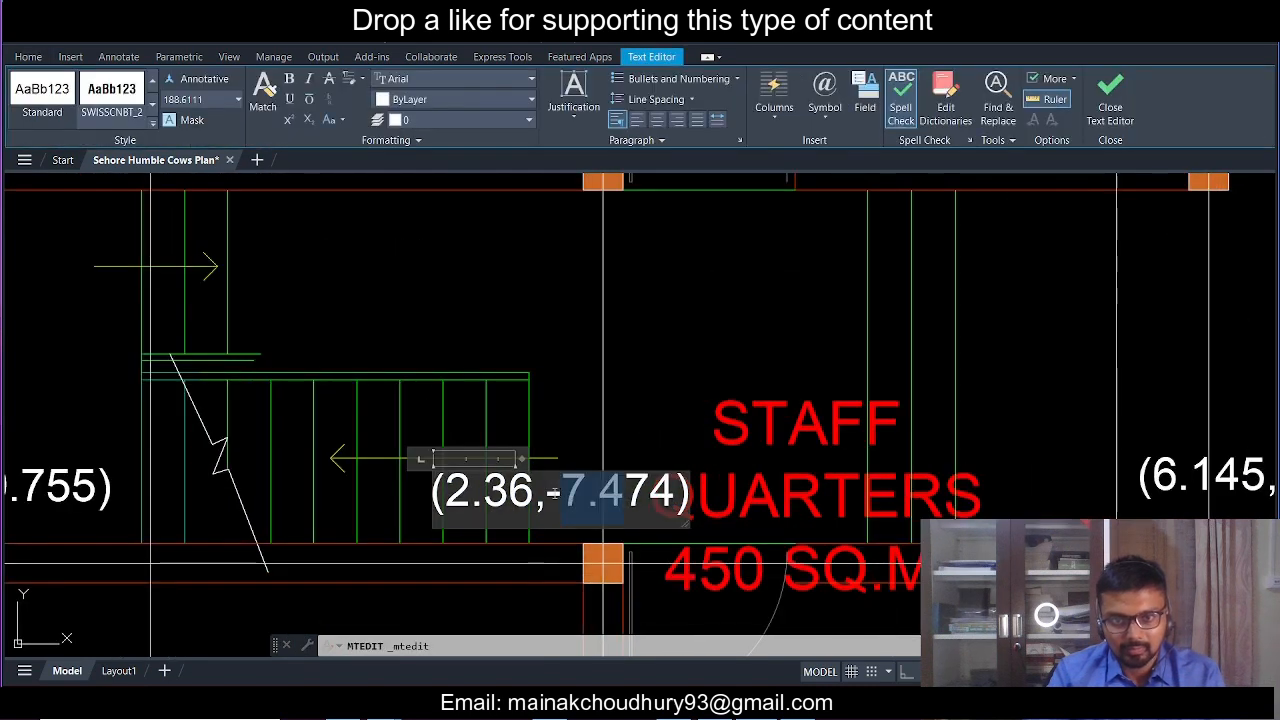
key(ctrl+v)
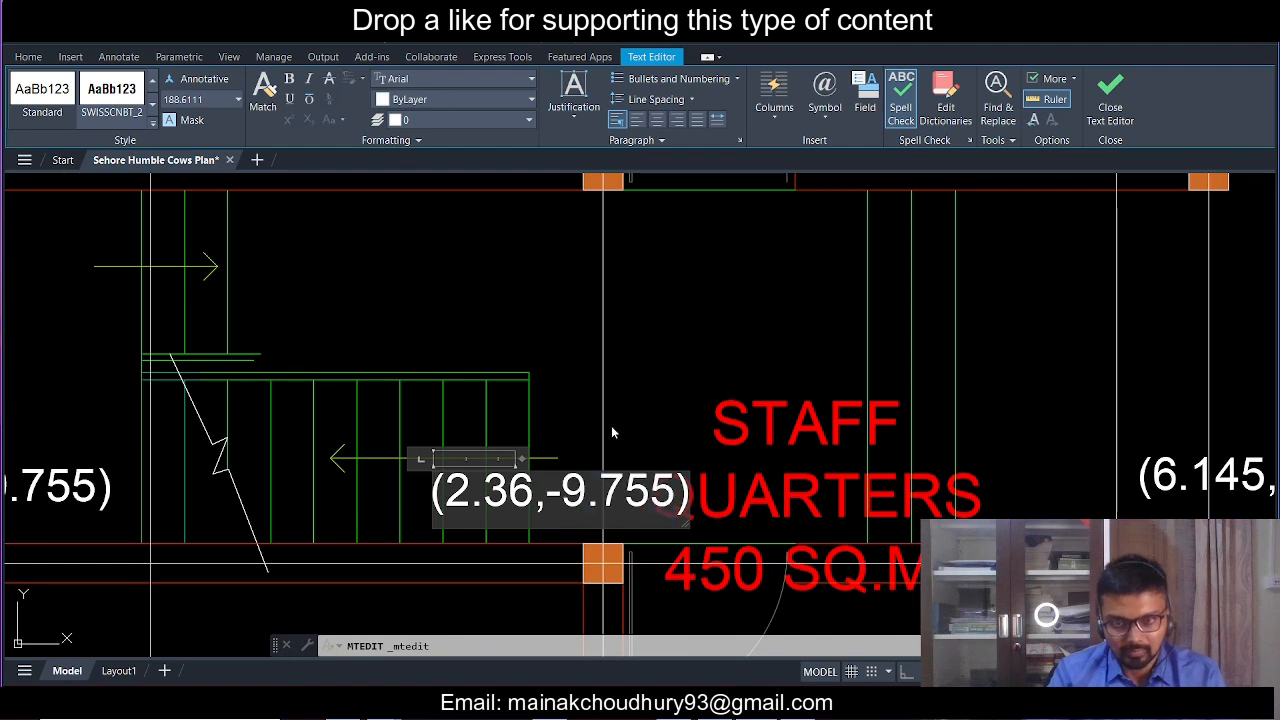
click(612, 431)
- Change the copied (6.145,-7.474) label on the column row below the staircase to read (6.145,-9.755)
scroll(566, 449, down, 2)
middle_drag(815, 475, 582, 492)
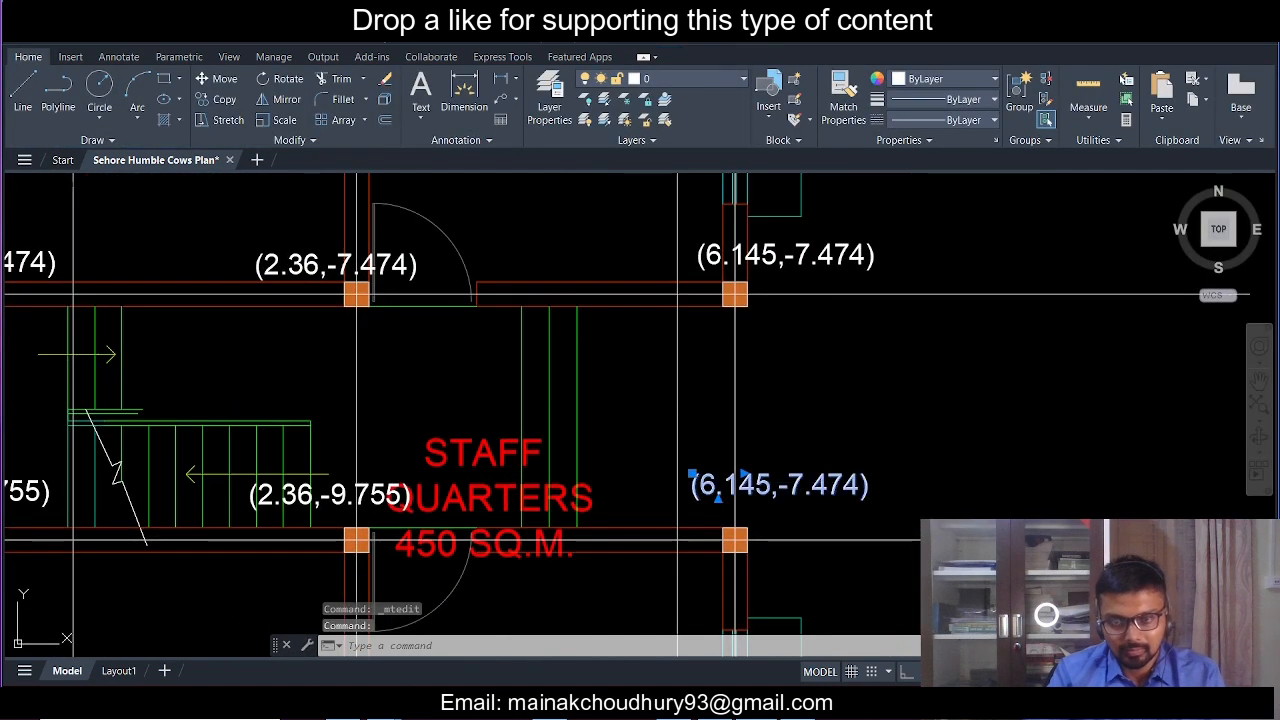
double_click(792, 485)
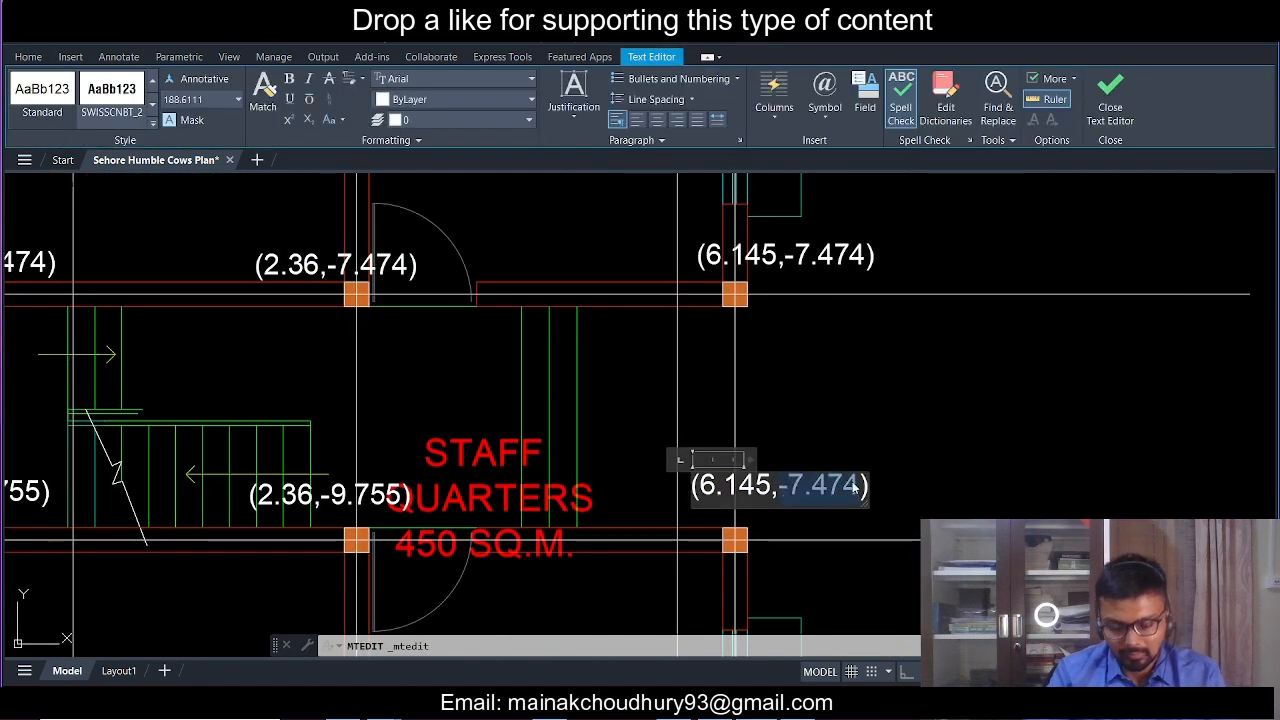
text(-9.755)
click(871, 409)
- Stretch the lower end of the vertical dimension to the horizontal centreline midway between the staircase column row and the next one below
scroll(871, 409, down, 3)
scroll(637, 490, up, 3)
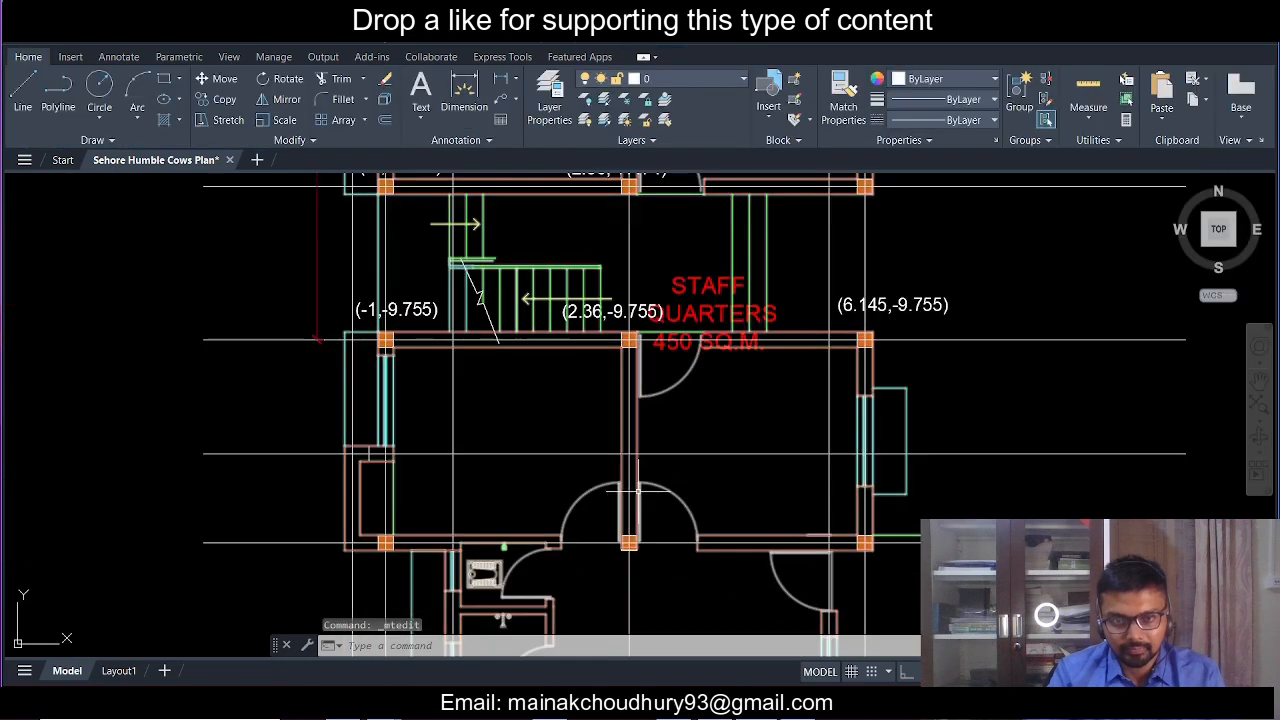
click(342, 317)
click(278, 299)
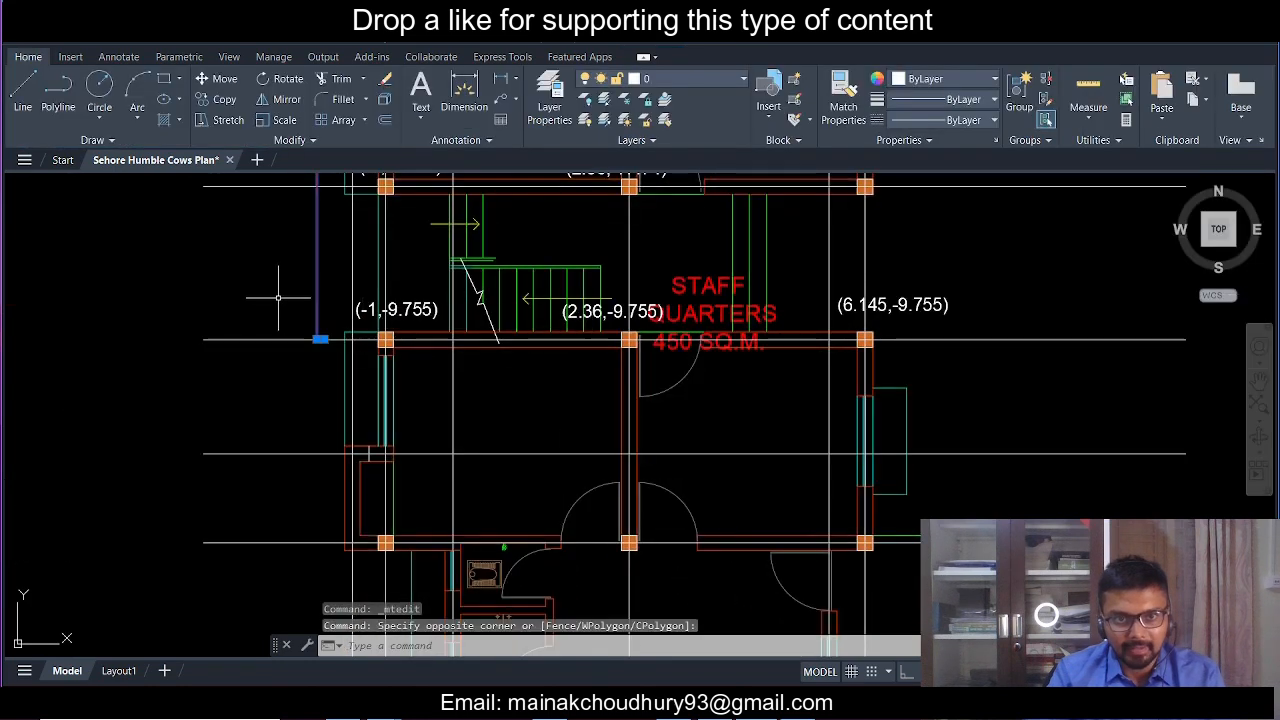
click(320, 340)
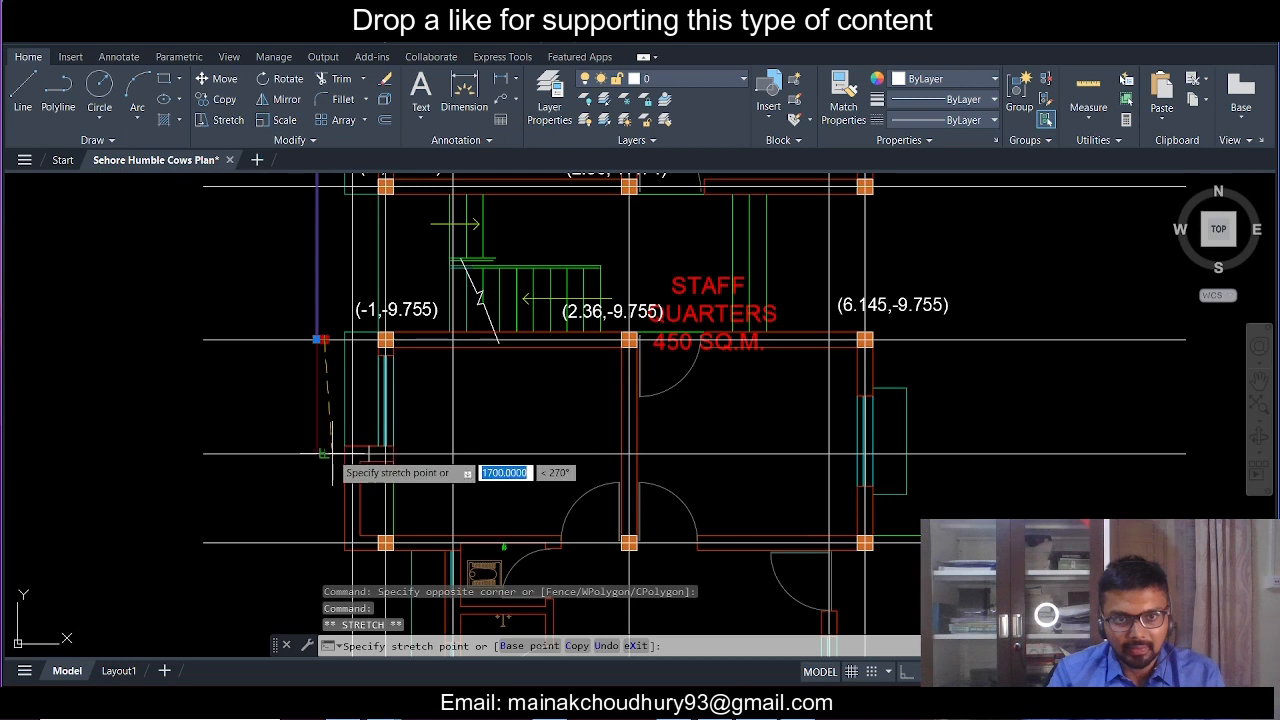
key(Escape)
- Copy the (-1.5,-5.775) and (-1,-5.775) labels down to the horizontal centreline where the vertical dimension now ends
middle_drag(484, 300, 519, 545)
mouse_move(465, 580)
middle_down()
mouse_move(452, 400)
mouse_move(470, 552)
middle_up()
middle_drag(439, 384, 463, 465)
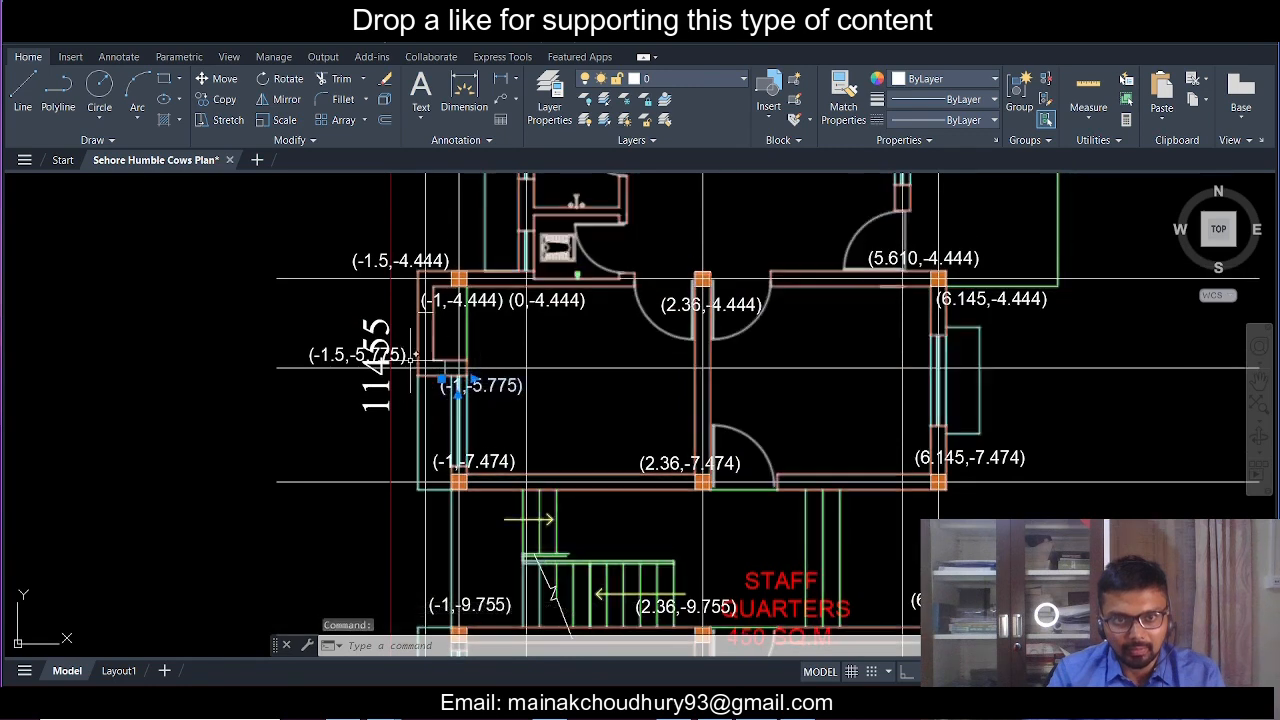
click(305, 353)
click(292, 355)
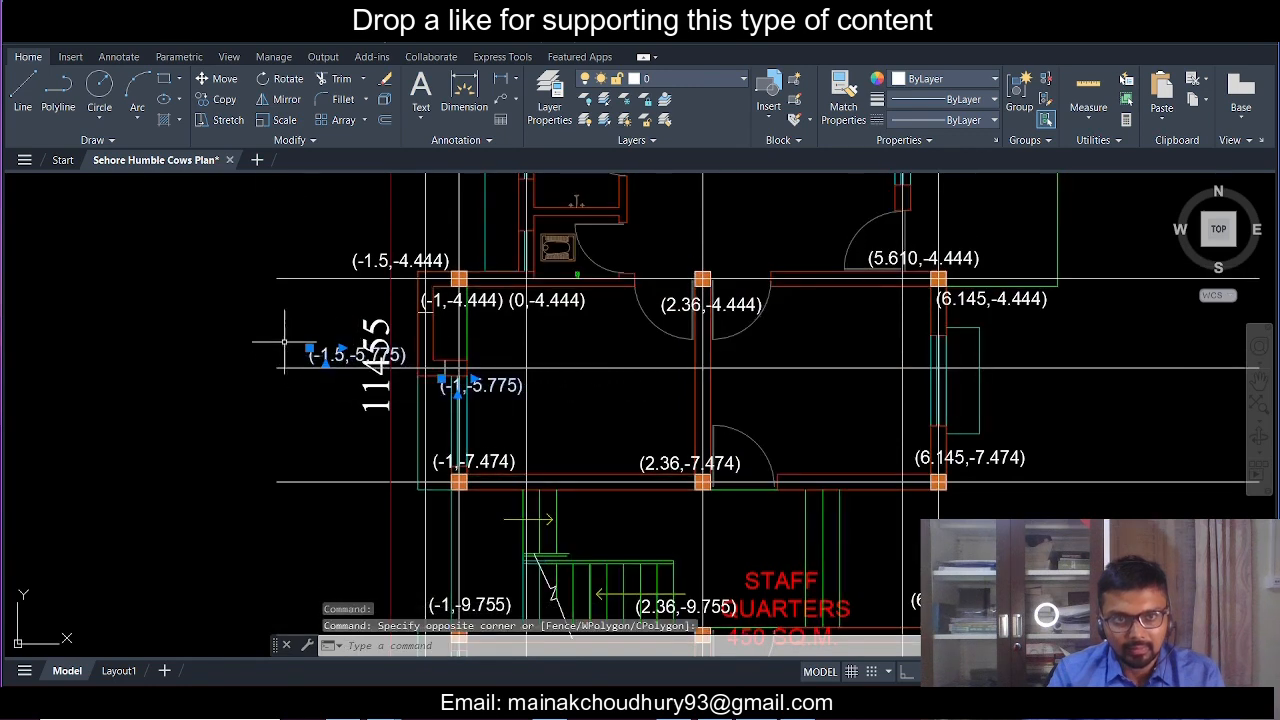
click(222, 100)
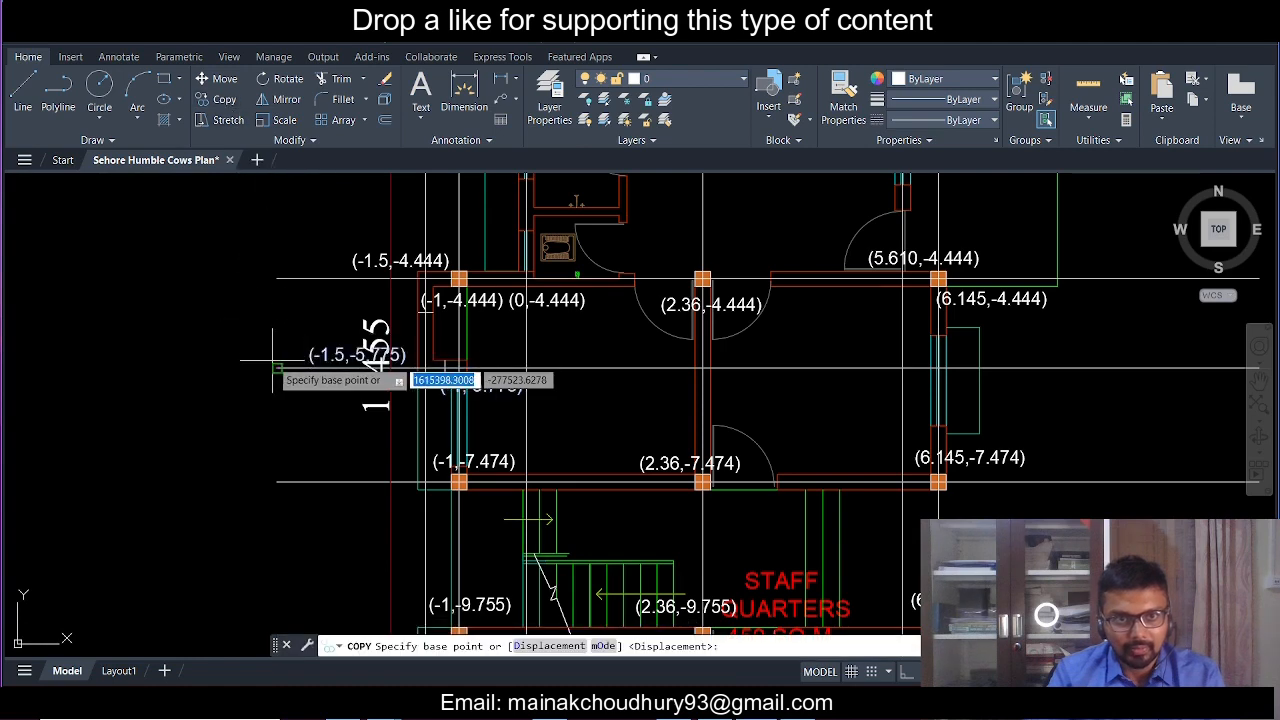
click(309, 352)
scroll(305, 404, down, 4)
scroll(287, 549, up, 4)
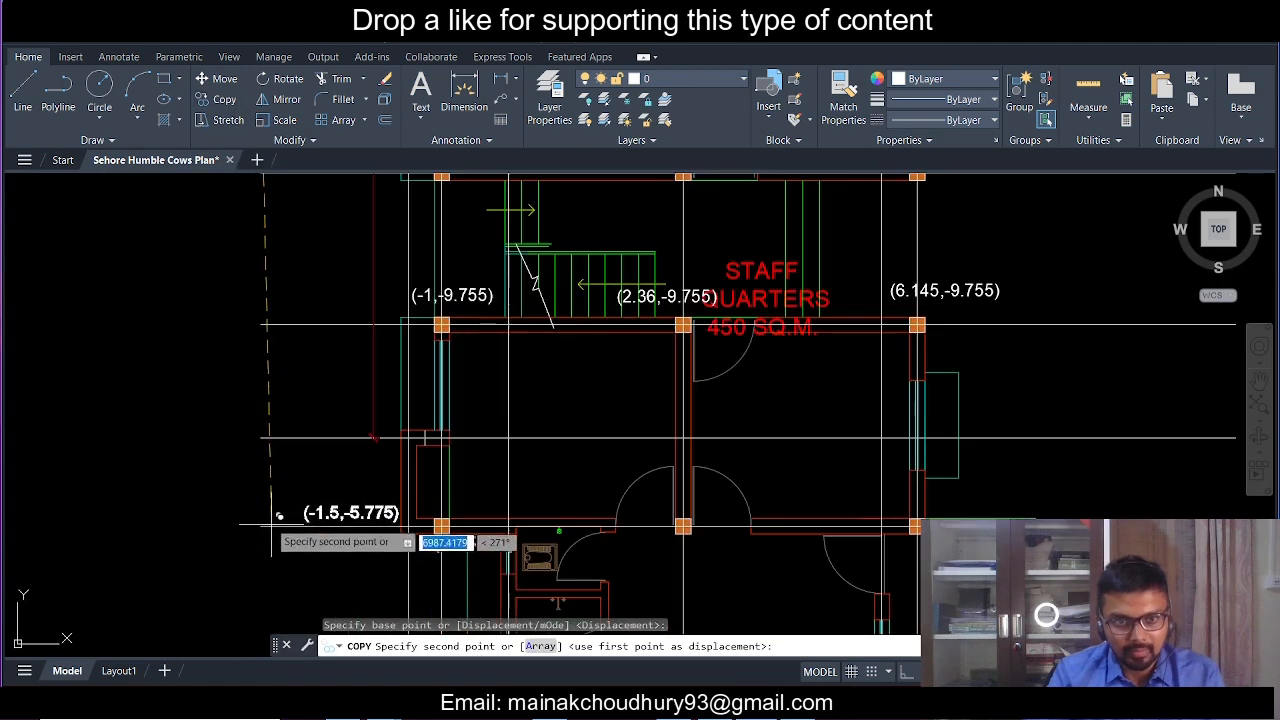
click(441, 438)
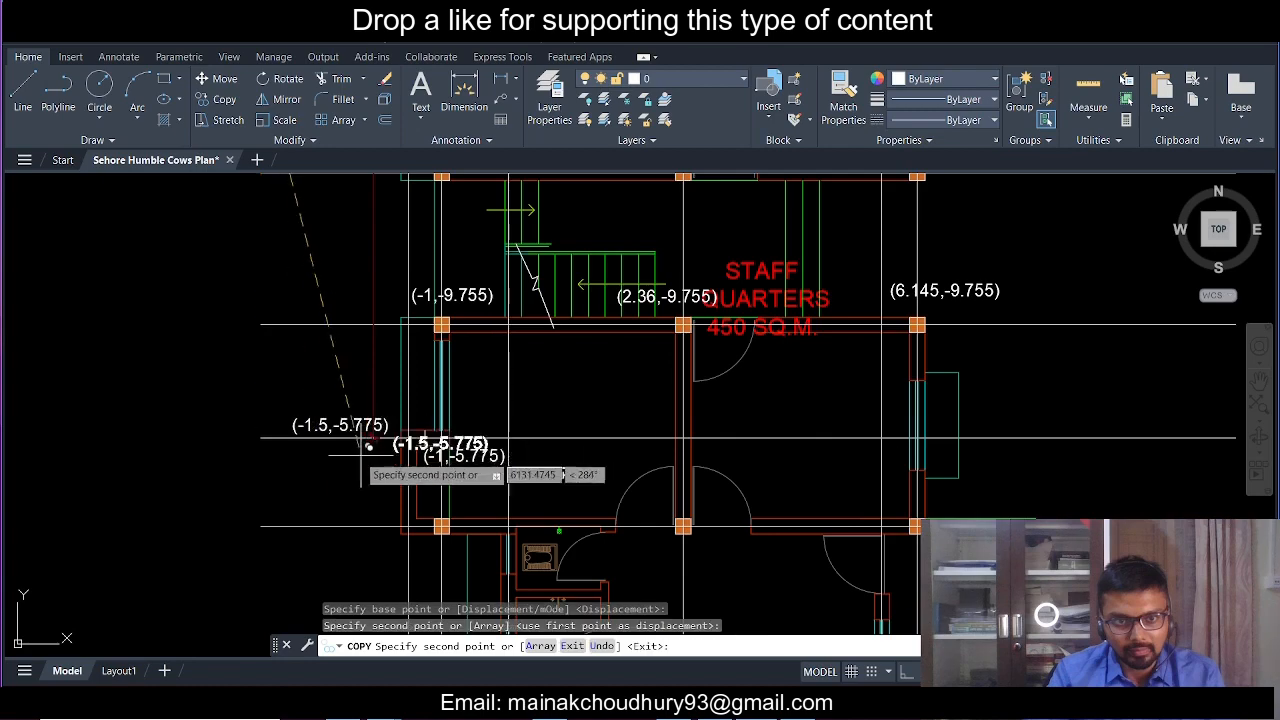
key(Escape)
- Change the copied (-1.5,-5.775) label beside the vertical dimension's lower end to read (-1.5,-11.455)
scroll(383, 465, down, 2)
scroll(385, 468, up, 2)
mouse_move(433, 510)
middle_down()
mouse_move(410, 467)
mouse_move(423, 578)
middle_up()
mouse_move(402, 357)
middle_down()
mouse_move(415, 472)
mouse_move(405, 369)
middle_up()
scroll(371, 430, up, 2)
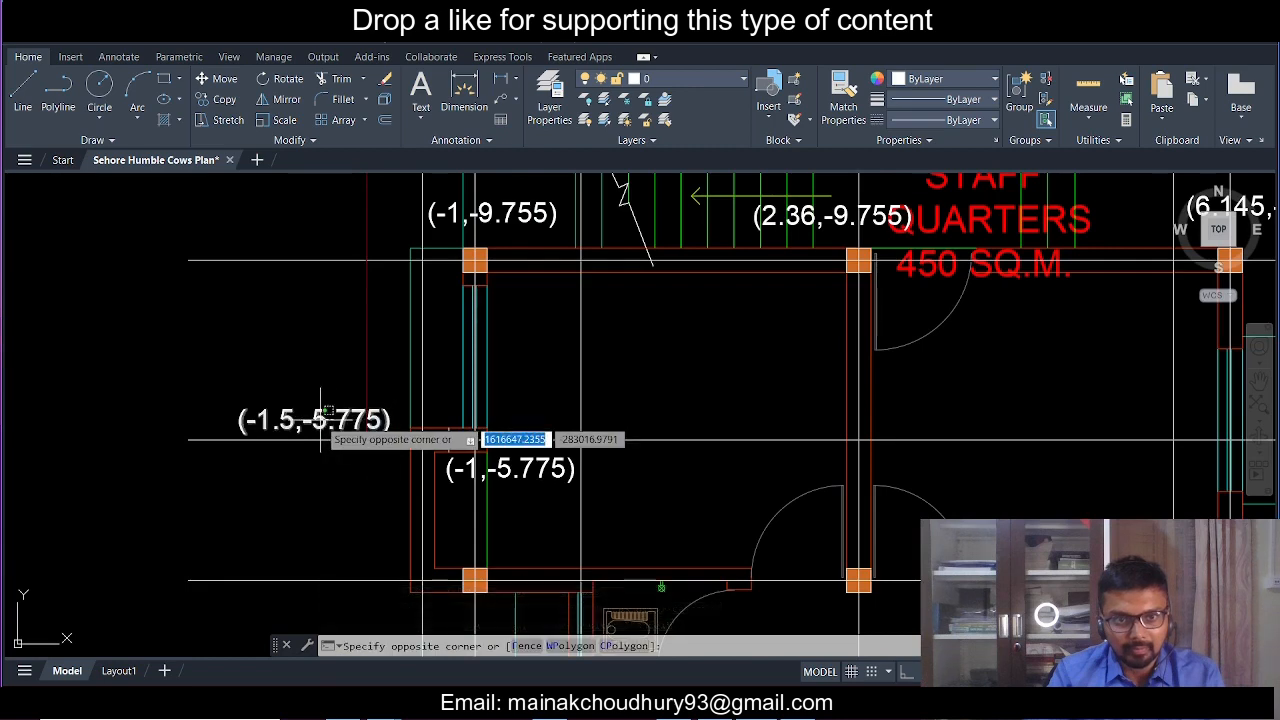
double_click(245, 419)
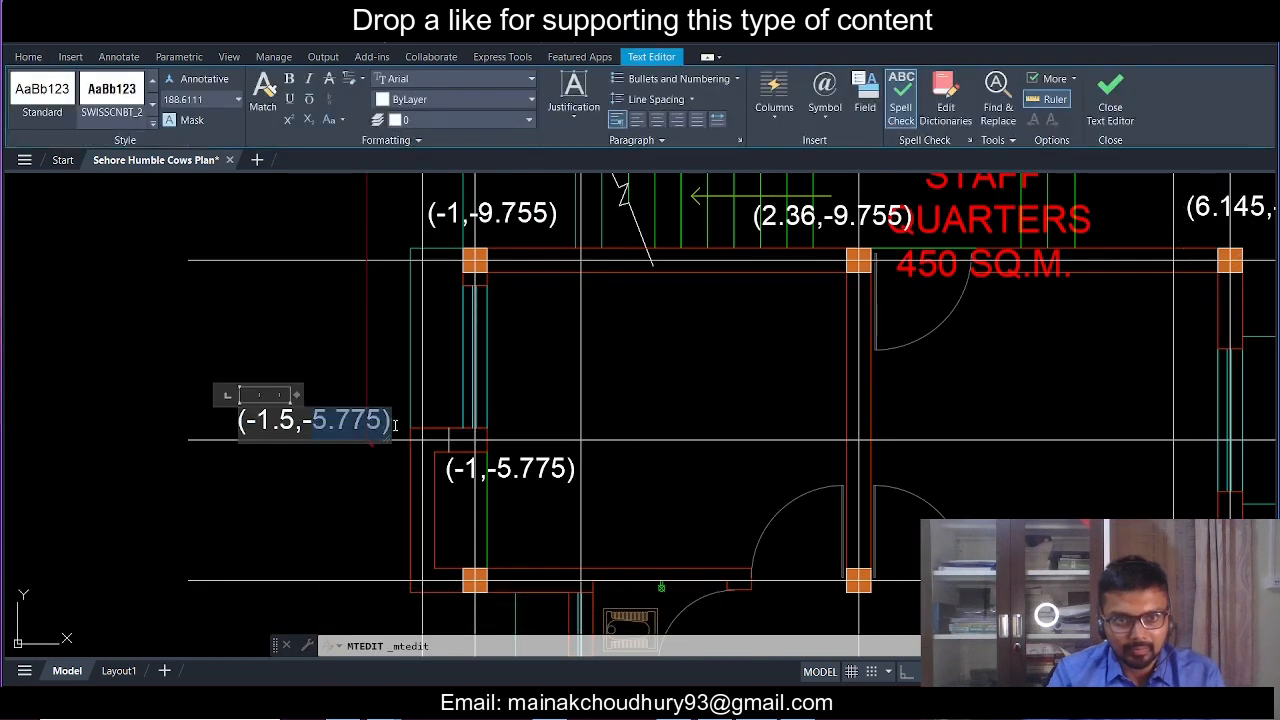
text(11.4)
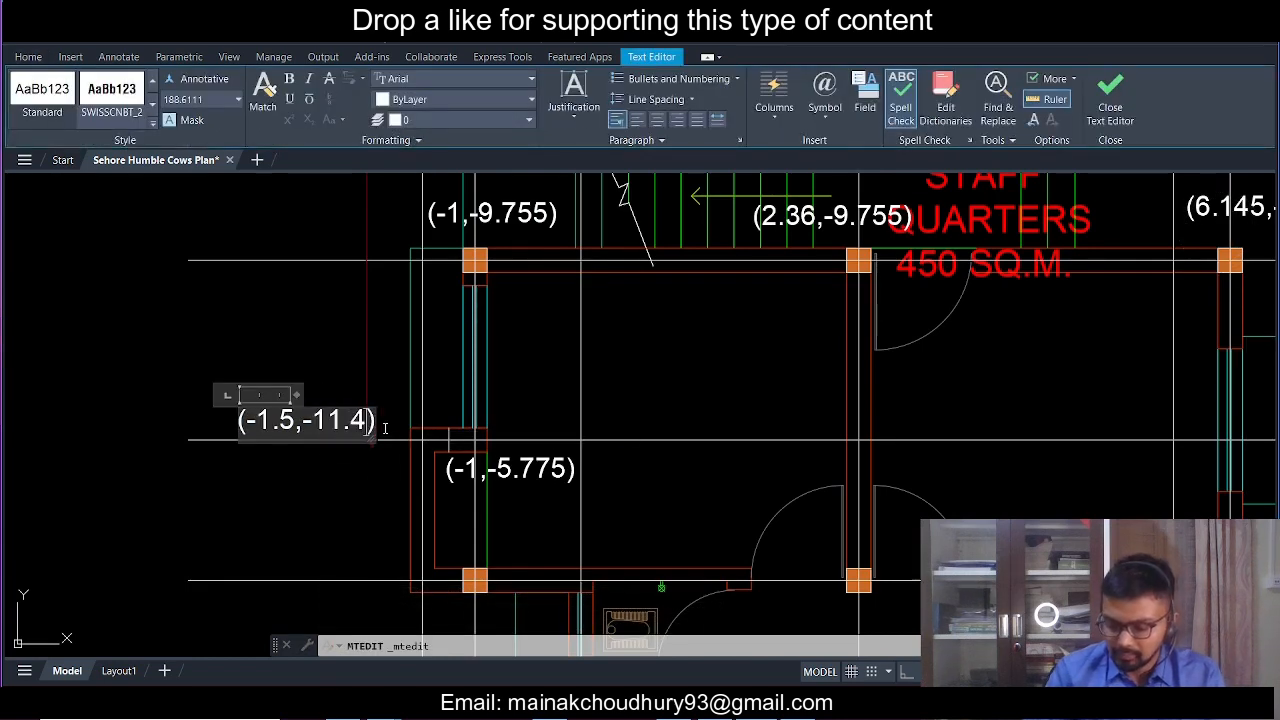
text(55)
click(385, 479)
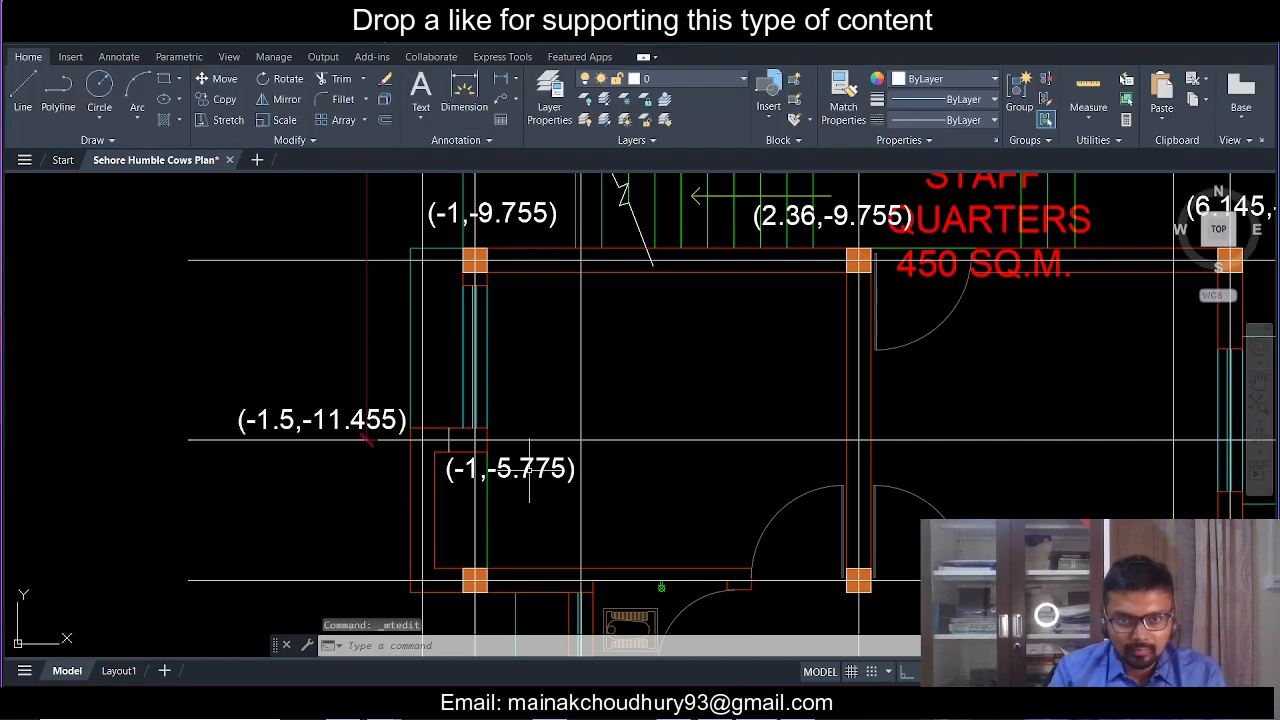
- Reuse the -11.455 value to change the copied (-1,-5.775) label to read (-1,-11.455)
double_click(352, 422)
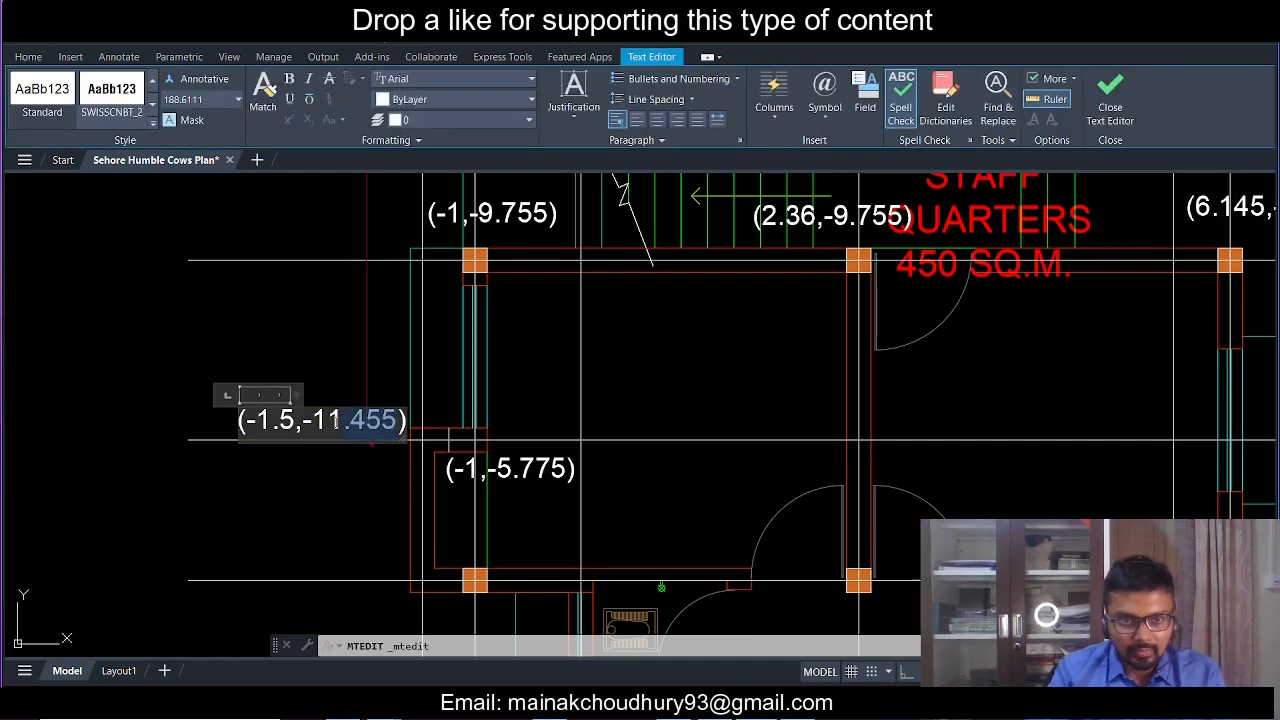
click(536, 494)
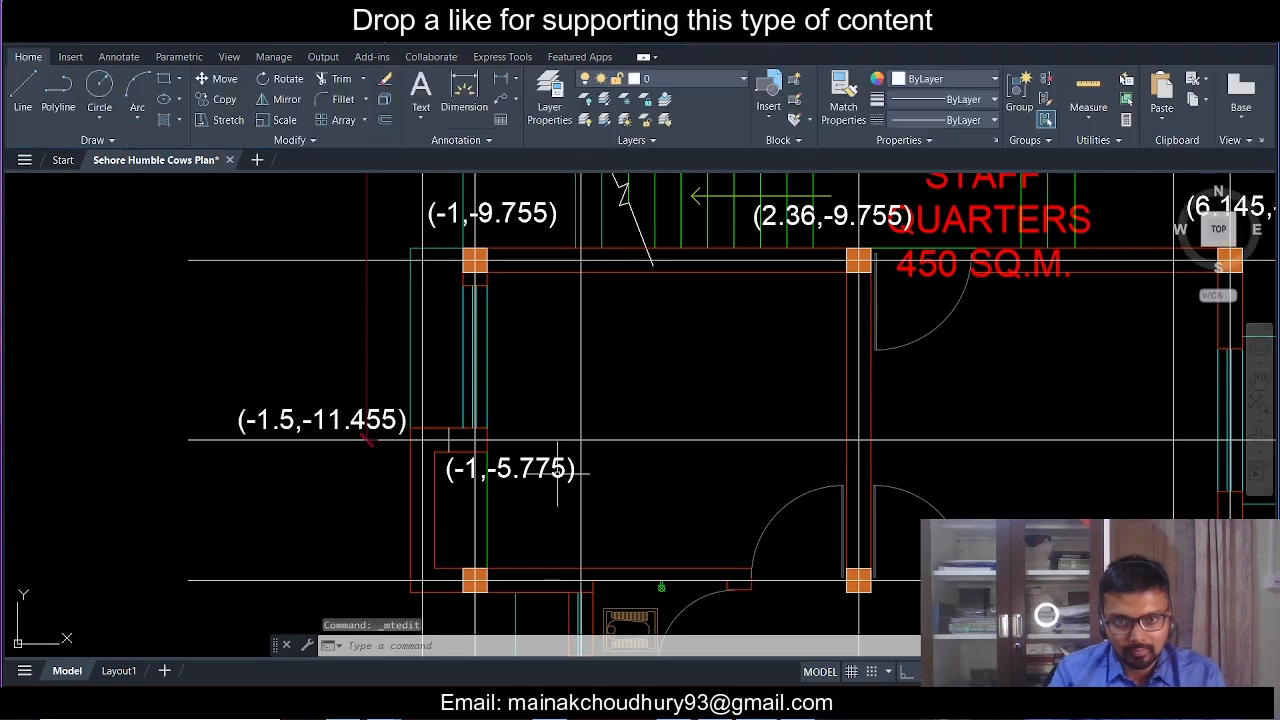
double_click(491, 472)
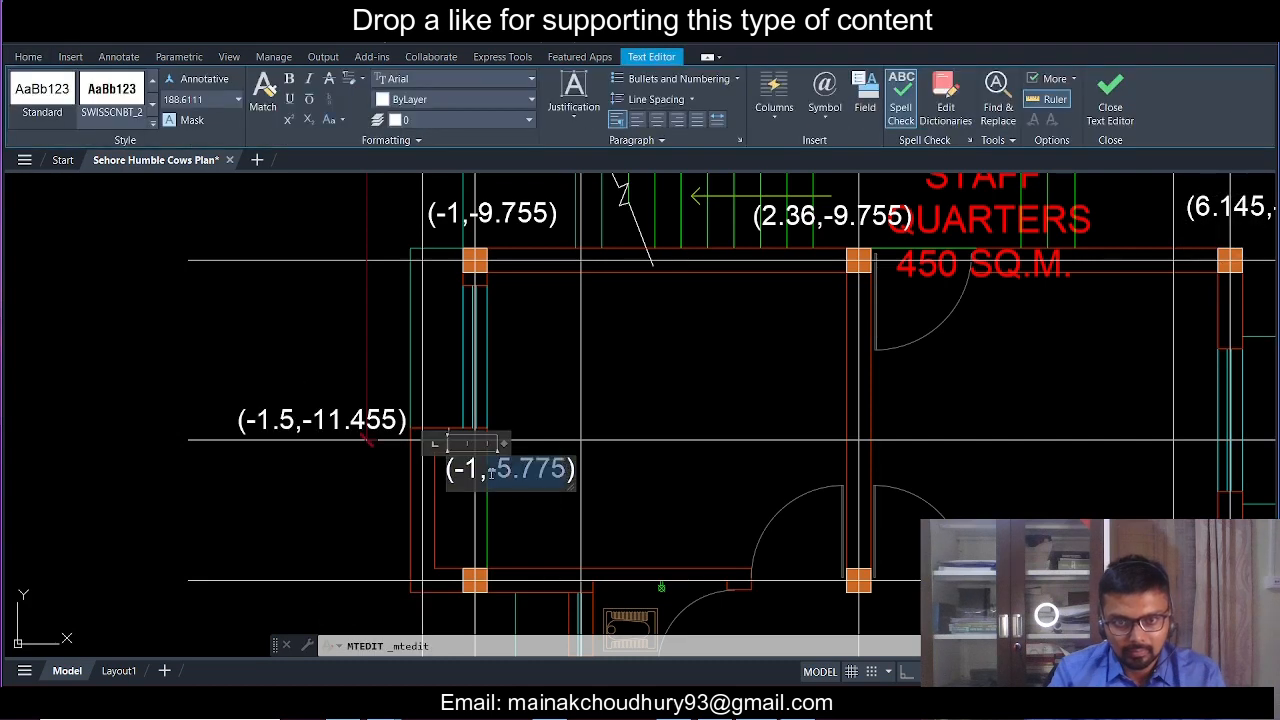
text(11.455)
click(571, 528)
- Copy the (-1.5,-11.455) and (-1,-11.455) labels down to the horizontal centreline of the next column row, beside the toilet
scroll(571, 528, up, 2)
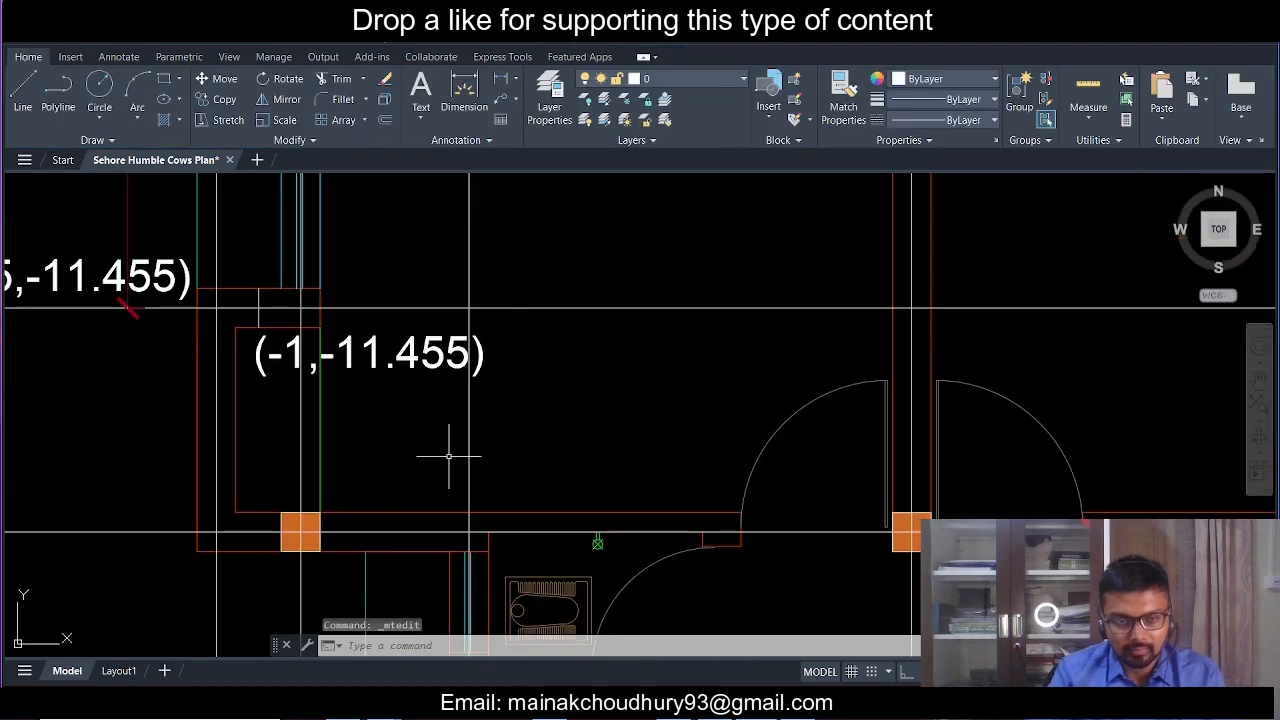
scroll(445, 450, down, 2)
middle_drag(440, 450, 402, 493)
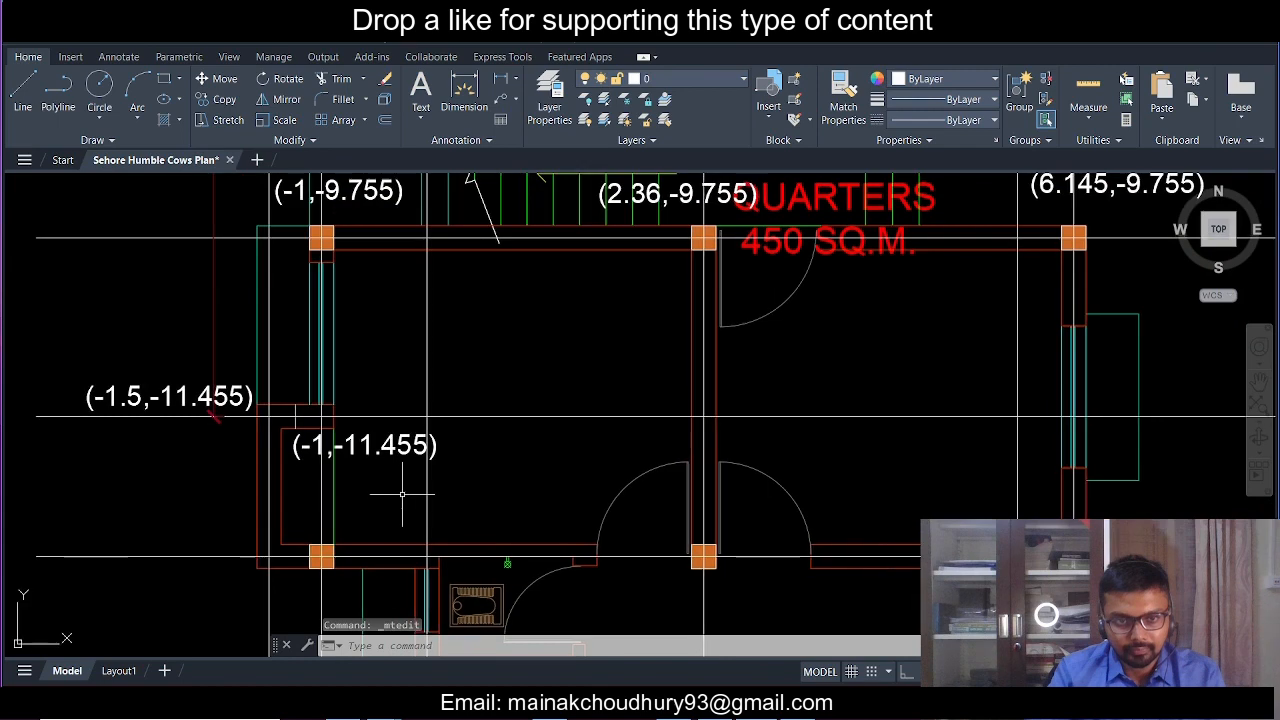
click(187, 393)
click(169, 391)
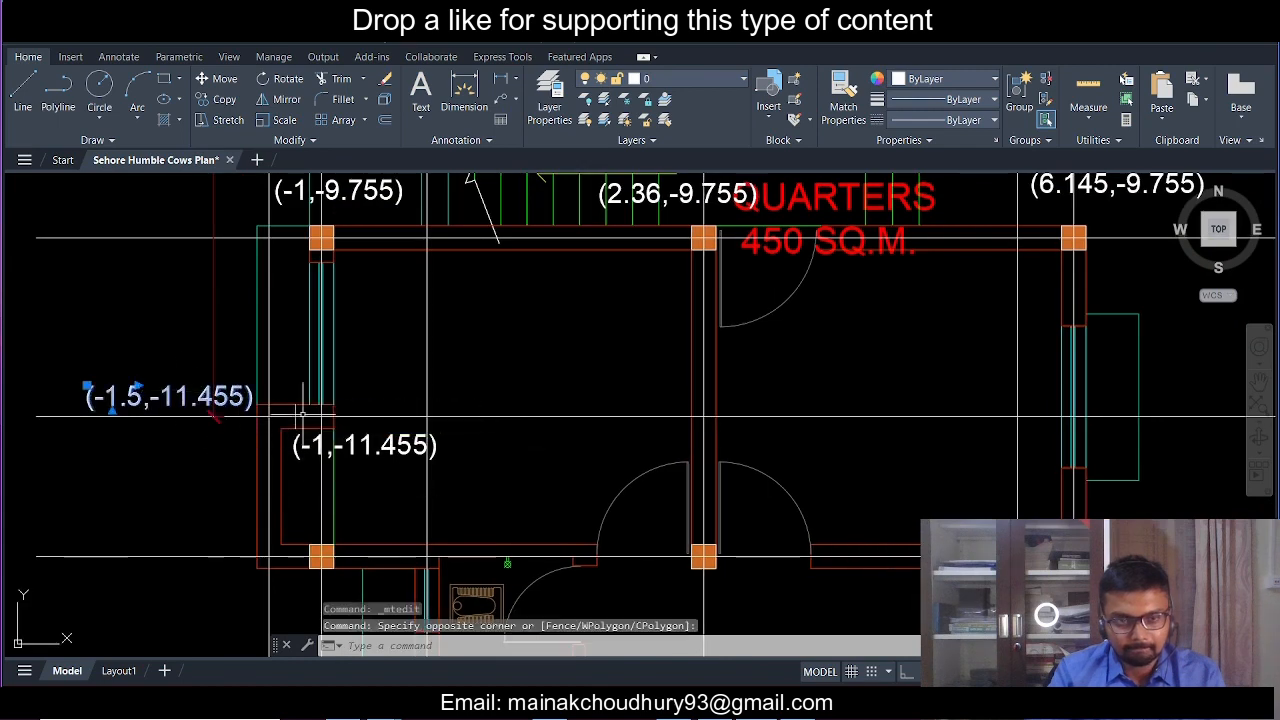
click(398, 452)
click(358, 407)
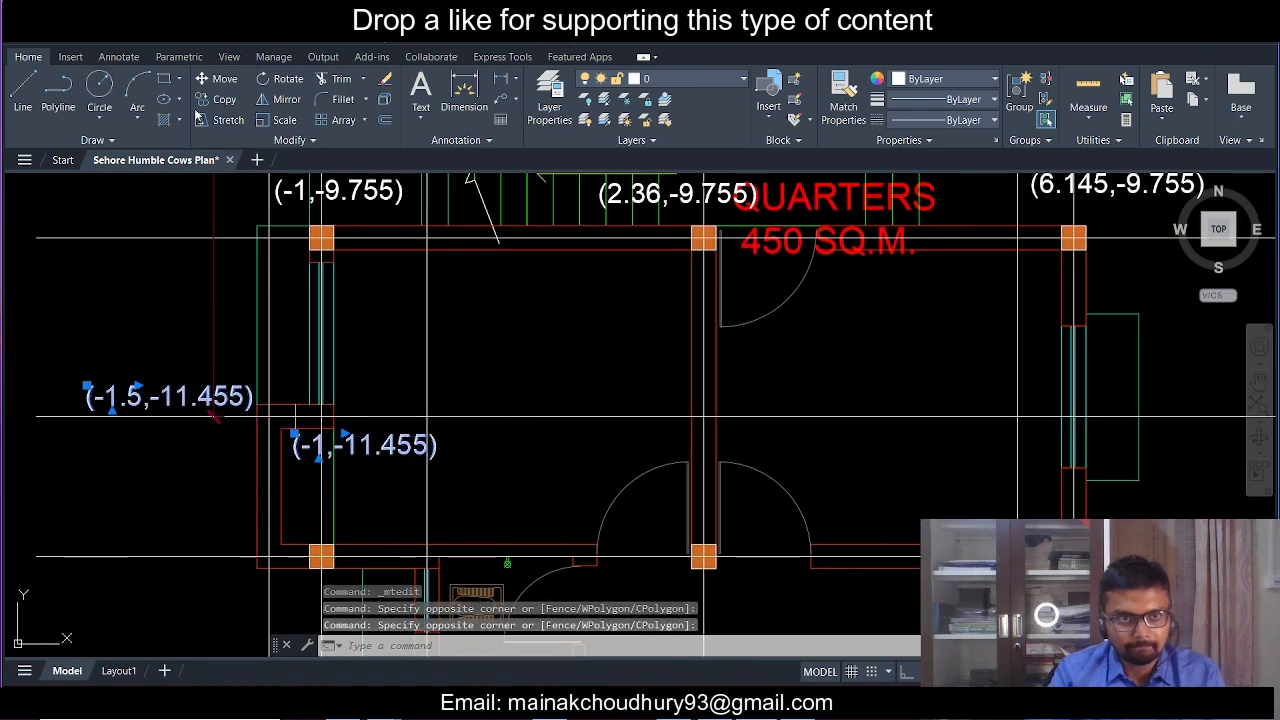
click(214, 94)
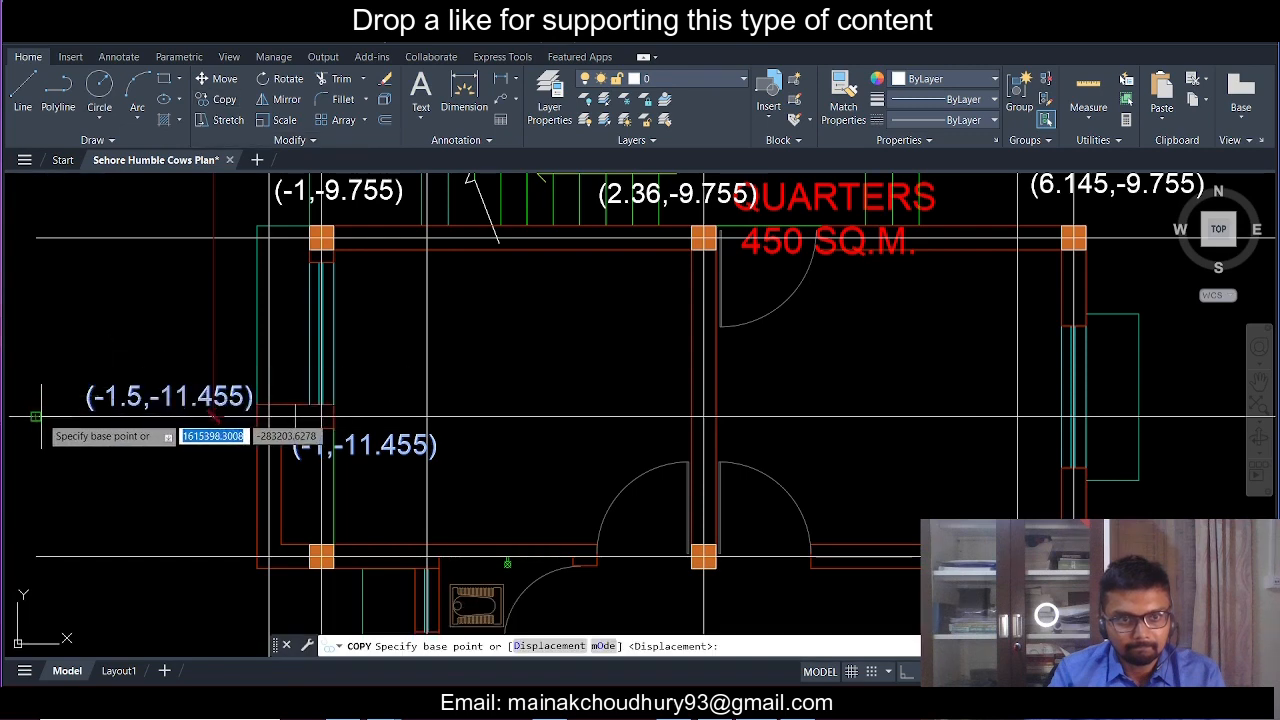
click(37, 416)
click(37, 556)
key(Escape)
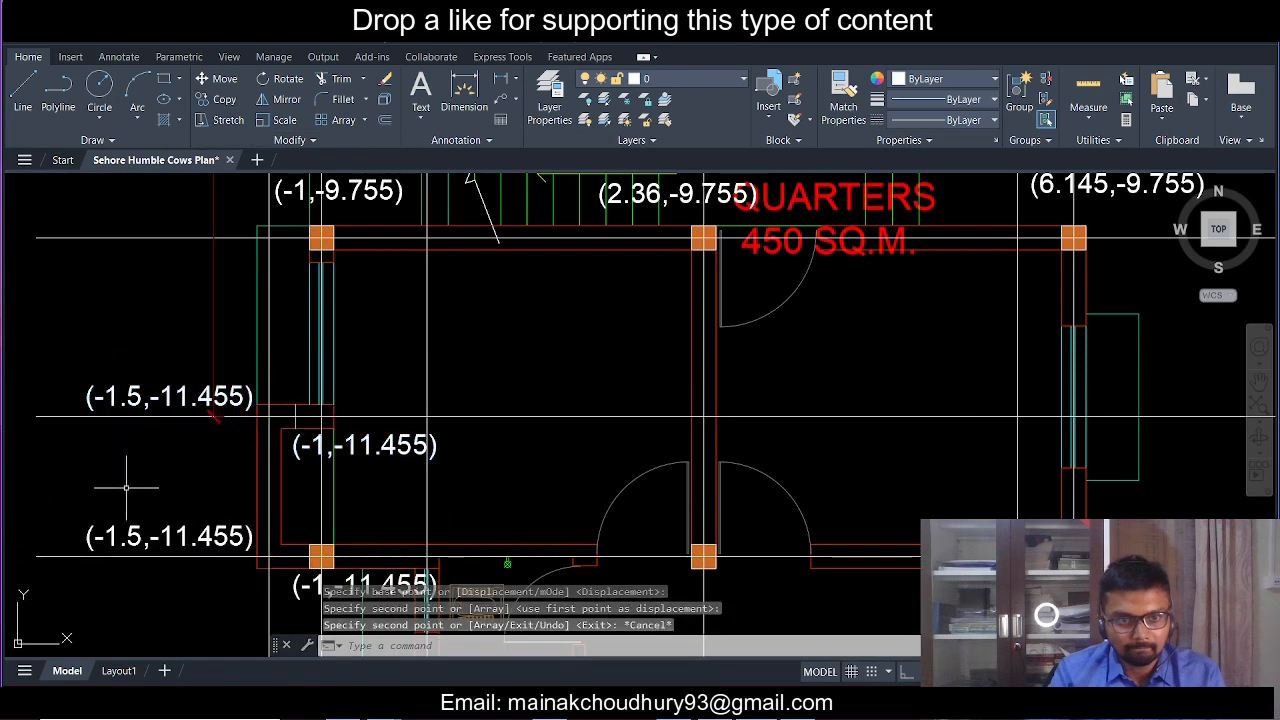
- Stretch the vertical dimension's lower end straight down to the centreline of the column row beside the toilet, with Ortho on
scroll(286, 457, down, 4)
scroll(263, 414, up, 2)
click(259, 424)
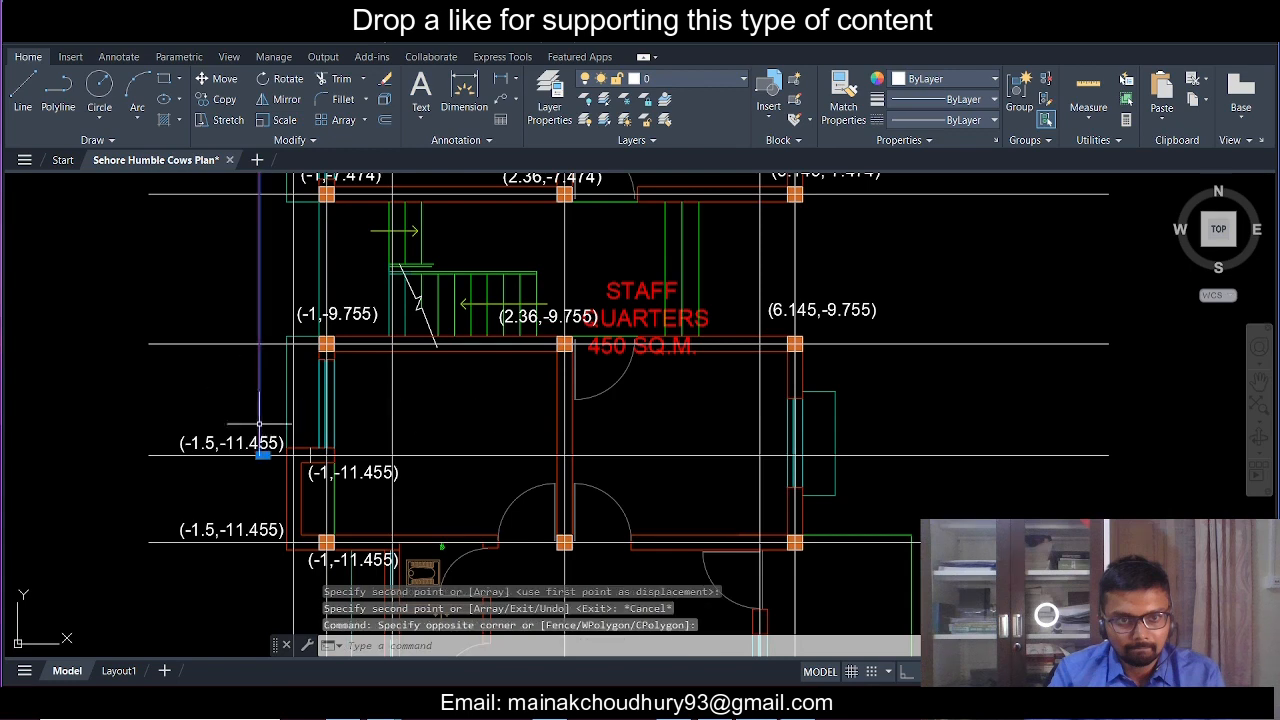
click(266, 457)
scroll(271, 560, up, 4)
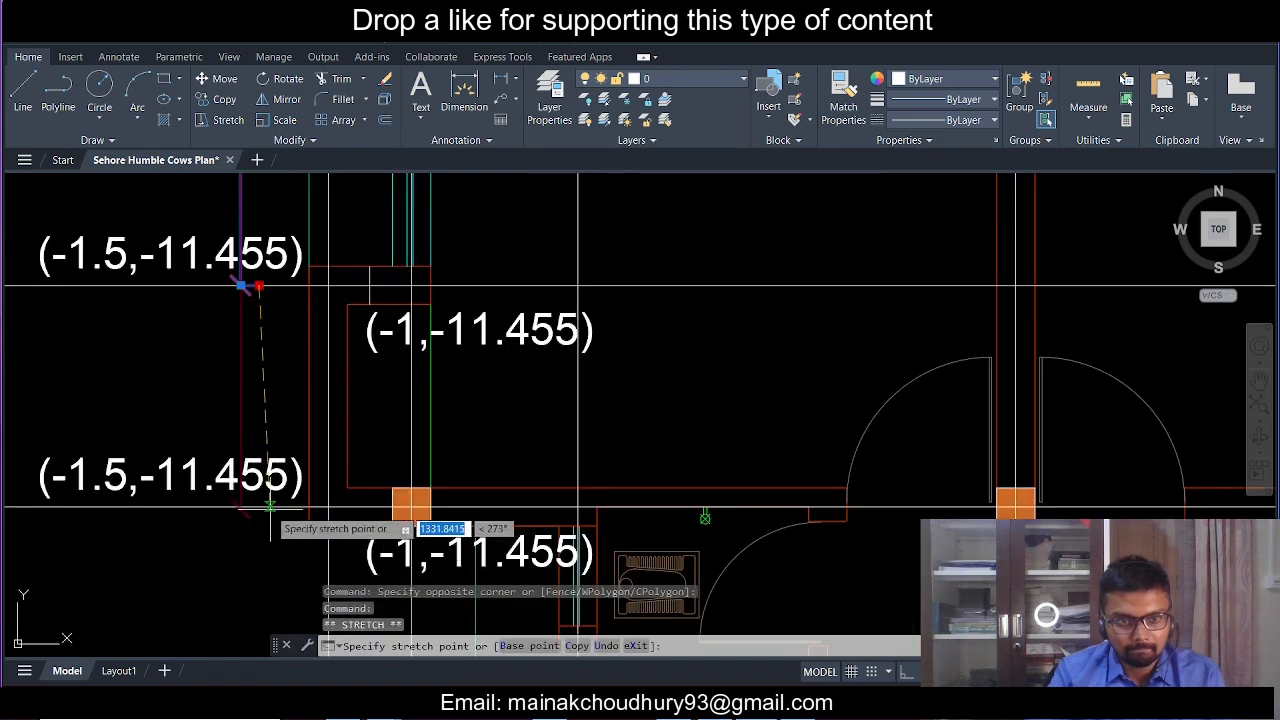
click(258, 287)
key(F8)
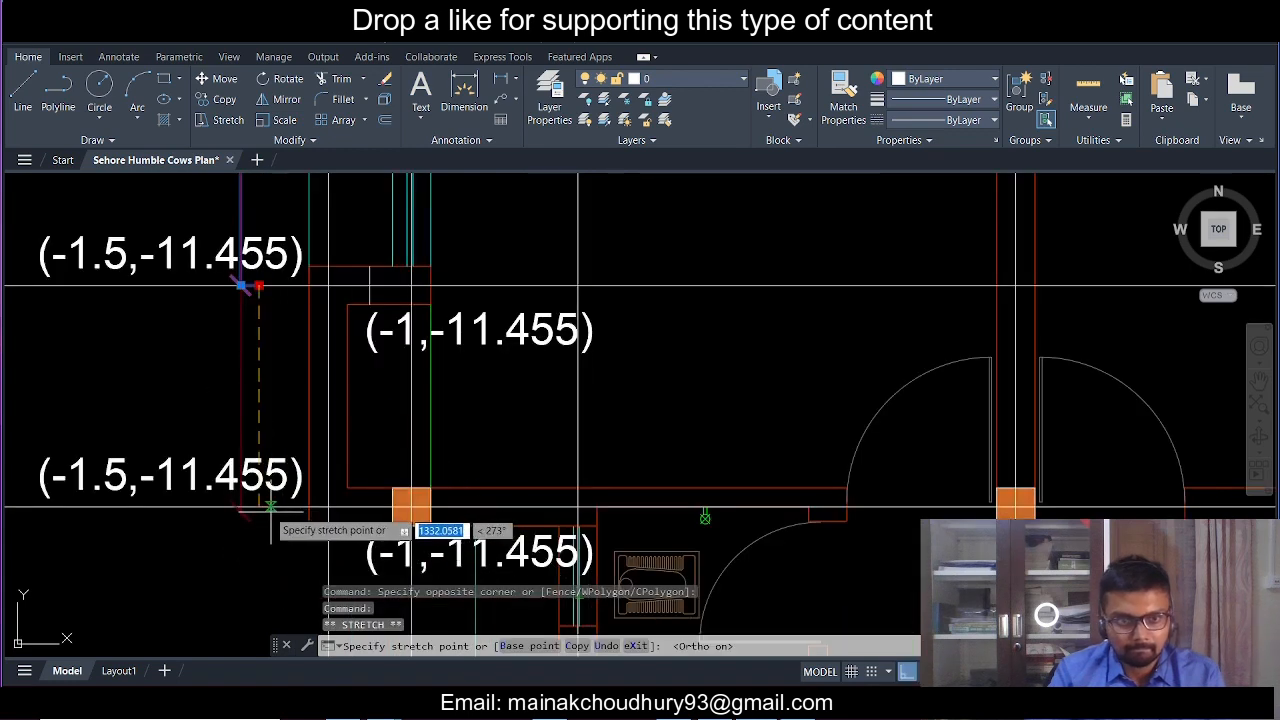
key(Escape)
- Change the copied (-1.5,-11.455) label on the column row beside the toilet to read (-1.5,-12.785)
scroll(251, 507, down, 2)
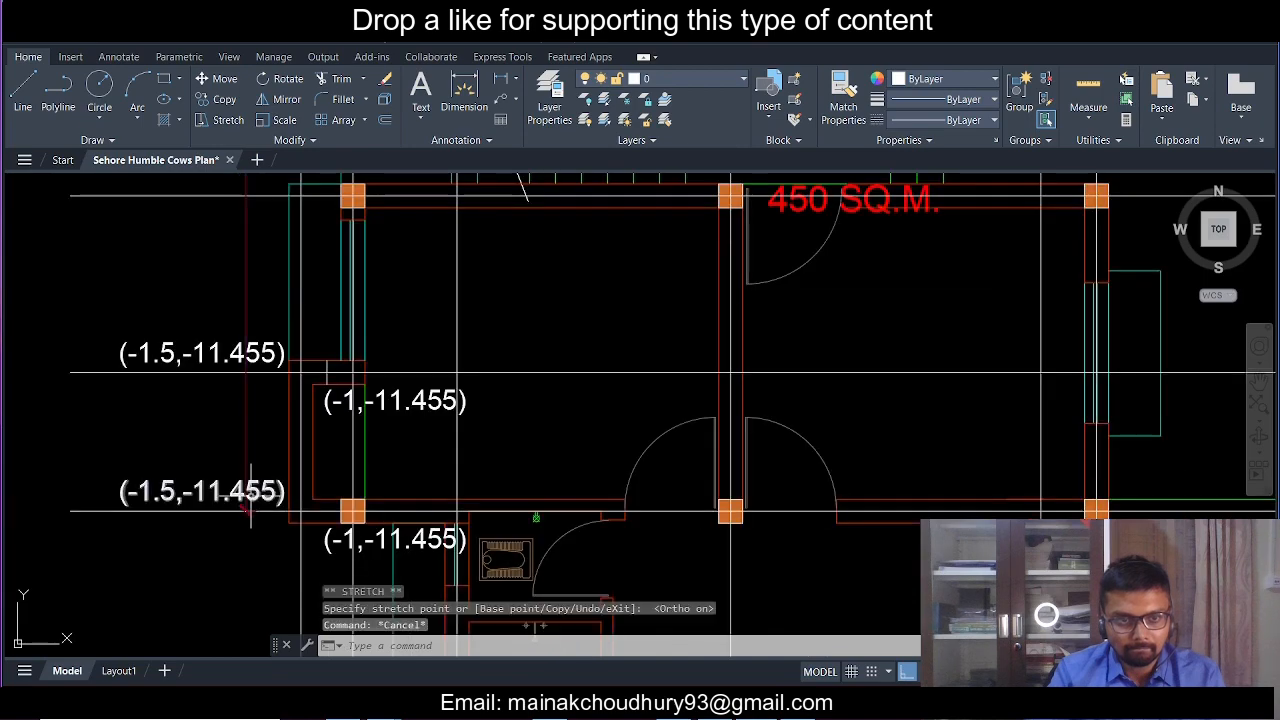
scroll(251, 507, down, 2)
middle_drag(245, 393, 229, 466)
middle_drag(266, 561, 280, 360)
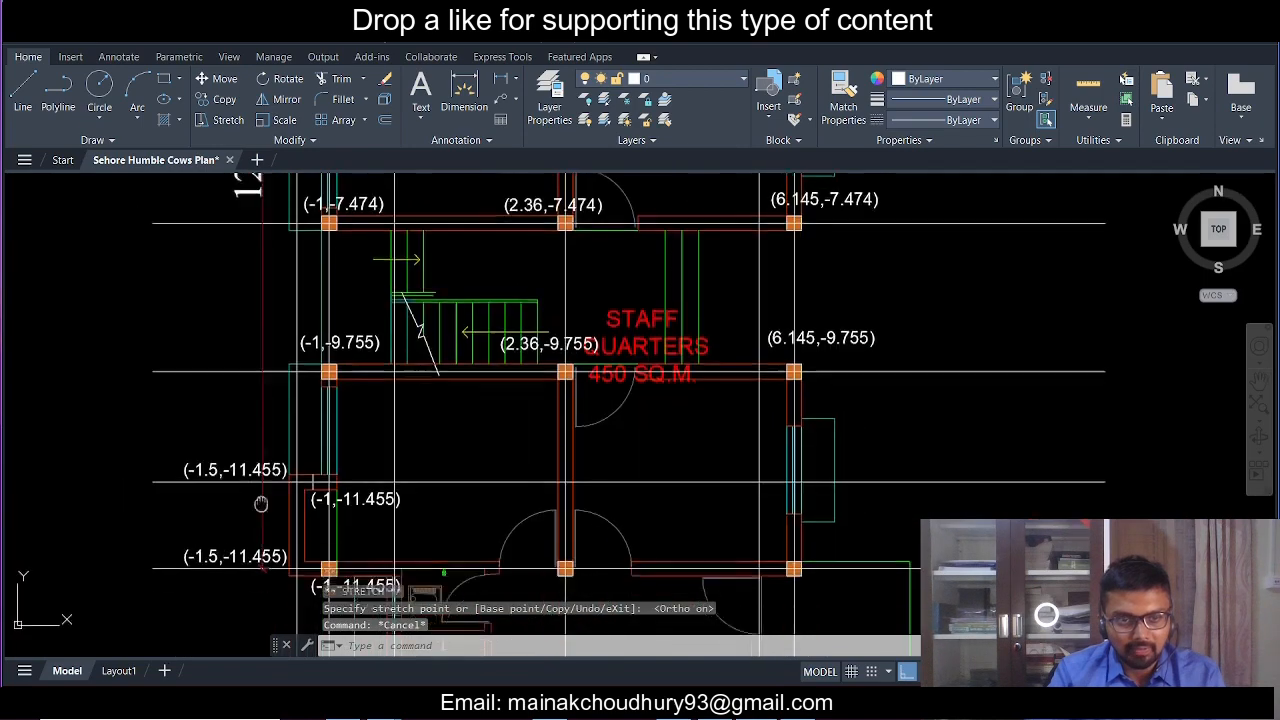
mouse_move(260, 503)
middle_down()
mouse_move(271, 620)
mouse_move(279, 386)
middle_up()
scroll(266, 455, up, 5)
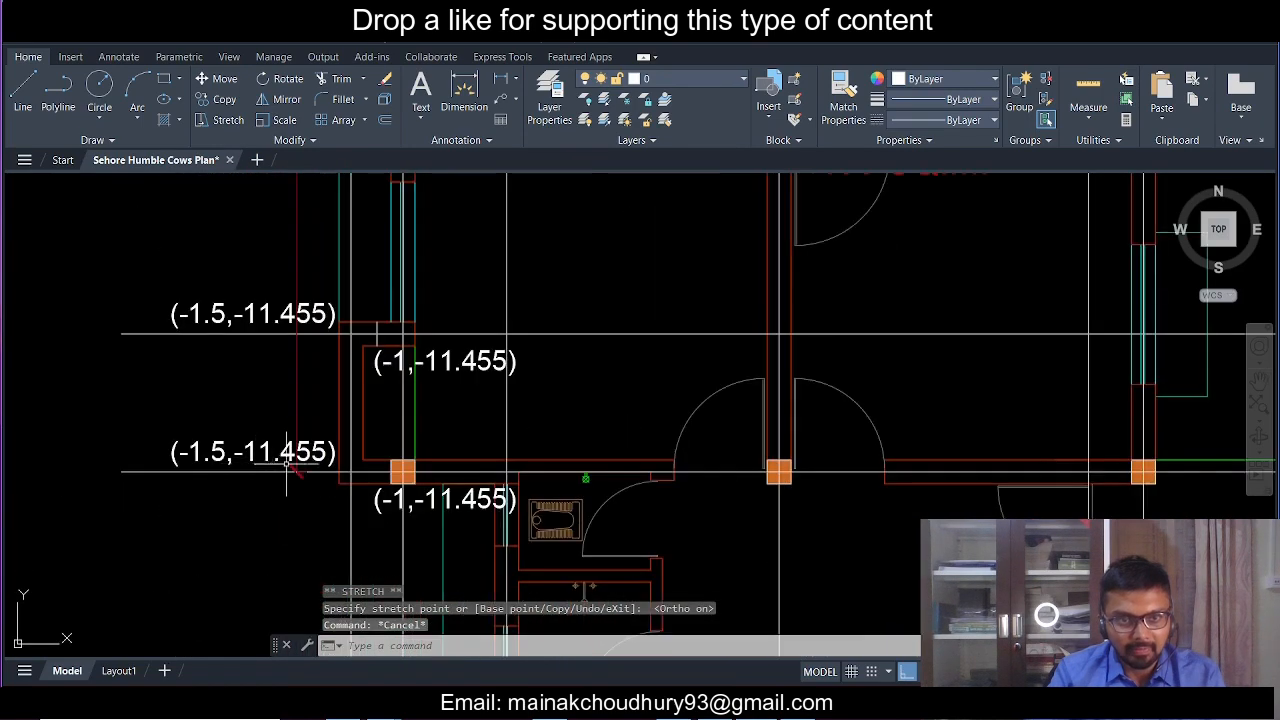
double_click(370, 447)
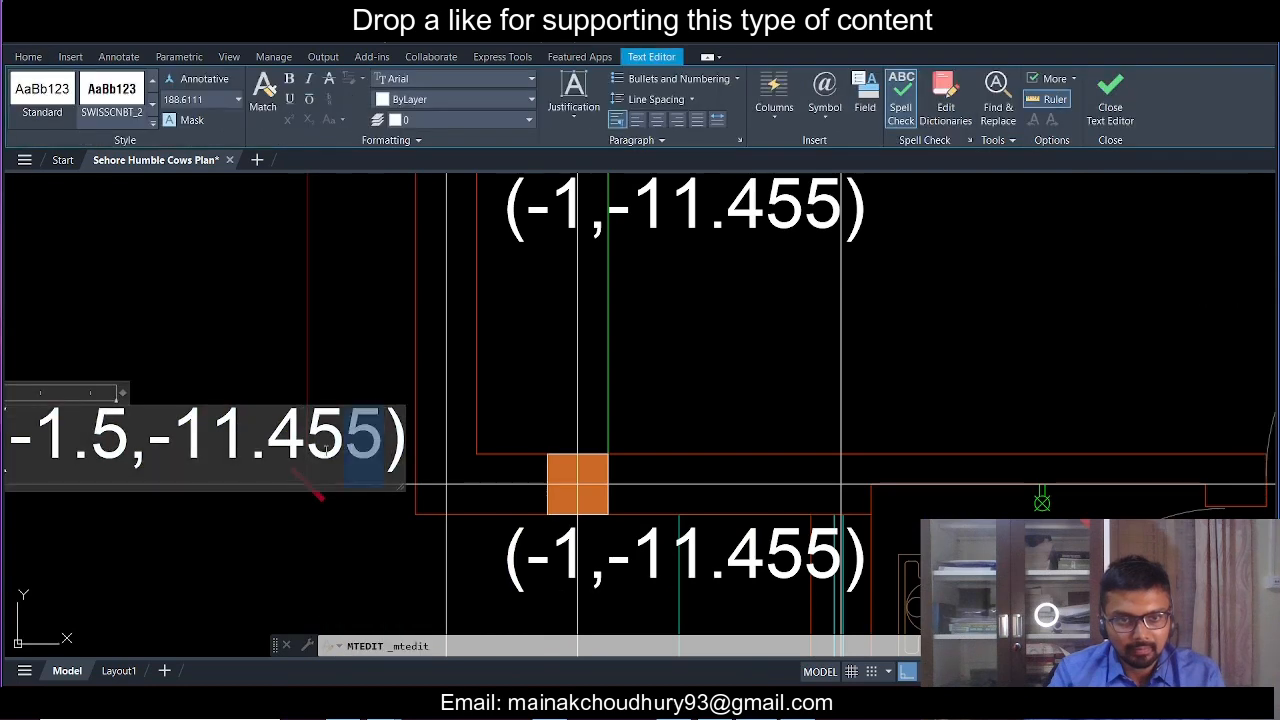
text(2.78)
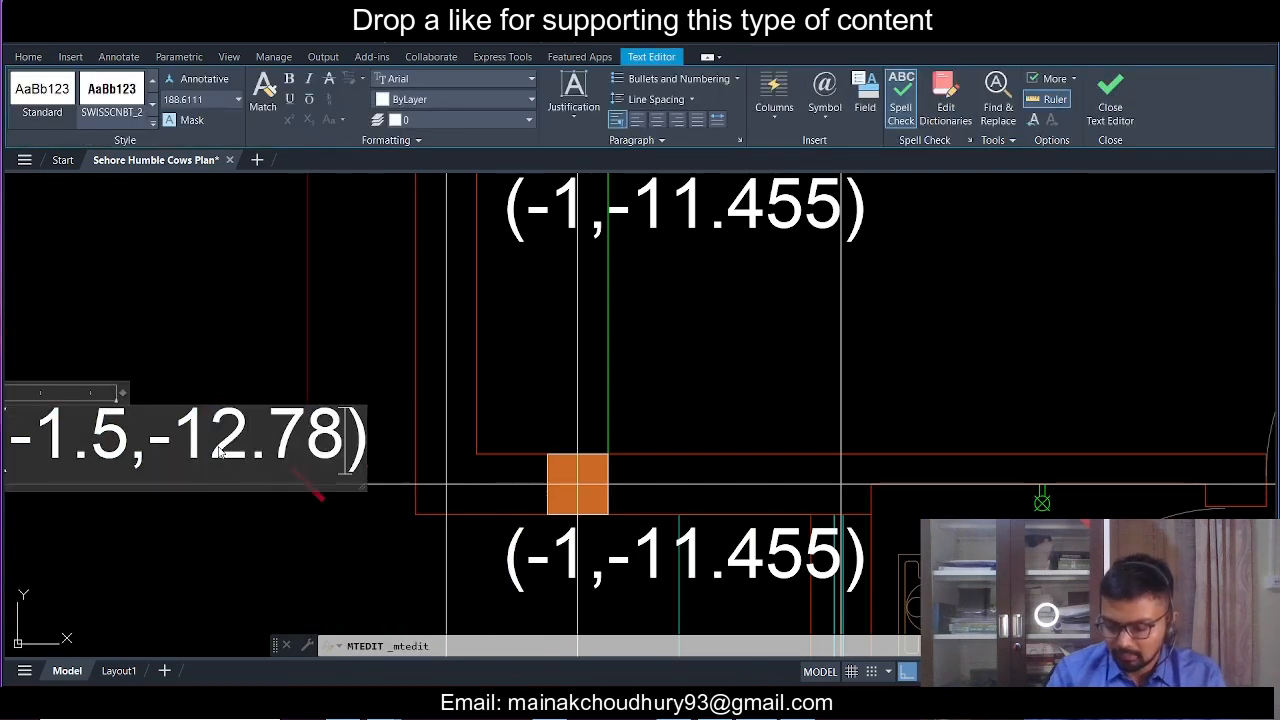
key(BackSpace)
text(8)
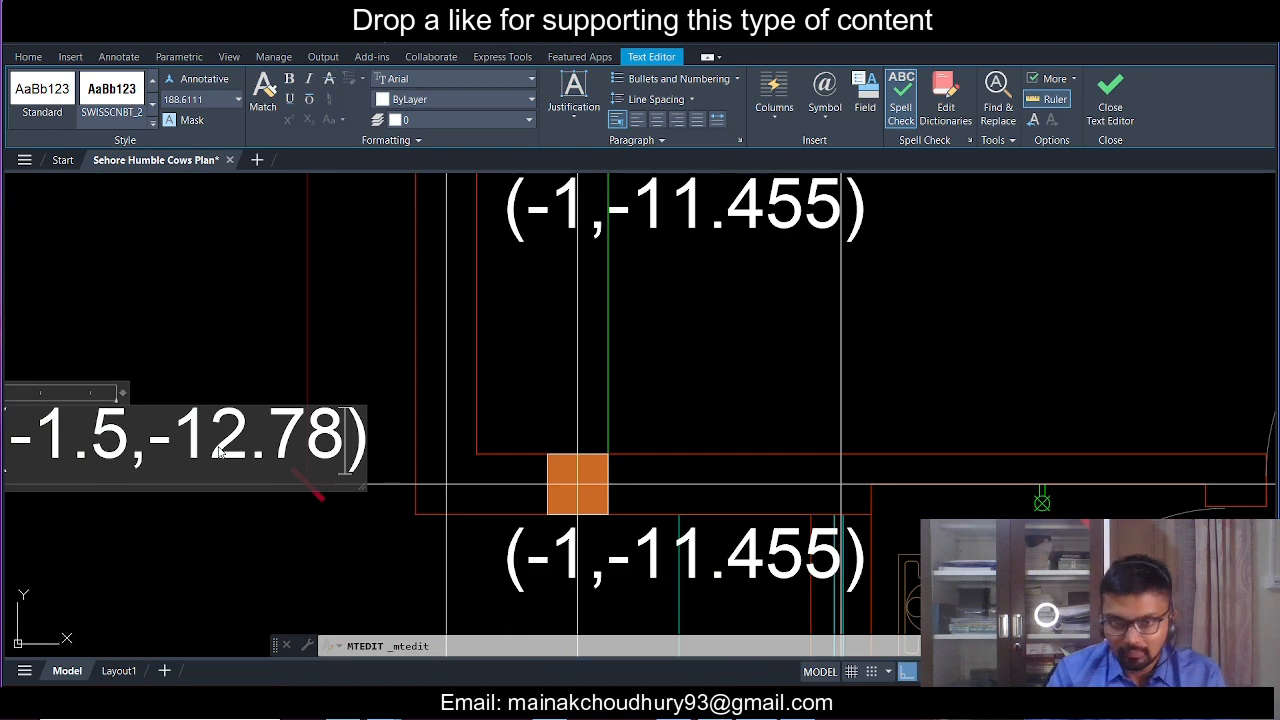
text(5)
- Reuse the -12.785 value to change the copied (-1,-11.455) label below the column to read (-1,-12.785)
key(shift+Left)
key(shift+Left)
key(shift+Left)
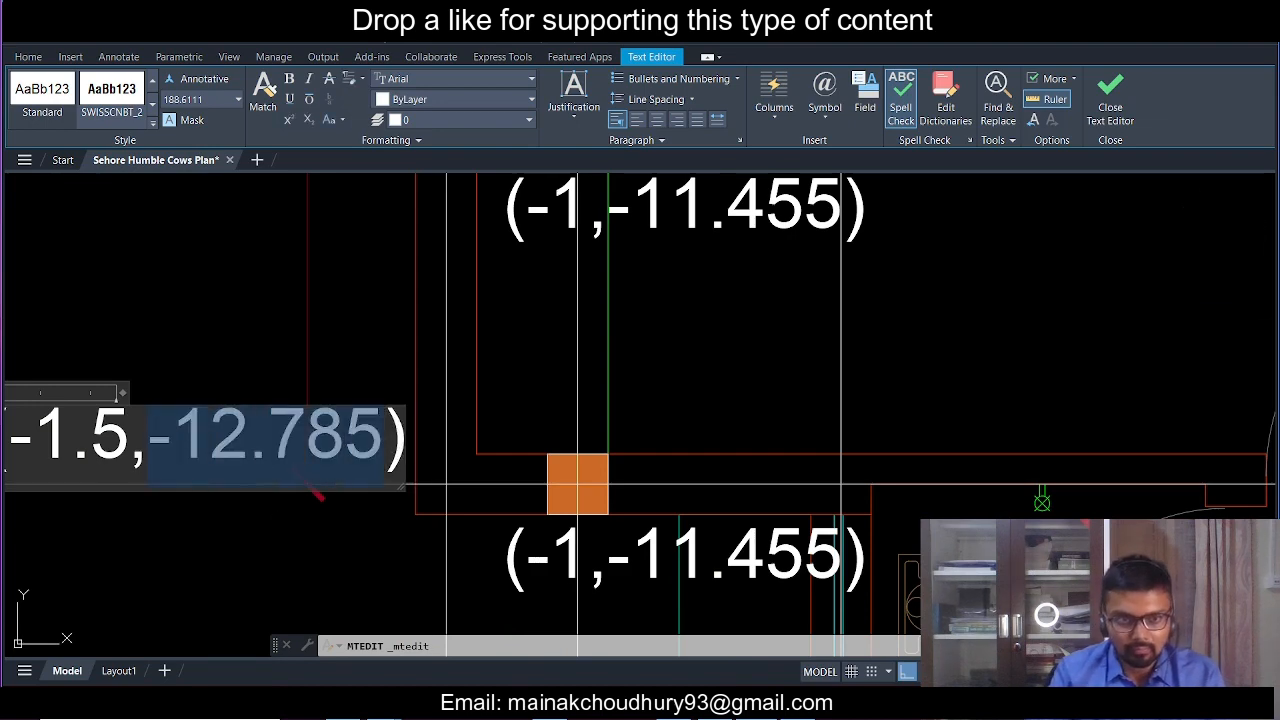
click(670, 511)
scroll(670, 511, down, 2)
middle_drag(670, 511, 359, 480)
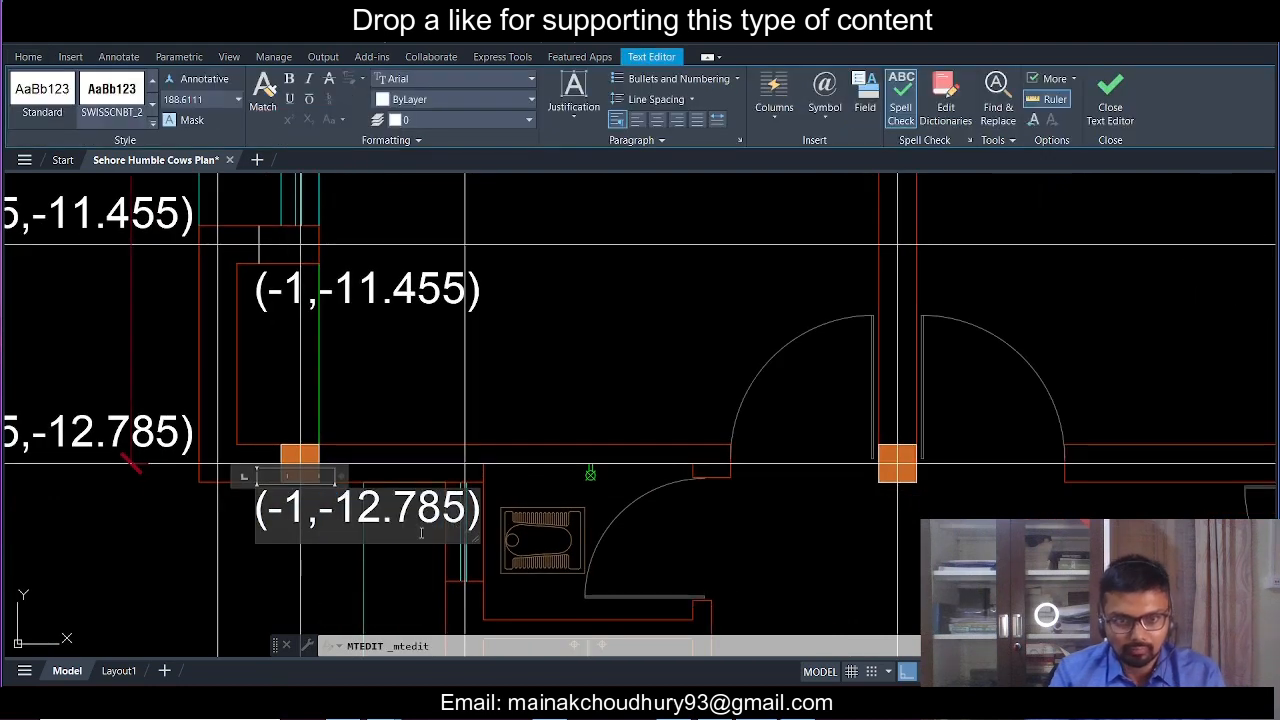
click(387, 550)
- Move the (-1,-12.785) label horizontally to the left so it sits beneath its column
scroll(376, 512, down, 4)
scroll(377, 517, up, 2)
click(376, 507)
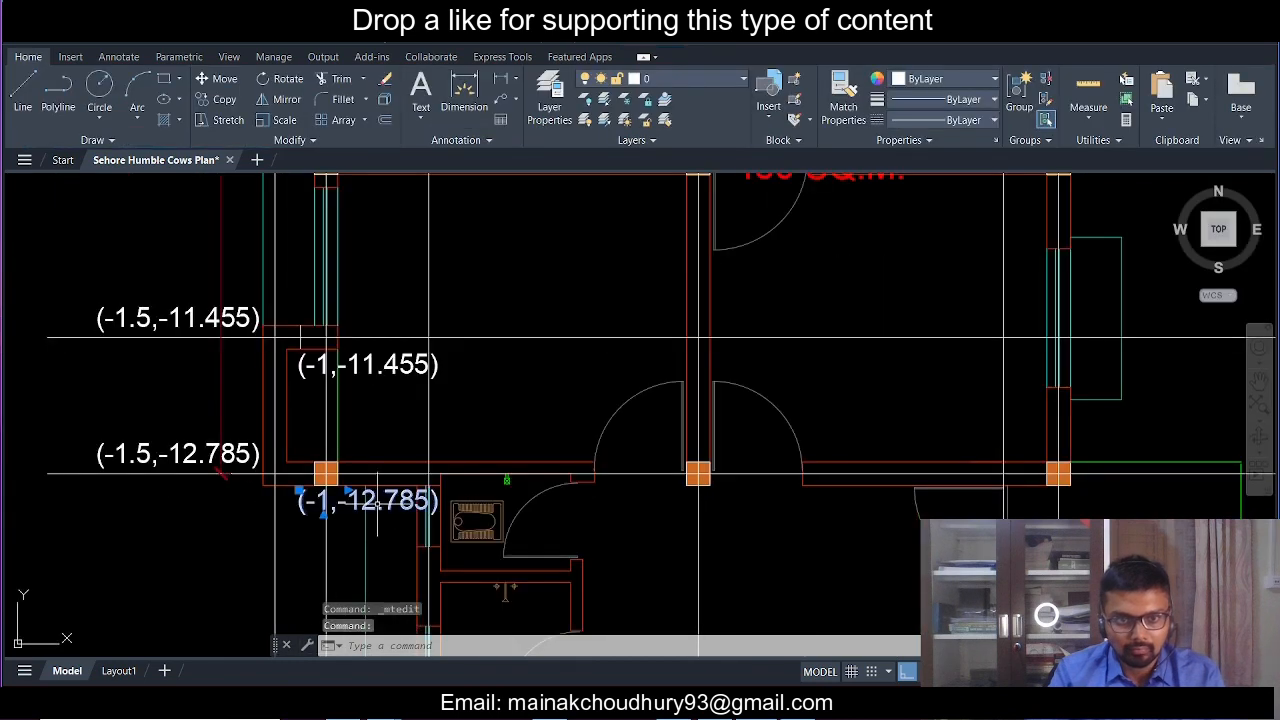
click(224, 79)
click(395, 508)
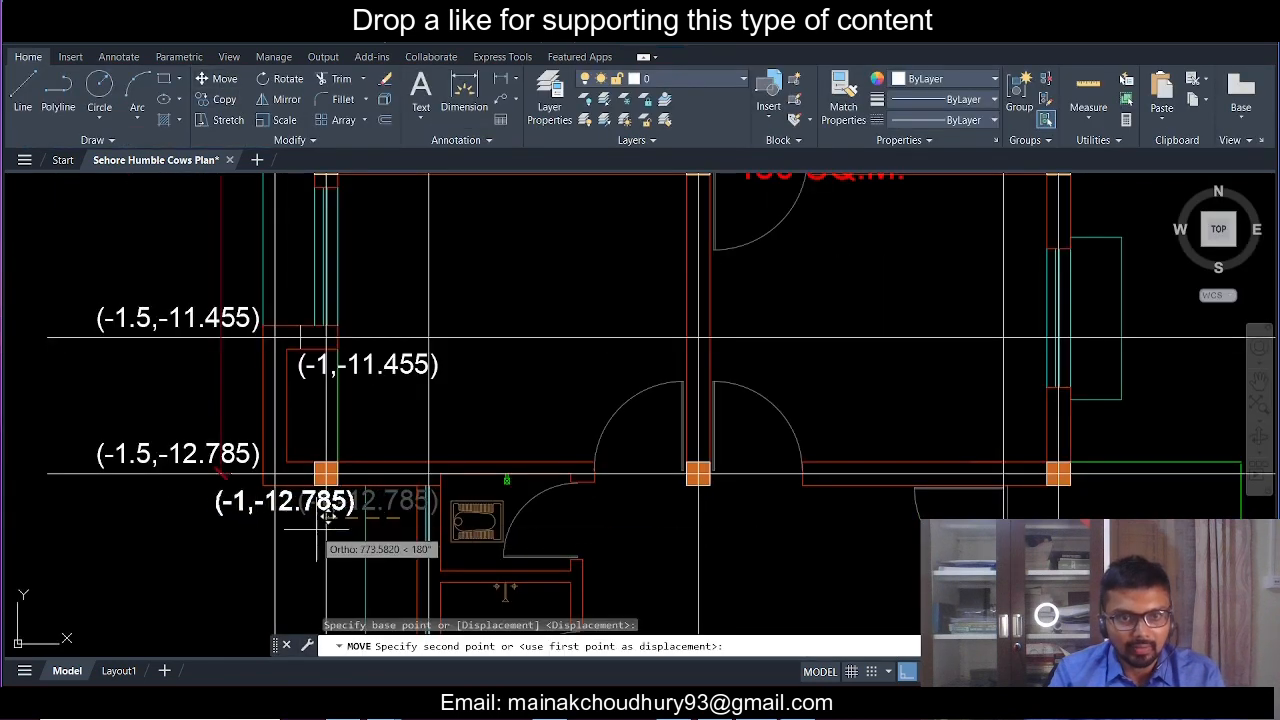
scroll(331, 517, up, 5)
click(350, 498)
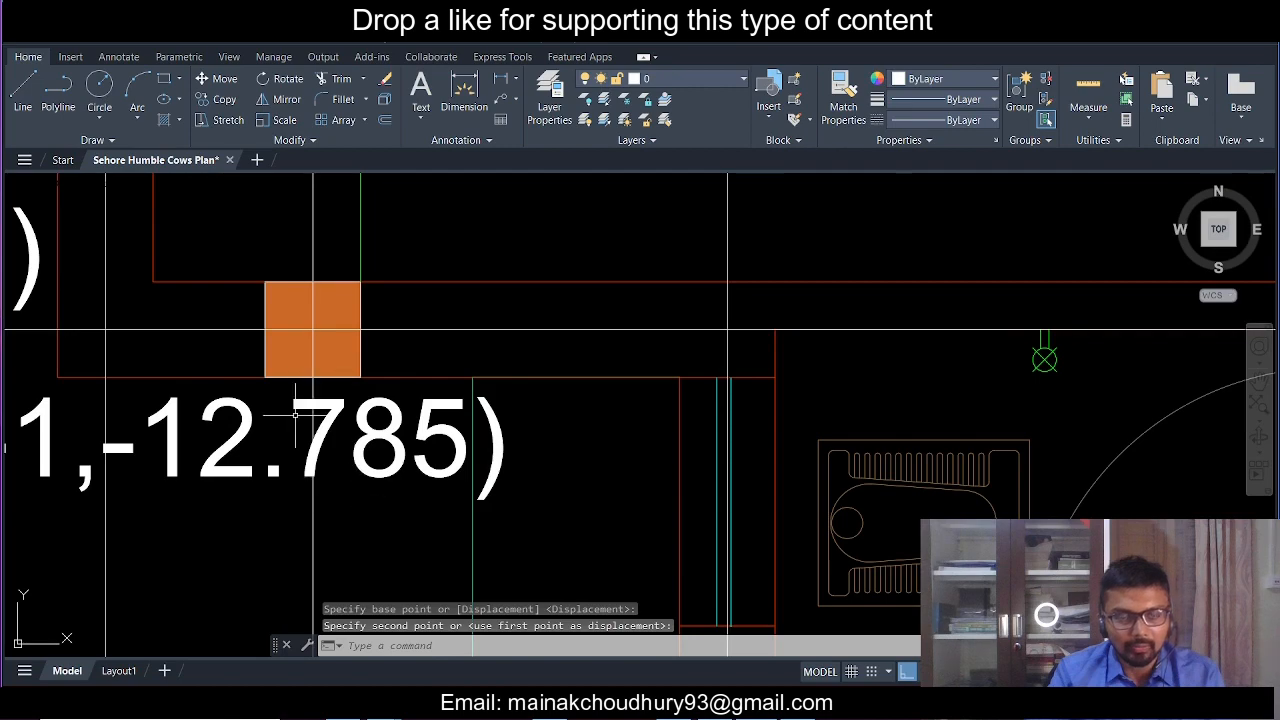
- Copy the (0,-4.444) label straight down to its centreline intersection on the column row beside the lower toilet, next to the (-1,-12.785) label
scroll(295, 415, down, 6)
middle_drag(411, 404, 438, 495)
scroll(439, 492, down, 2)
middle_drag(448, 275, 467, 538)
middle_drag(458, 438, 462, 558)
middle_drag(453, 392, 462, 487)
scroll(462, 487, up, 2)
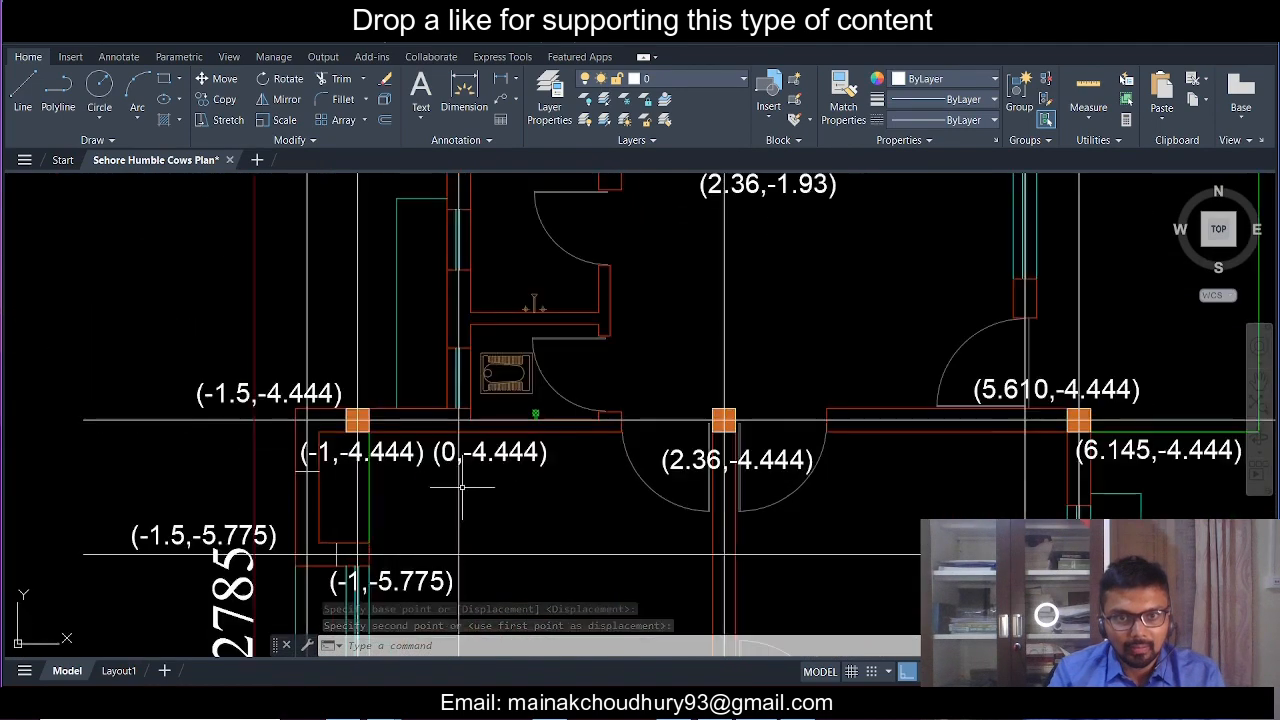
click(496, 462)
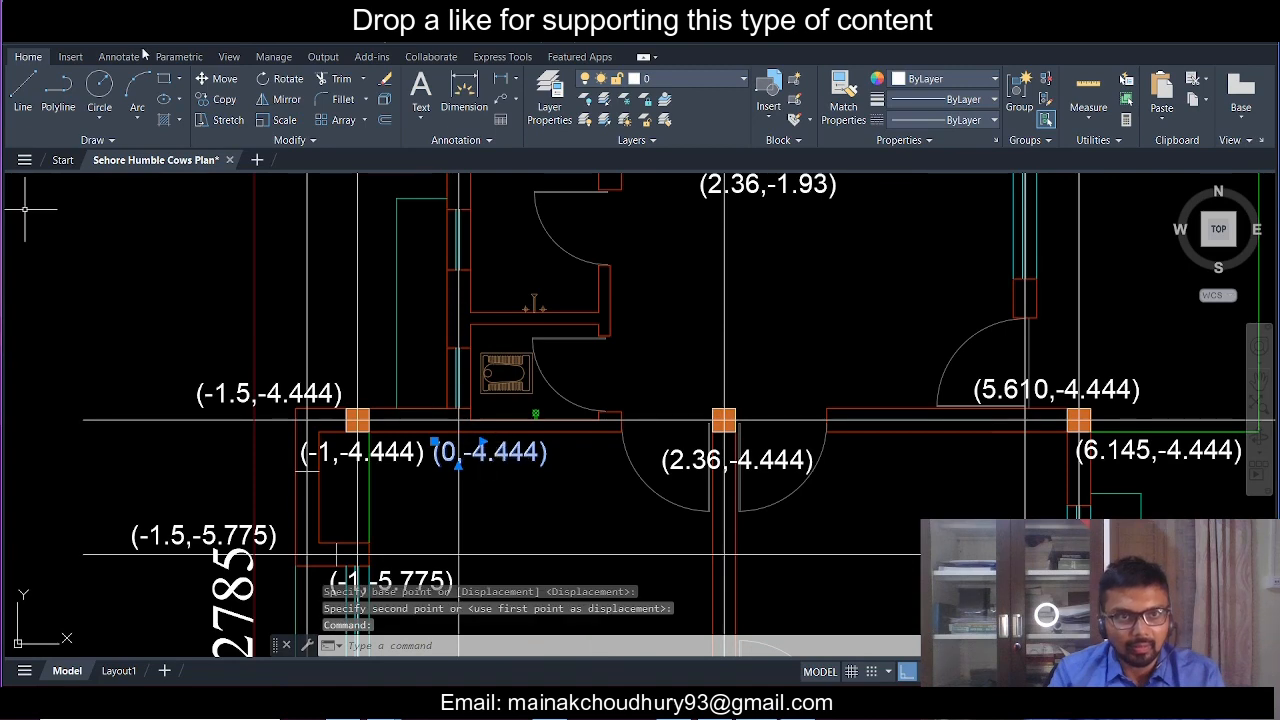
click(224, 99)
click(498, 446)
scroll(498, 446, down, 4)
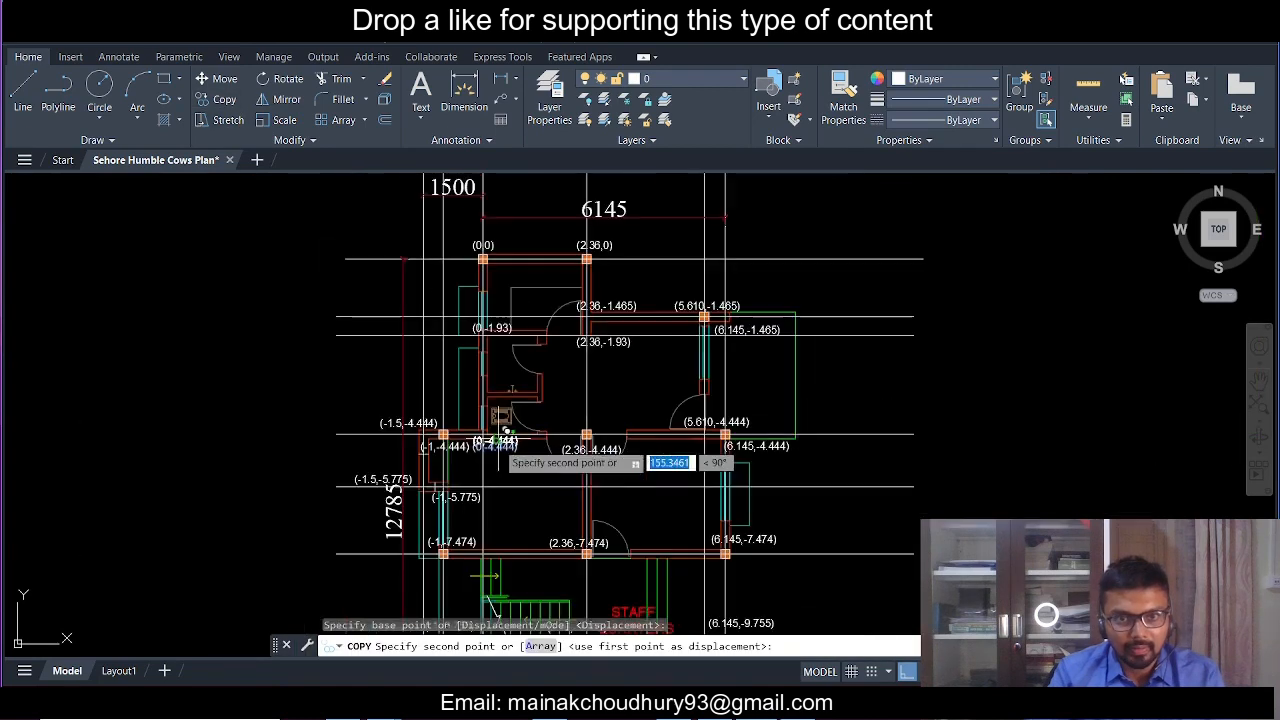
middle_drag(495, 642, 488, 382)
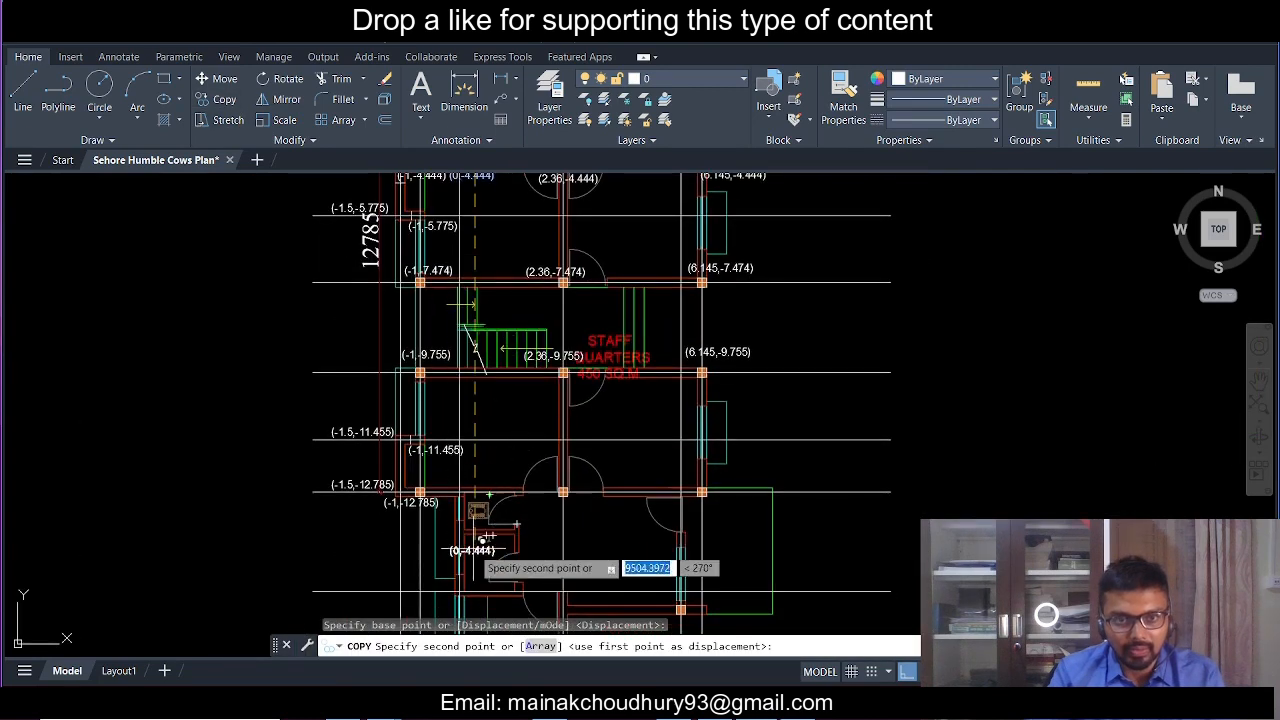
scroll(470, 470, up, 5)
scroll(460, 400, up, 4)
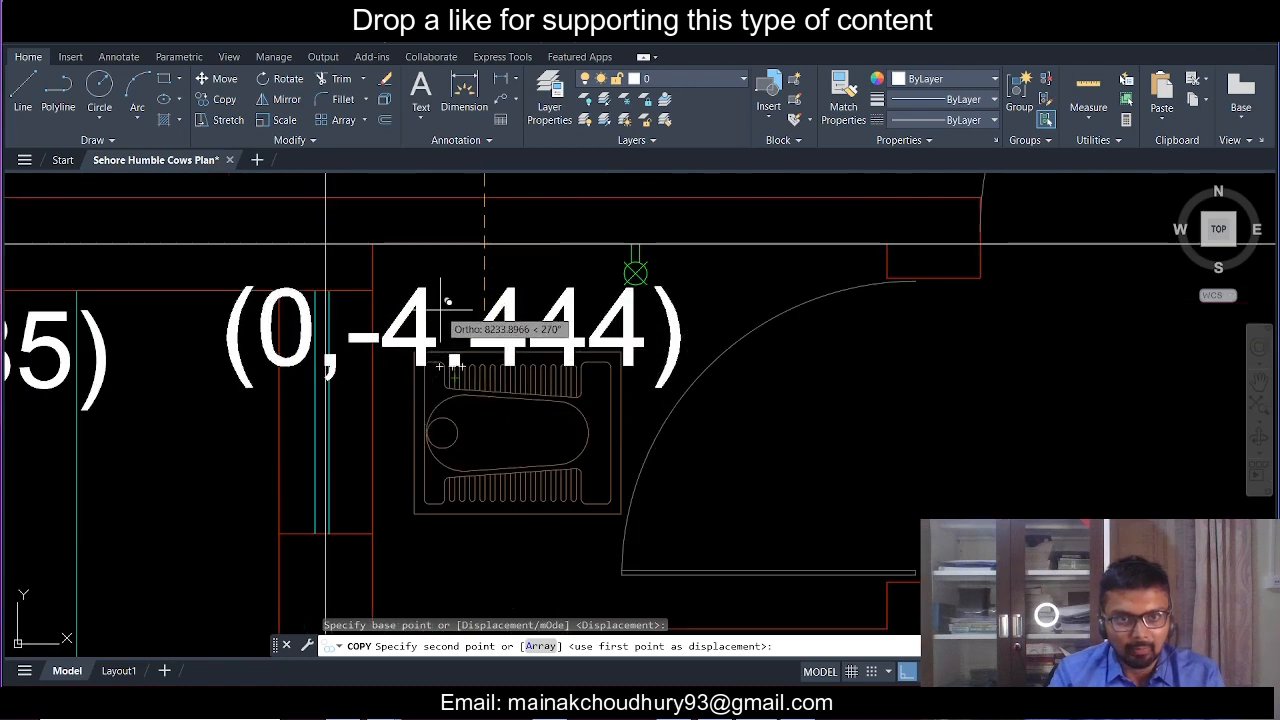
click(438, 322)
key(Escape)
- Change the copied (0,-4.444) label beside the lower toilet to read (0,-12.785)
scroll(472, 380, down, 4)
scroll(238, 368, up, 4)
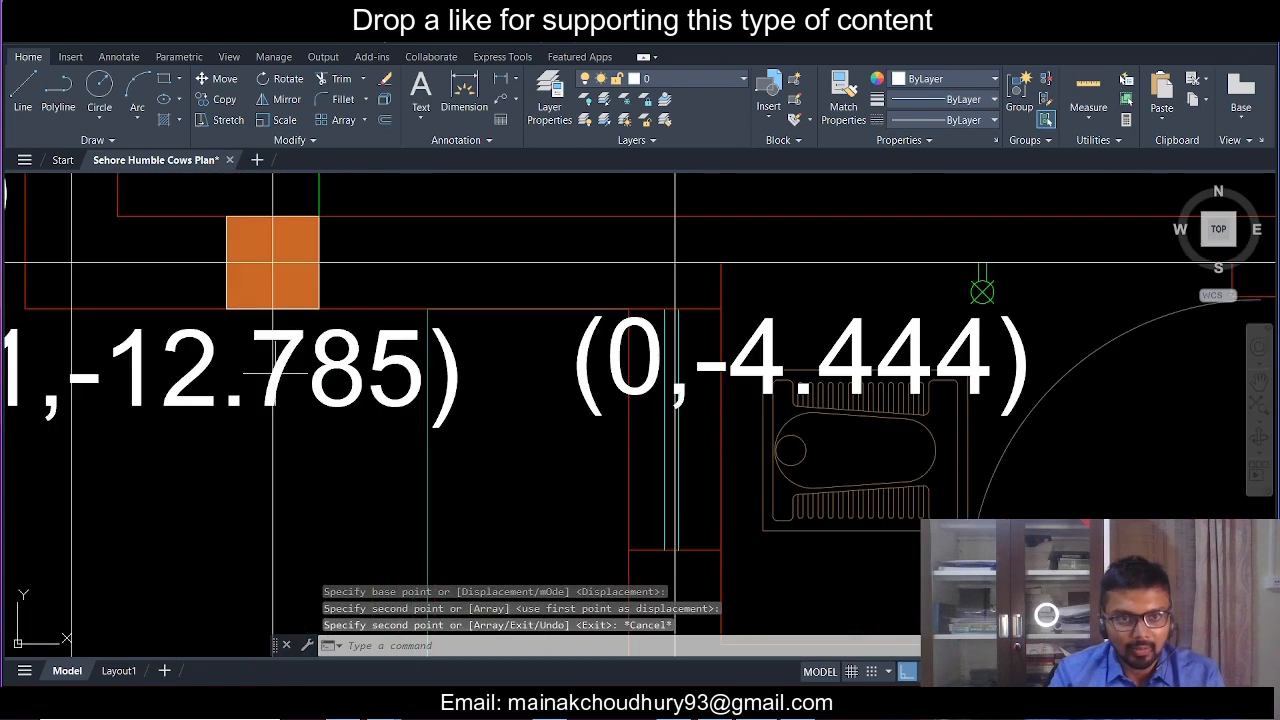
double_click(737, 358)
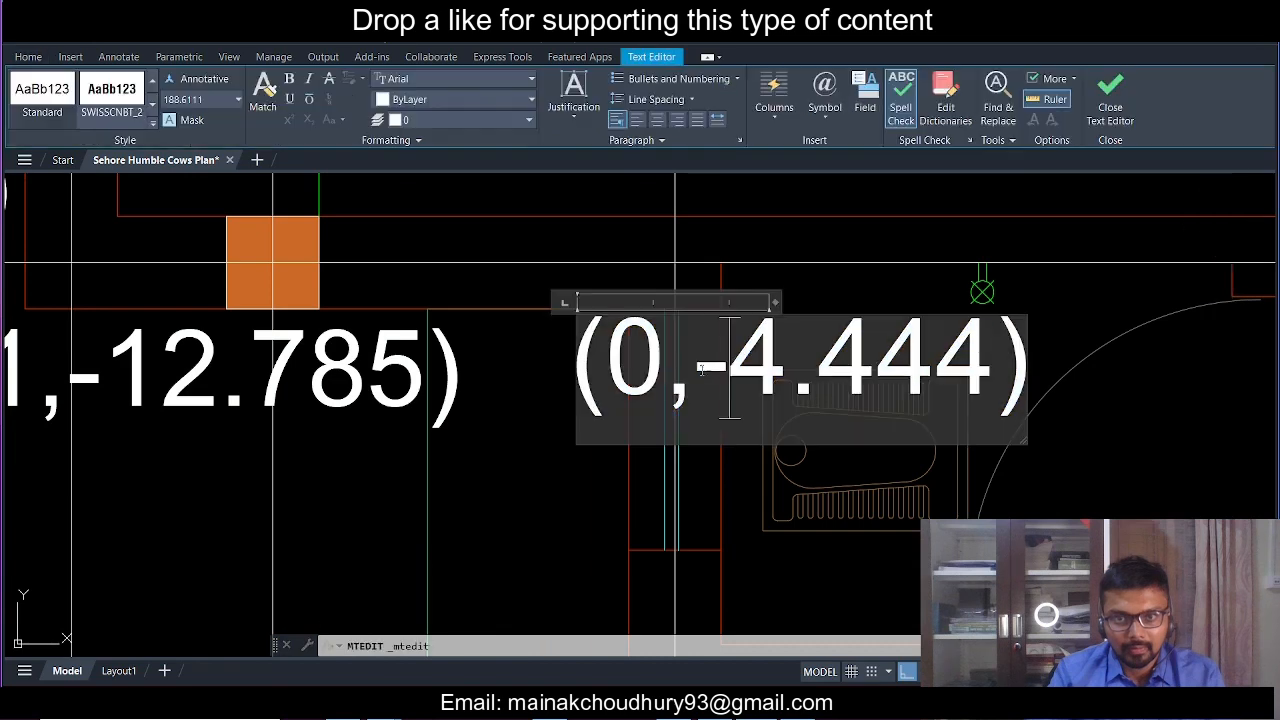
drag(695, 369, 975, 373)
text(-12.785)
click(619, 472)
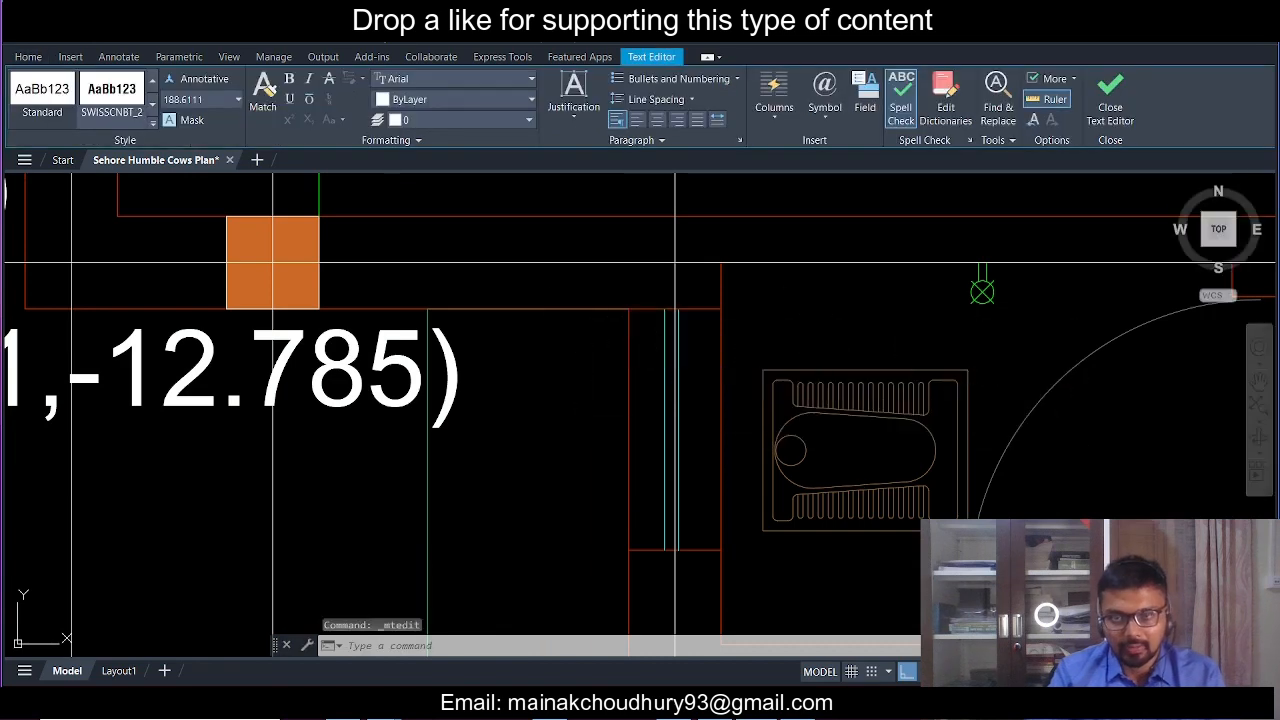
- Copy the (2.36,-9.755) and (6.145,-9.755) labels straight down to just below the columns on the -12.785 centreline
scroll(619, 419, down, 4)
middle_drag(791, 423, 513, 464)
scroll(512, 463, down, 3)
scroll(280, 587, down, 3)
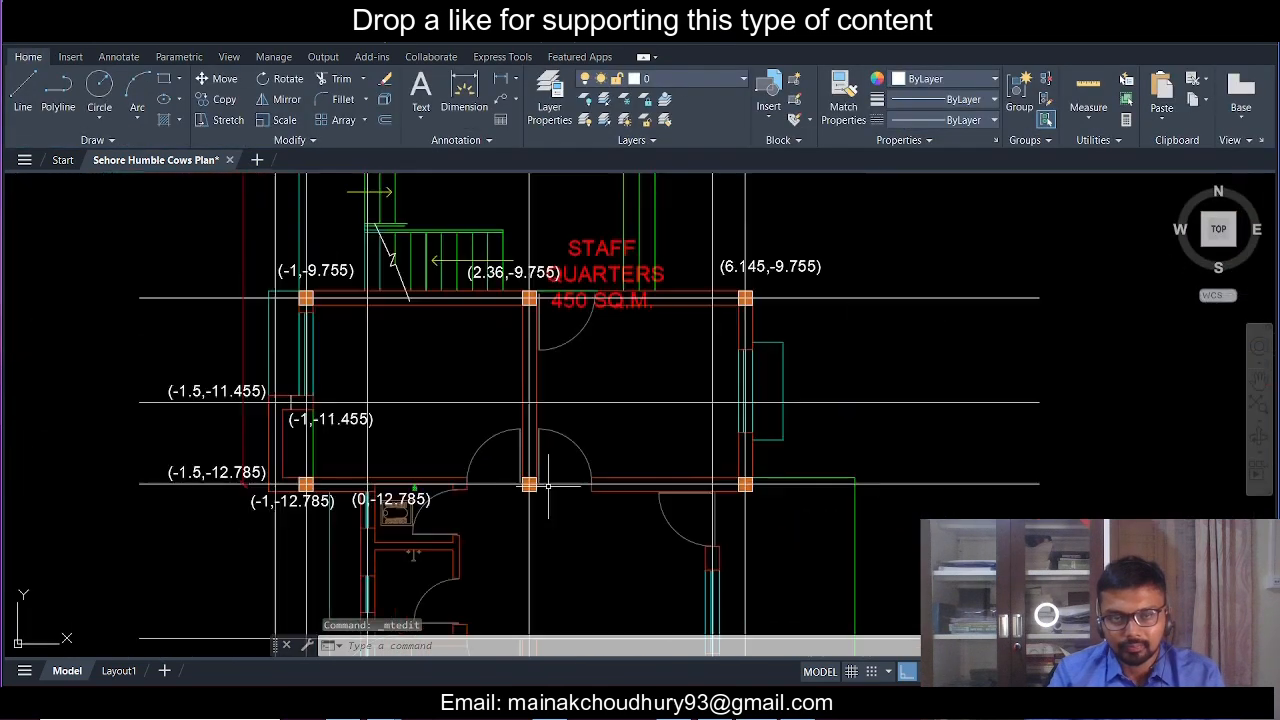
middle_drag(565, 425, 565, 464)
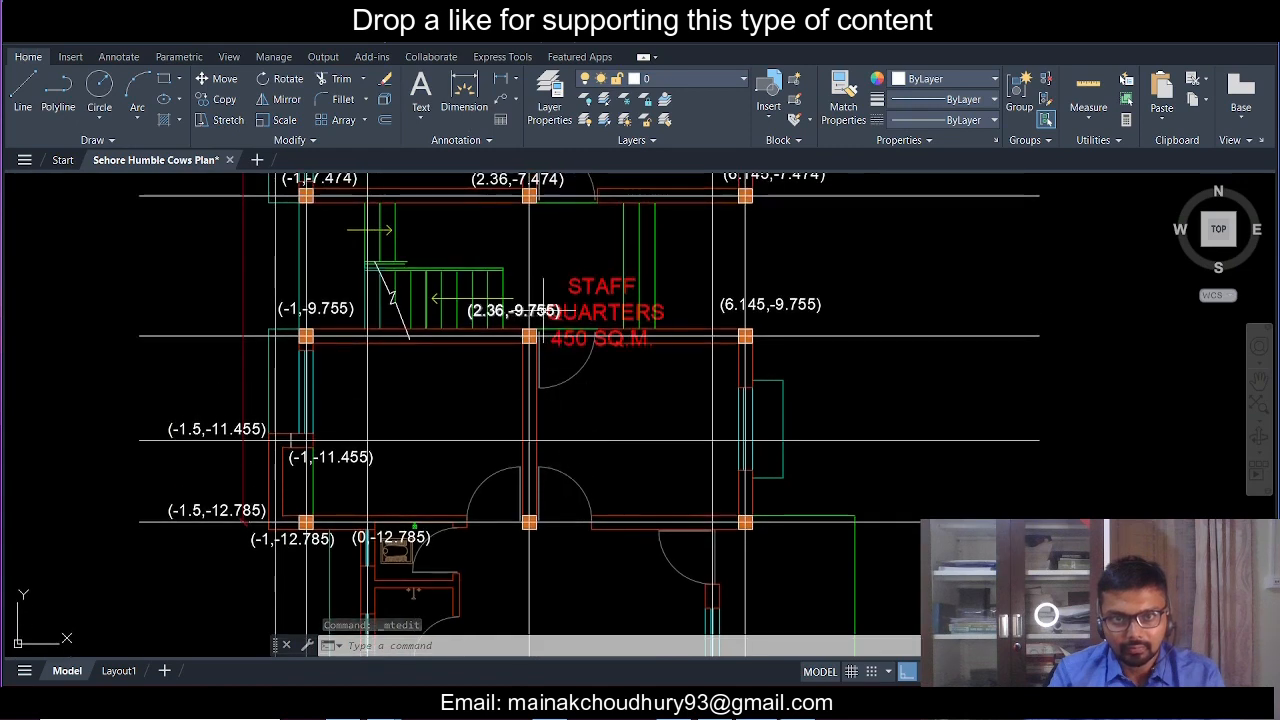
click(770, 305)
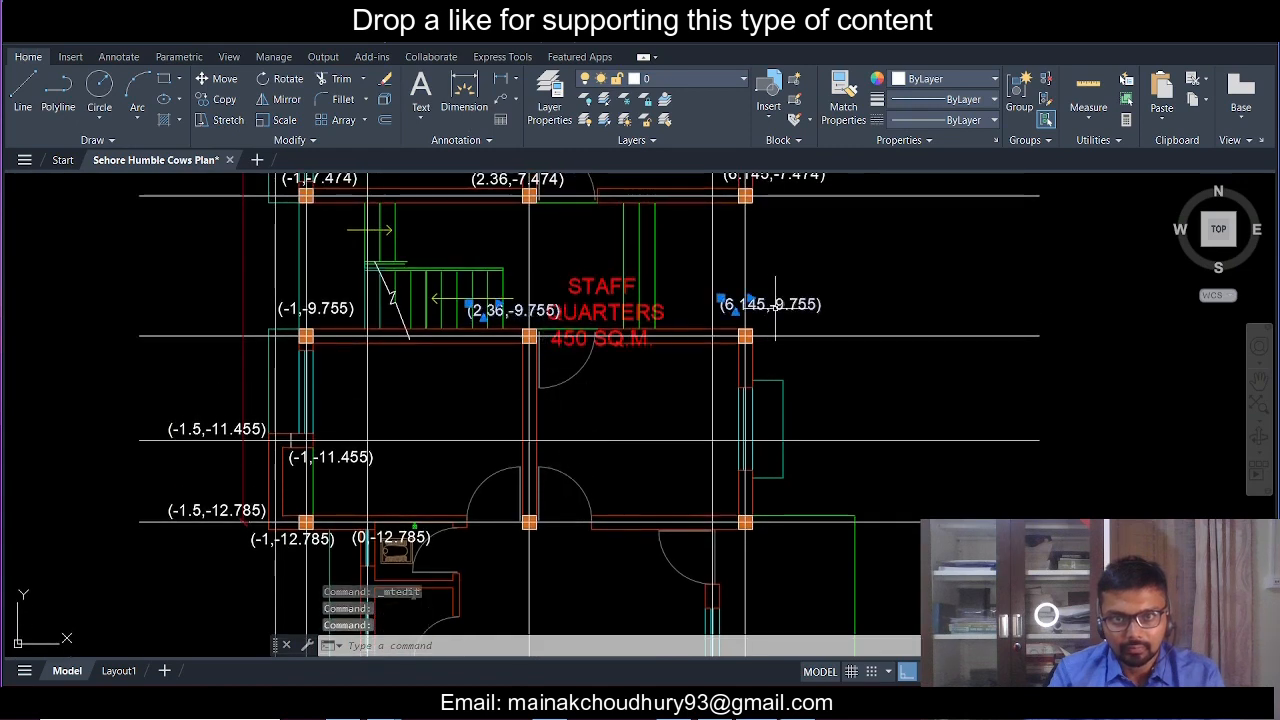
click(222, 99)
click(925, 316)
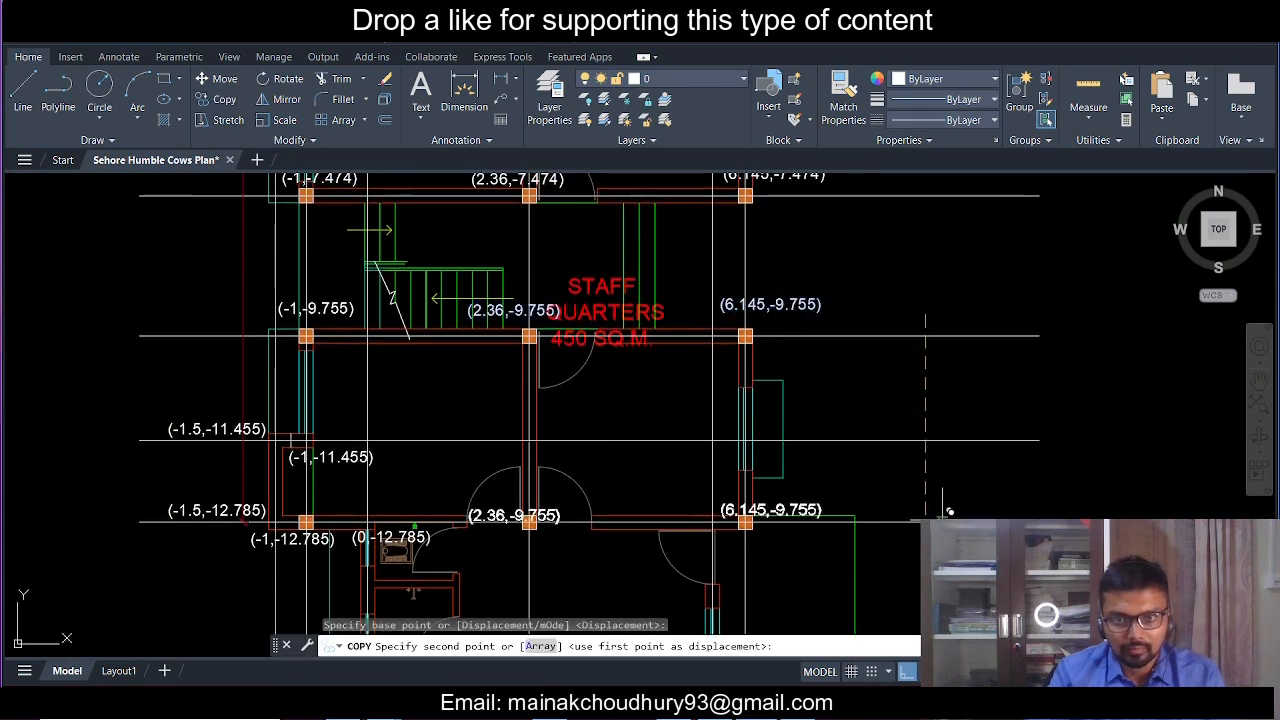
click(925, 549)
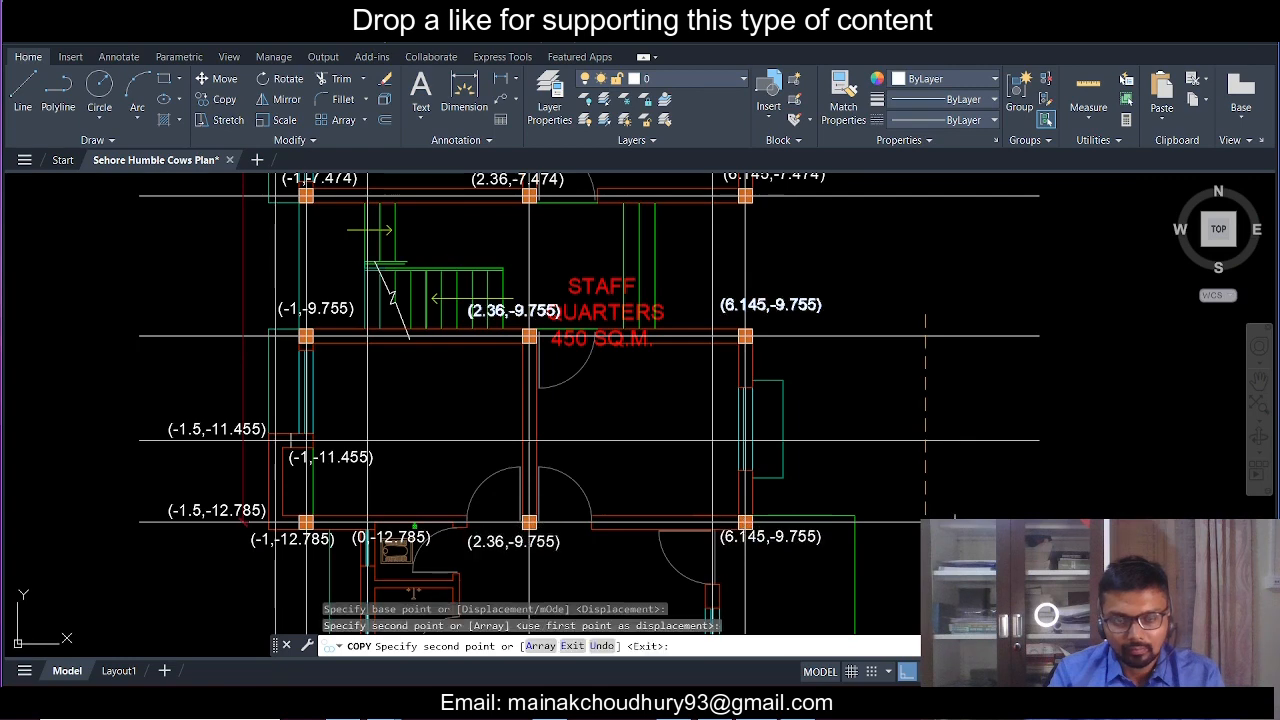
key(Escape)
scroll(554, 540, up, 2)
double_click(420, 537)
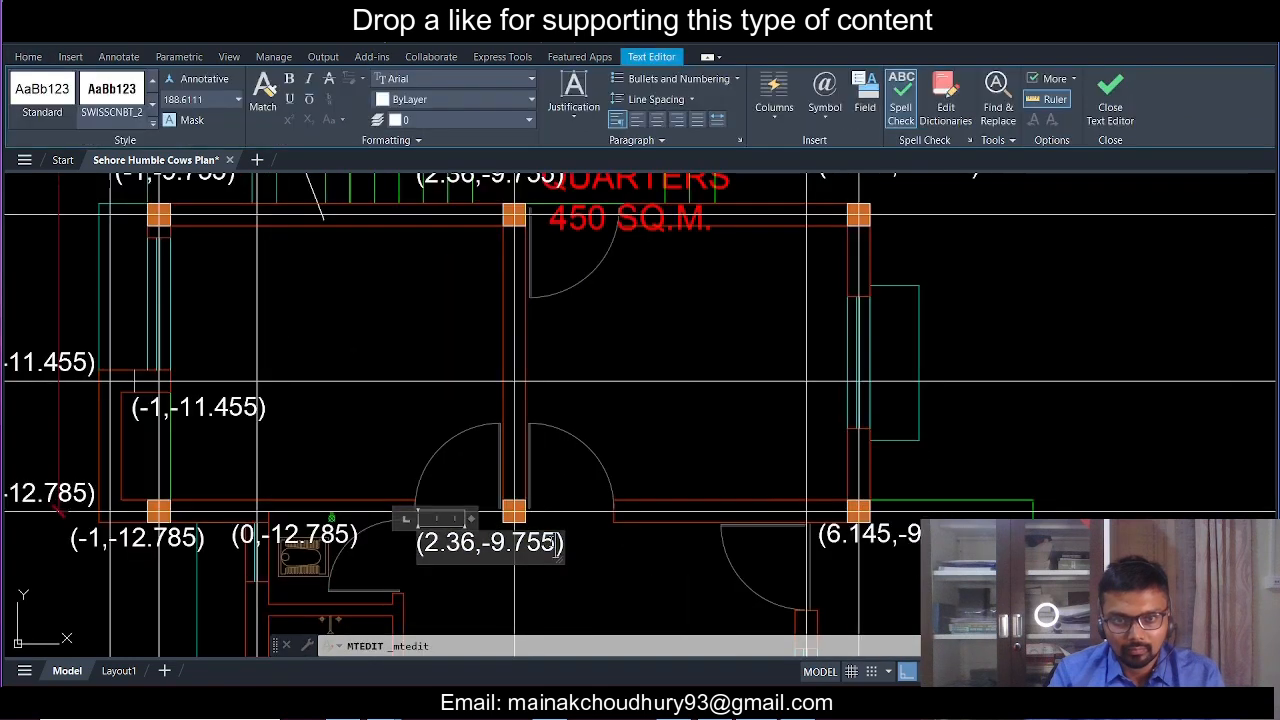
scroll(542, 562, up, 5)
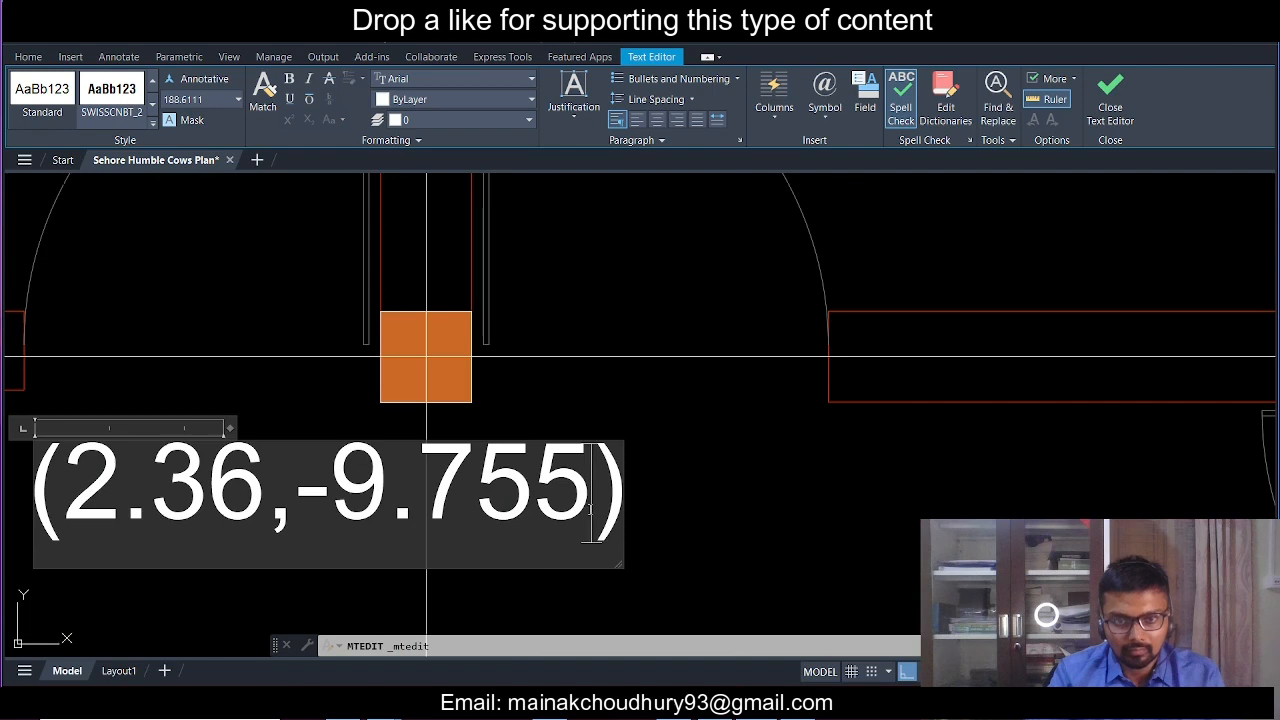
drag(590, 505, 289, 486)
click(314, 482)
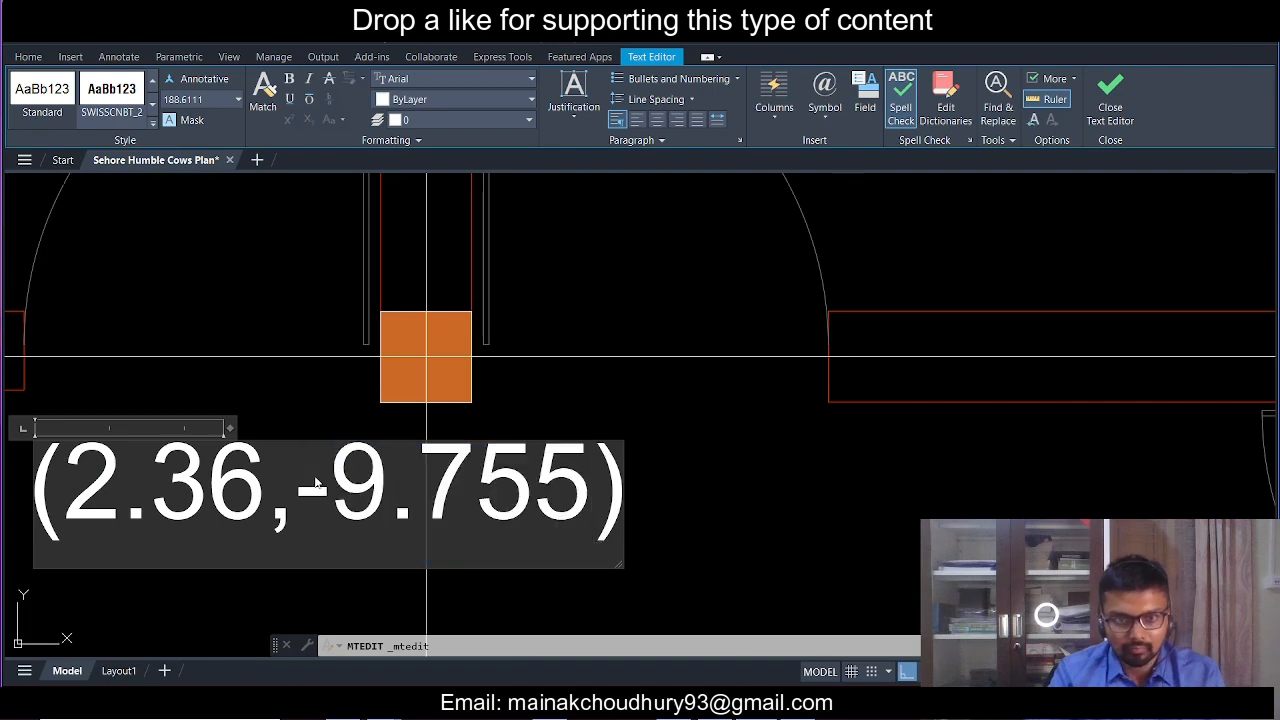
scroll(300, 476, down, 5)
scroll(279, 471, up, 2)
middle_drag(280, 472, 218, 474)
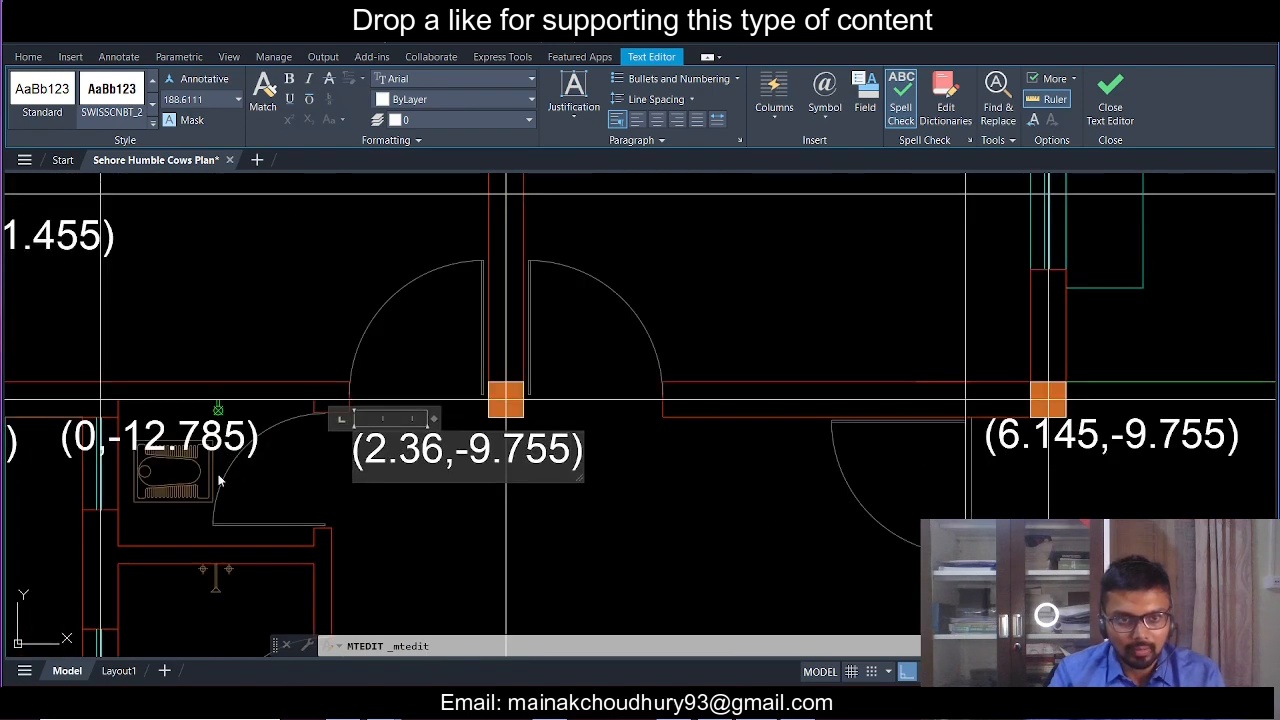
click(211, 457)
key(Escape)
- Reuse the -12.785 value from the (0,-12.785) label to change the copied (2.36,-9.755) label to read (2.36,-12.785)
click(207, 449)
double_click(201, 440)
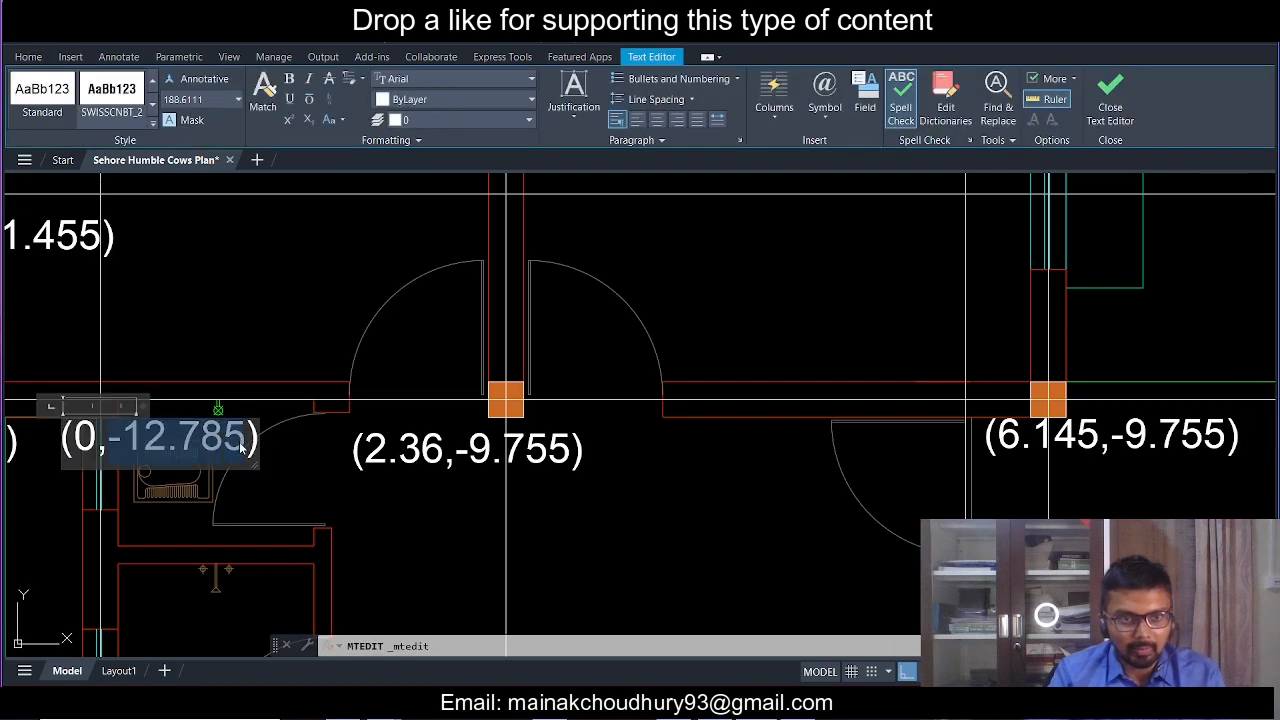
click(554, 450)
click(554, 450)
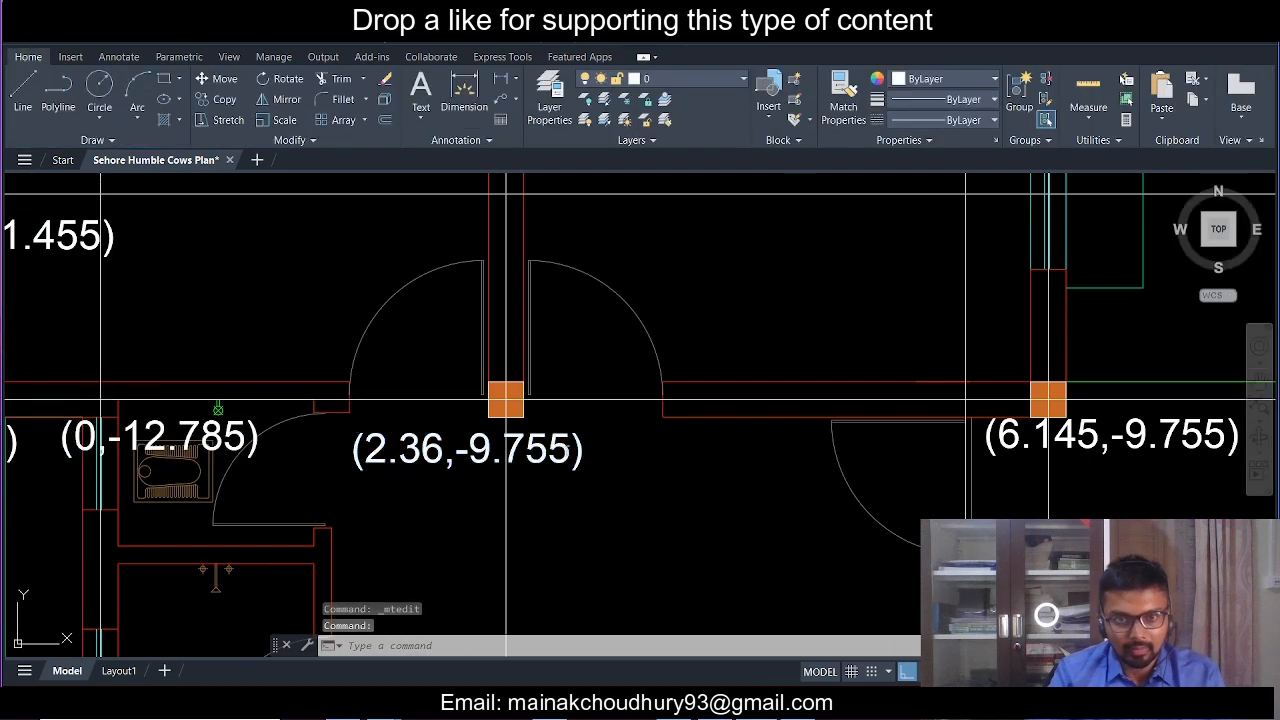
double_click(574, 450)
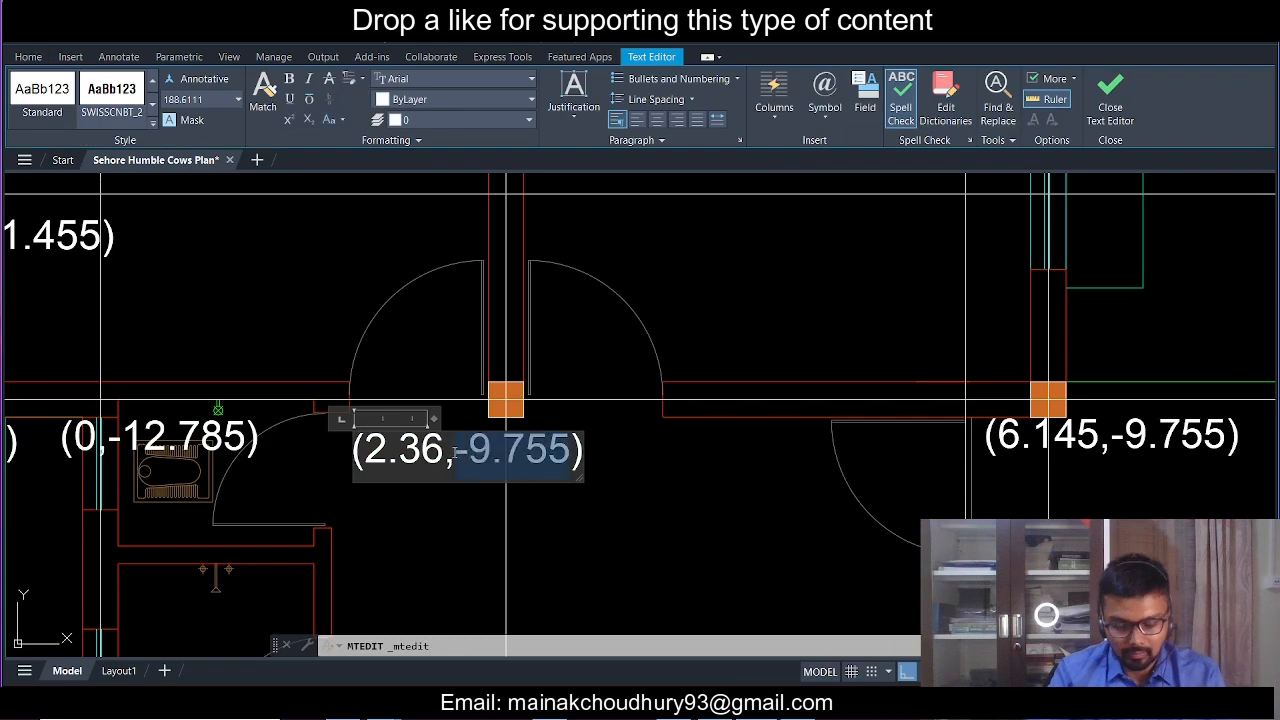
key(ctrl+v)
click(715, 545)
- Change the copied (6.145,-9.755) label on the same column row to read (6.145,-12.785)
middle_drag(717, 546, 432, 540)
click(917, 433)
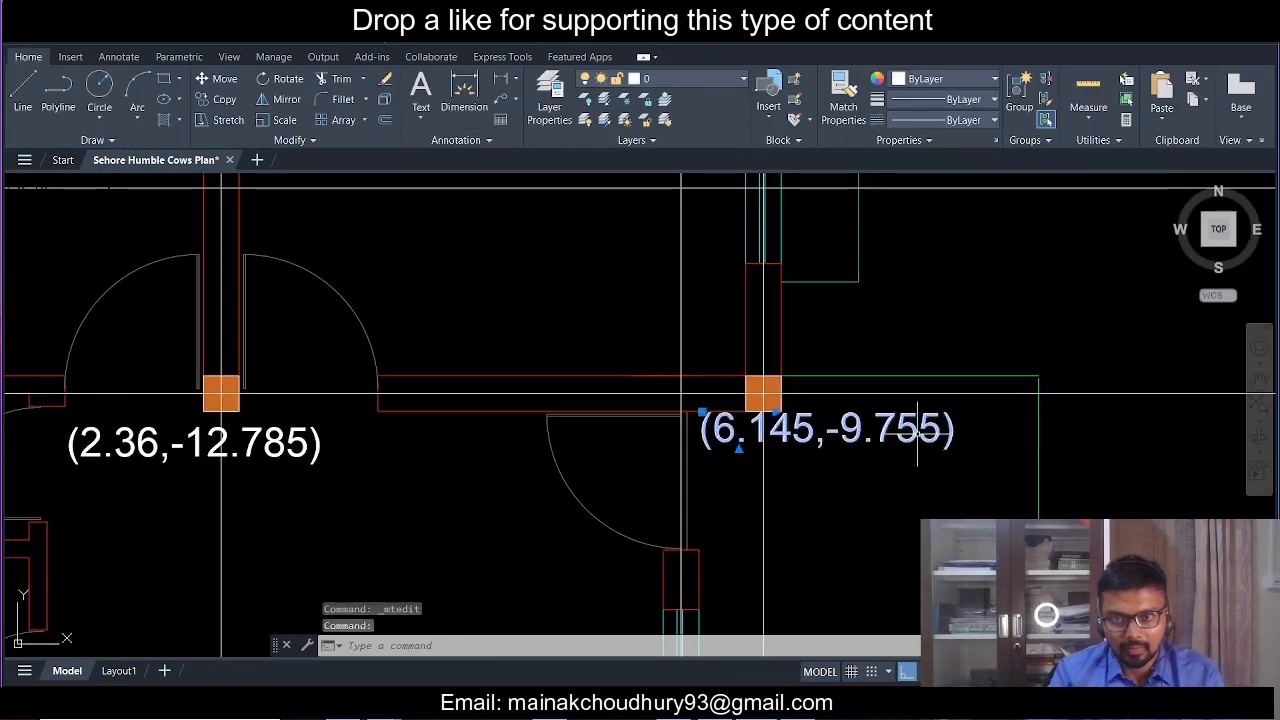
double_click(948, 430)
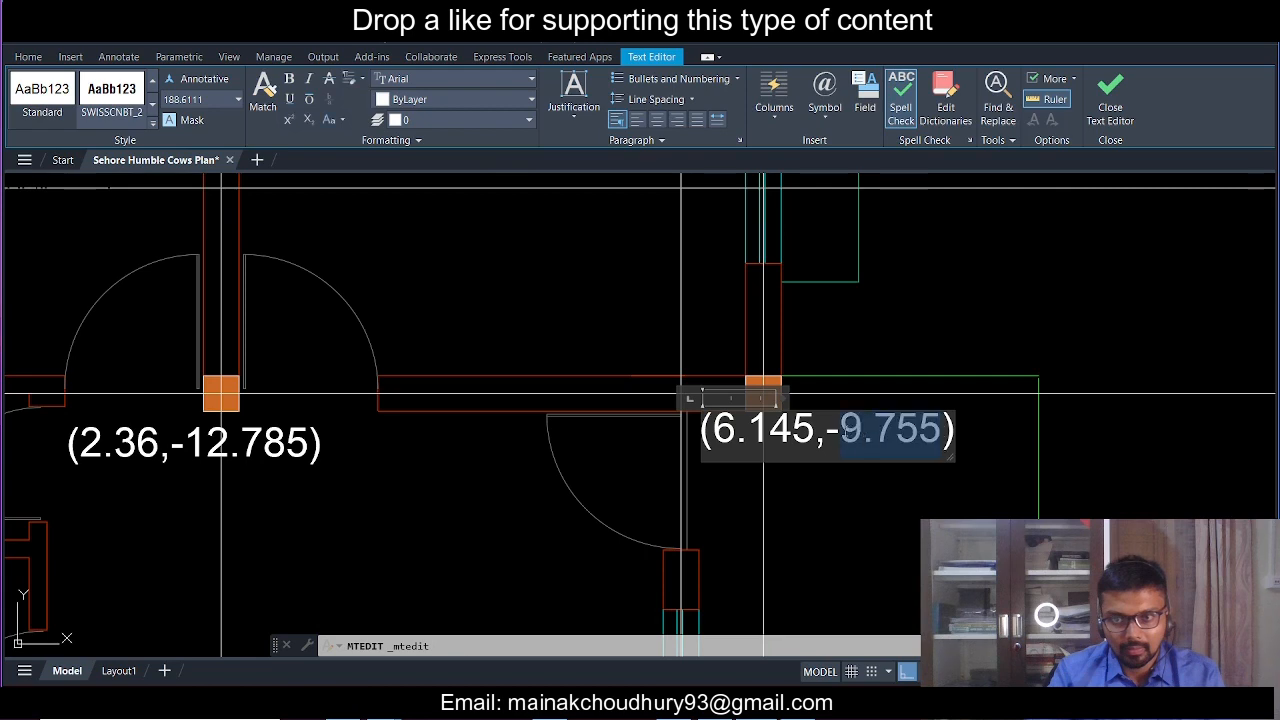
key(ctrl+v)
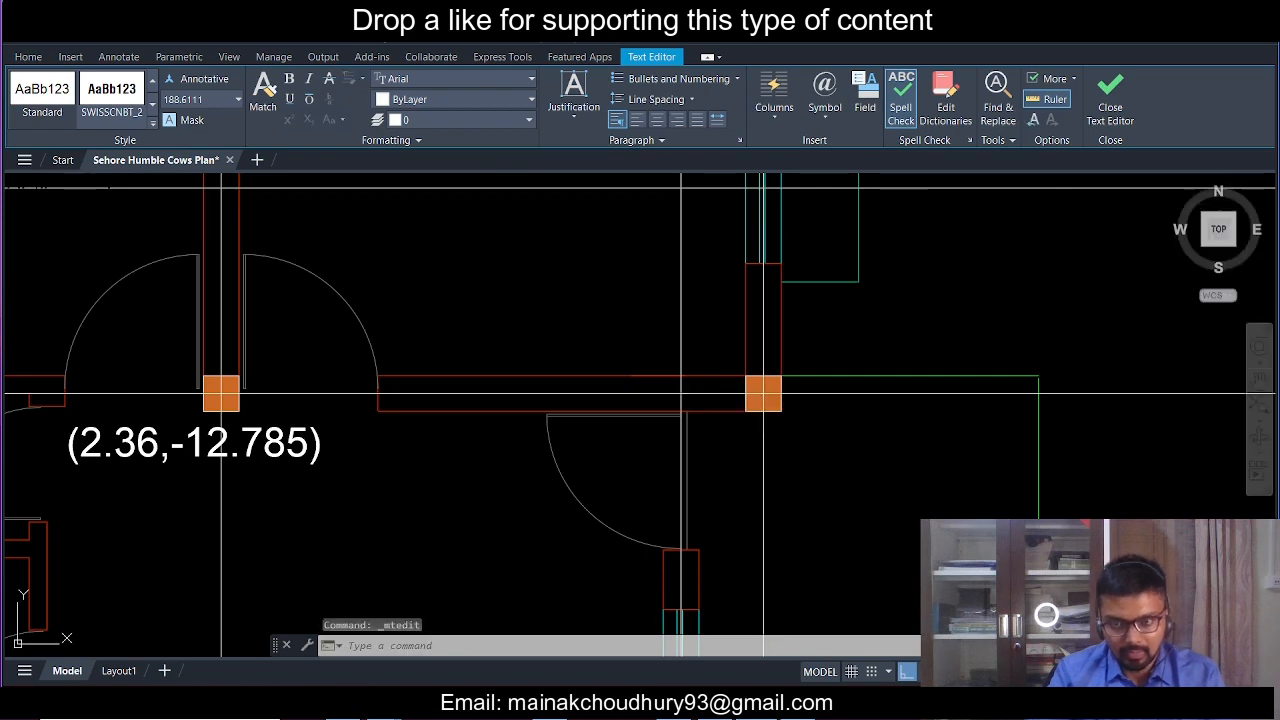
click(735, 400)
- Copy the (2.36,-12.785) and (6.145,-12.785) labels straight down to just below the next horizontal centreline
scroll(735, 400, down, 3)
middle_drag(725, 453, 740, 340)
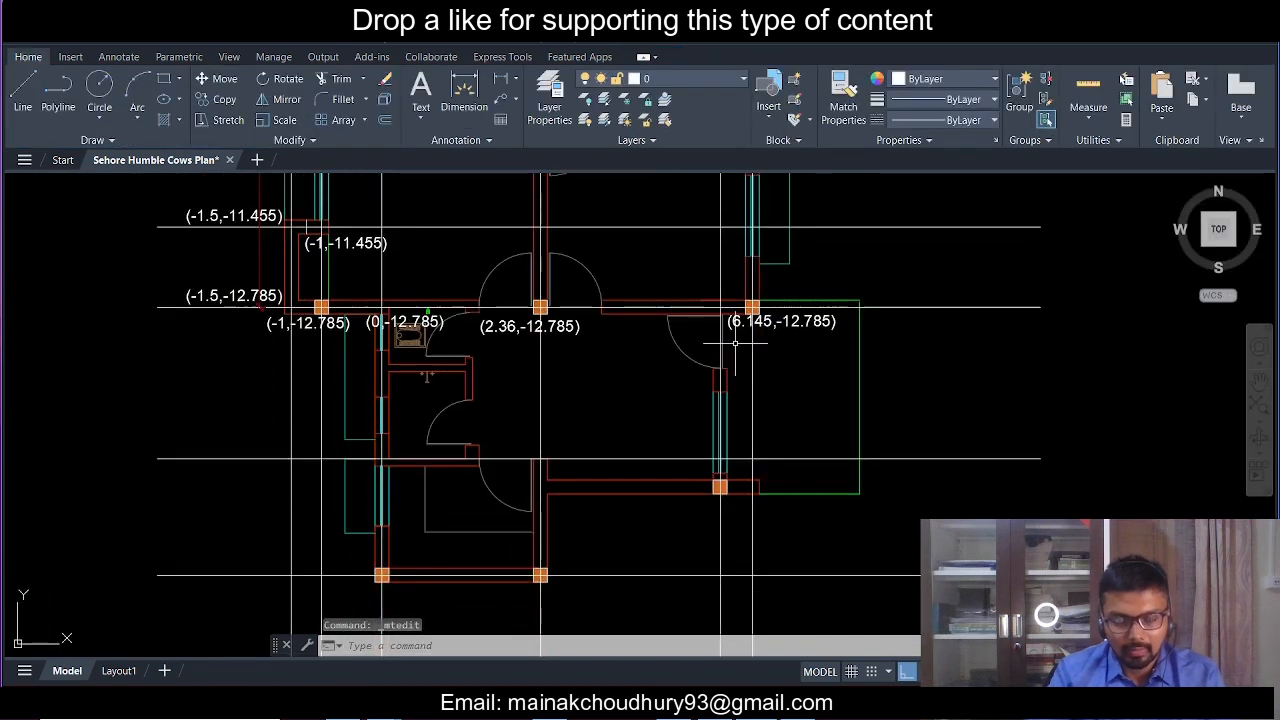
click(780, 316)
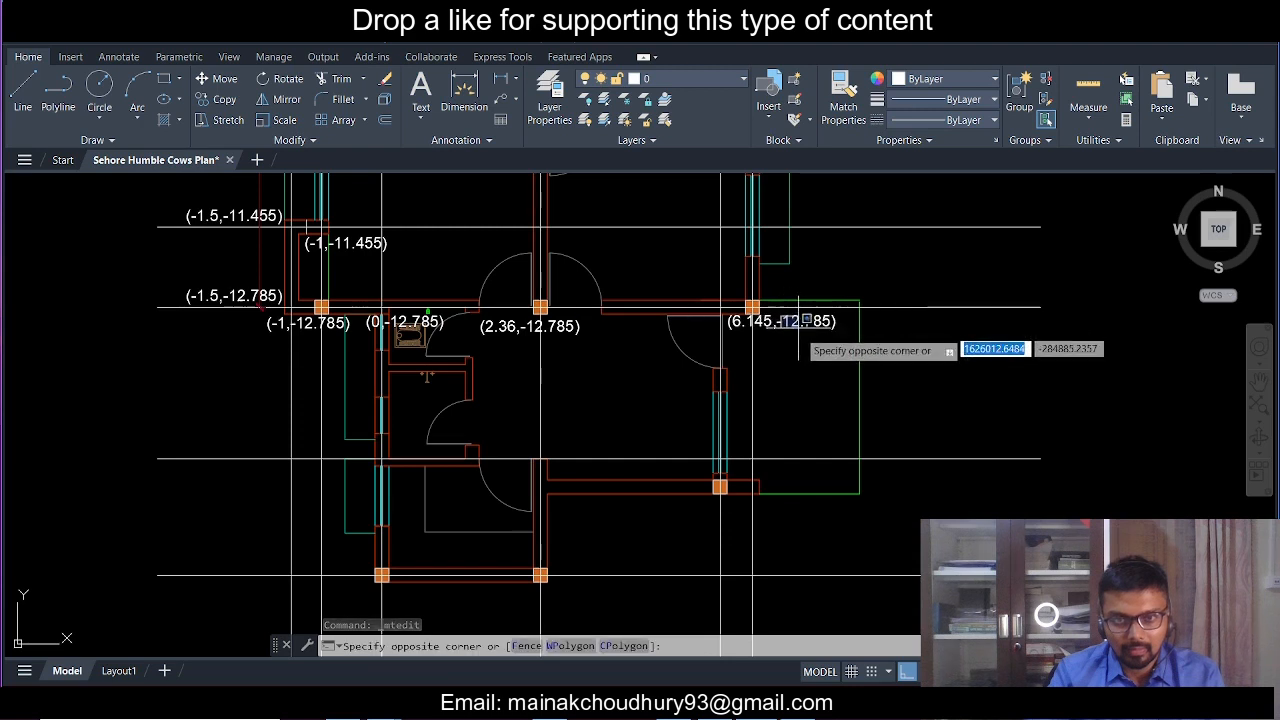
click(767, 340)
click(563, 326)
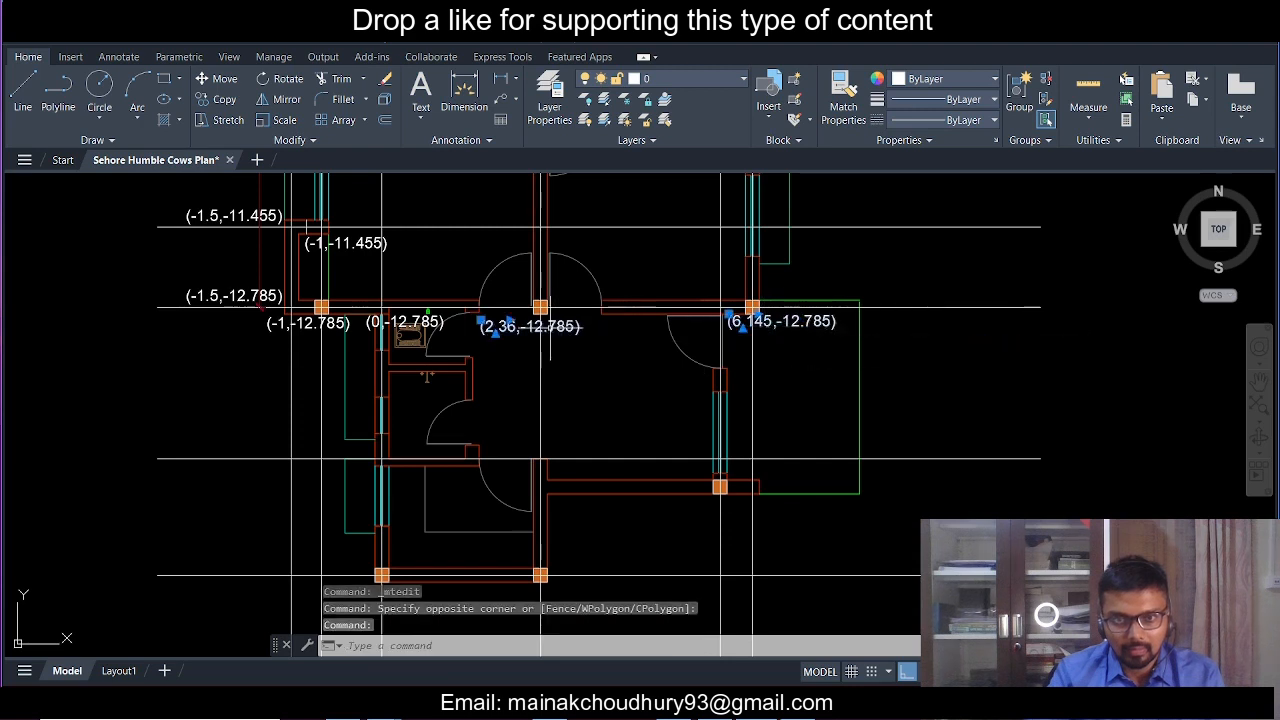
click(223, 101)
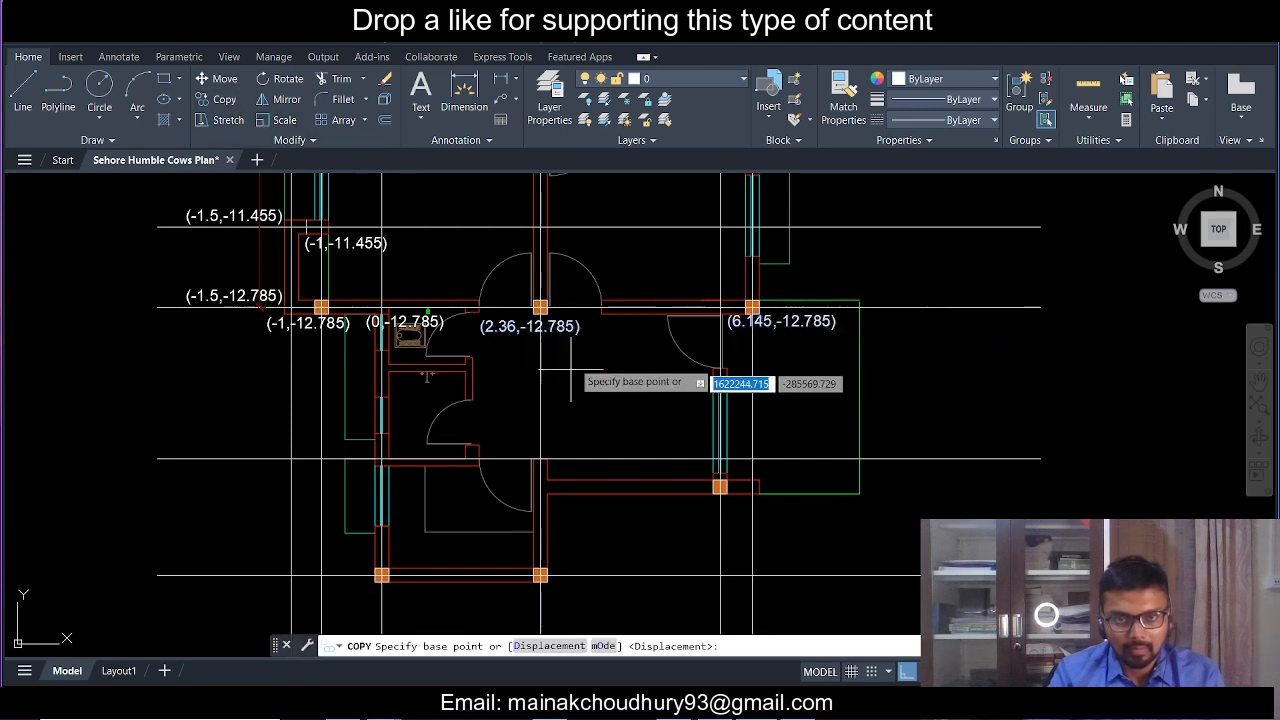
click(587, 322)
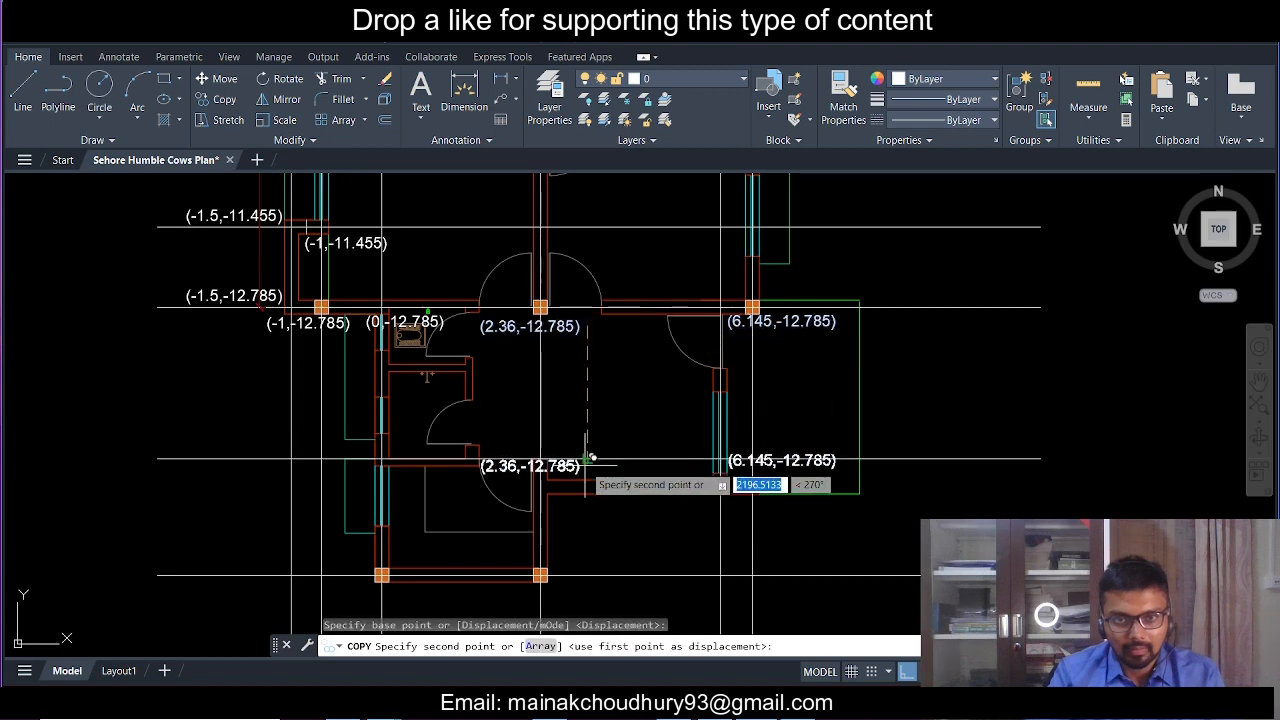
scroll(589, 460, up, 4)
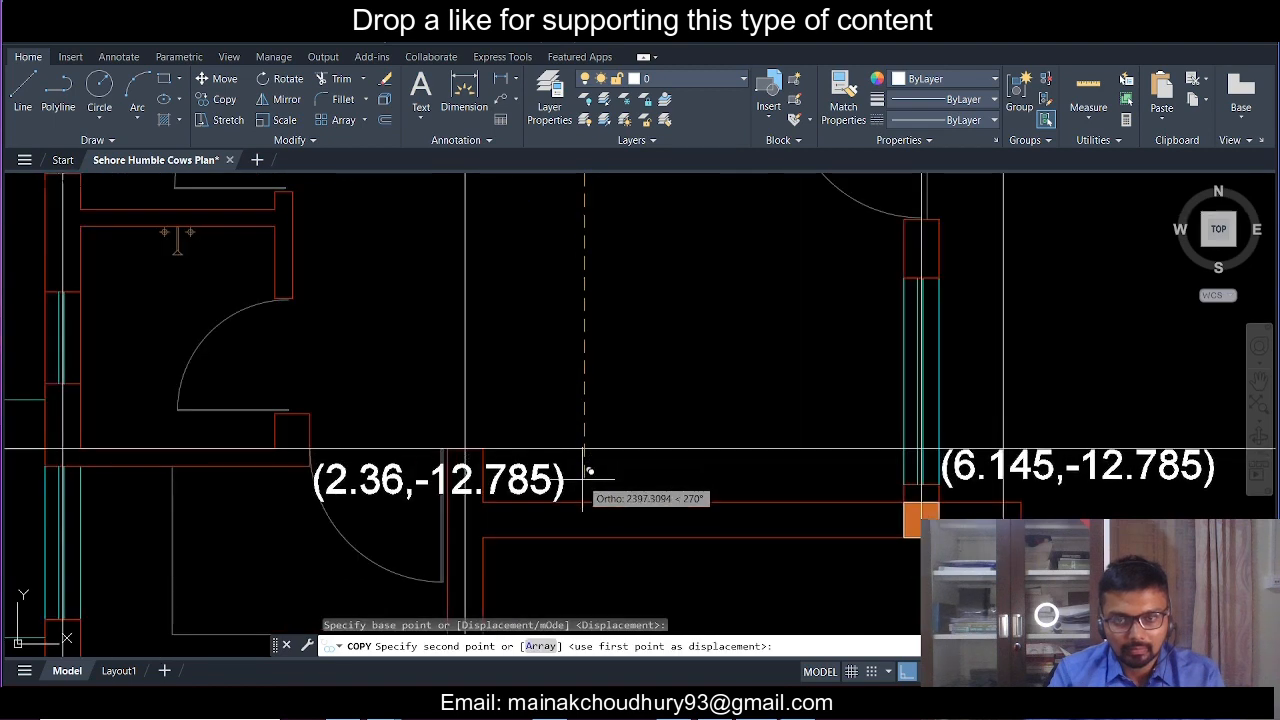
click(585, 478)
key(Escape)
- Move the copied (6.145,-12.785) label slightly down from the lower horizontal centreline
middle_drag(1005, 533, 597, 509)
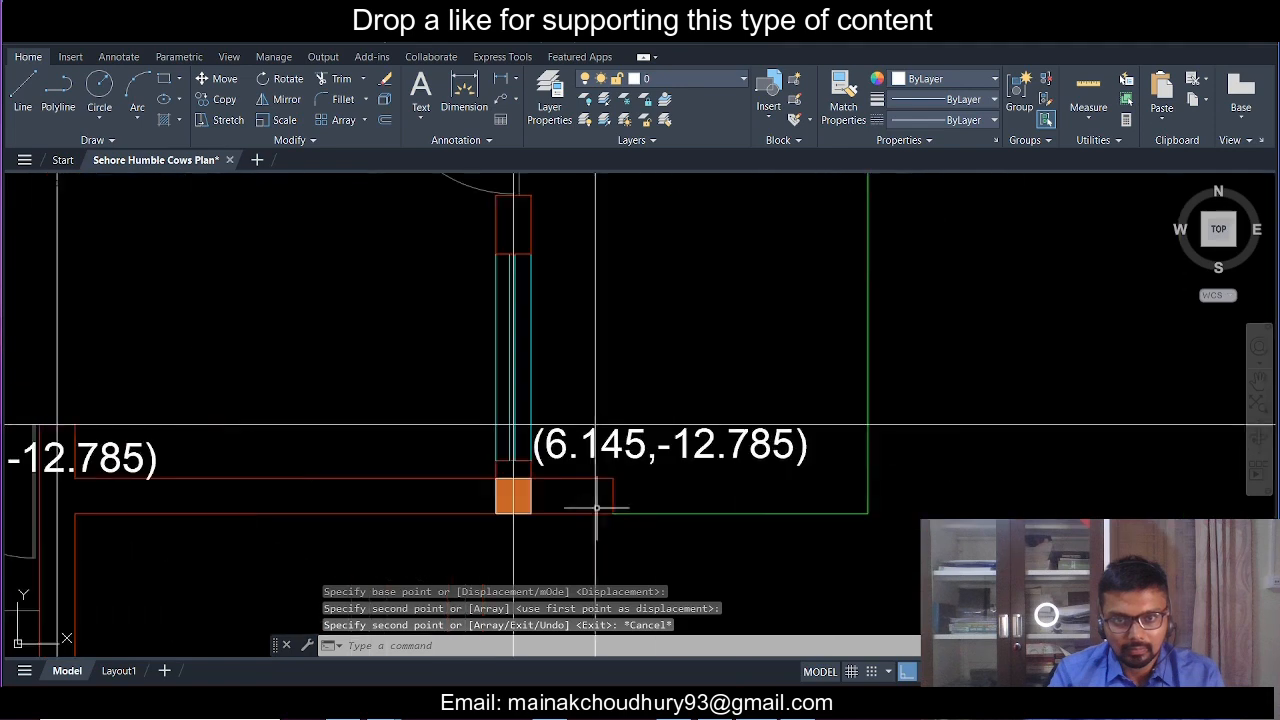
click(739, 454)
middle_drag(869, 503, 691, 517)
text(m)
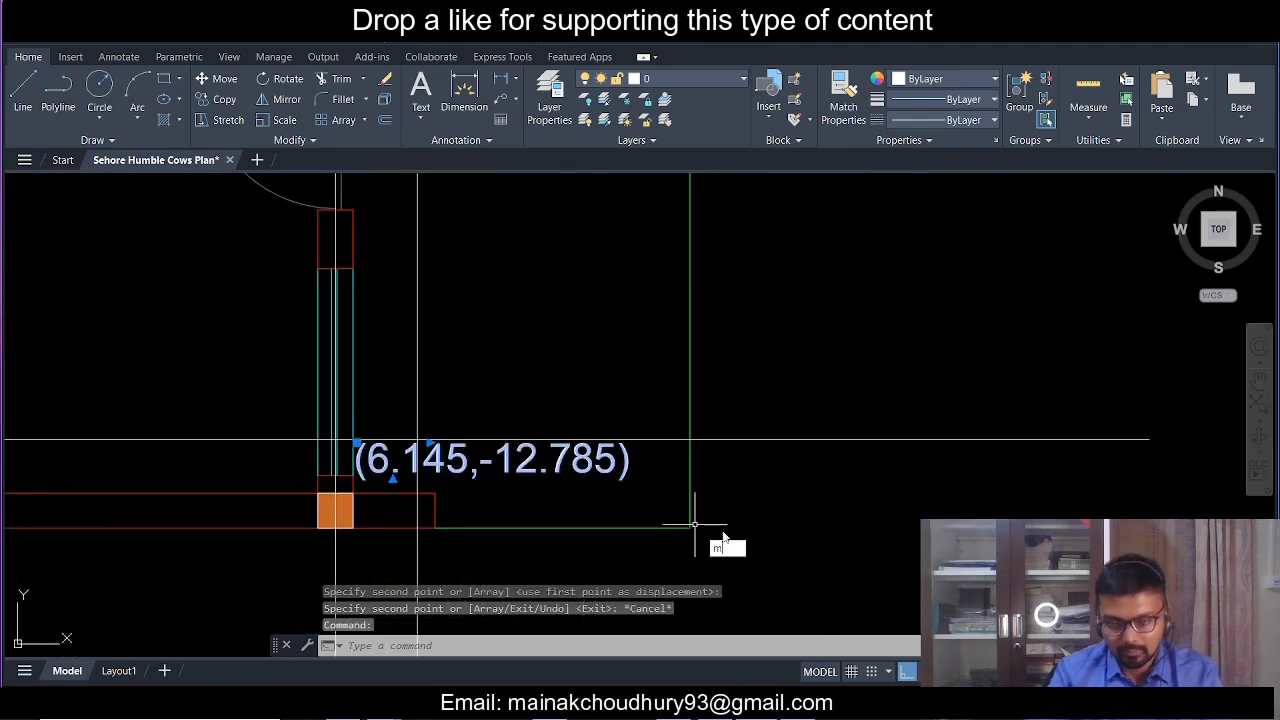
key(space)
click(768, 517)
click(768, 534)
scroll(681, 469, down, 2)
mouse_move(586, 436)
middle_down()
mouse_move(592, 454)
mouse_move(653, 437)
middle_up()
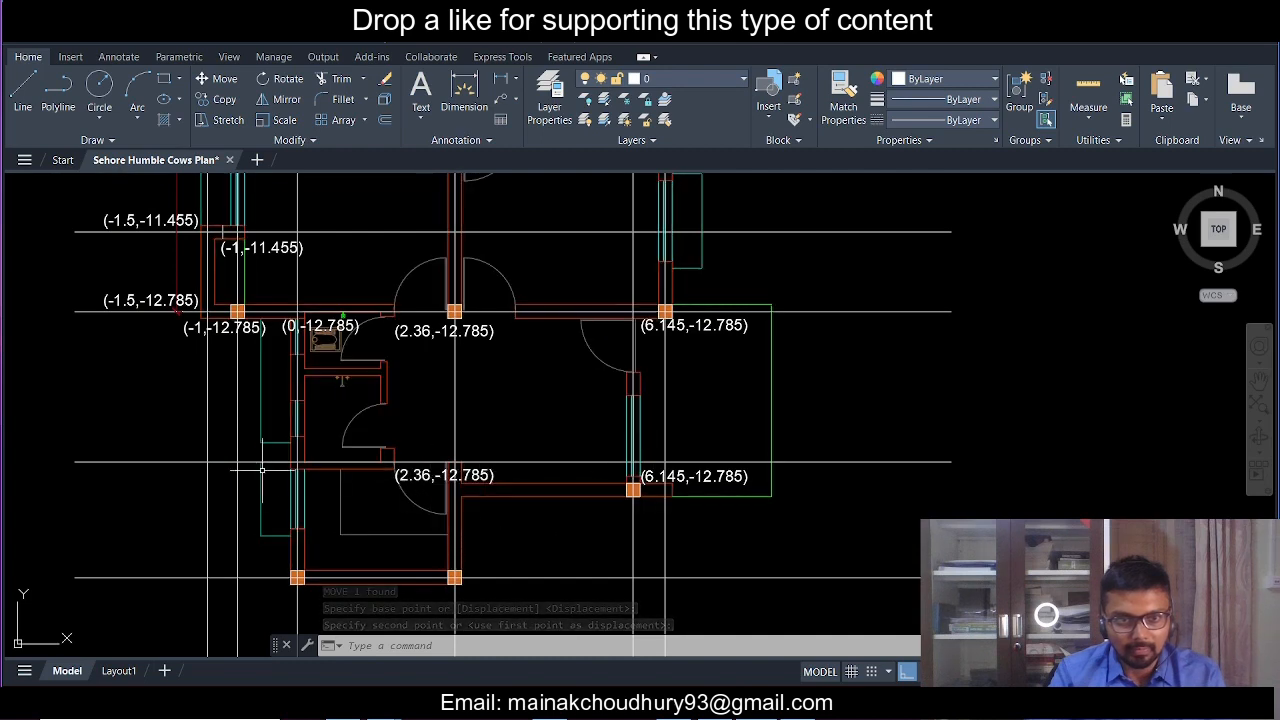
- Copy the horizontal centreline below the bathrooms down to the centre of the column beside the lower (6.145,-12.785) label
click(240, 491)
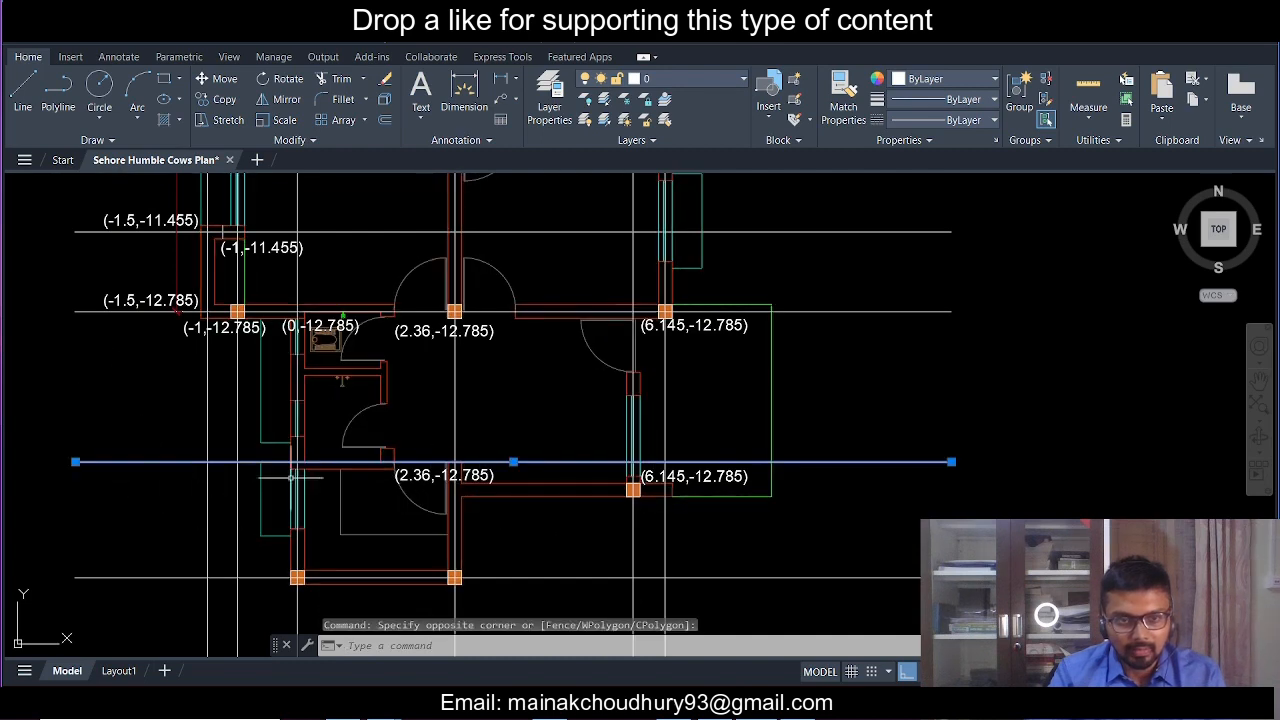
scroll(620, 487, up, 4)
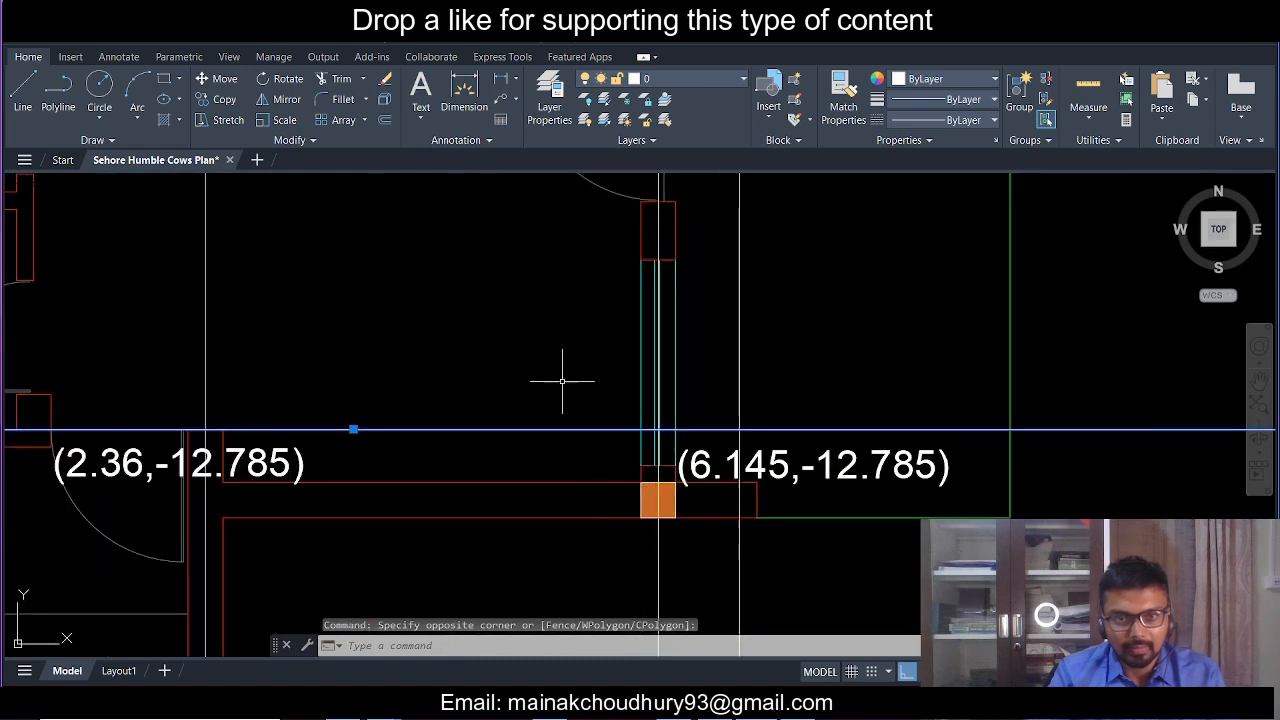
scroll(591, 320, down, 4)
scroll(412, 337, up, 2)
middle_drag(440, 313, 474, 395)
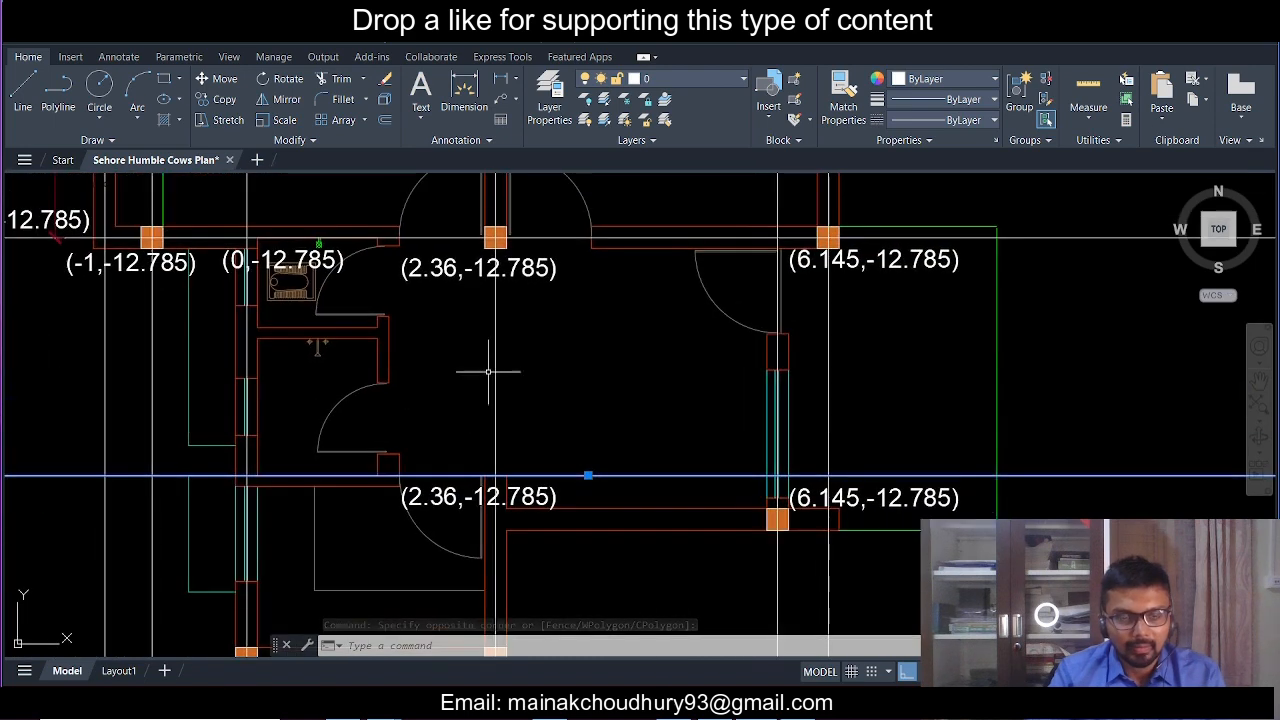
middle_drag(667, 495, 588, 438)
click(210, 100)
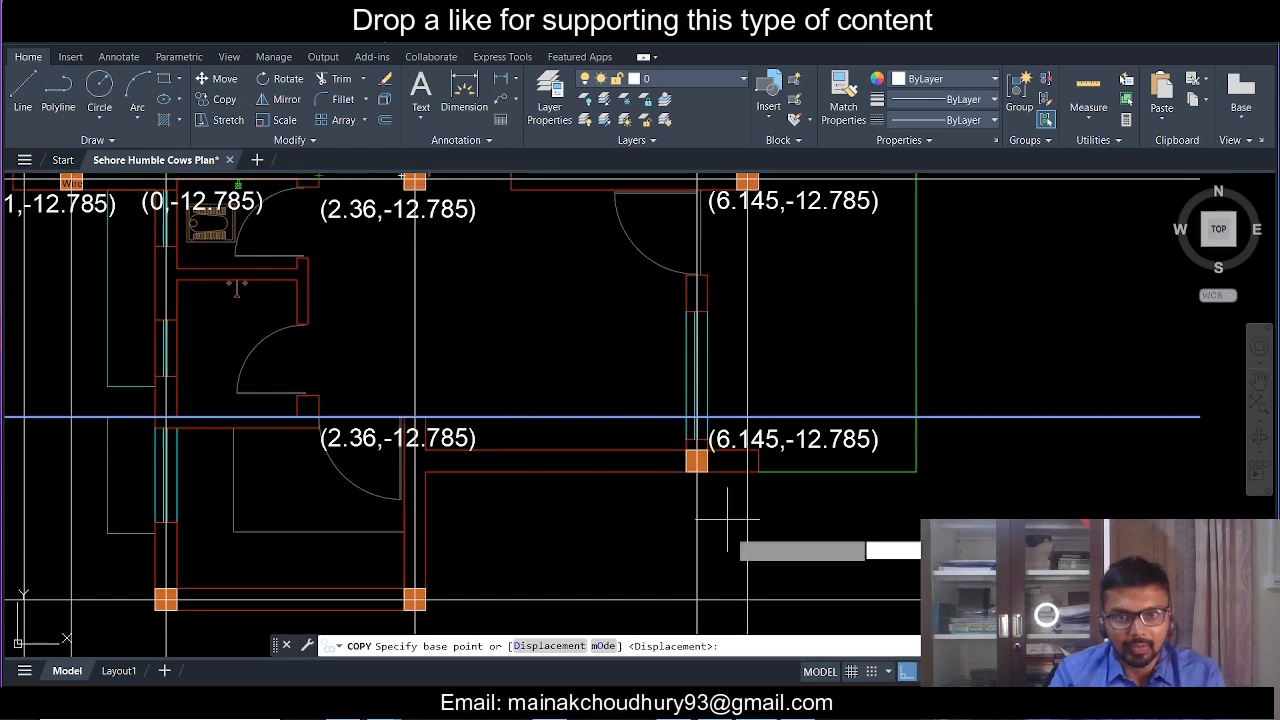
scroll(729, 518, up, 2)
click(661, 358)
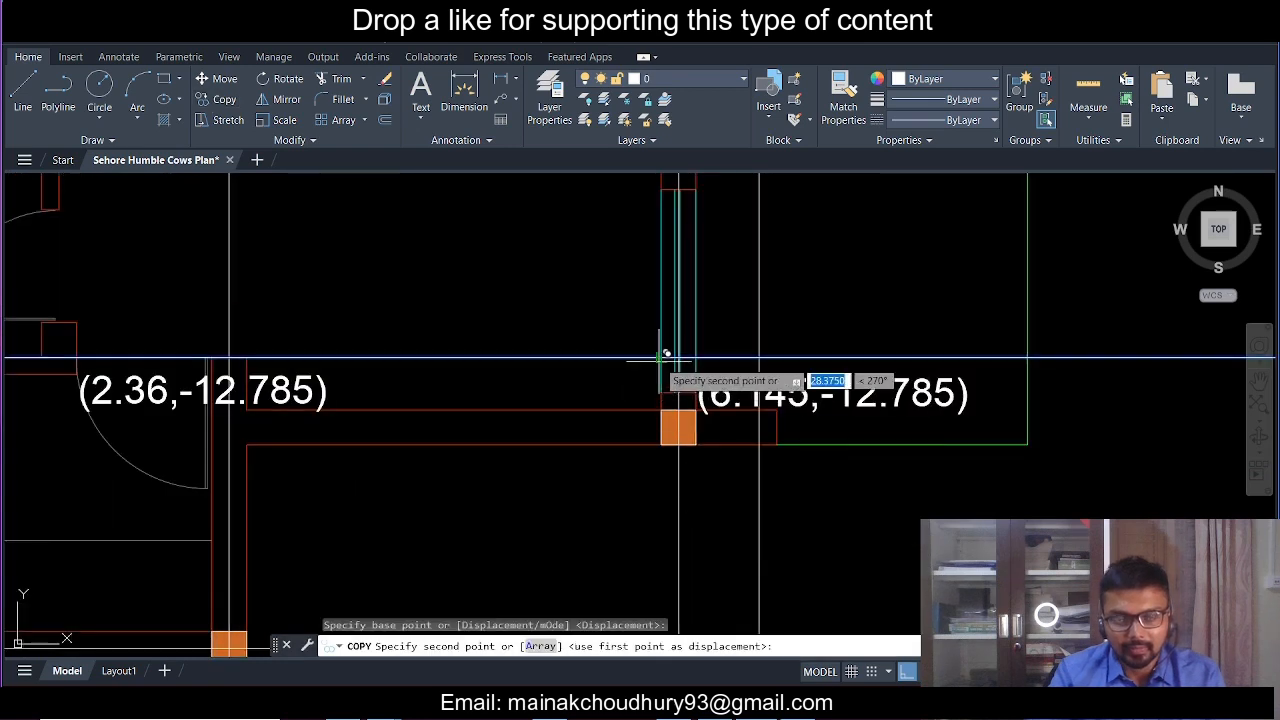
click(669, 420)
key(Escape)
scroll(614, 457, down, 2)
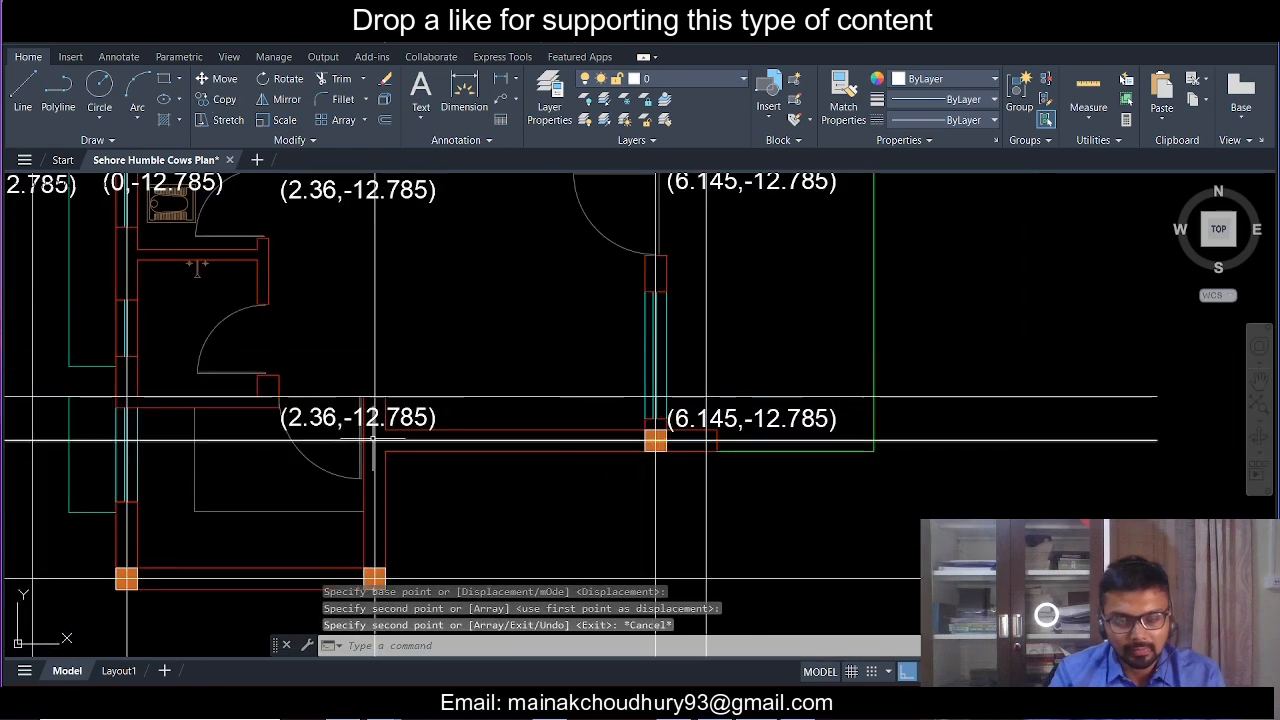
- Move the lower (2.36,-12.785) and (6.145,-12.785) labels down to just below the newly copied horizontal centreline
middle_drag(339, 439, 509, 452)
scroll(510, 435, up, 2)
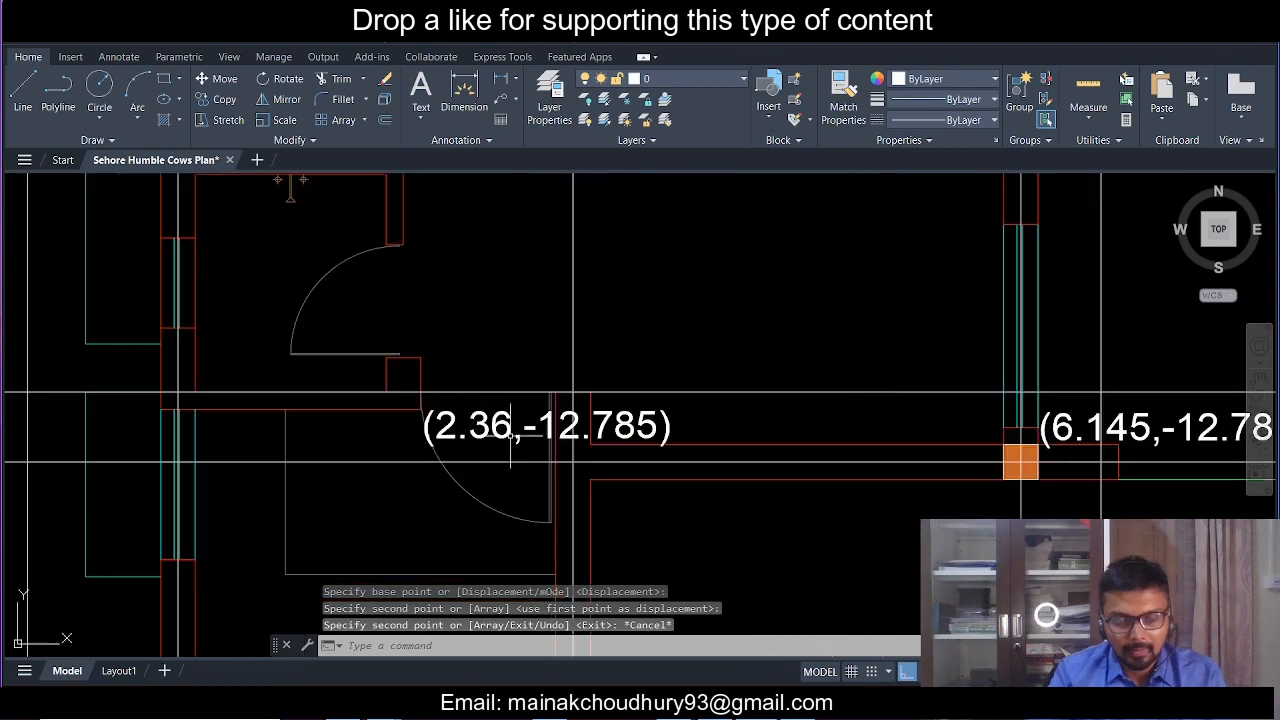
click(526, 456)
click(467, 421)
scroll(461, 421, down, 2)
middle_drag(552, 456, 511, 483)
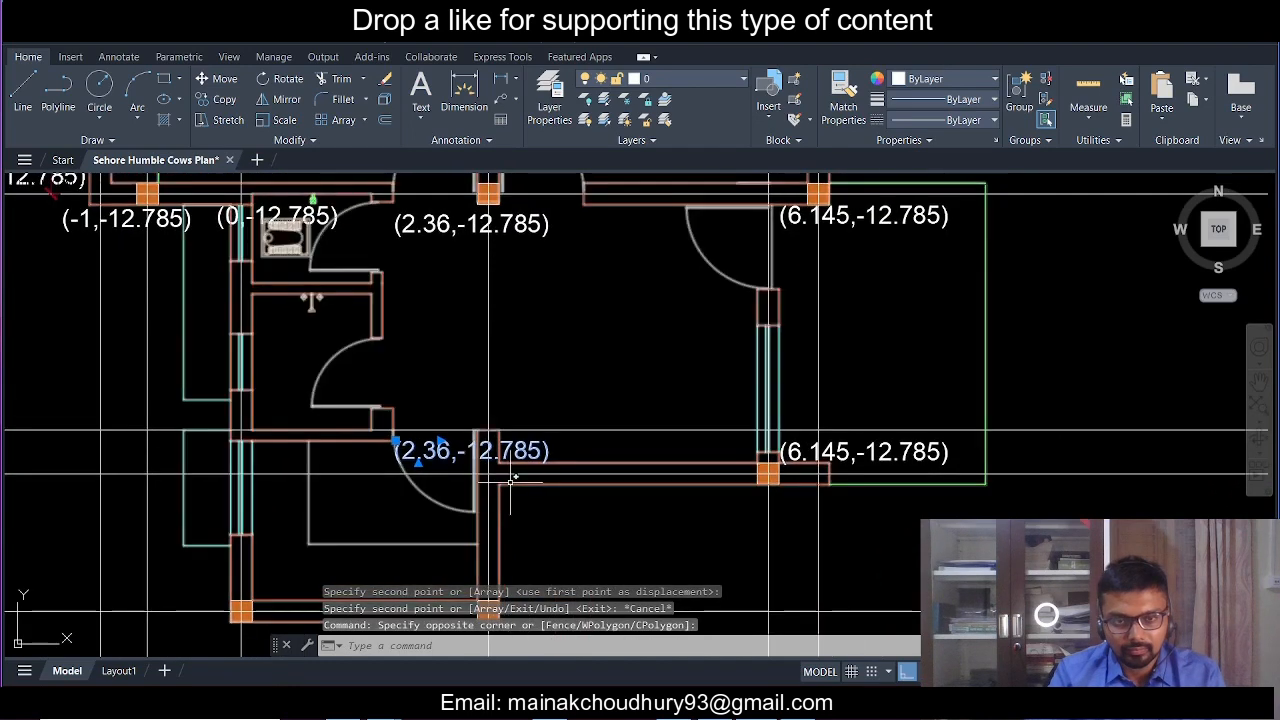
scroll(512, 484, up, 4)
scroll(507, 471, down, 3)
scroll(514, 463, up, 2)
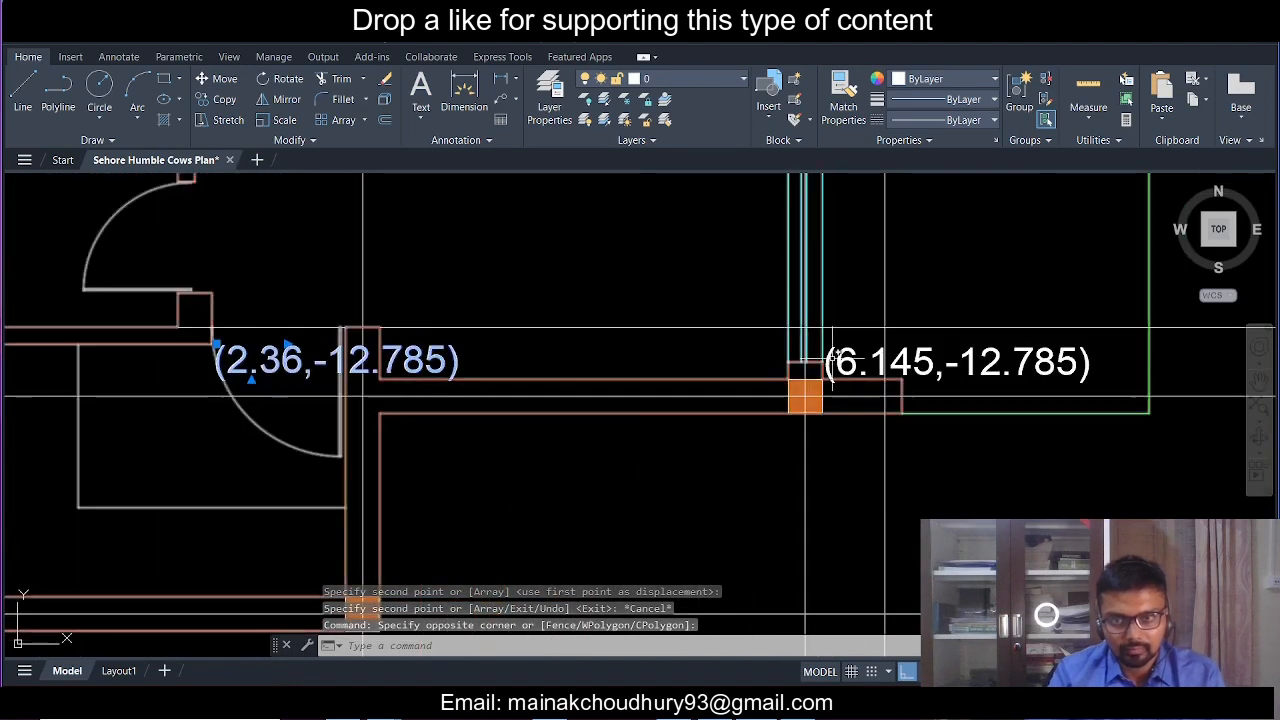
click(955, 348)
click(919, 356)
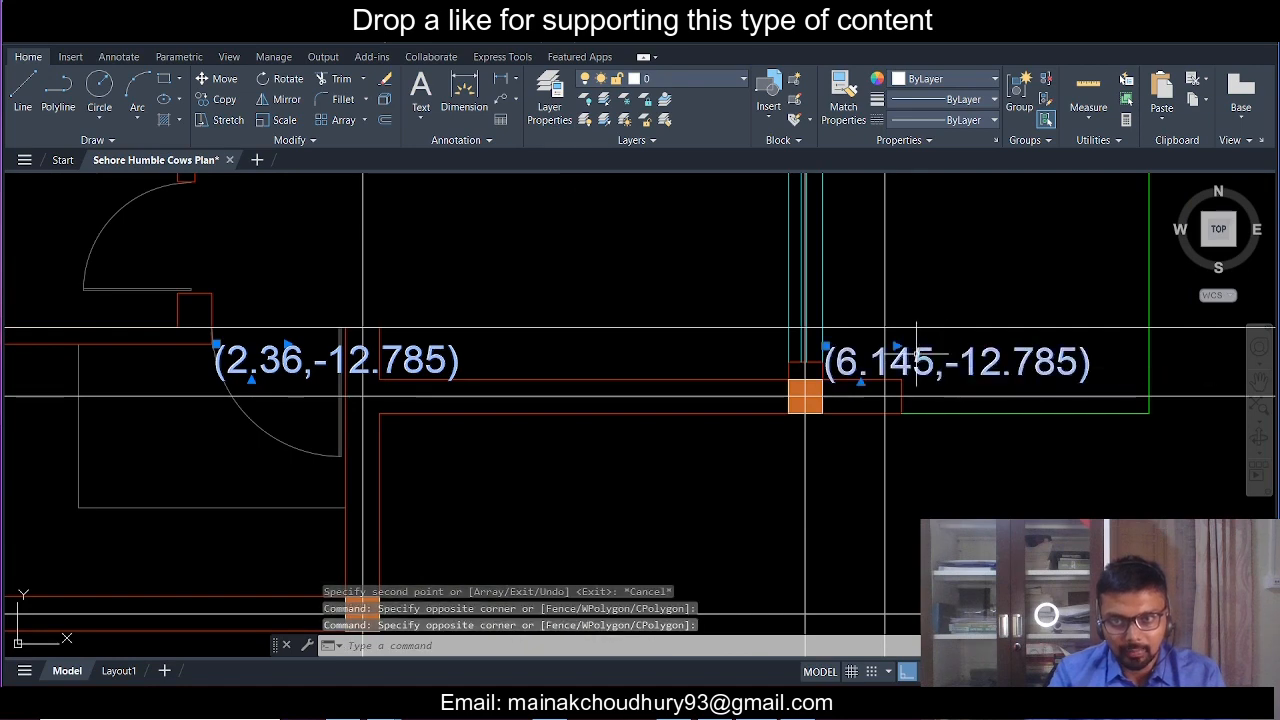
text(m)
key(Return)
click(689, 494)
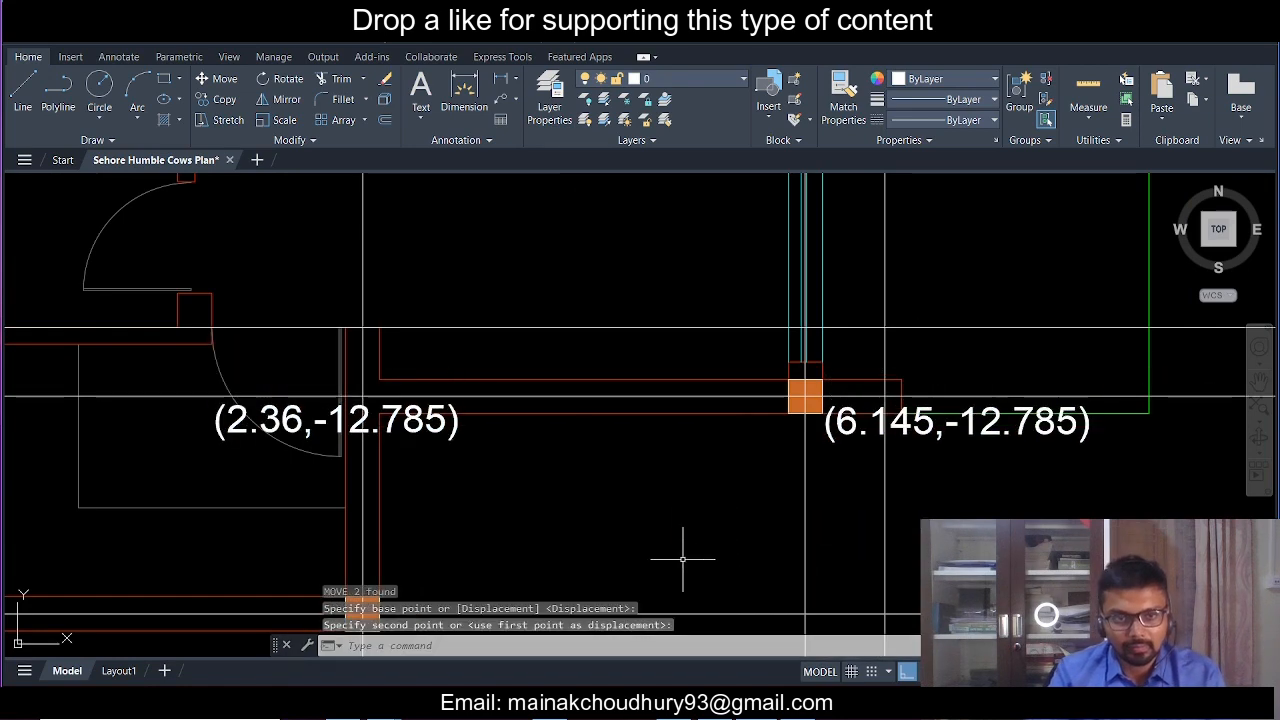
- Compare the unlabelled intersections at the plan's lower end with the matching labelled ones near the (0,0) origin
scroll(683, 559, down, 3)
scroll(405, 461, up, 1)
scroll(405, 461, up, 2)
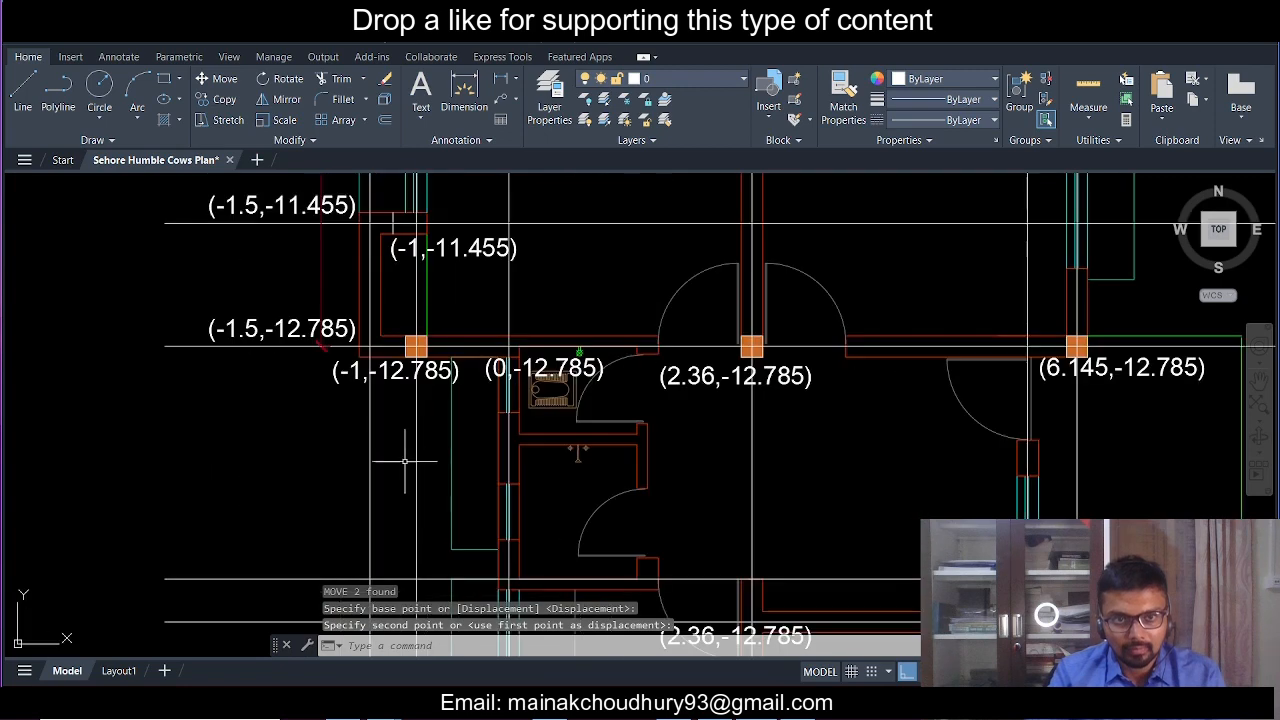
middle_drag(405, 461, 398, 352)
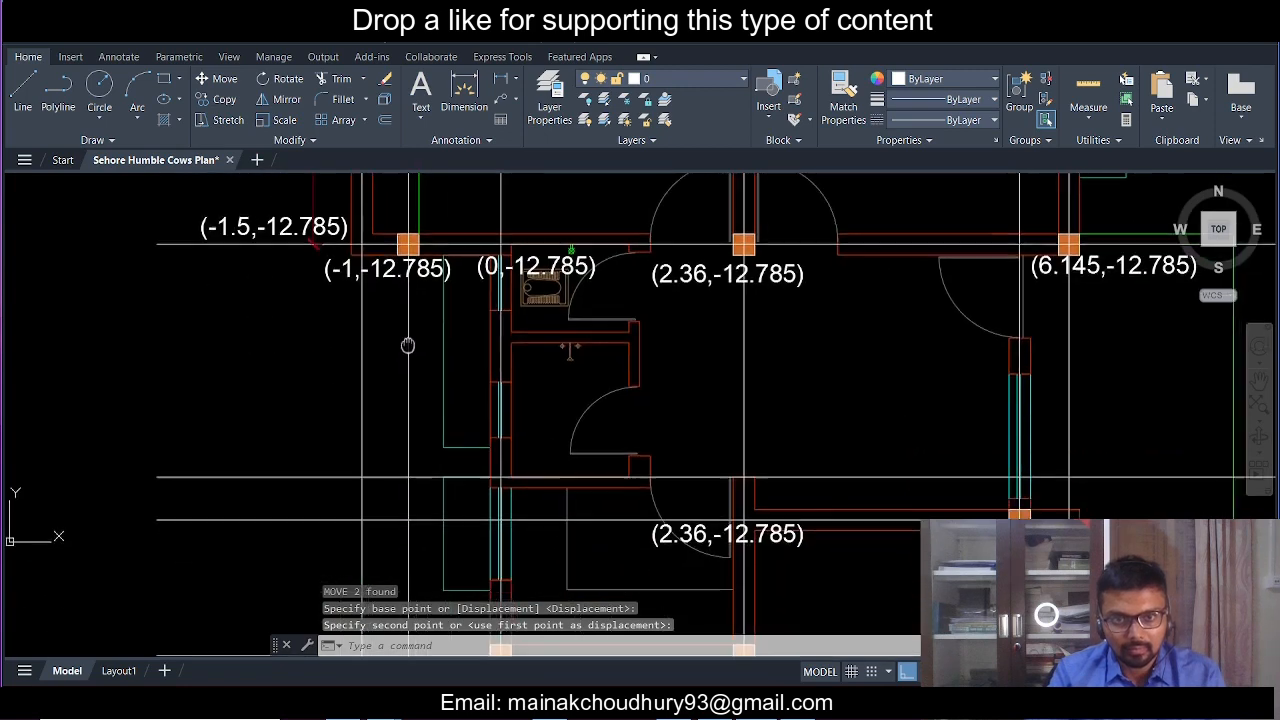
click(493, 492)
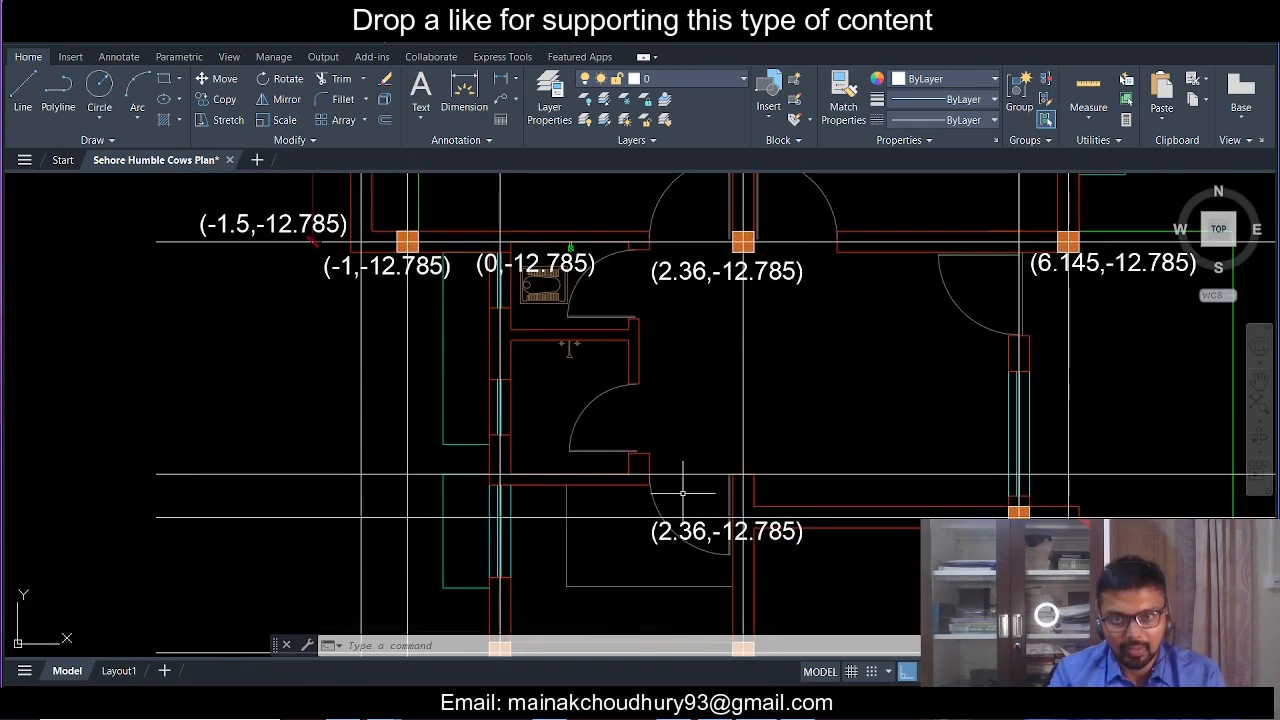
middle_drag(765, 507, 674, 555)
scroll(674, 555, down, 2)
middle_drag(640, 380, 626, 534)
middle_drag(594, 350, 593, 491)
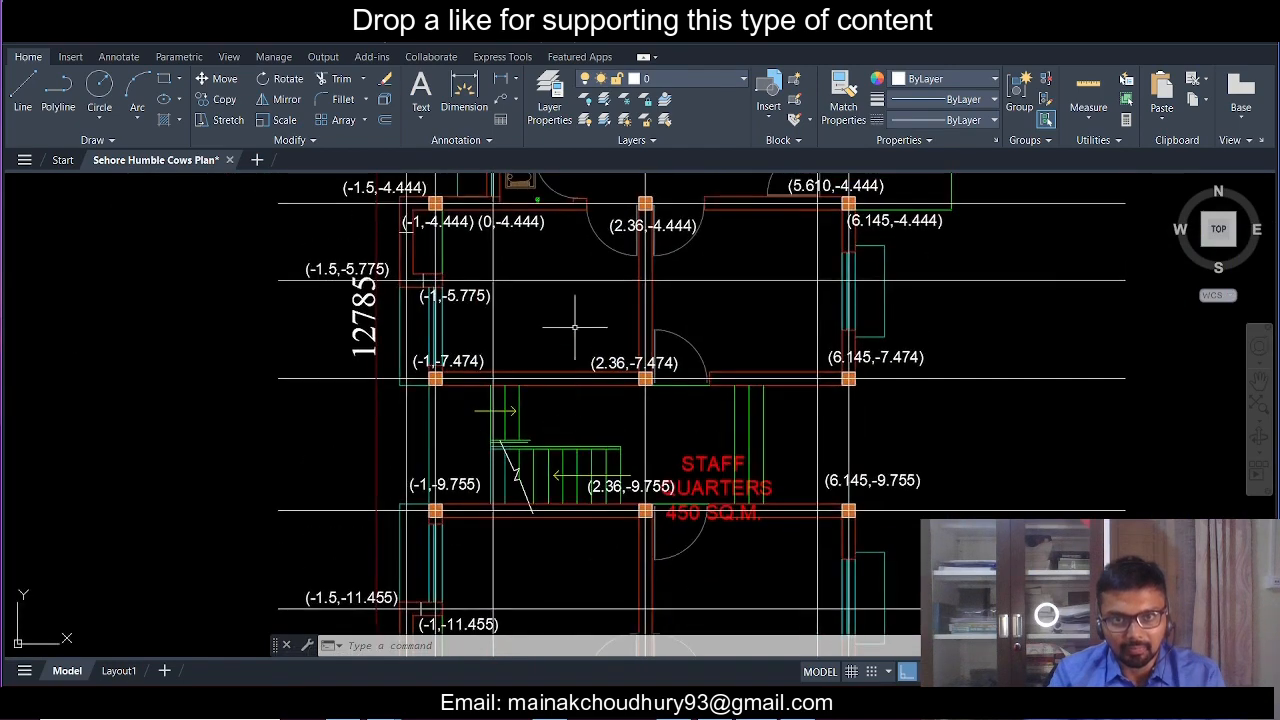
middle_drag(575, 326, 577, 582)
scroll(577, 325, up, 2)
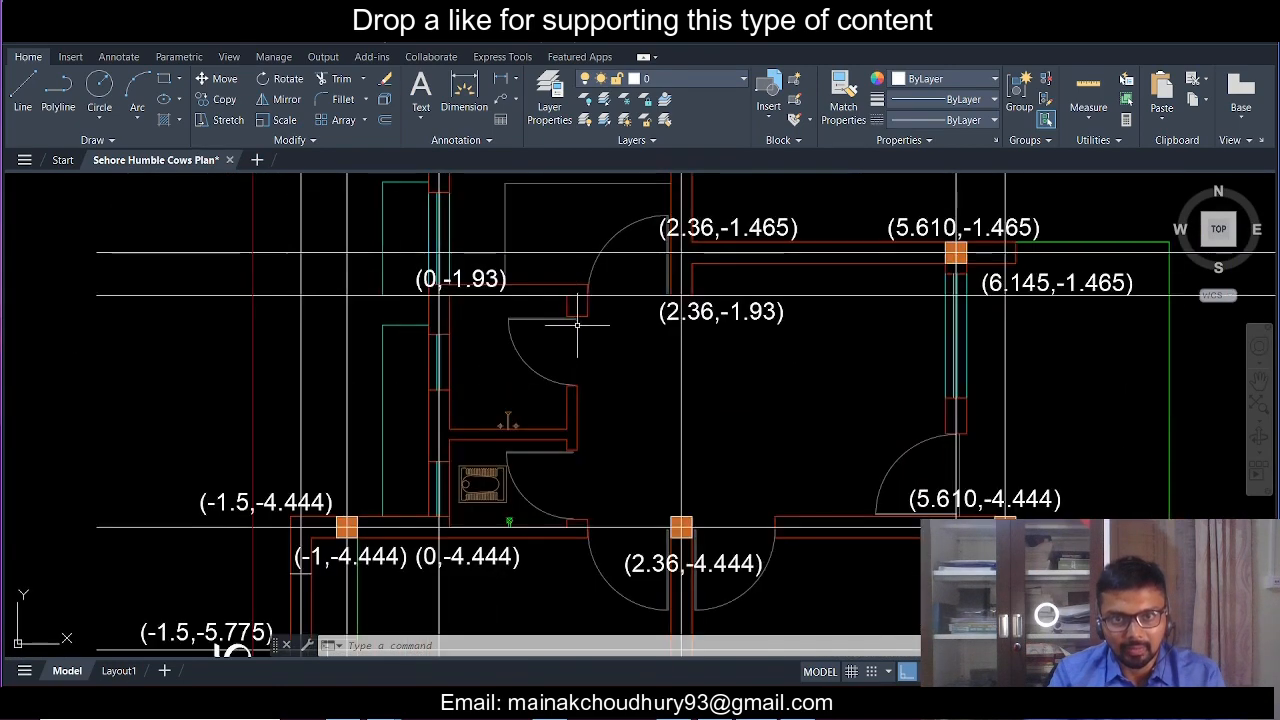
middle_drag(577, 325, 593, 434)
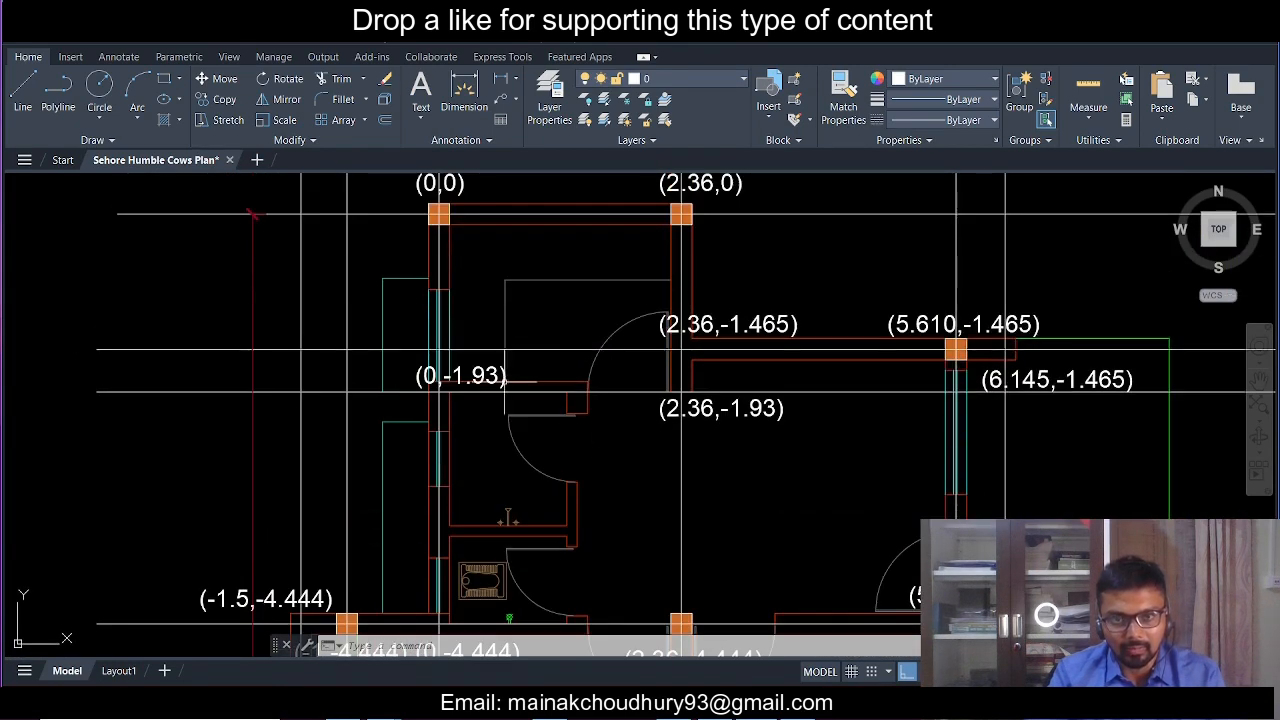
scroll(586, 366, down, 2)
scroll(574, 415, up, 2)
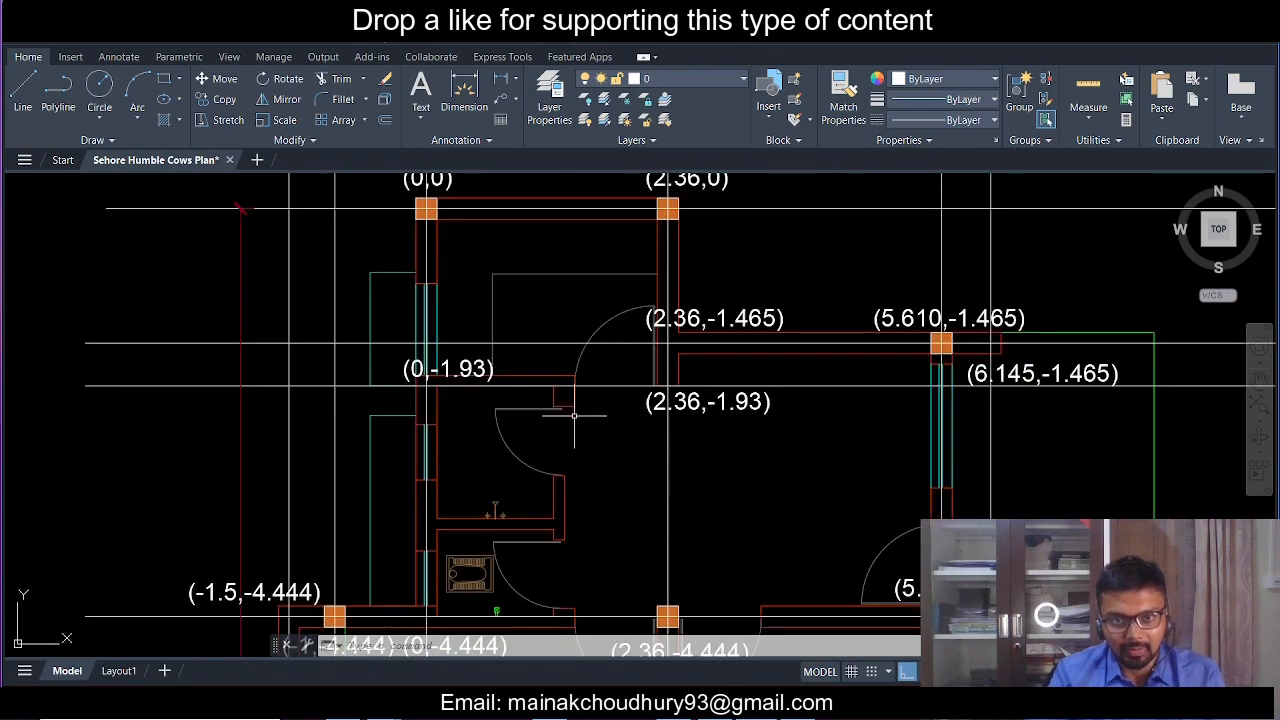
scroll(579, 426, down, 2)
middle_drag(592, 557, 584, 218)
middle_drag(607, 436, 589, 200)
middle_drag(579, 485, 579, 291)
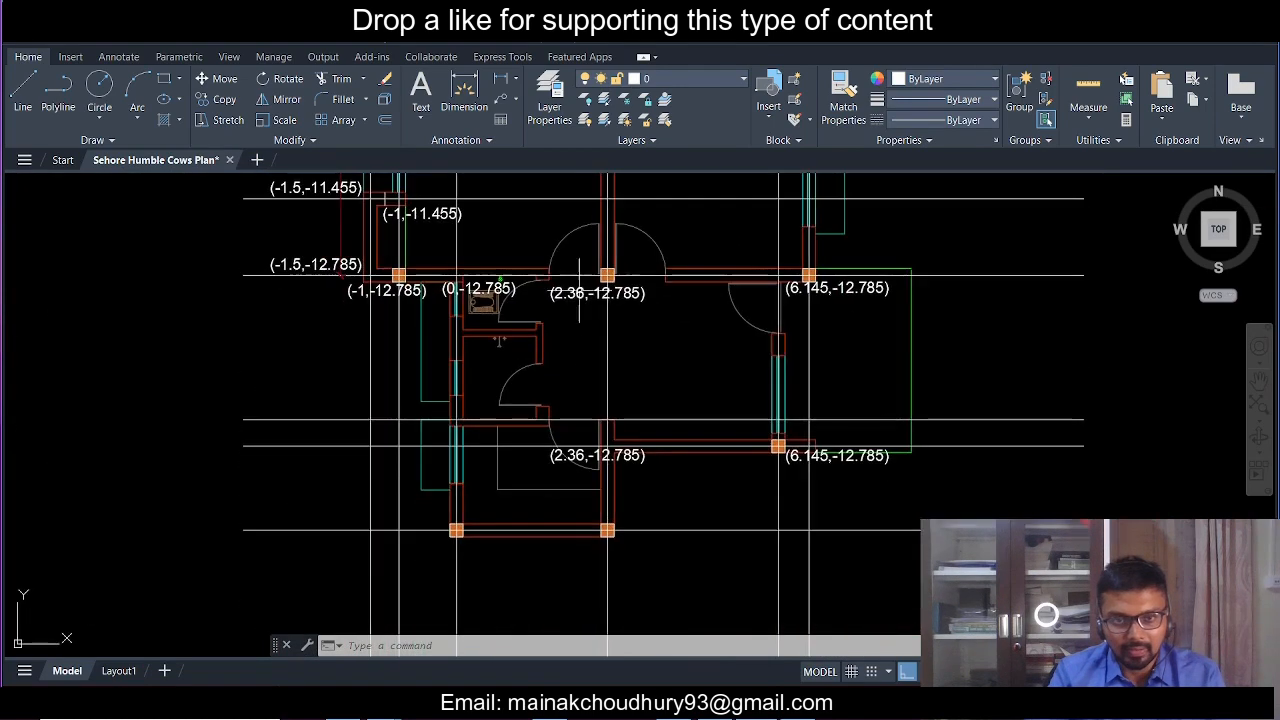
scroll(577, 369, up, 4)
scroll(523, 334, down, 3)
scroll(543, 380, up, 2)
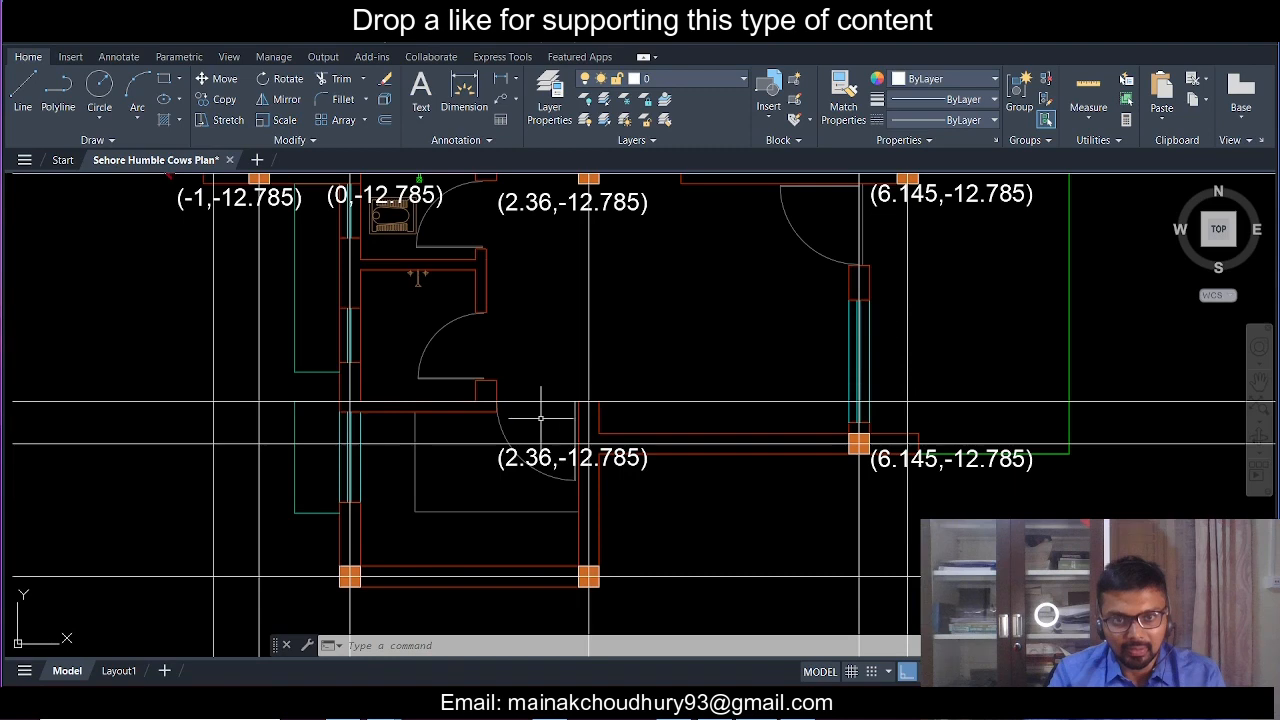
- Copy the (0,-1.93) and (2.36,-1.93) labels straight down to the horizontal centreline below the lower bathrooms
scroll(597, 400, down, 4)
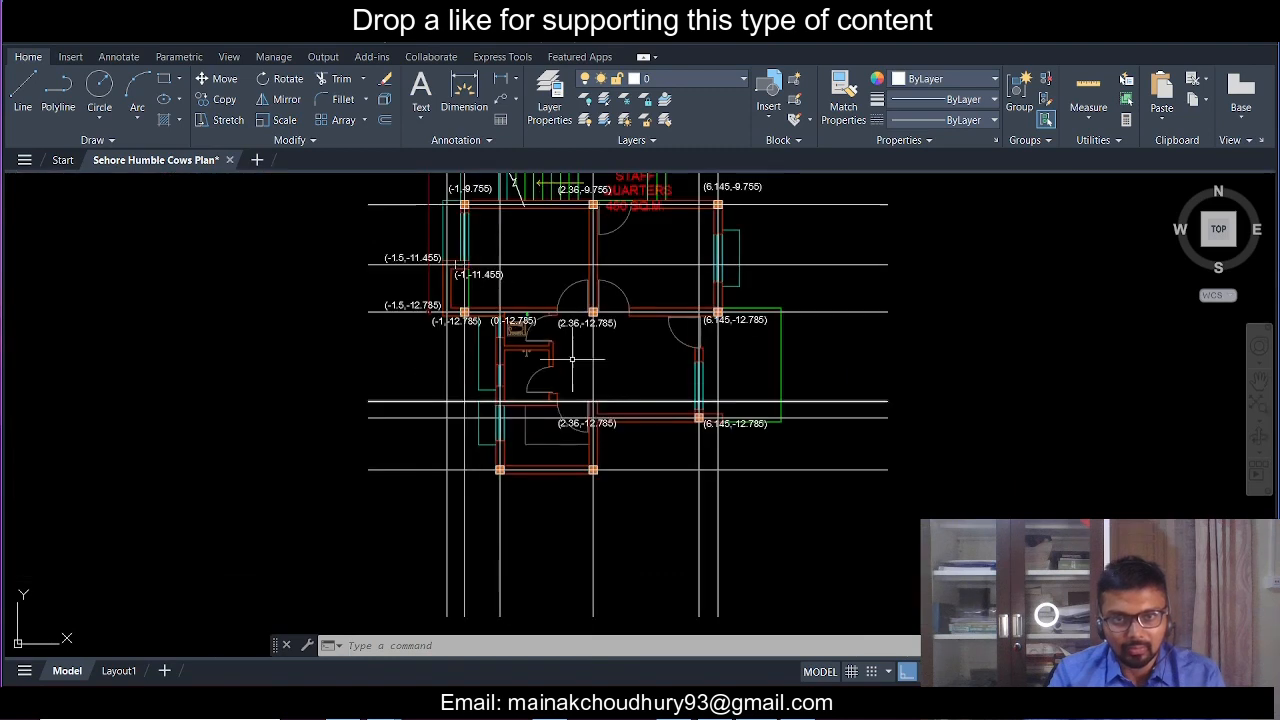
middle_drag(571, 357, 595, 584)
middle_drag(590, 380, 535, 570)
scroll(548, 357, up, 6)
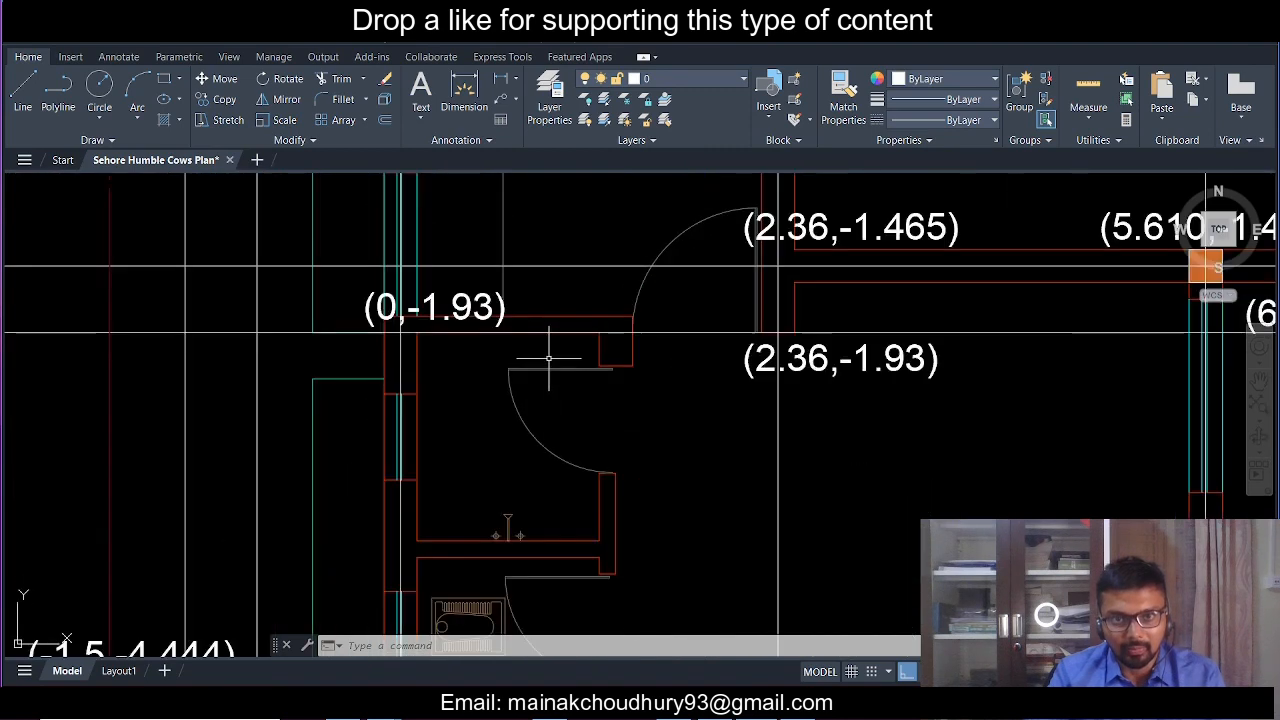
click(761, 370)
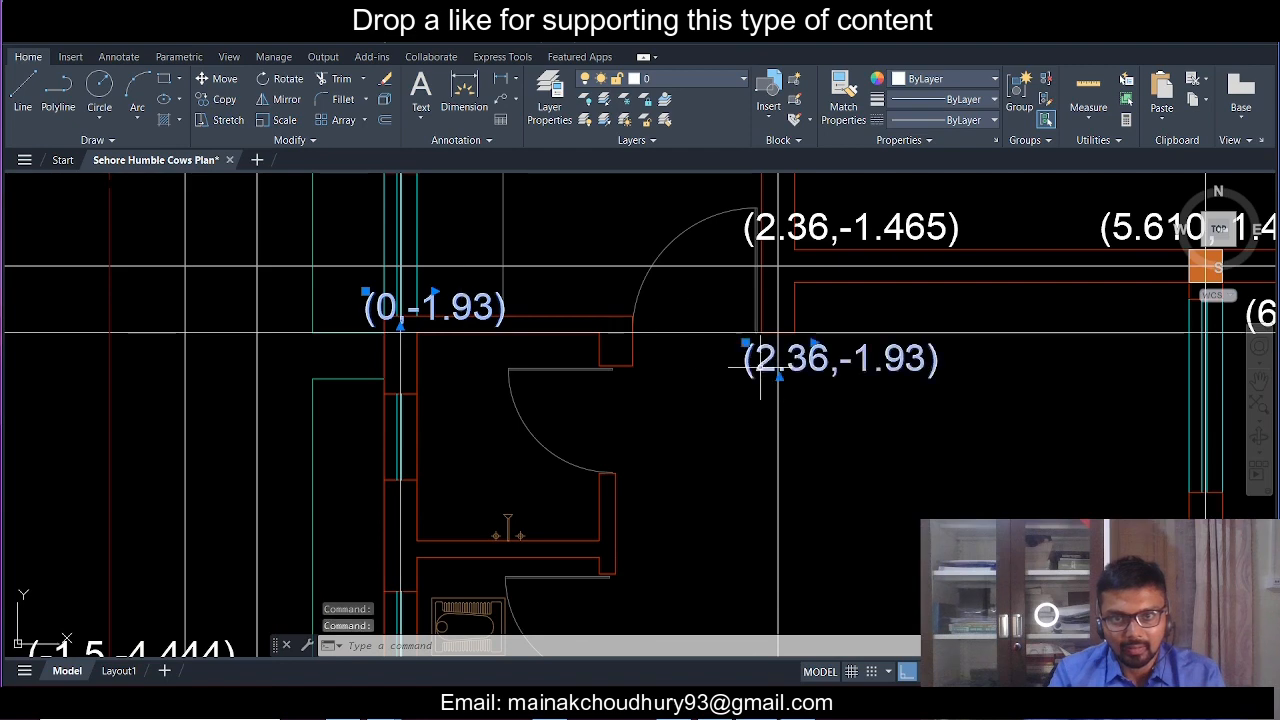
click(220, 99)
scroll(610, 371, down, 3)
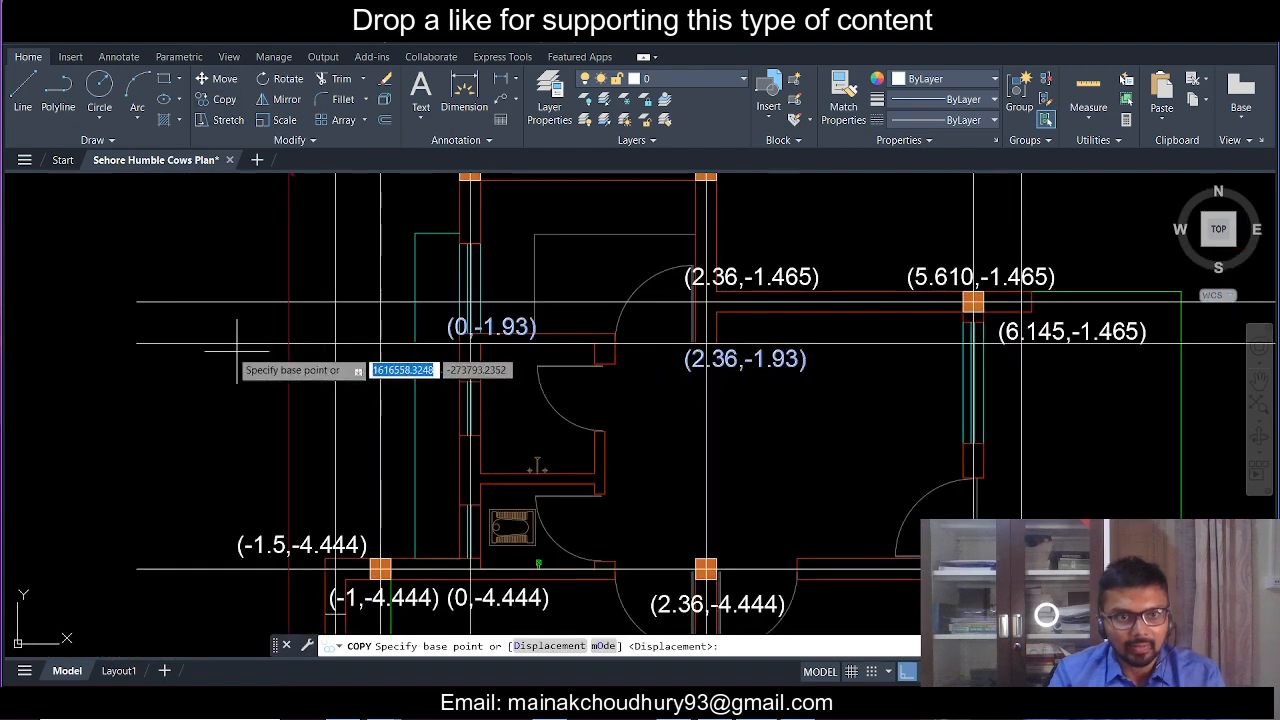
click(137, 343)
scroll(162, 328, down, 6)
middle_drag(193, 572, 404, 340)
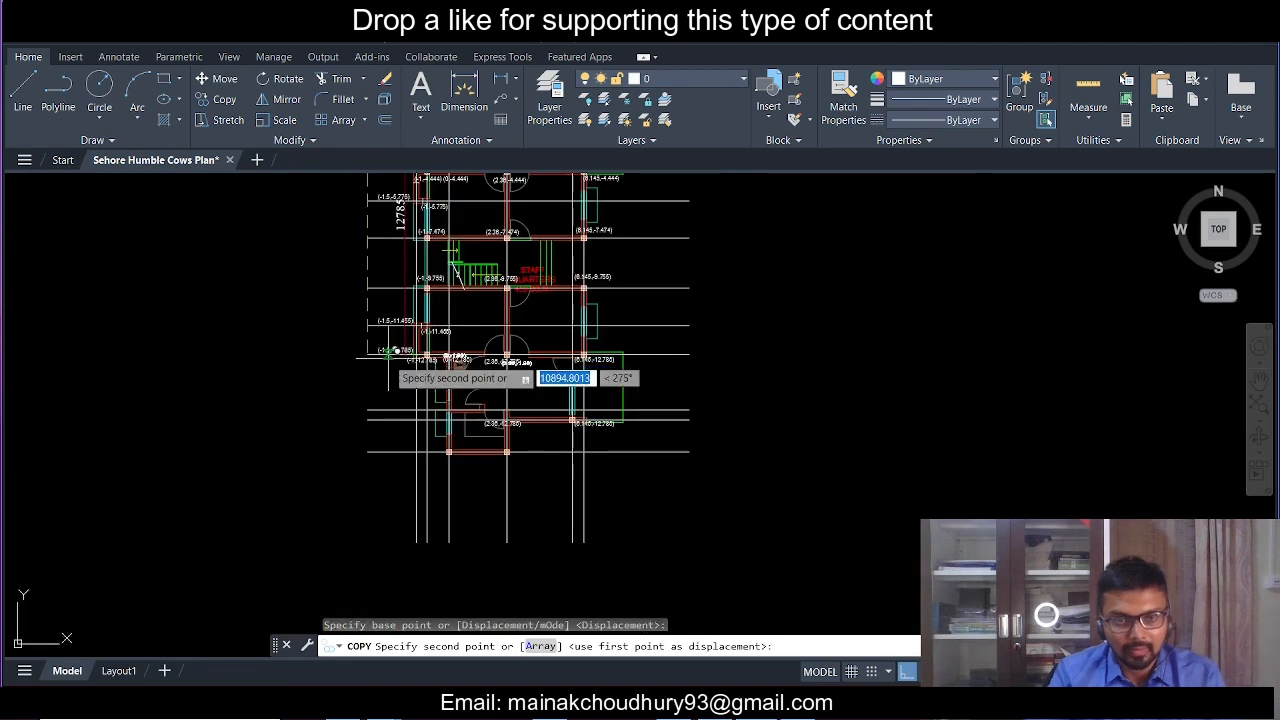
scroll(361, 359, up, 4)
scroll(420, 449, up, 4)
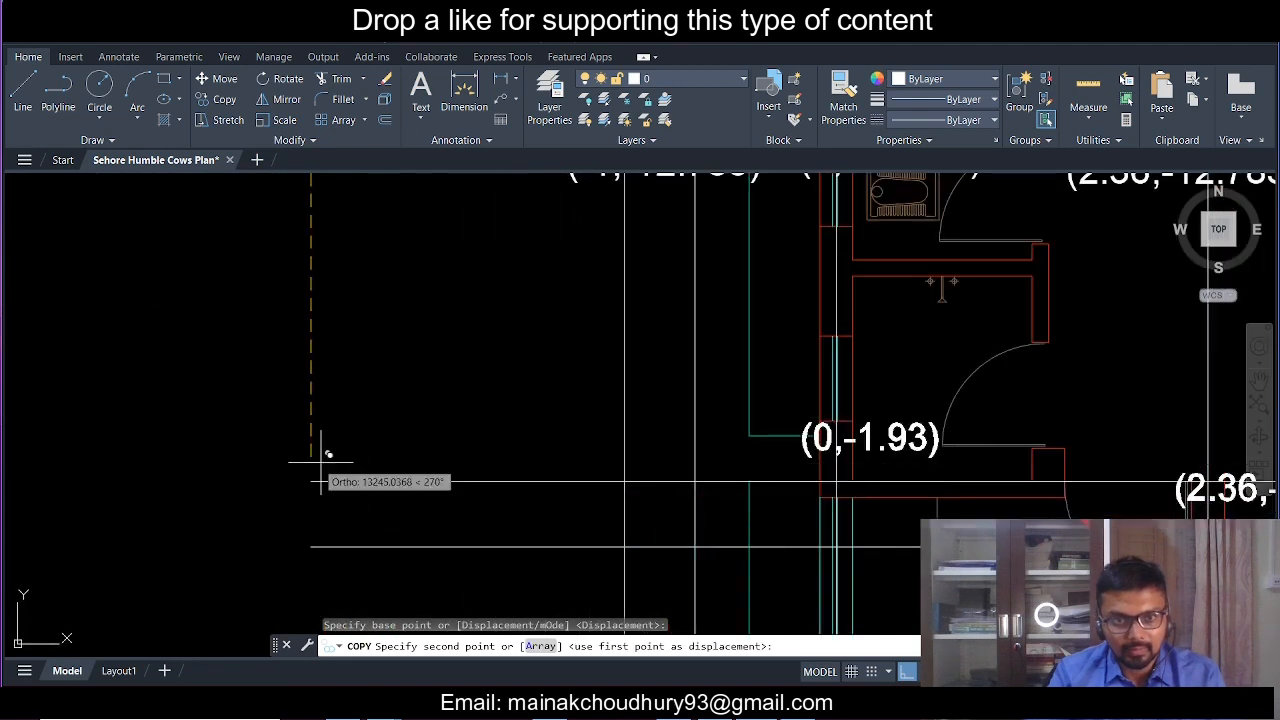
key(Escape)
scroll(271, 414, down, 2)
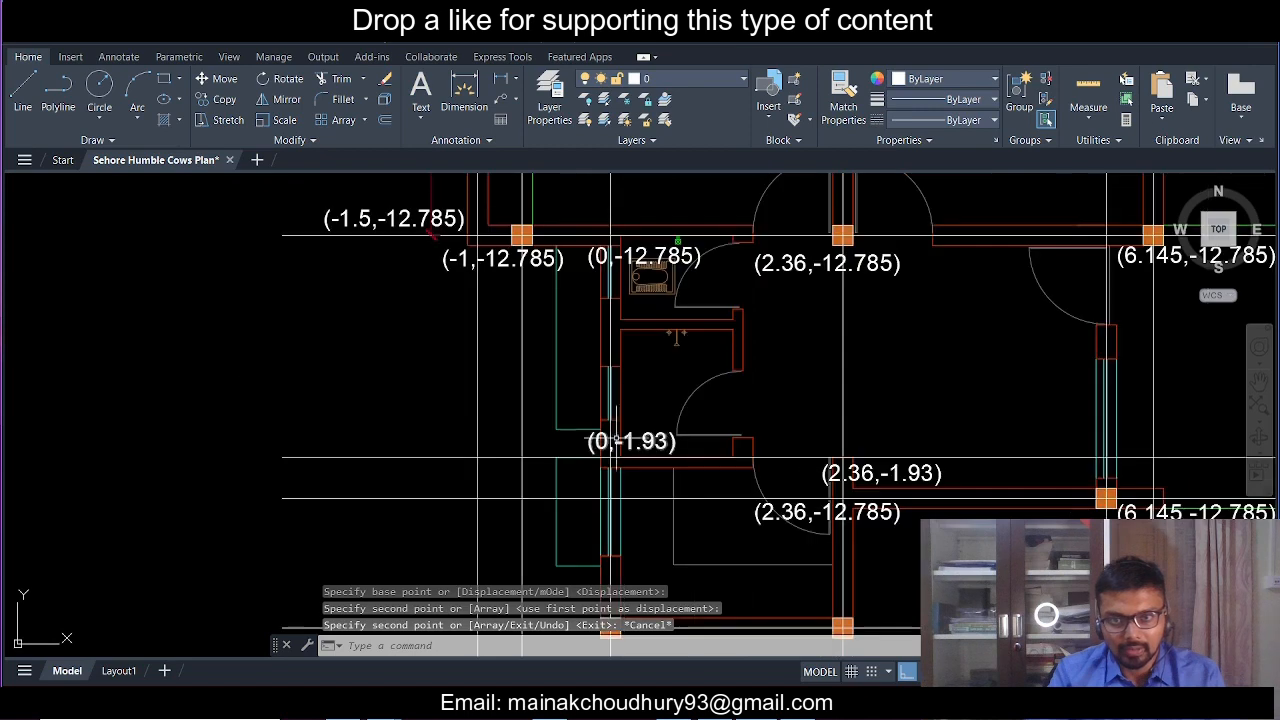
mouse_move(775, 460)
middle_down()
mouse_move(665, 503)
mouse_move(666, 451)
middle_up()
scroll(670, 450, up, 2)
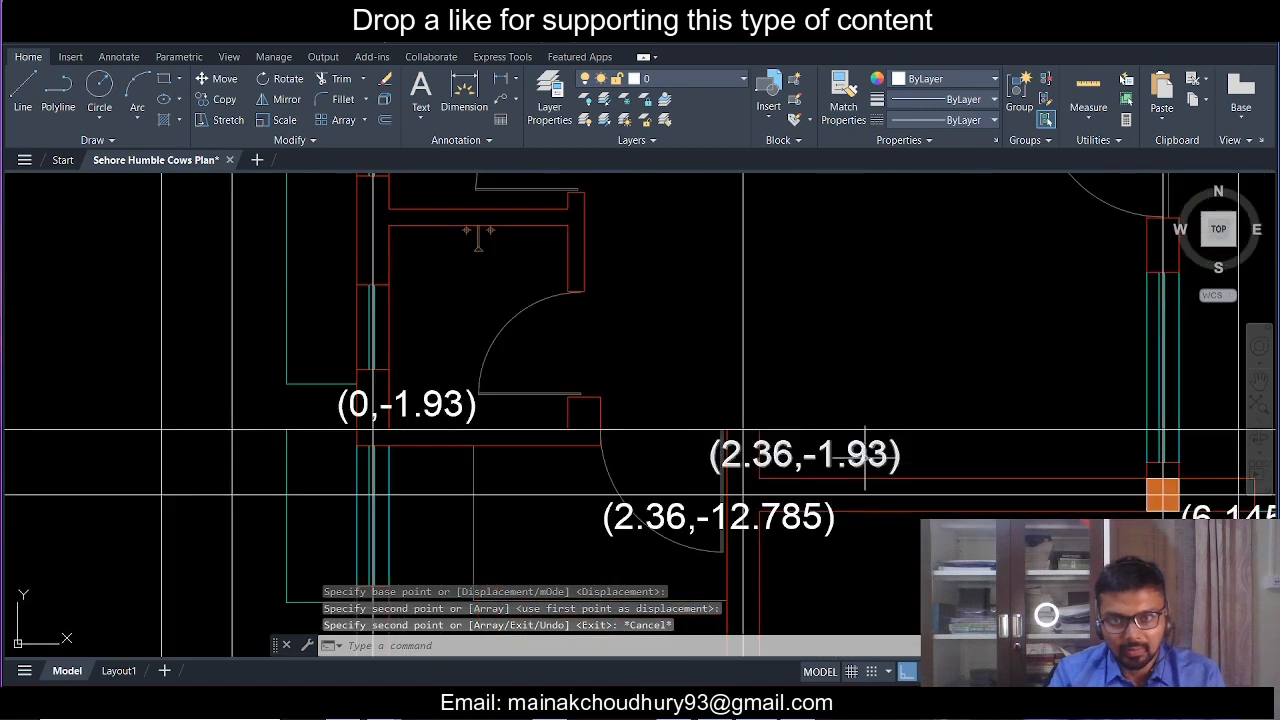
scroll(662, 496, down, 2)
- Stretch the lower end of the vertical 12785 dimension down to the centreline of the copied (0,-1.93) label and check its length
scroll(560, 414, down, 2)
middle_drag(347, 180, 372, 369)
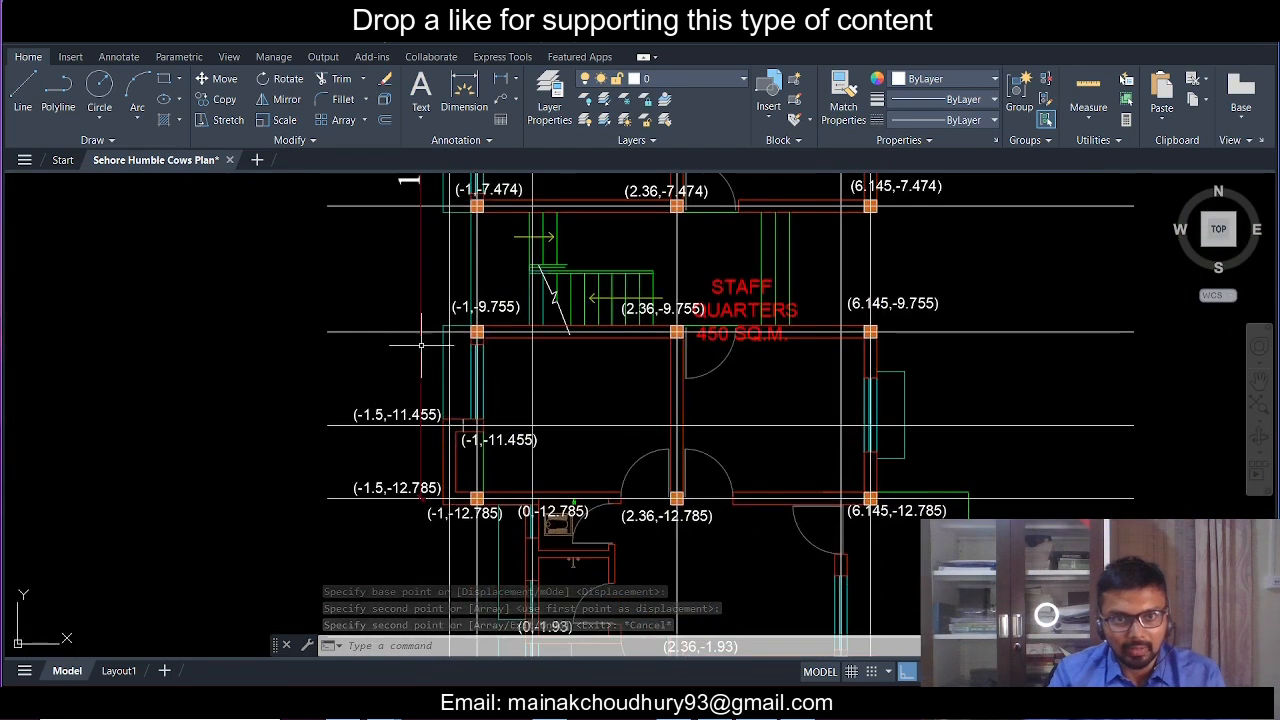
click(421, 345)
click(372, 335)
scroll(420, 510, up, 4)
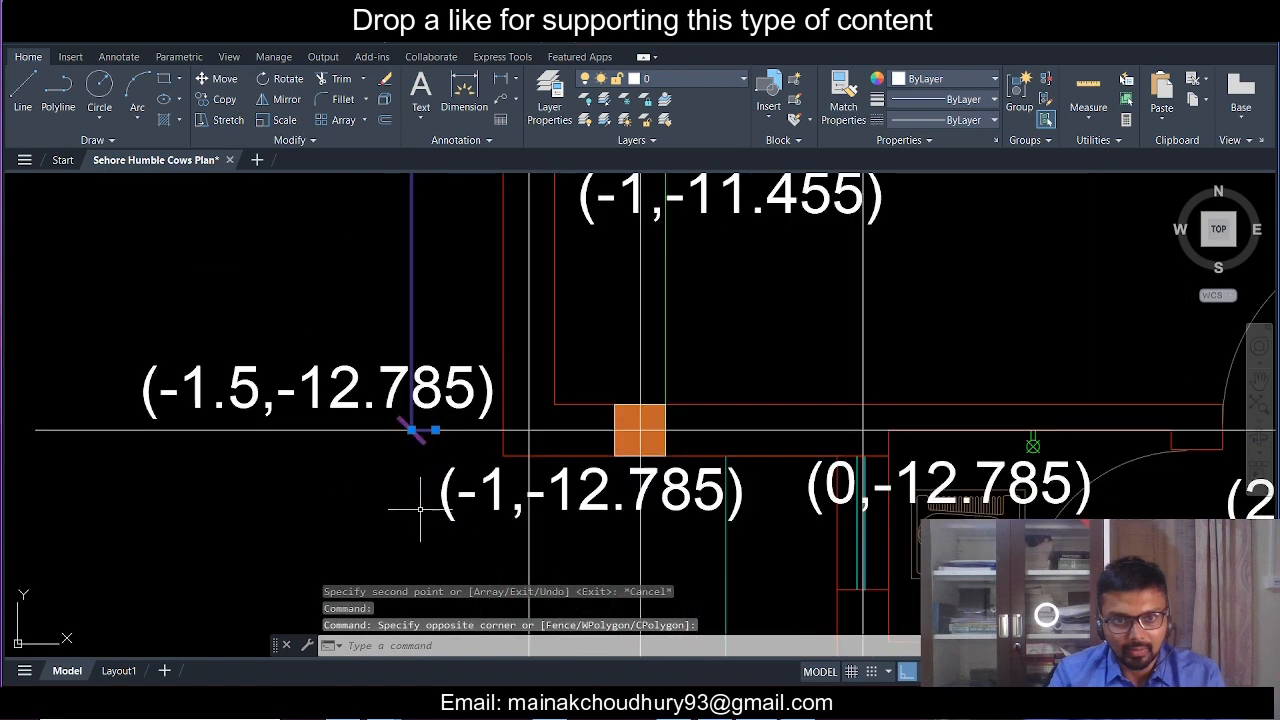
click(437, 430)
click(437, 430)
scroll(437, 430, down, 4)
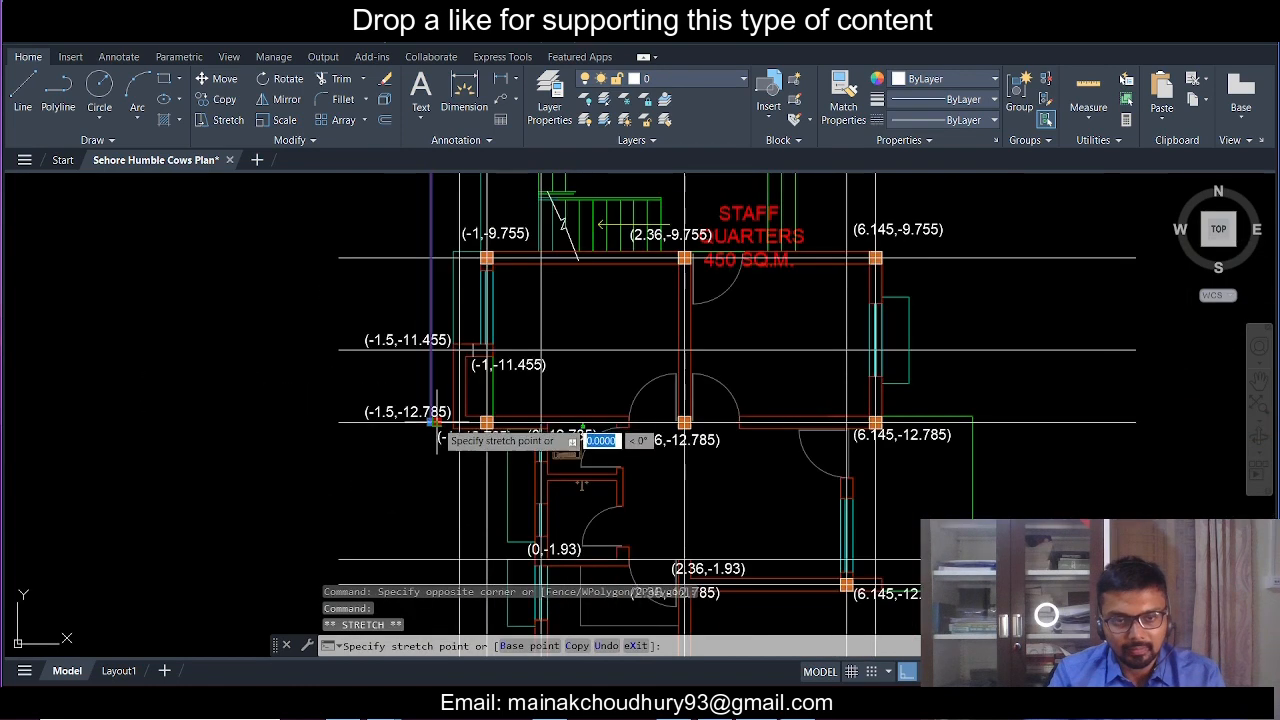
click(437, 560)
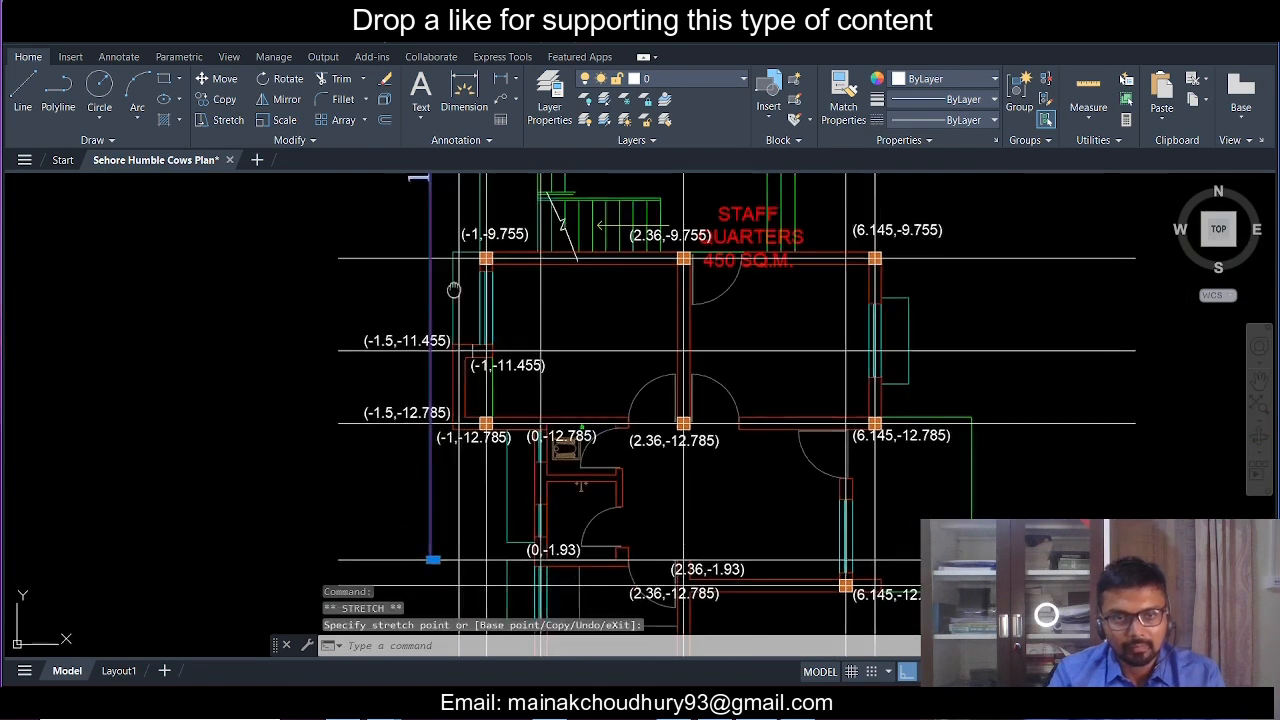
scroll(429, 353, up, 3)
scroll(429, 353, down, 3)
middle_drag(532, 640, 514, 397)
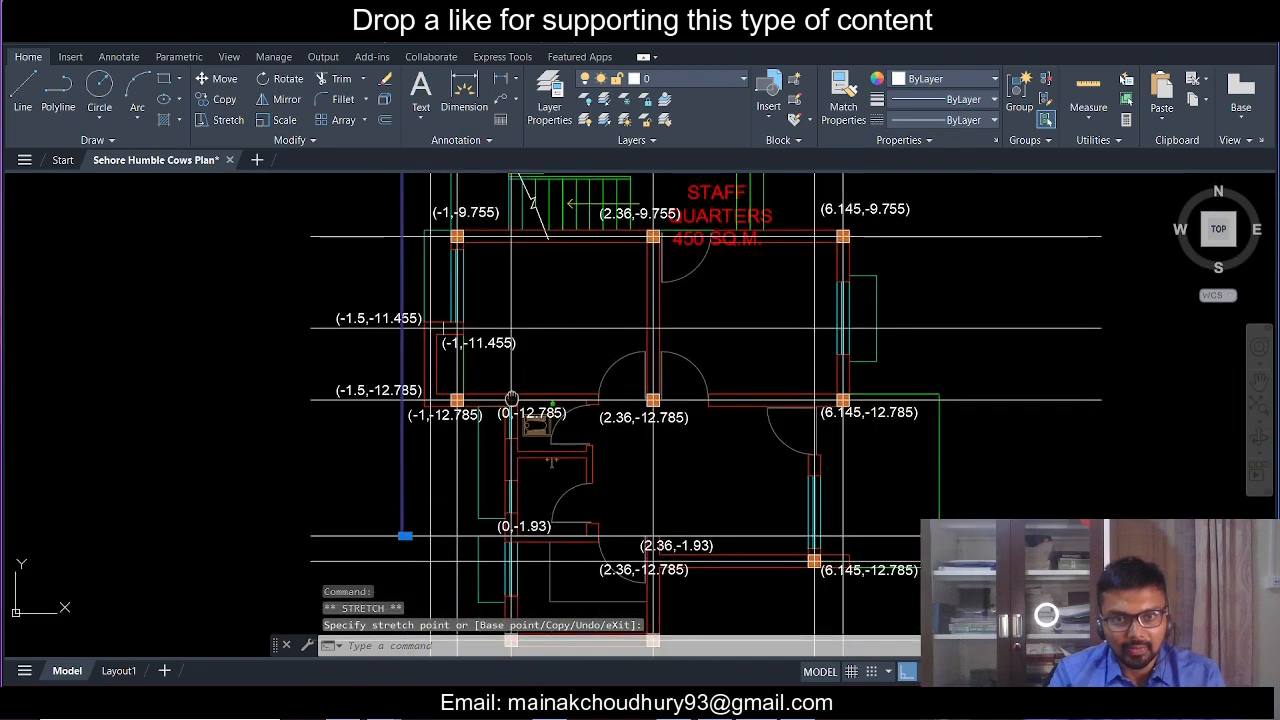
mouse_move(514, 480)
middle_down()
mouse_move(511, 363)
mouse_move(518, 470)
middle_up()
key(Escape)
- Edit the (0,-1.93) label copied beside the lower bathroom to read (0,-15.30)
scroll(530, 423, up, 2)
scroll(529, 462, up, 3)
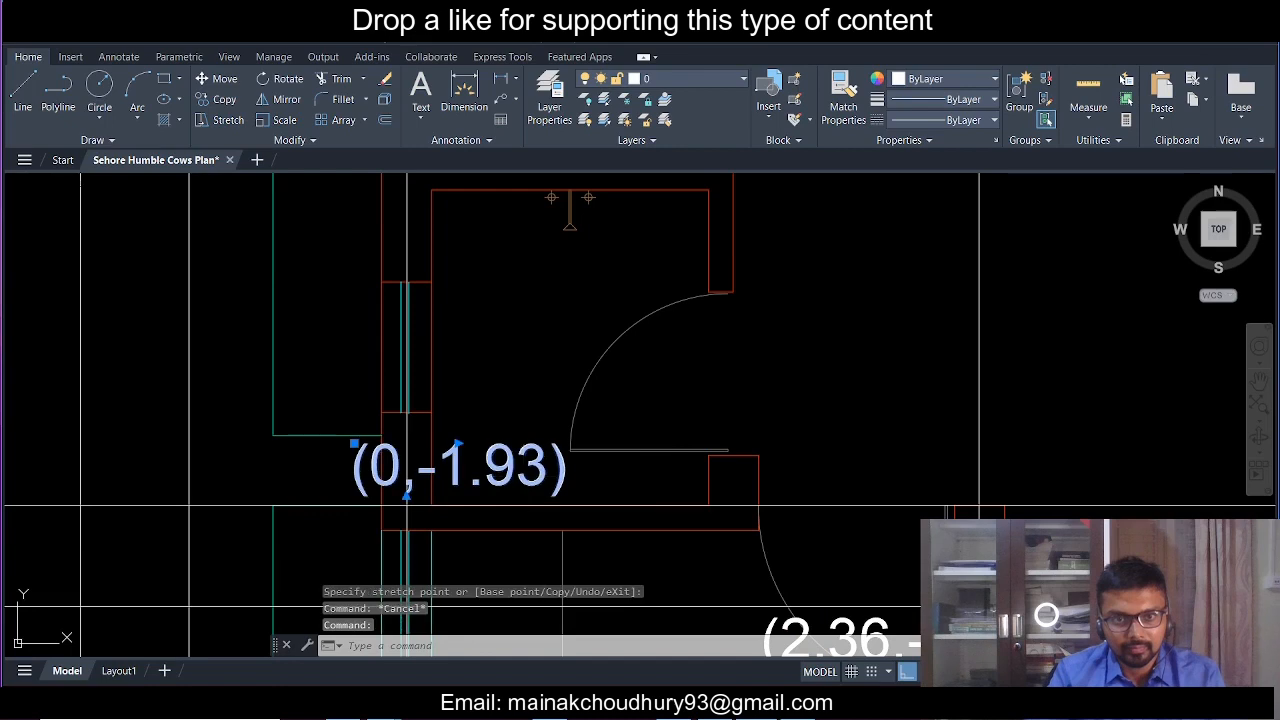
double_click(357, 446)
text(15.30)
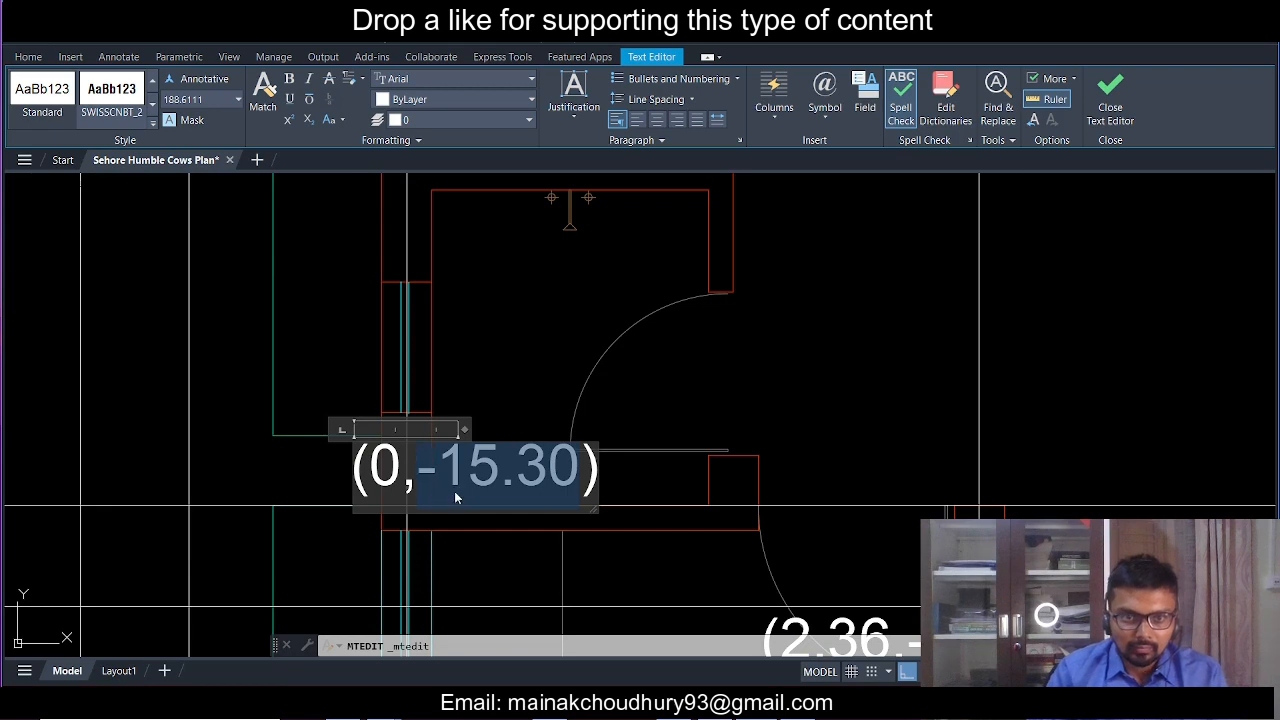
click(671, 394)
- Change the y value of the copied (2.36,-1.93) label on the same centreline to -15.30
middle_drag(671, 394, 230, 361)
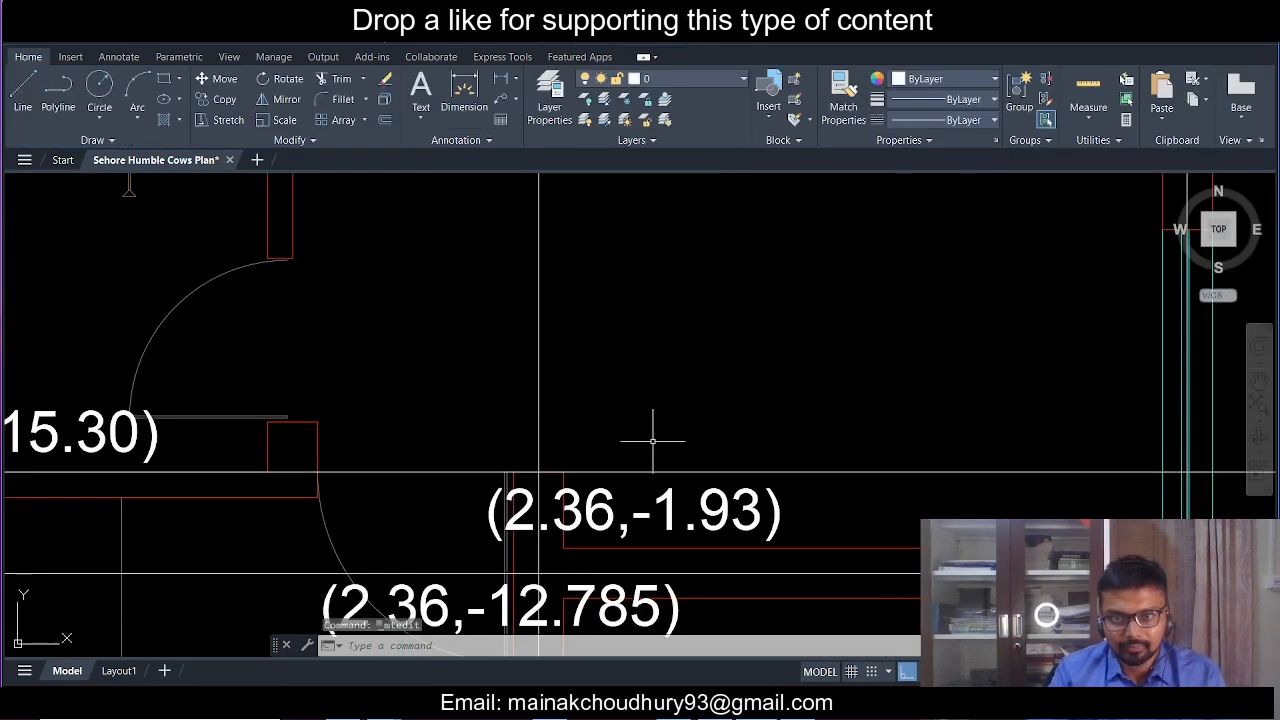
click(726, 513)
double_click(748, 500)
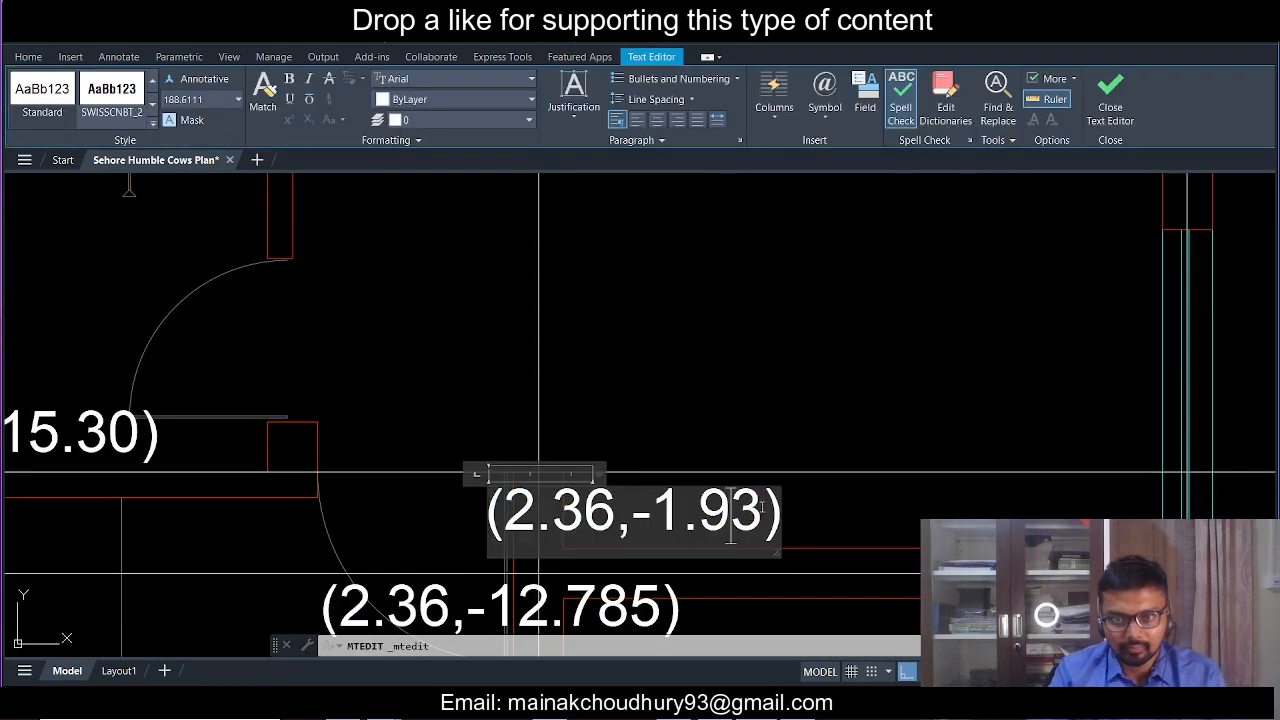
text(-15.30)
click(657, 371)
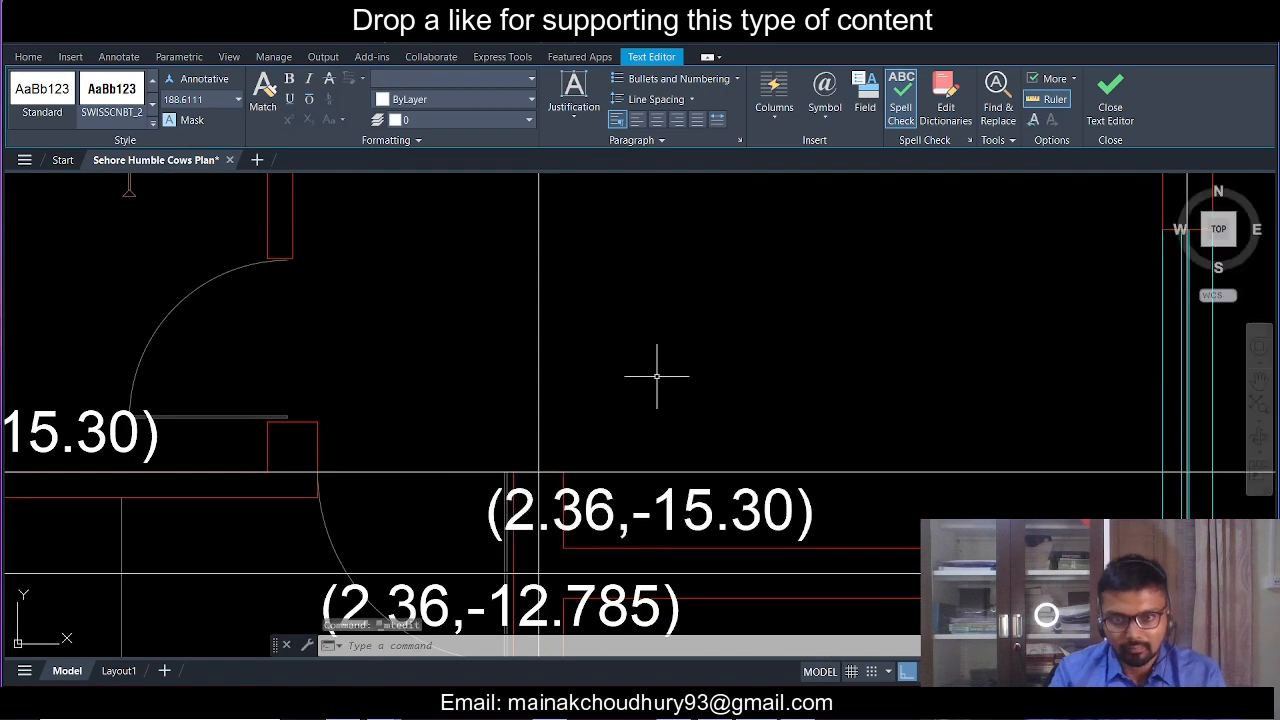
- Stretch the lower end of the long vertical dimension down to the next centreline, through the lower (6.145,-12.785) column, and check its length
scroll(686, 415, down, 5)
middle_drag(683, 402, 675, 421)
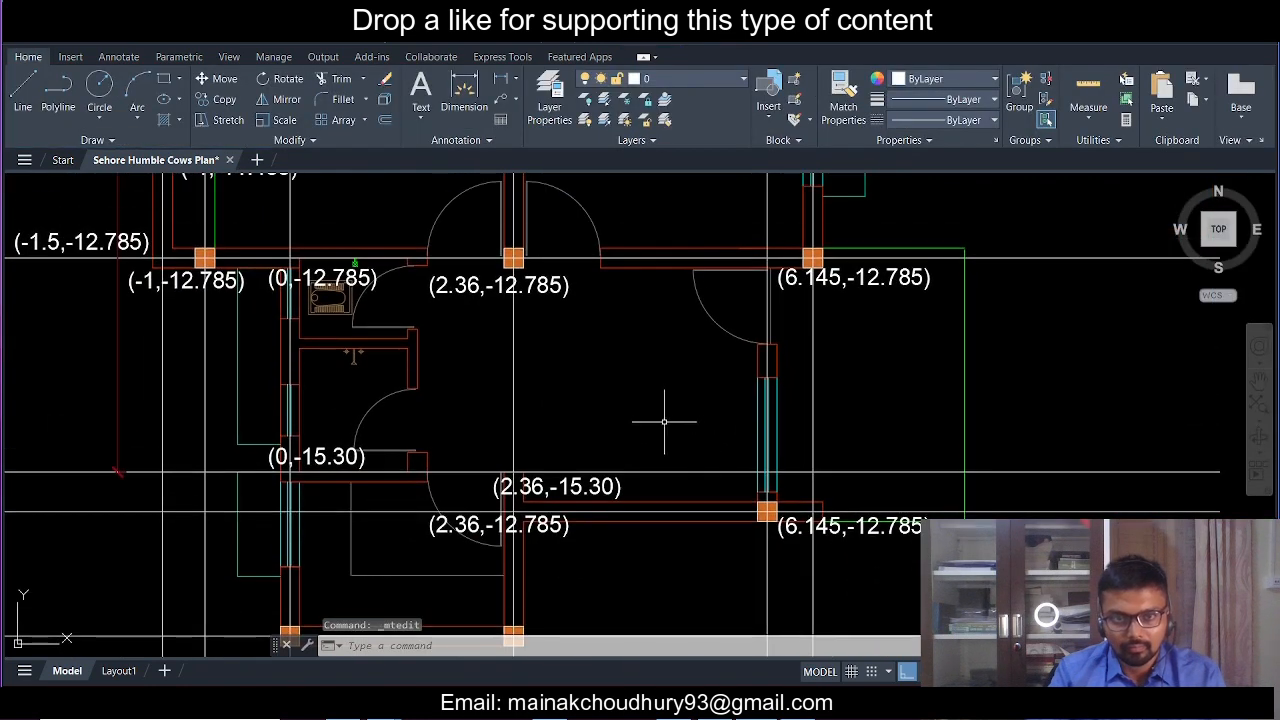
middle_drag(545, 470, 732, 495)
click(305, 493)
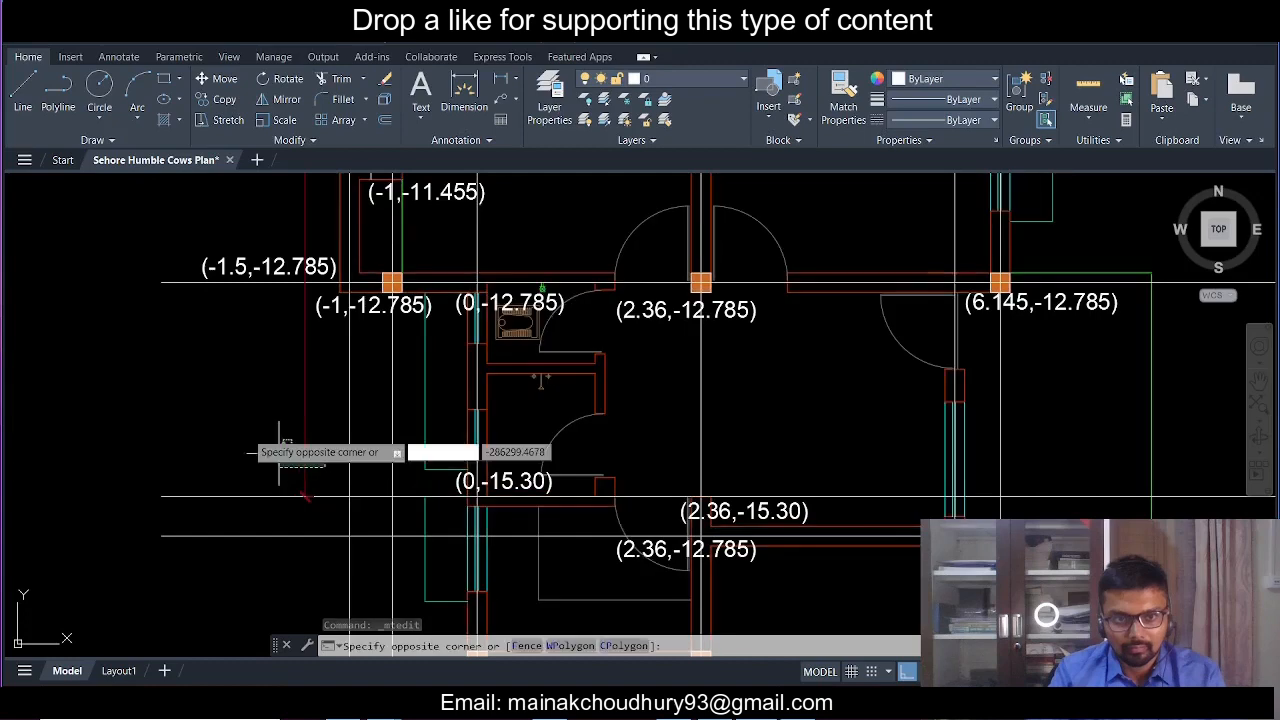
click(314, 498)
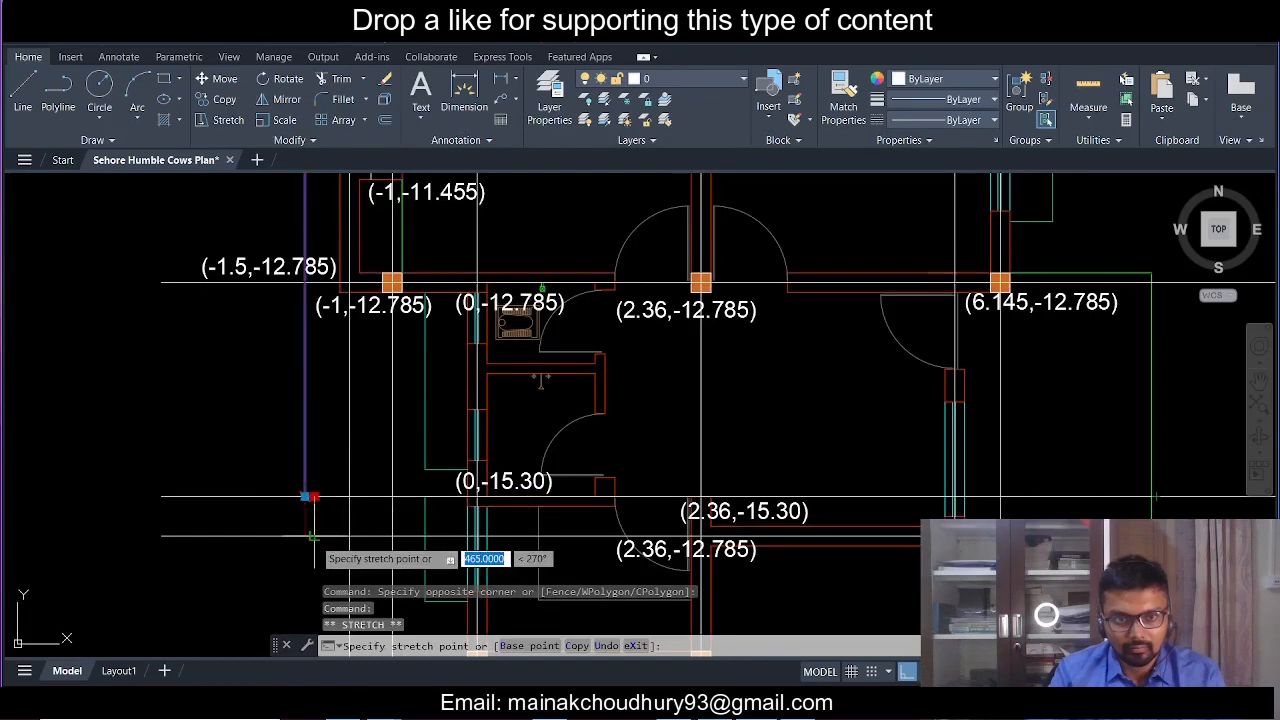
click(306, 534)
scroll(306, 534, down, 5)
scroll(301, 262, up, 6)
key(Escape)
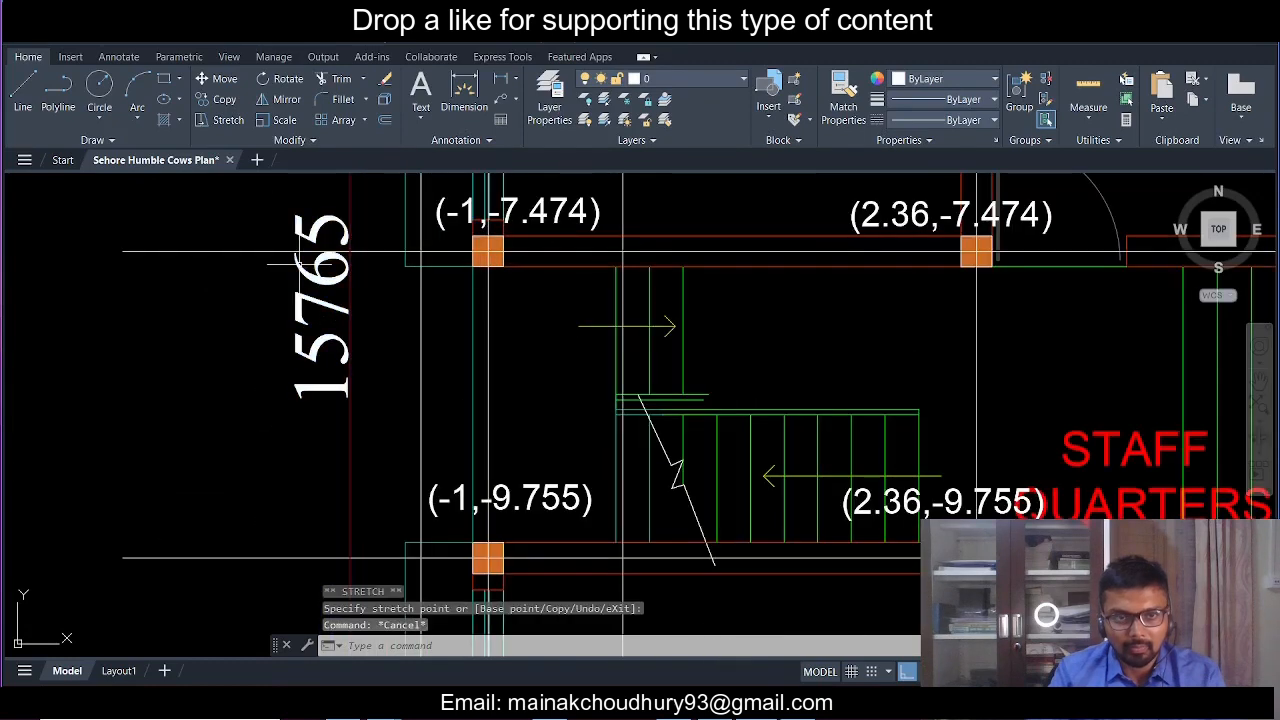
scroll(298, 264, down, 4)
scroll(546, 590, up, 4)
scroll(520, 365, down, 4)
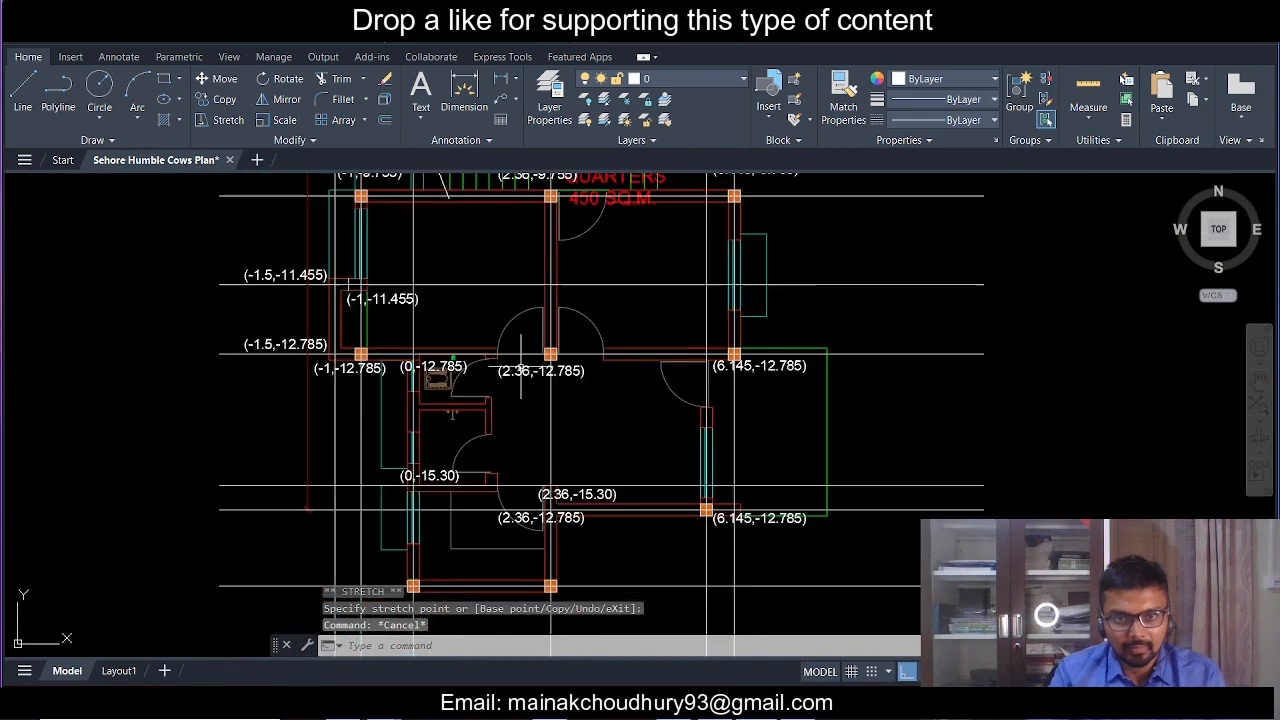
- Edit the coordinate label just below (2.36,-15.30) to read (2.36,-15.765) and copy its Y value
scroll(553, 508, up, 4)
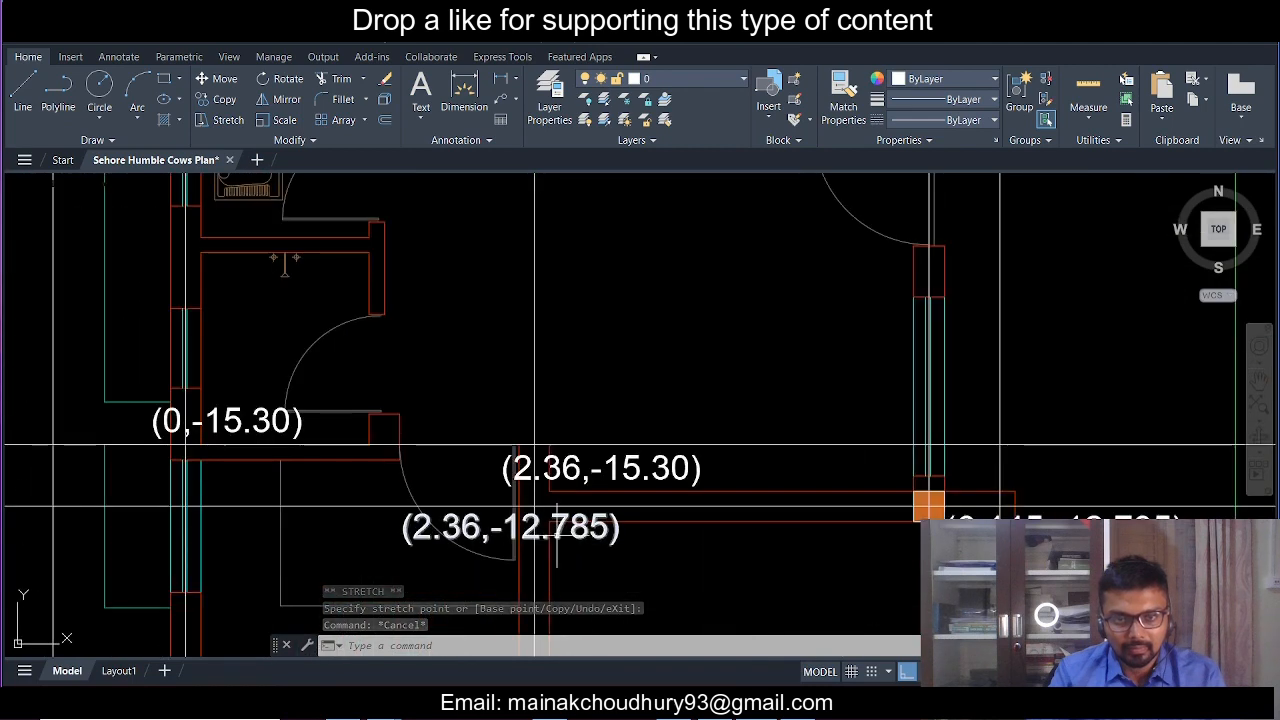
double_click(556, 538)
scroll(612, 534, up, 2)
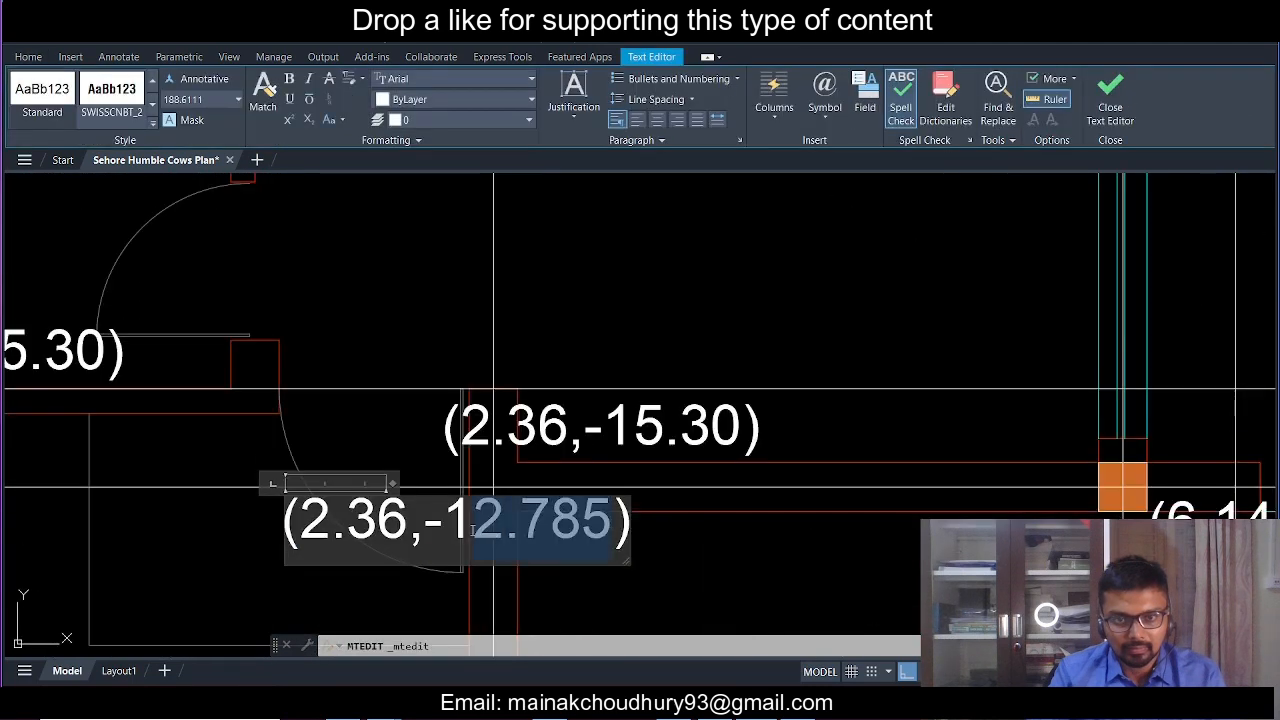
text(5.765)
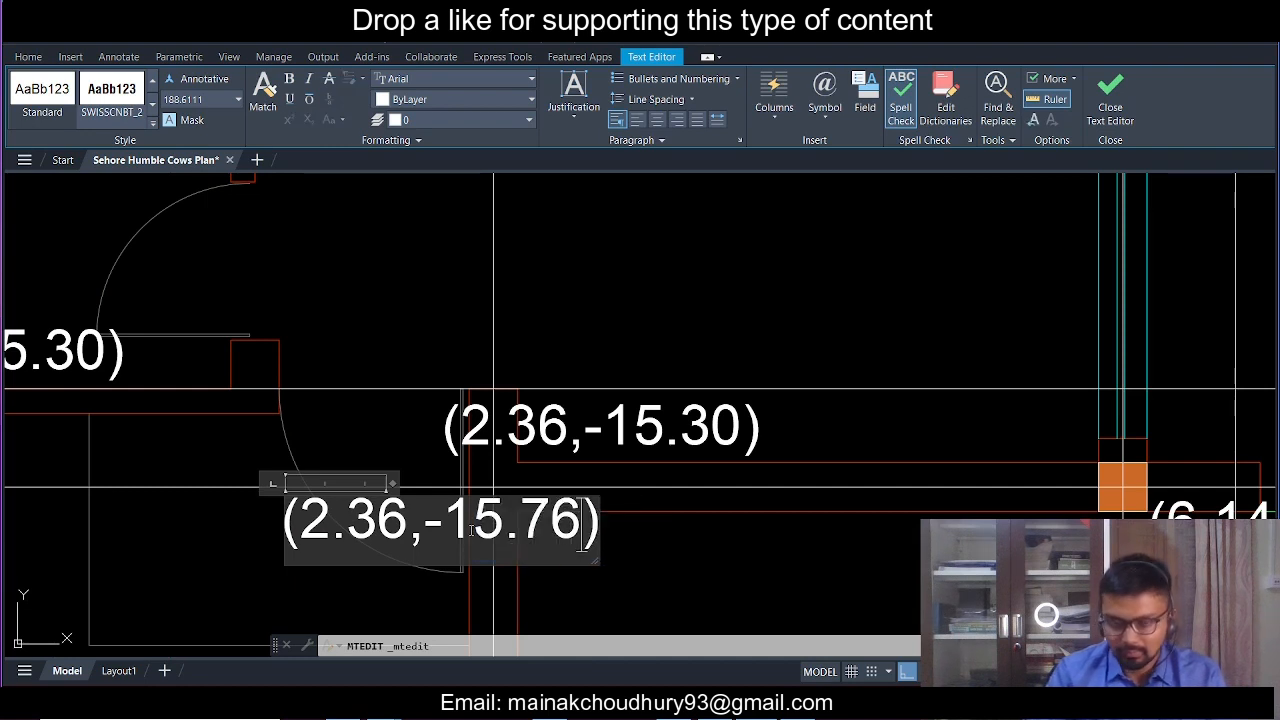
key(shift+Left)
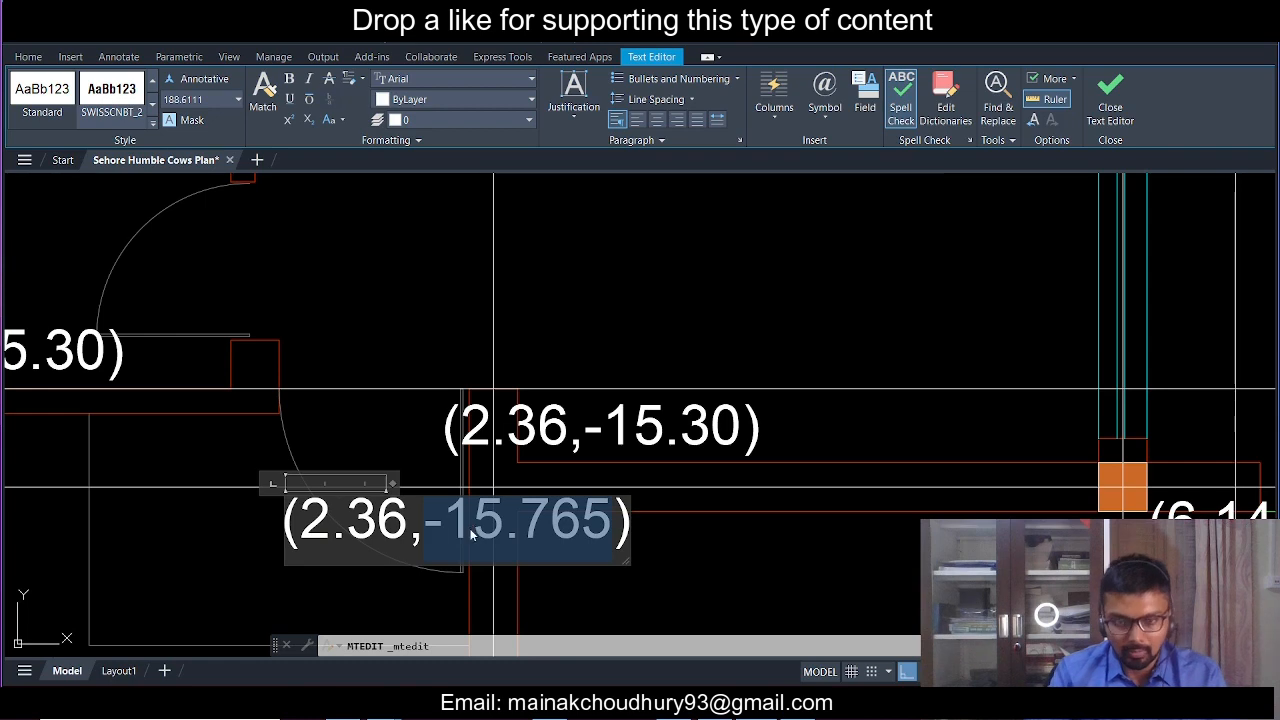
click(671, 563)
- Change the Y value of the coordinate label beside the lower right column to -15.765, giving (6.145,-15.765)
scroll(657, 545, down, 4)
middle_drag(976, 559, 597, 549)
scroll(597, 545, up, 2)
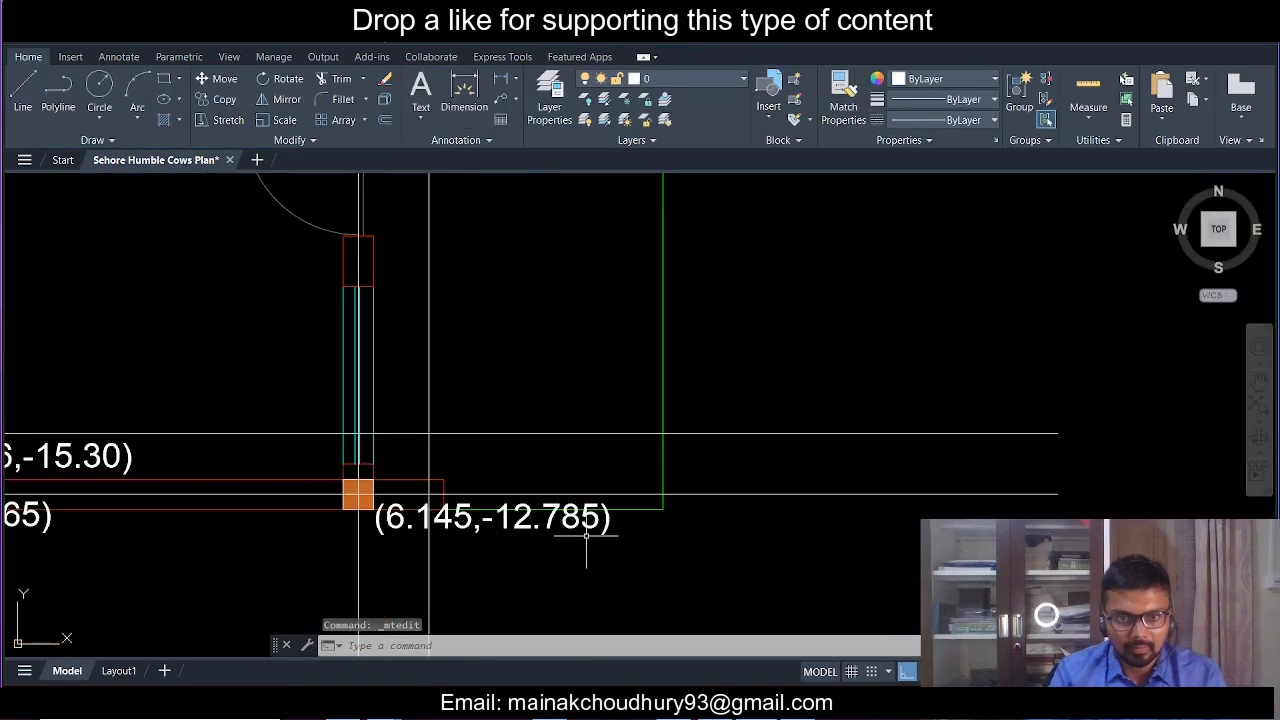
double_click(588, 528)
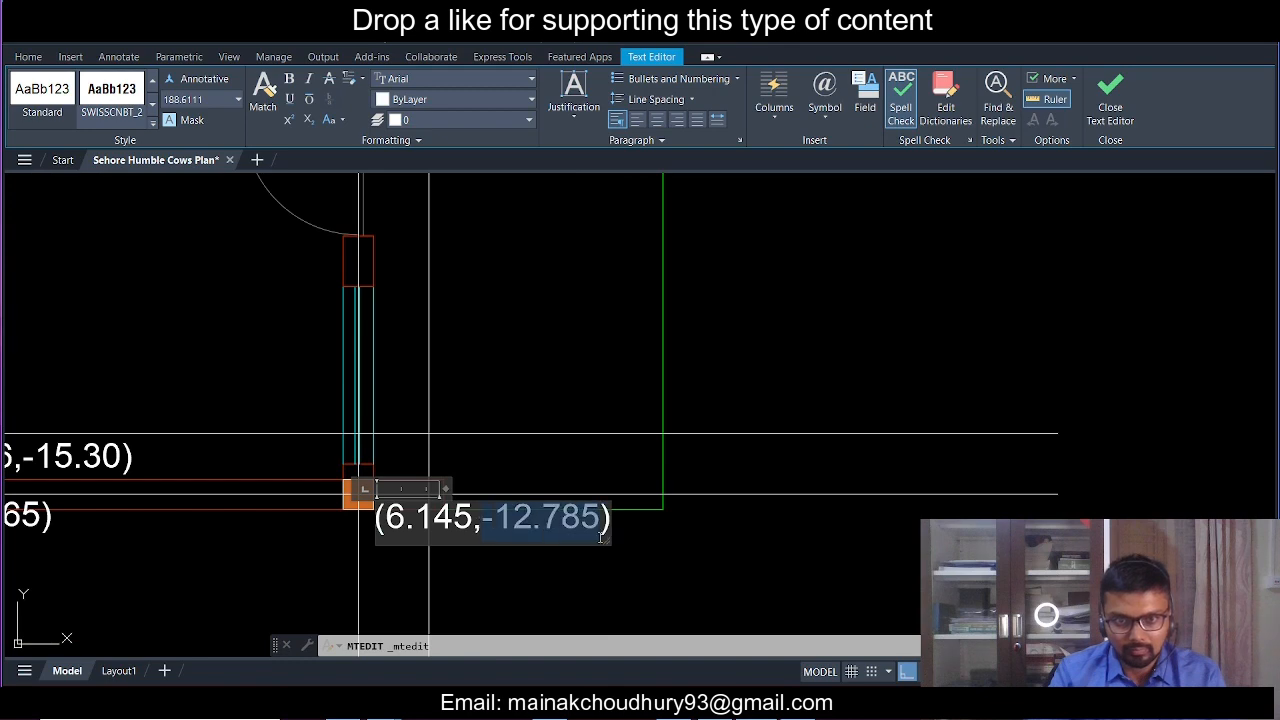
text(-15.765)
click(385, 598)
- Copy the (0,-15.30) and (2.36,-15.765) labels straight down toward the two columns of the bottom wall
scroll(374, 602, down, 2)
middle_drag(374, 602, 601, 460)
mouse_move(436, 496)
middle_down()
mouse_move(511, 500)
mouse_move(647, 547)
middle_up()
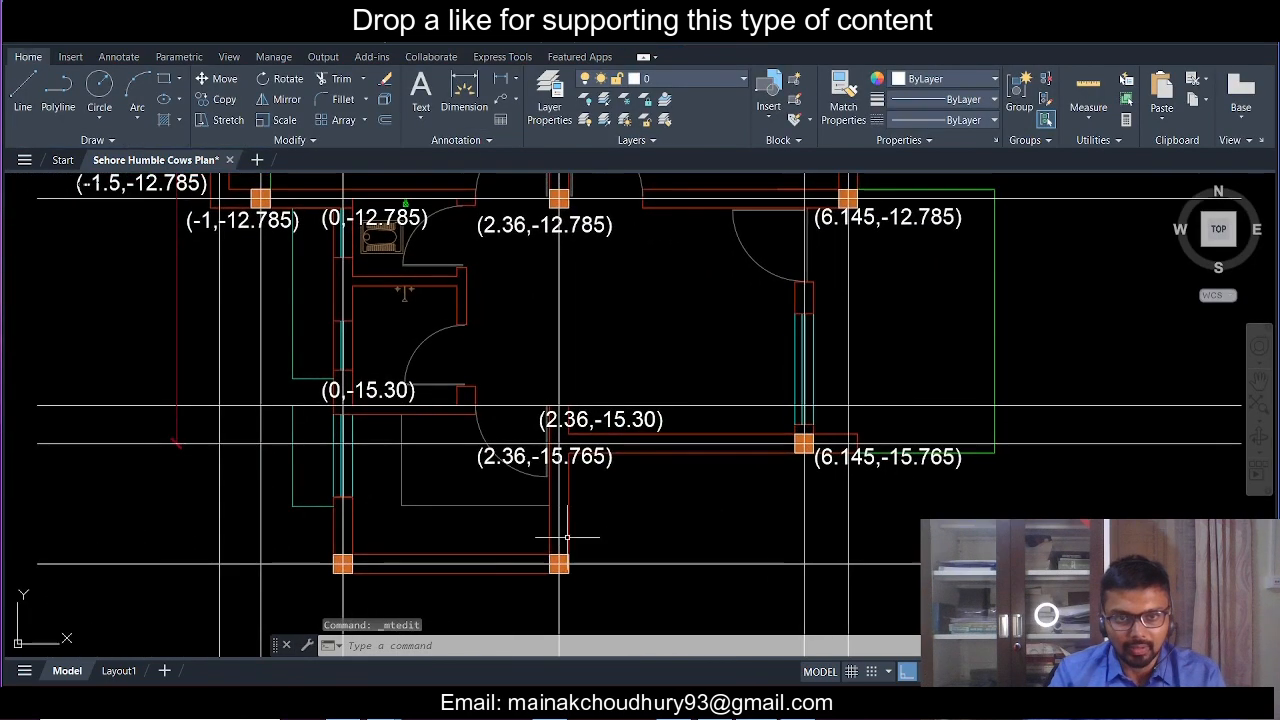
scroll(518, 459, up, 2)
click(519, 458)
click(504, 456)
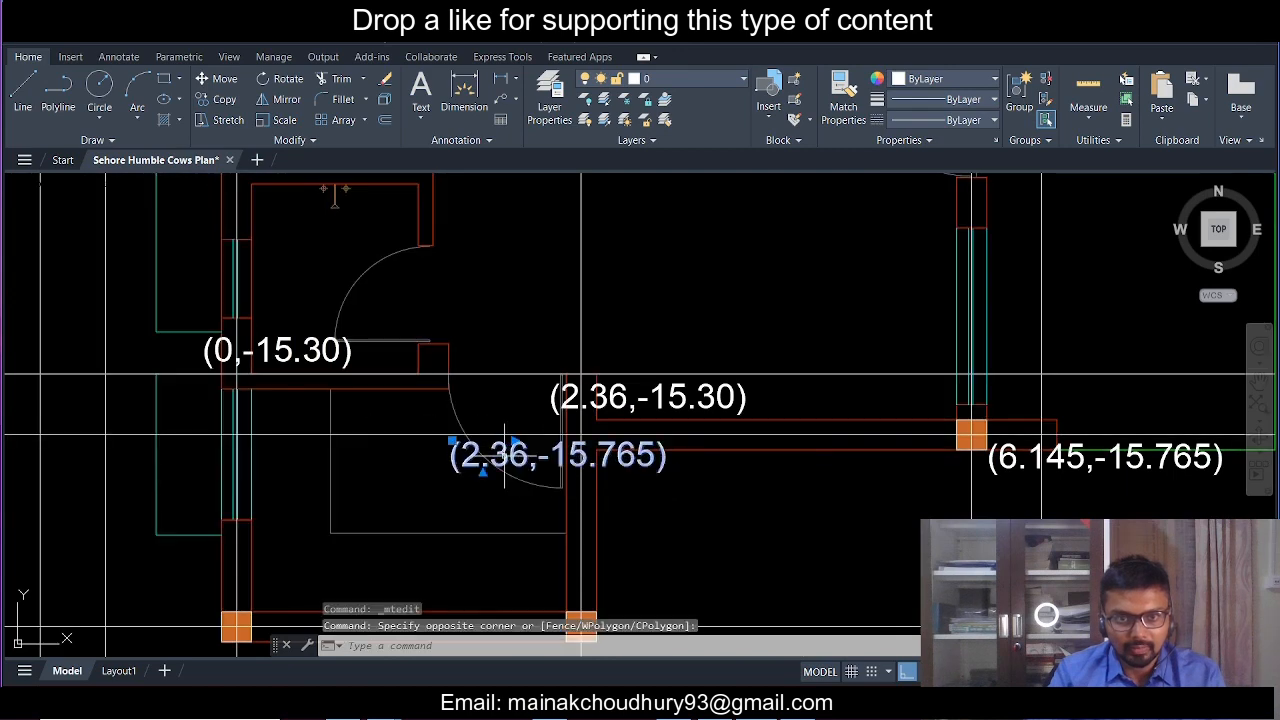
scroll(505, 456, down, 2)
click(380, 388)
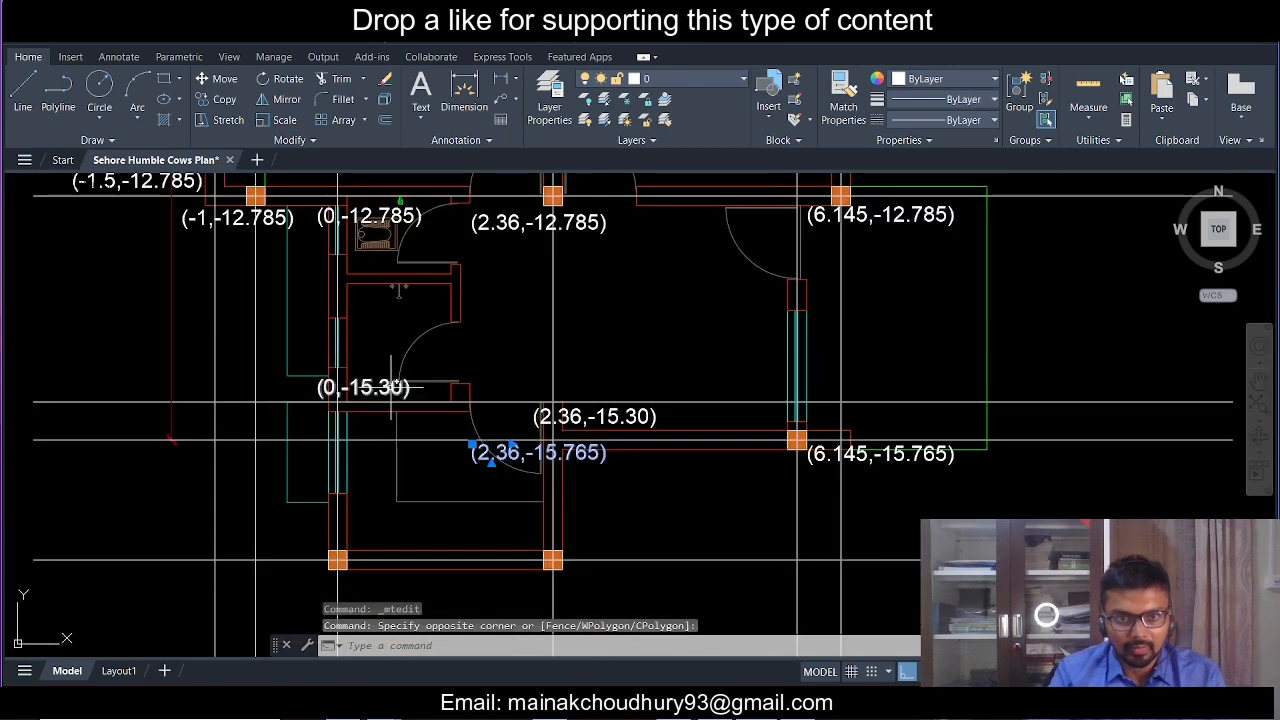
click(225, 100)
click(170, 430)
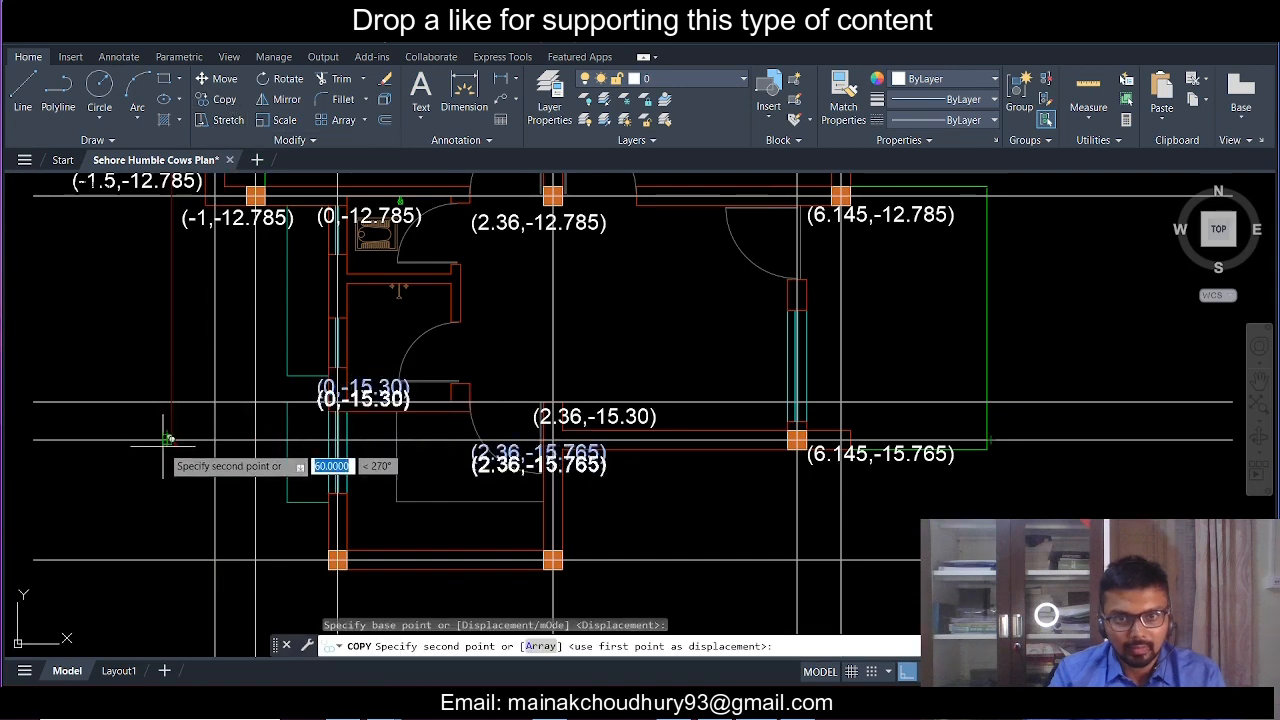
click(160, 512)
key(Escape)
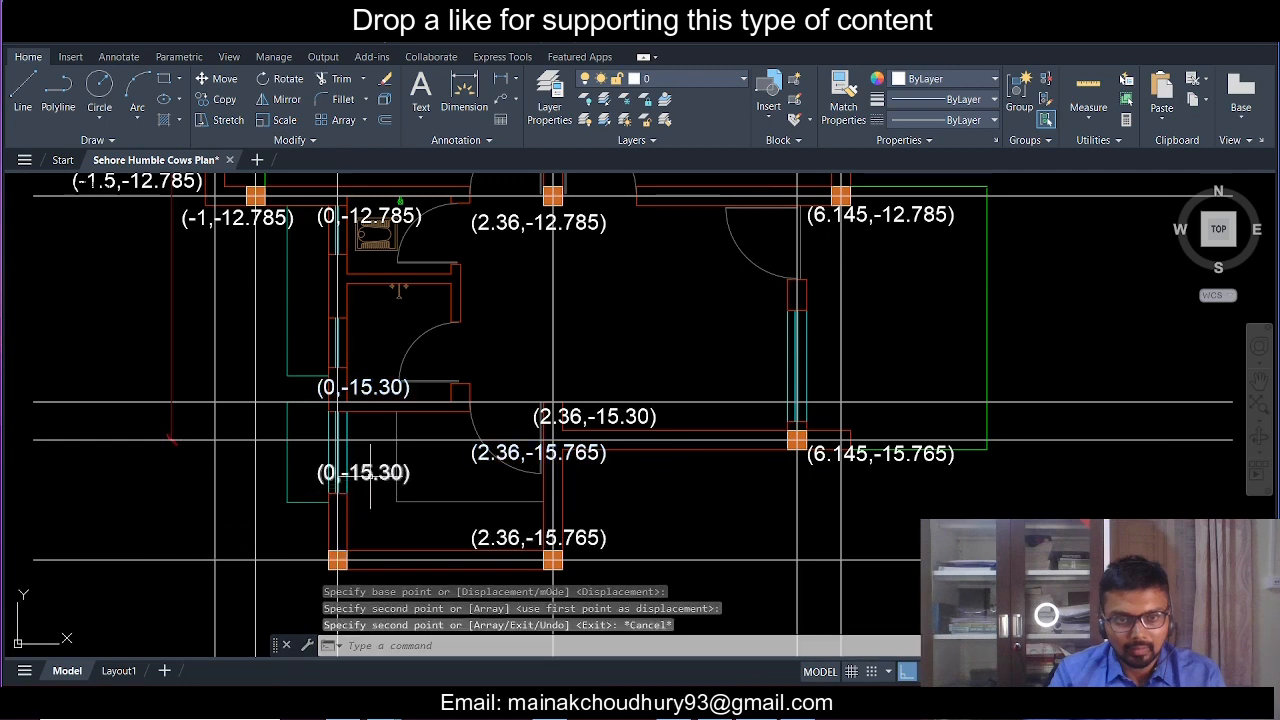
- Move the copied (0,-15.30) label down to just above the bottom-left column, level with the neighbouring copied label
click(243, 78)
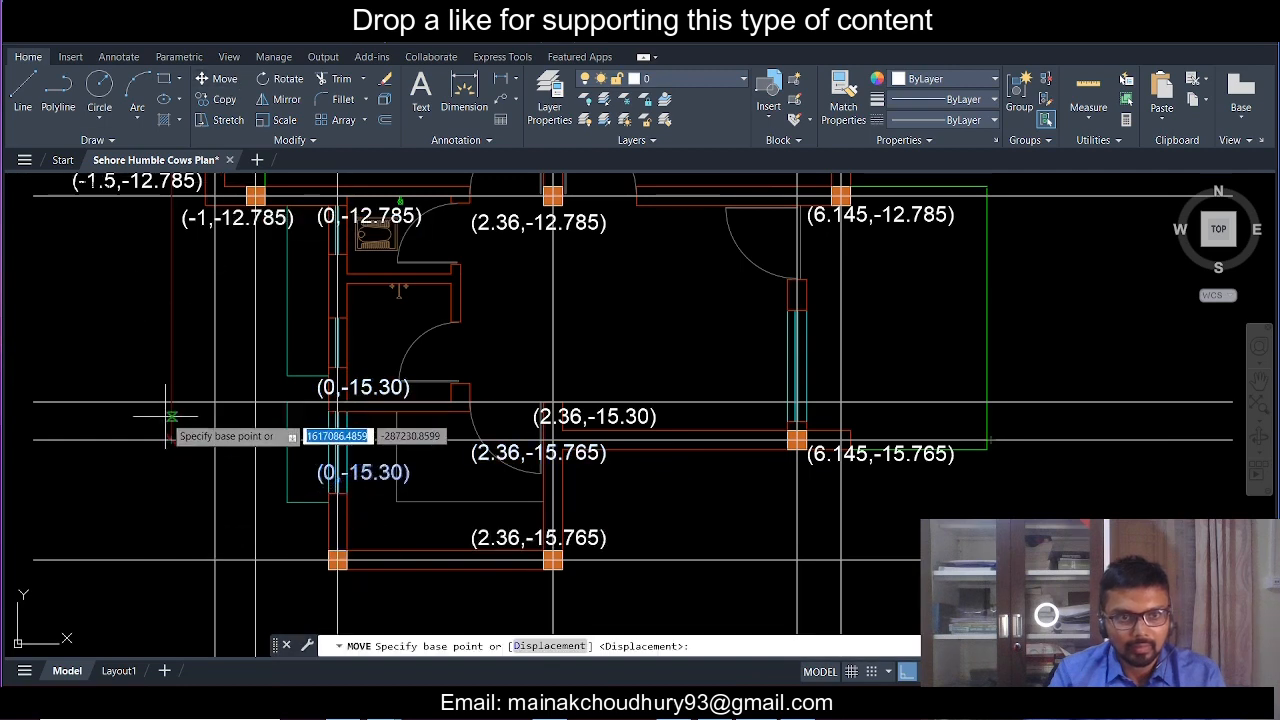
click(125, 434)
key(Escape)
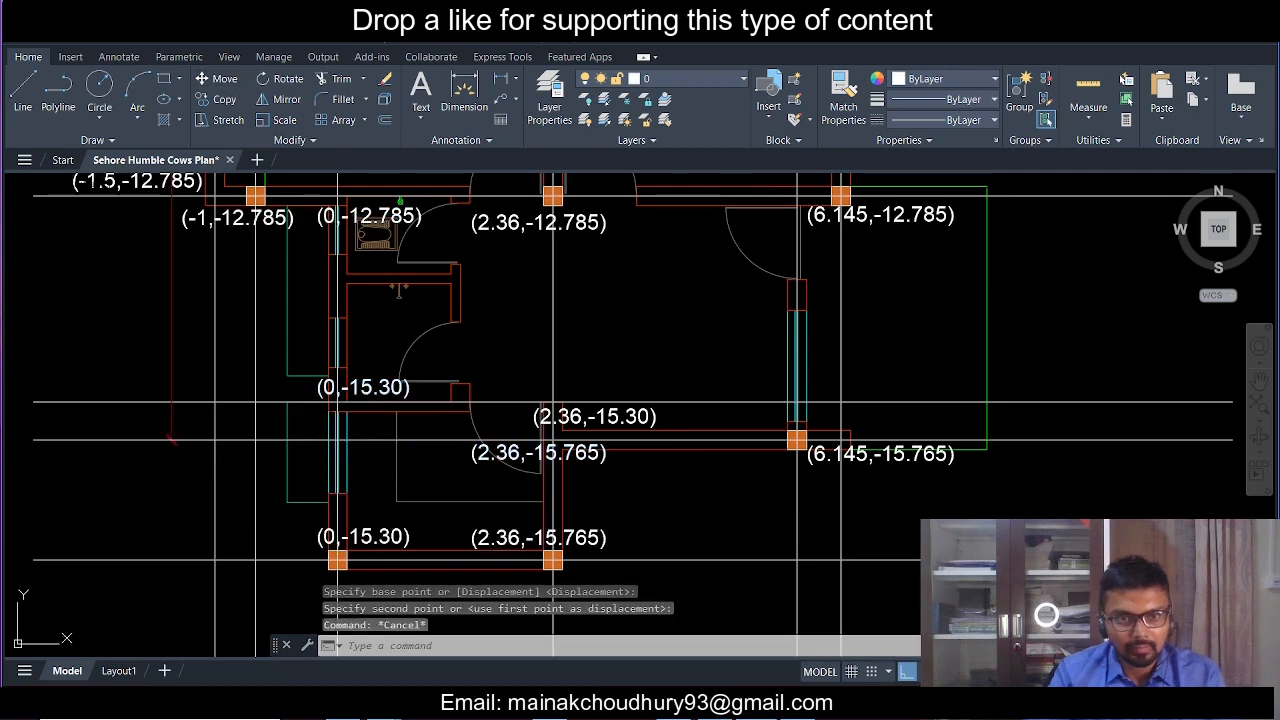
- Stretch the lower end of the overall vertical dimension down to the bottommost grid line and read its value
click(168, 437)
click(190, 440)
click(172, 437)
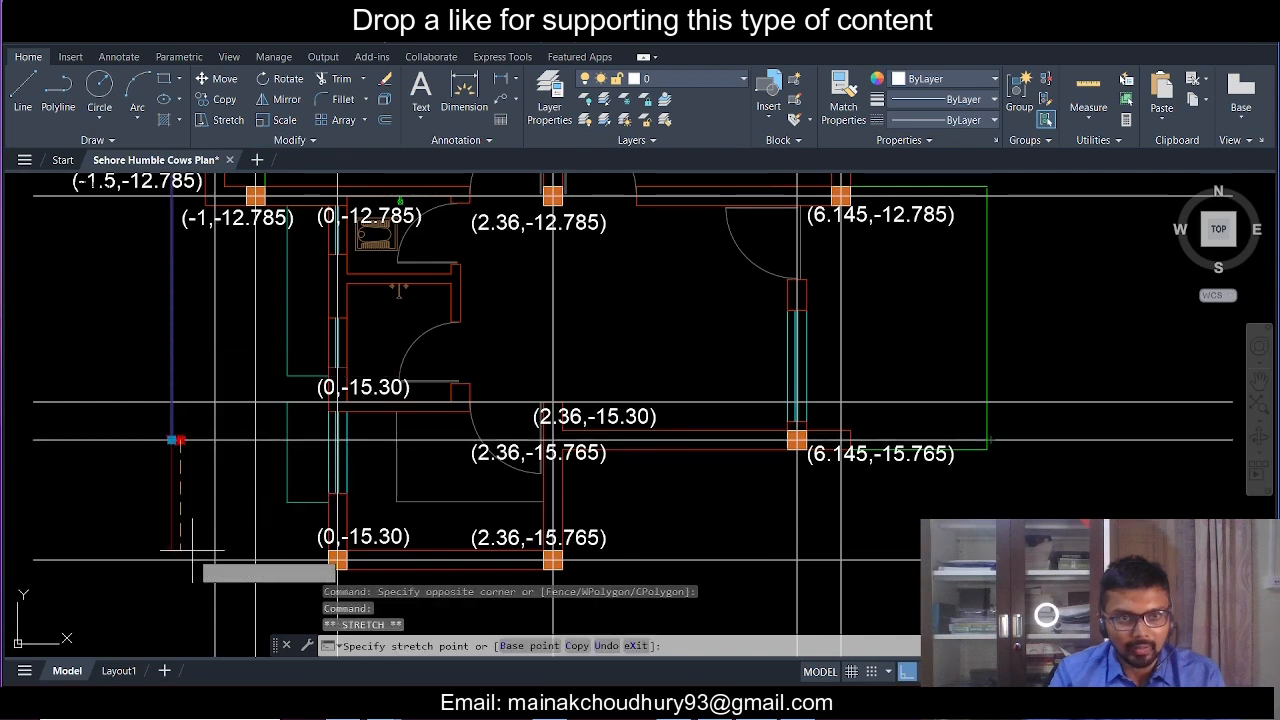
scroll(187, 502, down, 2)
middle_drag(182, 404, 189, 511)
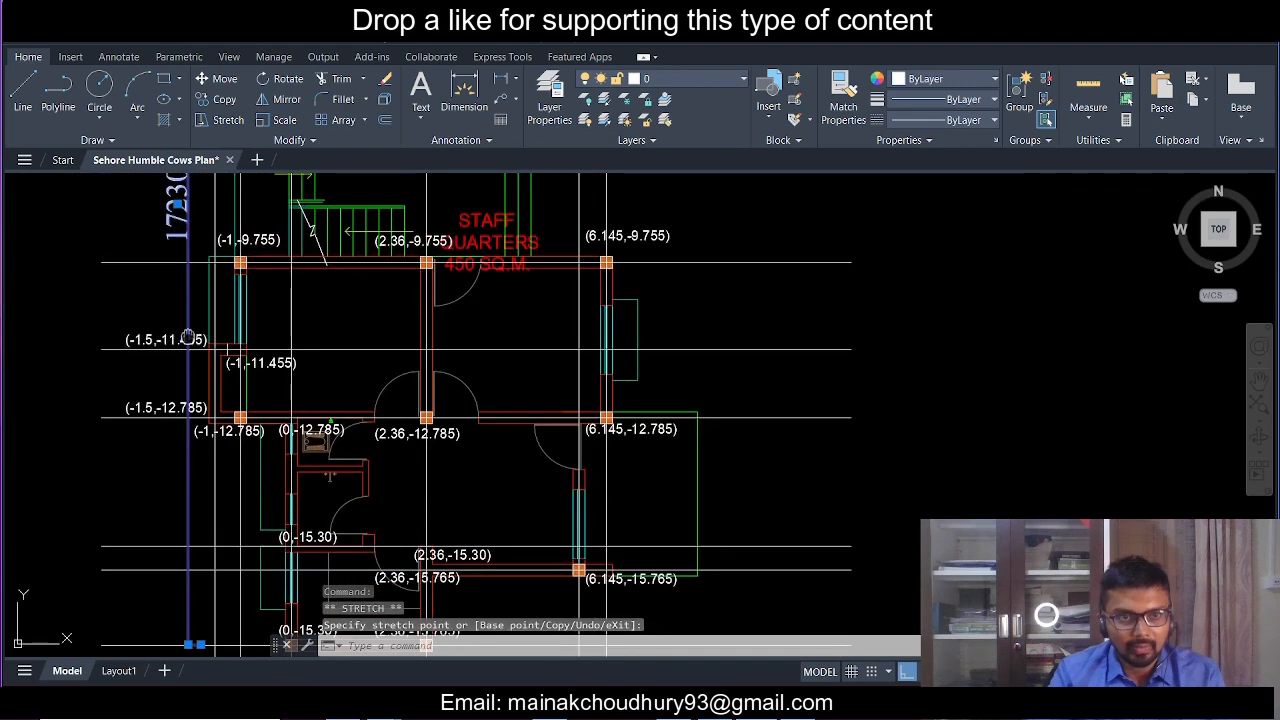
middle_drag(188, 338, 223, 496)
key(Escape)
- Edit the coordinate label at the bottom-left column to read (0,-17.23)
middle_drag(325, 549, 330, 364)
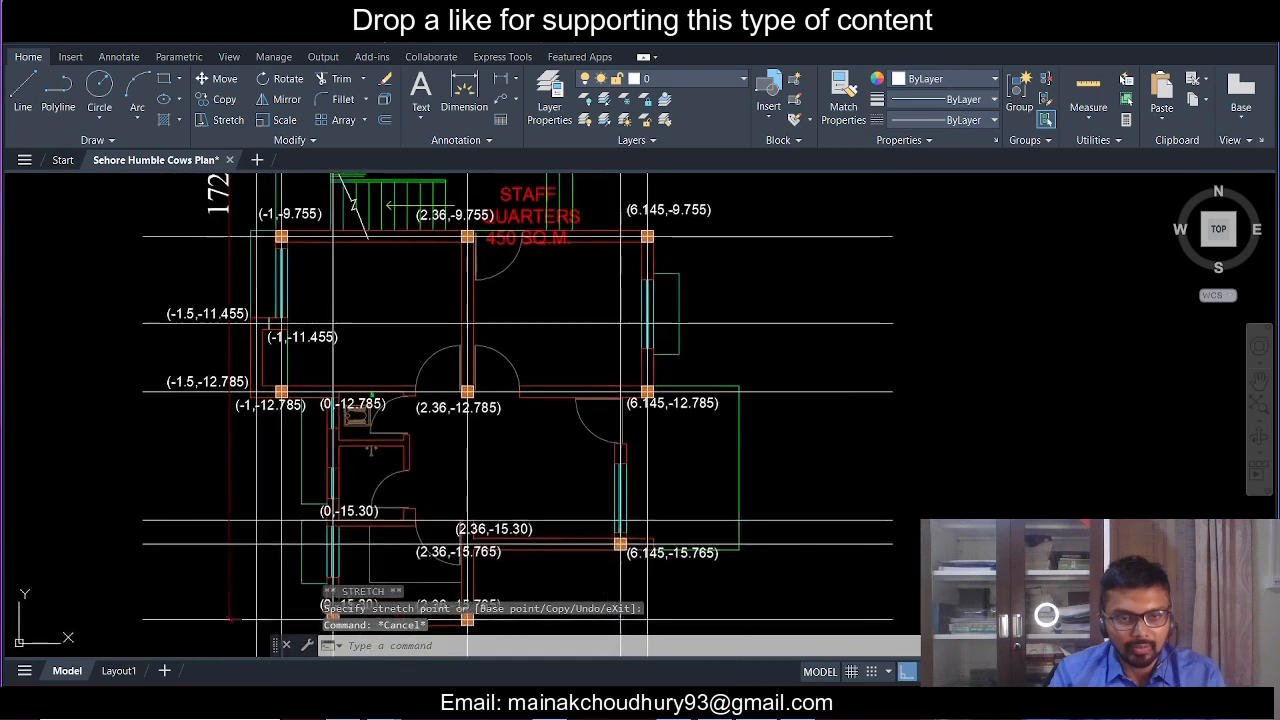
middle_drag(342, 640, 350, 443)
scroll(353, 439, up, 3)
middle_drag(342, 342, 347, 547)
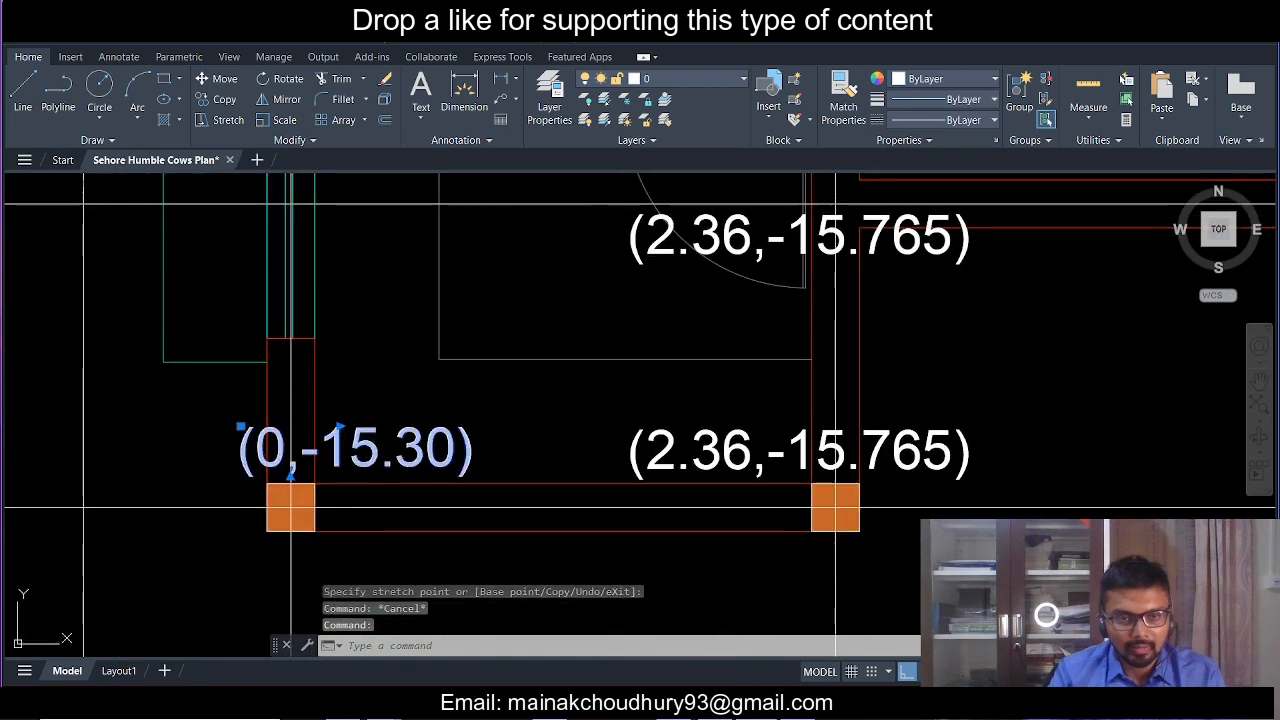
double_click(367, 455)
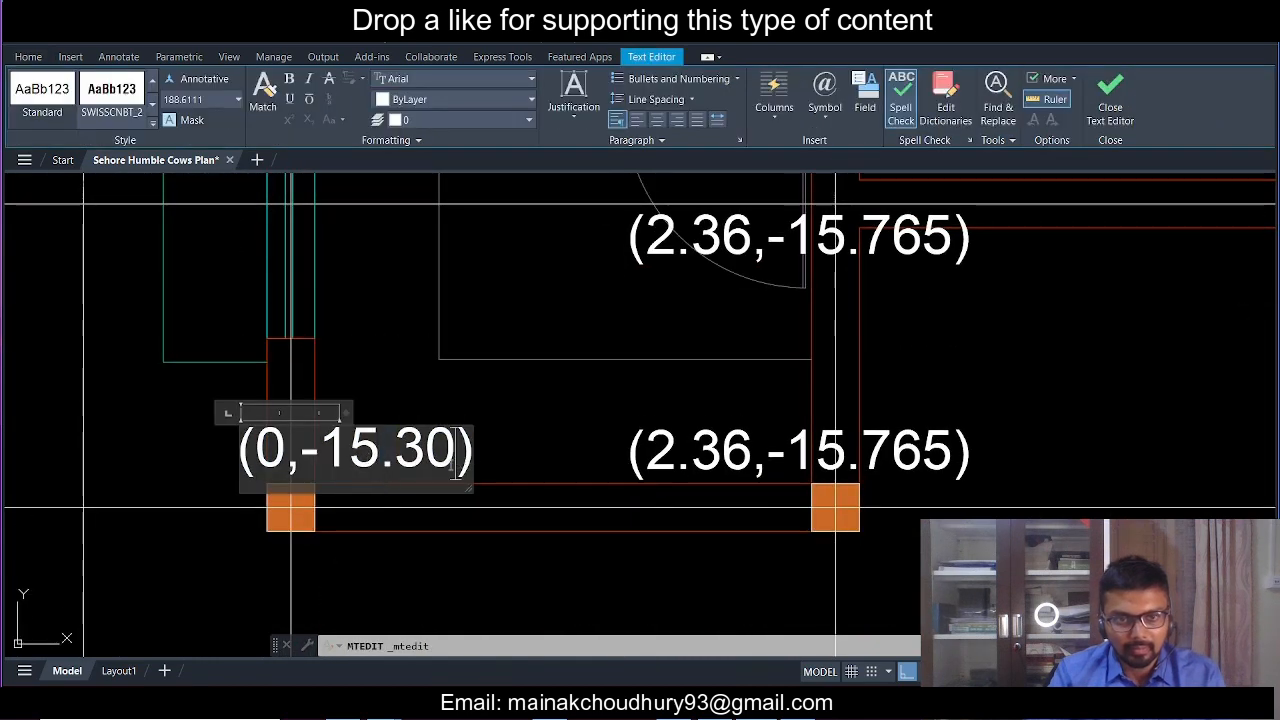
text(7.23)
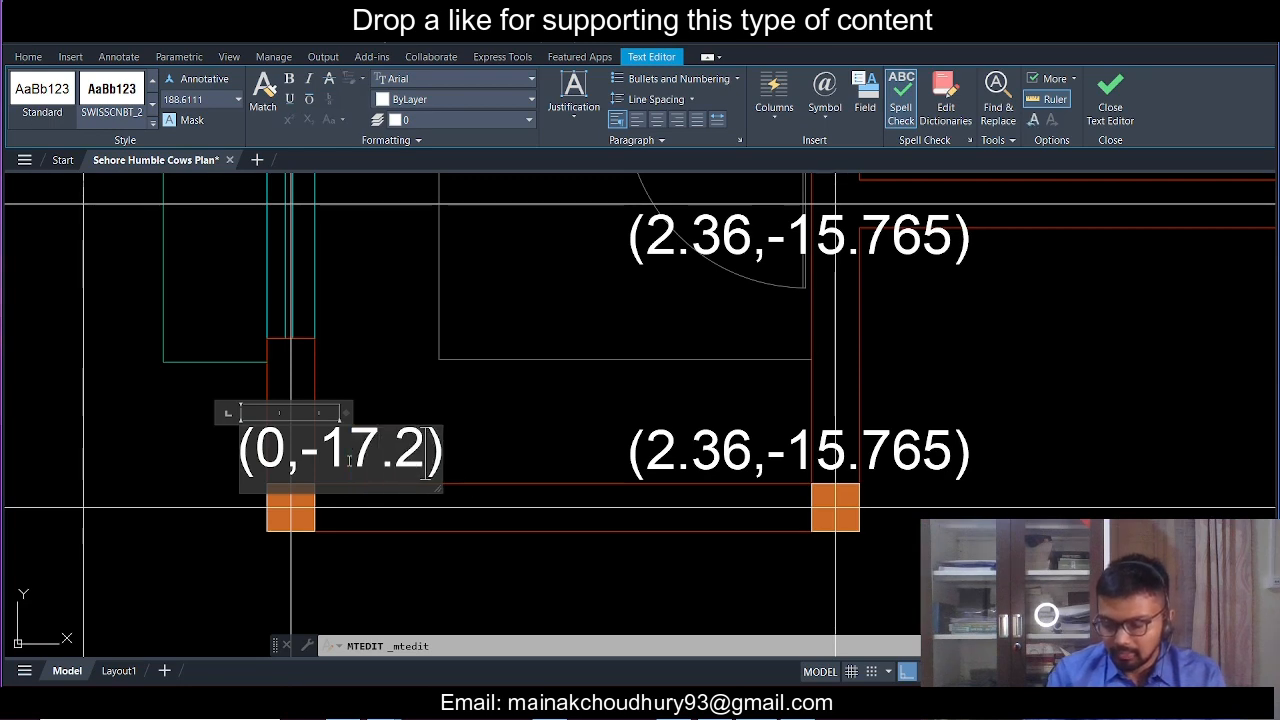
click(529, 457)
- Copy the Y value -17.23 from the bottom-left column's coordinate label and leave its text editor
middle_drag(529, 457, 264, 517)
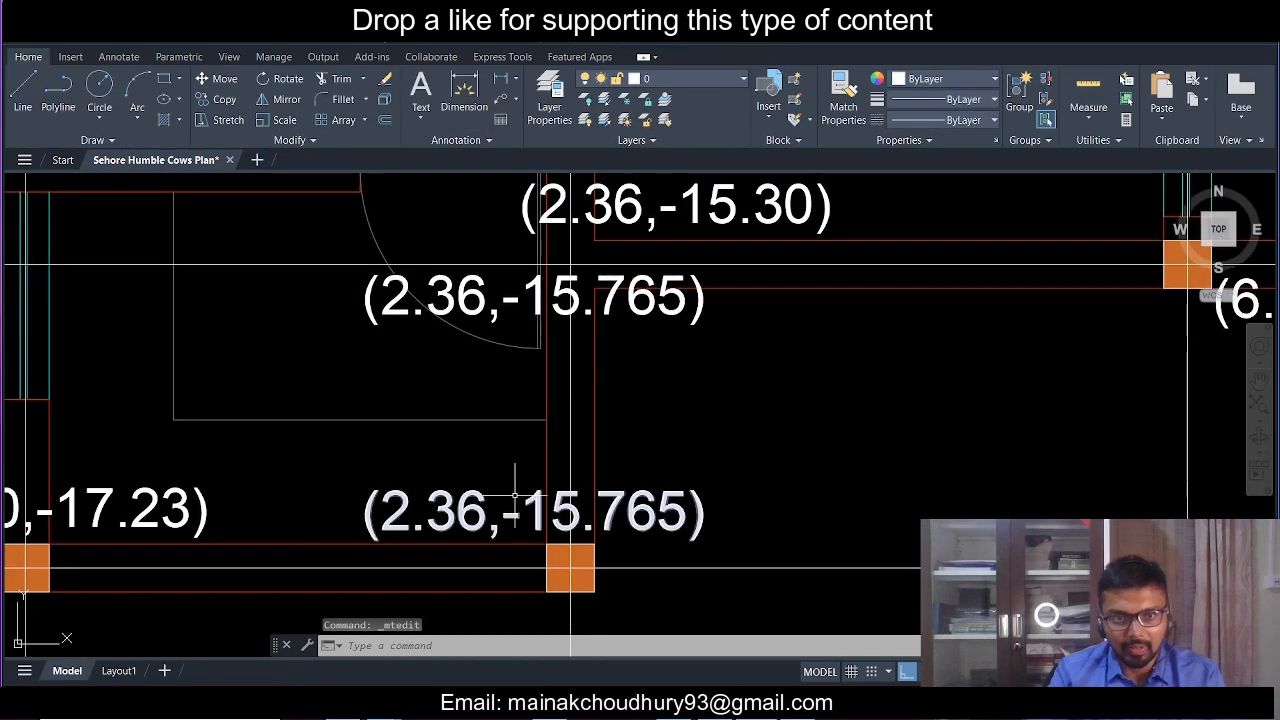
click(180, 505)
click(182, 500)
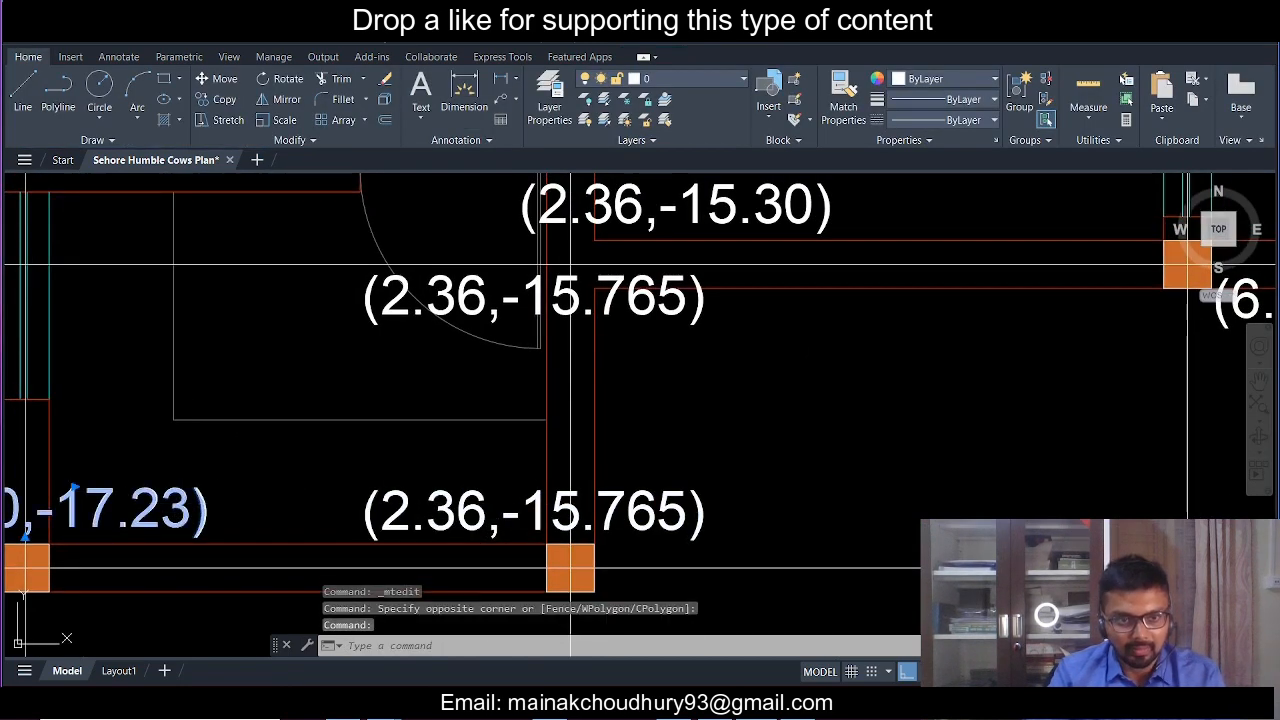
double_click(182, 502)
drag(206, 514, 56, 518)
click(113, 522)
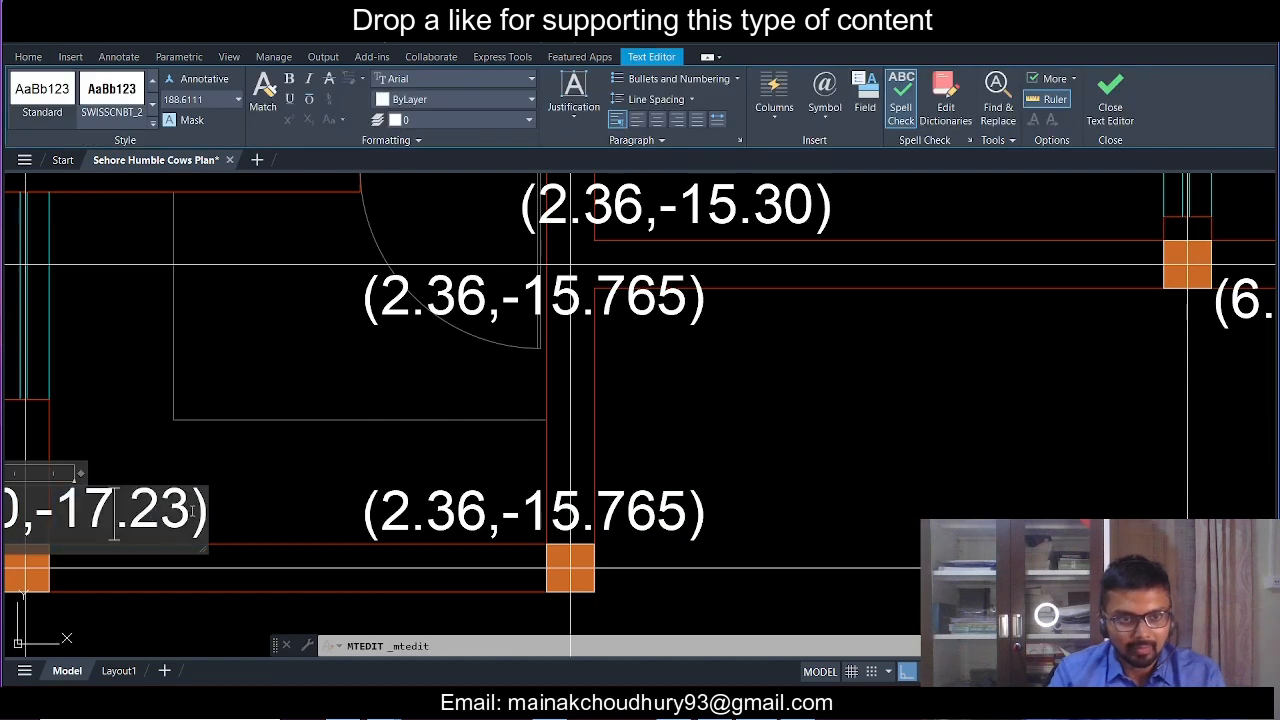
drag(192, 510, 36, 514)
click(366, 515)
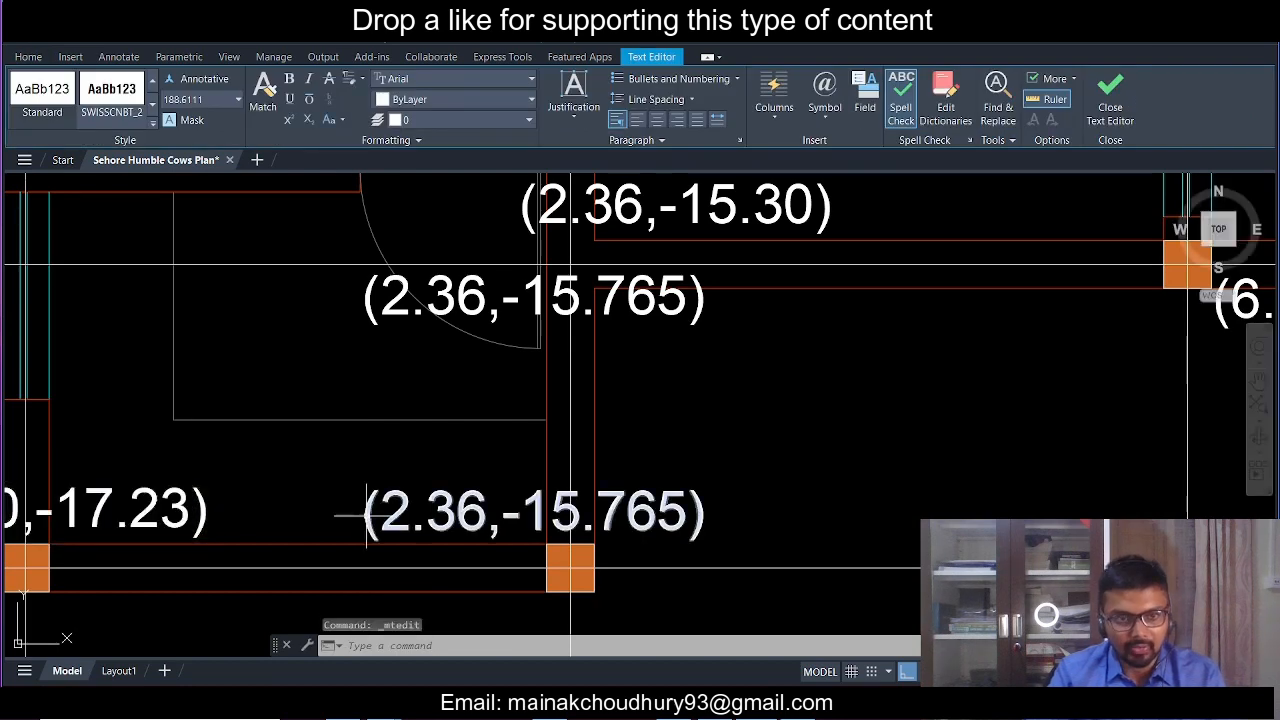
- Replace the Y value of the coordinate label at the bottom wall's right column with -17.23, giving (2.36,-17.23)
middle_drag(678, 530, 576, 540)
double_click(585, 525)
drag(585, 525, 452, 521)
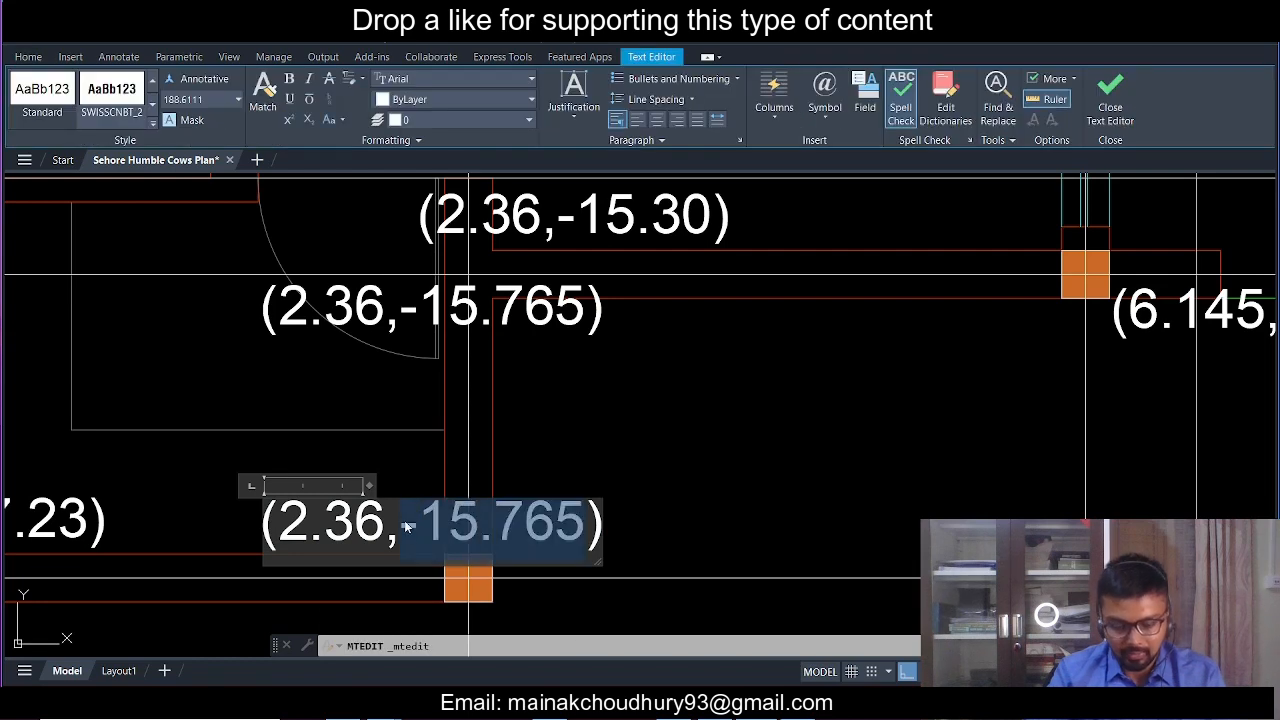
text(-17.23)
click(629, 500)
- Inspect the coordinate labels at the lowest grid rows and compare them with the whole plan
scroll(455, 540, down, 4)
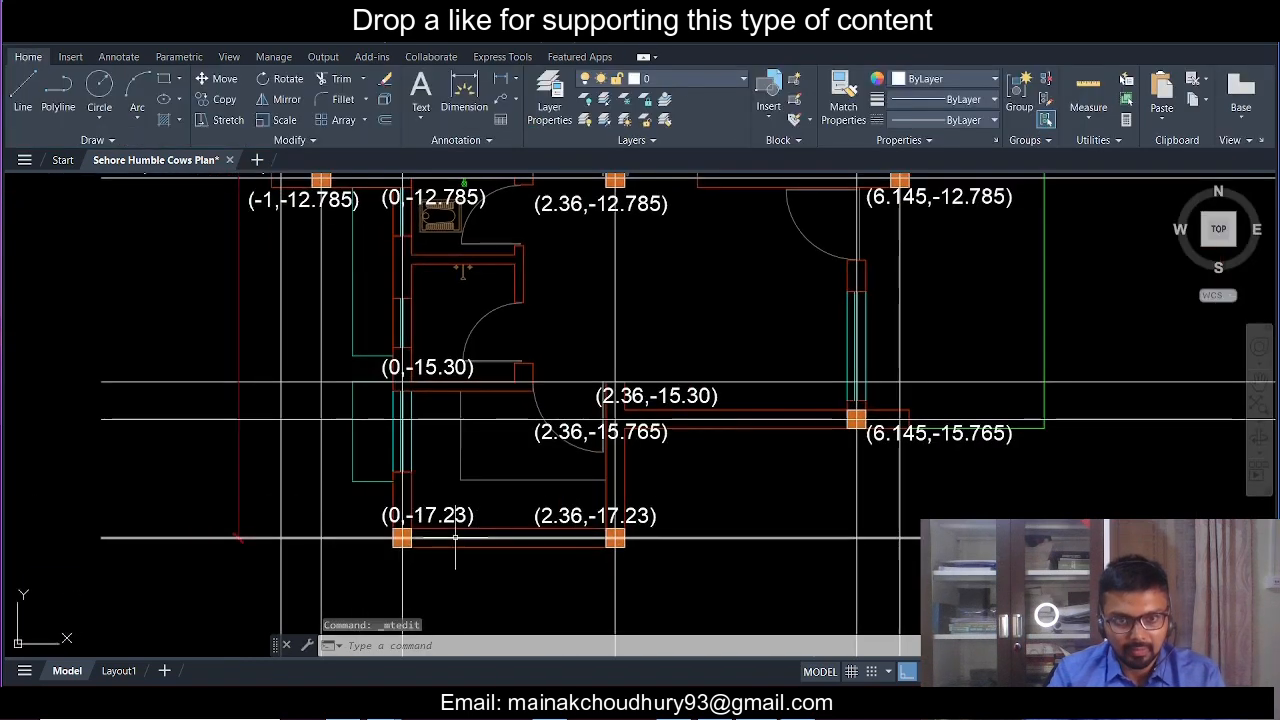
scroll(455, 540, up, 6)
scroll(420, 566, down, 6)
mouse_move(490, 560)
middle_down()
mouse_move(630, 578)
mouse_move(622, 612)
middle_up()
scroll(655, 592, up, 2)
mouse_move(680, 583)
middle_down()
mouse_move(494, 555)
mouse_move(506, 577)
middle_up()
scroll(582, 547, down, 4)
double_click(506, 577)
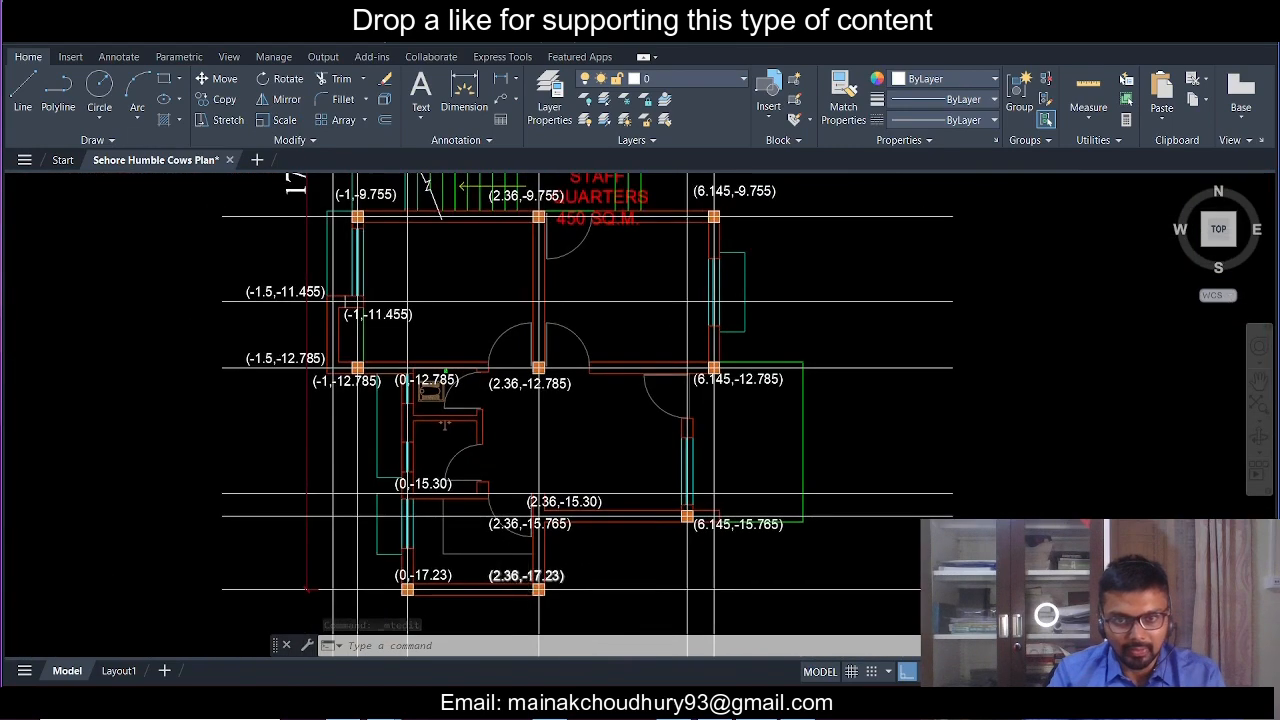
scroll(505, 530, up, 2)
scroll(549, 524, down, 6)
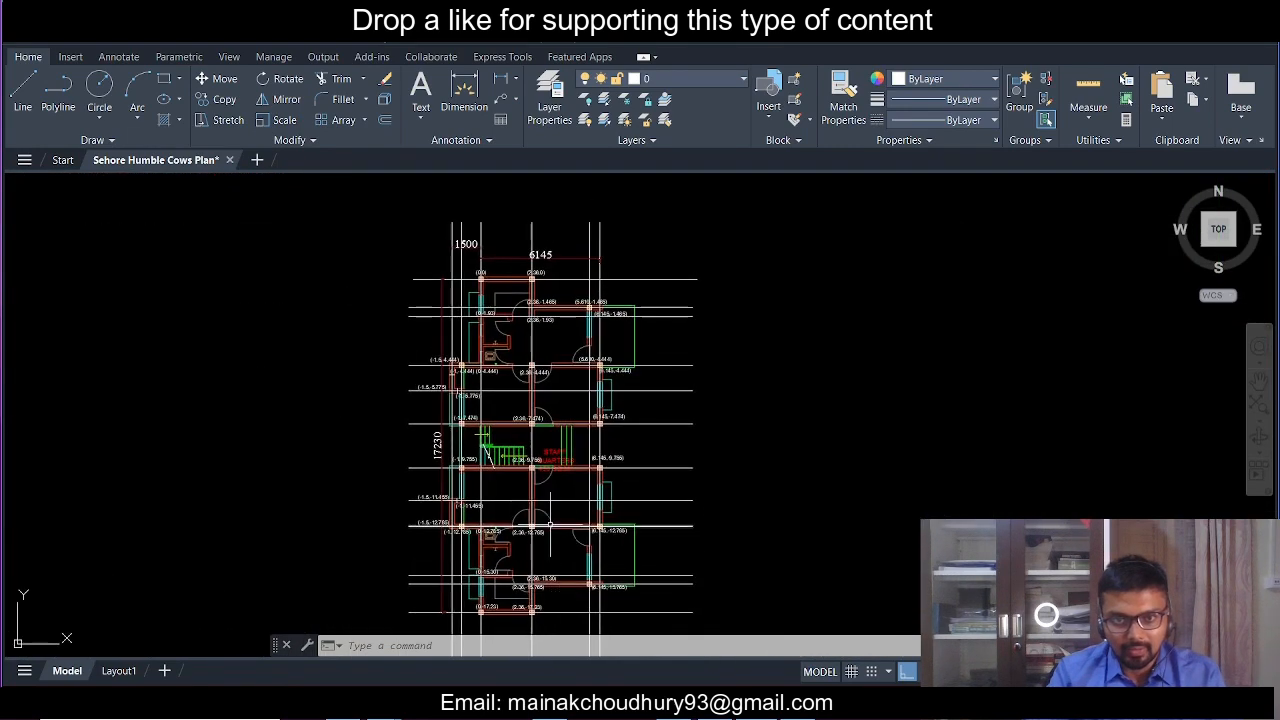
- Review the coordinate labels at all grid intersections, from the (0,0) origin down to the bottom wall
middle_drag(549, 524, 551, 562)
scroll(528, 279, up, 4)
scroll(509, 350, up, 2)
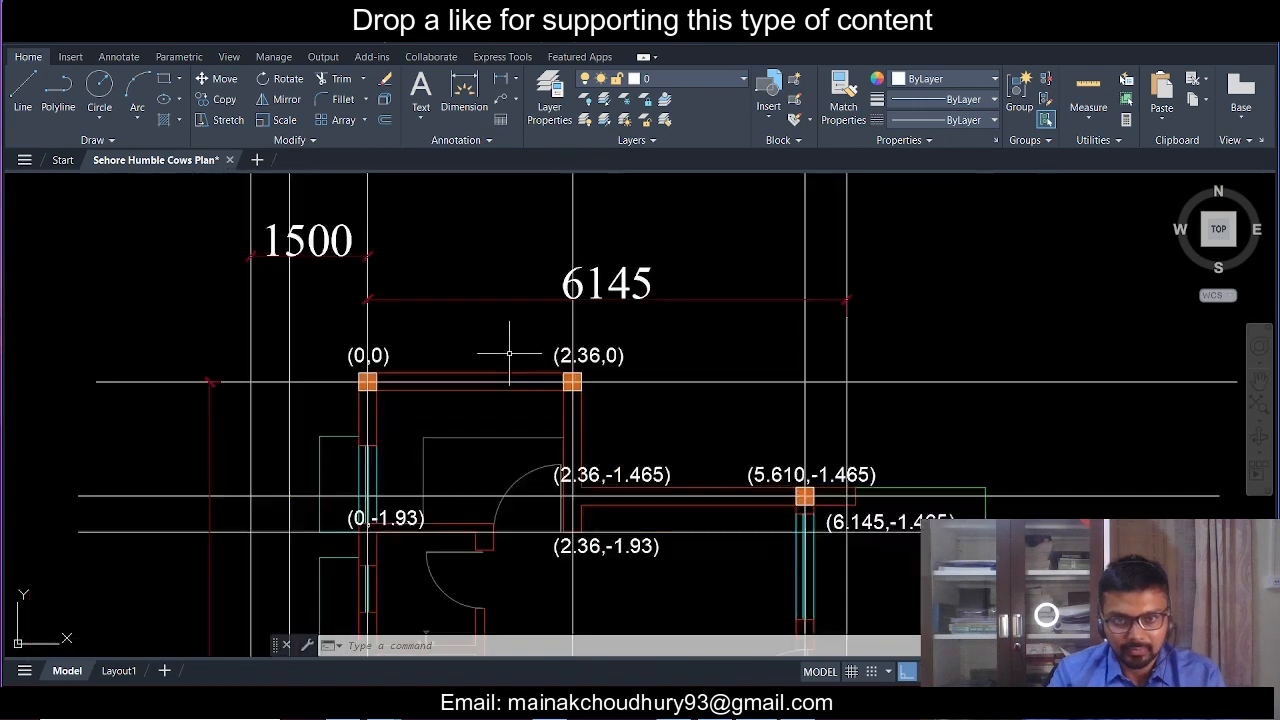
scroll(509, 350, down, 2)
scroll(521, 379, up, 4)
scroll(522, 378, down, 4)
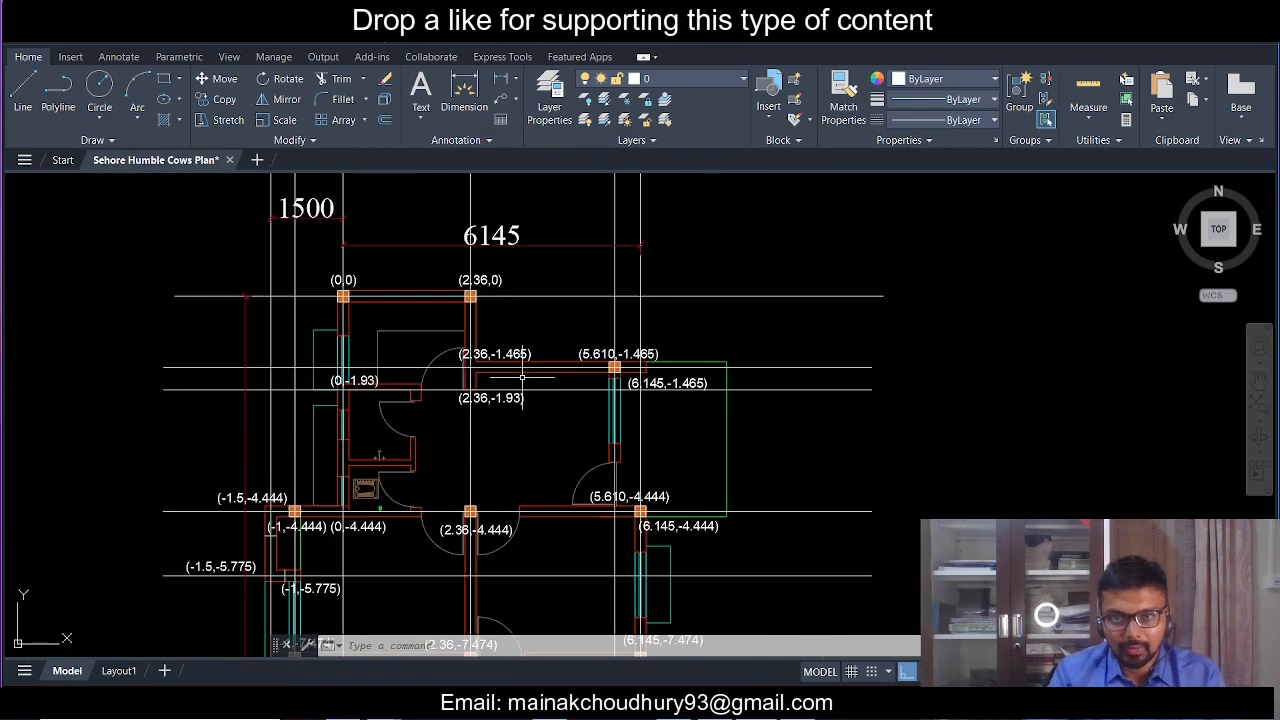
middle_drag(554, 471, 563, 409)
scroll(603, 443, up, 2)
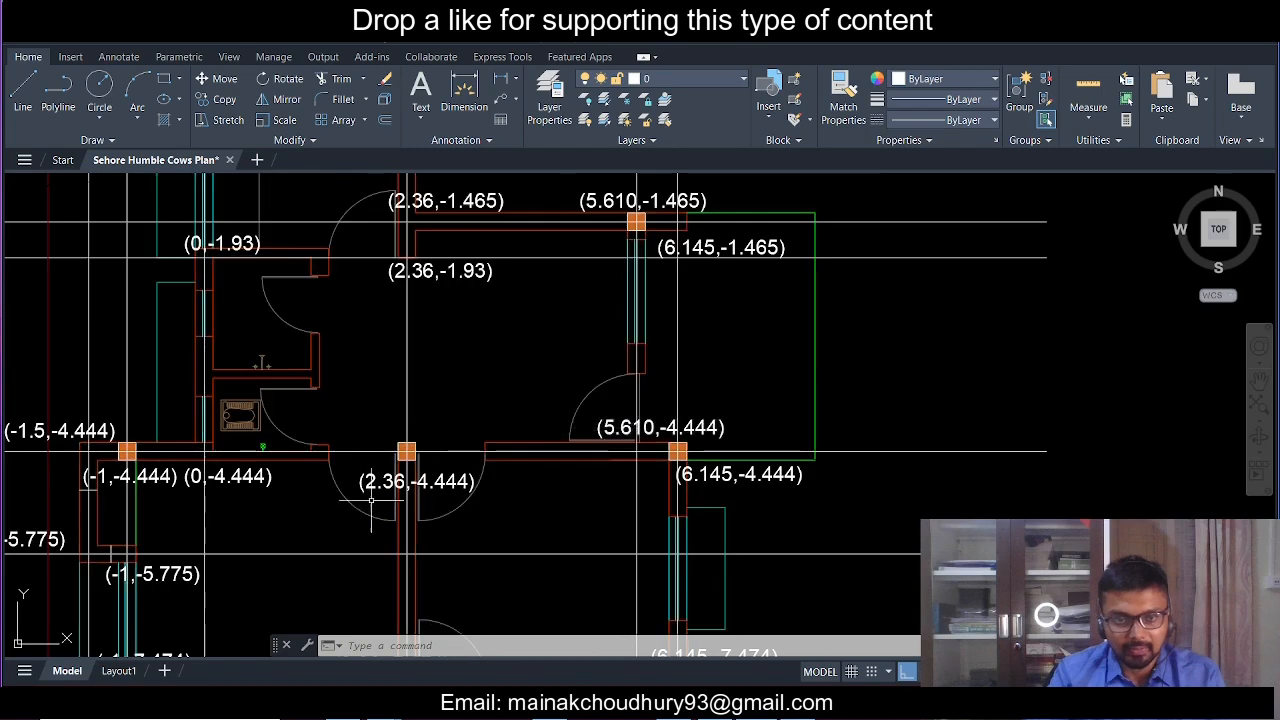
middle_drag(341, 535, 386, 457)
scroll(386, 457, down, 2)
middle_drag(355, 638, 370, 468)
middle_drag(433, 562, 448, 391)
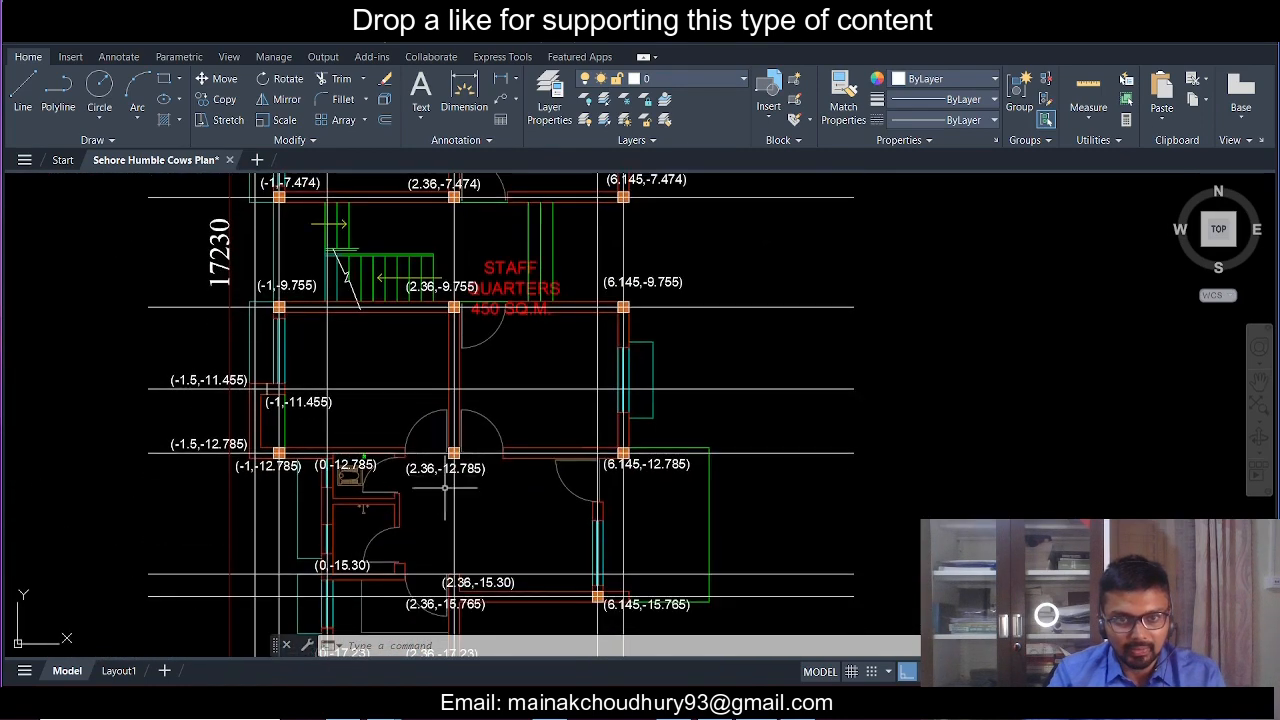
middle_drag(434, 290, 437, 417)
middle_drag(419, 177, 445, 622)
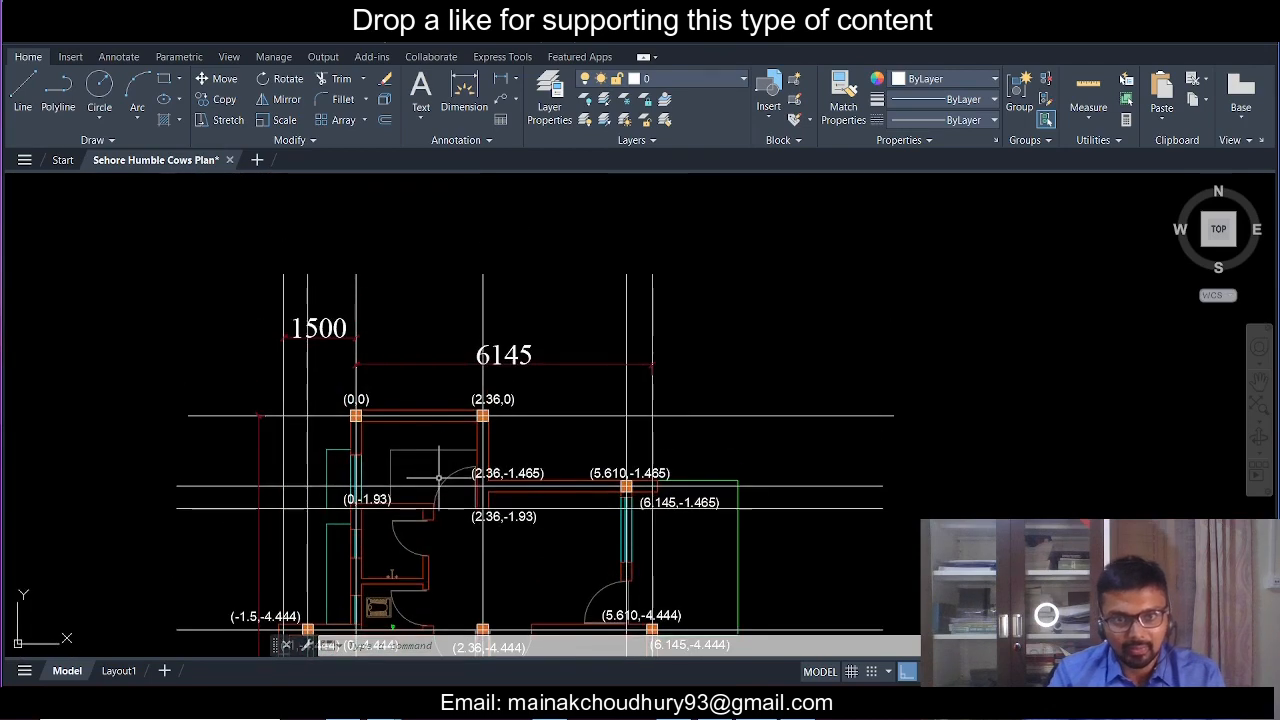
scroll(434, 501, up, 2)
middle_drag(501, 531, 470, 358)
middle_drag(389, 530, 392, 414)
middle_drag(366, 476, 377, 427)
middle_drag(378, 523, 386, 346)
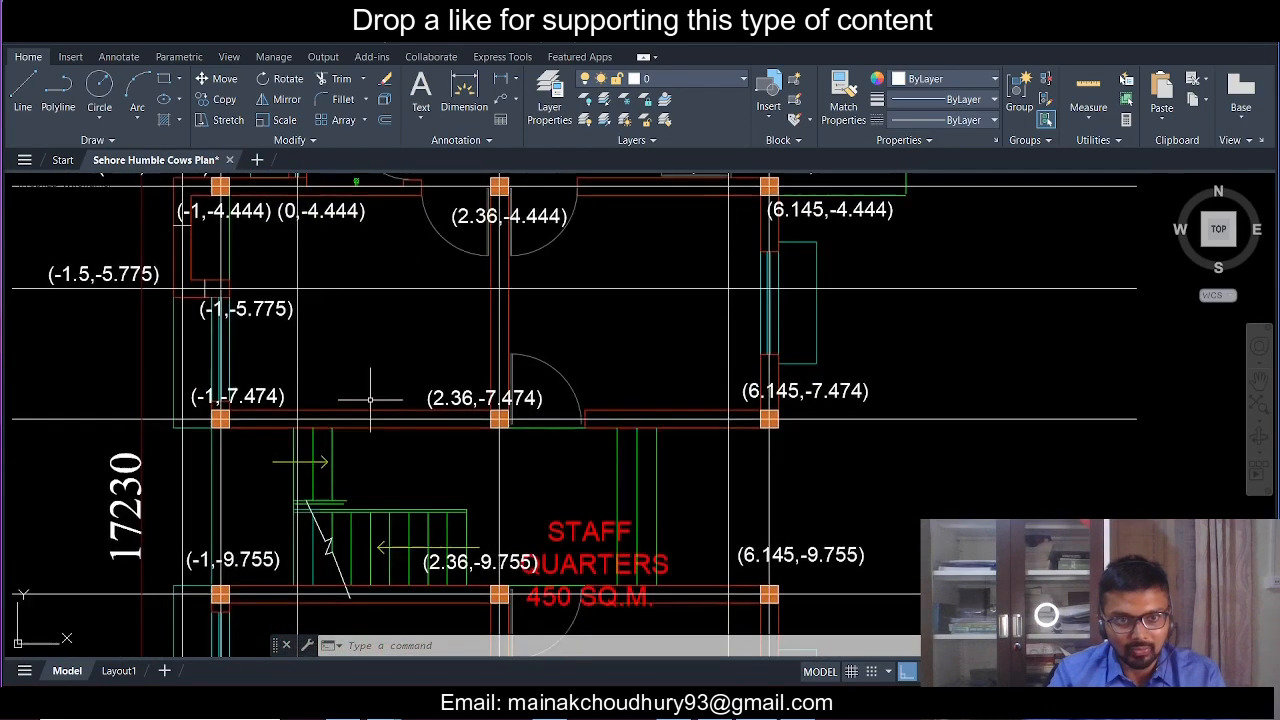
middle_drag(353, 605, 371, 392)
middle_drag(379, 460, 383, 293)
middle_drag(372, 384, 374, 308)
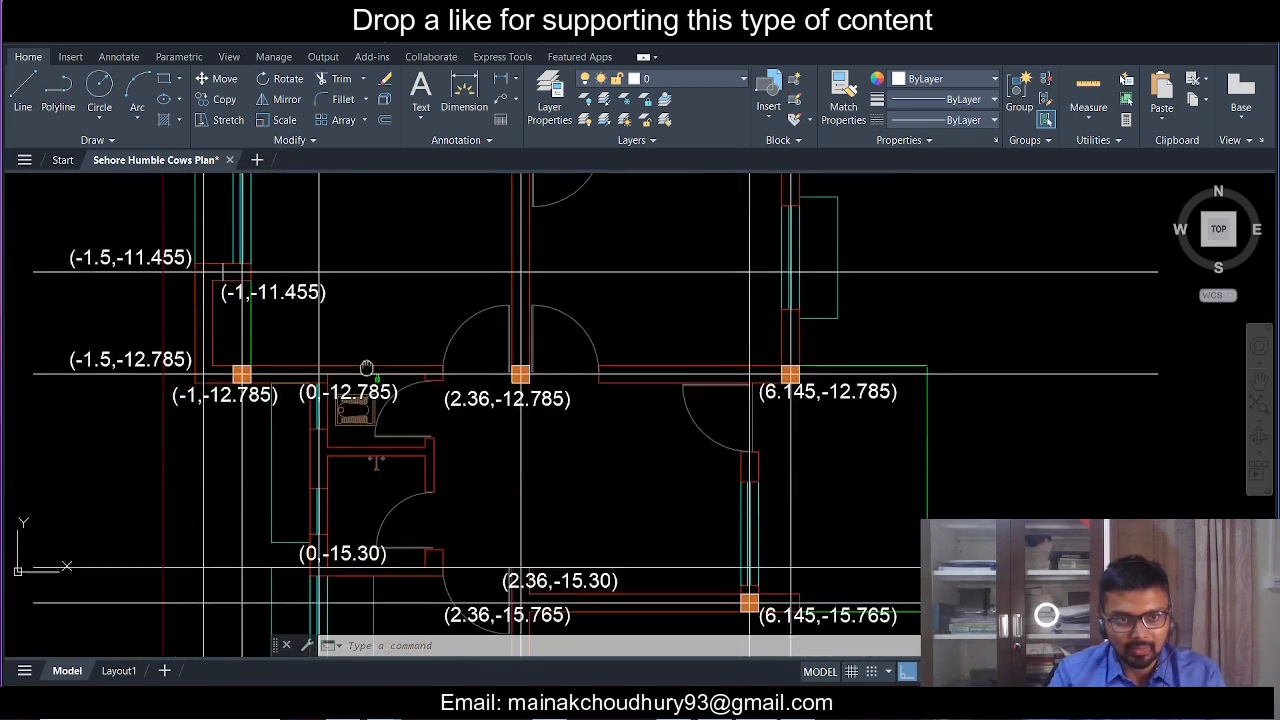
middle_drag(322, 490, 323, 410)
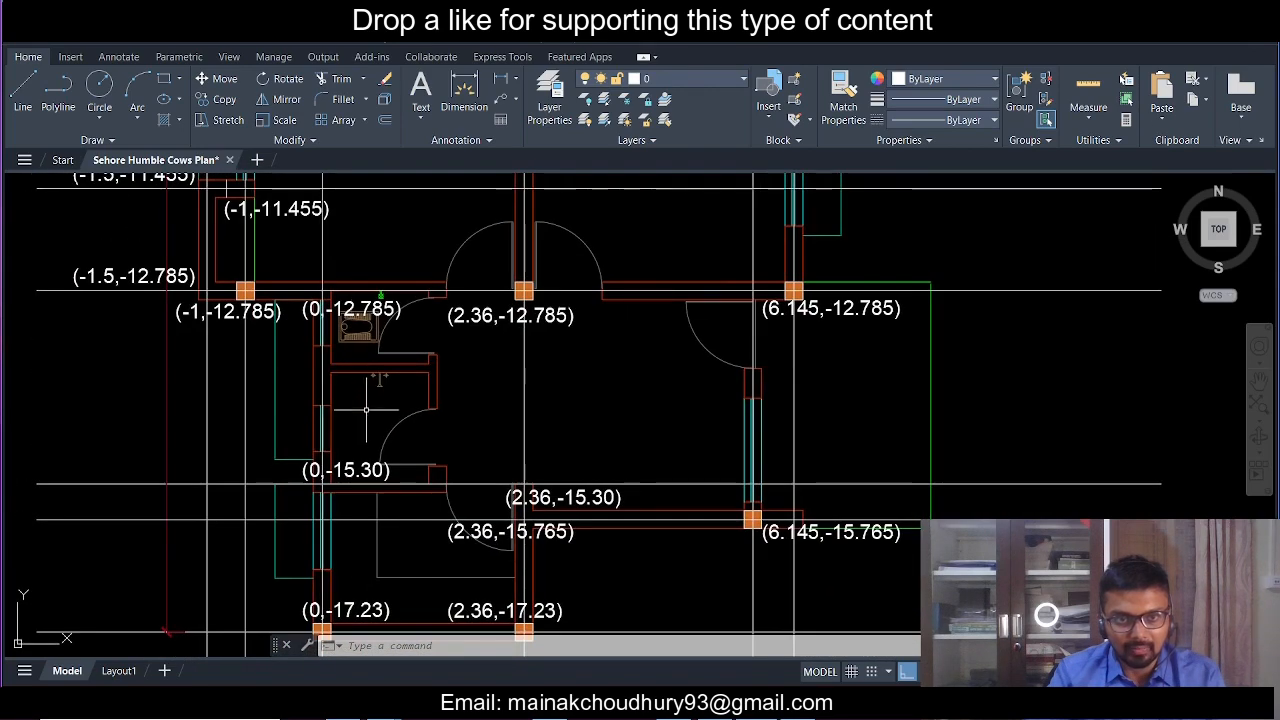
- Check the labelled plan as a whole and save the Sehore Humble Cows Plan drawing
middle_drag(414, 470, 400, 351)
middle_drag(415, 446, 335, 540)
scroll(421, 390, down, 2)
scroll(379, 450, down, 5)
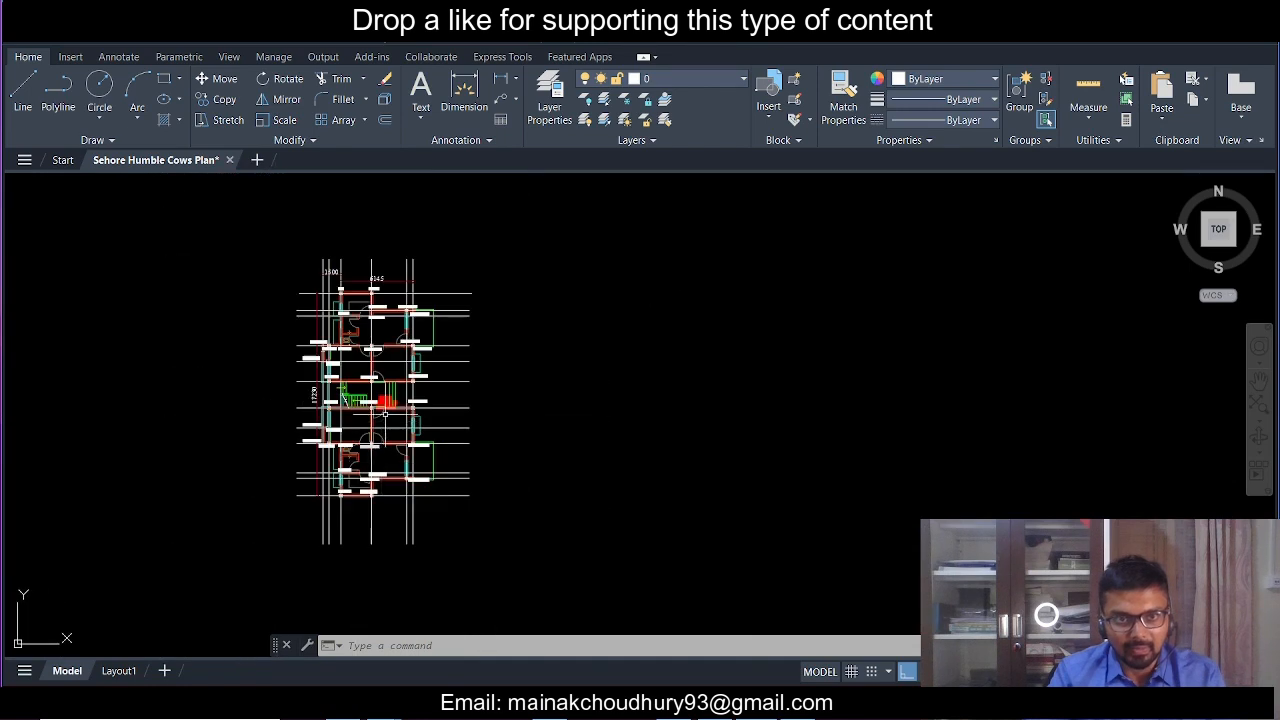
scroll(385, 411, up, 5)
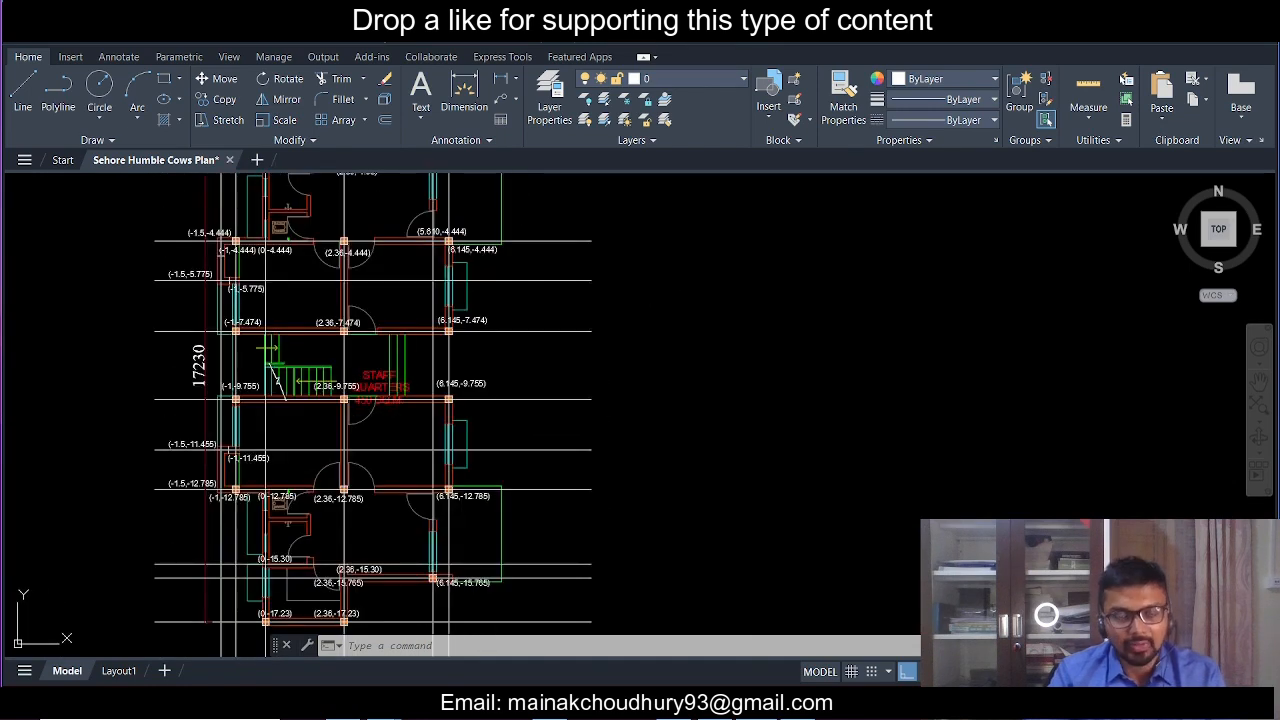
key(ctrl+s)
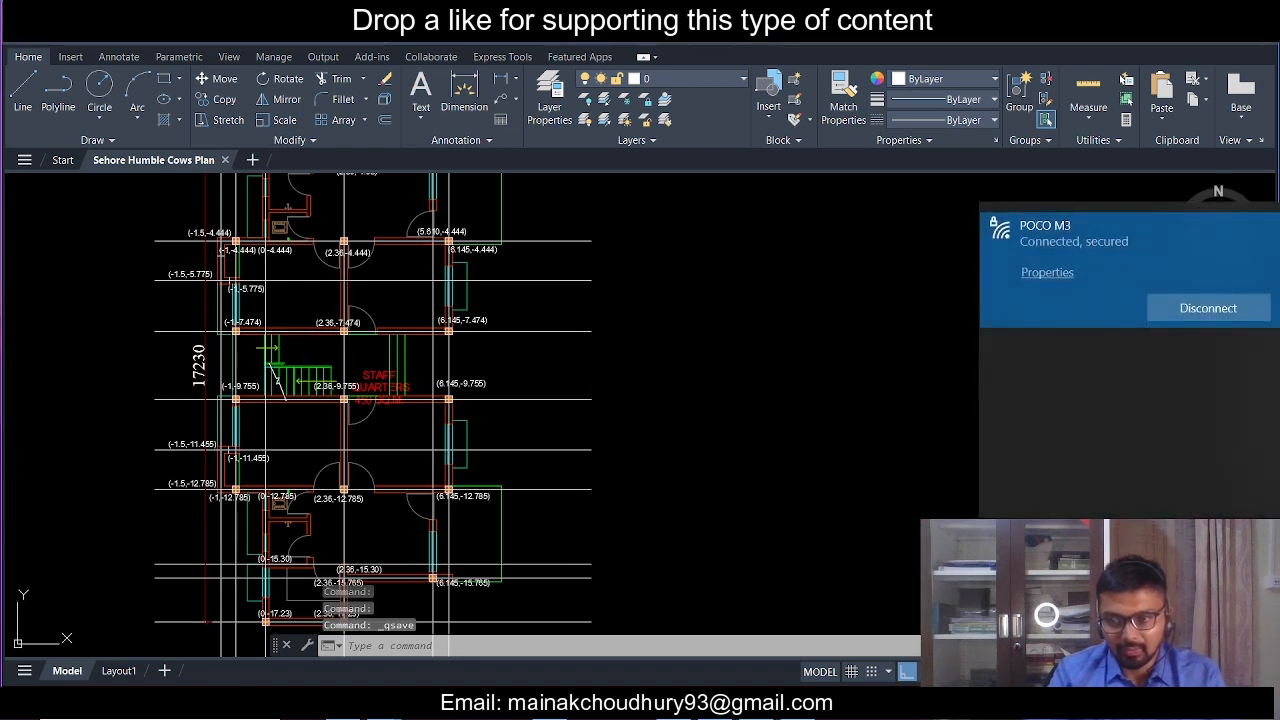
- Switch to the desktop, refresh it and select the STAAD.Pro CONNECT Edition V22 shortcut
click(1140, 702)
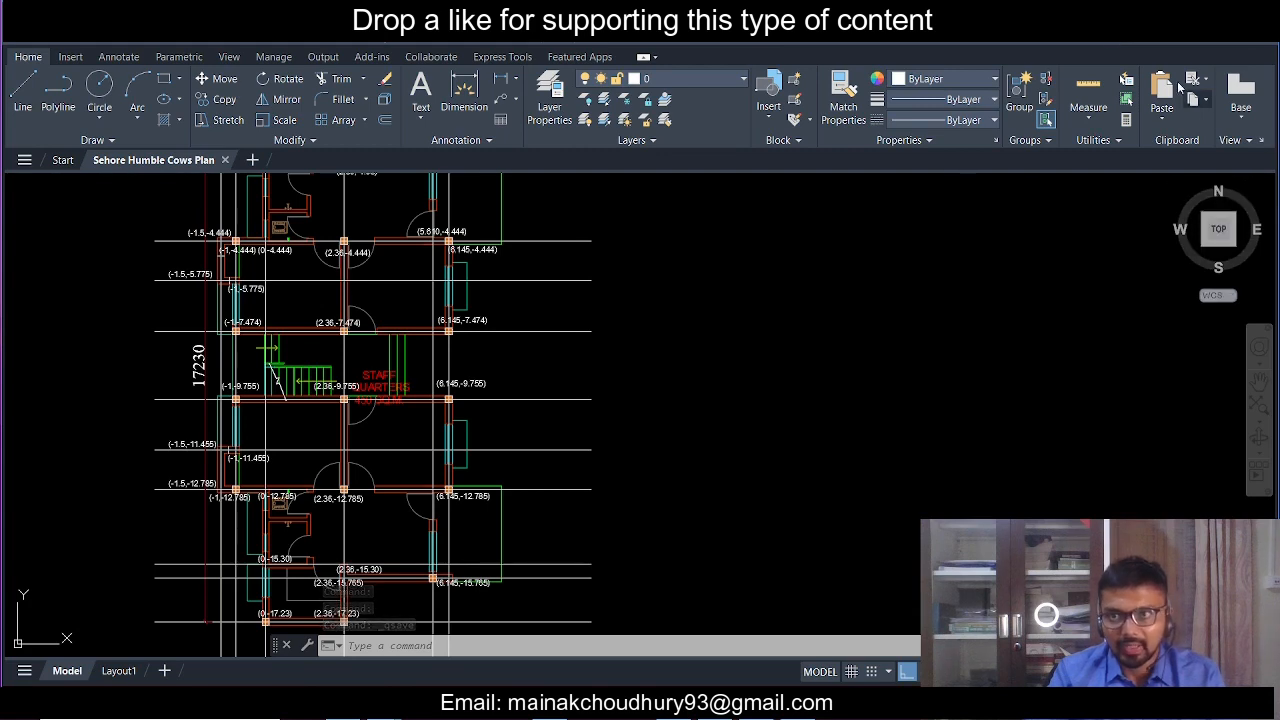
key(alt+Tab)
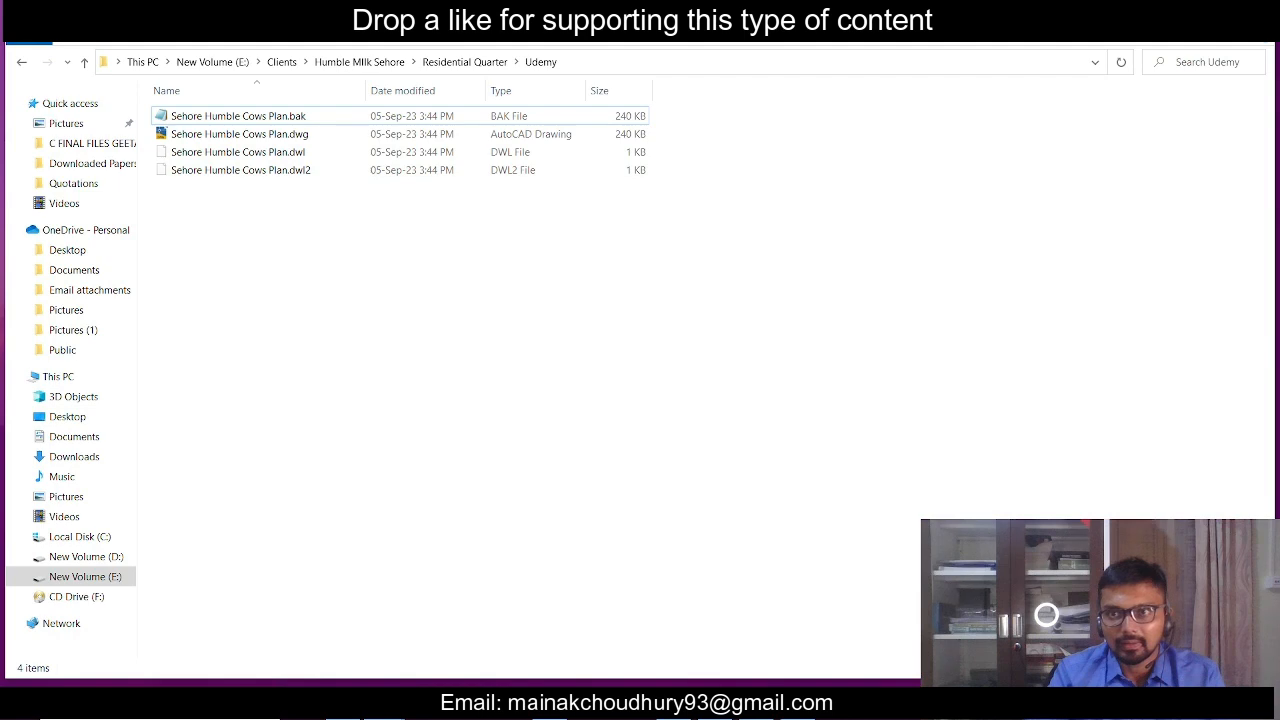
key(super+d)
right_click(793, 135)
click(864, 238)
right_click(864, 241)
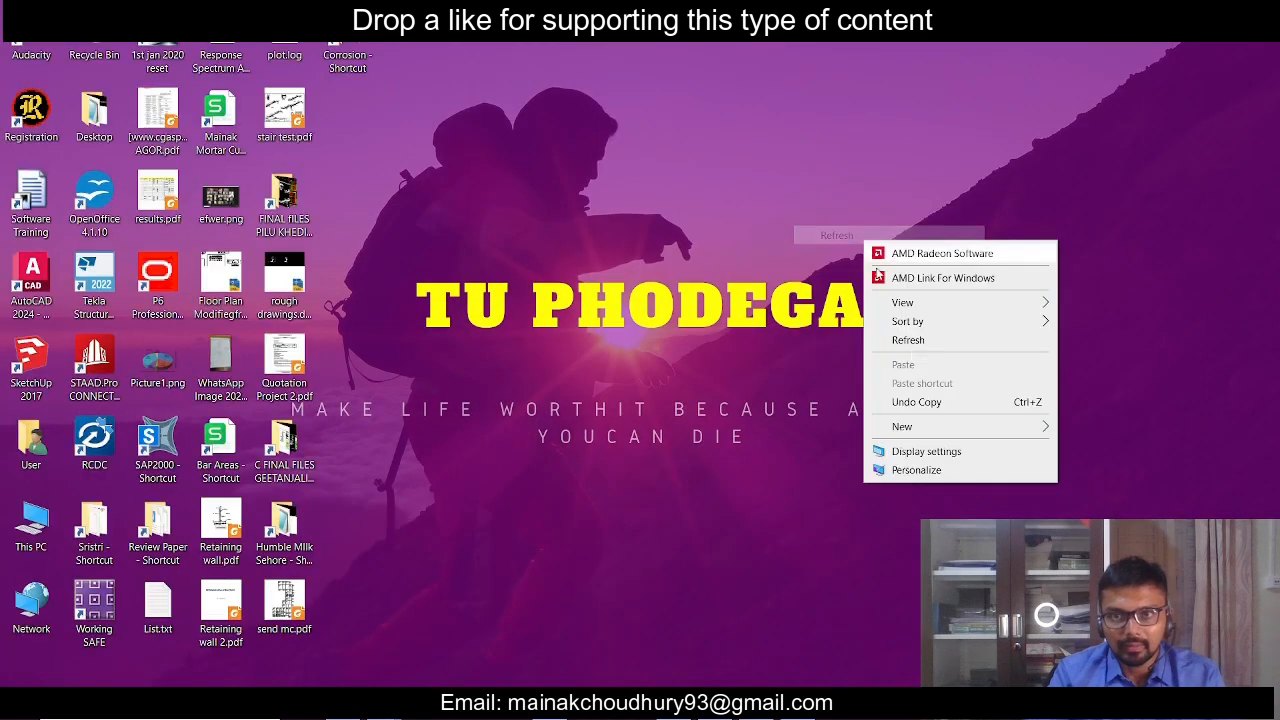
click(910, 346)
right_click(910, 347)
click(944, 446)
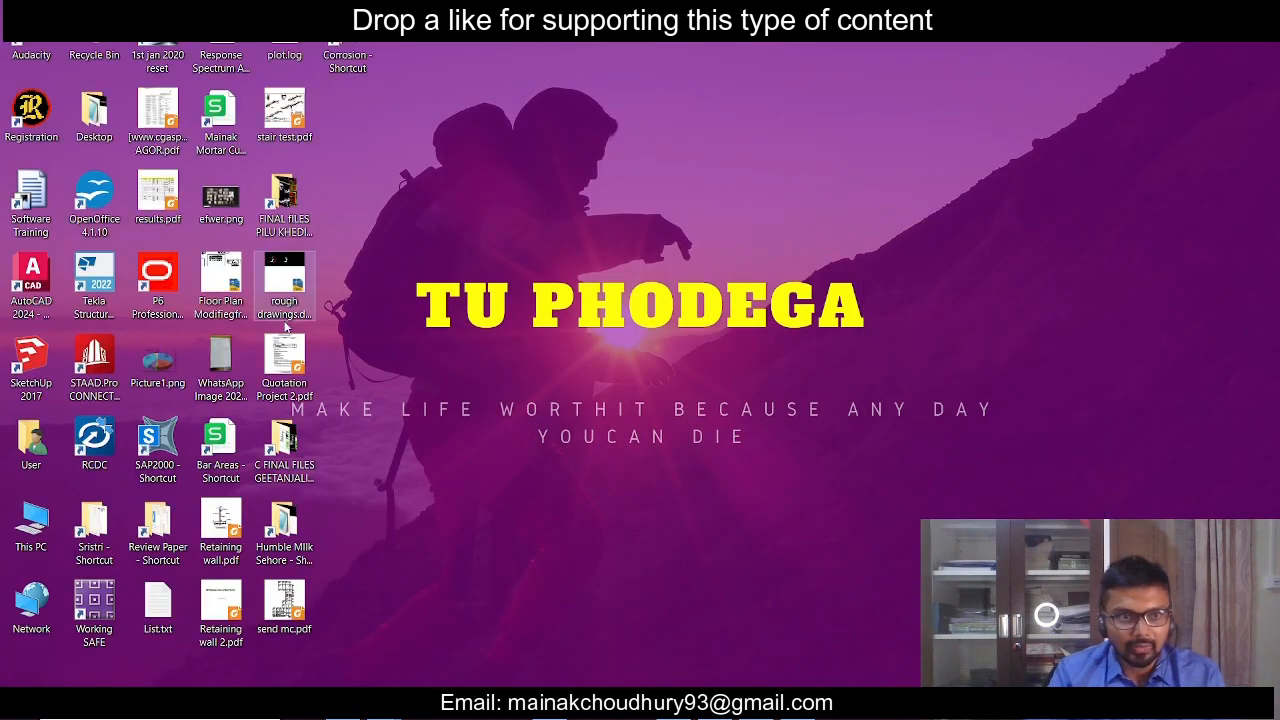
click(103, 372)
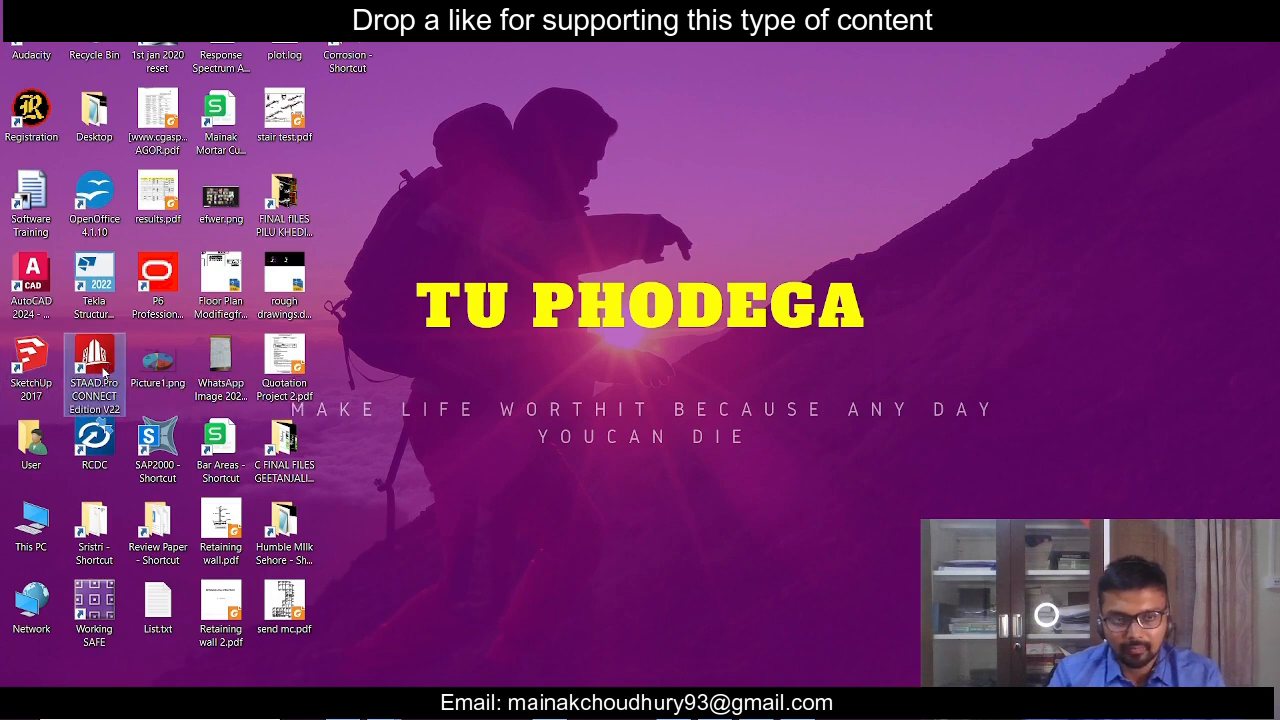
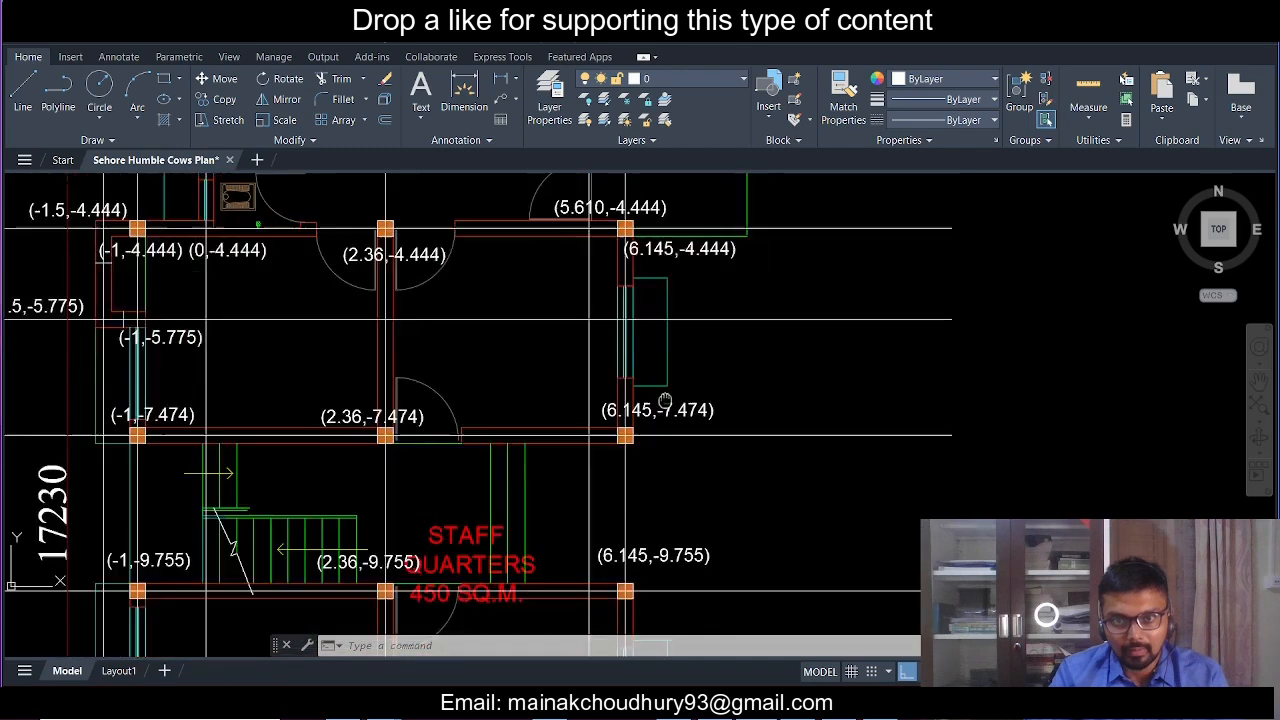
- Compare the coordinate labels along the plan's two easternmost vertical grid lines, from the -1.465 row down to the -15.765 row
middle_drag(663, 400, 633, 189)
middle_drag(635, 440, 609, 239)
middle_drag(609, 366, 607, 332)
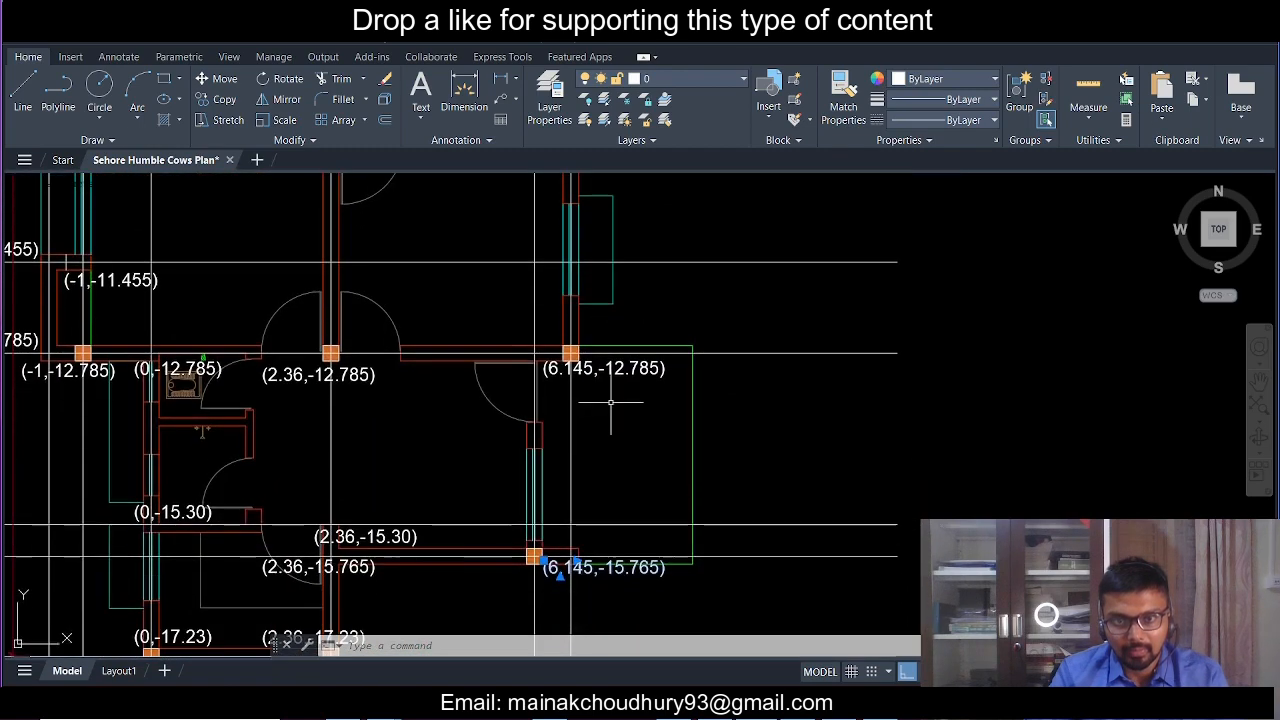
middle_drag(610, 403, 603, 599)
middle_drag(600, 180, 597, 483)
middle_drag(580, 281, 580, 422)
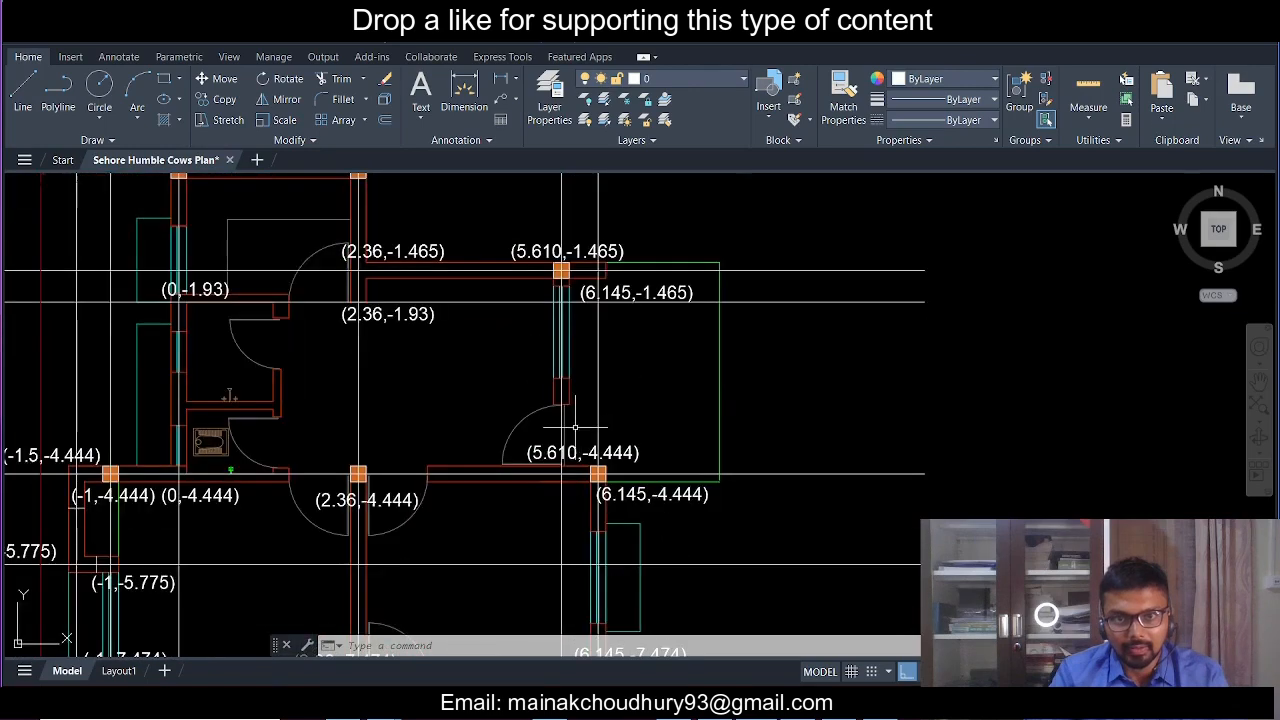
middle_drag(560, 485, 561, 345)
middle_drag(586, 494, 585, 340)
middle_drag(569, 432, 582, 195)
middle_drag(553, 539, 556, 218)
- Move the (6.145,-15.765) label horizontally from beside the column to the easternmost grid line's intersection
scroll(644, 400, up, 5)
key(m)
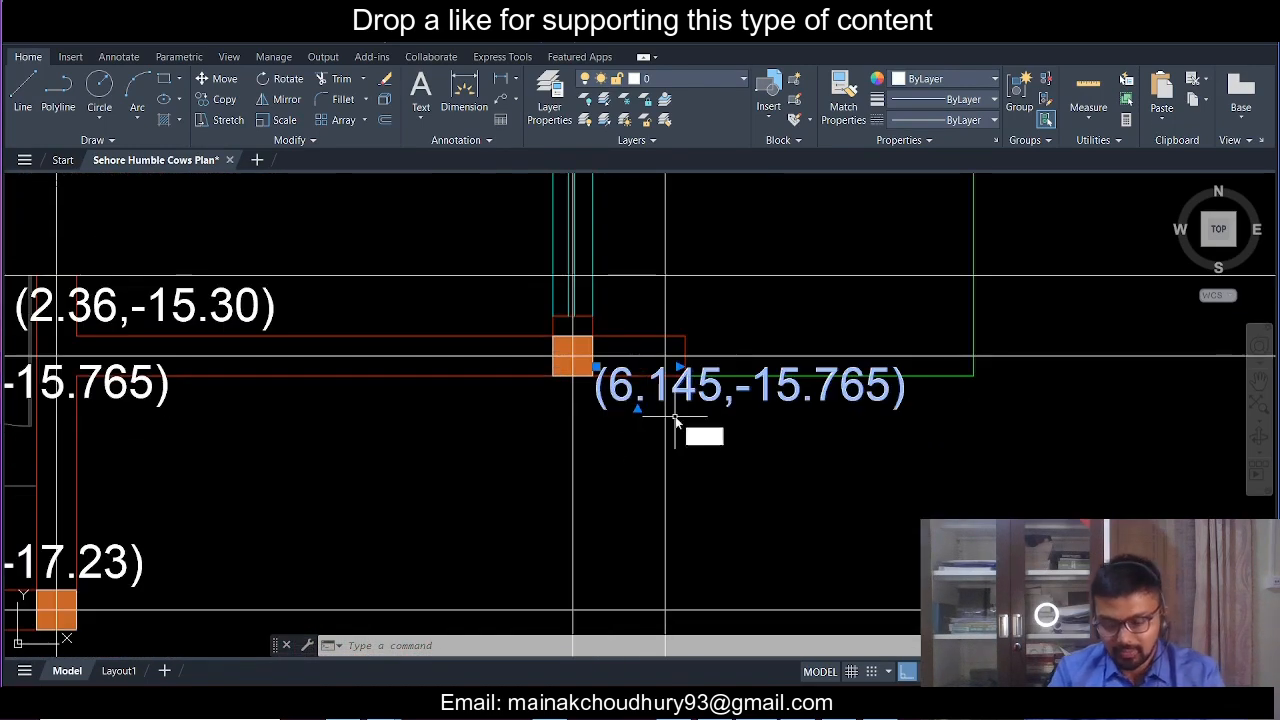
key(Return)
click(774, 434)
click(838, 456)
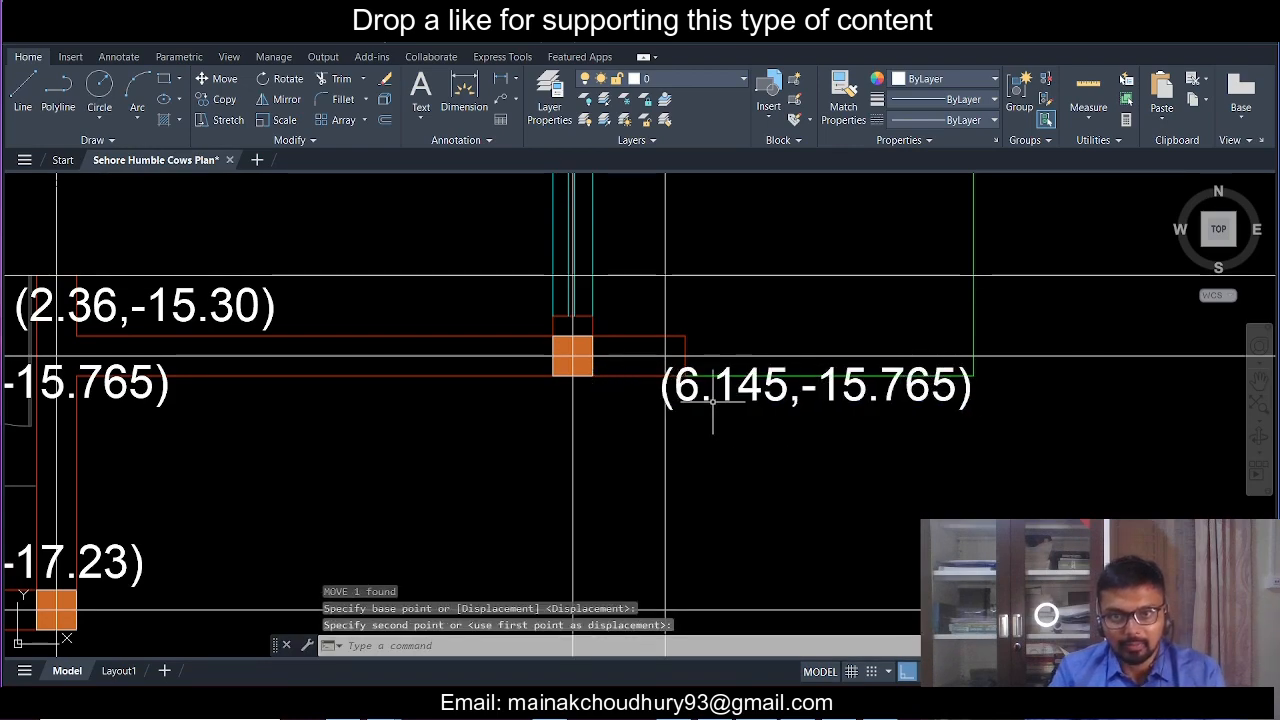
- Copy the (5.610,-4.444) label straight down to just below the easternmost column on the -15.765 grid row
scroll(711, 400, down, 5)
scroll(705, 438, up, 6)
scroll(704, 440, down, 6)
middle_drag(677, 271, 680, 529)
scroll(685, 371, up, 2)
middle_drag(663, 331, 677, 500)
scroll(661, 286, up, 2)
scroll(661, 288, up, 2)
click(627, 253)
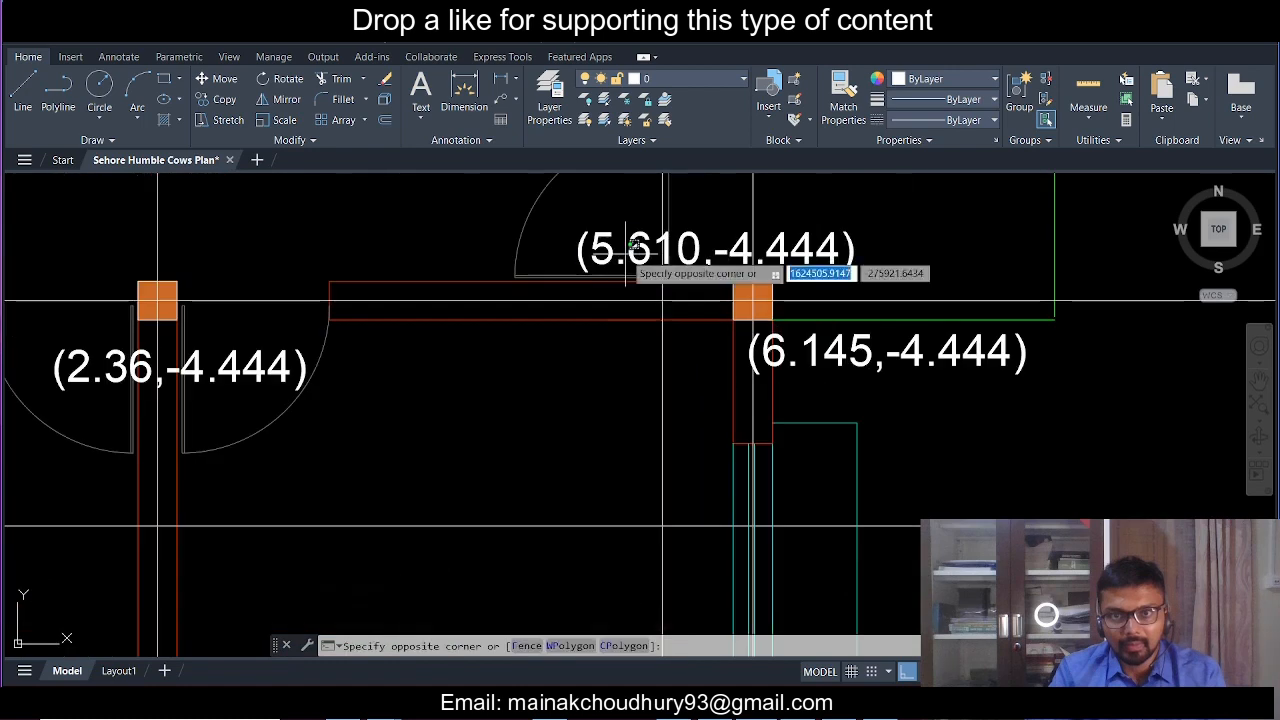
click(580, 226)
click(241, 101)
click(577, 246)
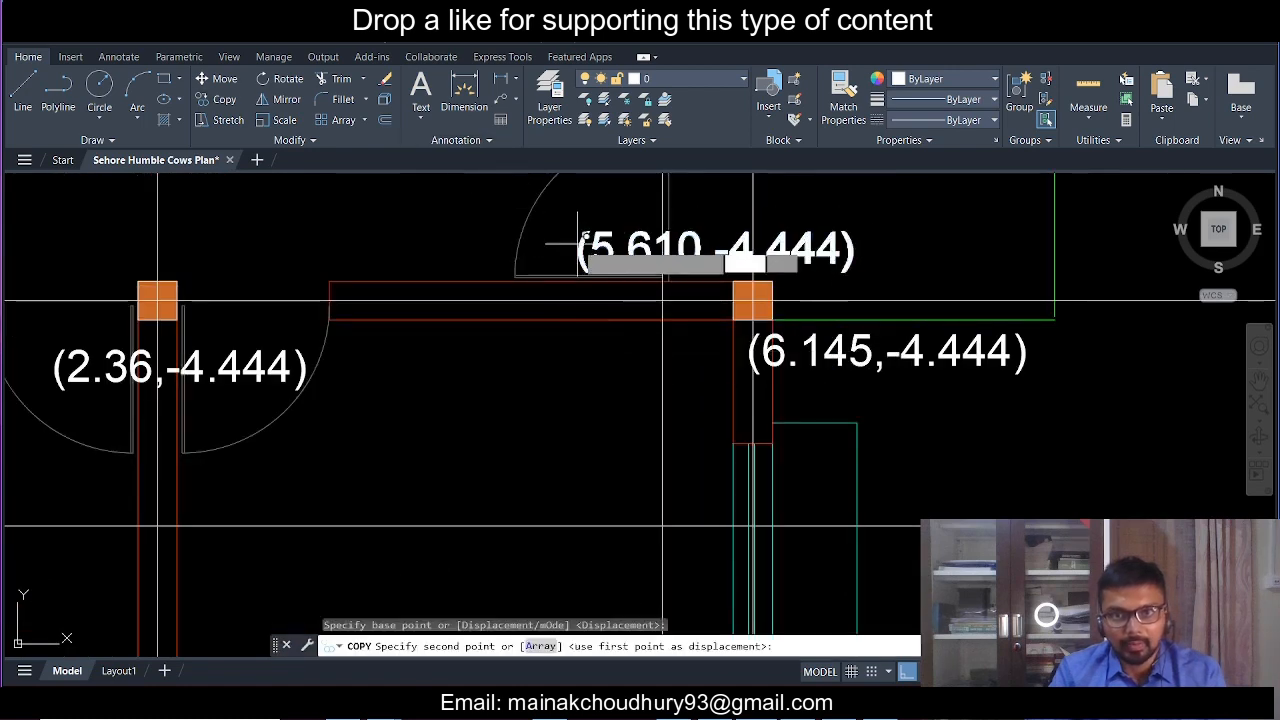
scroll(577, 246, down, 5)
scroll(586, 424, up, 1)
scroll(588, 496, up, 2)
scroll(504, 400, up, 2)
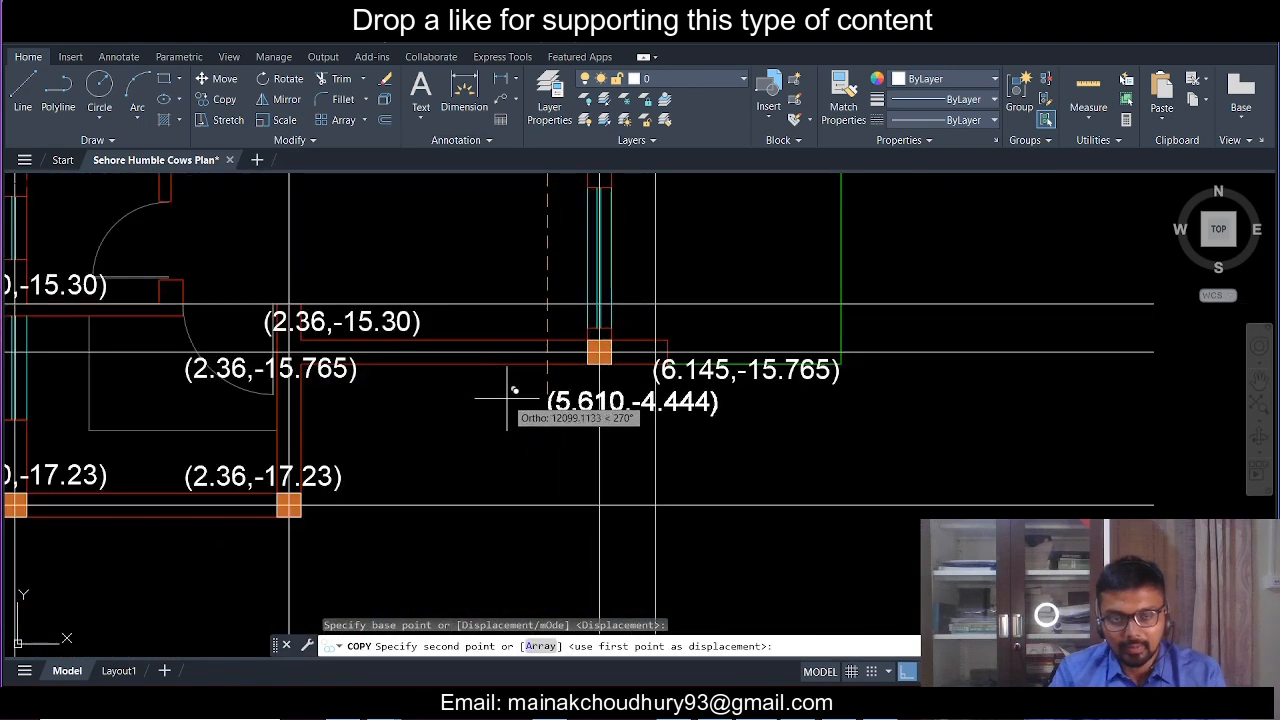
click(508, 397)
key(Escape)
middle_drag(609, 426, 609, 457)
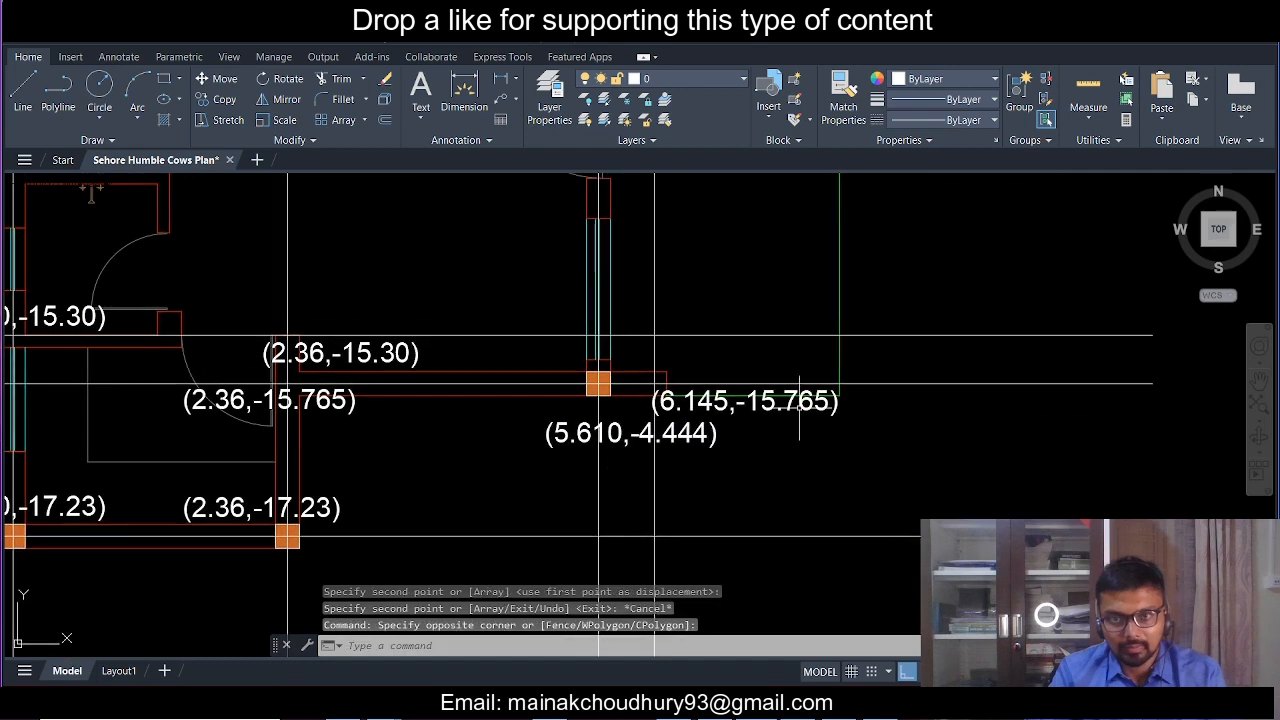
- Replace the copied label's Y value with -15.765 taken from the neighbouring (6.145,-15.765) label, giving (5.610,-15.765)
double_click(800, 402)
drag(718, 400, 862, 400)
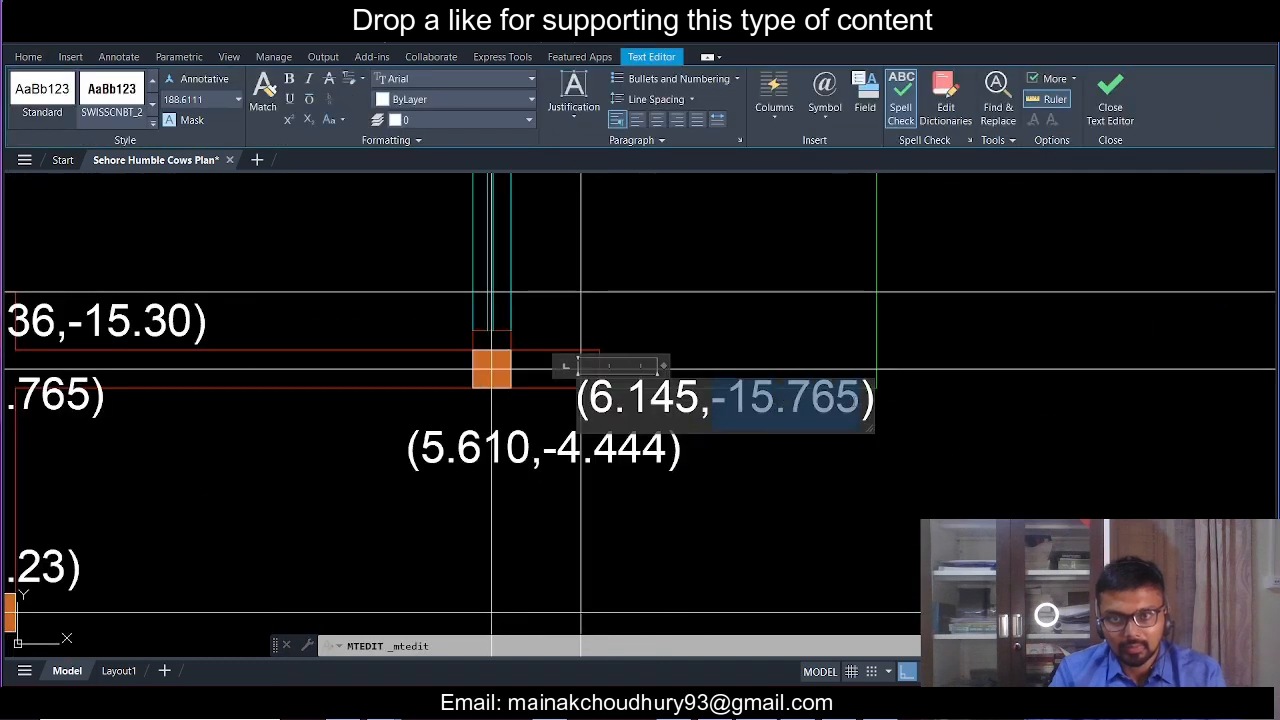
click(652, 455)
double_click(652, 455)
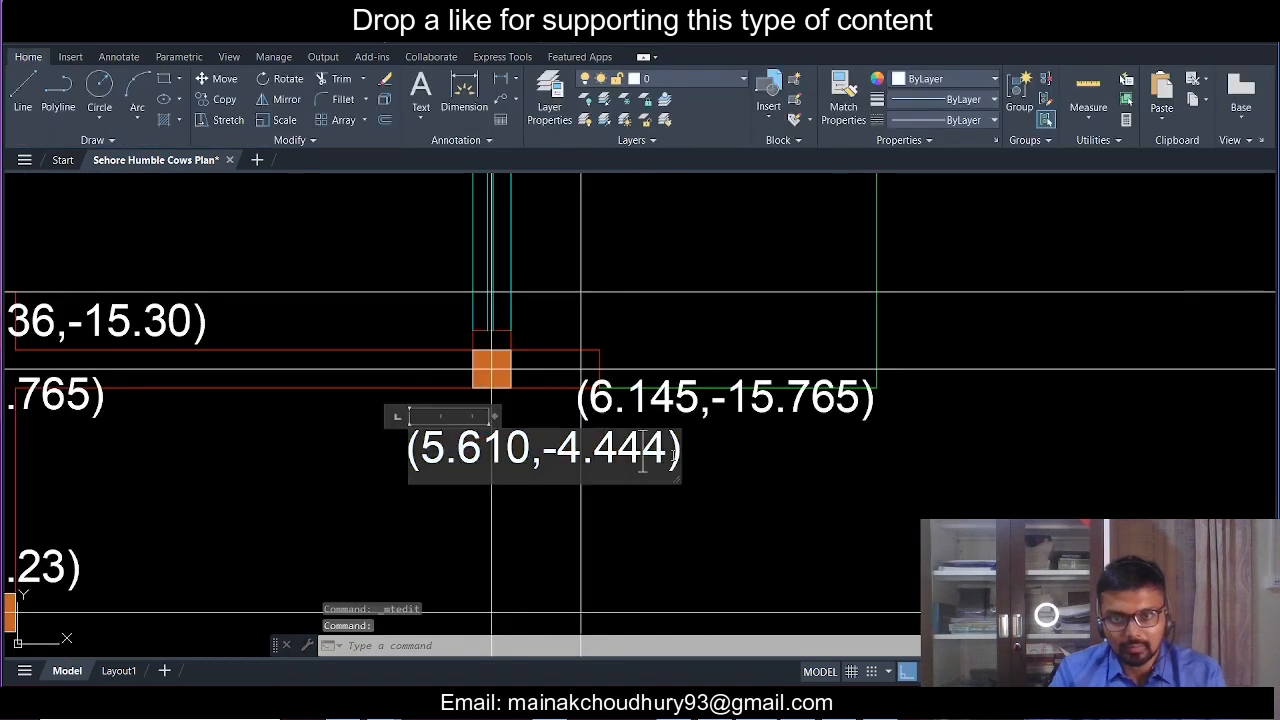
drag(668, 450, 546, 444)
key(ctrl+v)
click(583, 491)
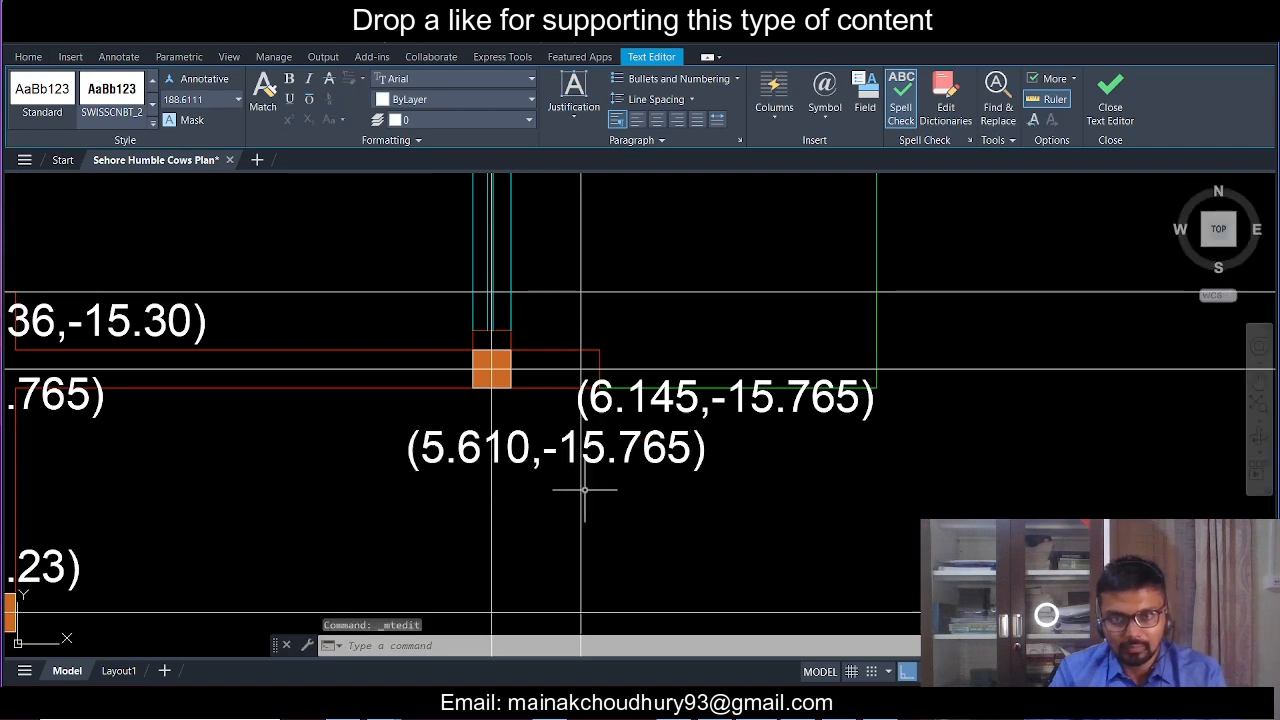
key(Escape)
scroll(592, 473, down, 4)
mouse_move(595, 469)
middle_down()
mouse_move(615, 514)
mouse_move(633, 473)
mouse_move(774, 468)
middle_up()
scroll(633, 473, up, 2)
middle_drag(640, 470, 672, 470)
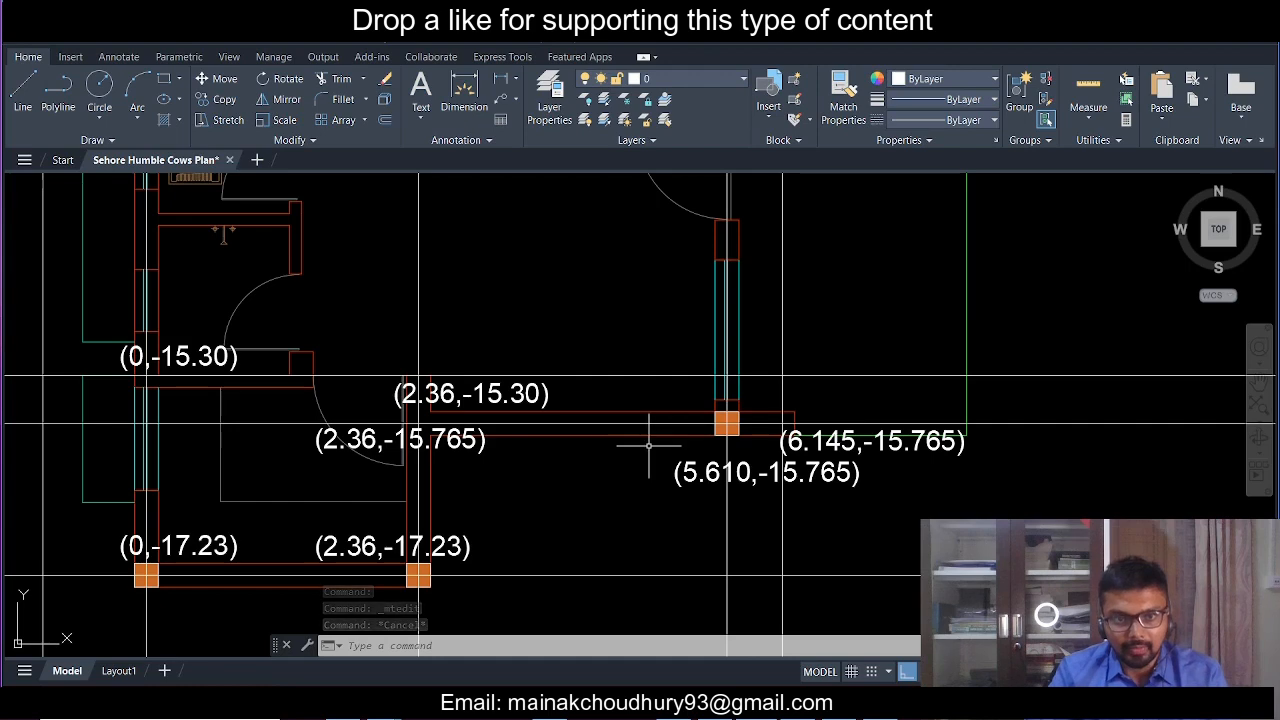
- Switch to the coordinate spreadsheet and paste -15.765 into cell D37
click(872, 704)
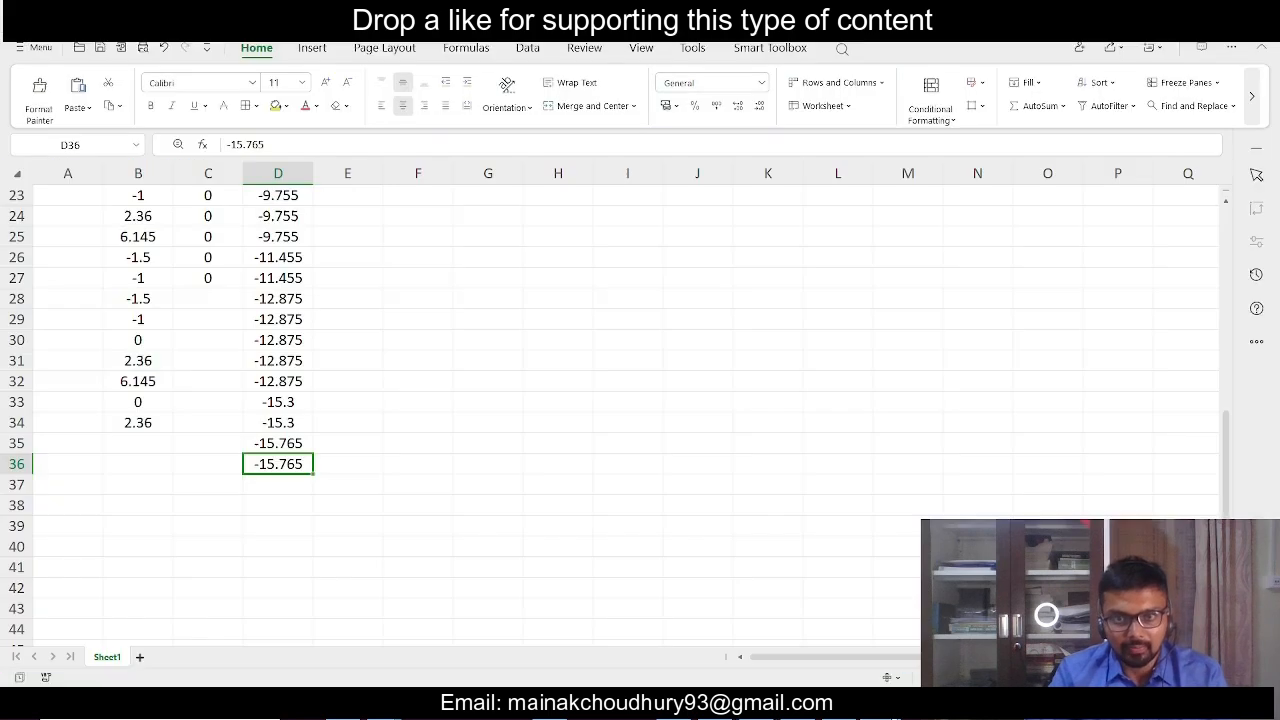
key(alt+Tab)
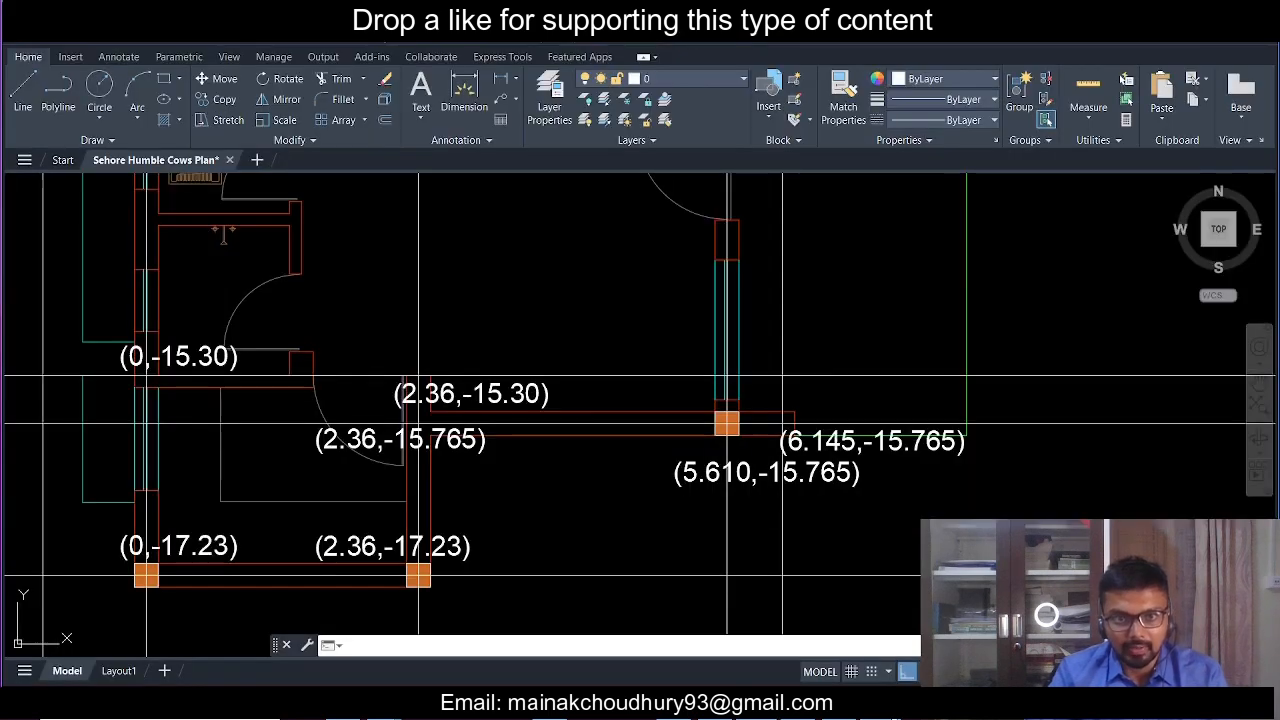
key(alt+Tab)
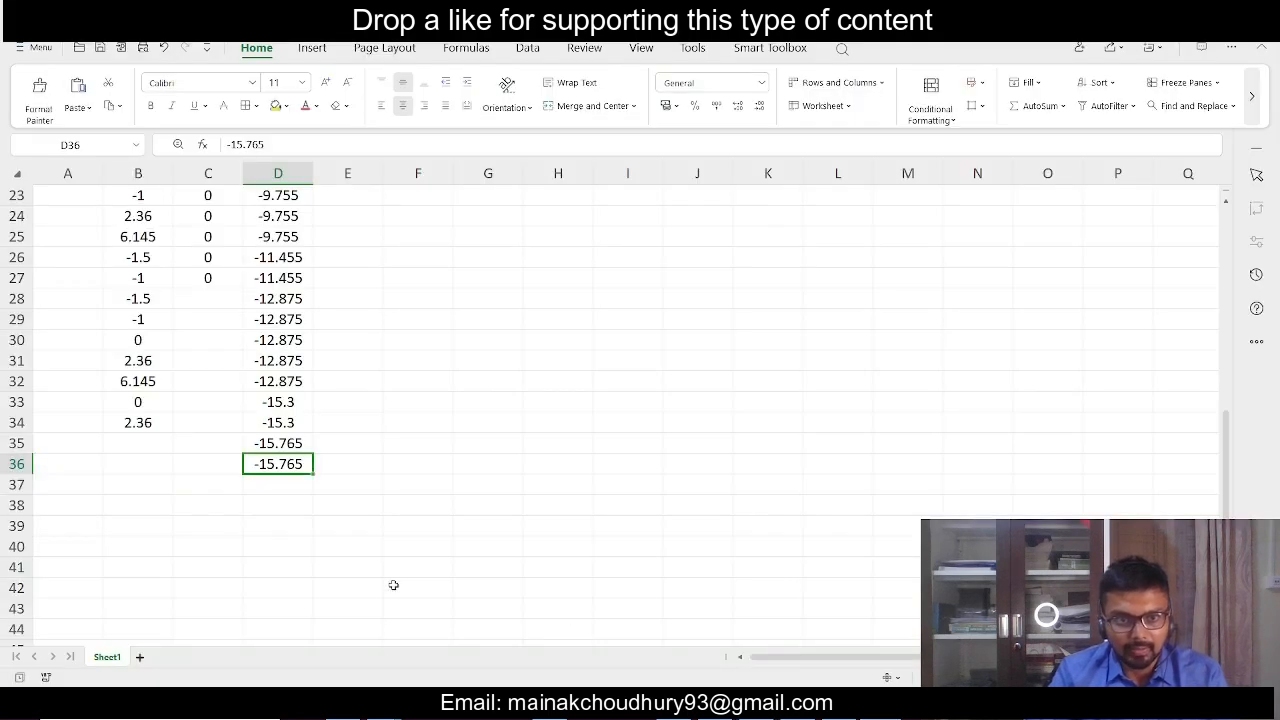
click(295, 484)
key(ctrl+v)
- Enter 2.36 in cell B35 as the X value of the first -15.765 row, checking it against the plan
click(166, 453)
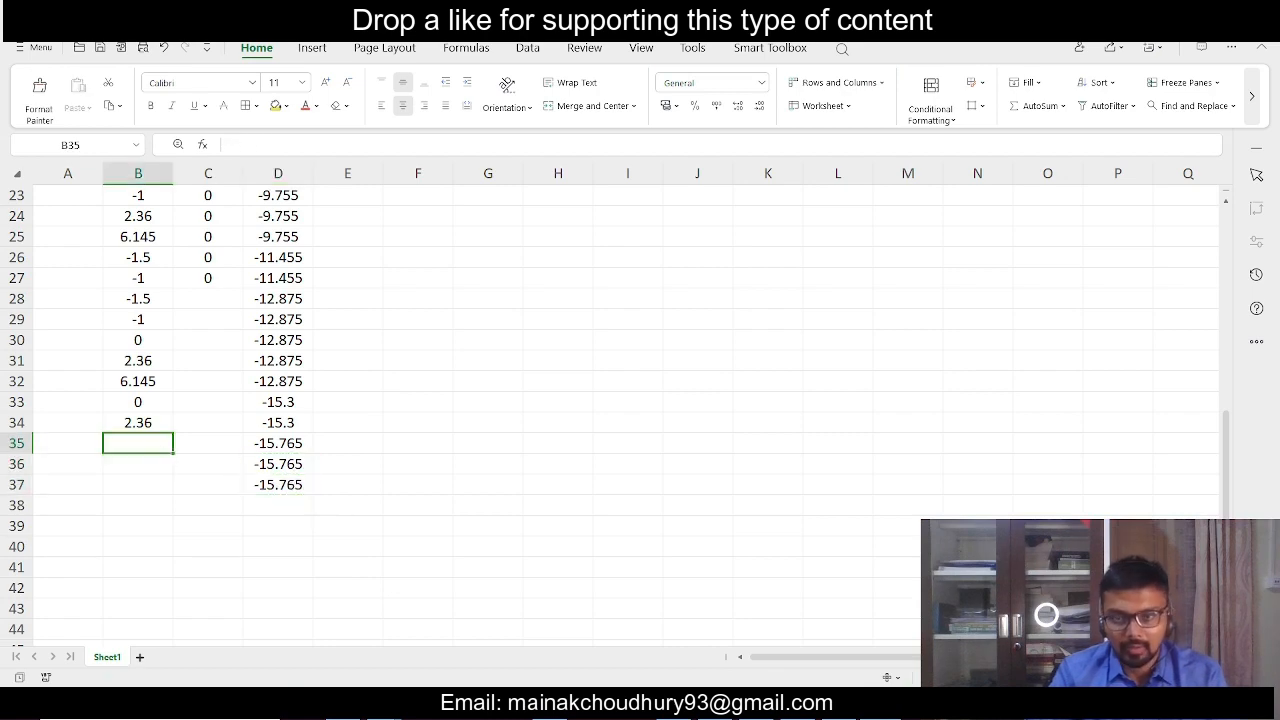
key(alt+Tab)
key(alt+Tab)
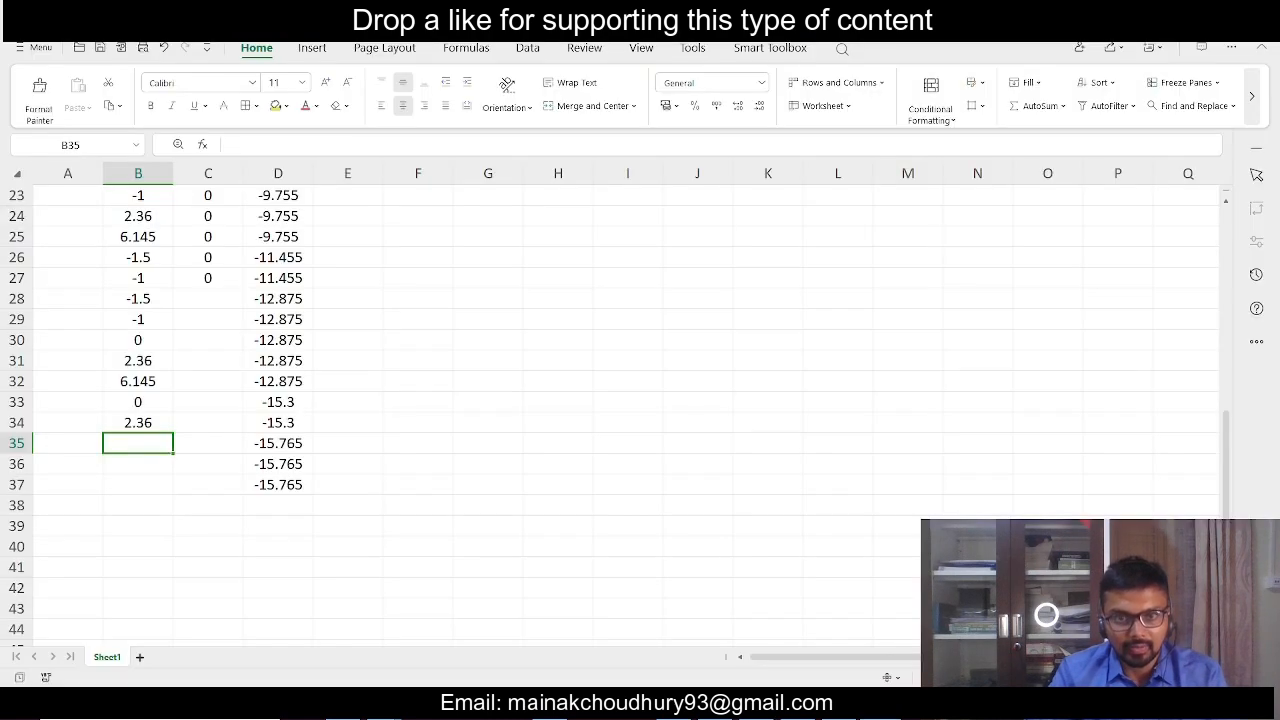
key(alt+Tab)
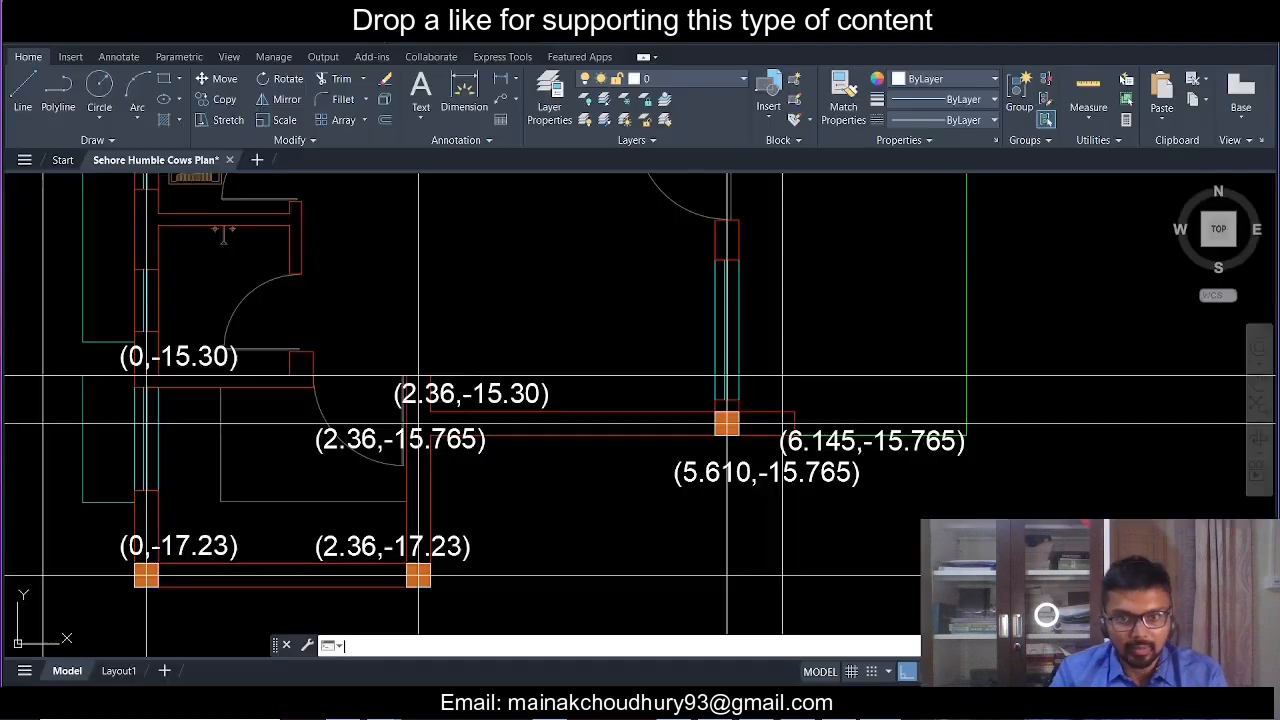
key(alt+Tab)
text(2.3)
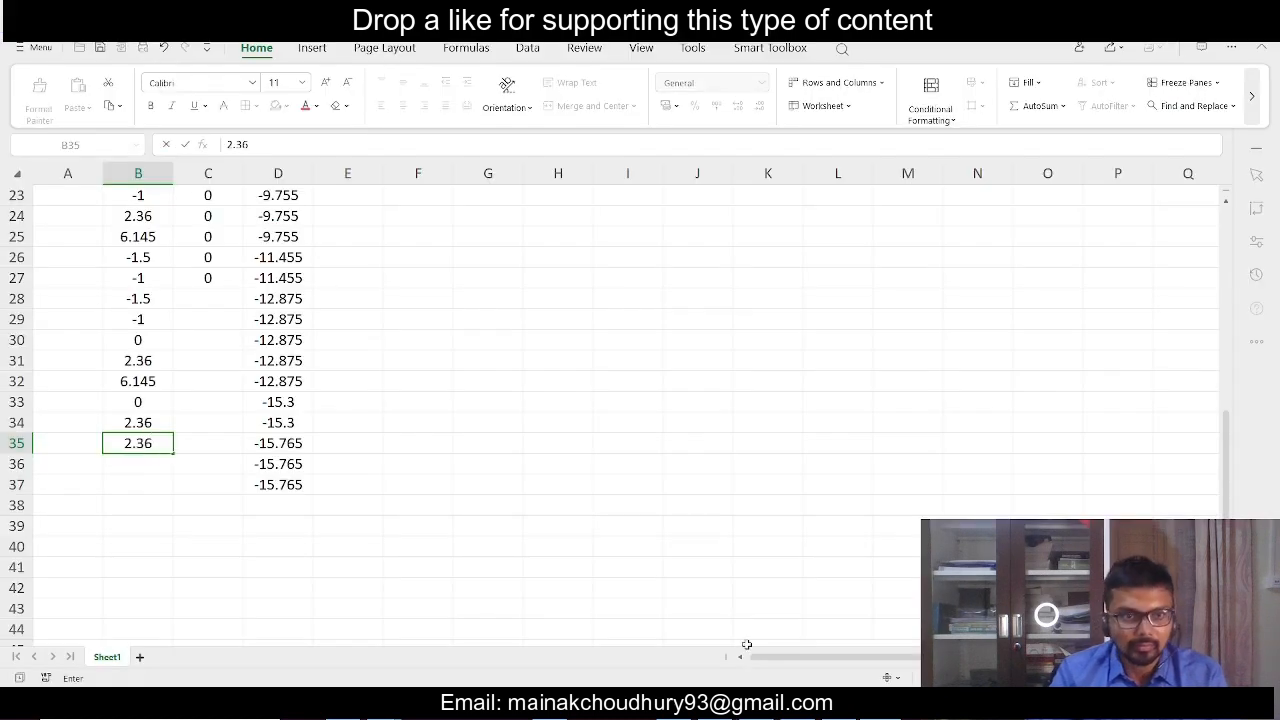
text(6)
key(Return)
- Copy the X value 5.61 from cell B8 into cell B36
key(alt+Tab)
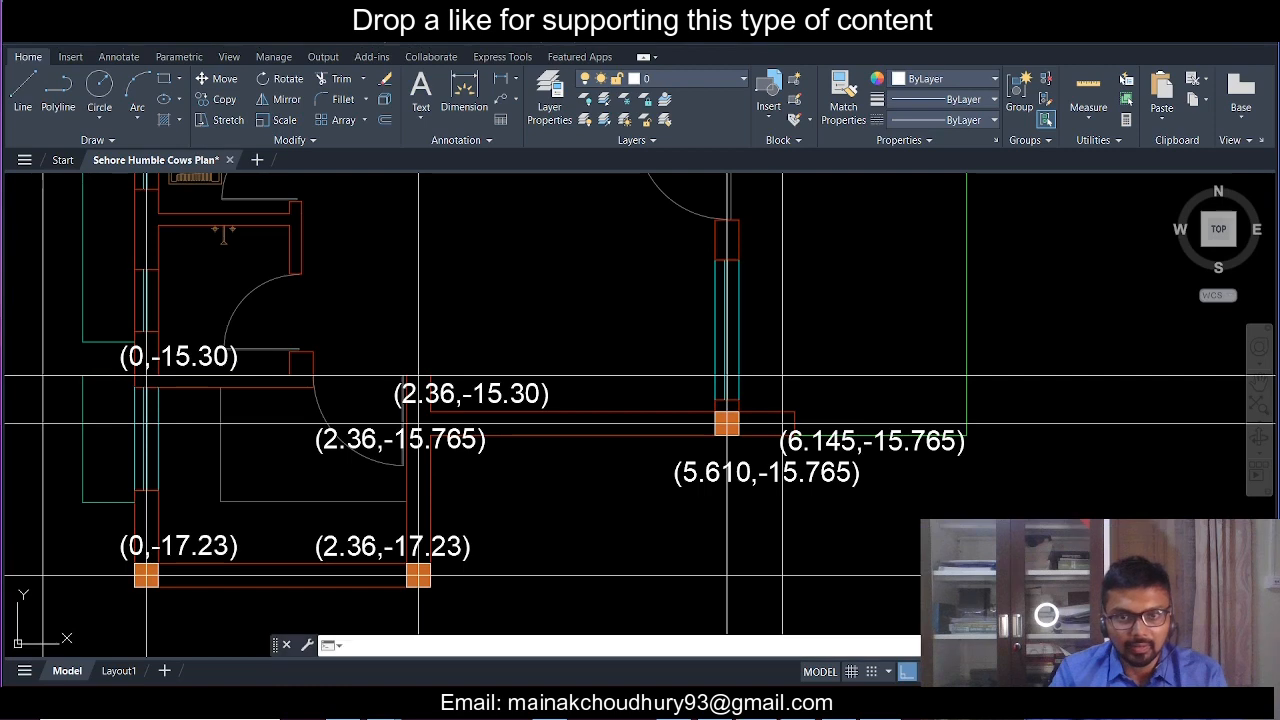
key(alt+Tab)
scroll(194, 451, up, 5)
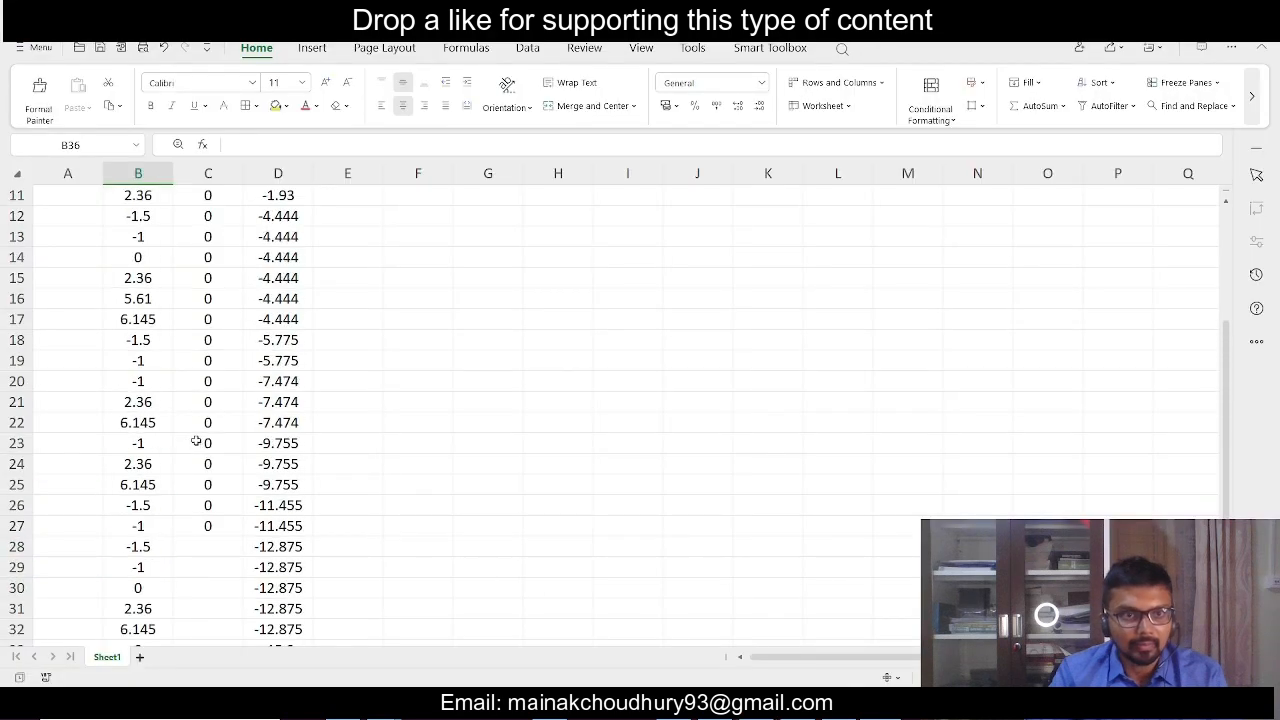
click(145, 217)
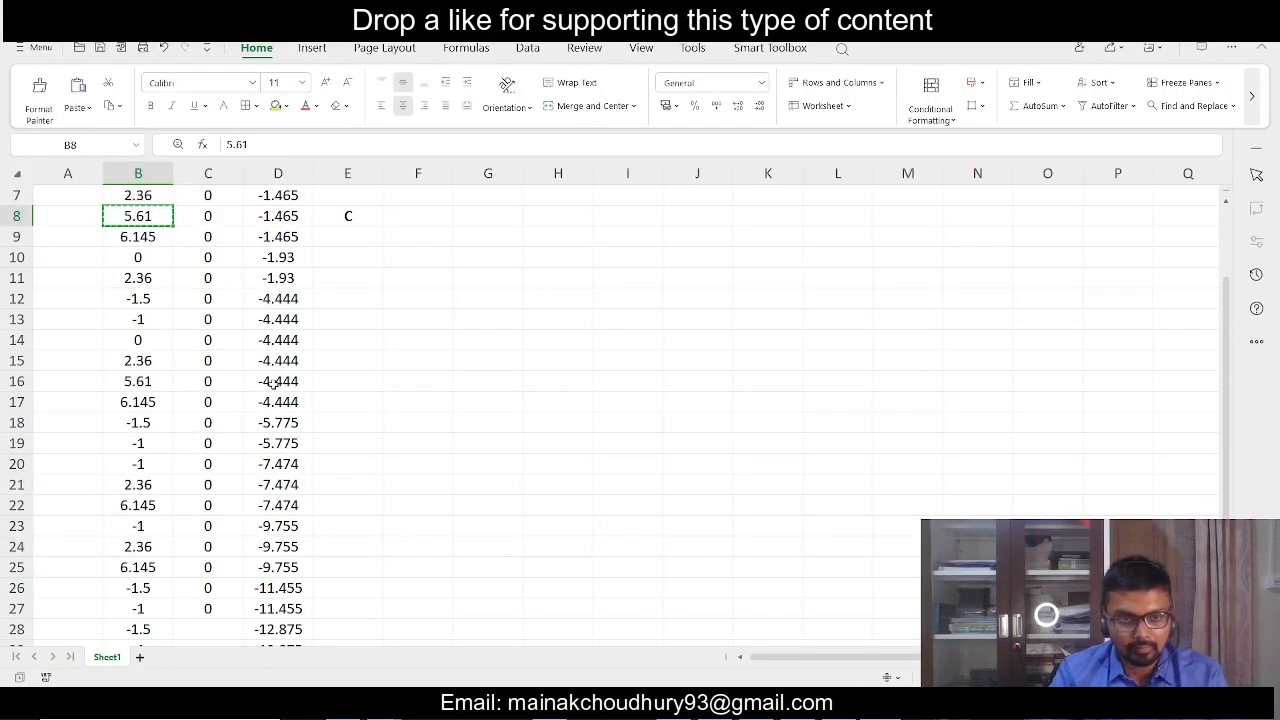
scroll(272, 383, down, 4)
click(155, 548)
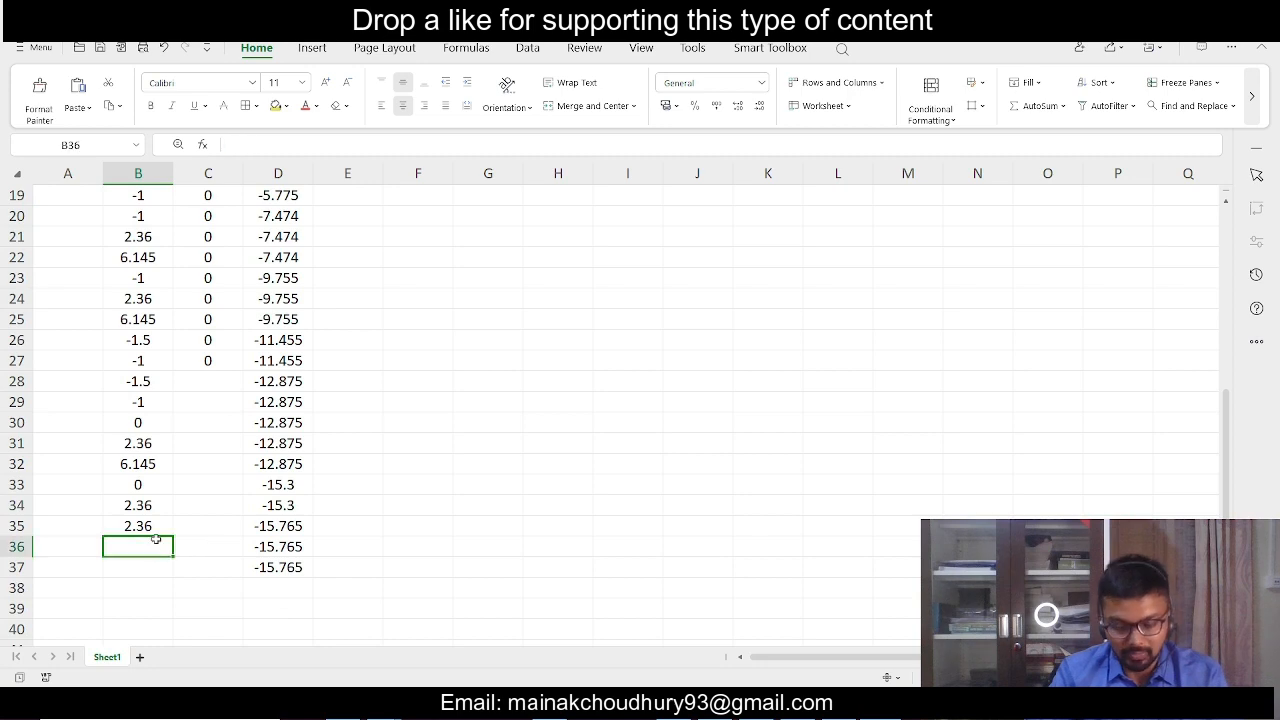
- Enter 6.145 in cell B37 as the X value of the last -15.765 row, checking it against the plan
click(150, 562)
click(816, 702)
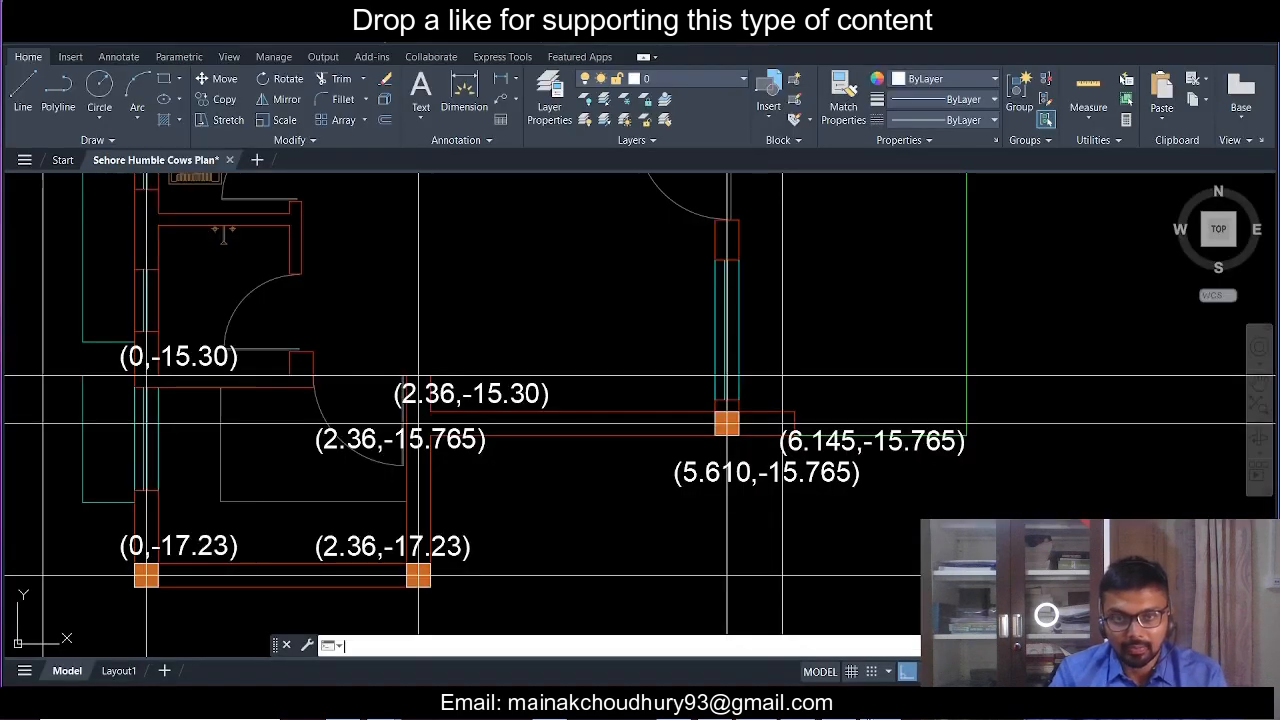
key(alt+Tab)
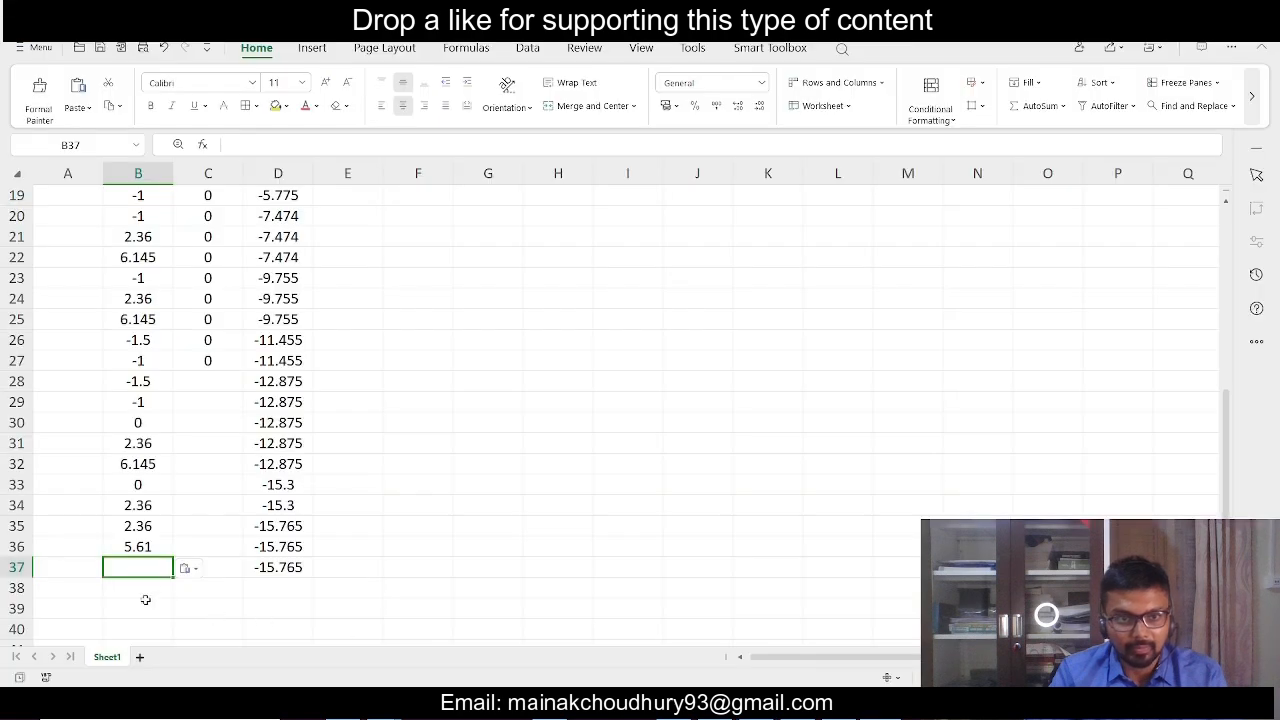
text(6.145)
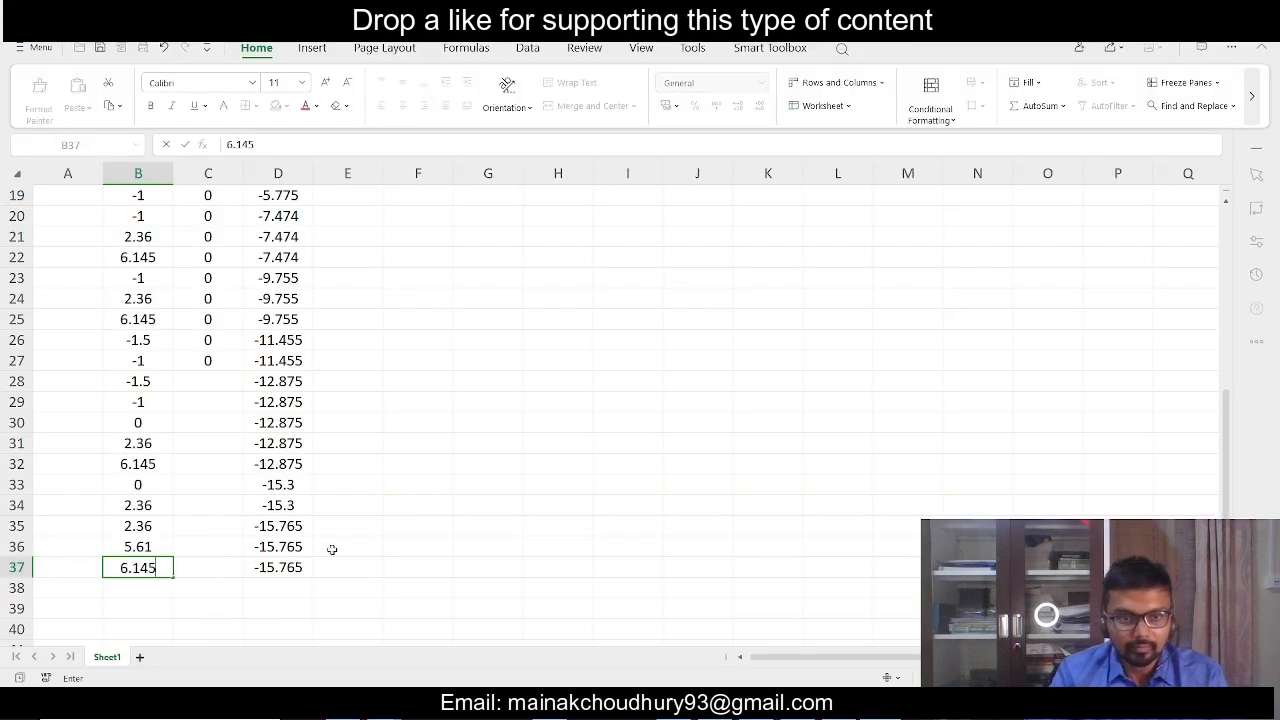
click(351, 568)
- Copy the column marker C from cell E8 into cell E36, beside the (5.61, -15.765) row
click(340, 546)
scroll(340, 546, up, 5)
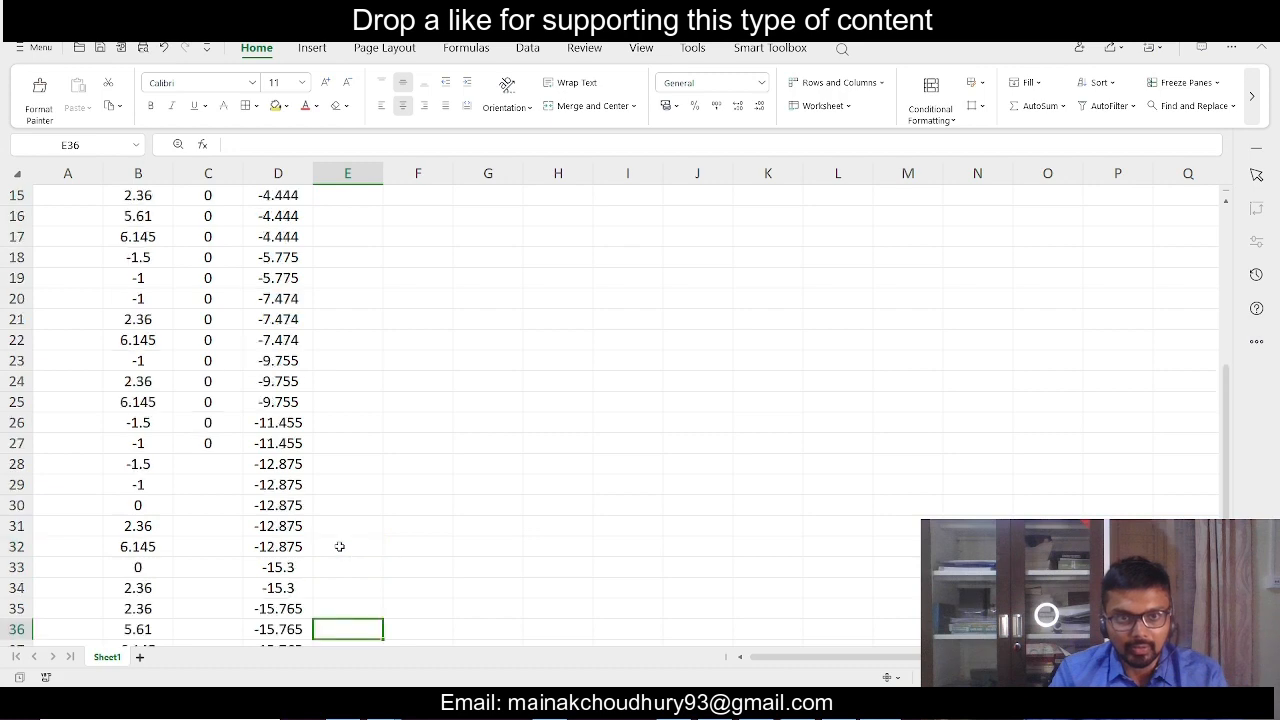
click(349, 300)
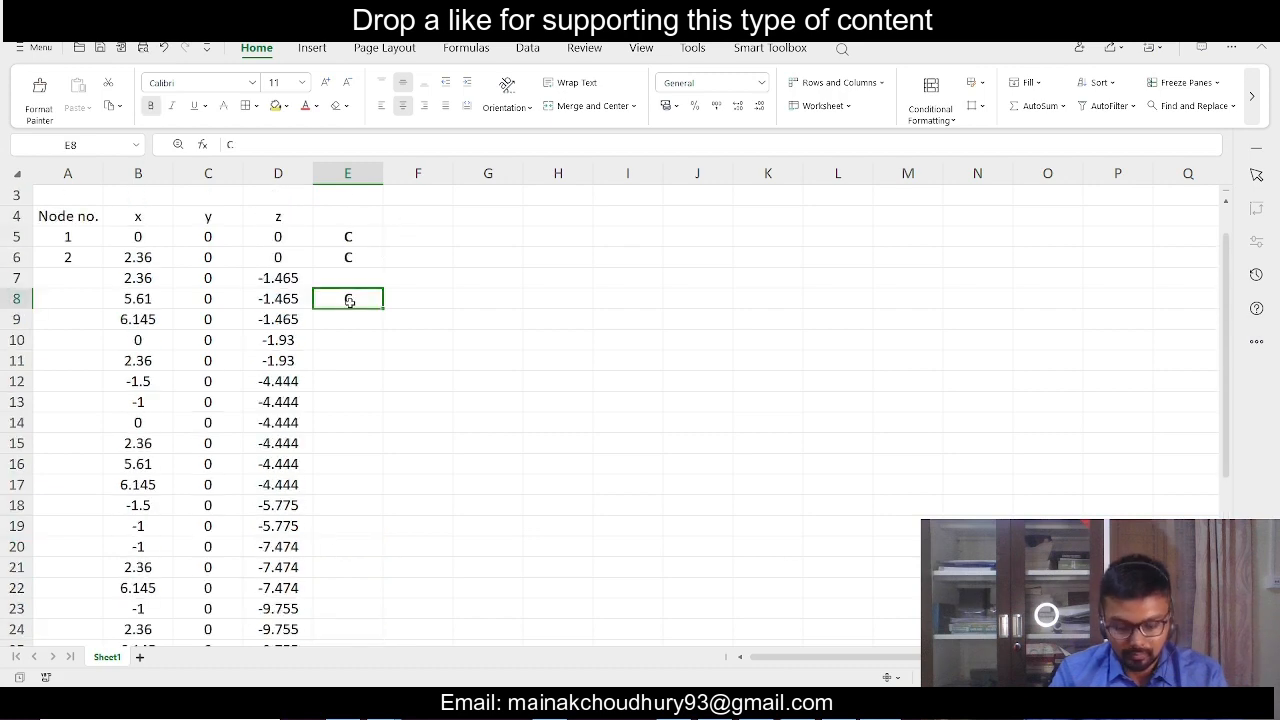
scroll(349, 300, down, 6)
click(354, 506)
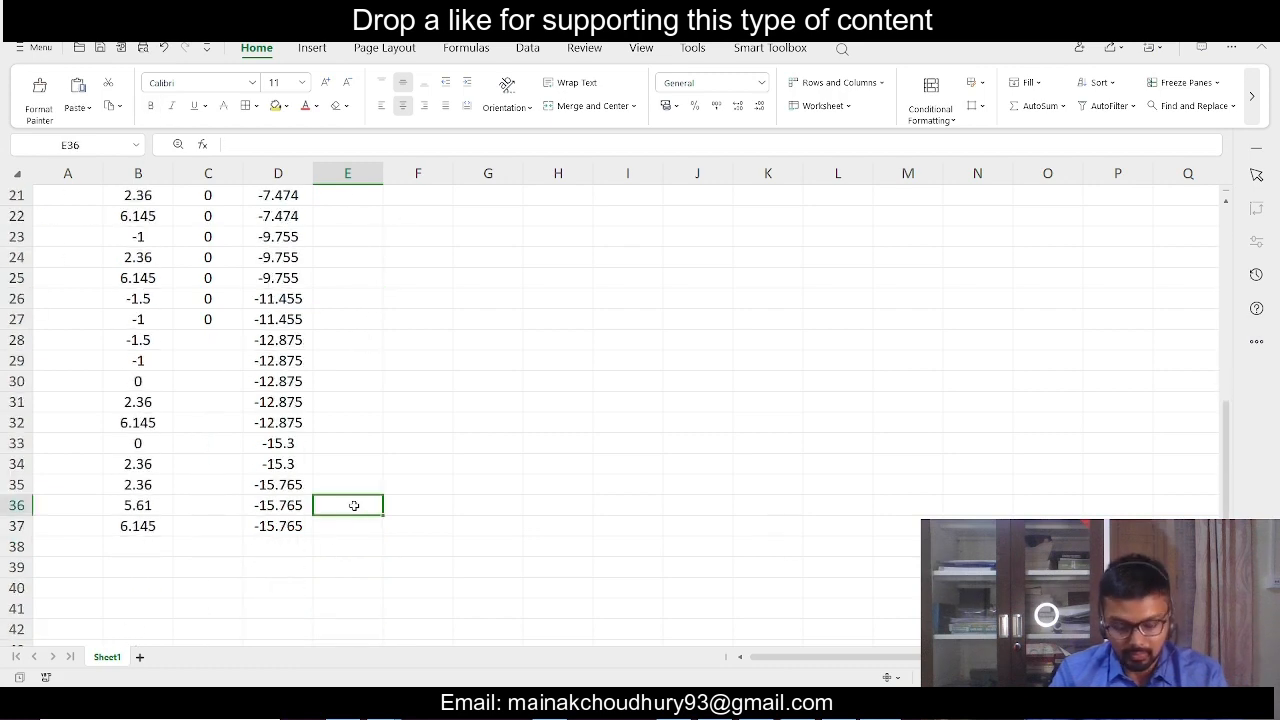
scroll(374, 427, up, 7)
key(Escape)
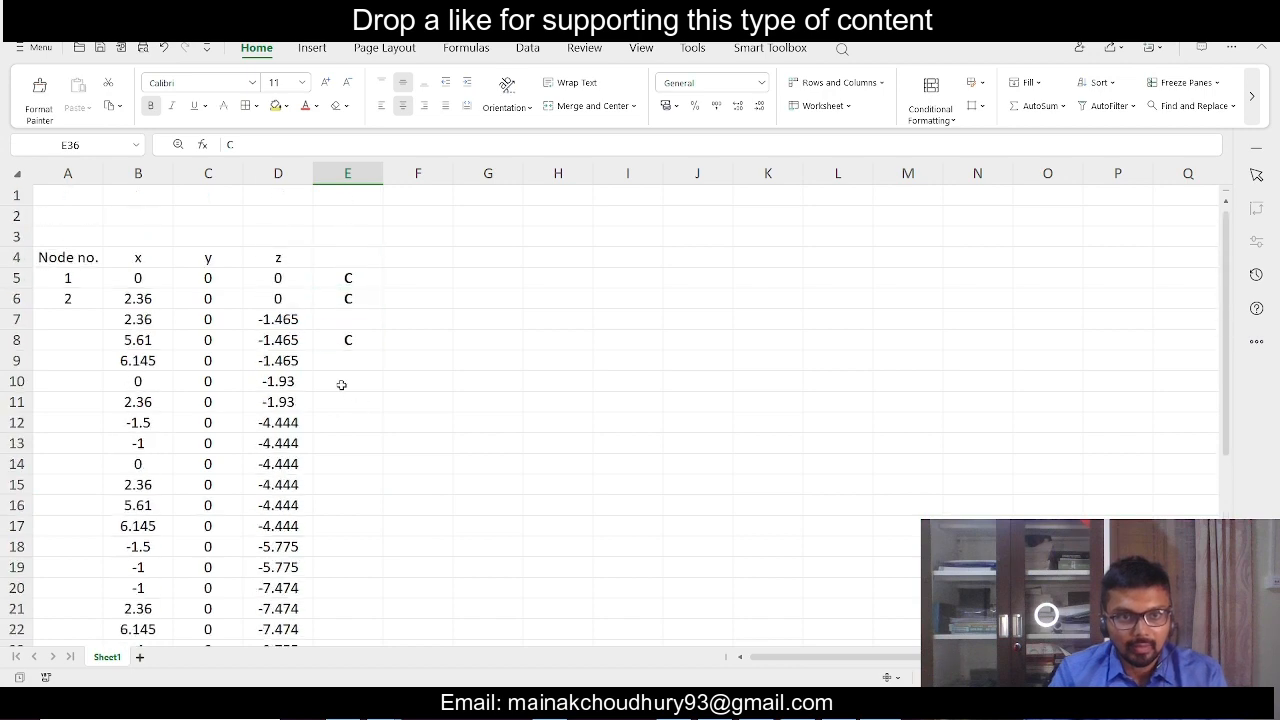
- Switch to the plan and examine which intersections on the -12.785 to -17.23 grid lines carry columns
key(alt+Tab)
key(alt+Tab)
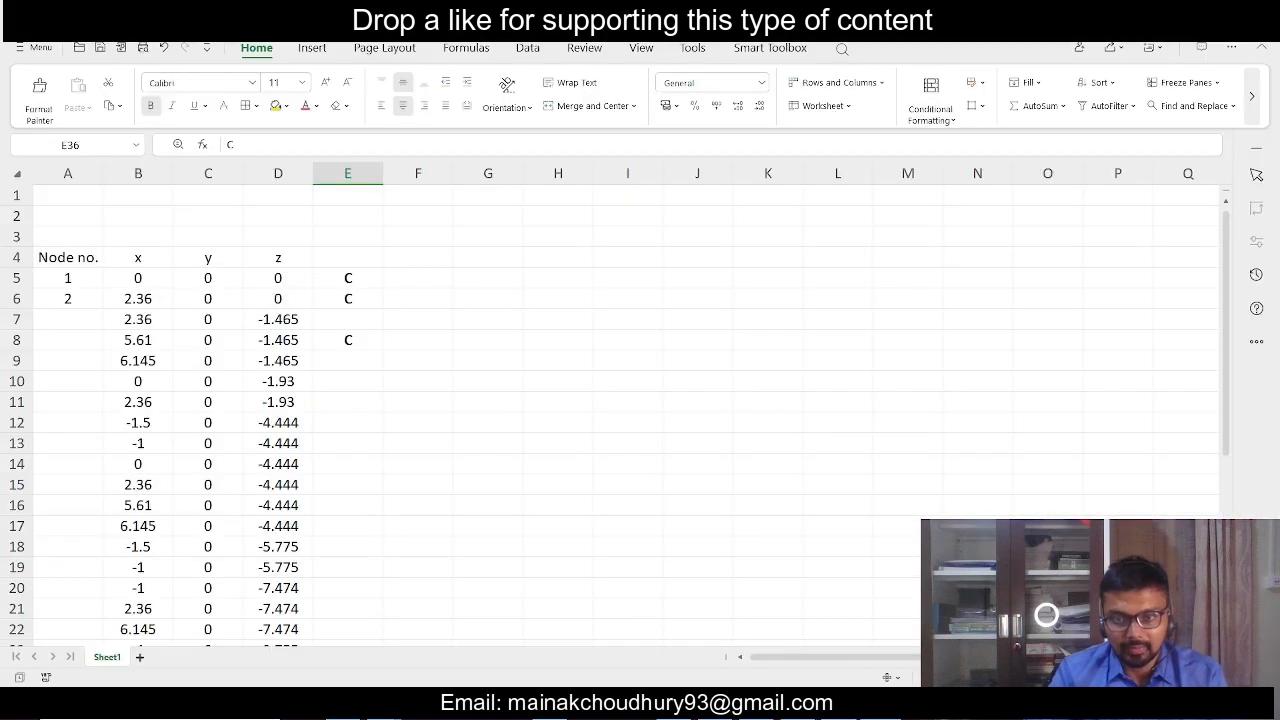
key(alt+Tab)
scroll(669, 507, down, 2)
middle_drag(669, 491, 663, 568)
middle_drag(279, 404, 279, 440)
scroll(257, 465, up, 2)
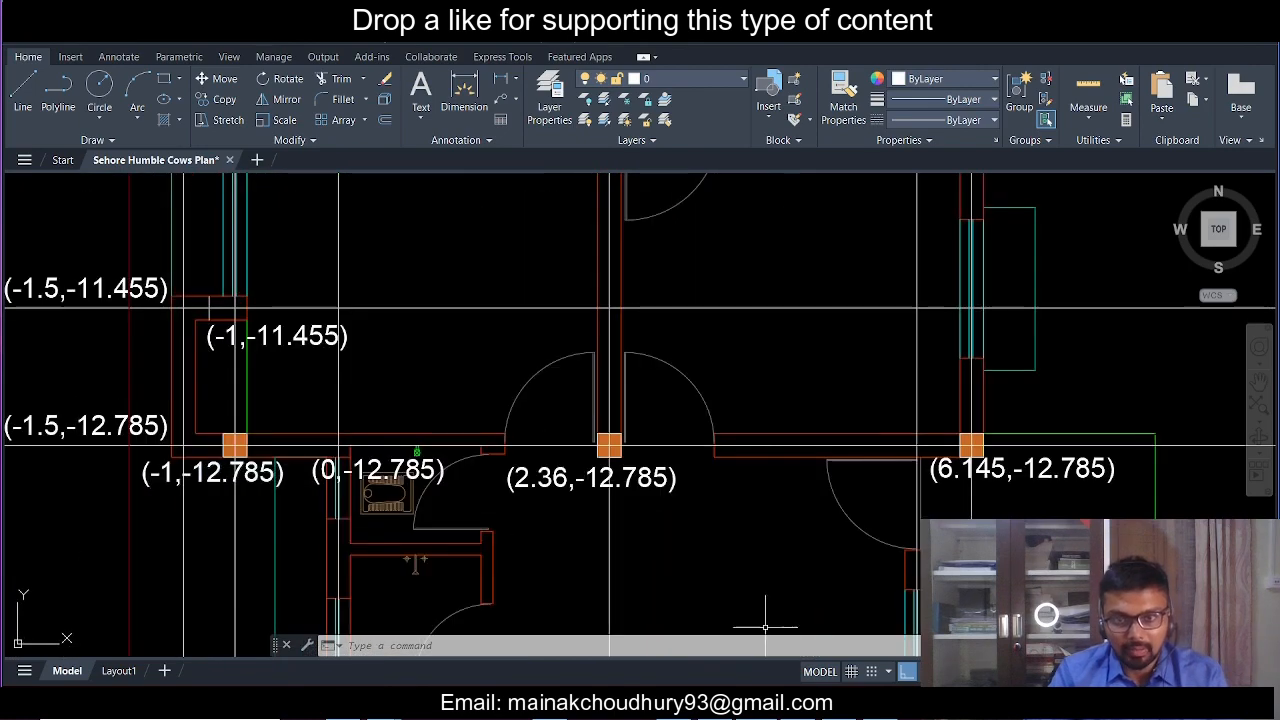
scroll(490, 480, down, 4)
scroll(494, 506, up, 4)
scroll(560, 530, down, 2)
middle_drag(629, 552, 578, 420)
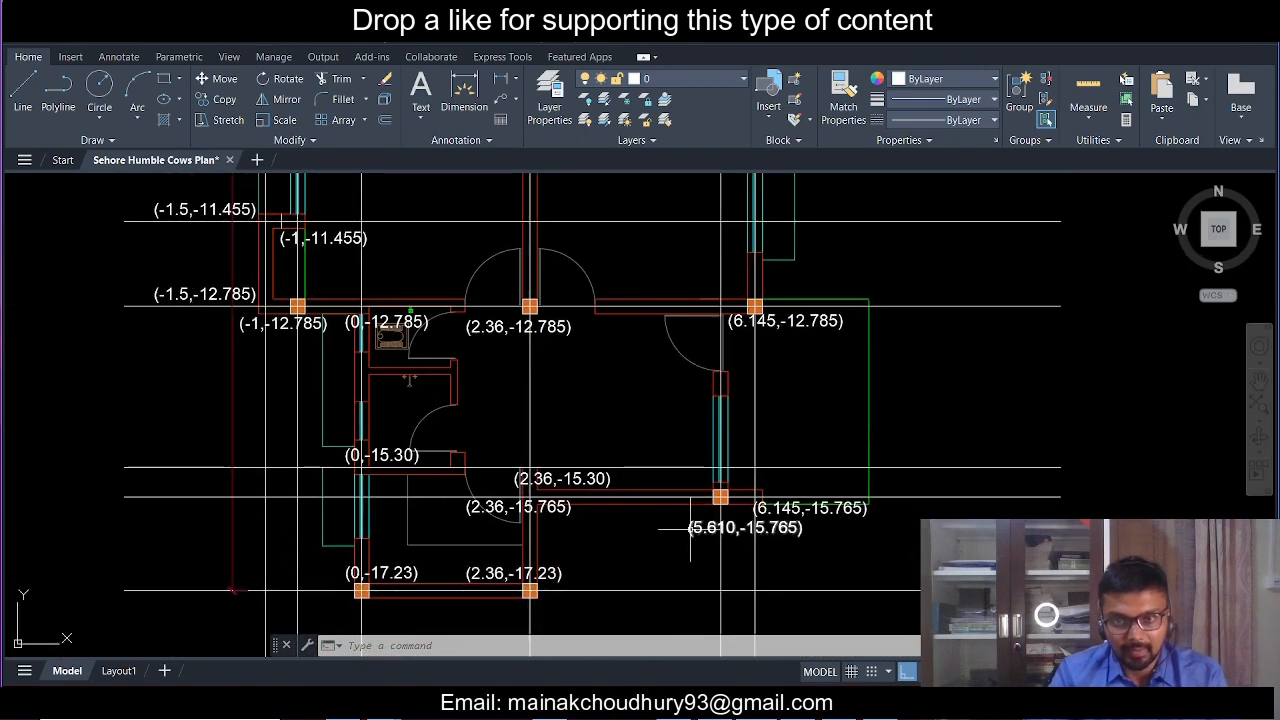
middle_drag(759, 541, 756, 624)
middle_drag(496, 420, 488, 482)
scroll(490, 479, up, 2)
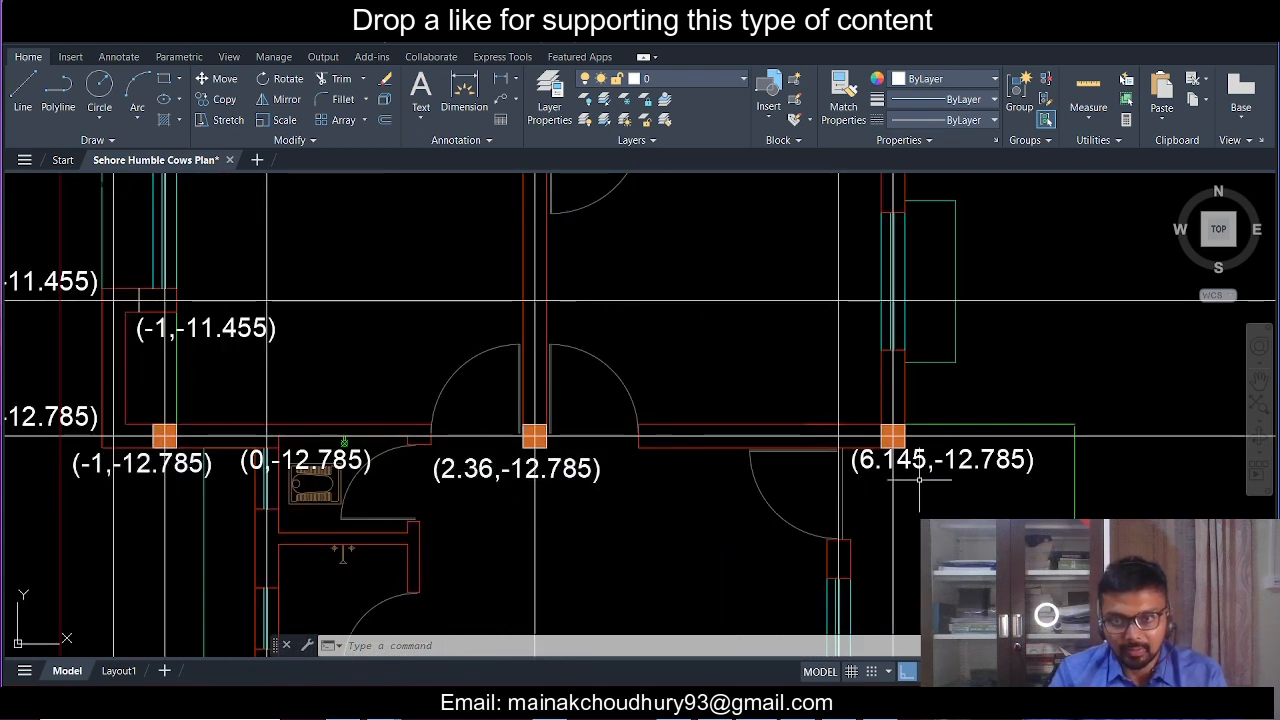
- Switch to the spreadsheet and copy the C marker from cell E36 into cells E27, E31 and E32
key(alt+Tab)
scroll(600, 494, down, 5)
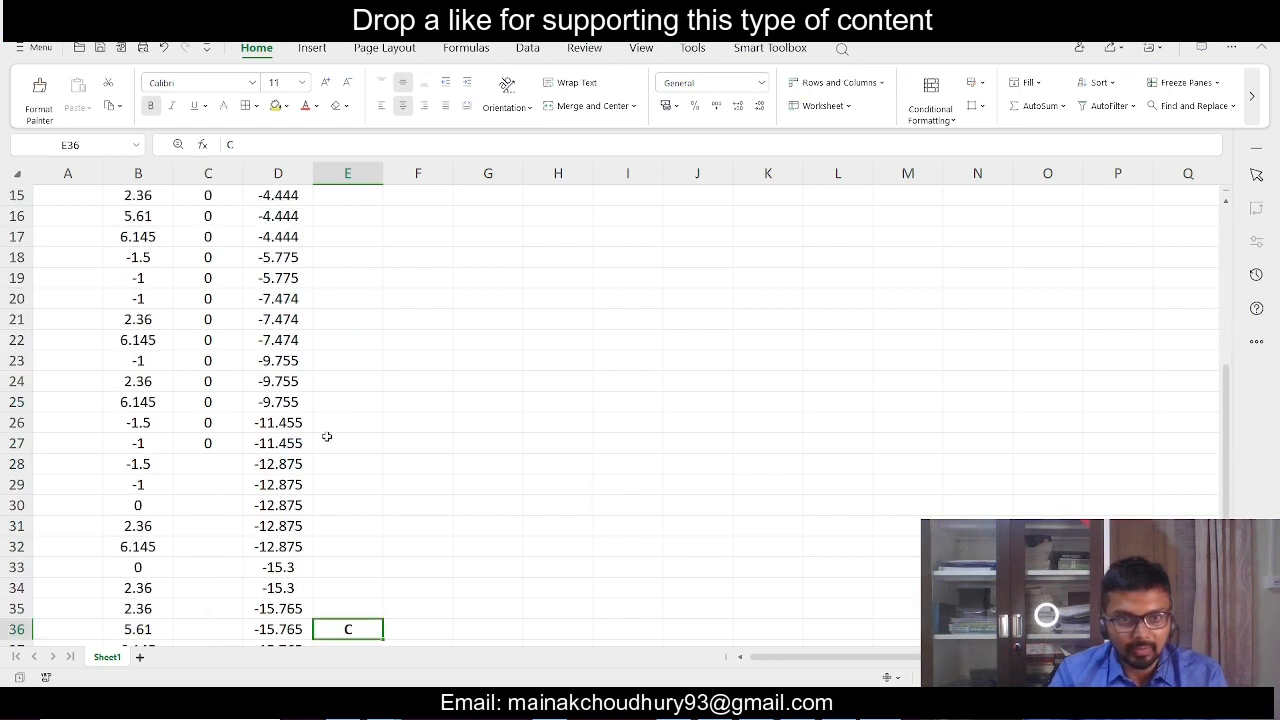
key(ctrl+c)
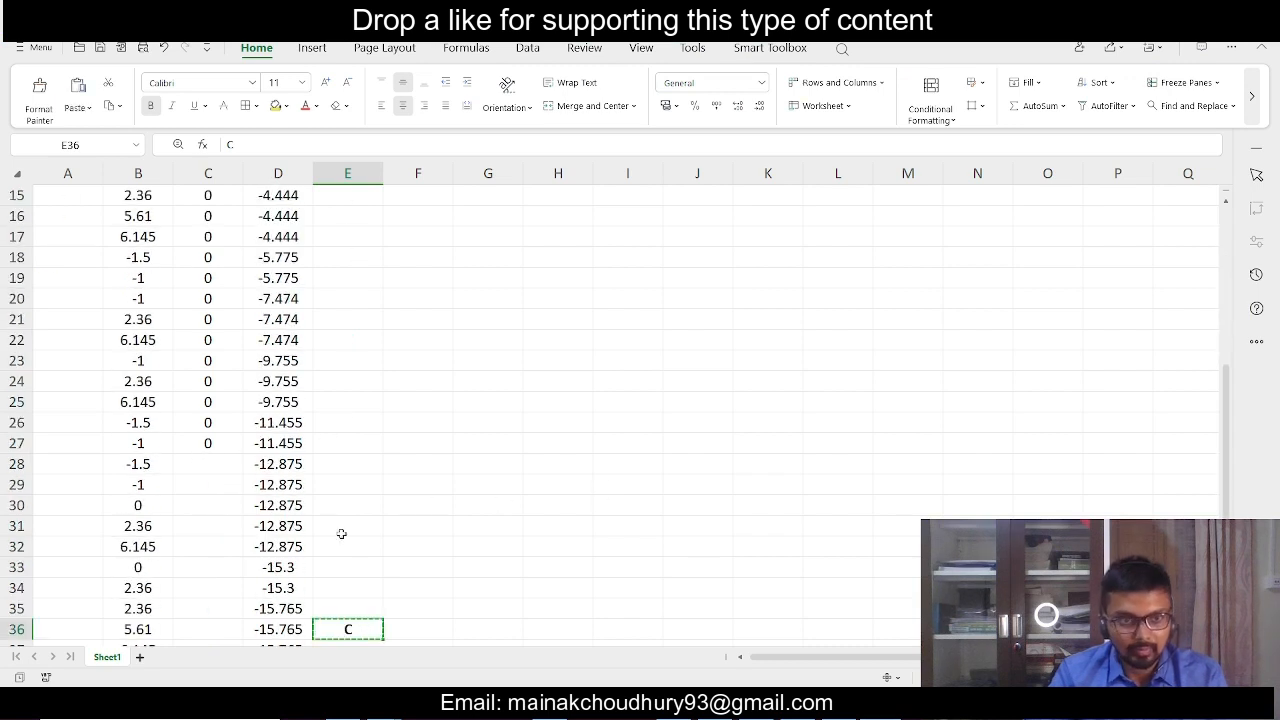
click(373, 443)
key(ctrl+v)
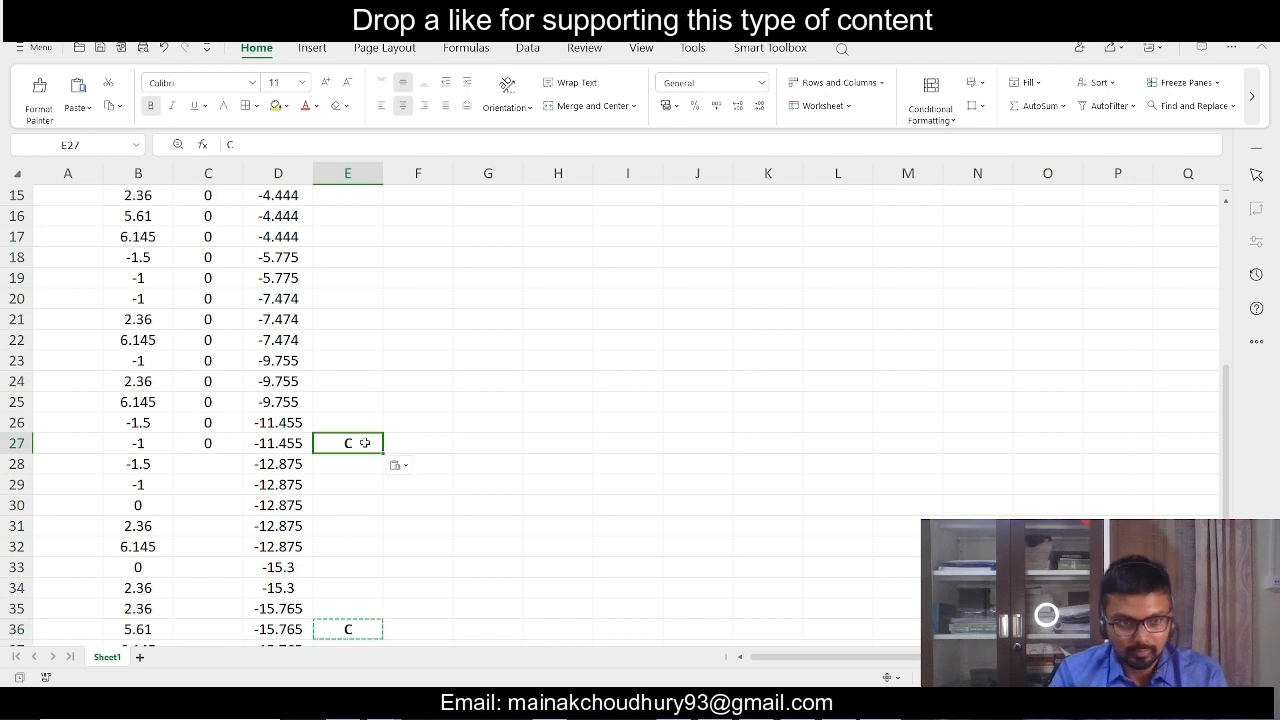
click(355, 522)
key(ctrl+v)
click(357, 542)
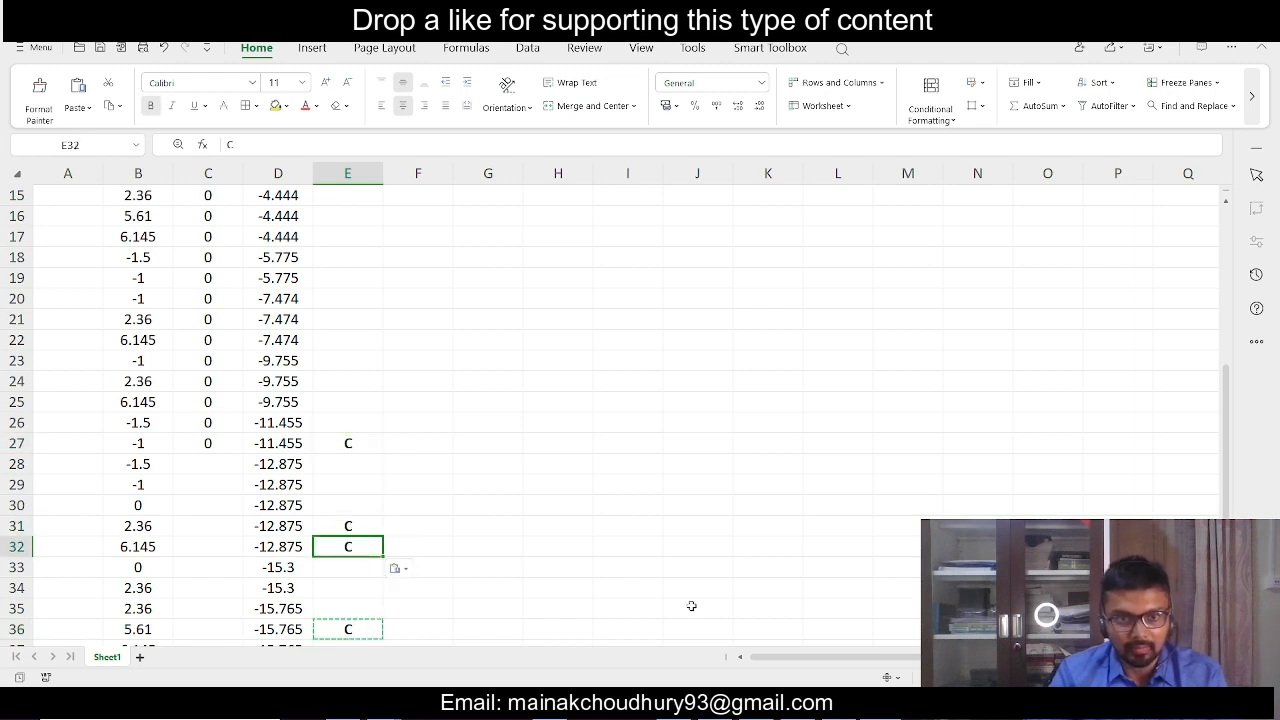
- Check the columns on the plan's -9.755 grid line and paste the C marker into cells E23, E24 and E25
key(alt+Tab)
scroll(641, 430, down, 2)
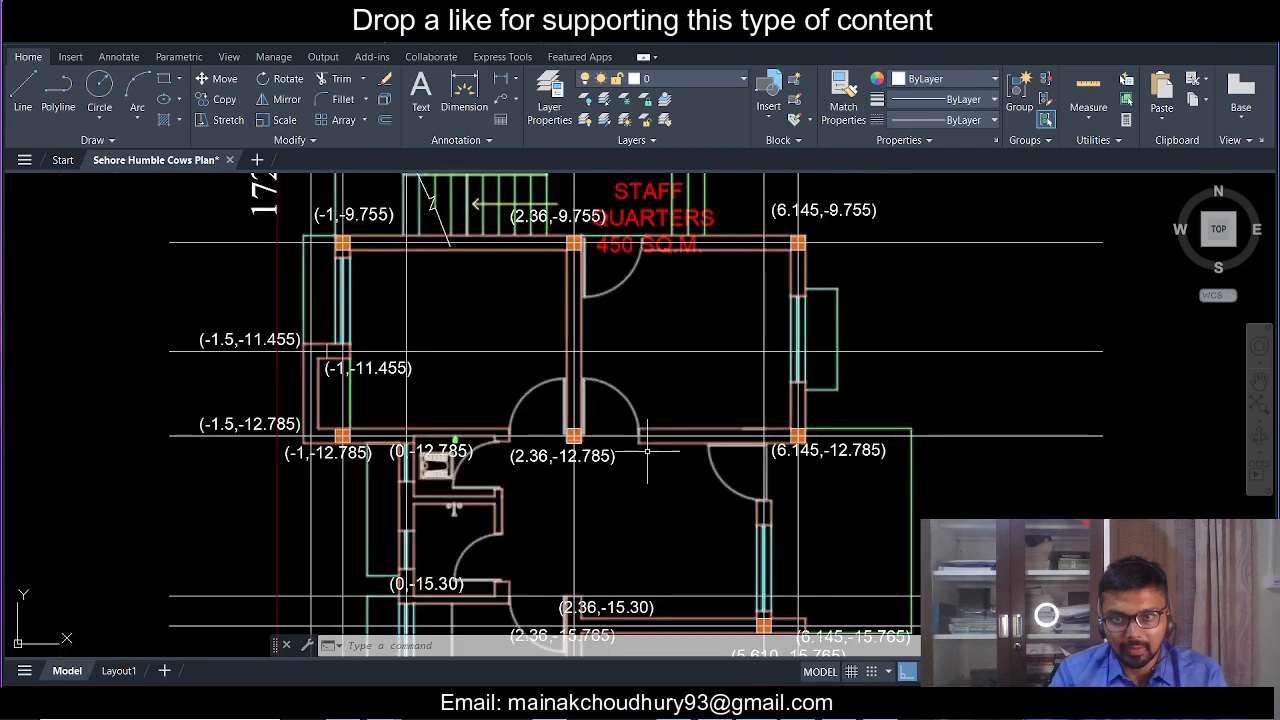
mouse_move(826, 486)
middle_down()
mouse_move(826, 534)
mouse_move(773, 357)
mouse_move(779, 556)
middle_up()
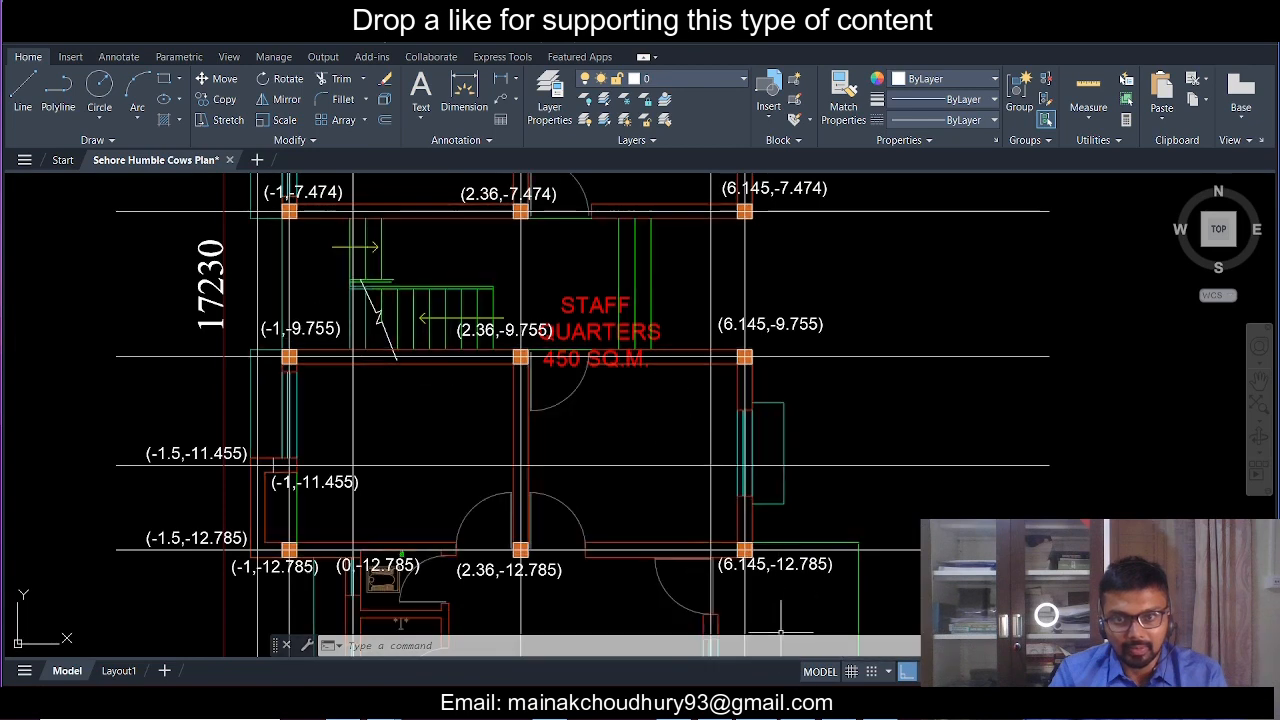
key(alt+Tab)
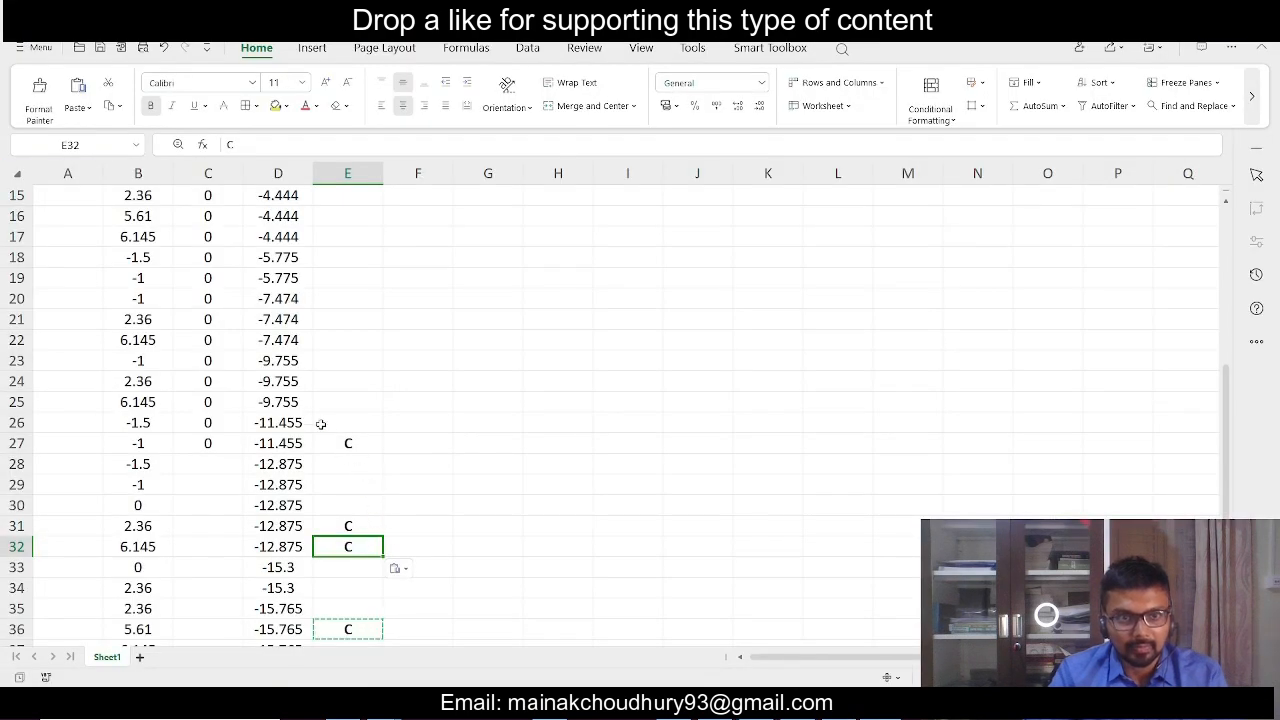
click(347, 369)
key(ctrl+v)
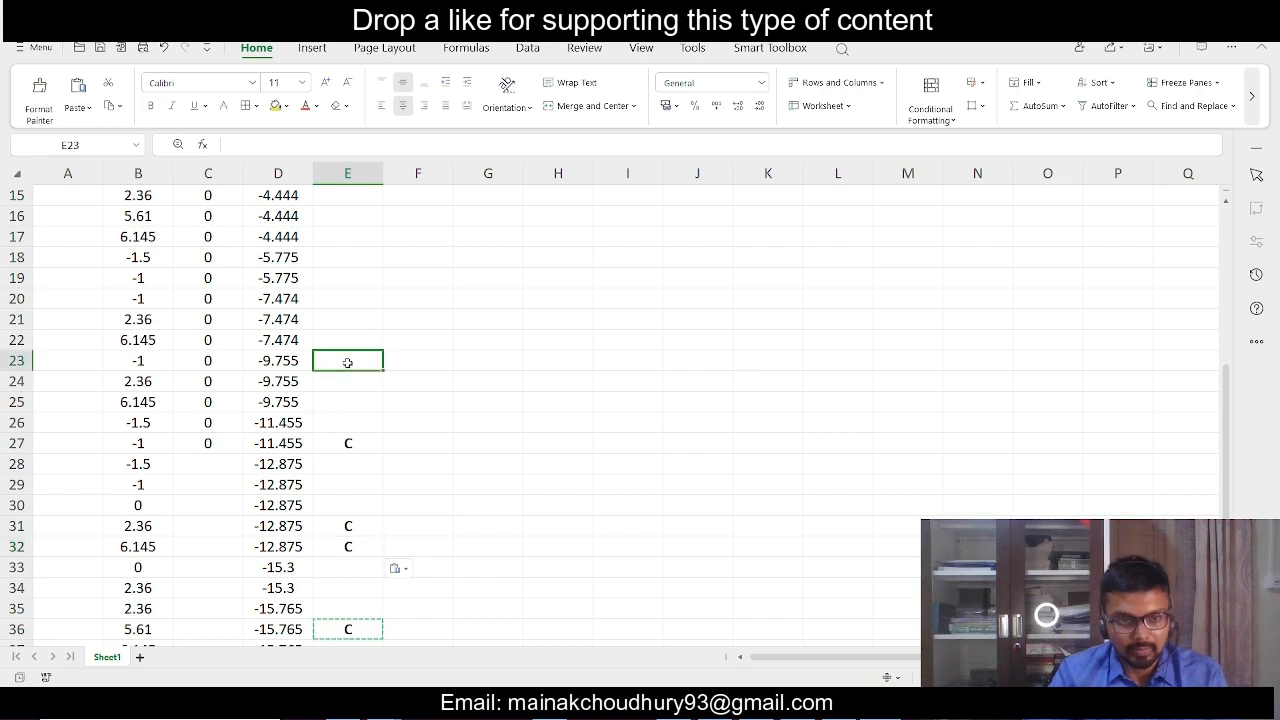
click(365, 384)
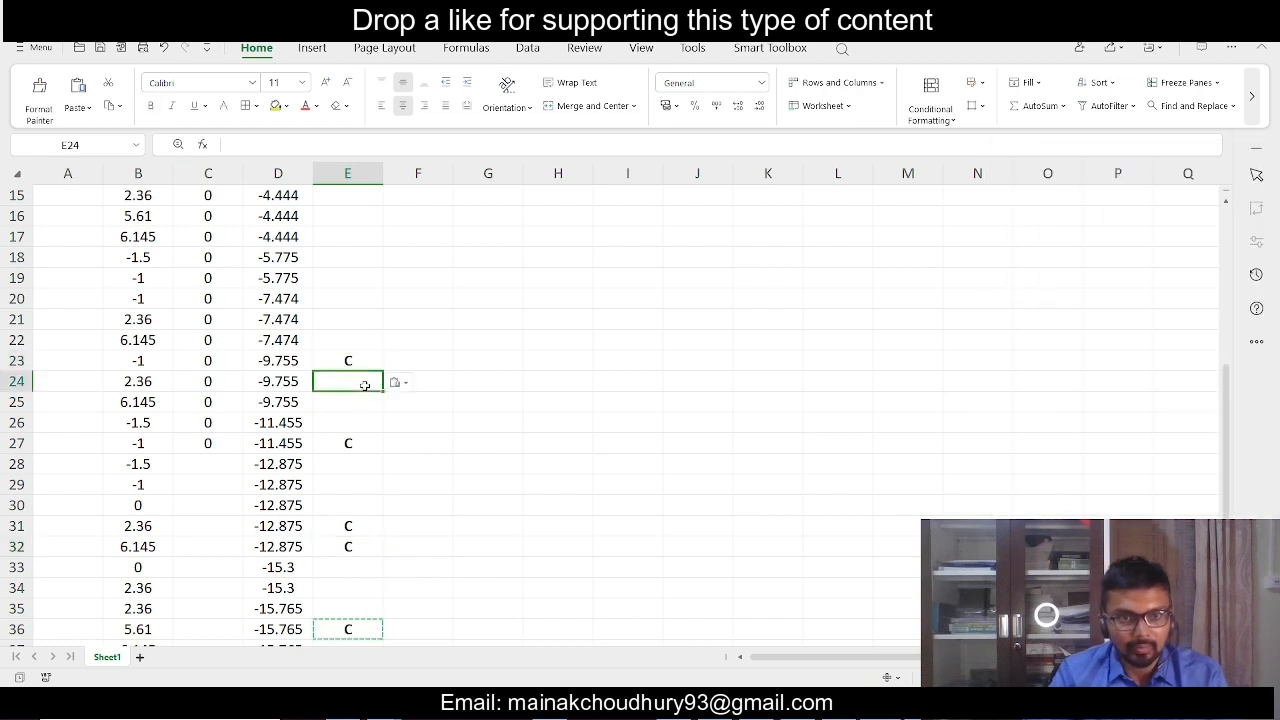
key(ctrl+v)
click(367, 398)
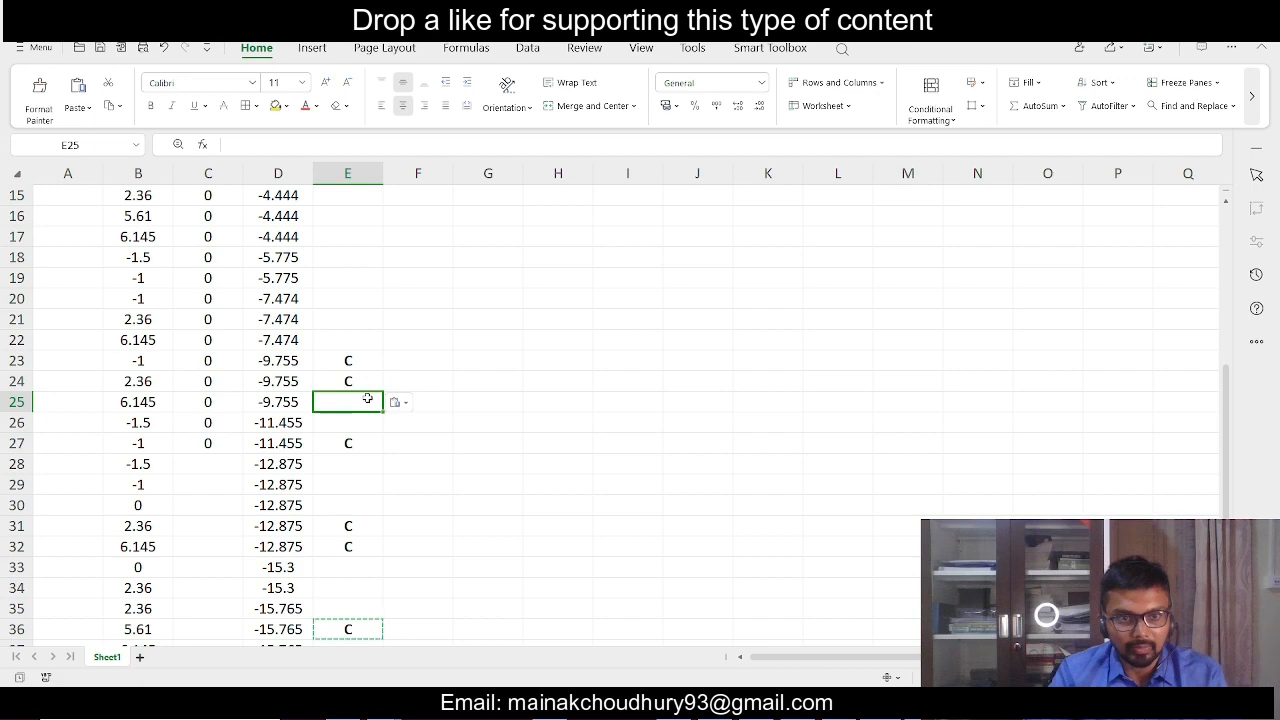
key(ctrl+v)
- Check the columns on the plan's -7.474 grid line and fill cells E20 to E22 with the C marker
scroll(430, 380, up, 4)
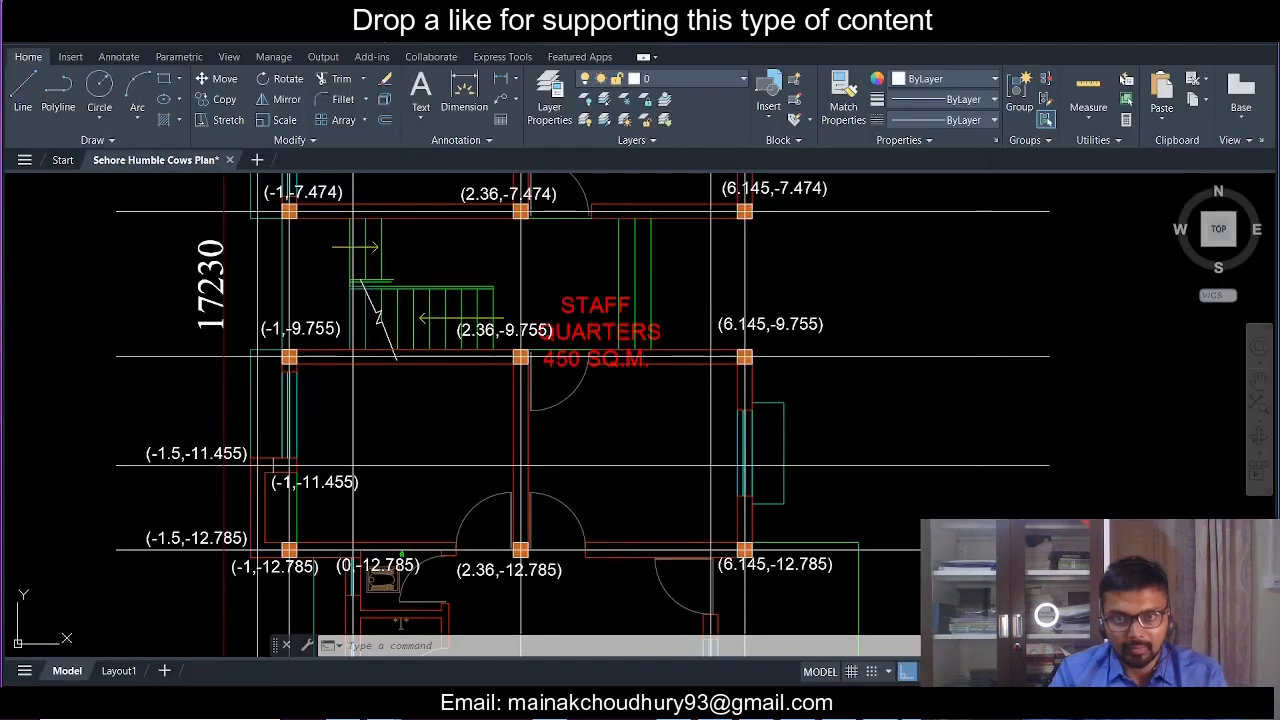
middle_drag(600, 400, 590, 520)
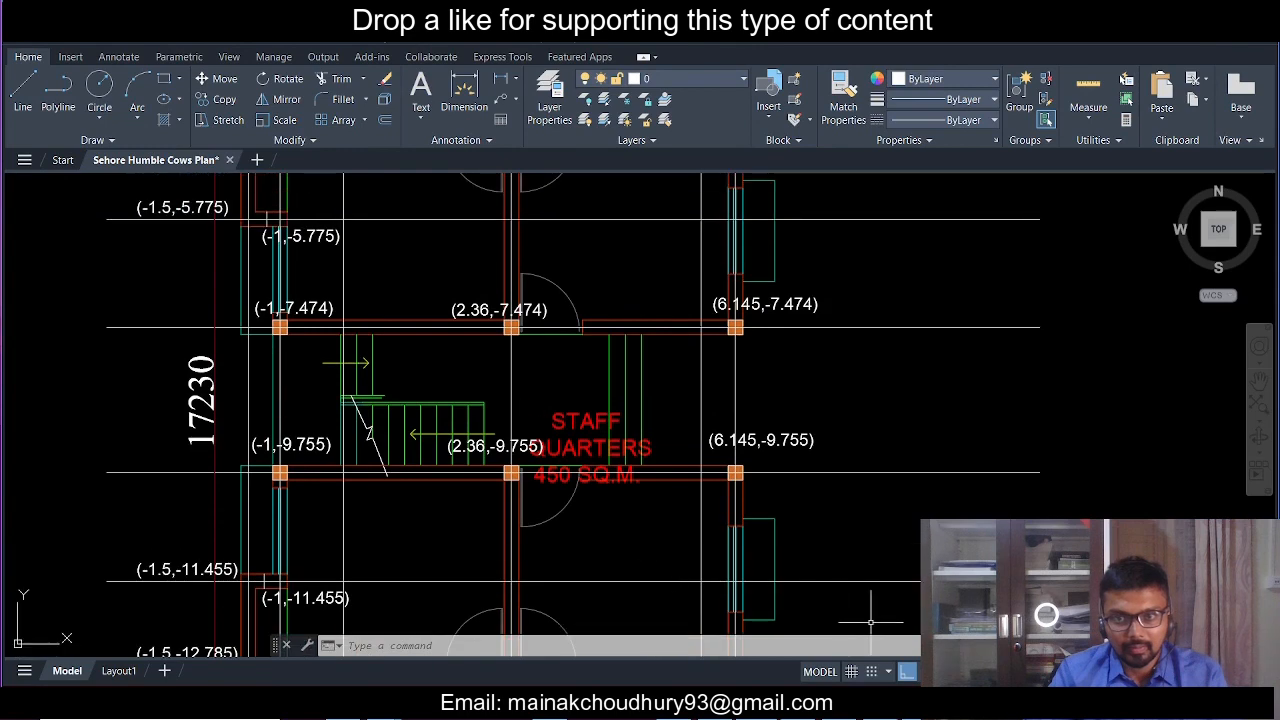
click(1175, 159)
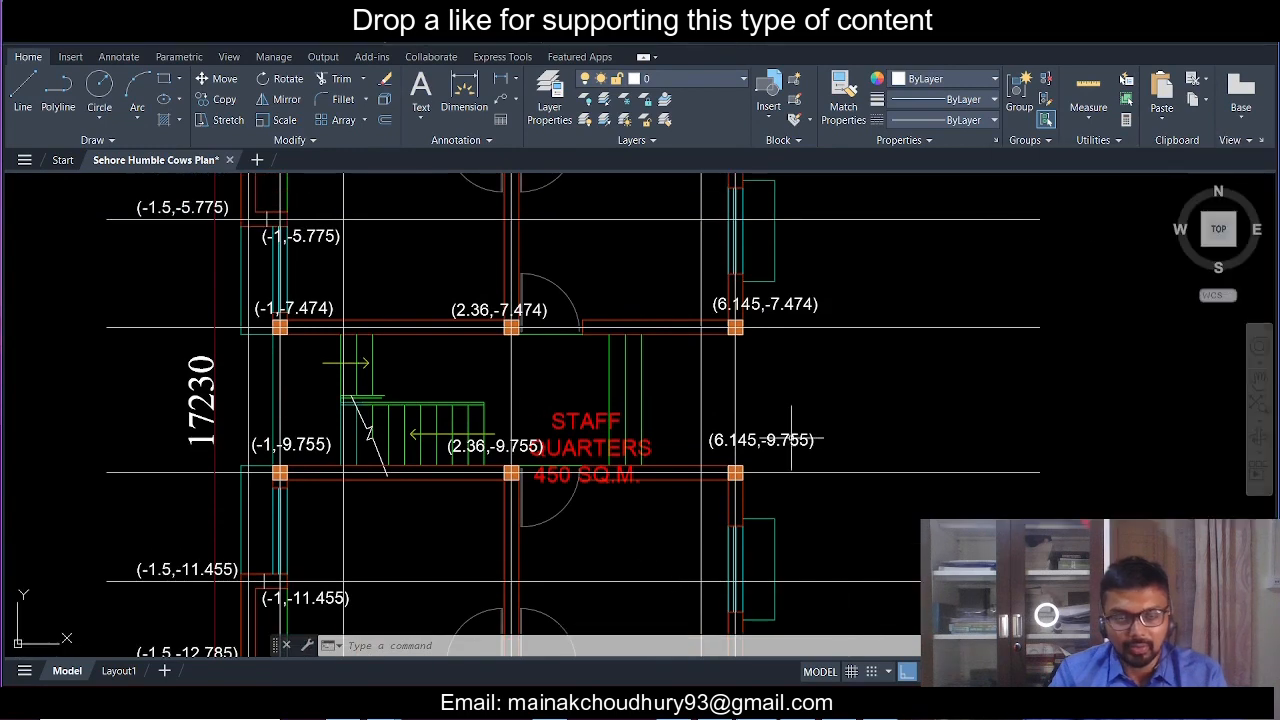
middle_drag(636, 387, 633, 436)
middle_drag(457, 439, 445, 492)
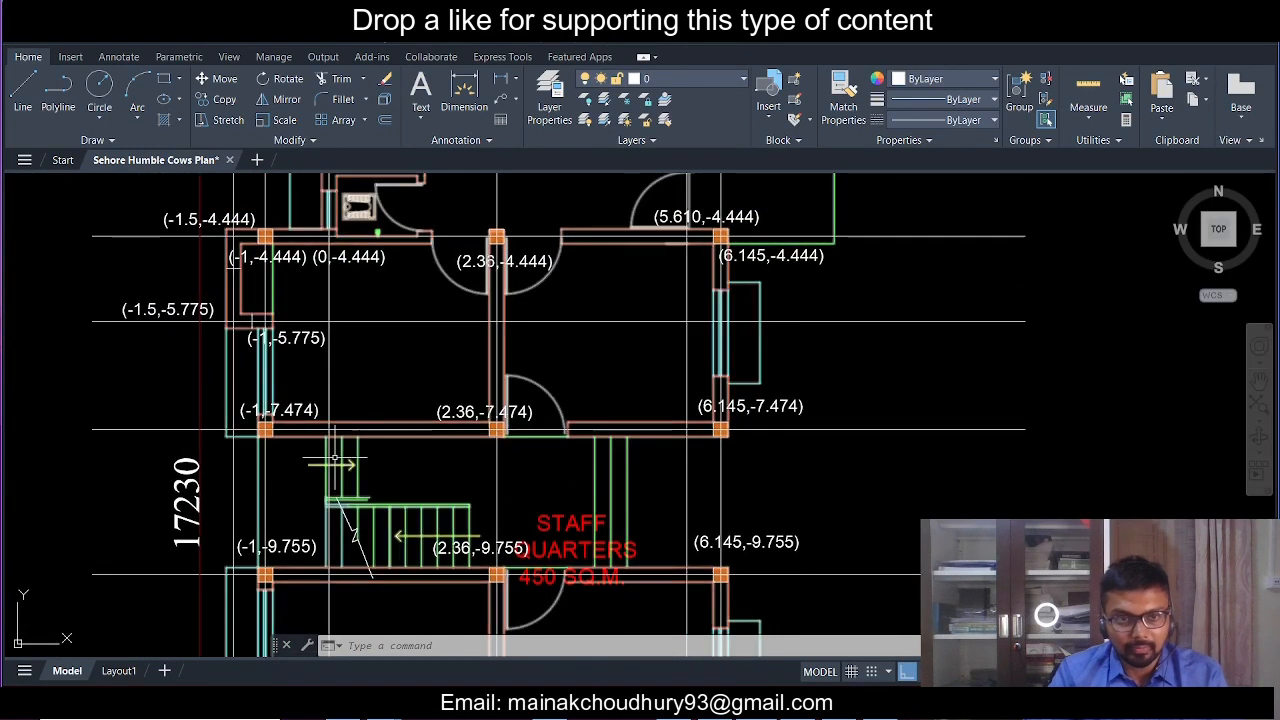
middle_drag(423, 424, 401, 466)
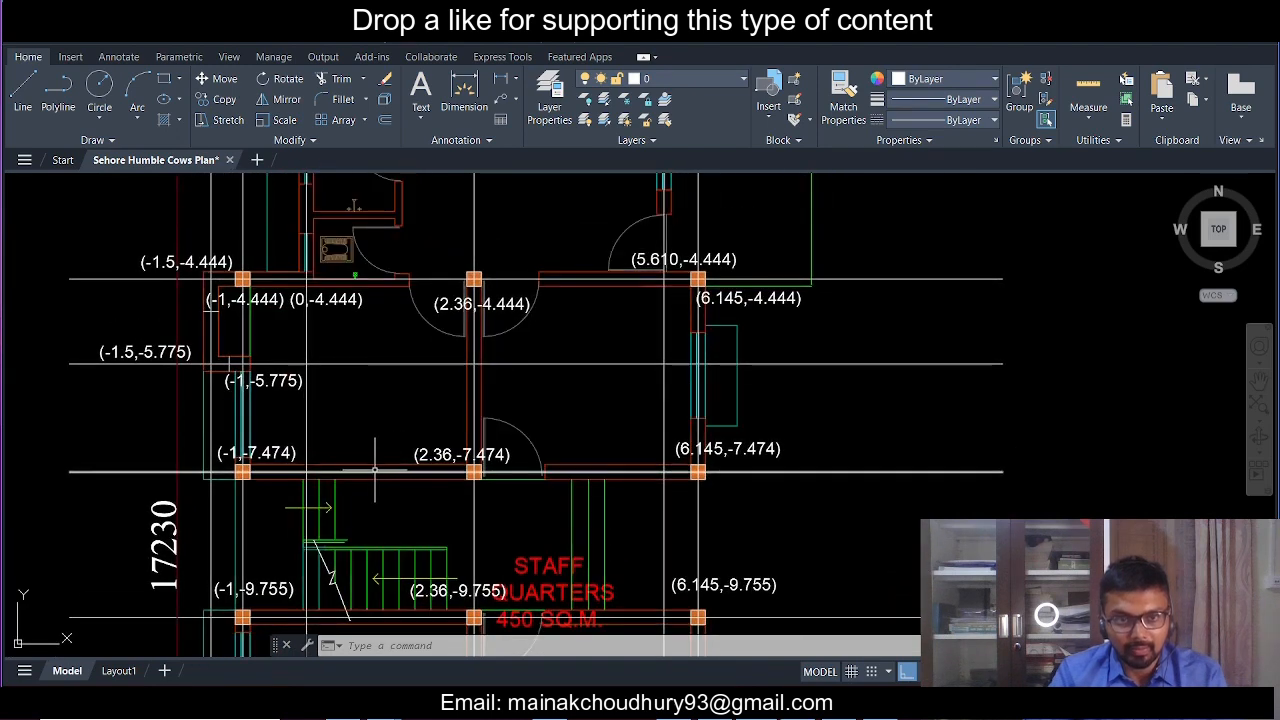
click(832, 704)
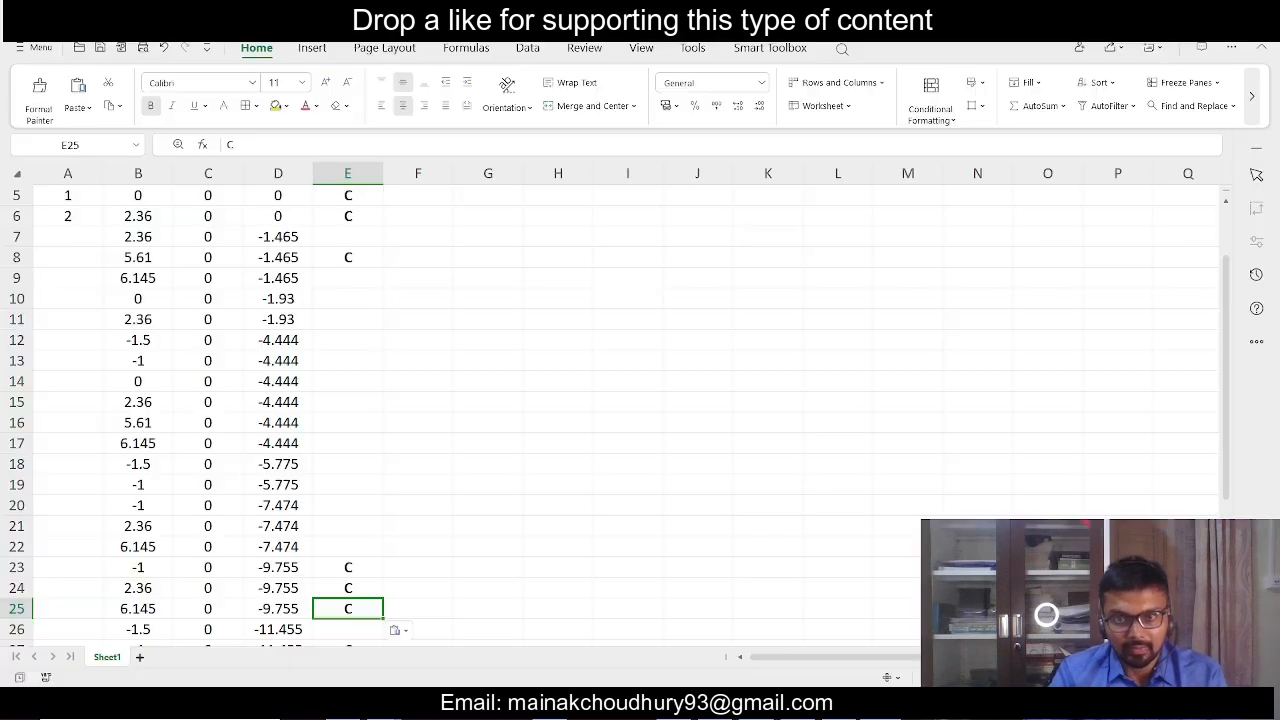
click(338, 506)
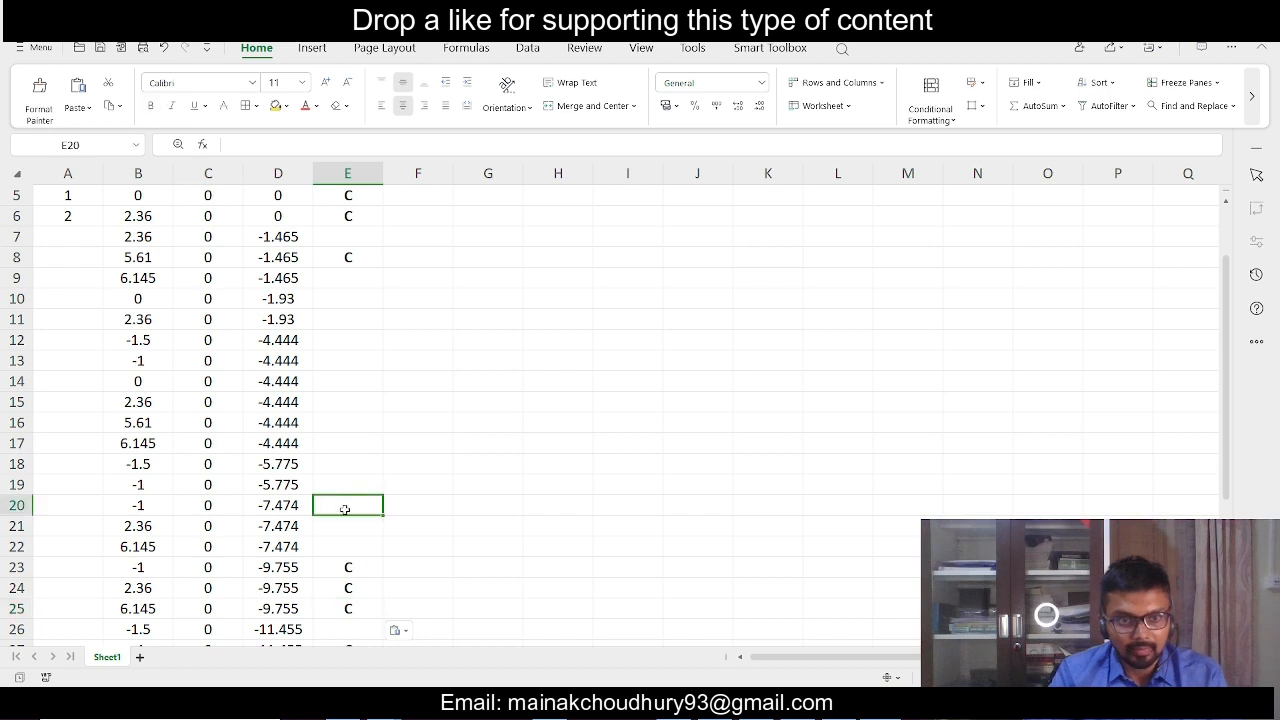
drag(344, 509, 344, 545)
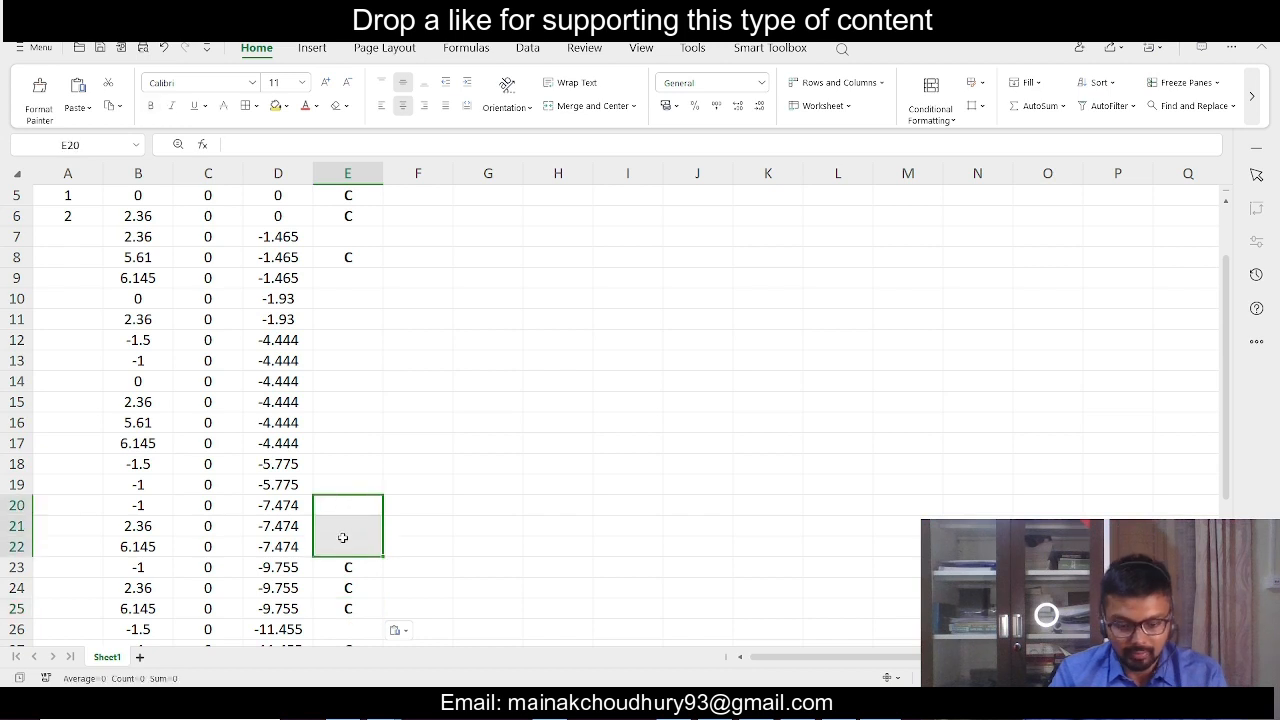
text(C C C)
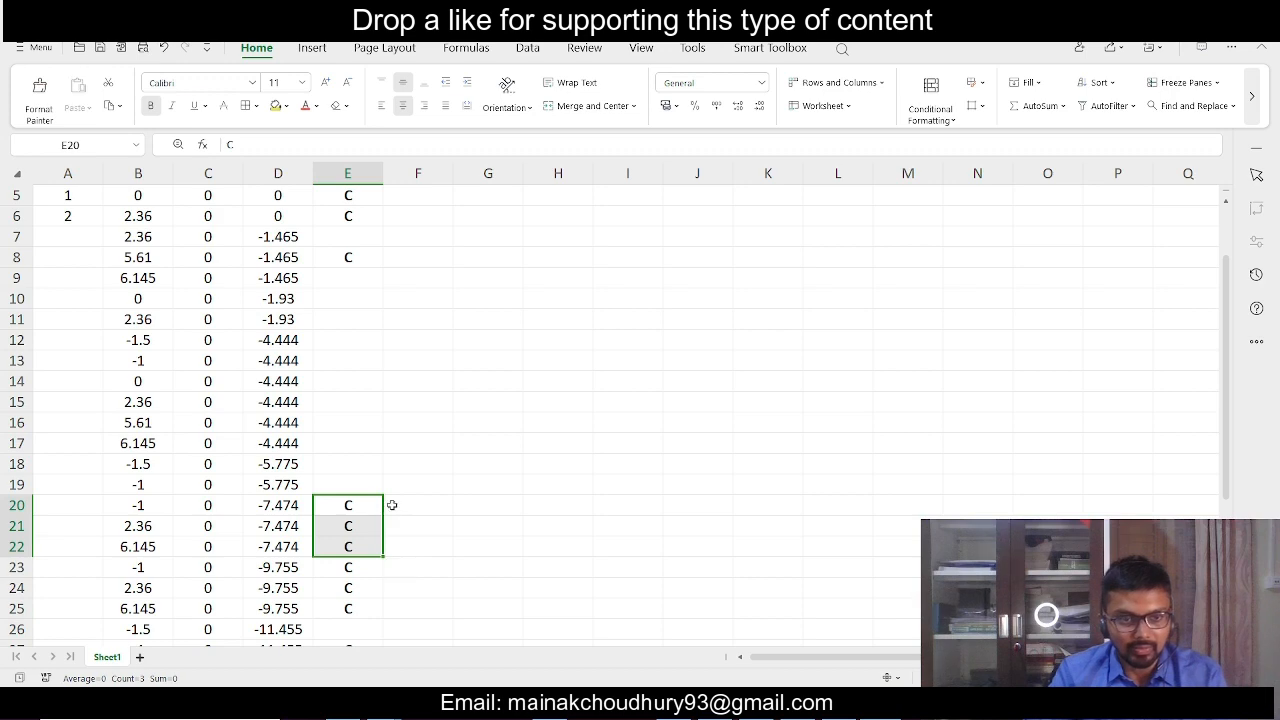
click(420, 491)
- Switch to the plan and examine which intersections on the -4.444 grid line carry columns
key(alt+Tab)
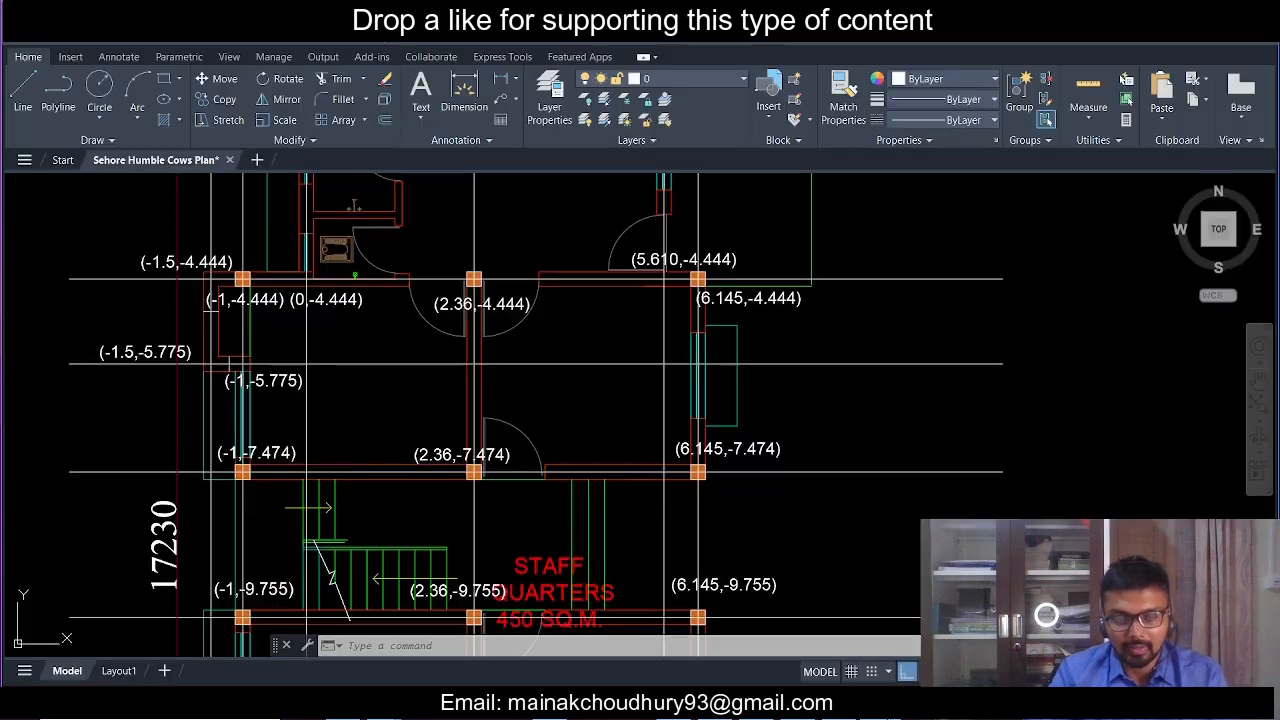
middle_drag(667, 507, 667, 588)
mouse_move(602, 418)
middle_down()
mouse_move(600, 591)
mouse_move(608, 325)
mouse_move(608, 406)
middle_up()
mouse_move(866, 704)
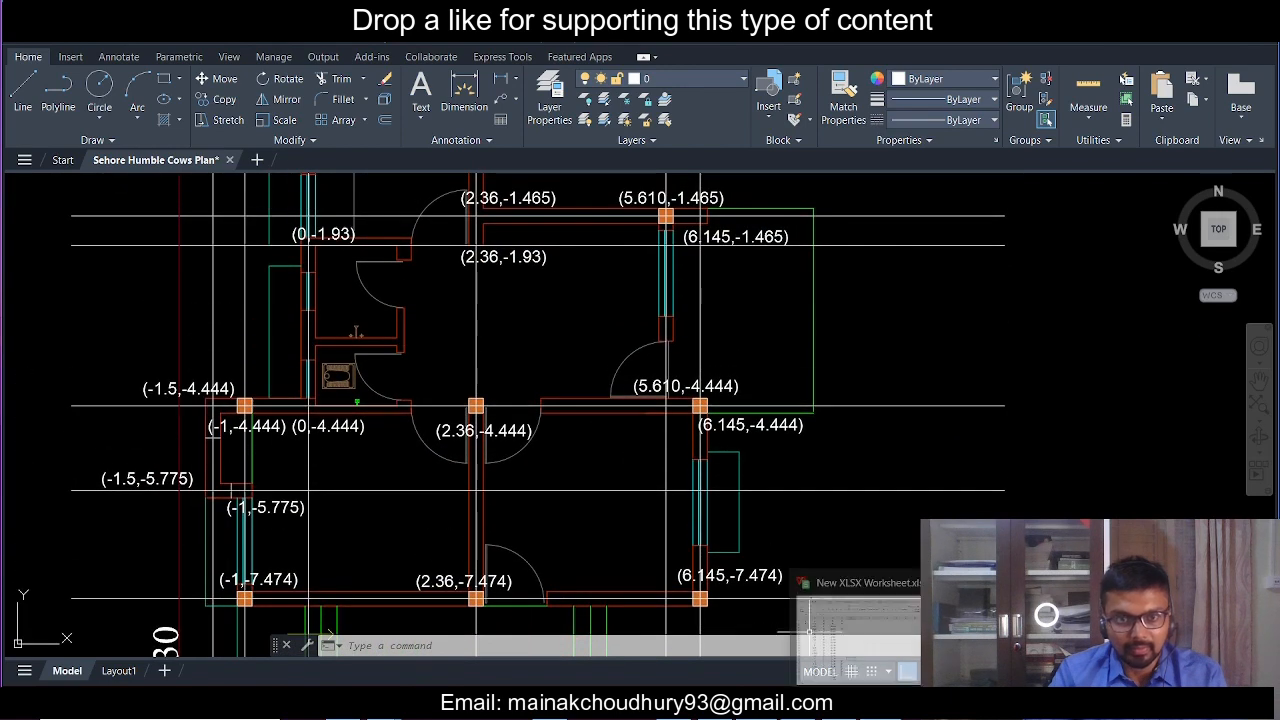
click(862, 642)
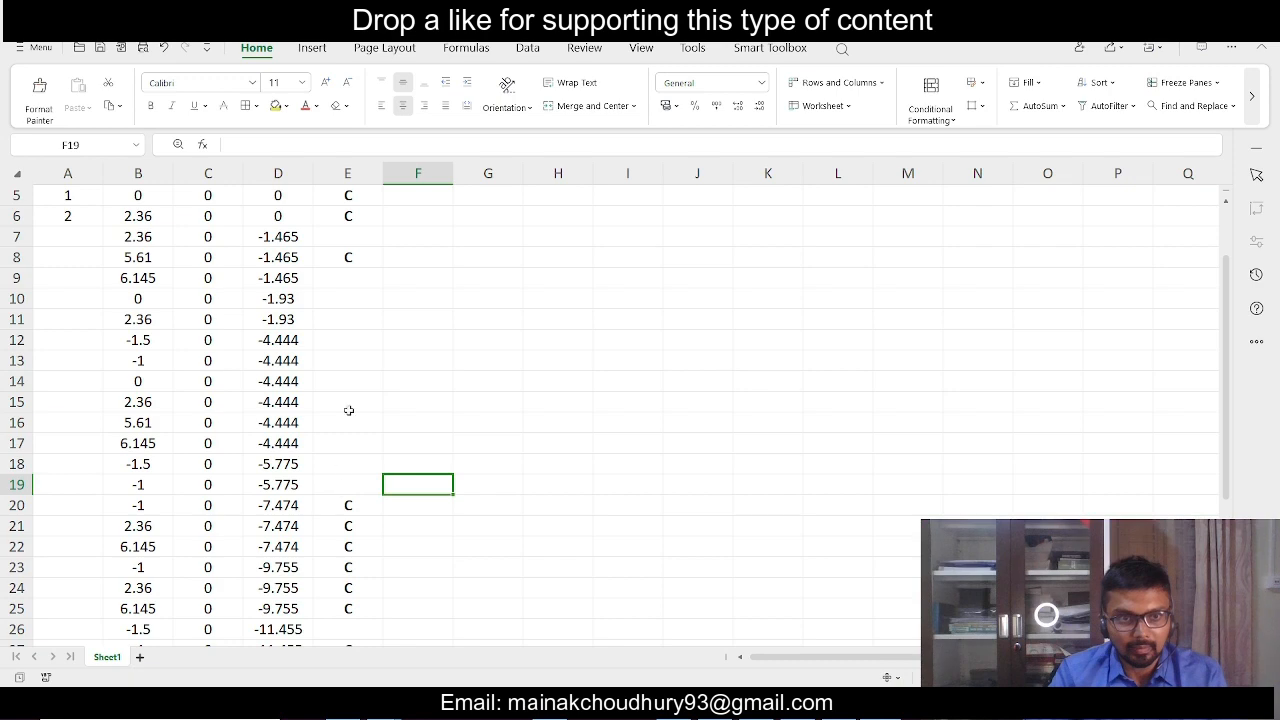
click(370, 361)
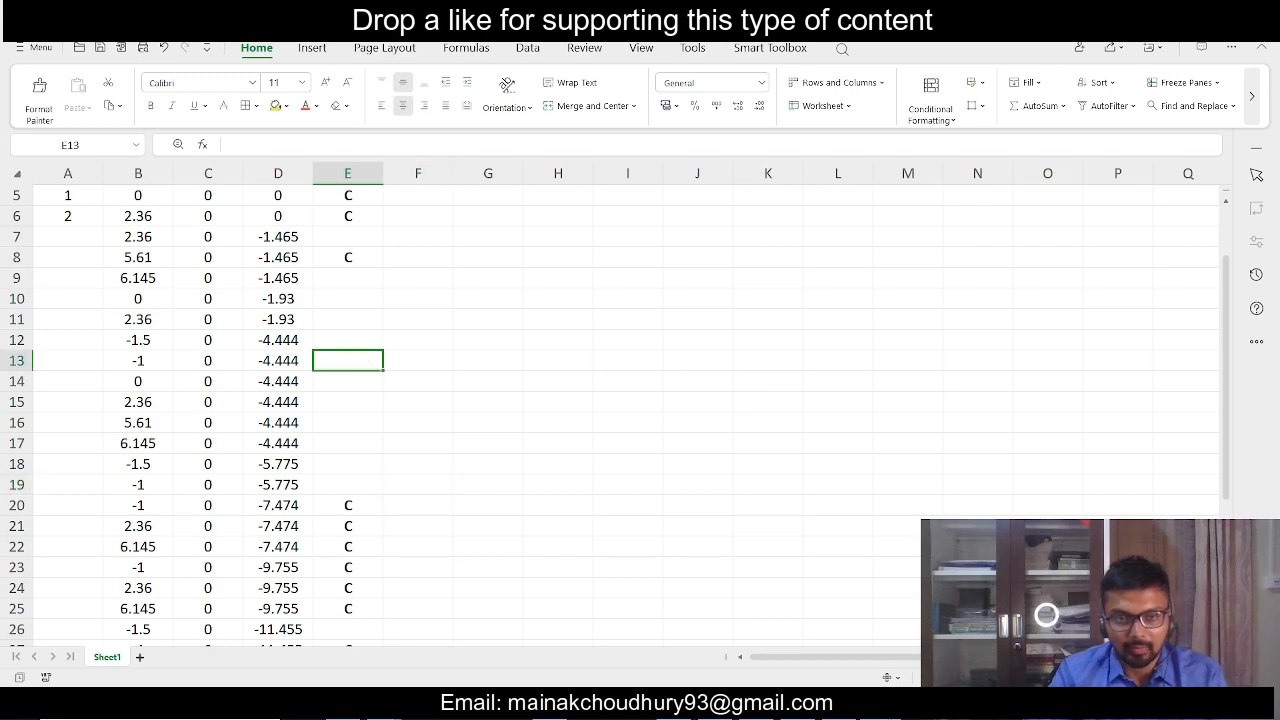
key(alt+Tab)
key(alt+Tab)
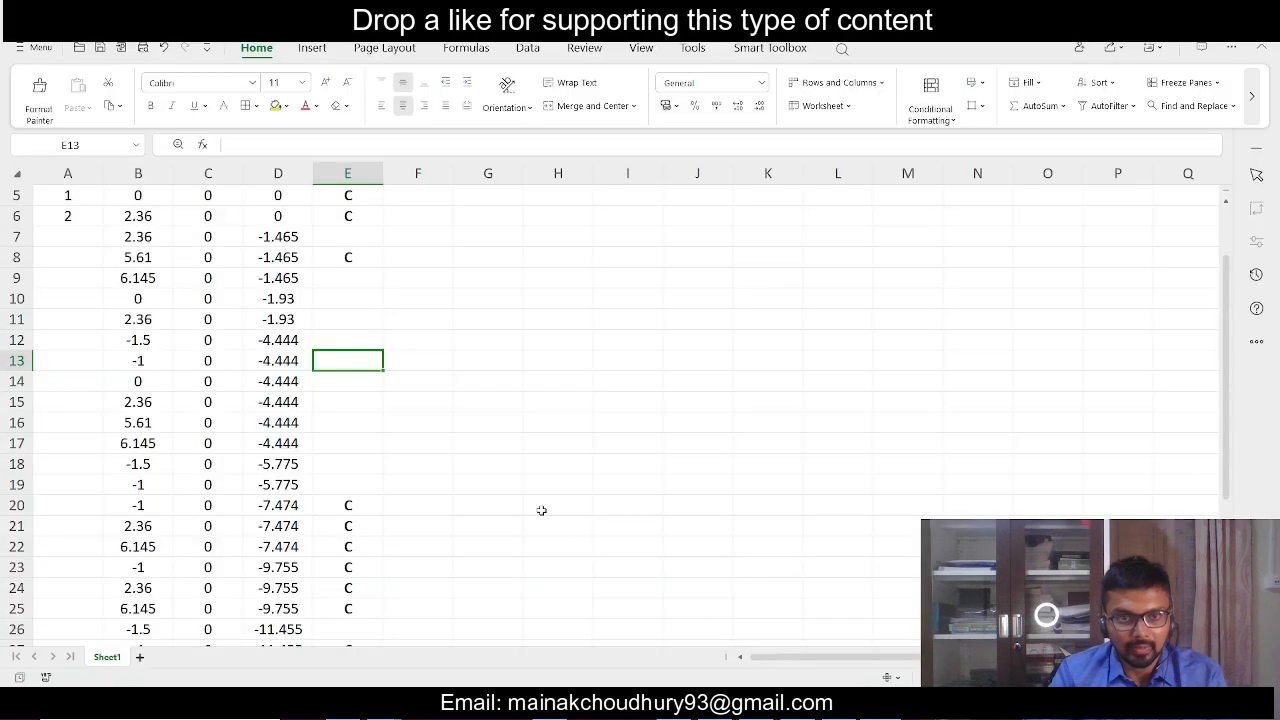
- Copy the C marker from cell E20 into cells E13, E15 and E17 for the -4.444 columns
click(355, 512)
key(ctrl+c)
click(359, 357)
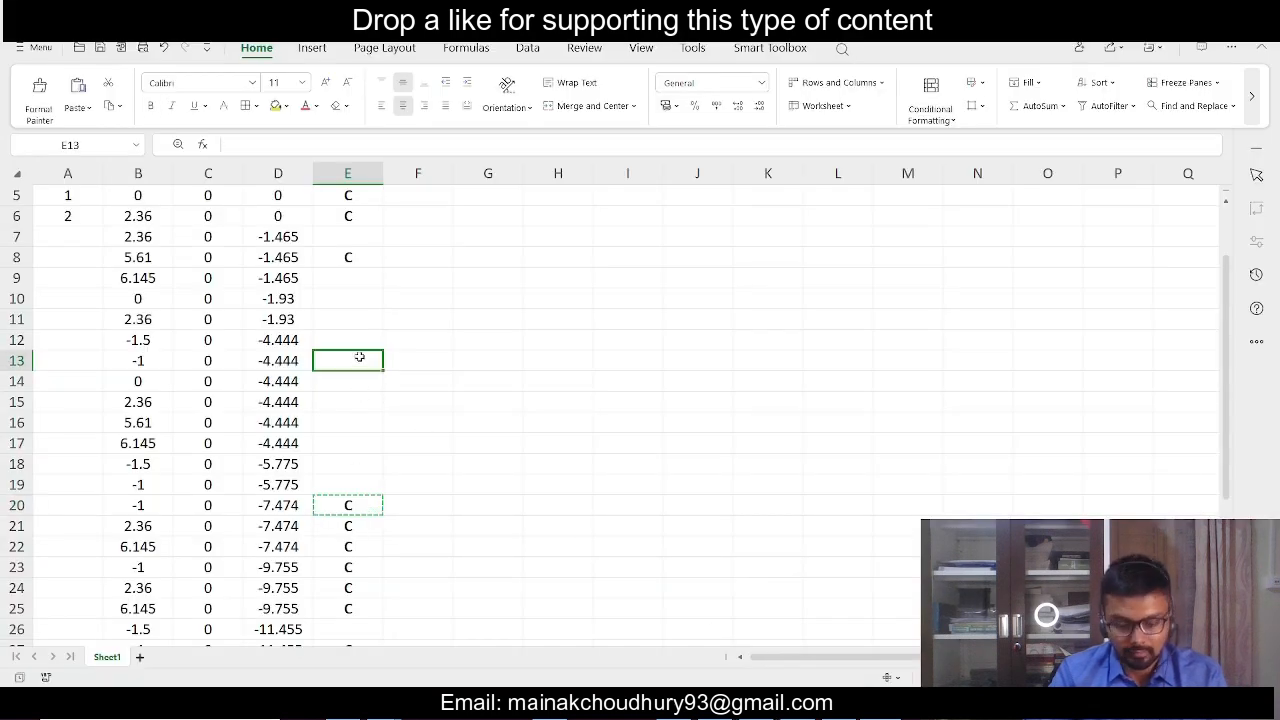
key(ctrl+v)
click(355, 402)
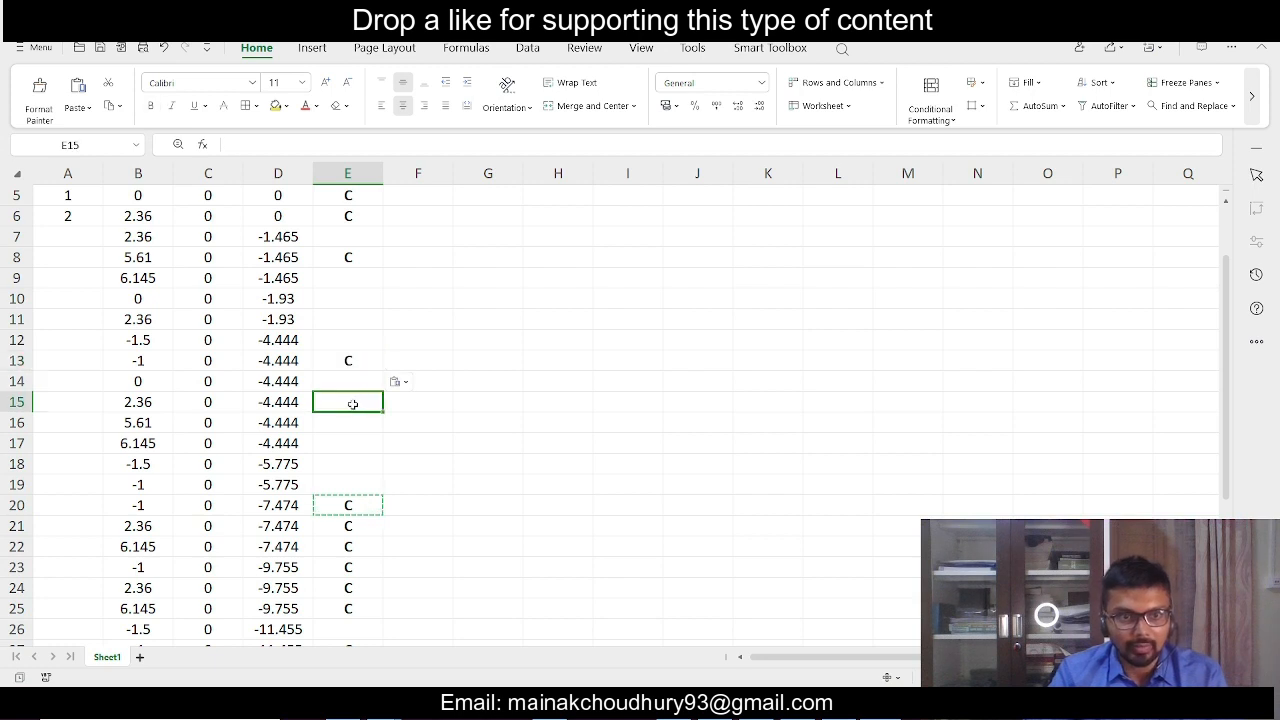
key(ctrl+v)
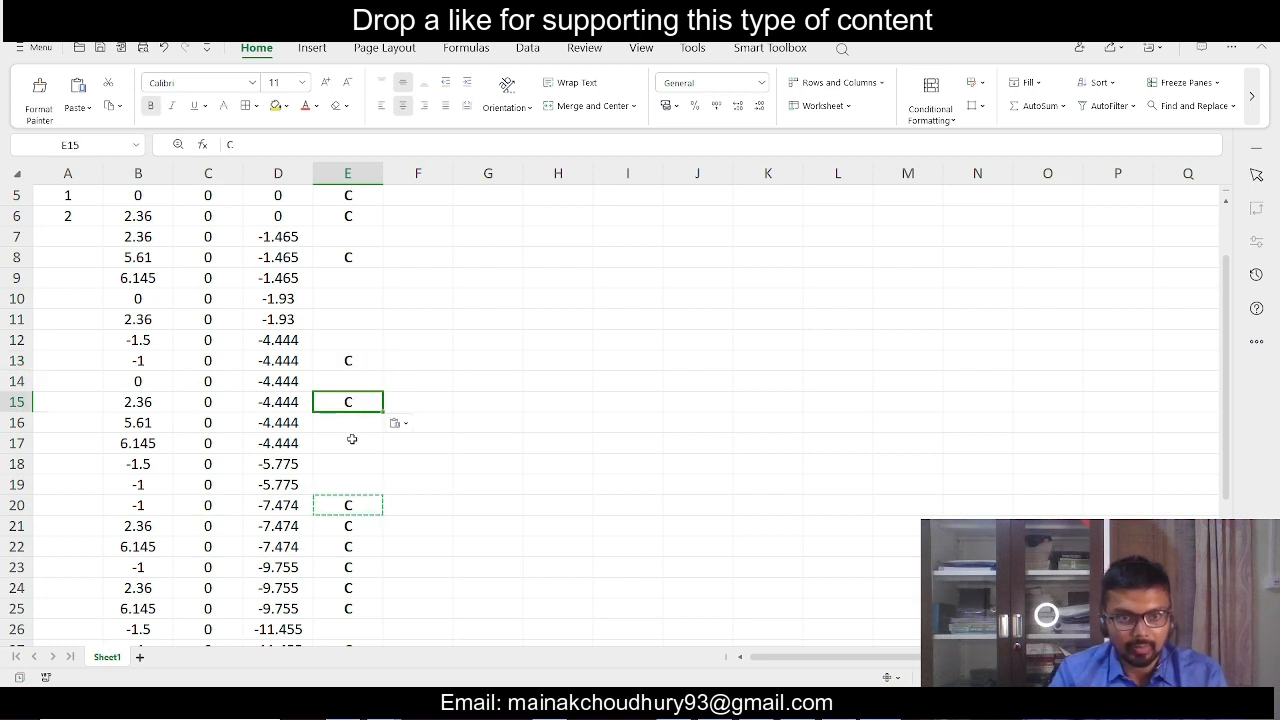
click(352, 439)
key(ctrl+v)
key(alt+Tab)
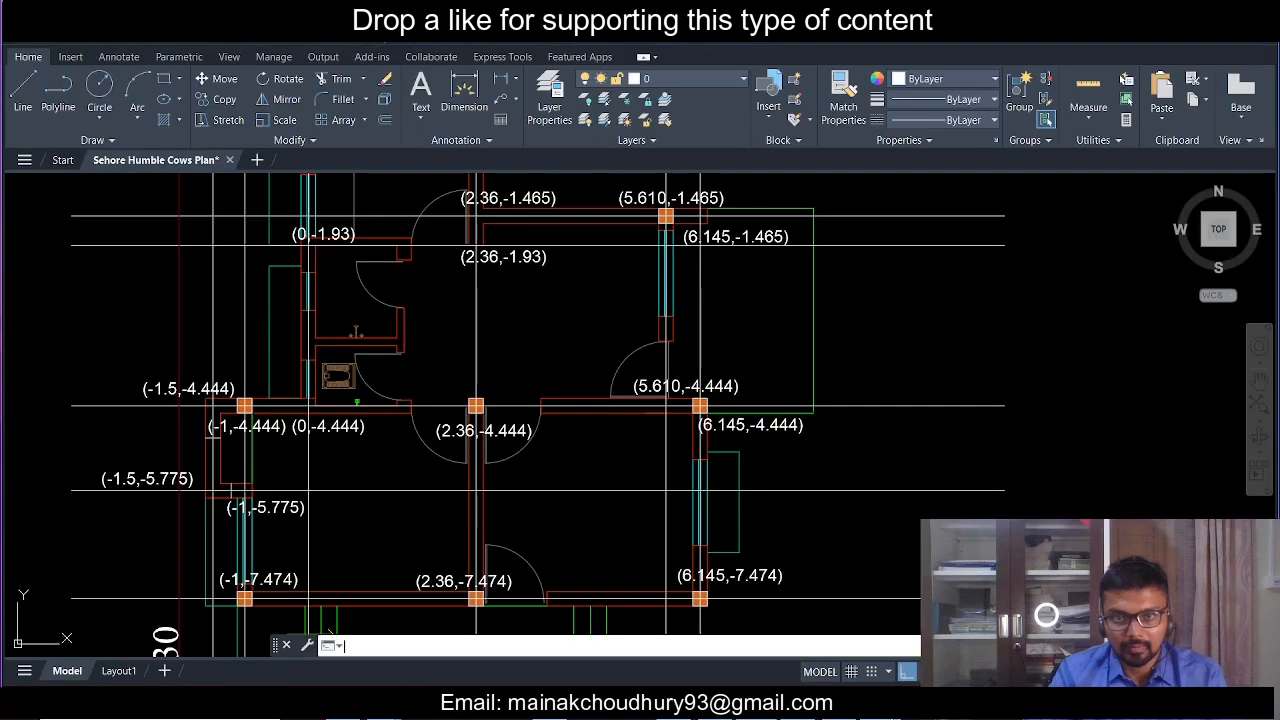
key(alt+Tab)
- Review the last spreadsheet rows and compare them with the plan's intersections on the -15.30 to -17.23 grid lines
scroll(494, 390, down, 5)
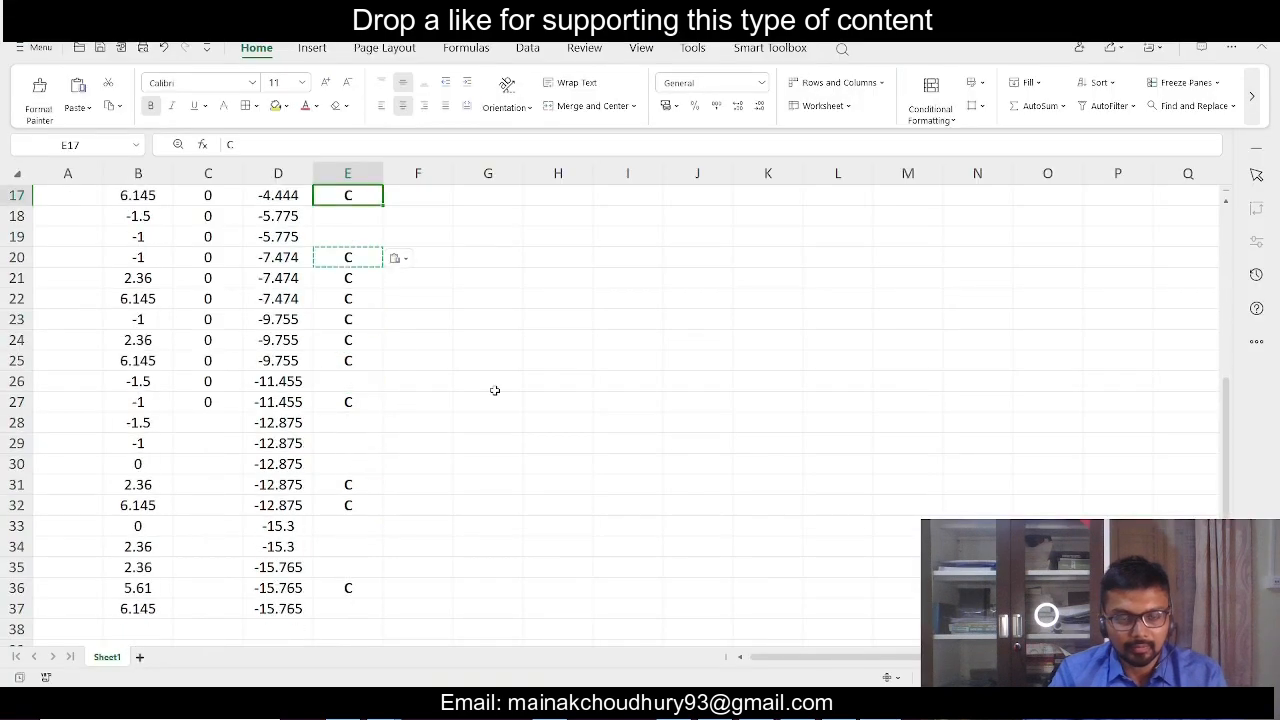
click(414, 429)
scroll(414, 429, down, 1)
scroll(414, 429, down, 1)
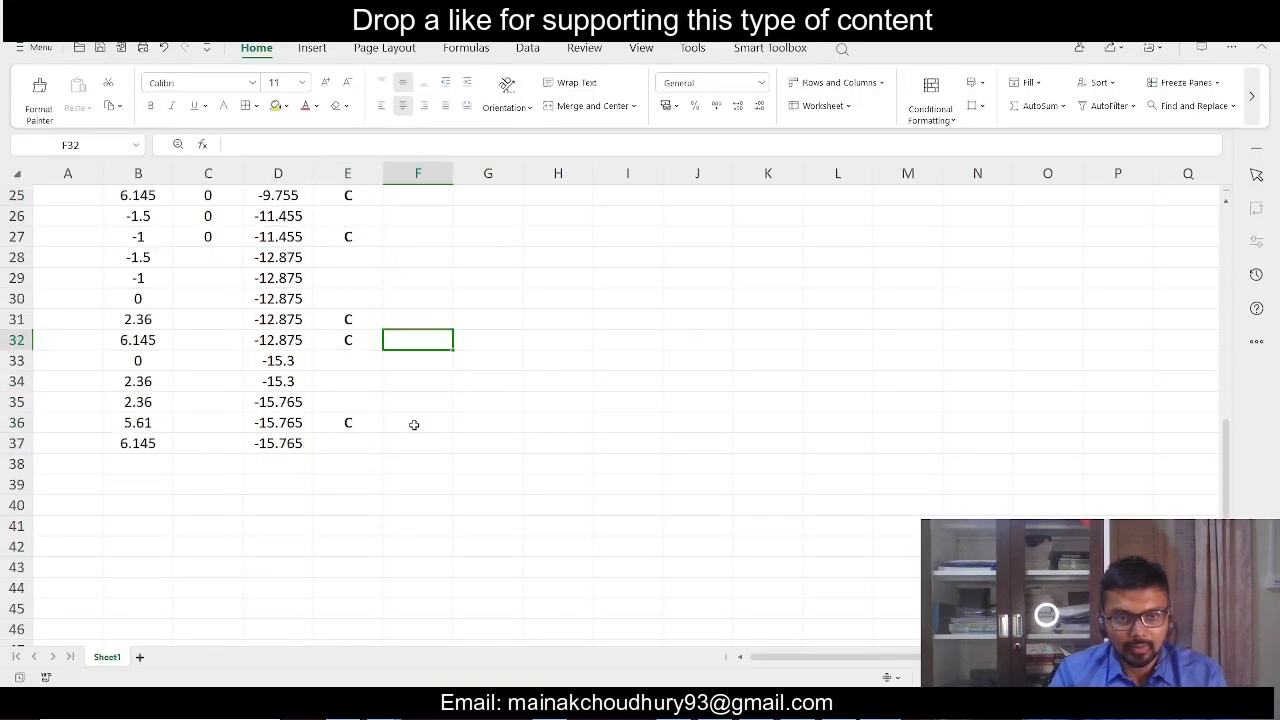
scroll(414, 423, up, 2)
key(alt+Tab)
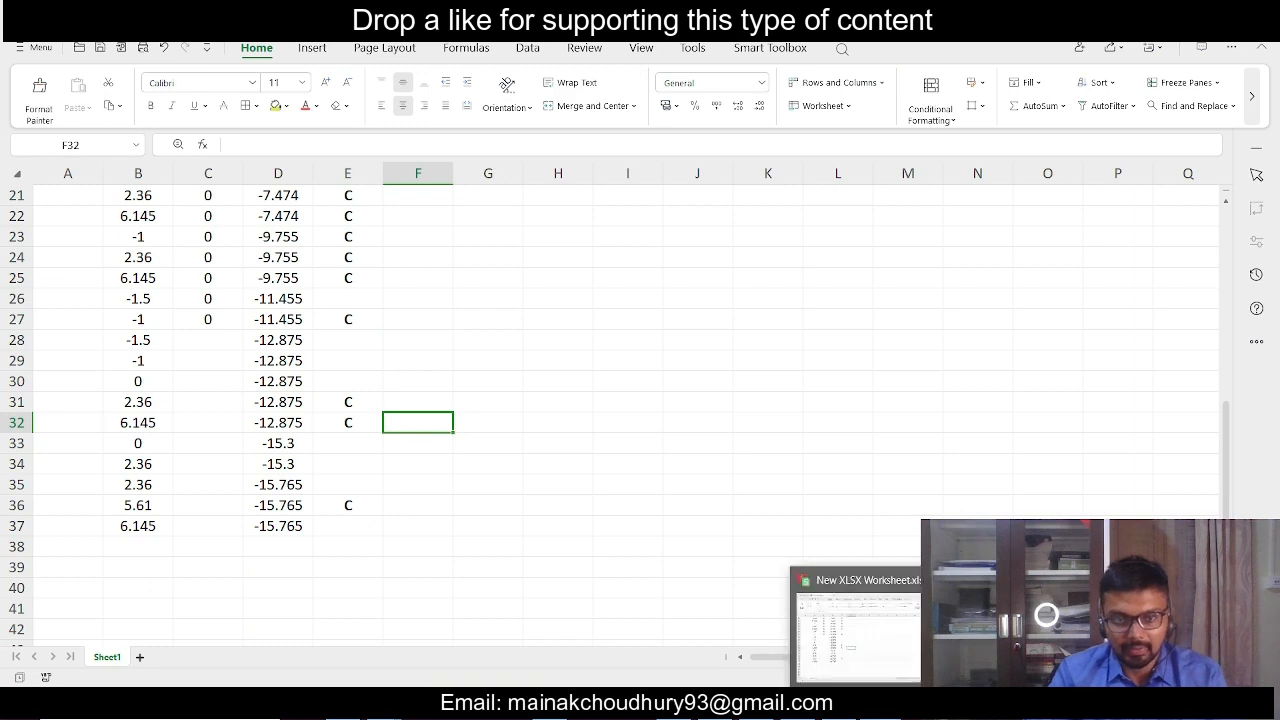
scroll(528, 400, down, 3)
scroll(505, 465, up, 7)
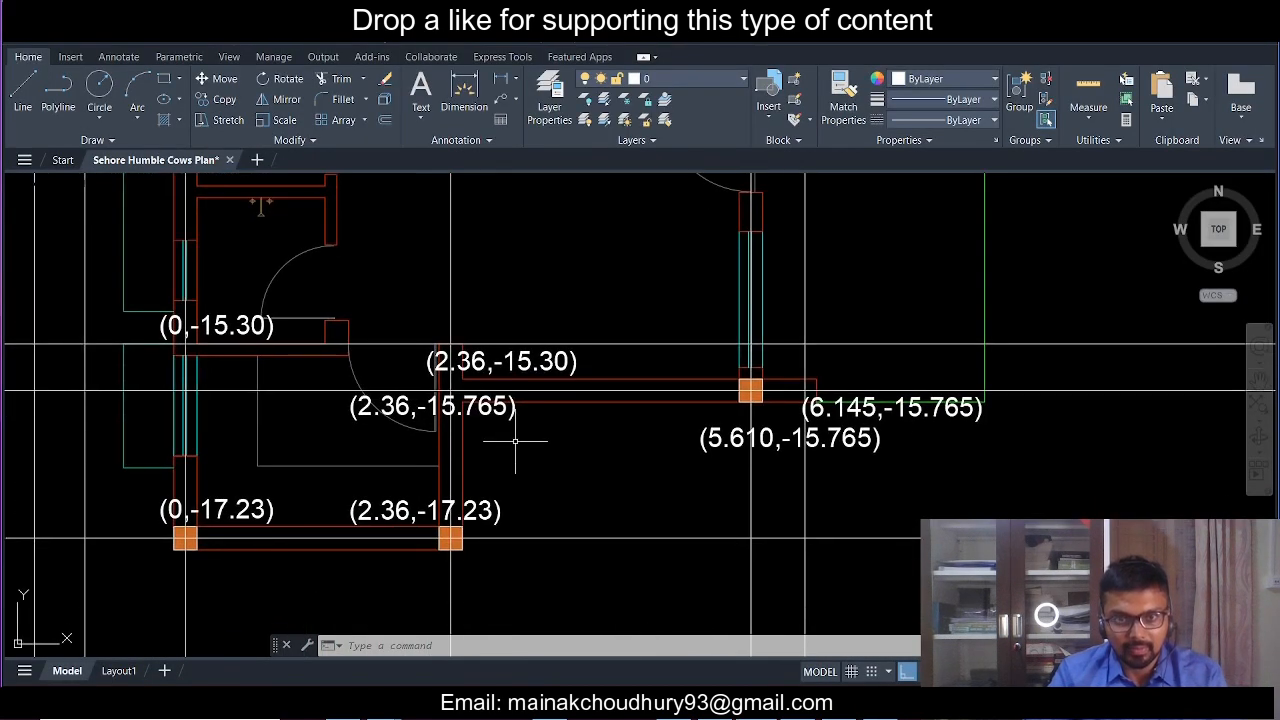
middle_drag(520, 452, 540, 402)
key(alt+Tab)
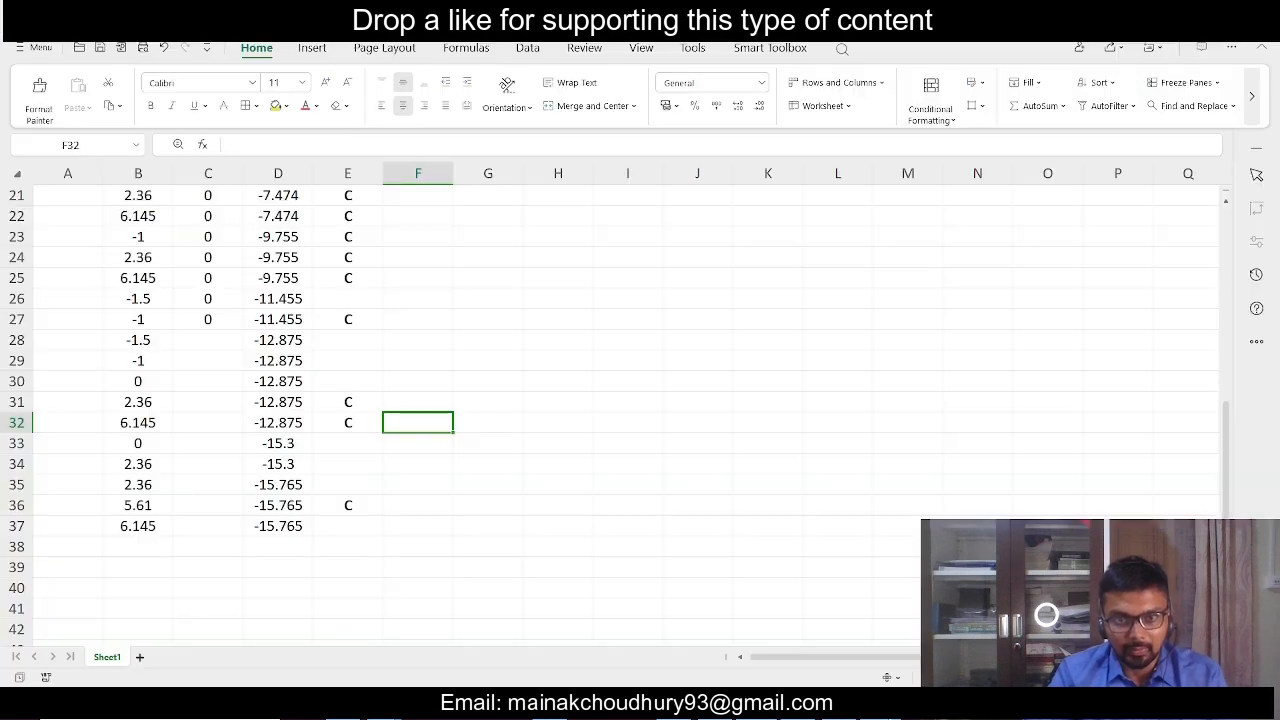
- Enter the z value -17.23 in cell D38 and copy it into D39
click(264, 550)
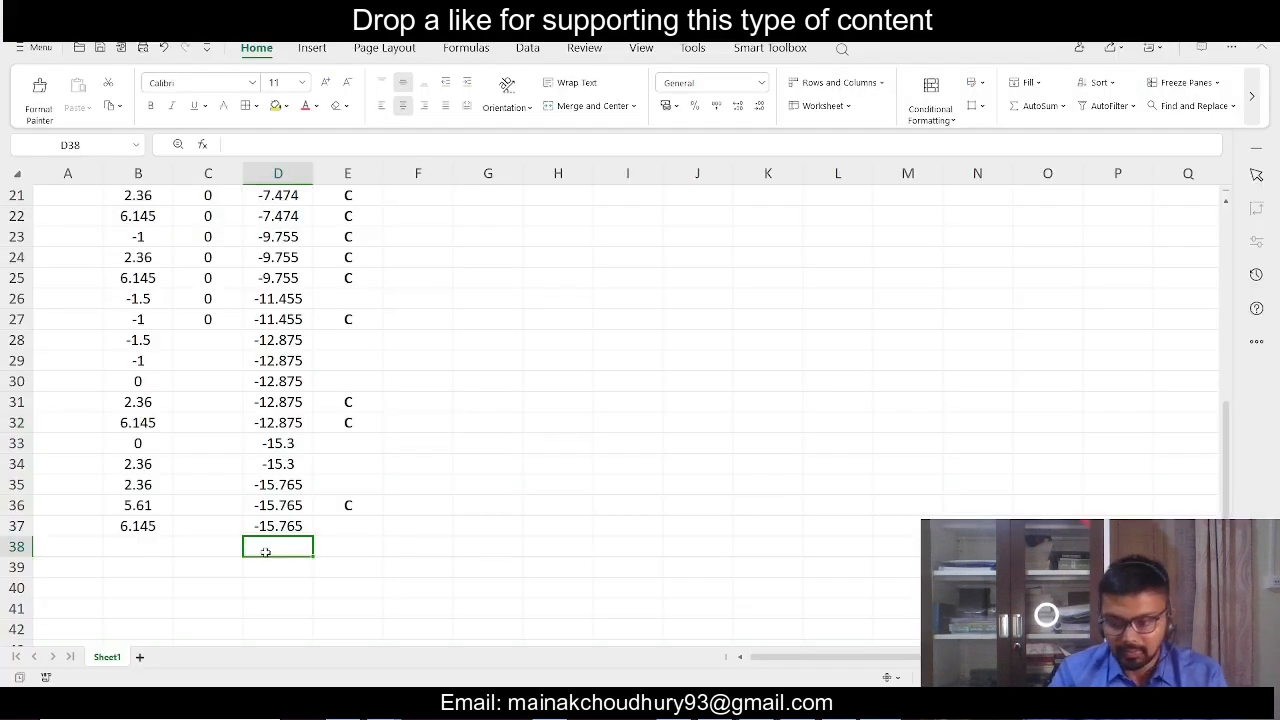
text(-17.23)
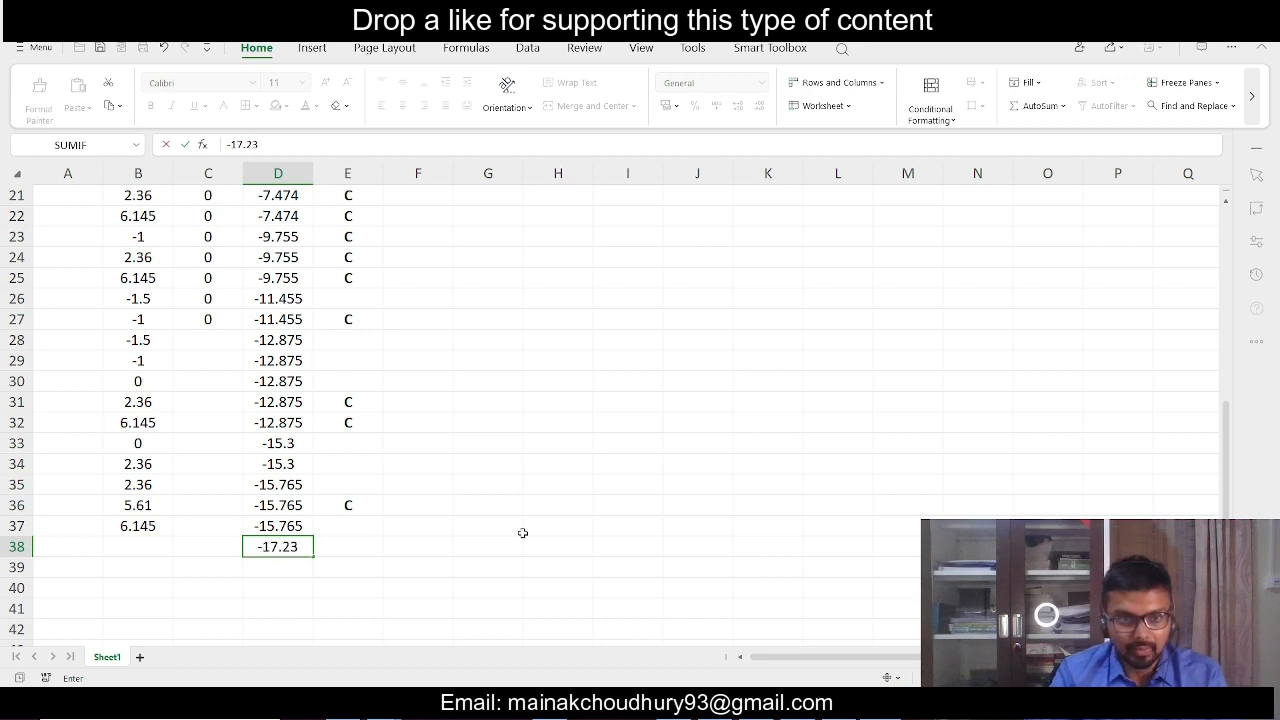
click(522, 533)
click(288, 549)
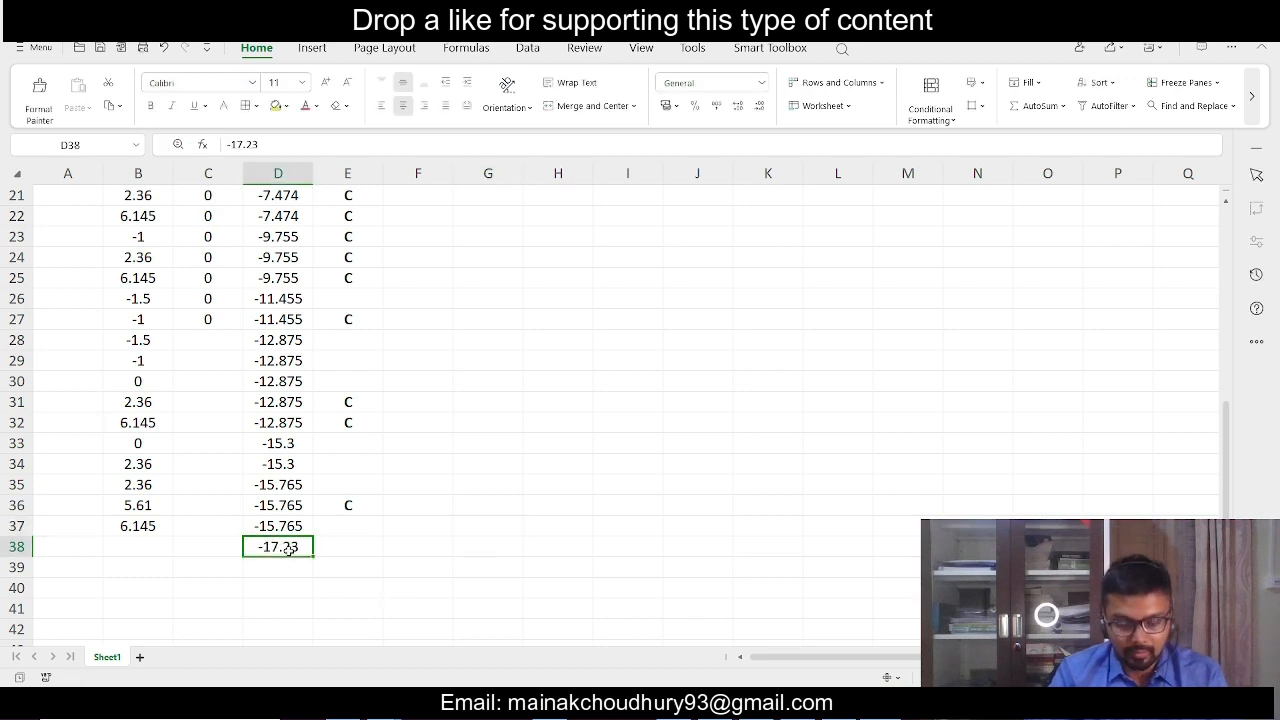
click(283, 576)
key(ctrl+v)
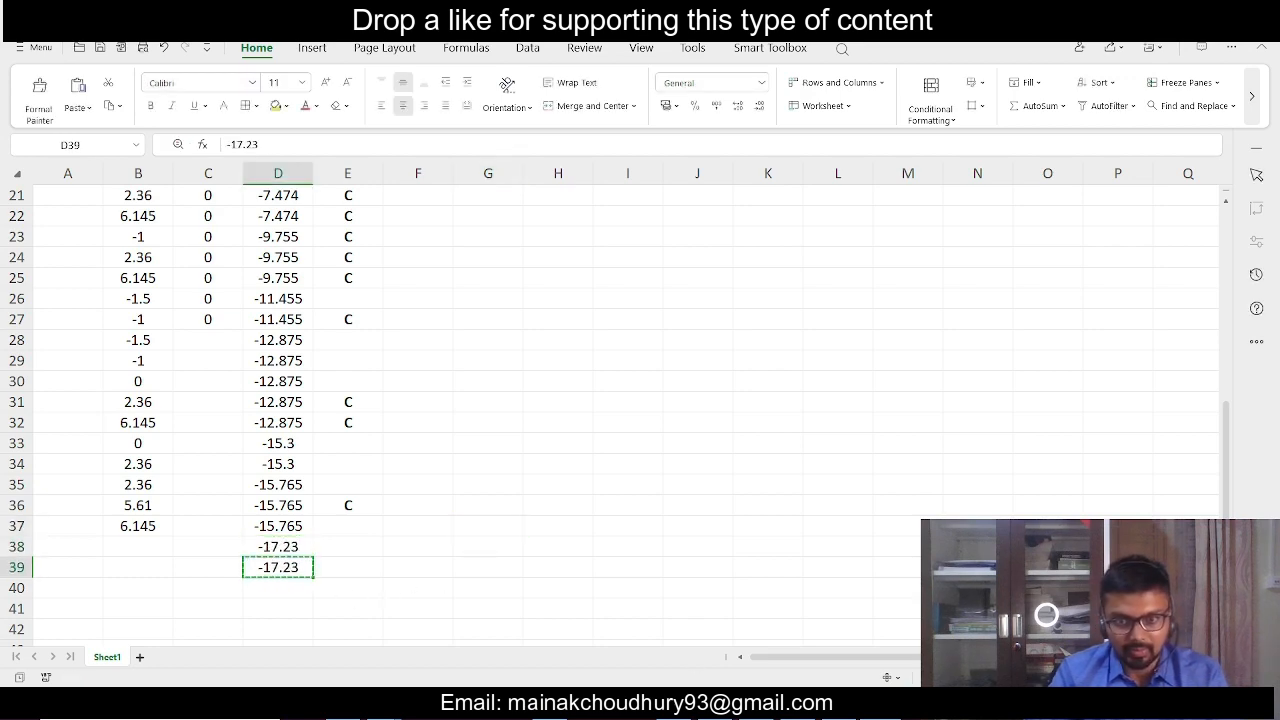
- Check the plan's -17.23 grid line and copy the x values 0 and 2.36 from B33:B34 into B38:B39
key(alt+Tab)
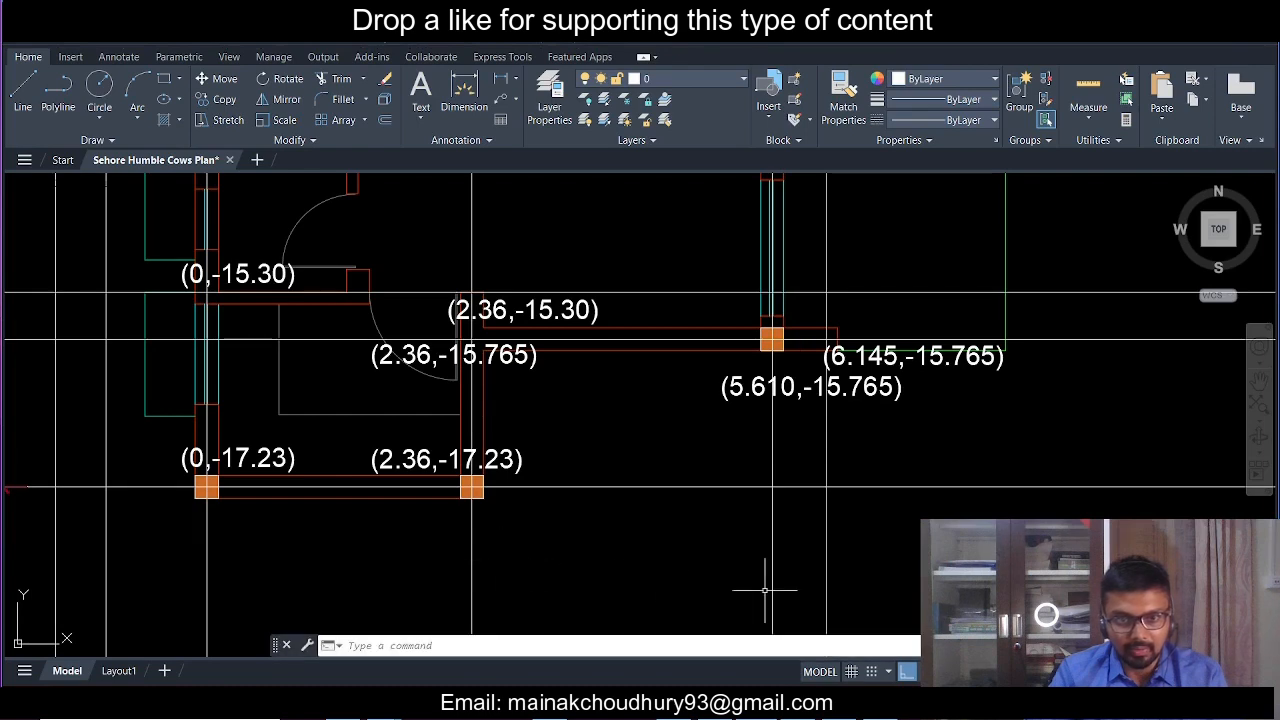
key(alt+Tab)
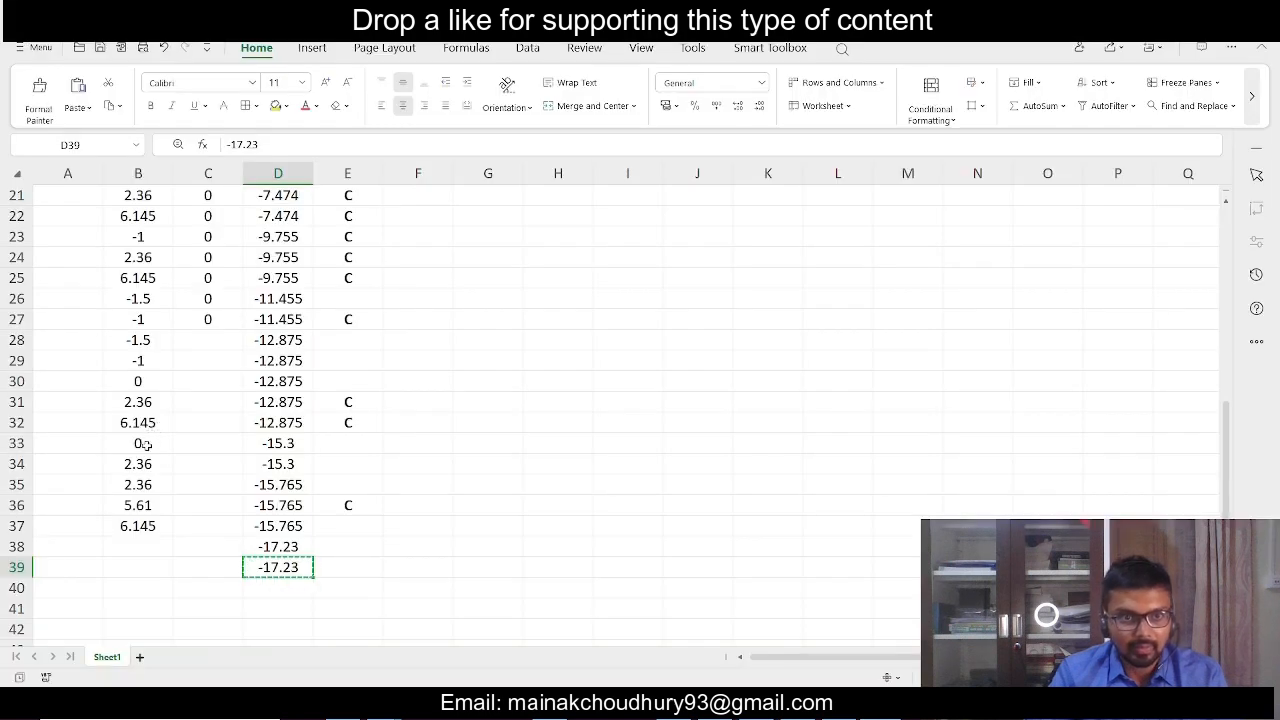
drag(146, 443, 144, 465)
key(ctrl+c)
click(143, 546)
key(ctrl+v)
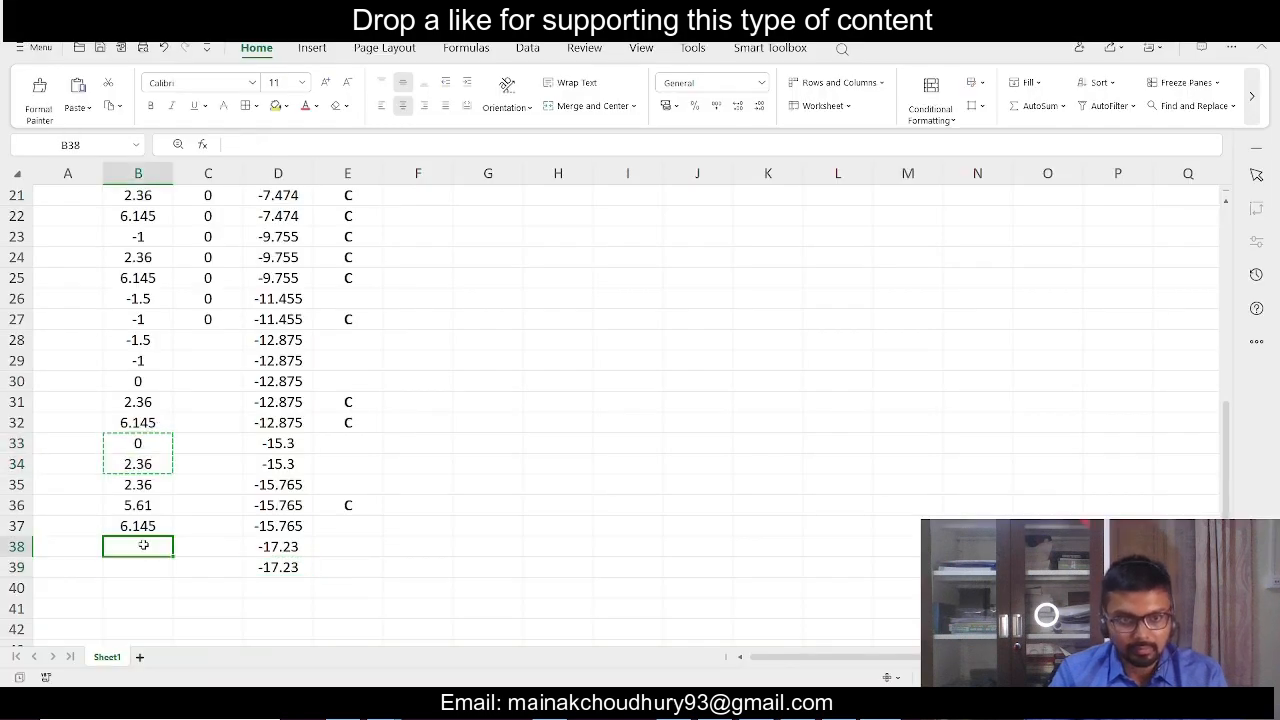
click(549, 503)
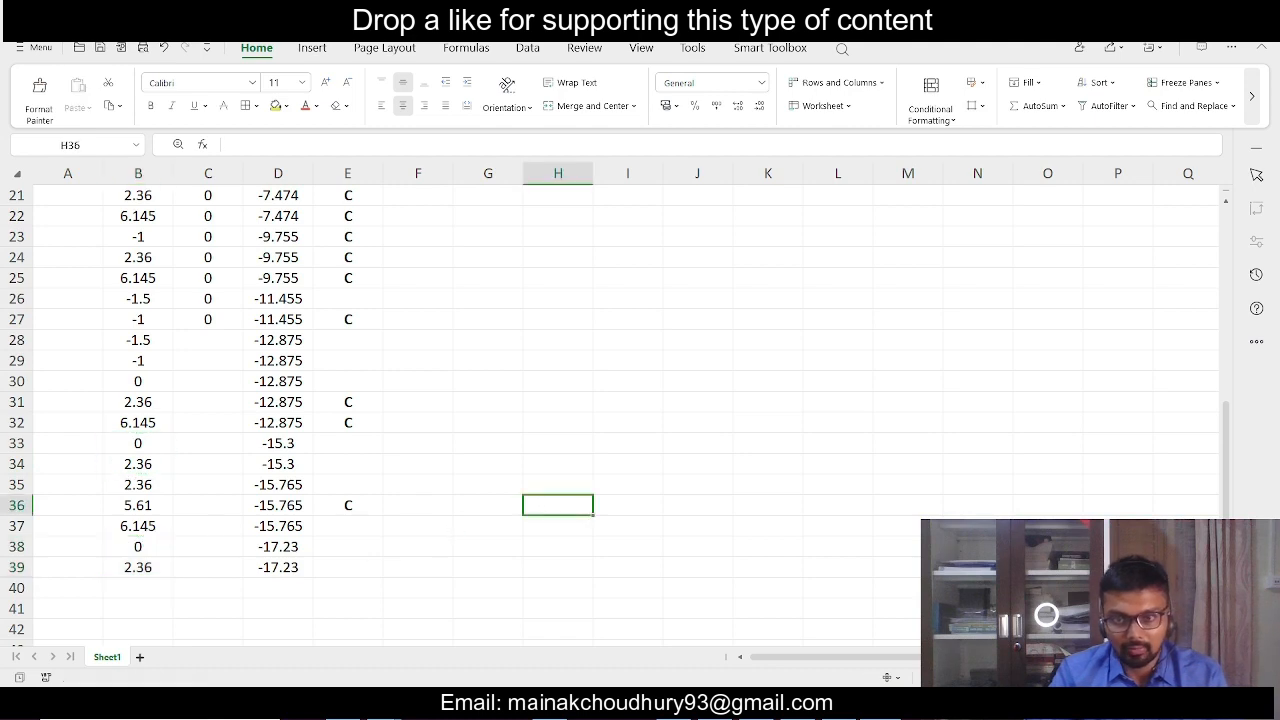
- Copy the C marker from cell E36 into cells E38 and E39 for the -17.23 columns
click(808, 698)
click(808, 698)
click(358, 508)
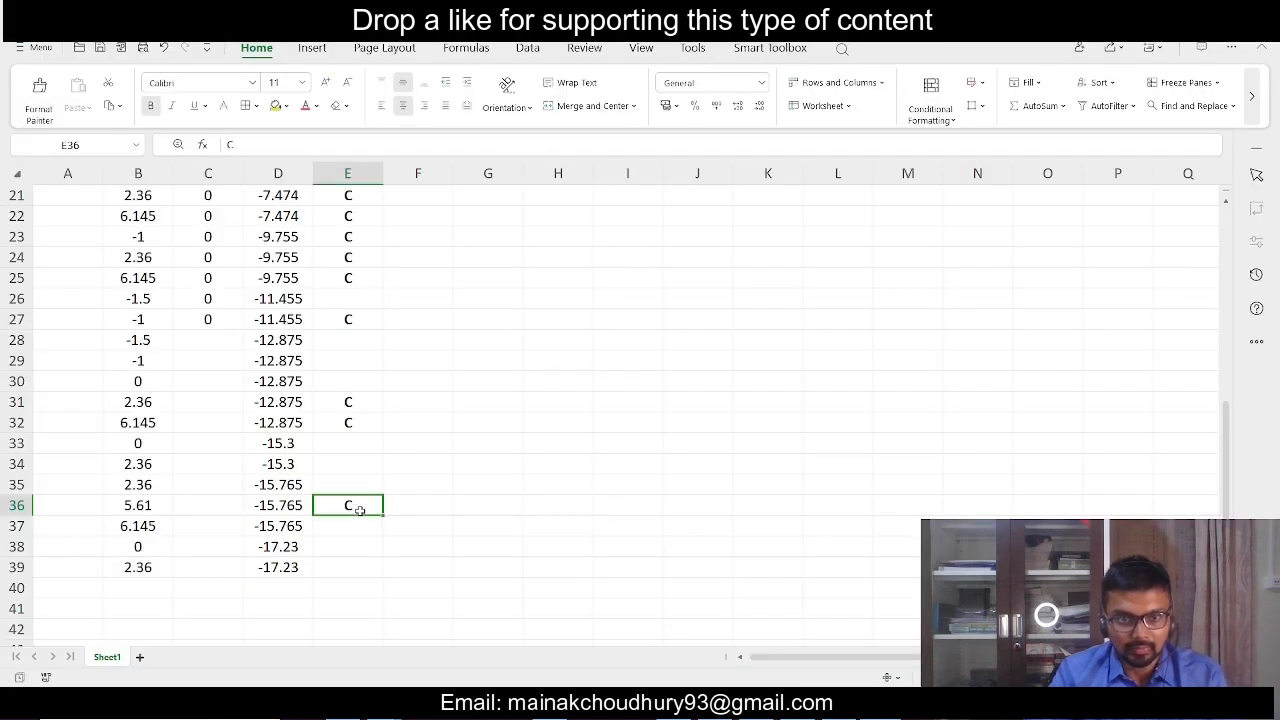
key(ctrl+c)
drag(357, 544, 345, 580)
key(ctrl+v)
click(359, 589)
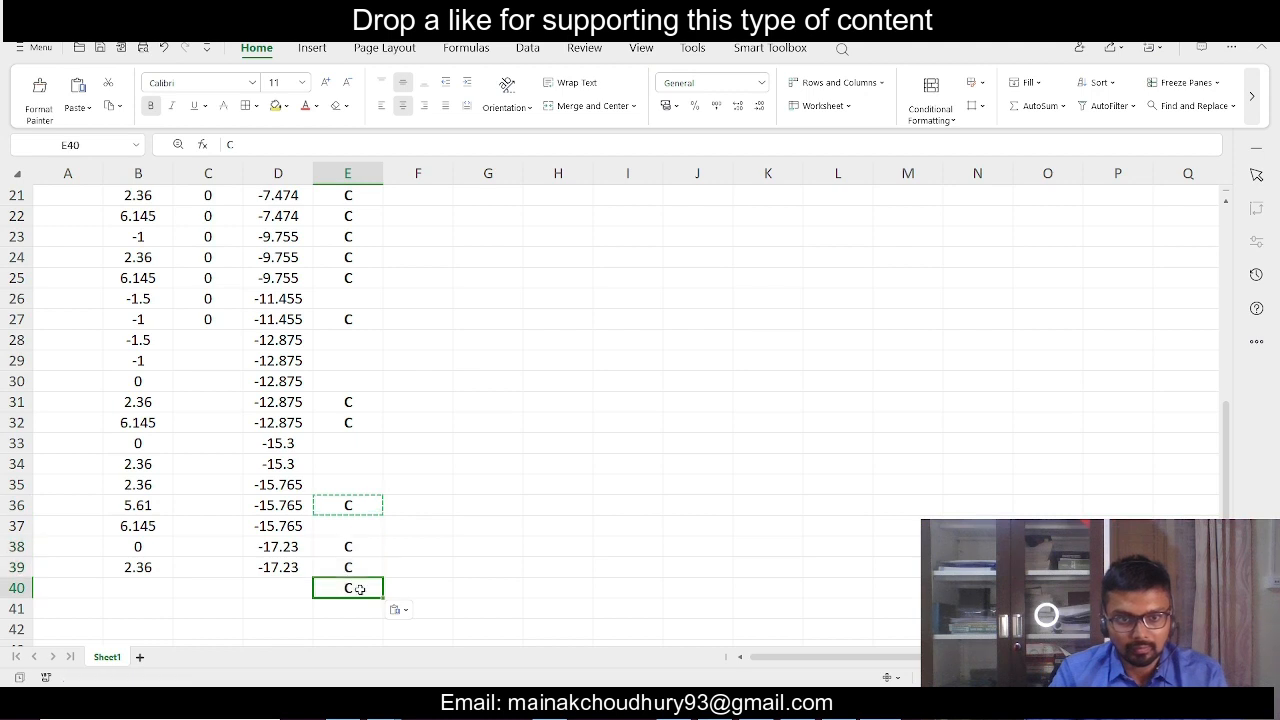
key(Escape)
click(610, 382)
- Extend the node numbers in A5:A6 down the whole coordinate list as a series from 1 to 35
scroll(251, 331, up, 7)
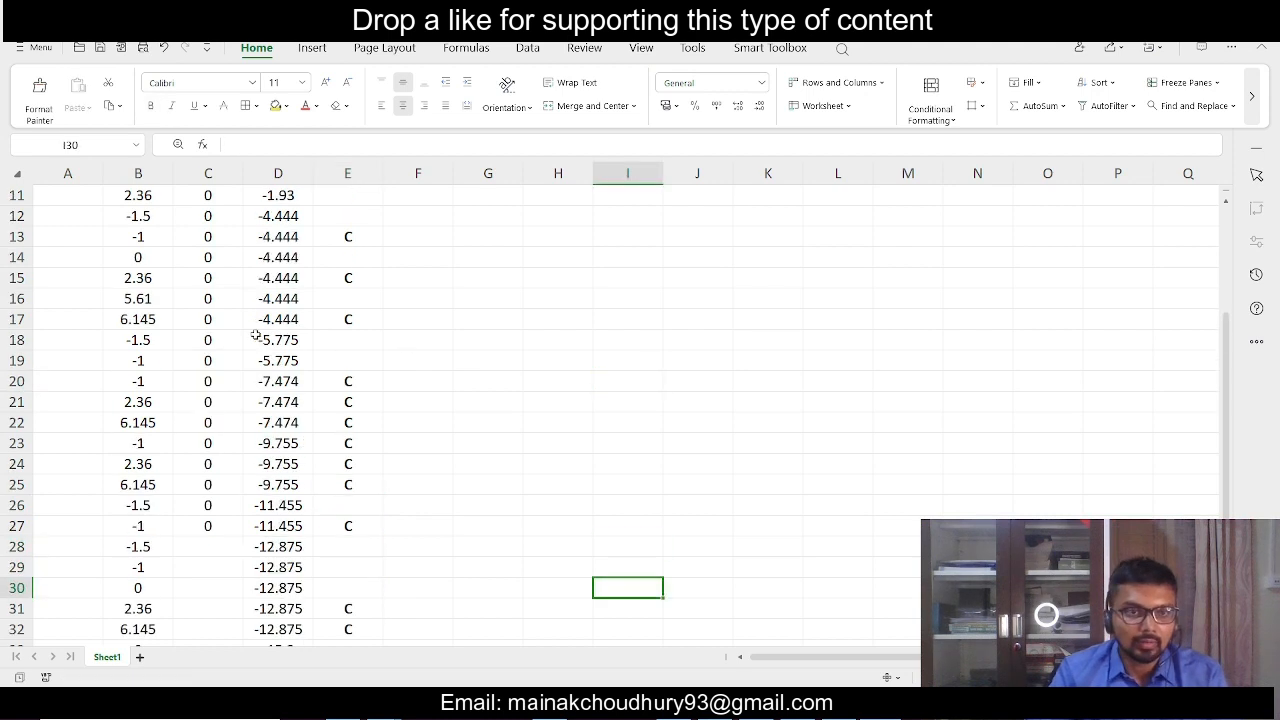
drag(75, 283, 99, 306)
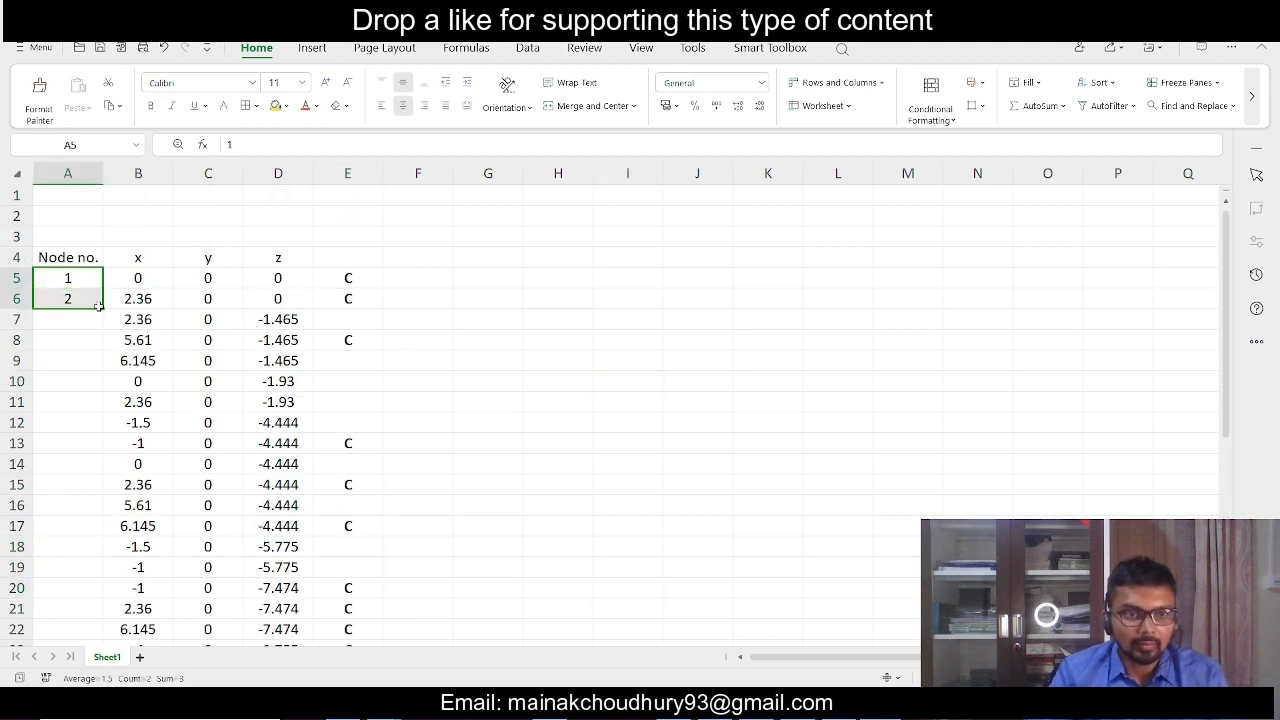
double_click(102, 310)
scroll(443, 349, down, 8)
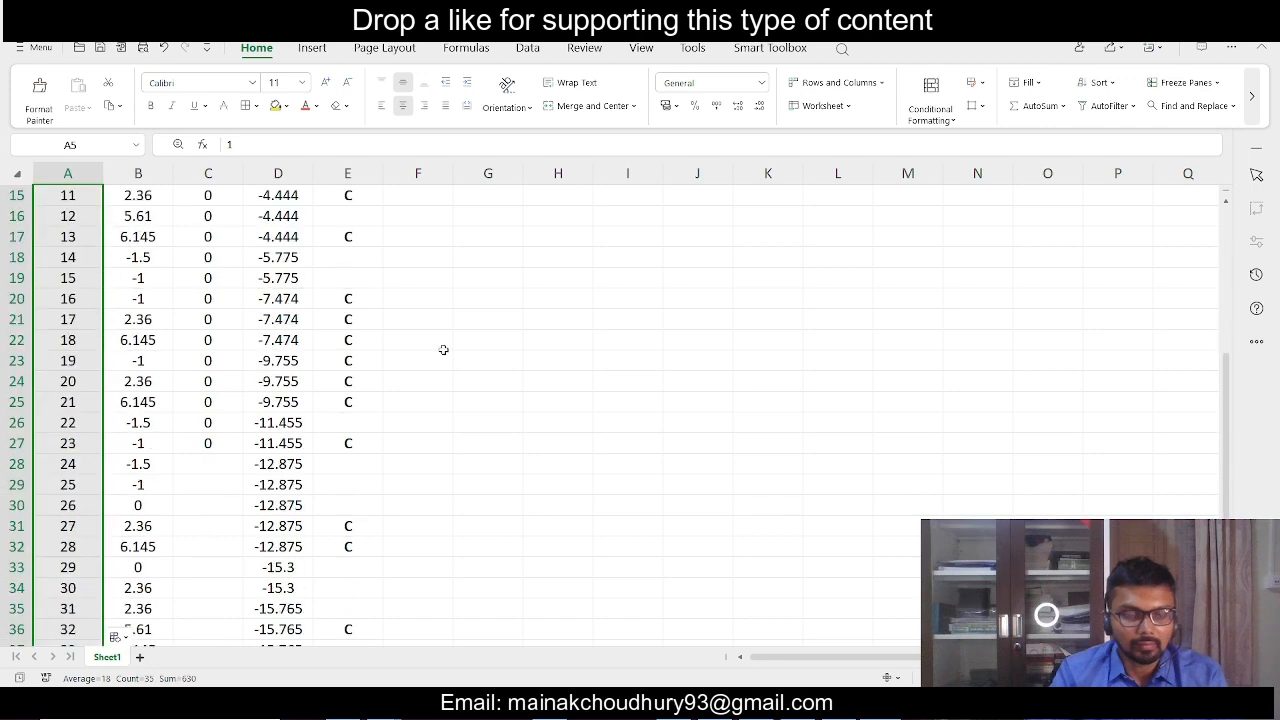
click(443, 340)
- Review the numbered list and fill the y column down from cell C27 to C39
scroll(443, 349, up, 3)
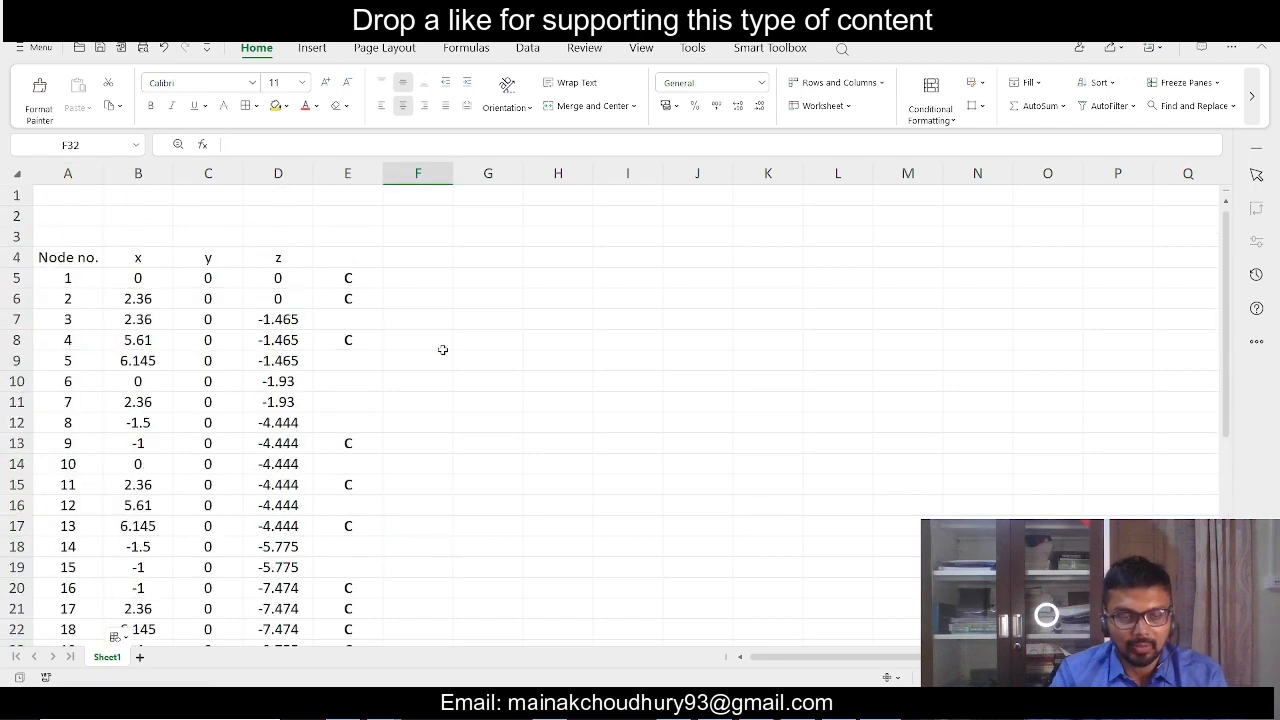
scroll(443, 350, down, 8)
scroll(440, 347, up, 4)
scroll(440, 345, up, 4)
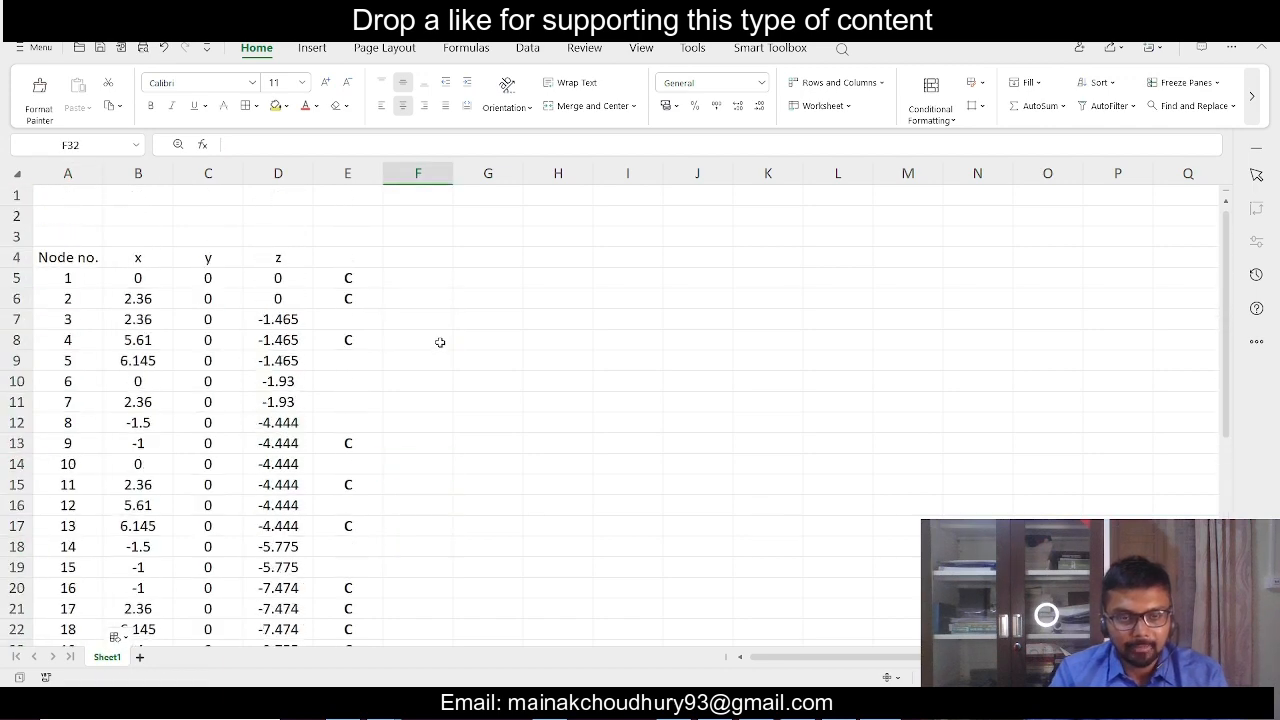
scroll(420, 320, down, 2)
scroll(379, 297, down, 3)
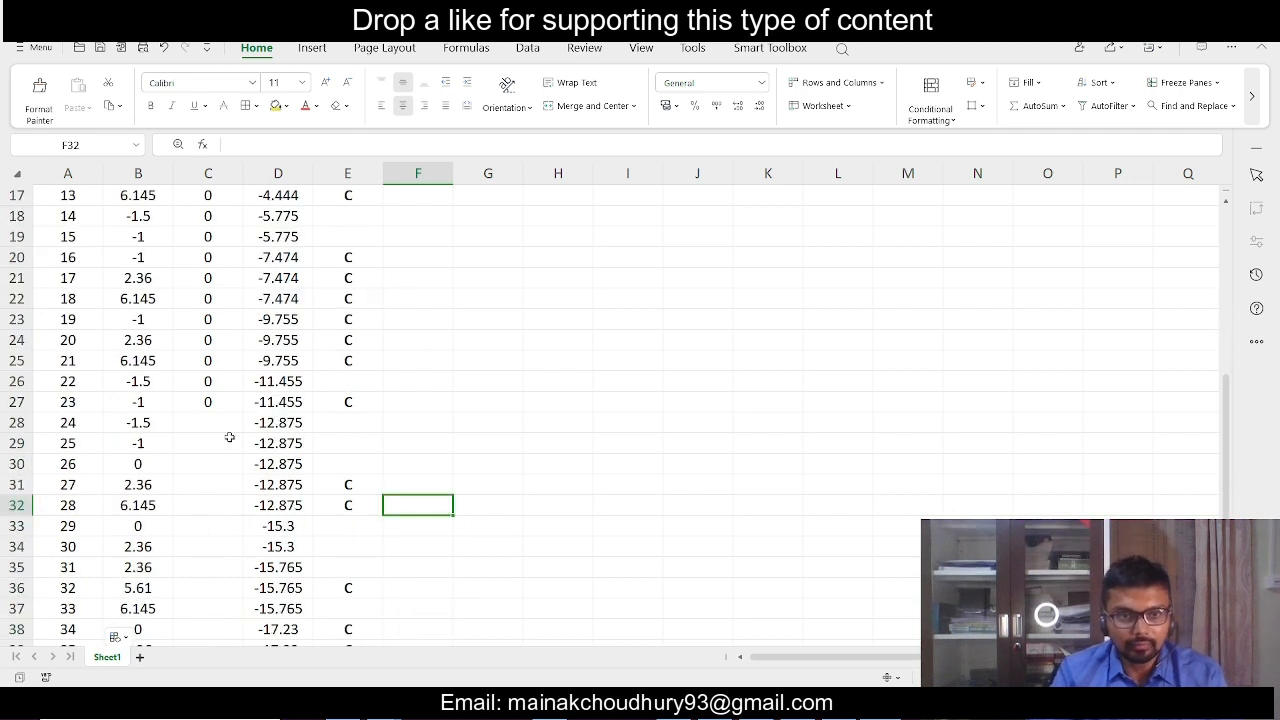
click(222, 402)
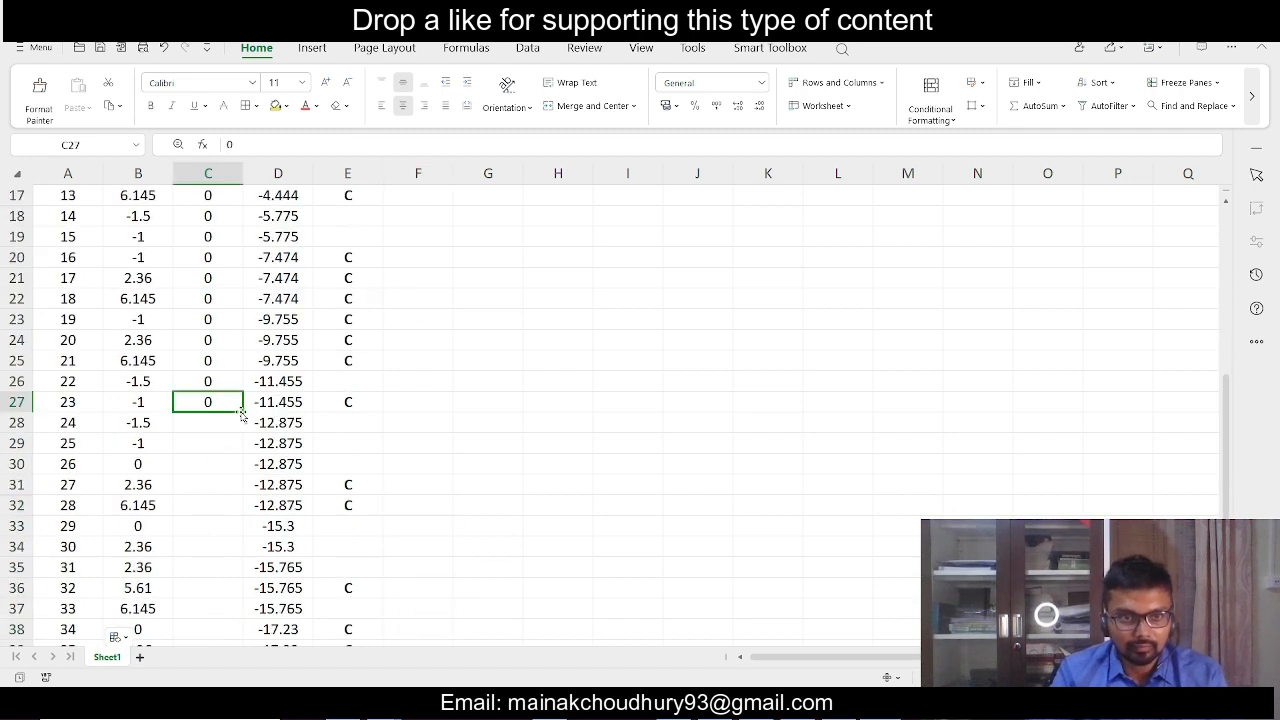
drag(241, 412, 198, 424)
click(254, 467)
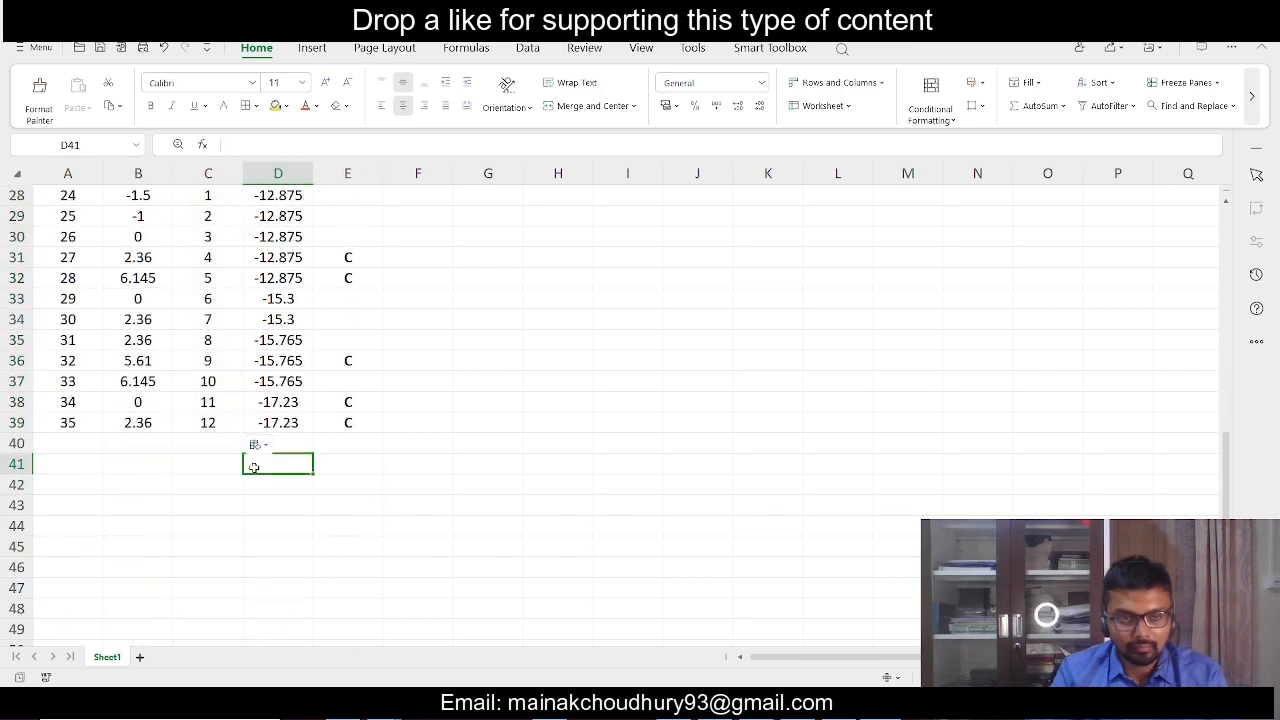
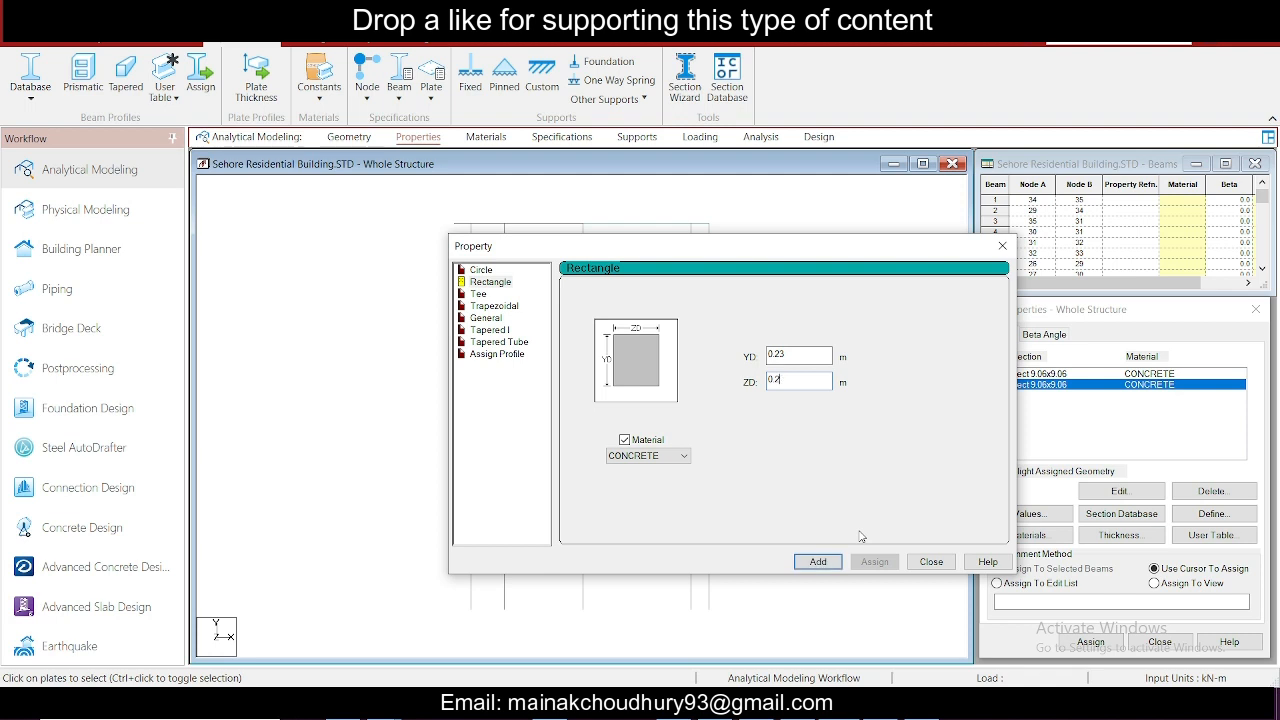
- Add a rectangular concrete section with YD 0.23 m and ZD 0.350 m, then close the property definition
text(350)
click(818, 561)
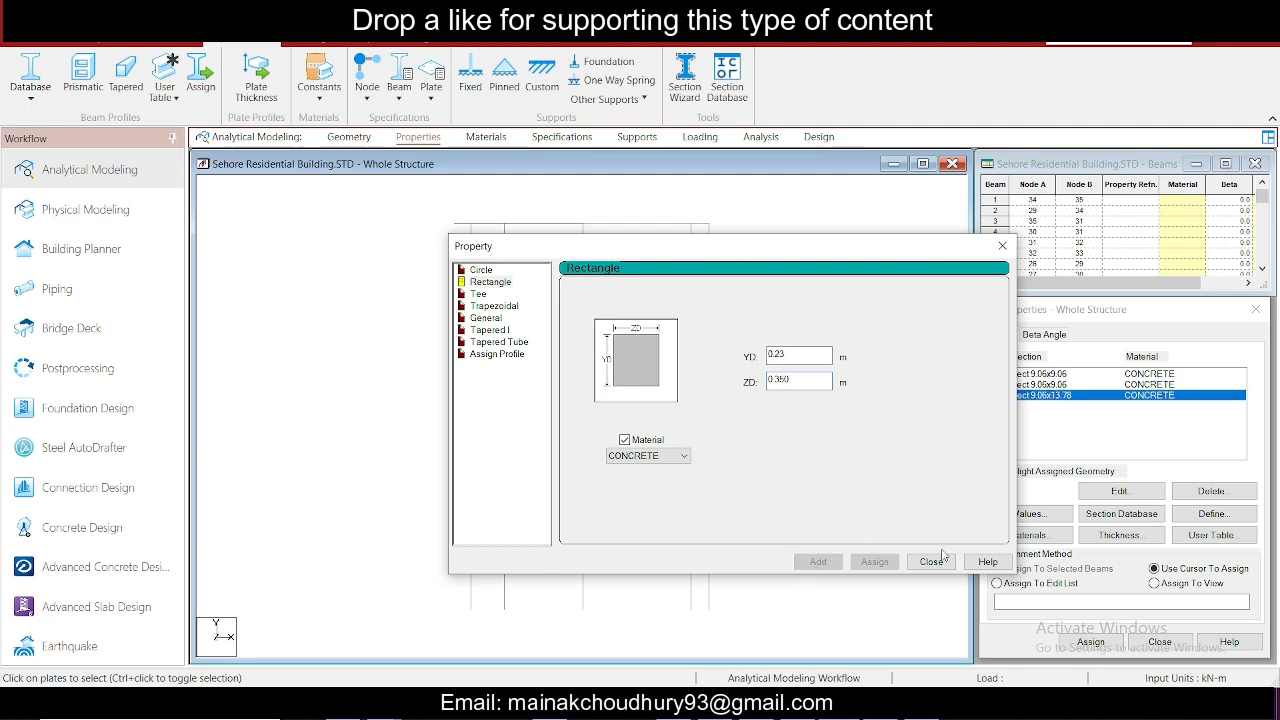
click(931, 561)
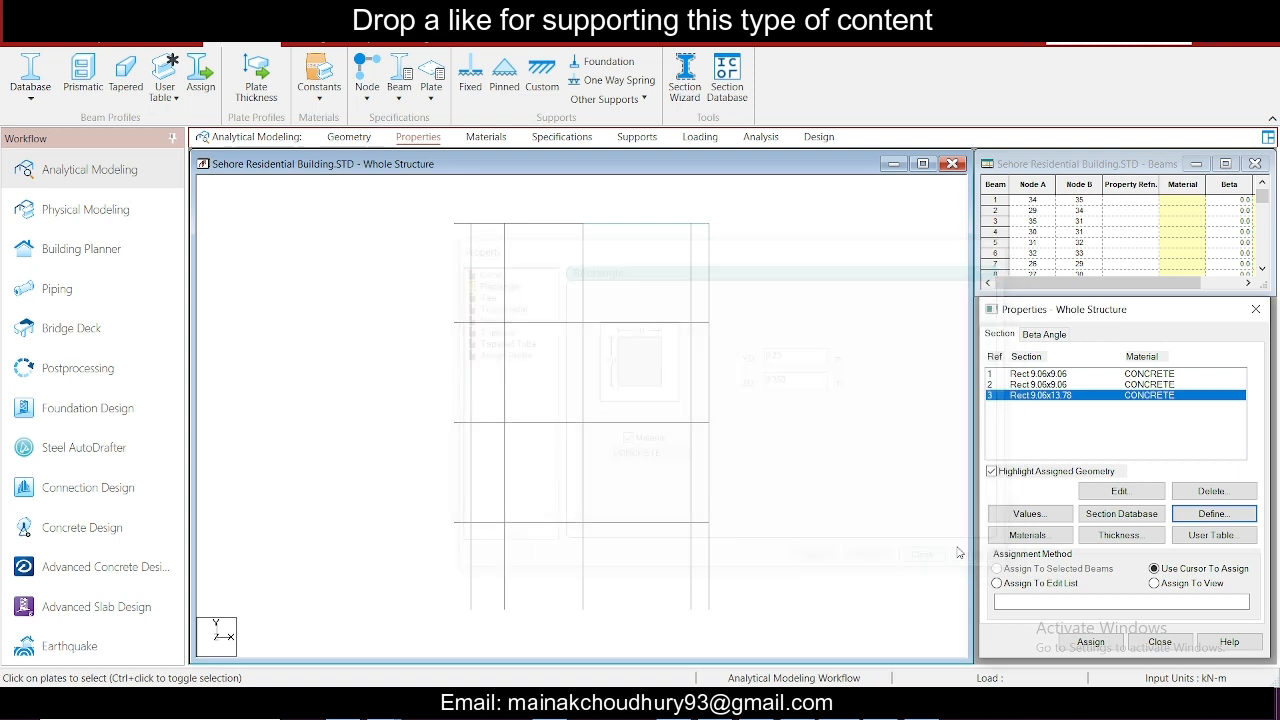
- Edit the second rectangular section in the property list, changing its ZD to 0.30 m
click(1066, 385)
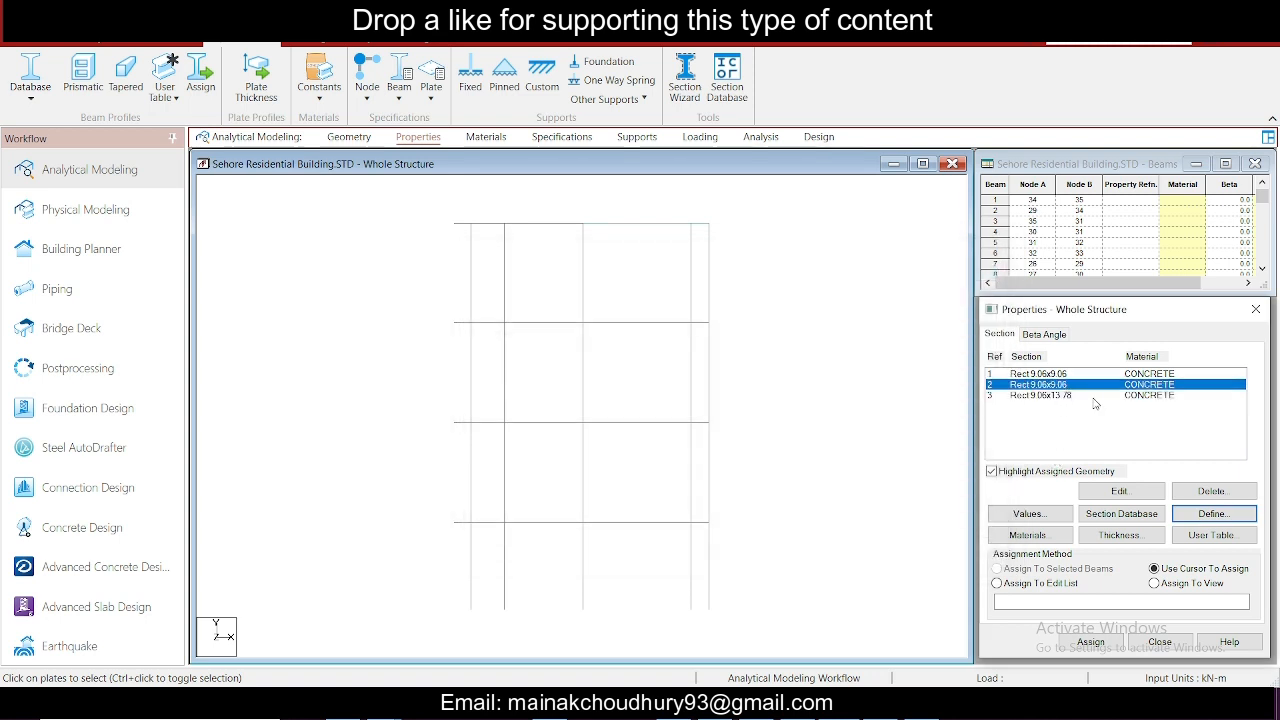
click(1119, 491)
click(820, 396)
key(BackSpace)
key(BackSpace)
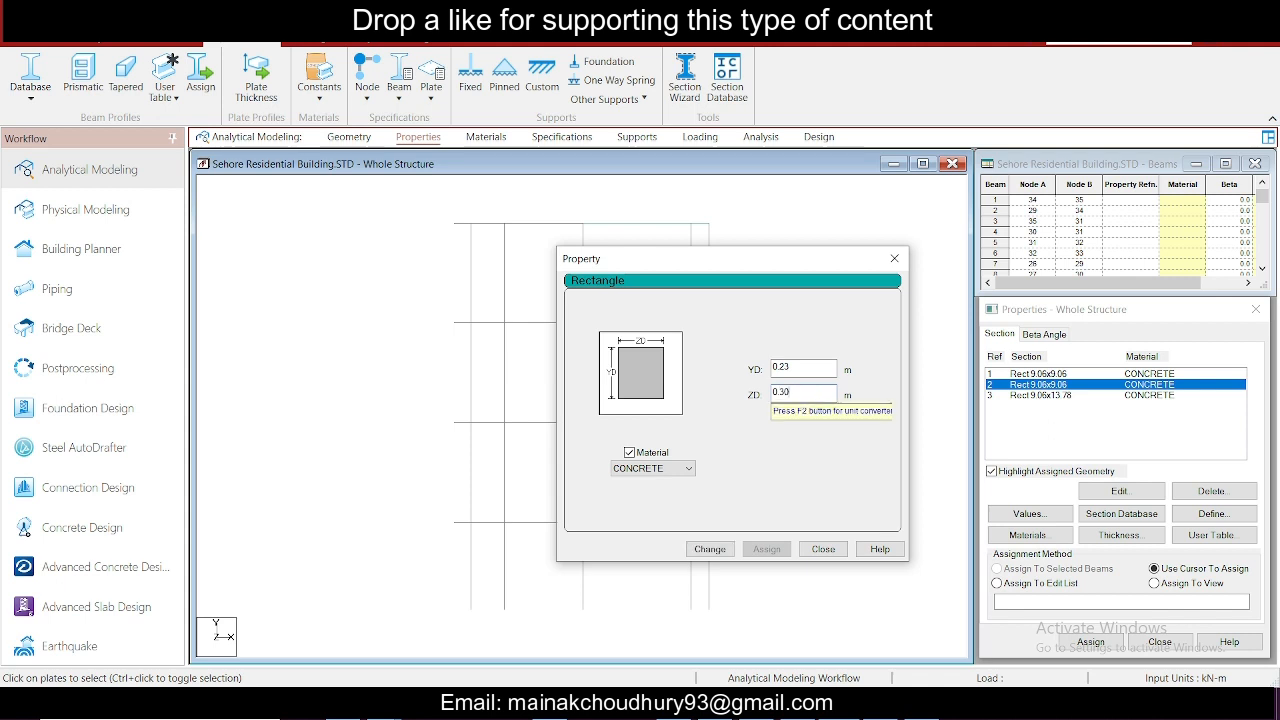
click(727, 554)
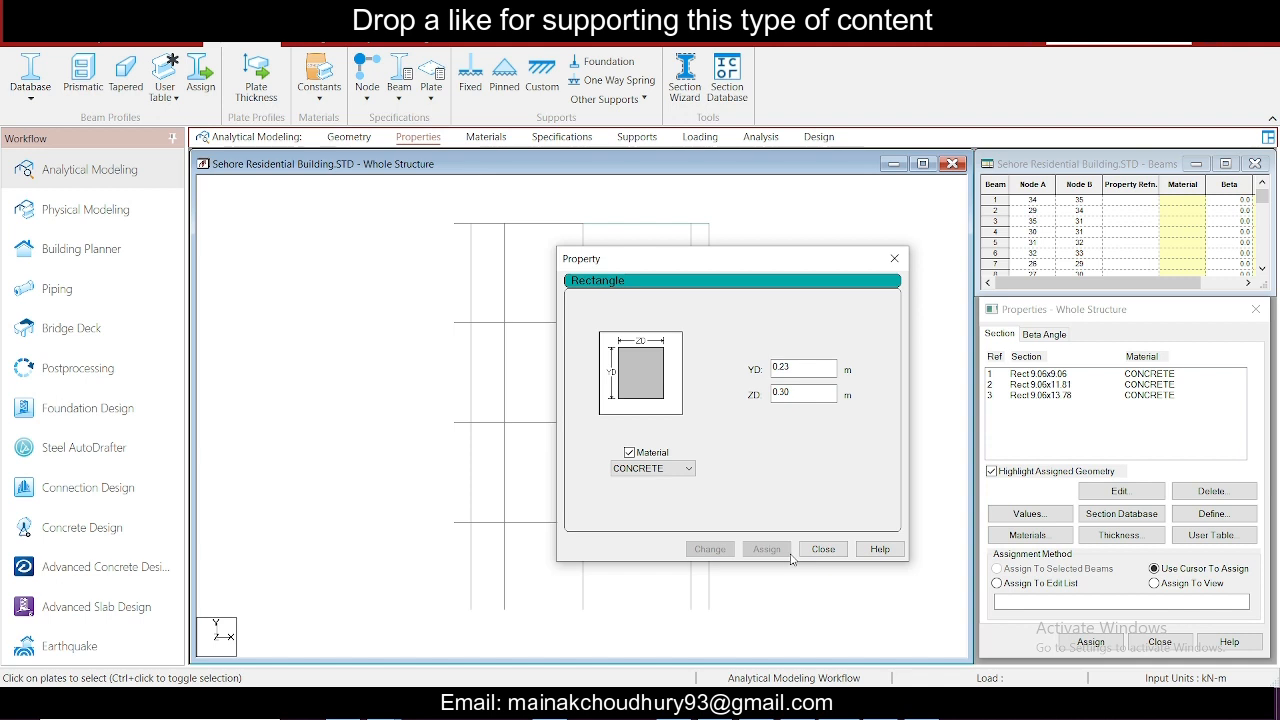
- Change the second section to YD 0.3 m and ZD 0.23 m, then close its property definition
double_click(818, 395)
text(0)
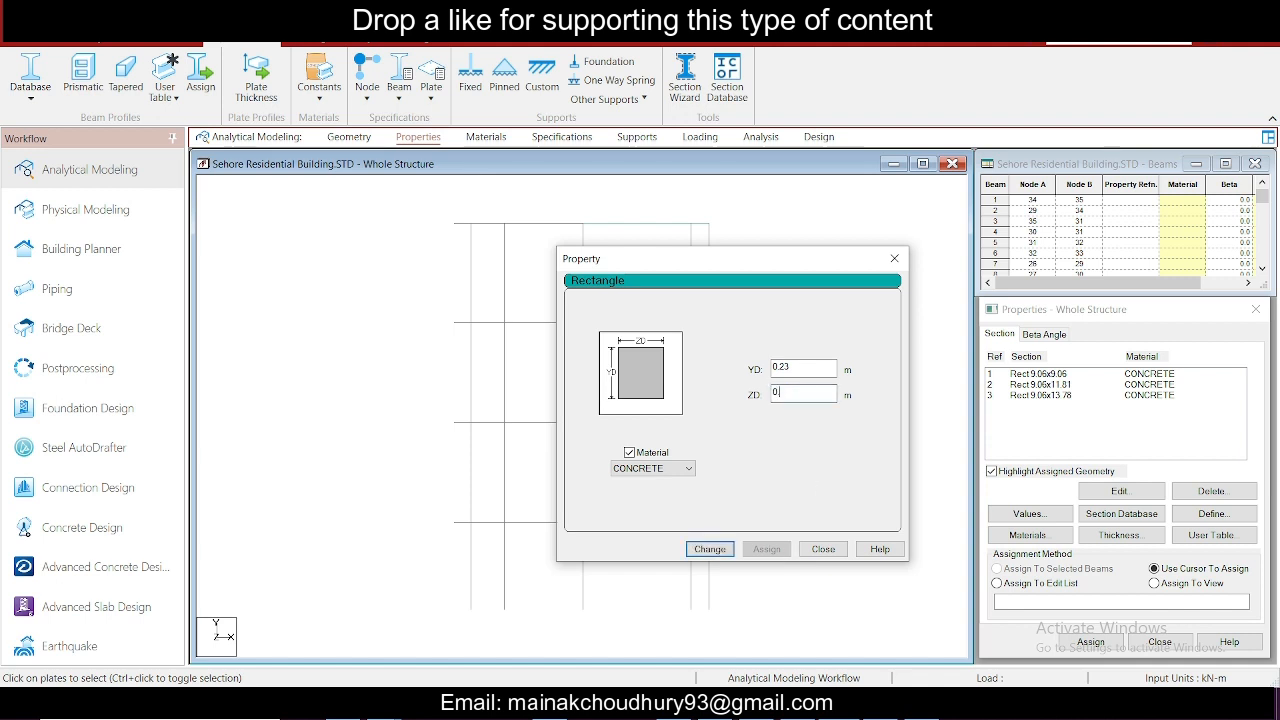
double_click(790, 367)
text(0)
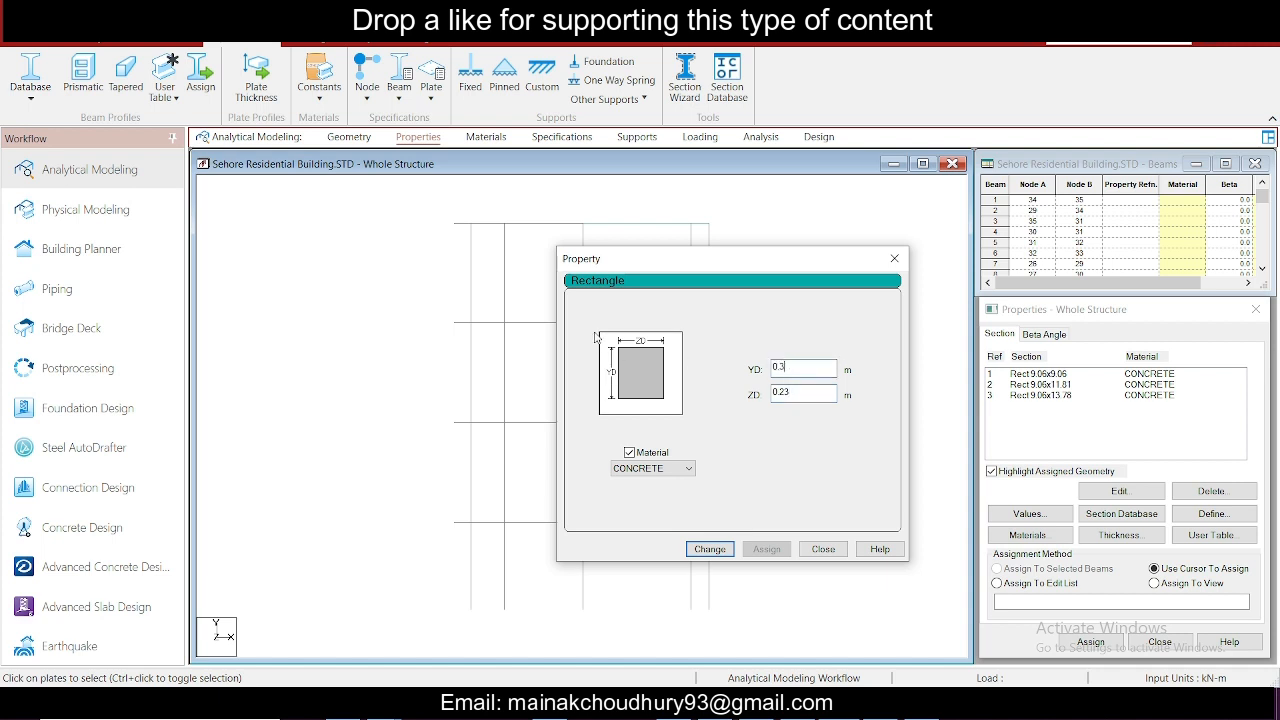
click(709, 549)
click(823, 549)
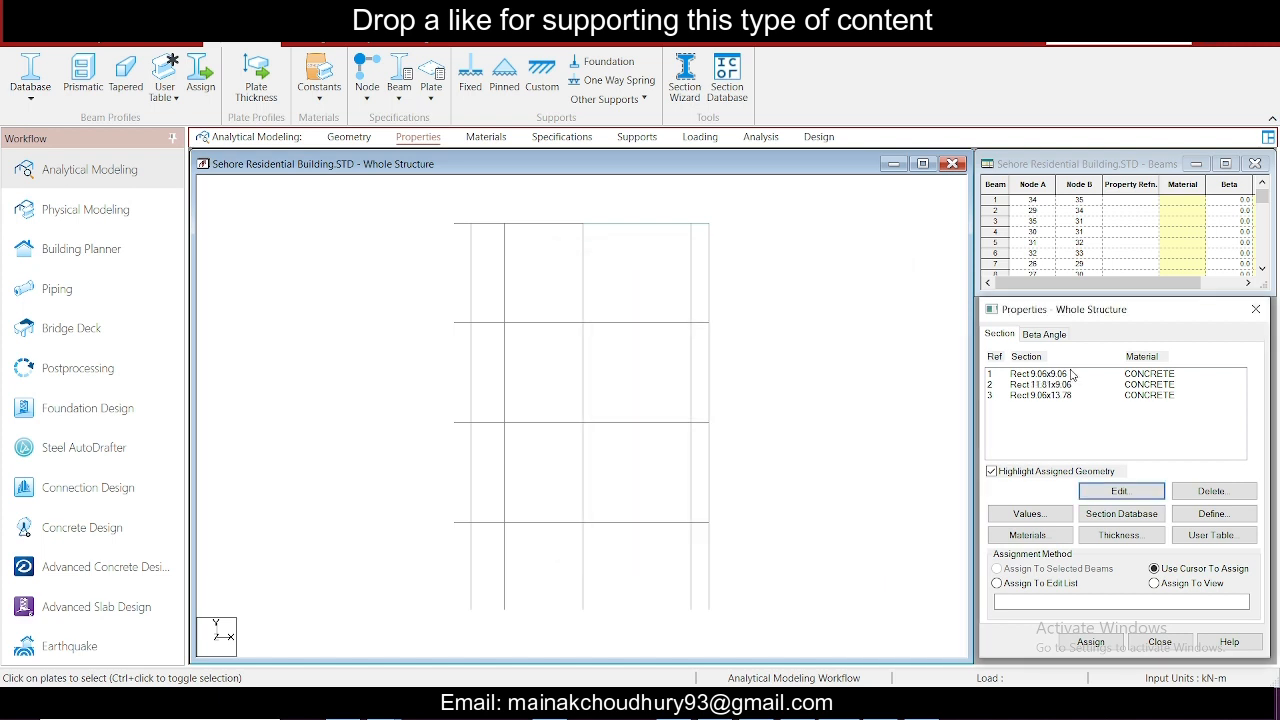
- Edit the third rectangular section to YD 0.35 m and ZD 0.23 m, then close its property definition
click(1067, 397)
click(1100, 492)
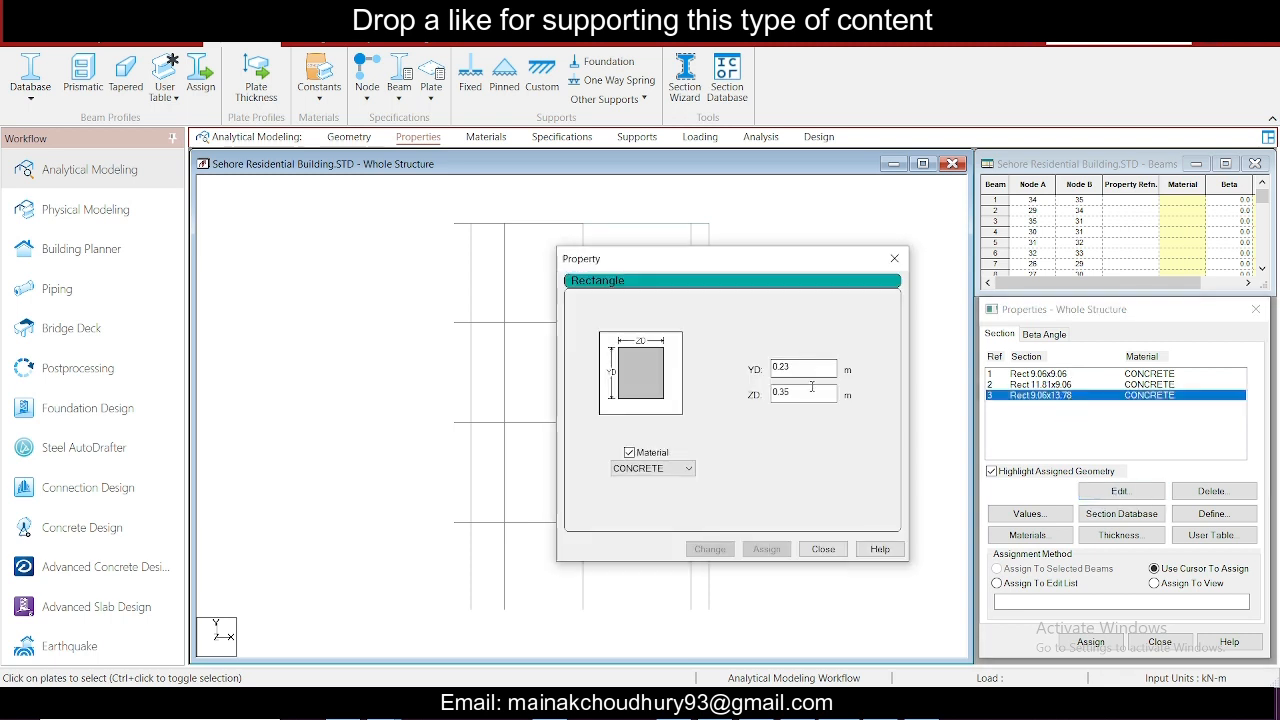
drag(804, 395, 696, 391)
drag(809, 370, 710, 362)
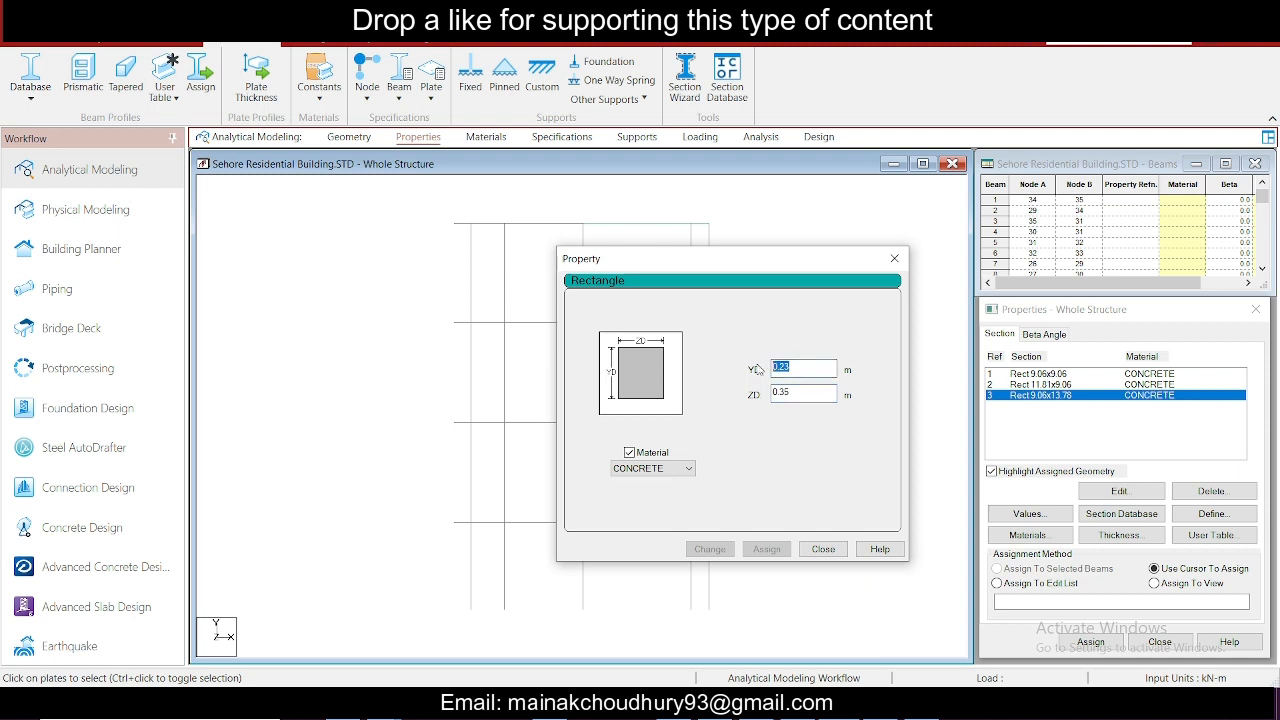
click(805, 391)
drag(804, 367, 656, 350)
text(0)
key(Tab)
text(0.23)
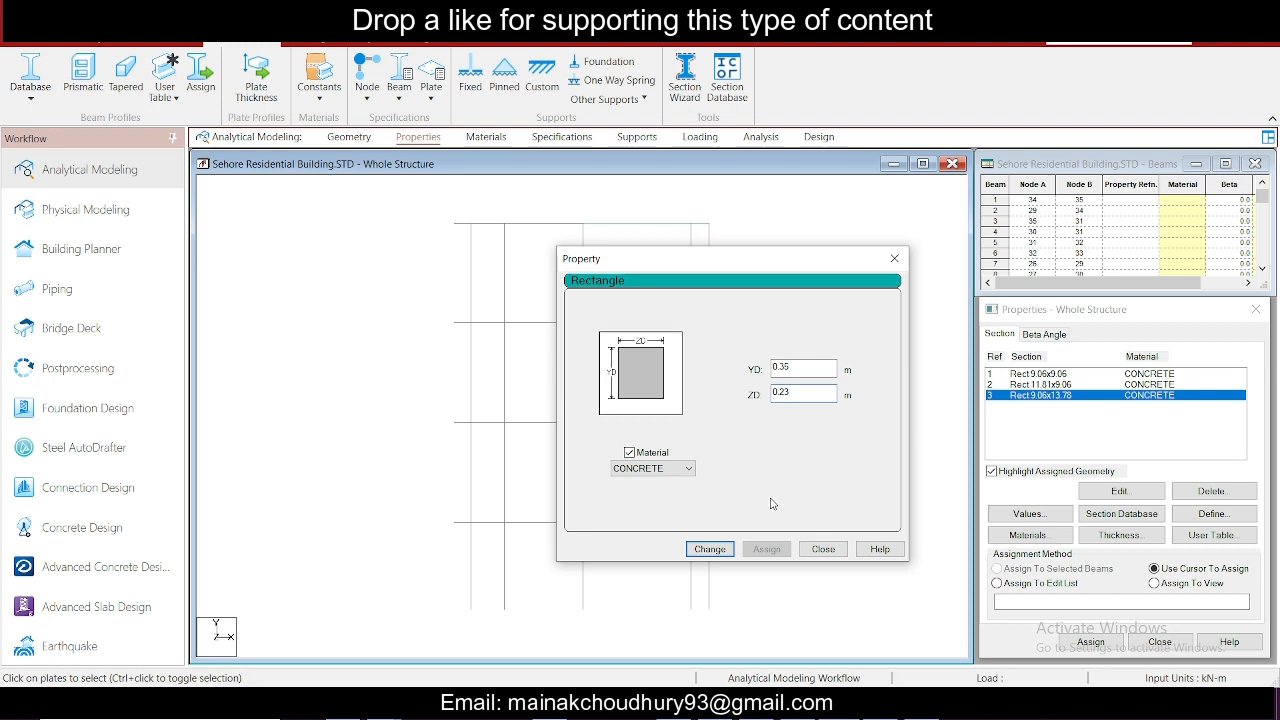
click(710, 549)
click(823, 549)
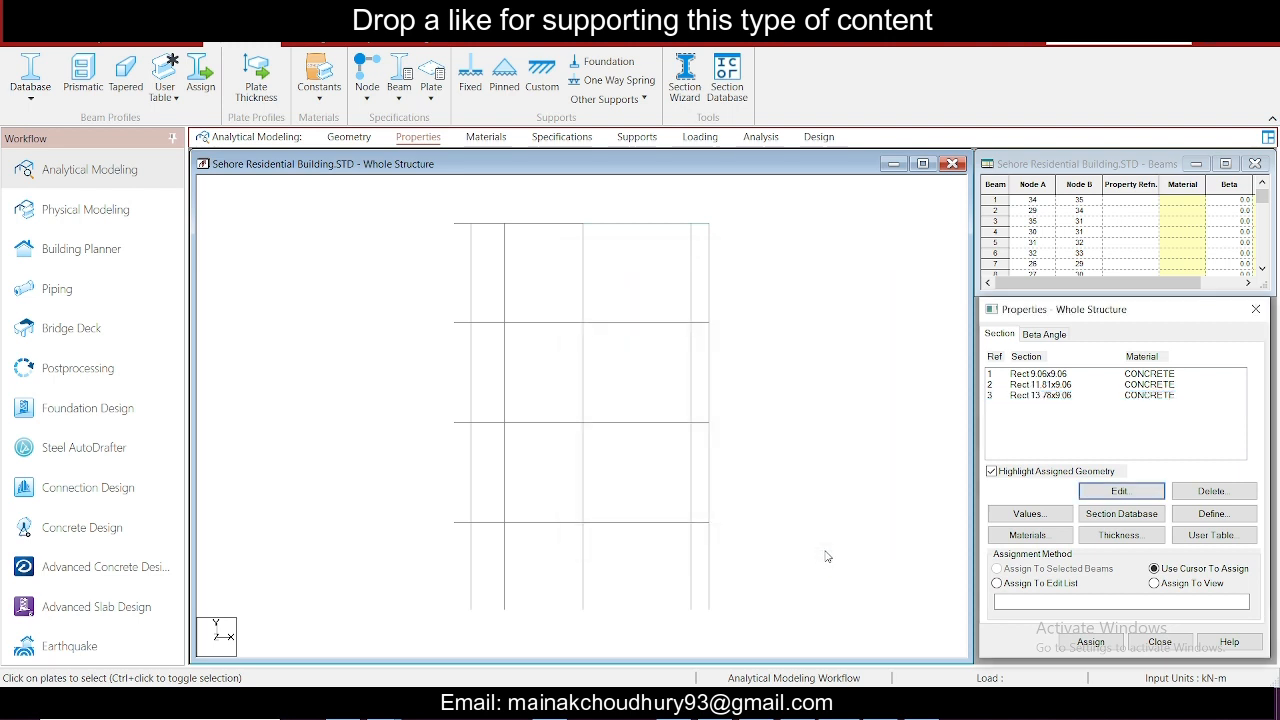
- Assign the first section, Rect 9.06x9.06, to all vertical column members by selecting the beams parallel to Y
click(1038, 377)
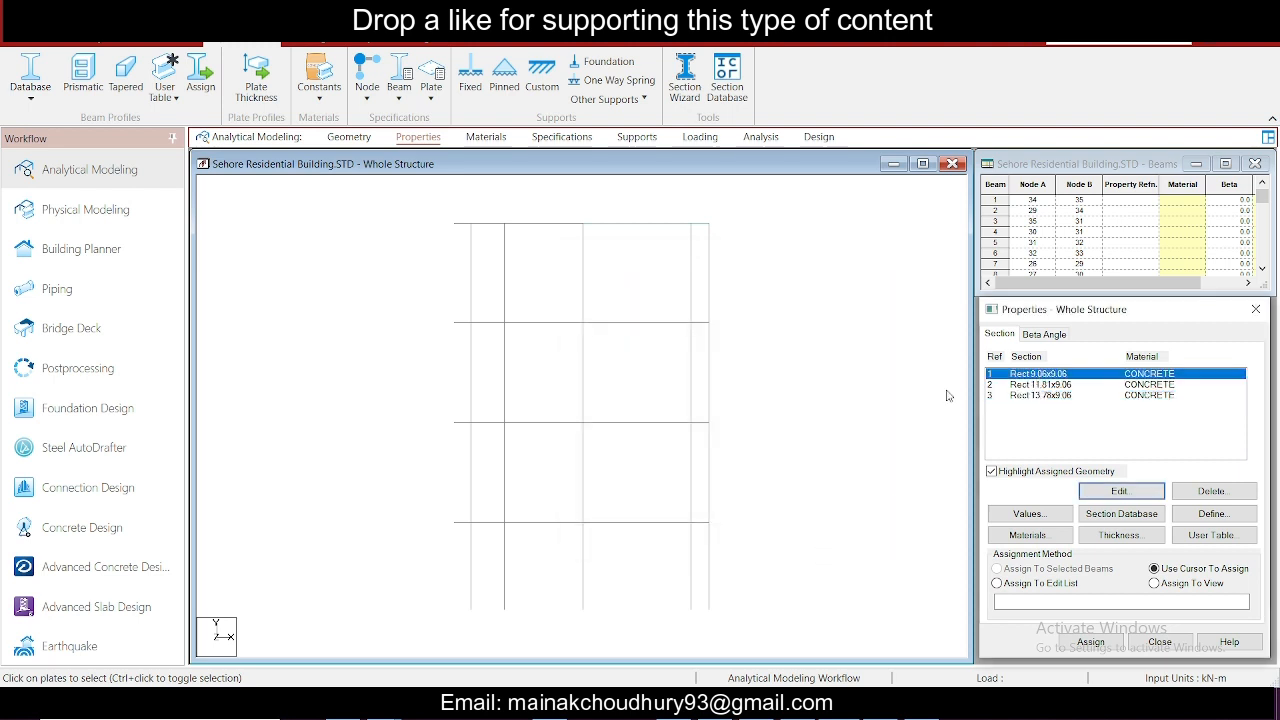
click(118, 44)
click(325, 61)
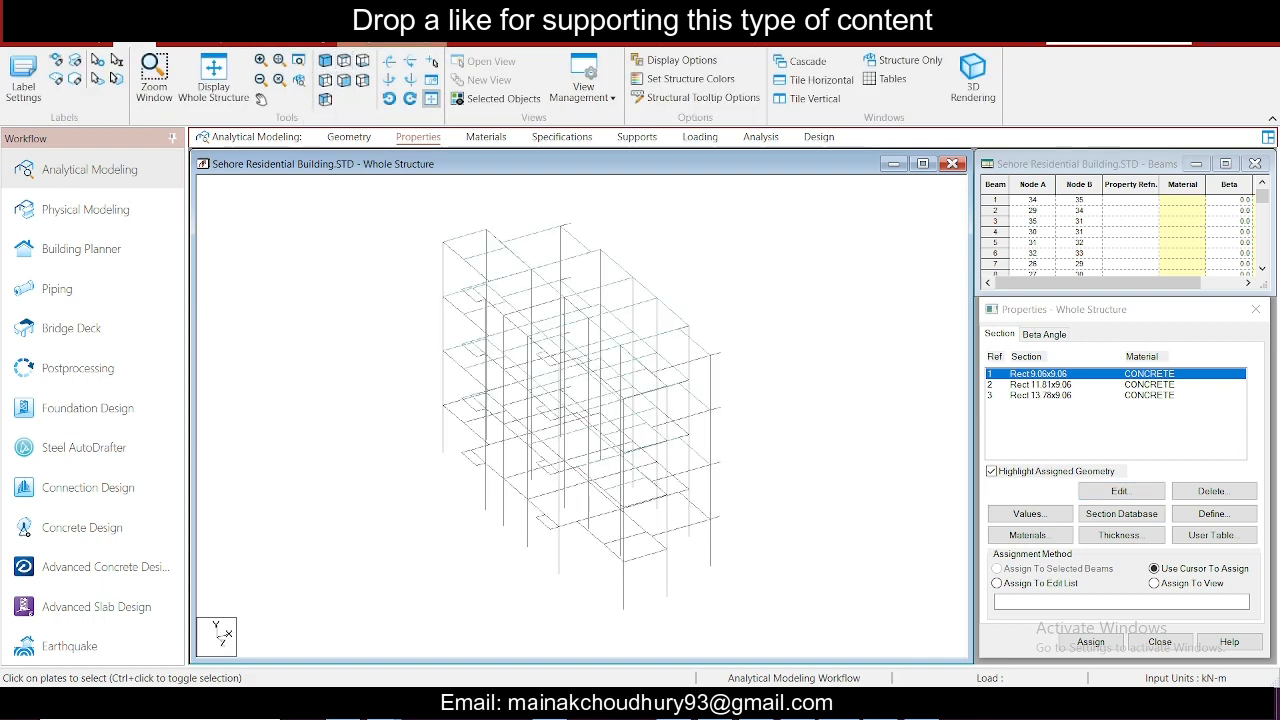
click(180, 44)
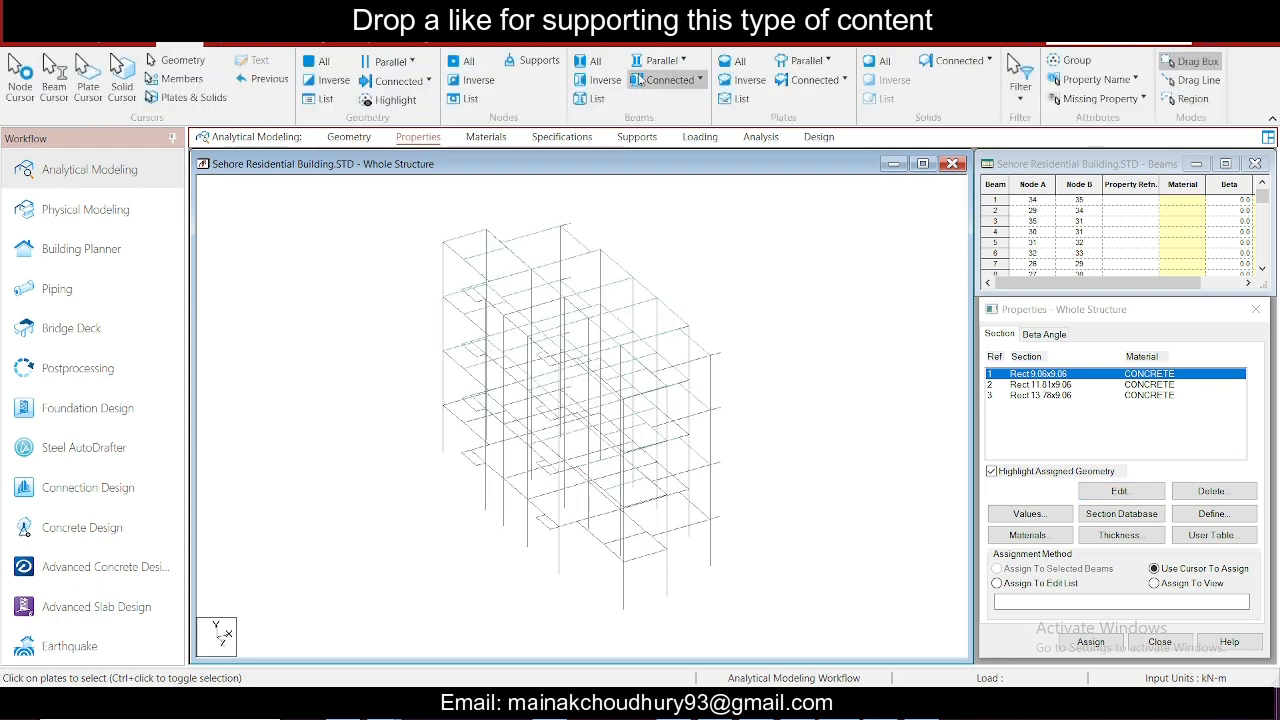
click(662, 61)
click(676, 108)
click(1090, 641)
click(1154, 530)
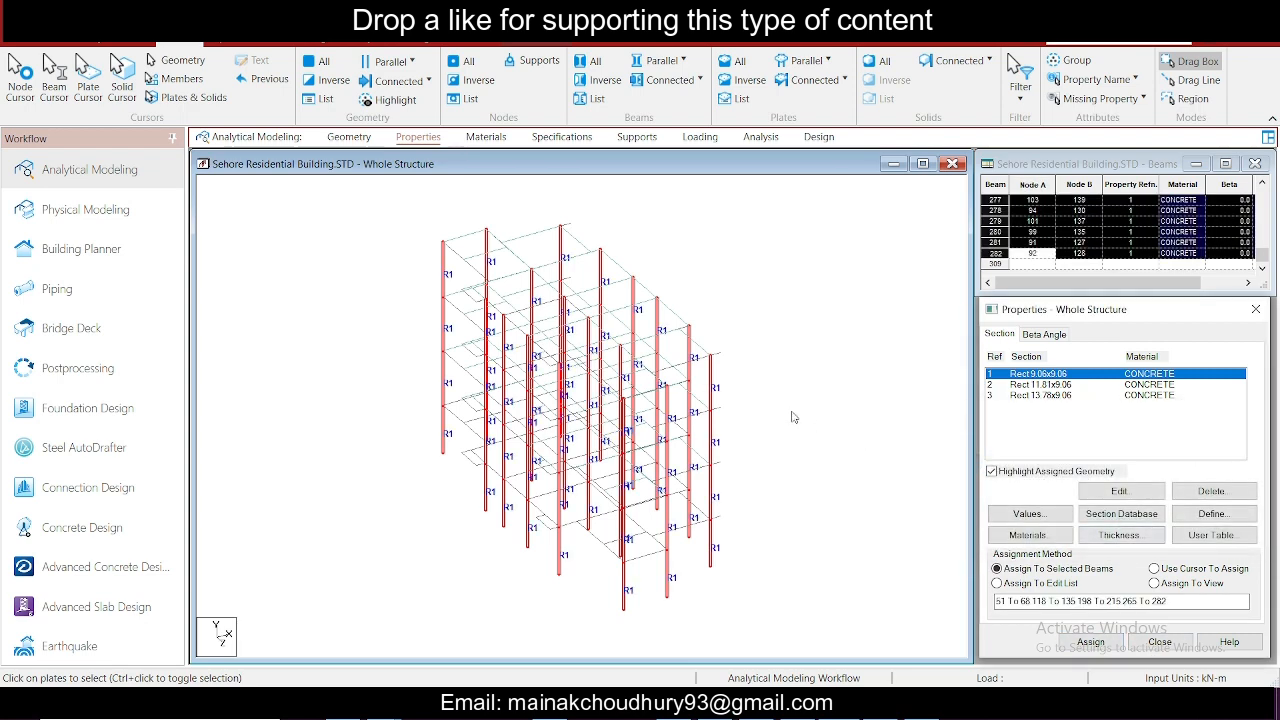
click(793, 417)
- Assign the second section, Rect 11.81x9.06, to all horizontal beams of the lowest level in the elevation view
click(1040, 384)
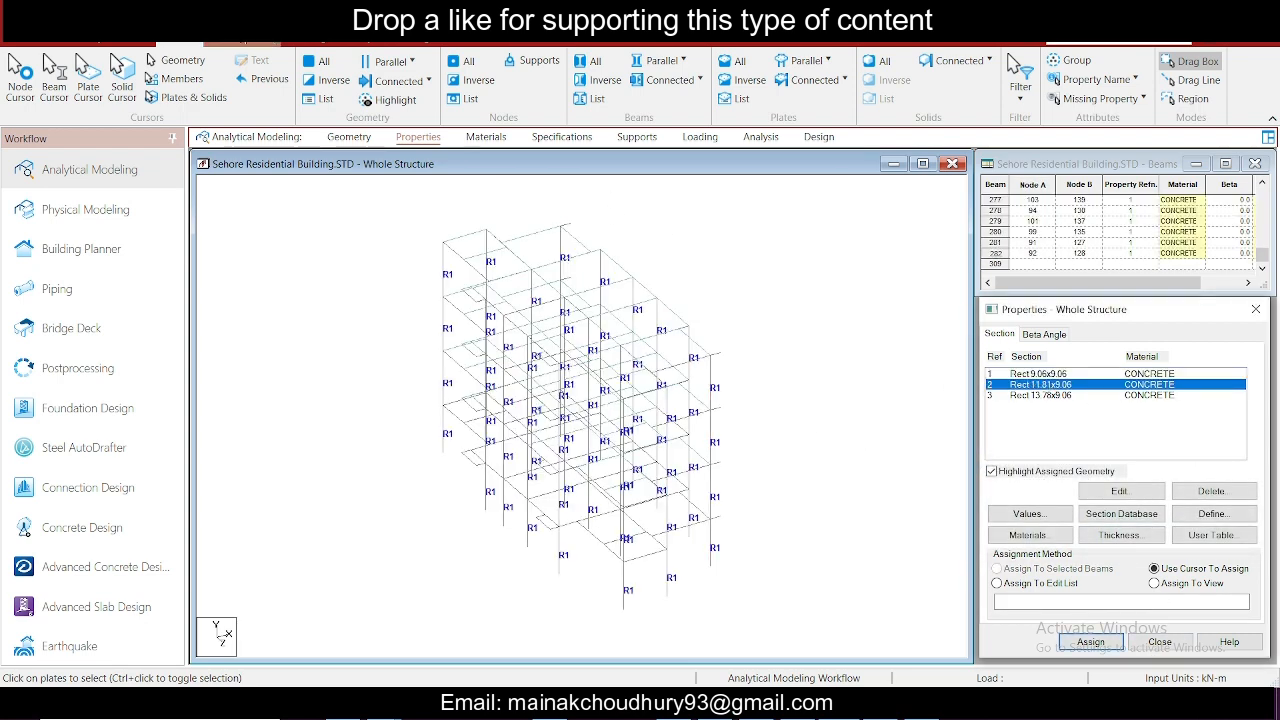
click(134, 39)
click(344, 80)
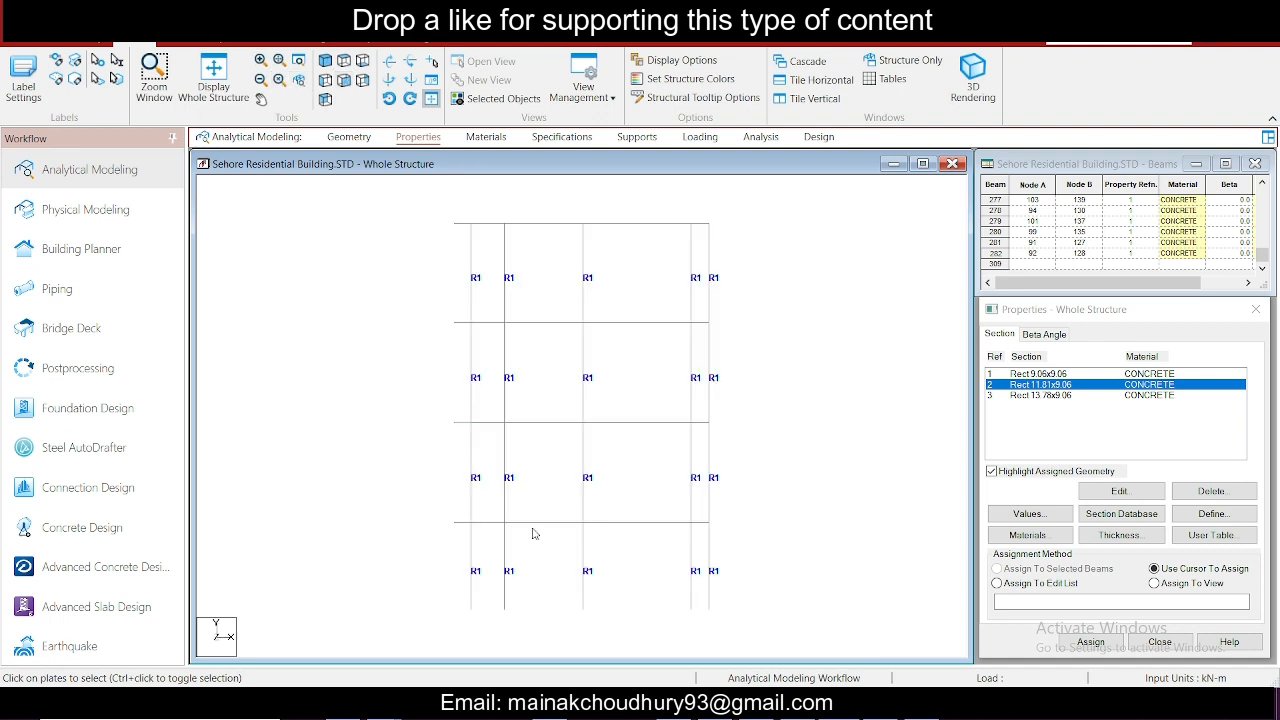
drag(409, 503, 791, 531)
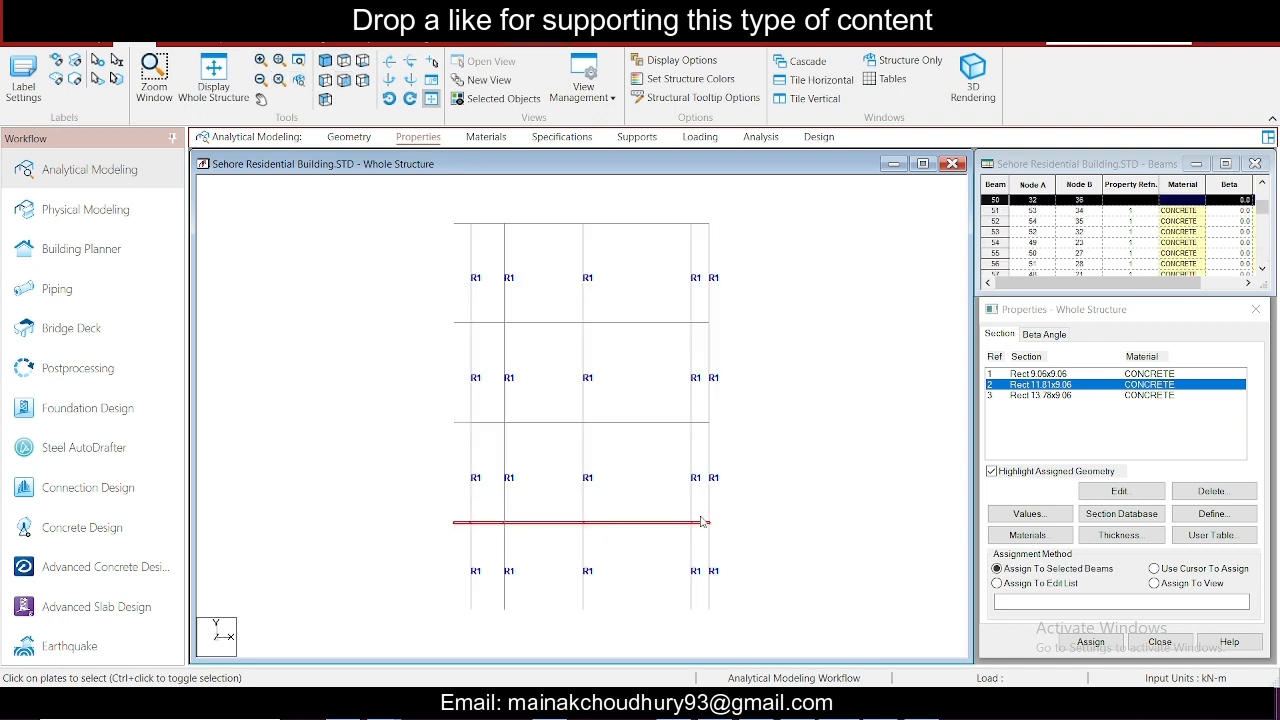
right_click(695, 522)
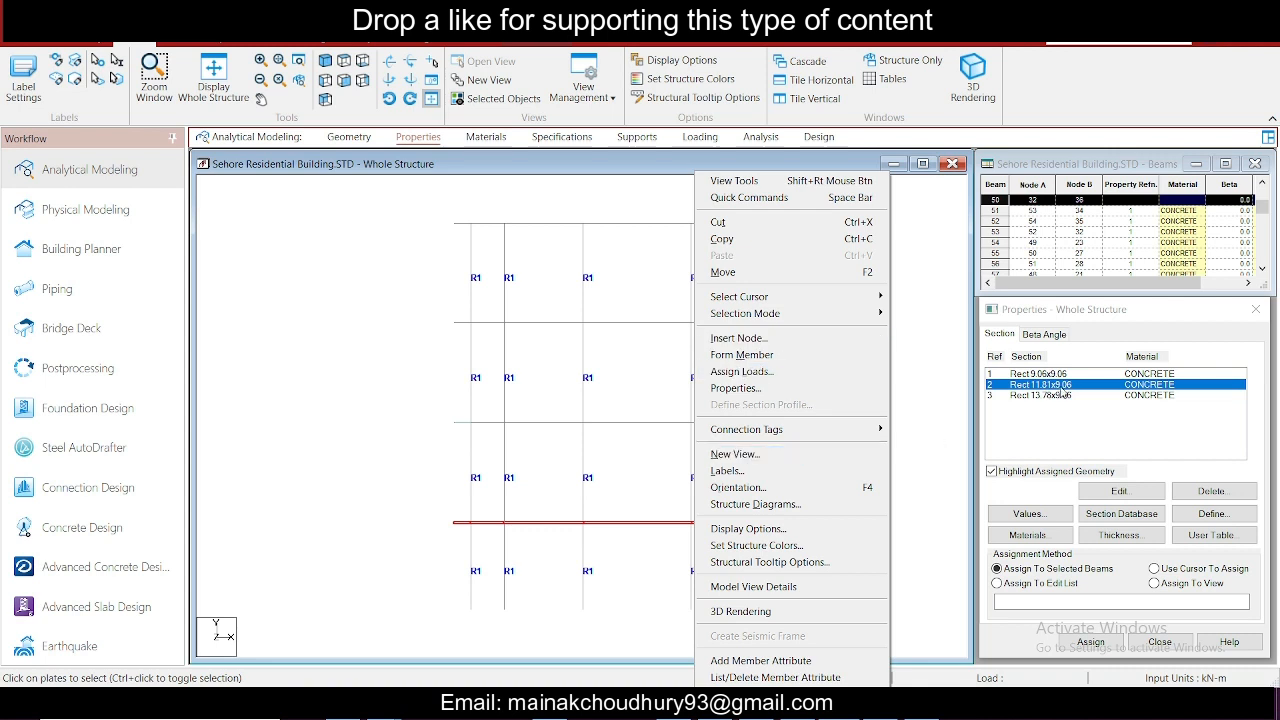
click(1064, 386)
drag(400, 513, 759, 533)
click(1090, 642)
click(1148, 529)
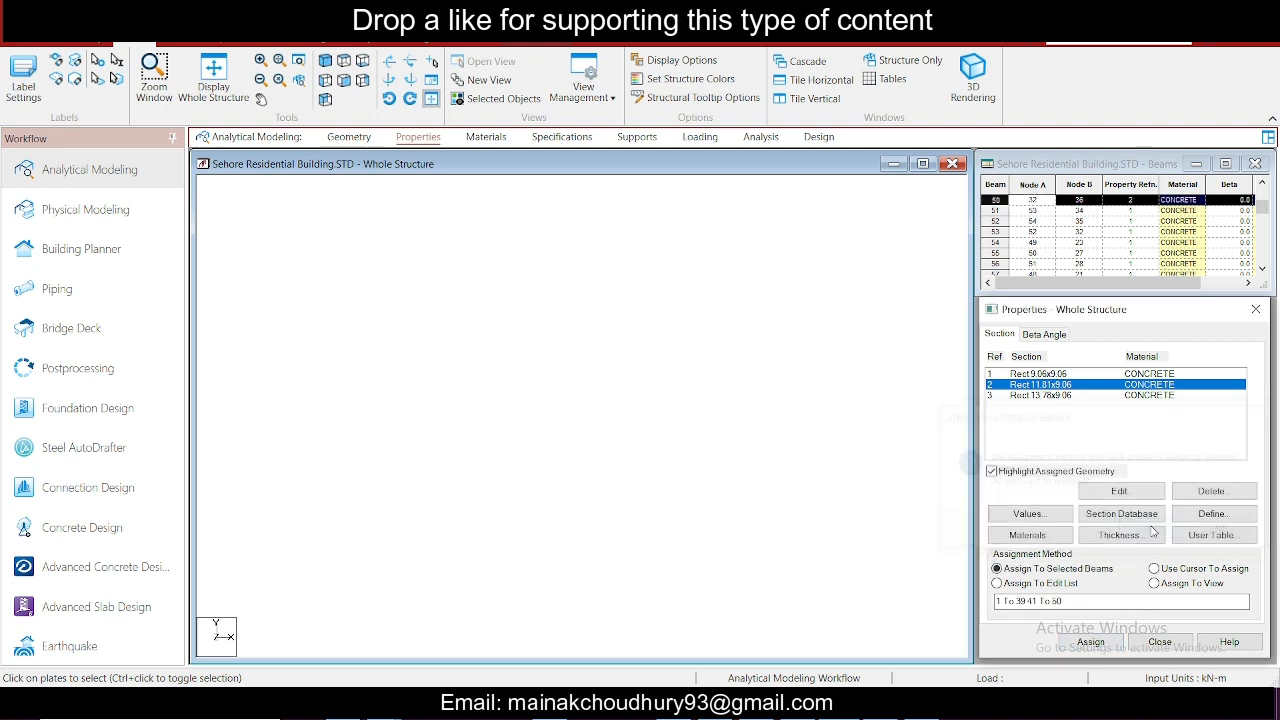
- Assign the third section, Rect 13.78x9.06, to all horizontal beams of the three upper levels and return to cursor assignment
click(1088, 396)
drag(793, 454, 799, 455)
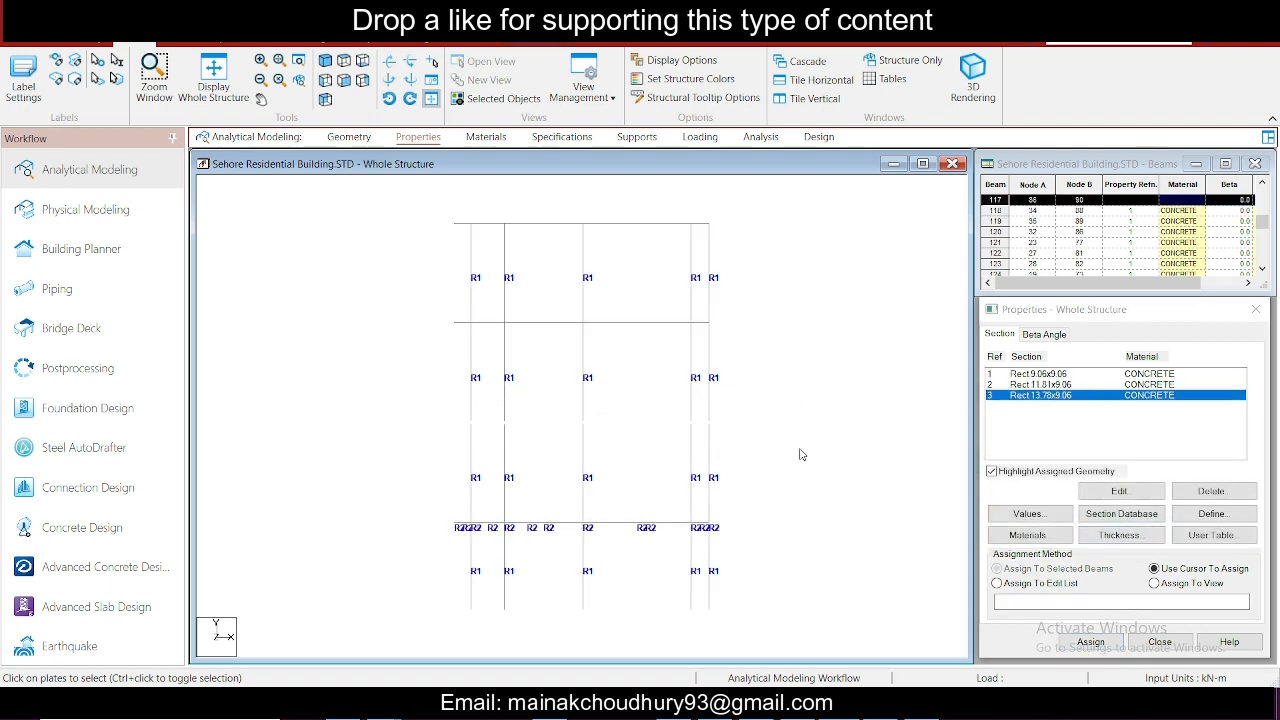
ctrl+drag(390, 287, 837, 355)
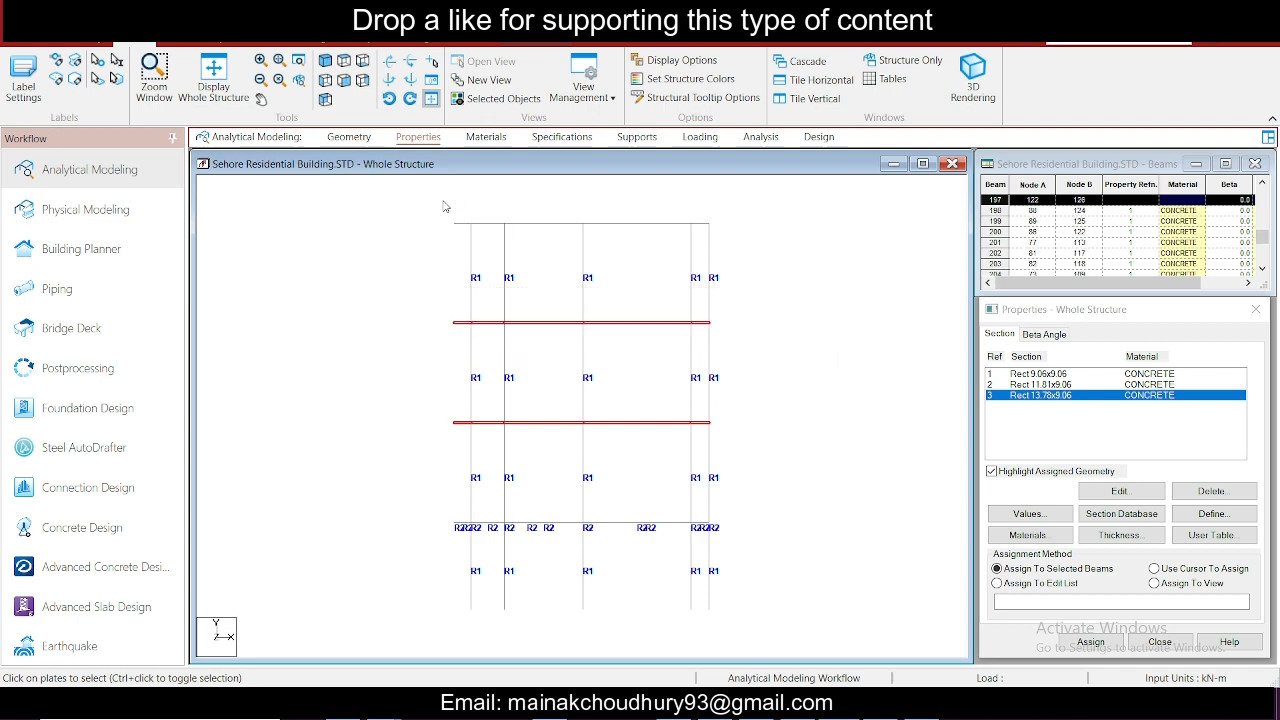
ctrl+drag(781, 244, 428, 228)
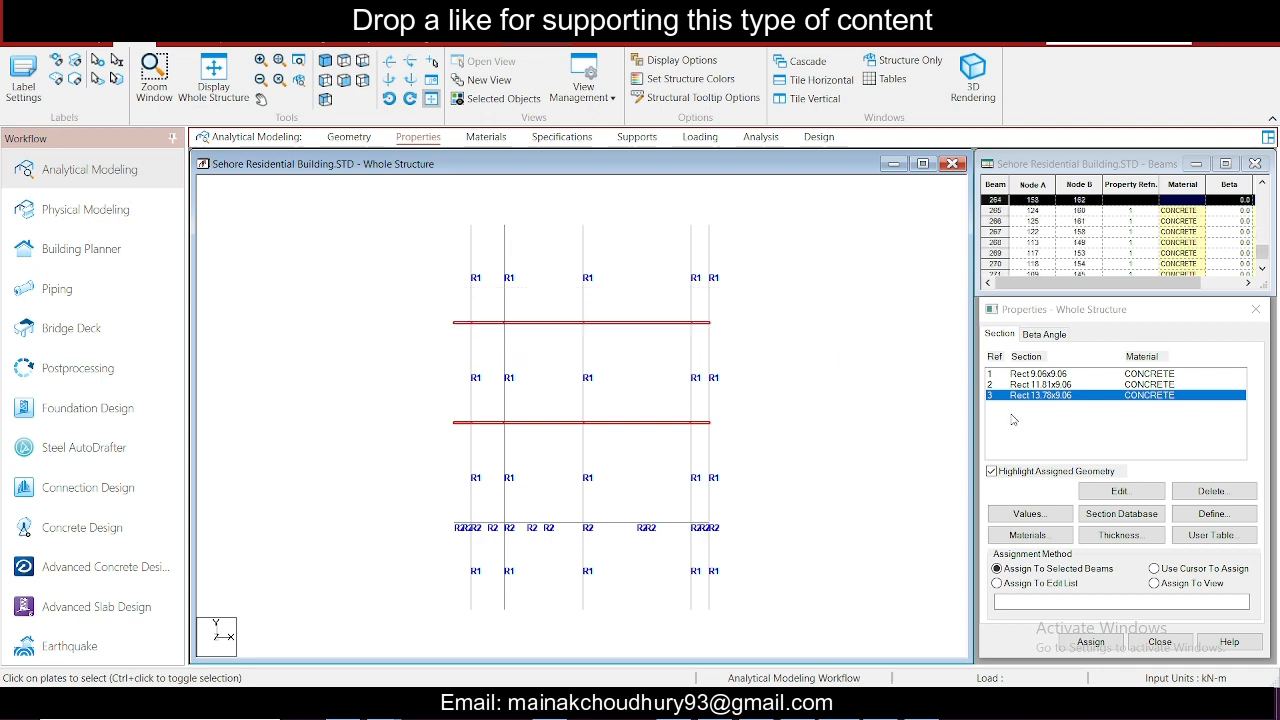
click(1091, 642)
click(1146, 530)
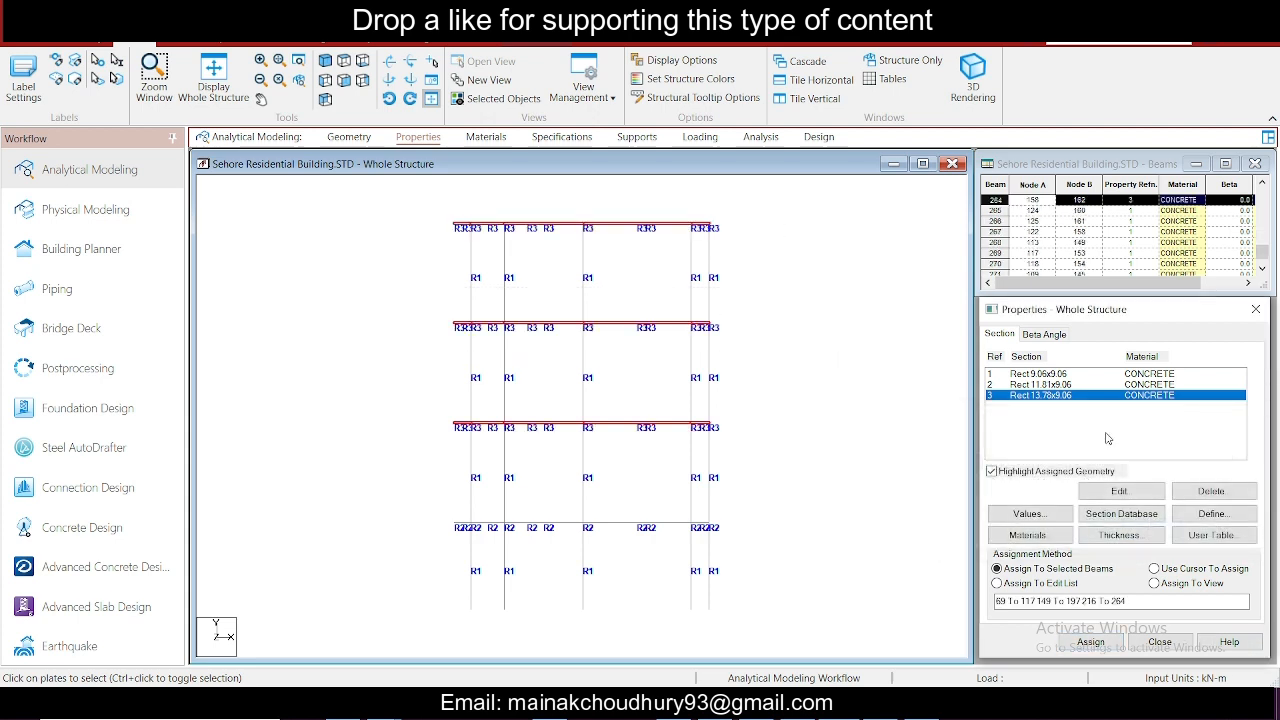
click(1154, 568)
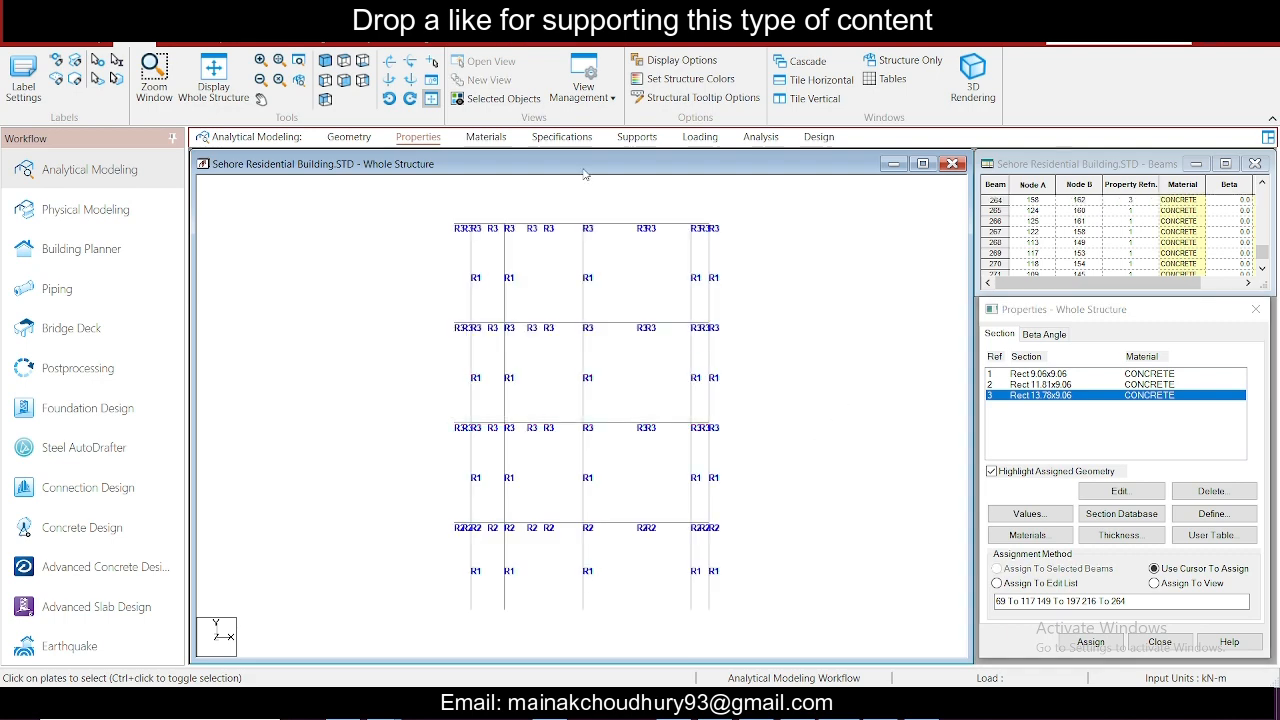
- Go through the material and specification settings to the supports and create a fixed support
click(486, 136)
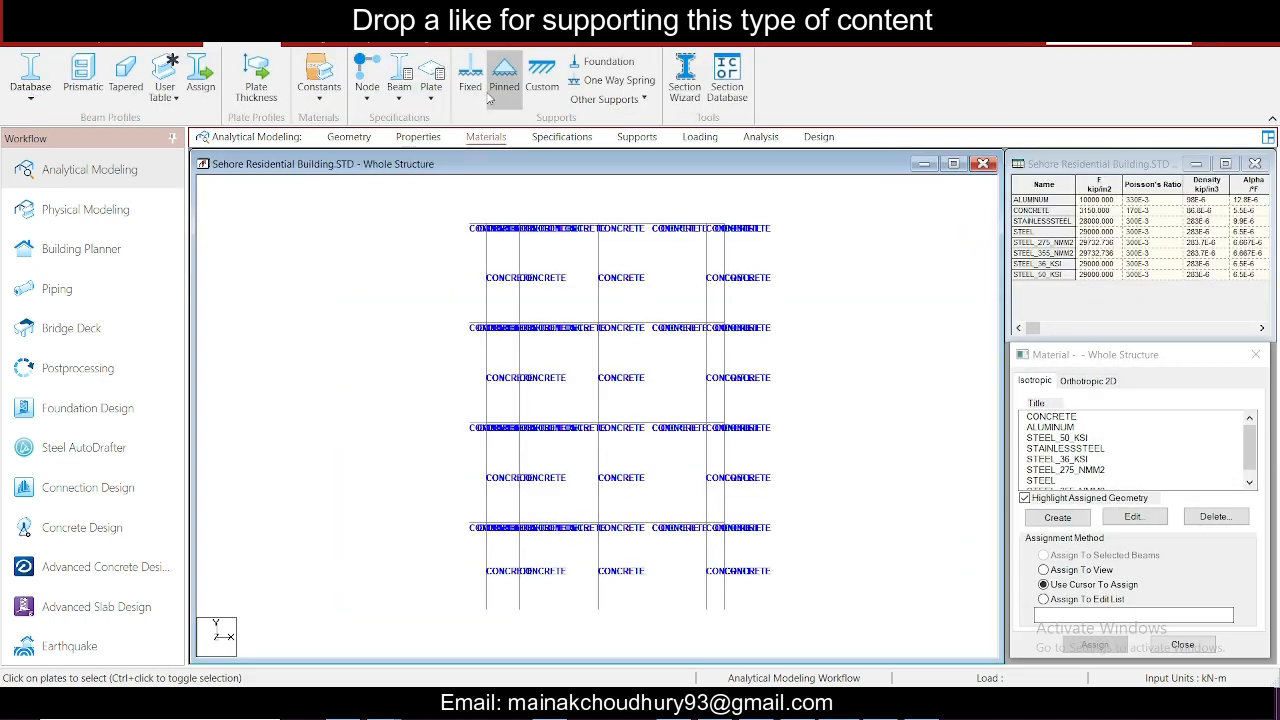
click(584, 138)
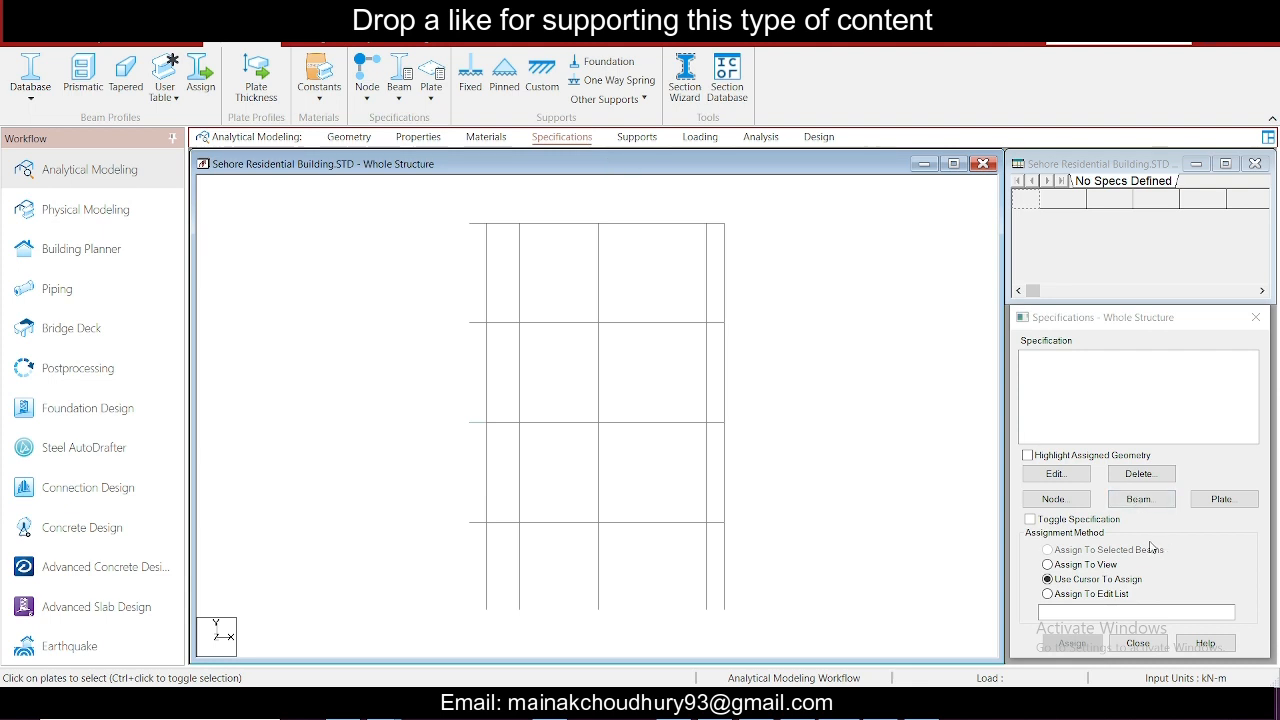
click(637, 137)
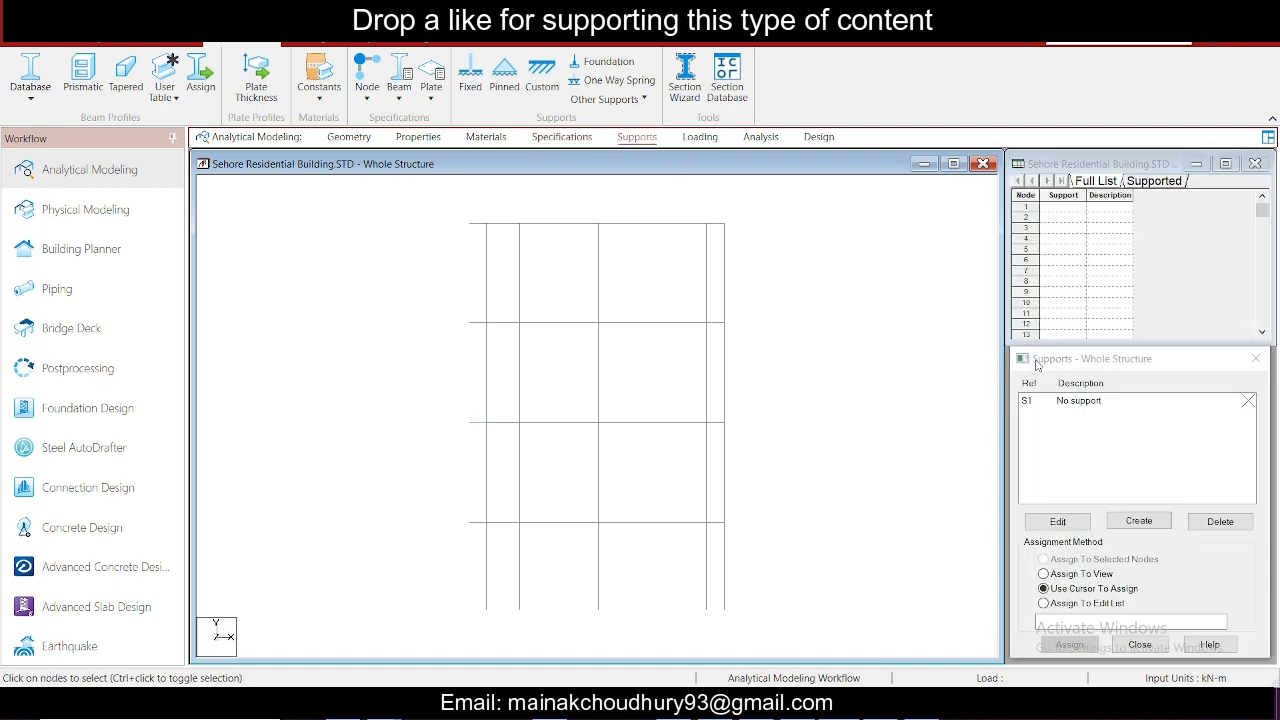
click(1139, 521)
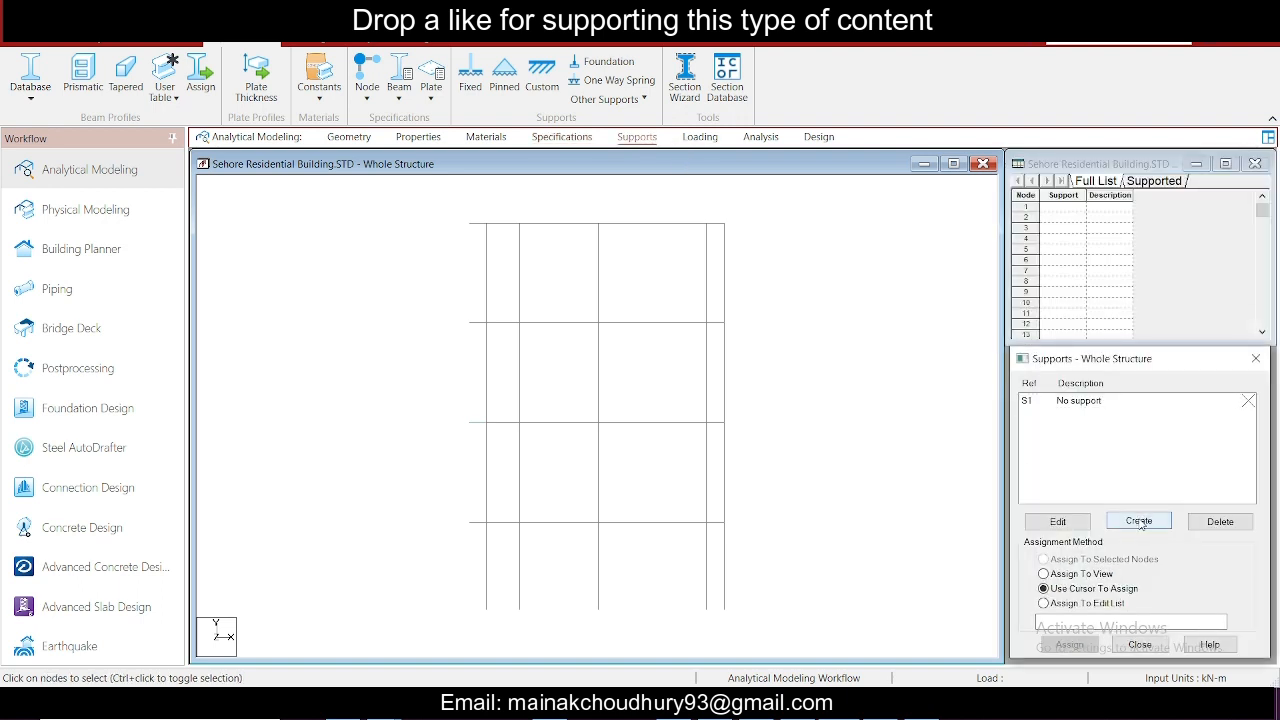
click(1046, 673)
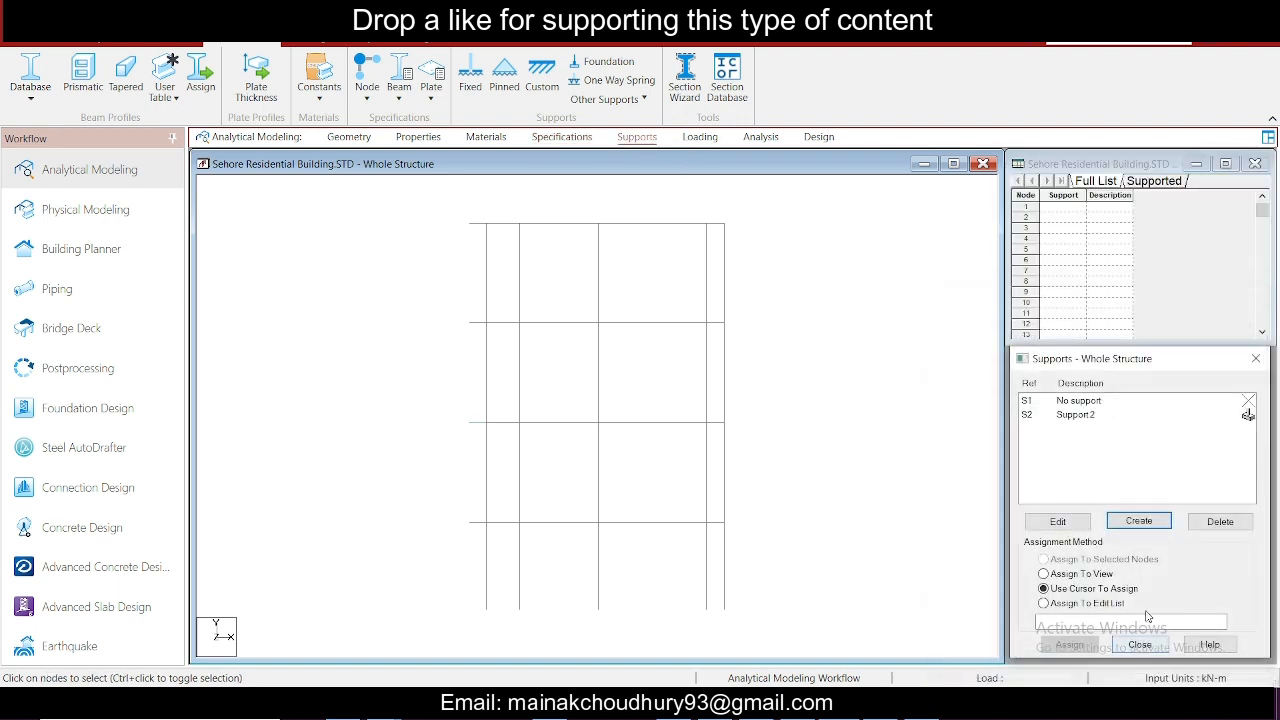
- Assign the new fixed support to all column base nodes
drag(450, 583, 730, 630)
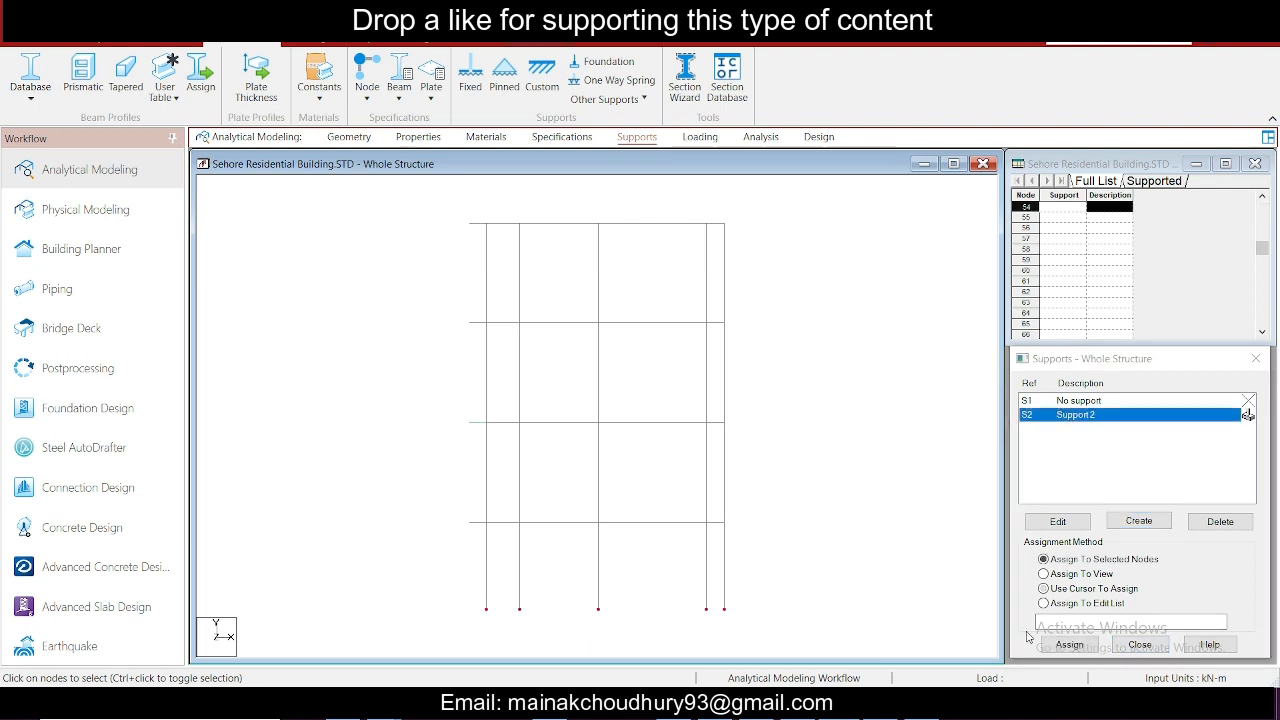
click(1085, 648)
click(1153, 559)
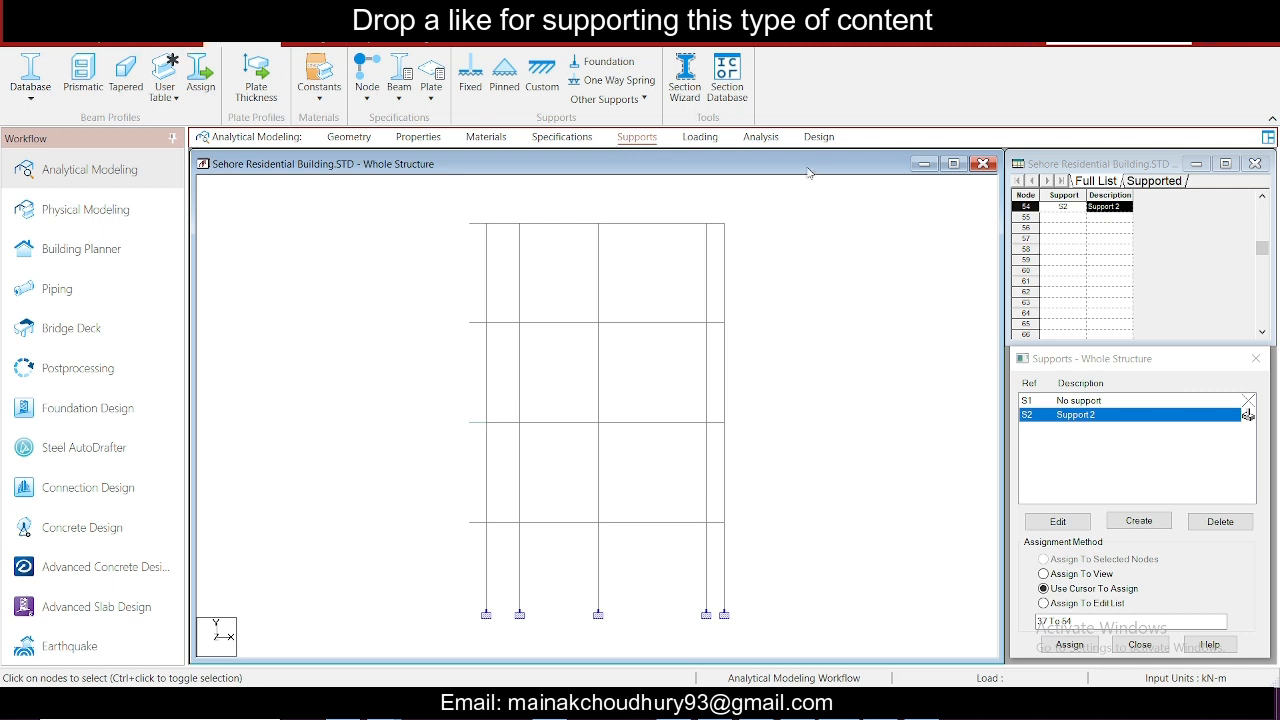
- Open the load definitions and inspect the whole structure in a rotated 3D rendering
click(683, 138)
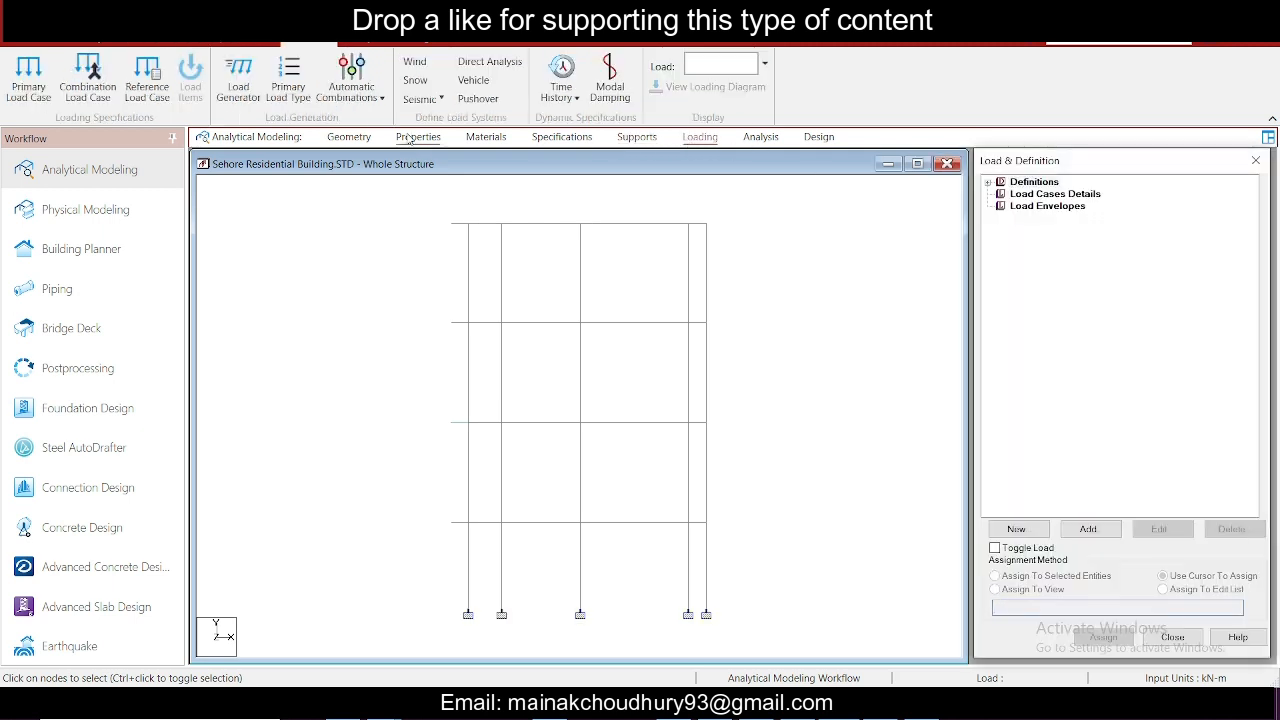
click(1034, 185)
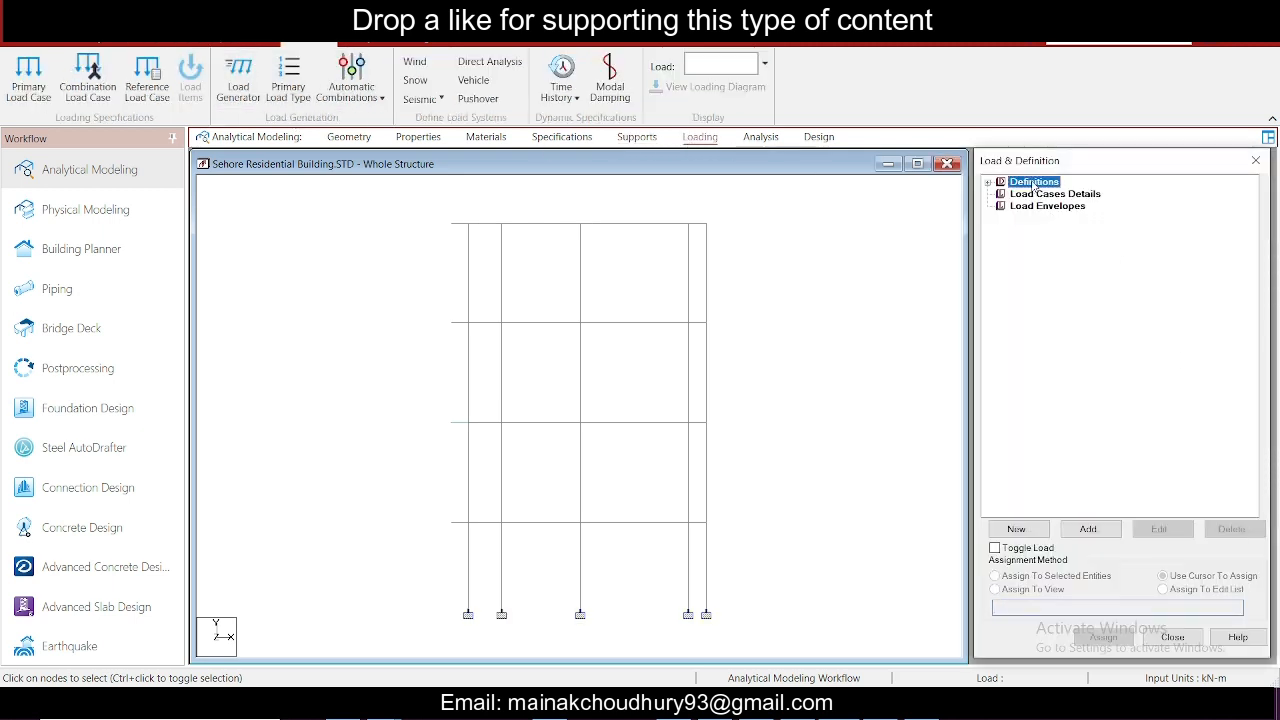
click(134, 42)
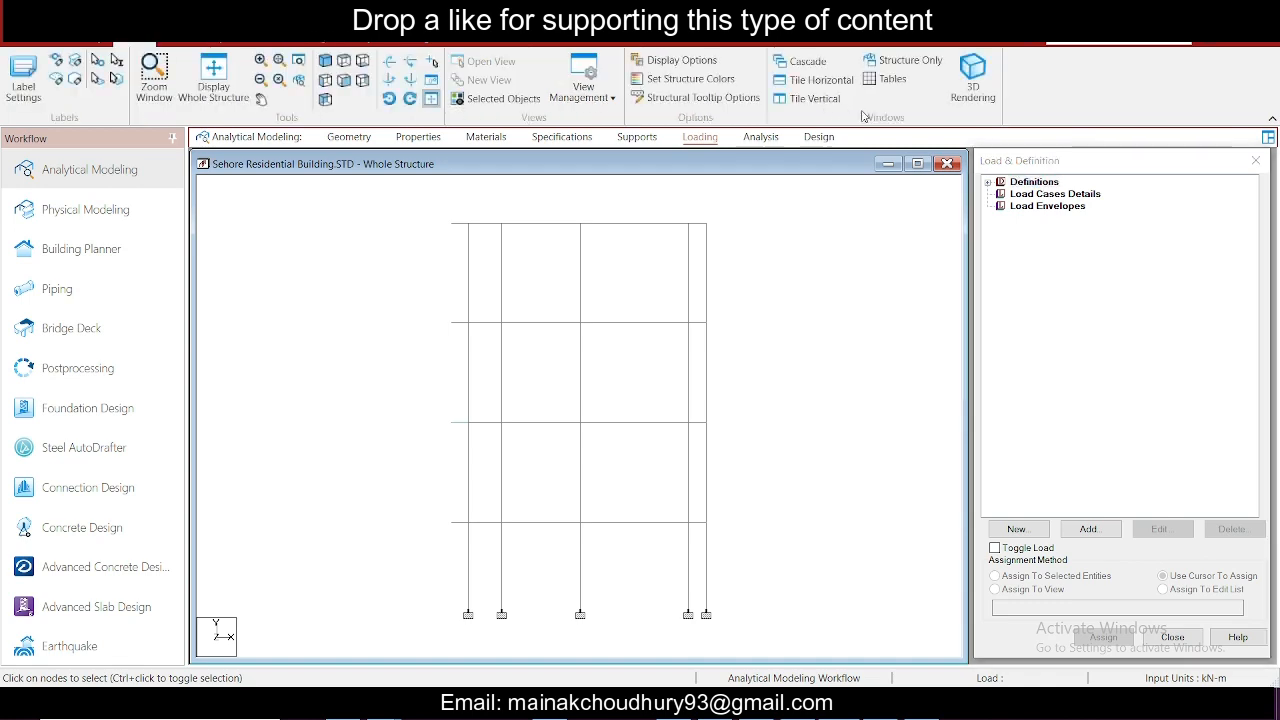
click(972, 75)
drag(689, 373, 801, 375)
double_click(898, 187)
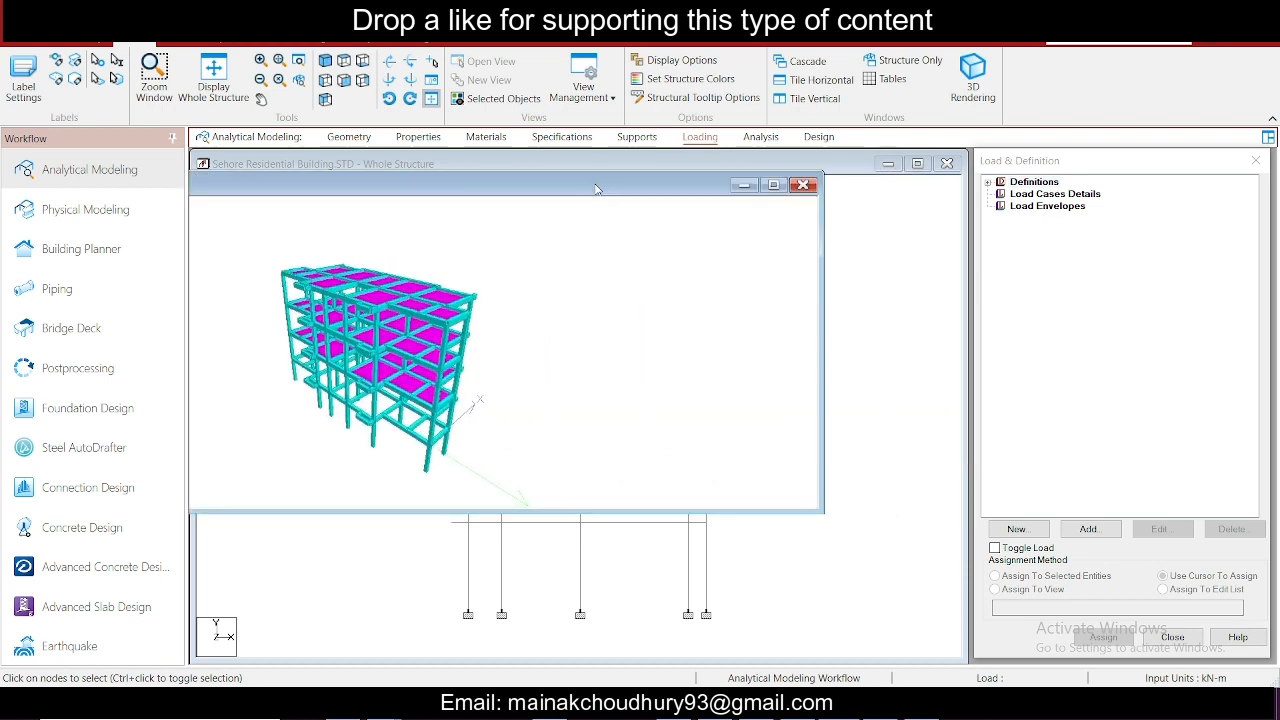
- Add a new seismic definition to the load definitions with the code type set to Indian IS 1893-2016
click(988, 183)
click(1057, 255)
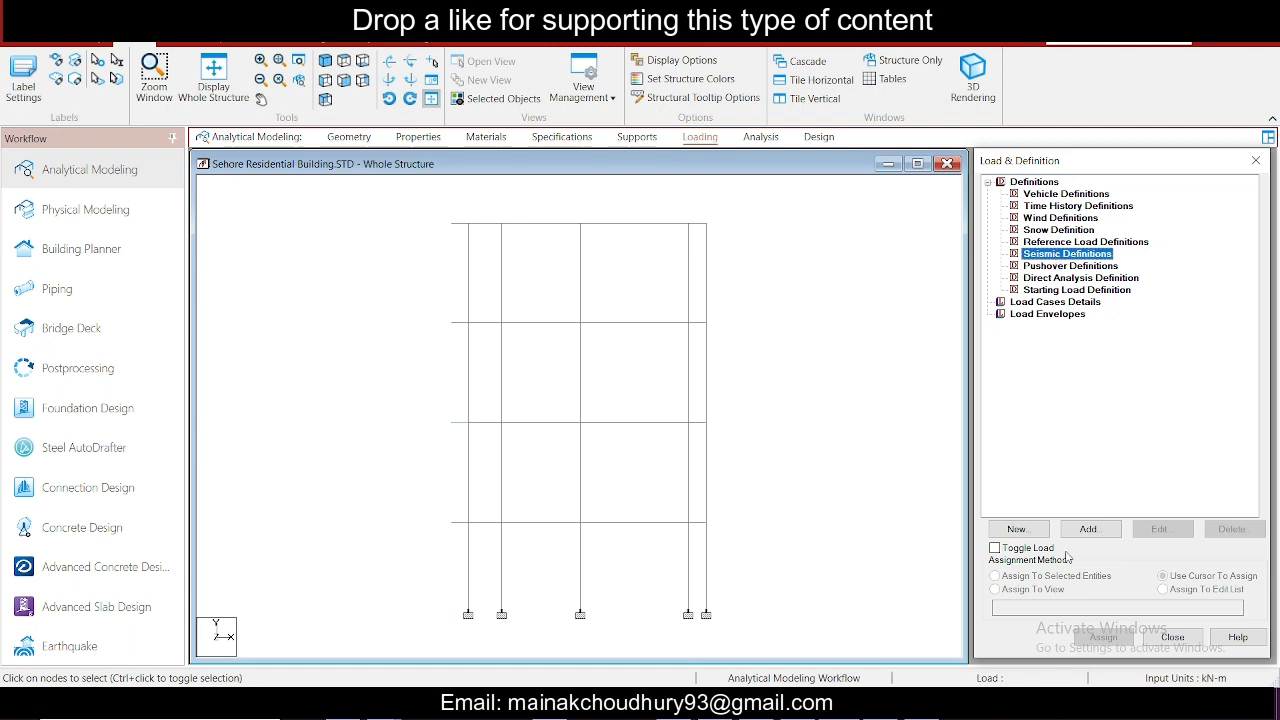
click(1087, 530)
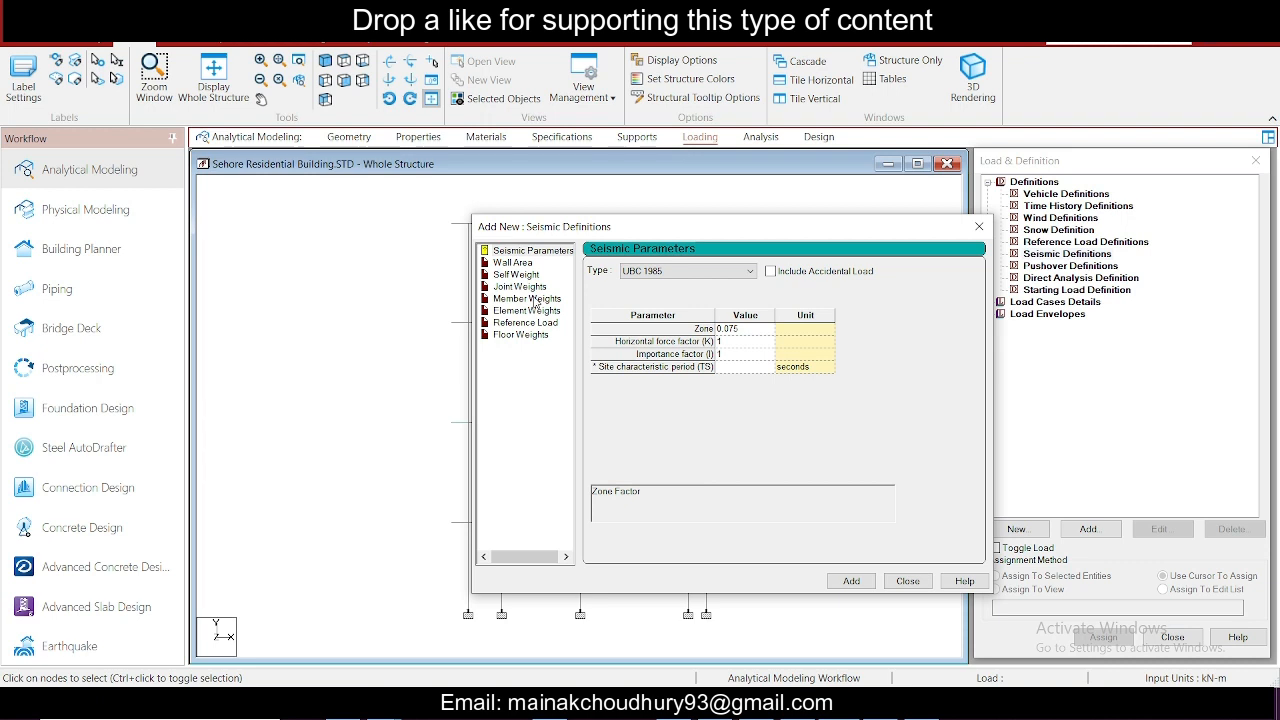
click(700, 271)
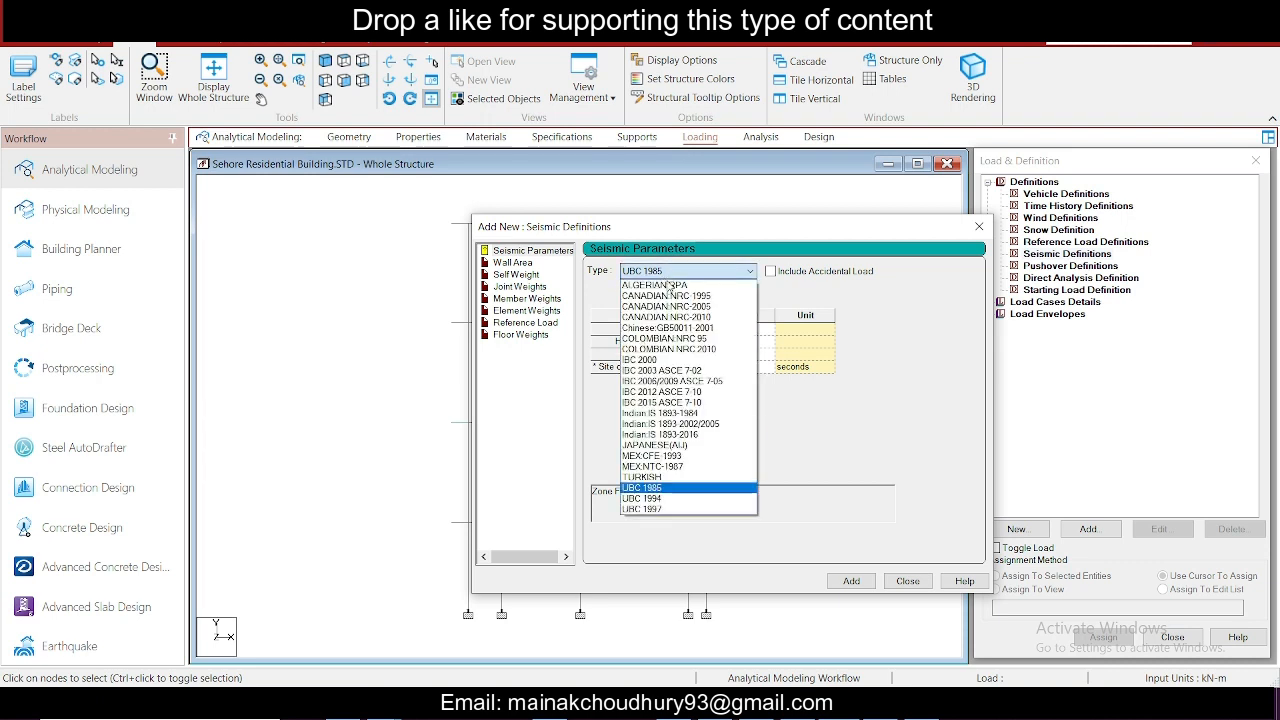
click(716, 436)
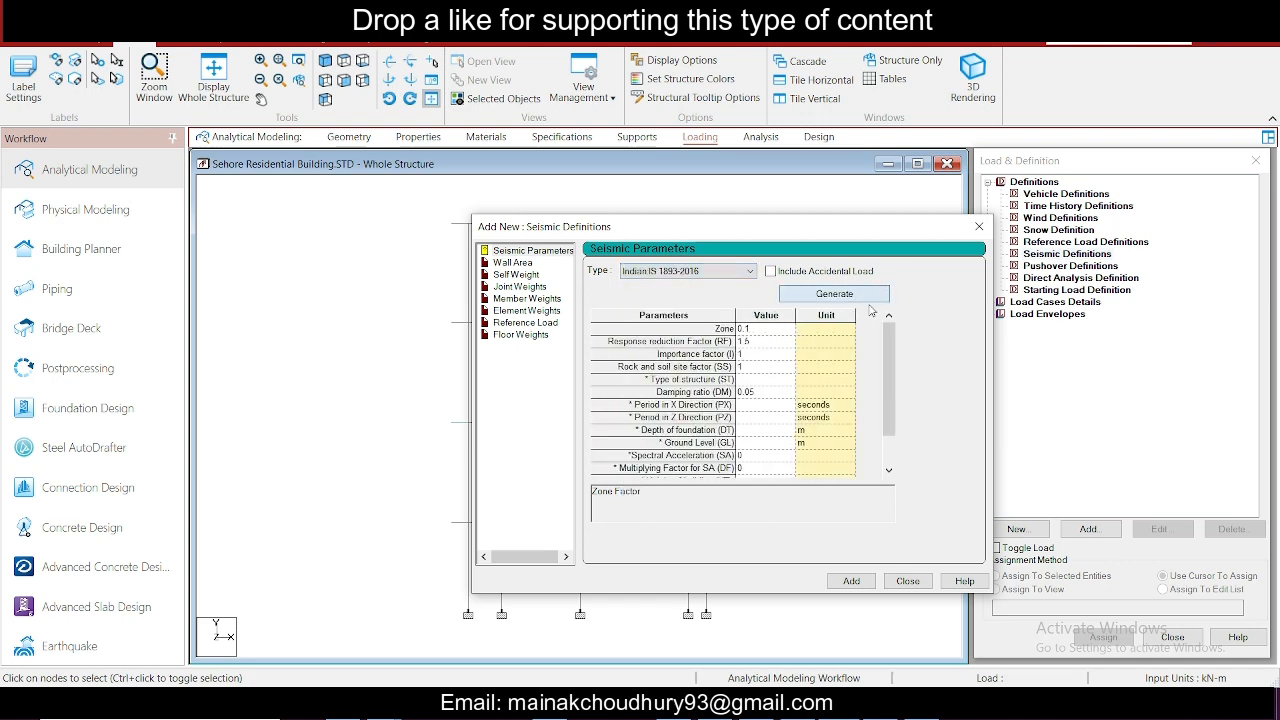
- Open the IS:1893 parameter generator and define the zone factor by zone, choosing zone III
click(834, 293)
click(650, 301)
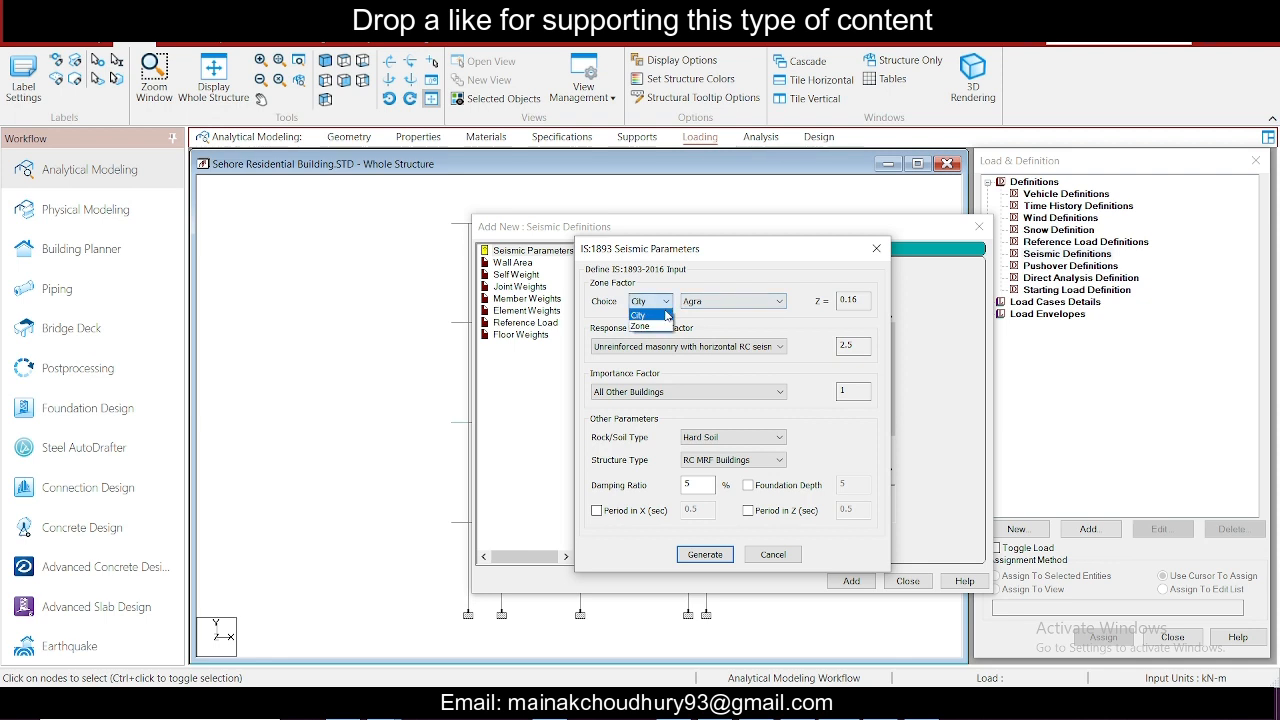
click(640, 326)
click(730, 301)
click(700, 326)
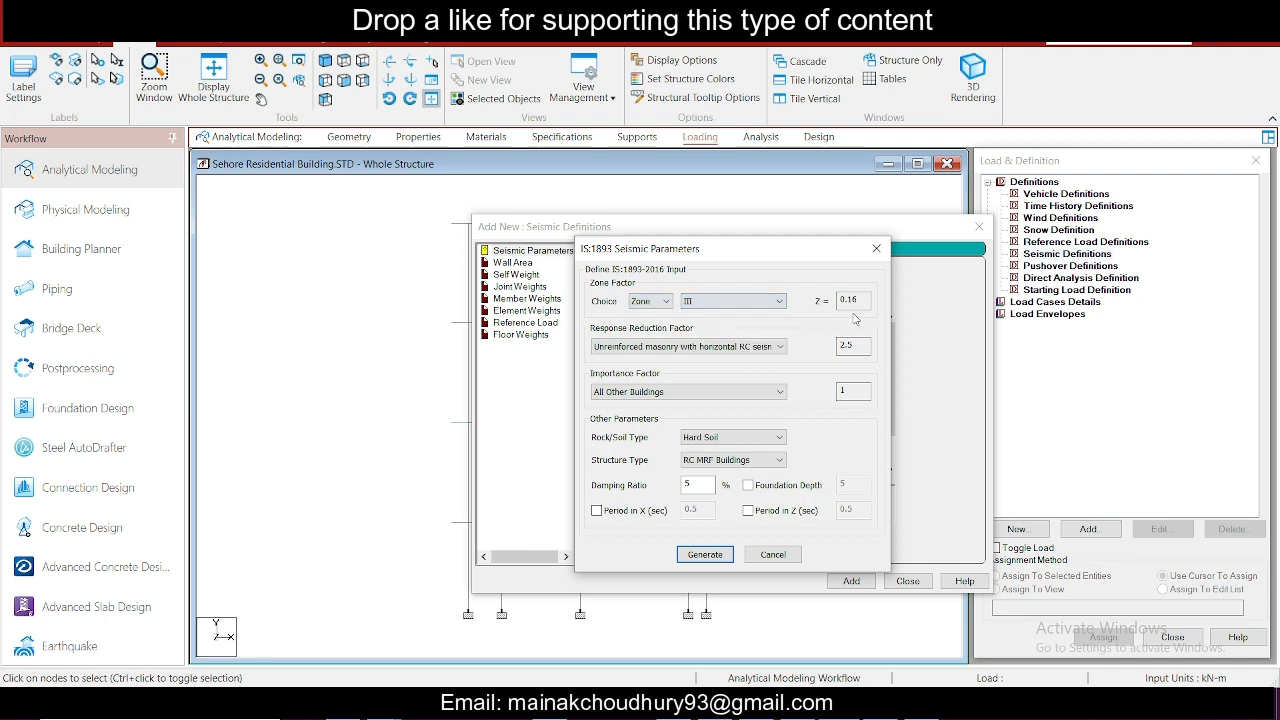
- Set the response reduction factor to RC buildings with Ordinary Moment Resisting Frame and the importance factor to All Other Buildings
click(696, 348)
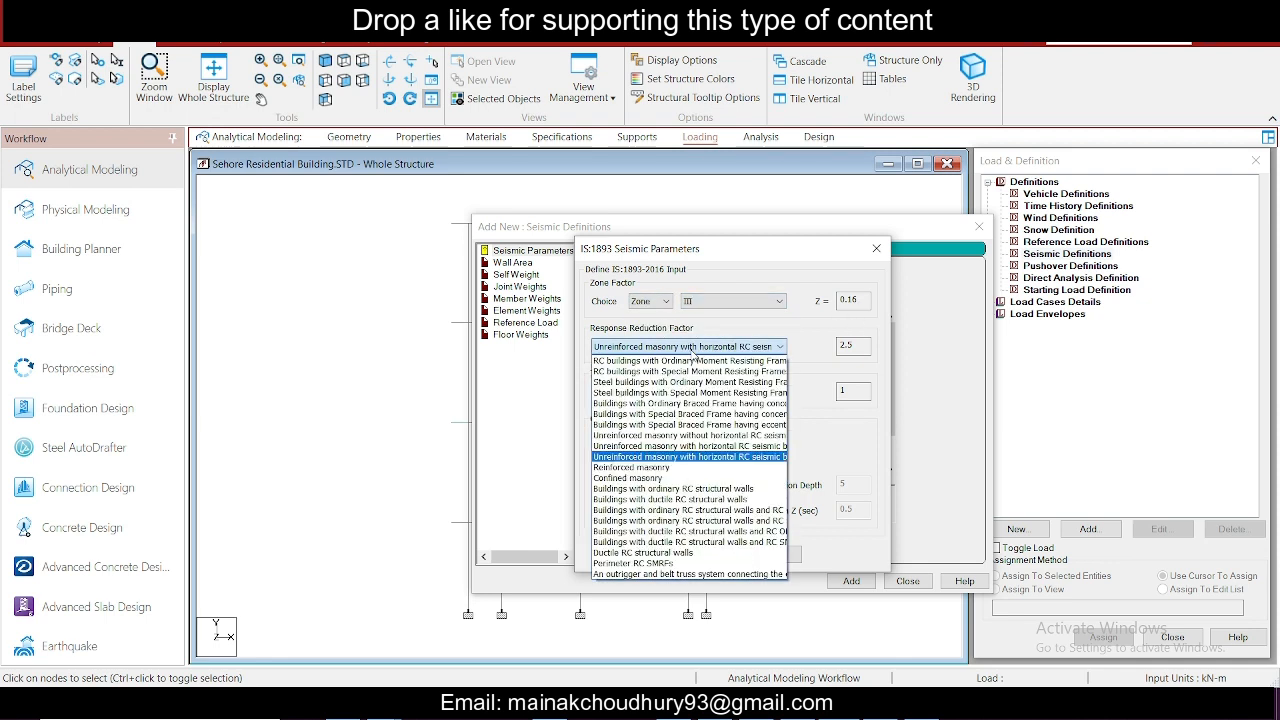
click(695, 360)
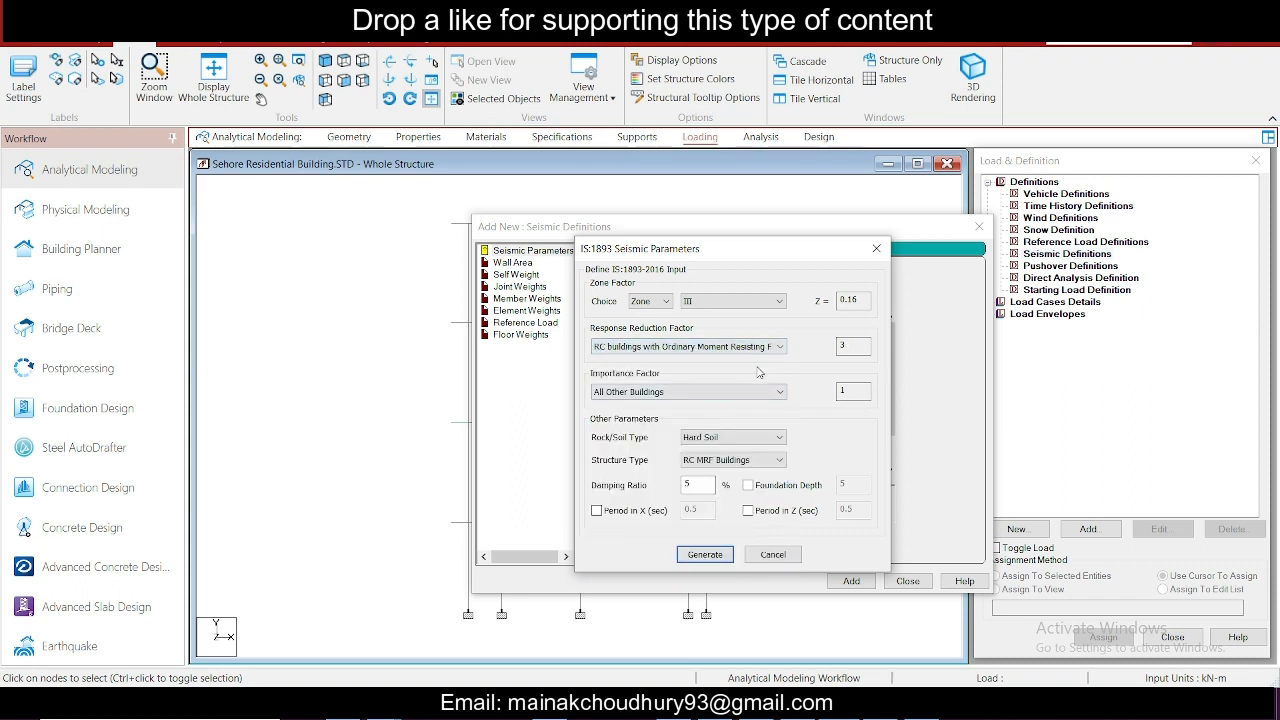
click(675, 396)
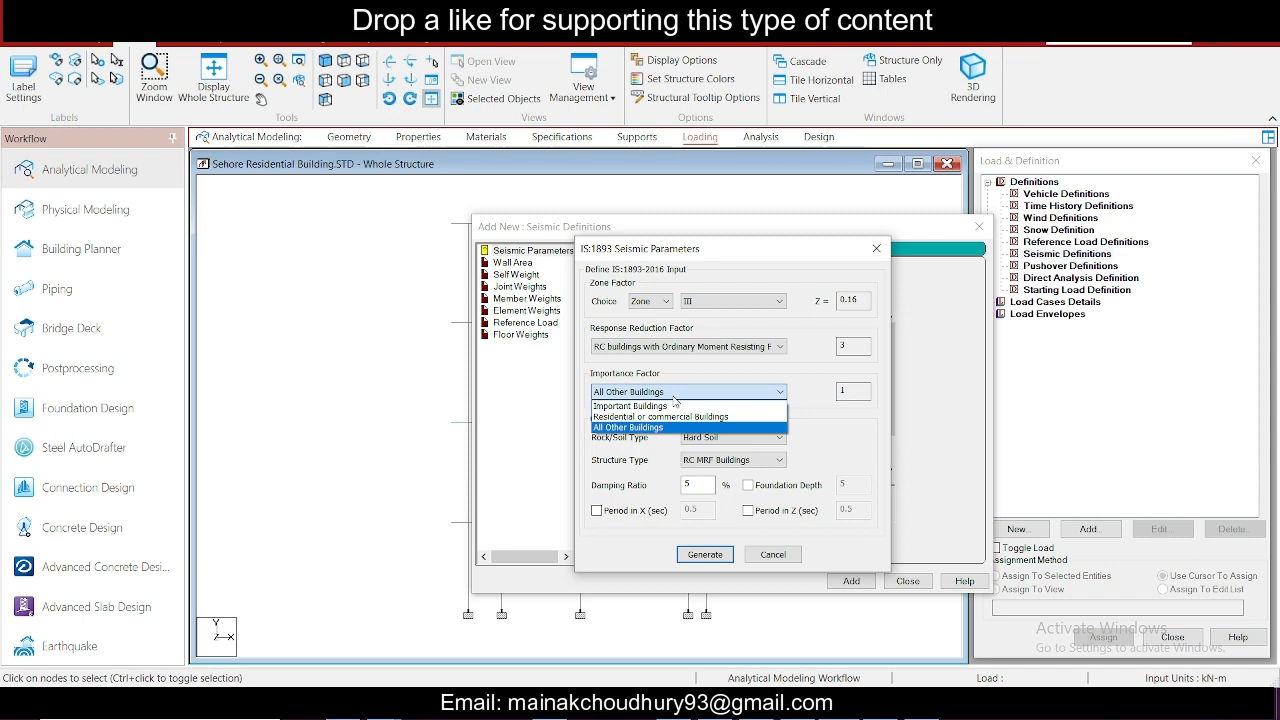
click(662, 416)
click(695, 392)
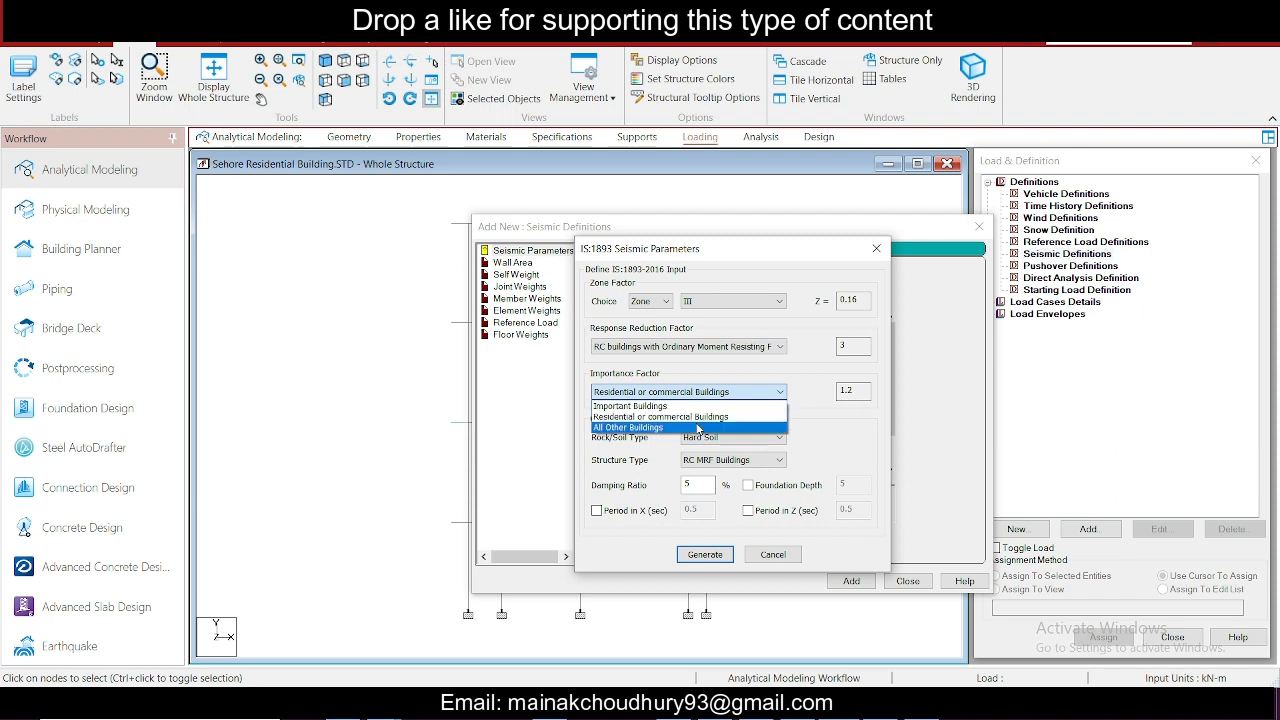
click(703, 428)
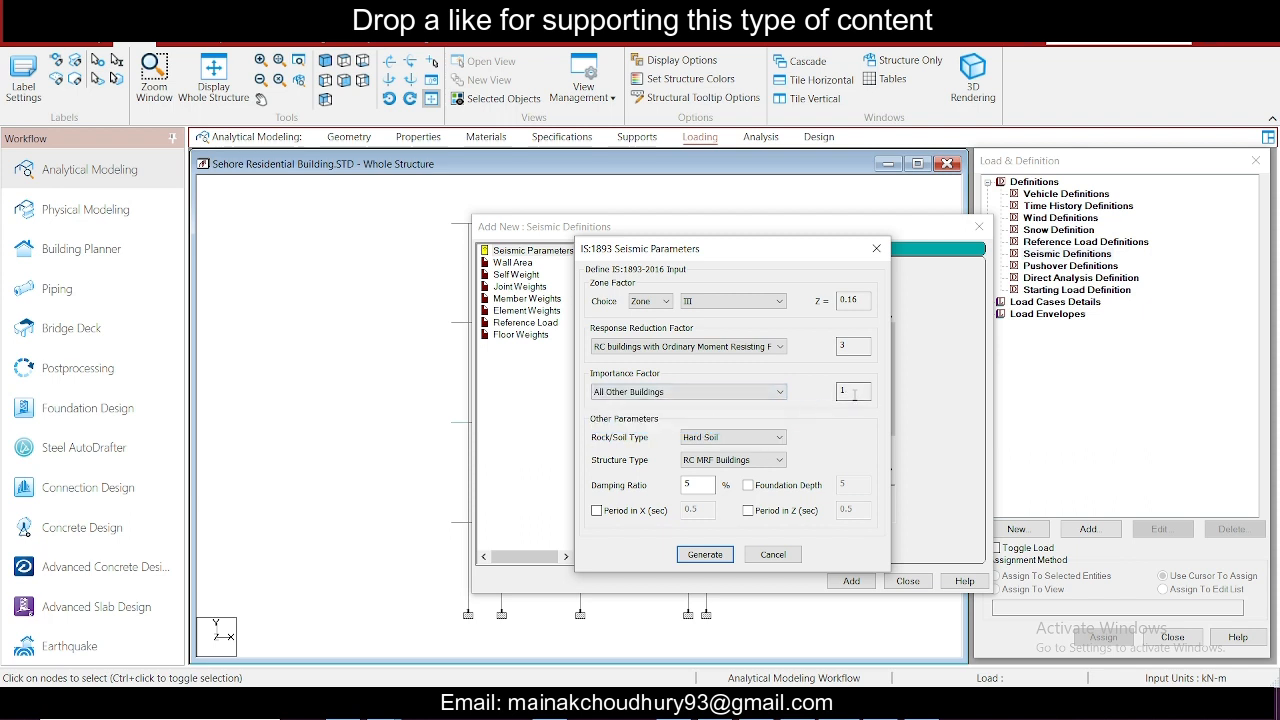
- Set Hard Soil, RC MRF Buildings, 5% damping and a foundation depth of 2, and enable the X and Z period values
click(743, 440)
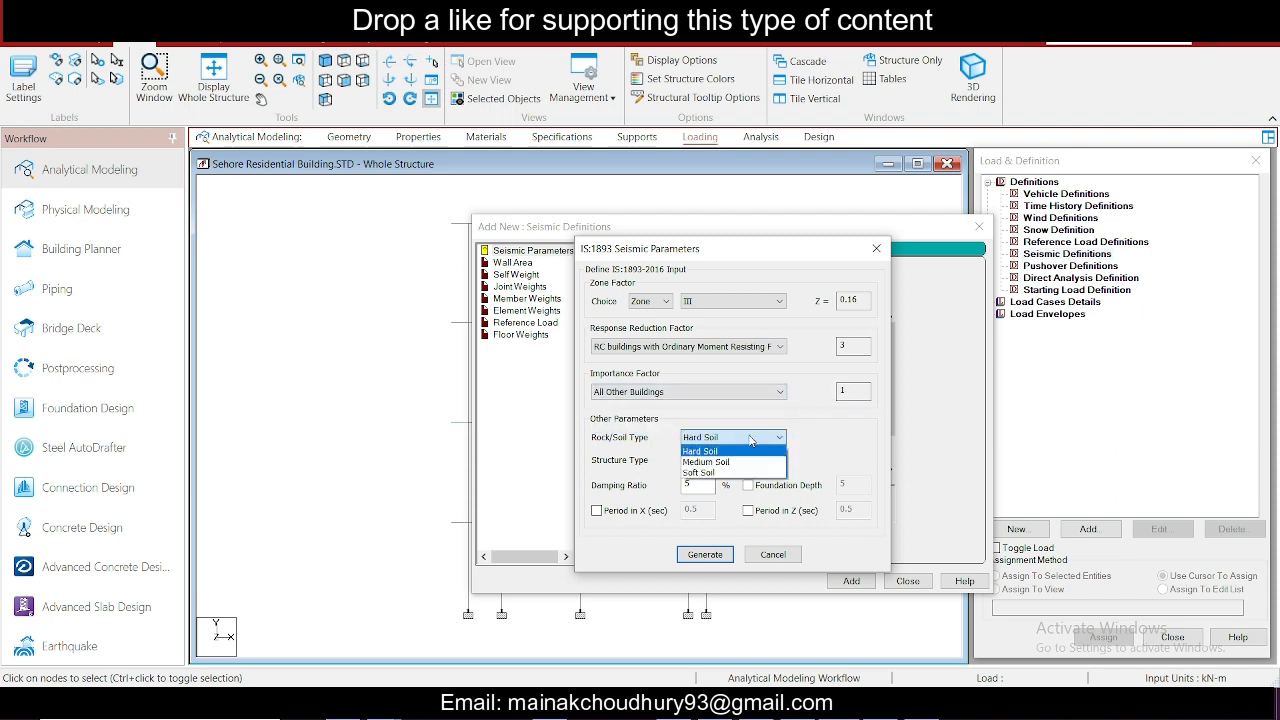
click(718, 451)
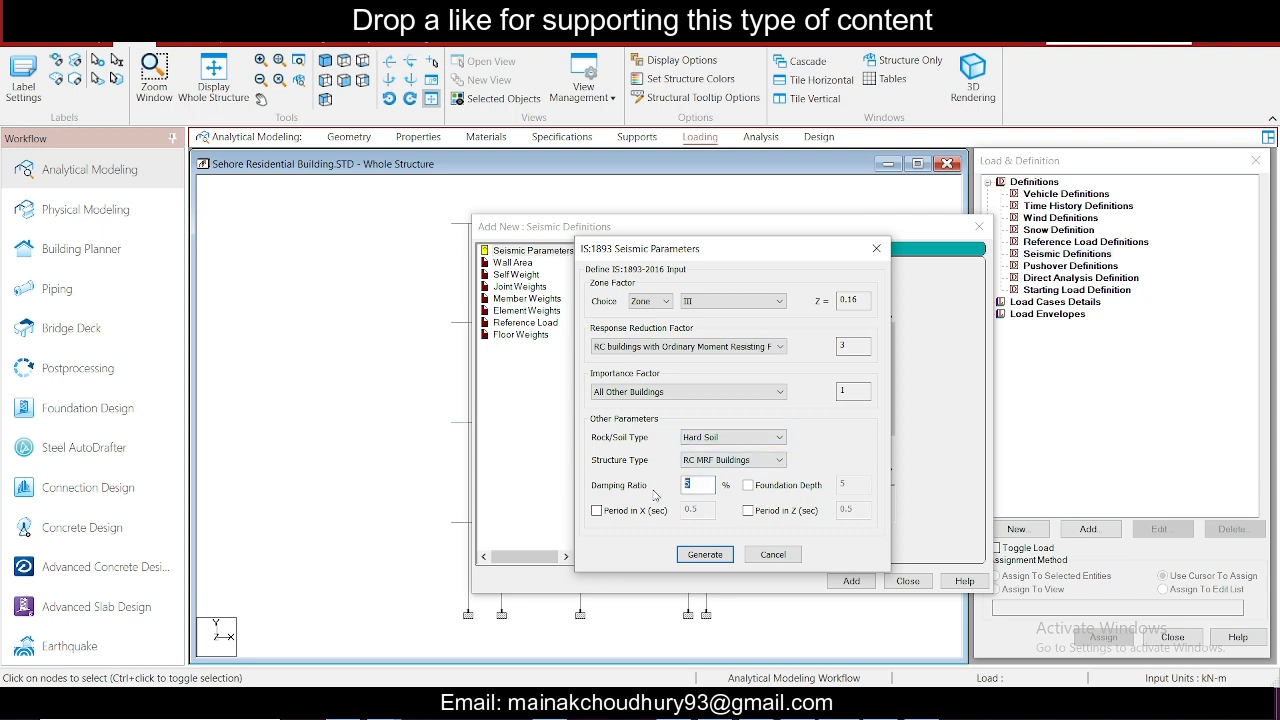
click(698, 488)
click(752, 488)
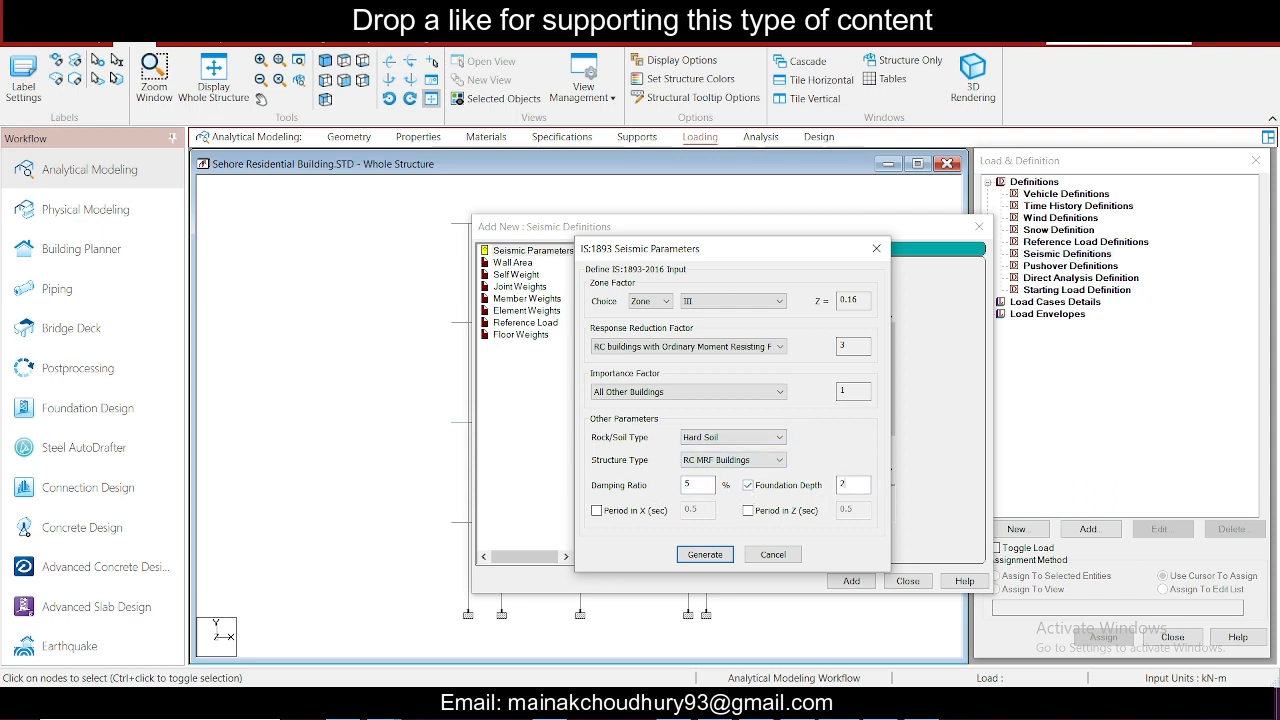
click(714, 462)
click(713, 461)
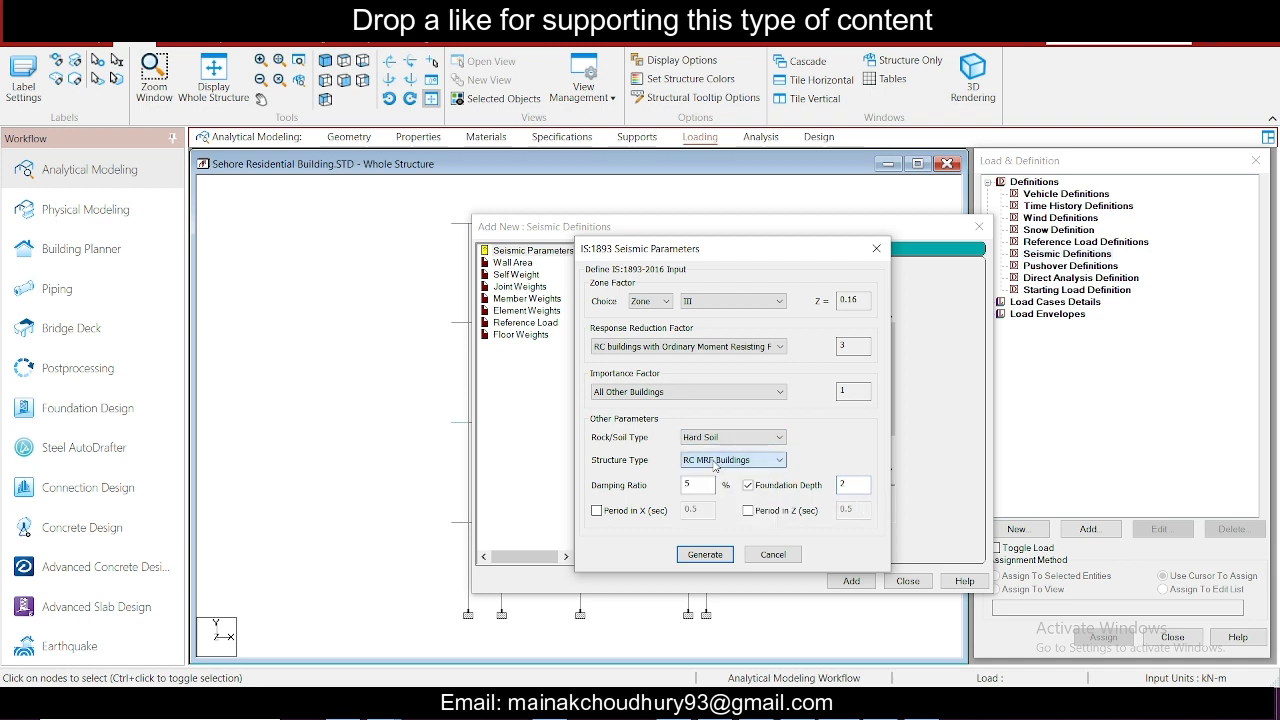
click(658, 511)
click(762, 515)
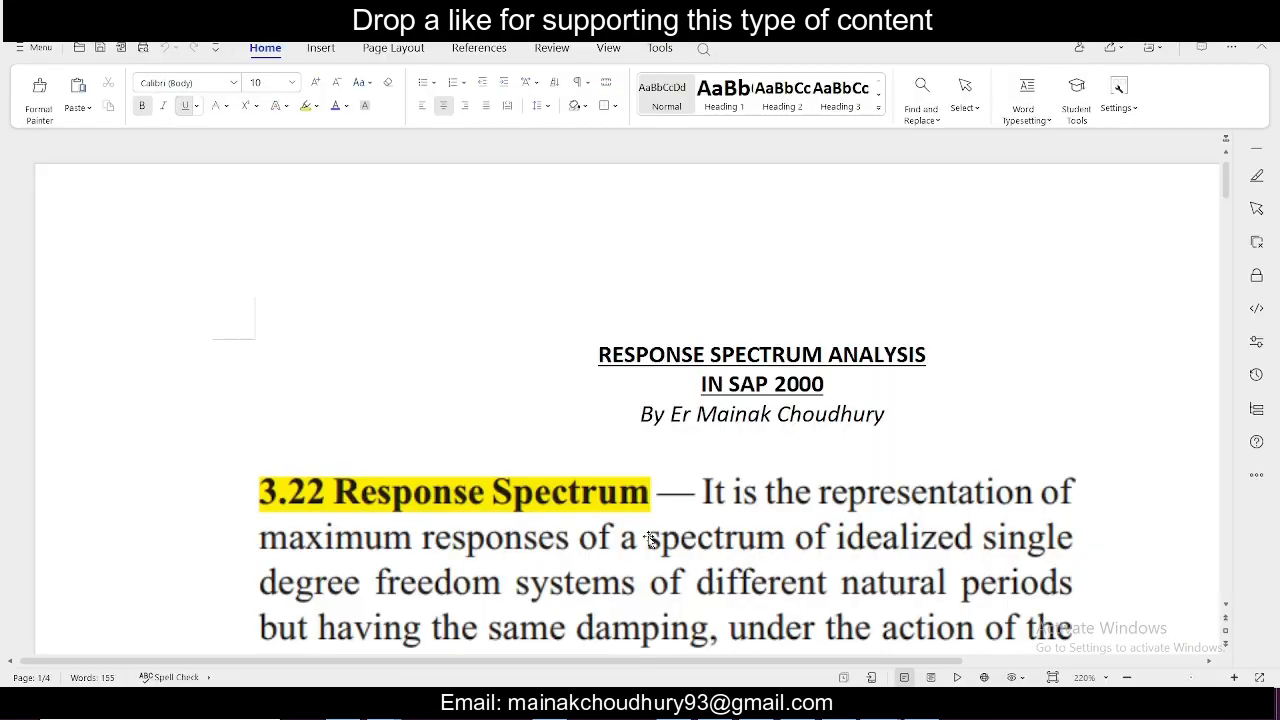
- In the response spectrum notes document, find the IS-1893 clause 7.6.2 time period formula for all other buildings
scroll(648, 522, down, 10)
scroll(648, 522, up, 10)
scroll(648, 522, up, 10)
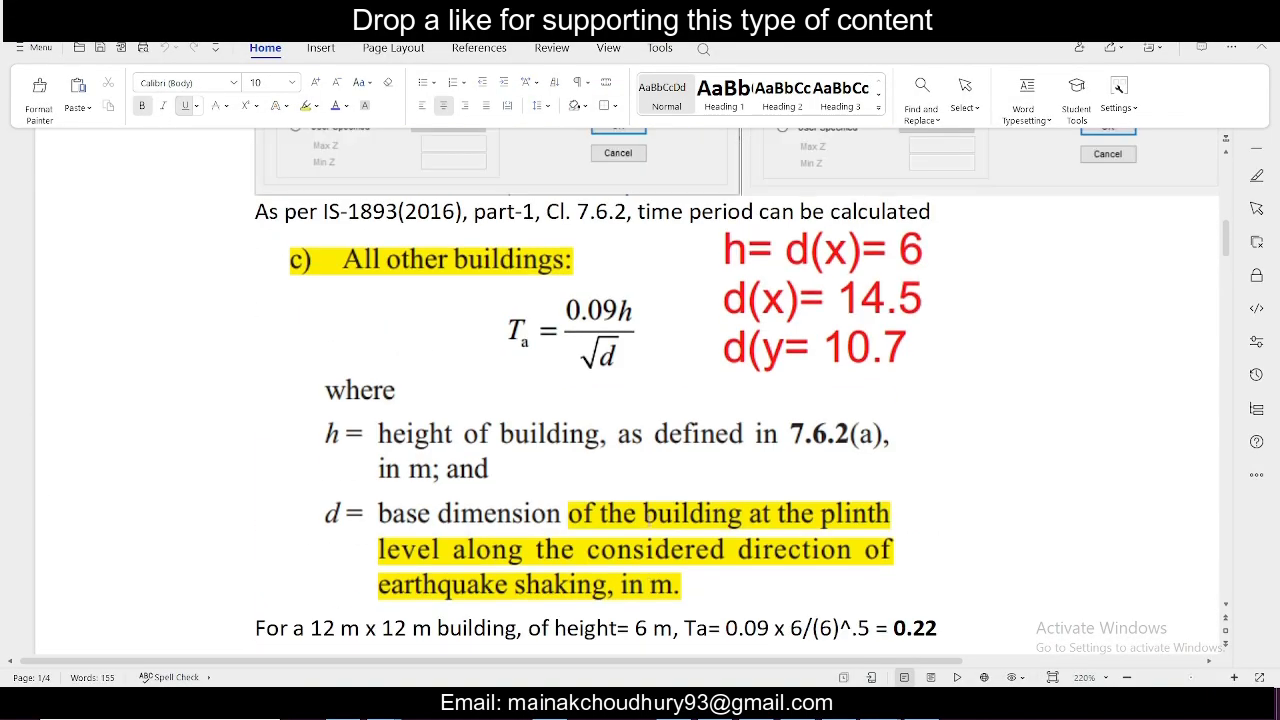
scroll(648, 522, down, 3)
scroll(648, 522, up, 1)
scroll(648, 522, up, 1)
scroll(648, 522, up, 1)
scroll(684, 525, down, 2)
- Add a line below the worked Ta example giving the building height as H= 0.6+3x4 = 12.6 m
click(568, 580)
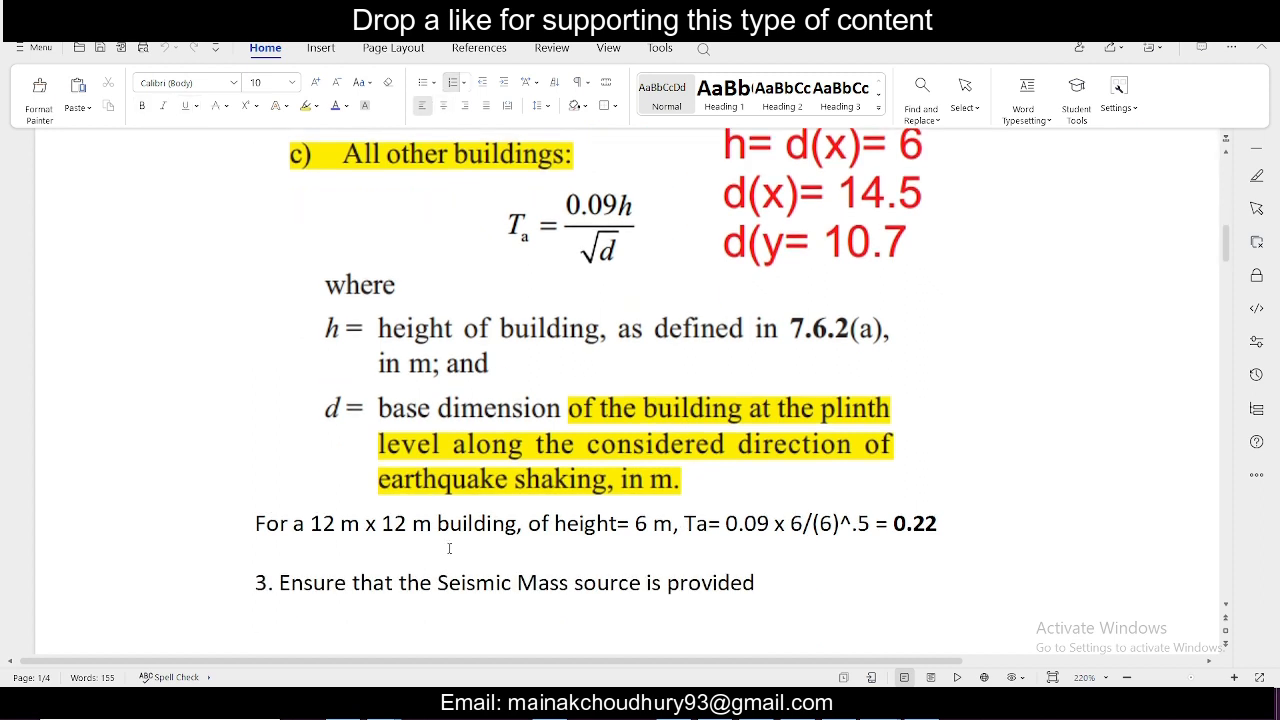
scroll(449, 548, down, 1)
click(1002, 483)
key(Return)
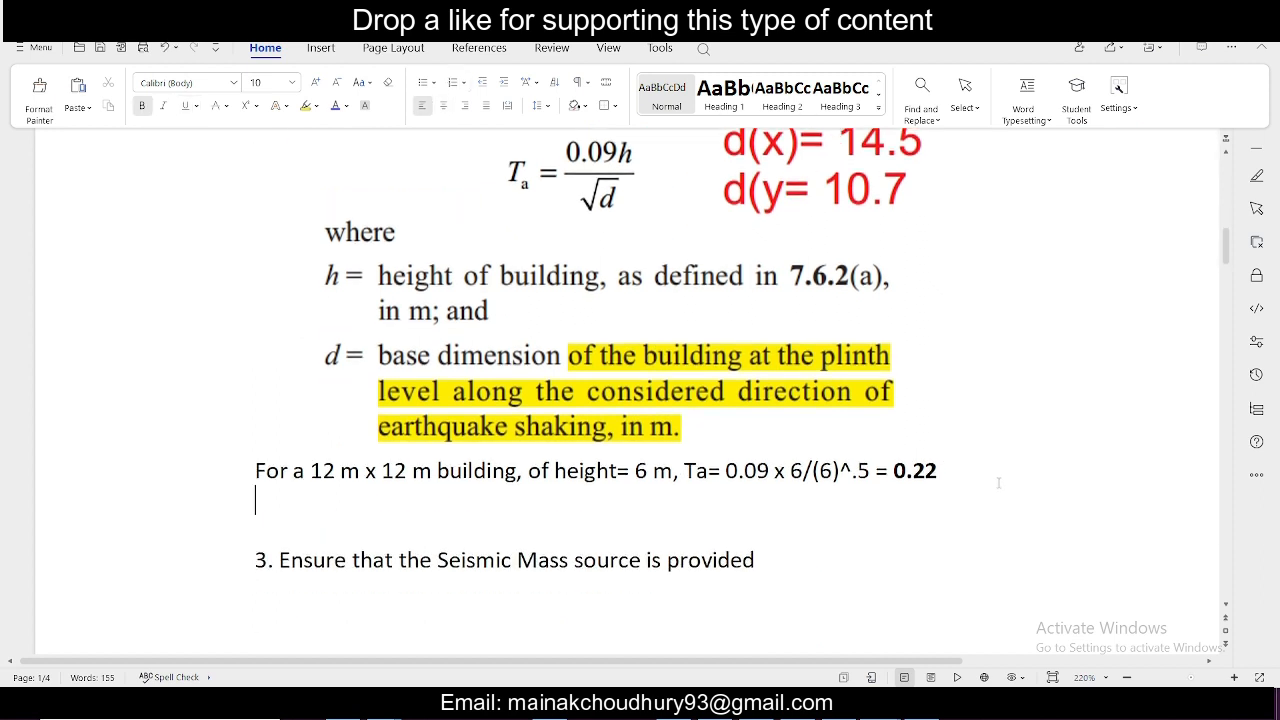
text(h= 0.6)
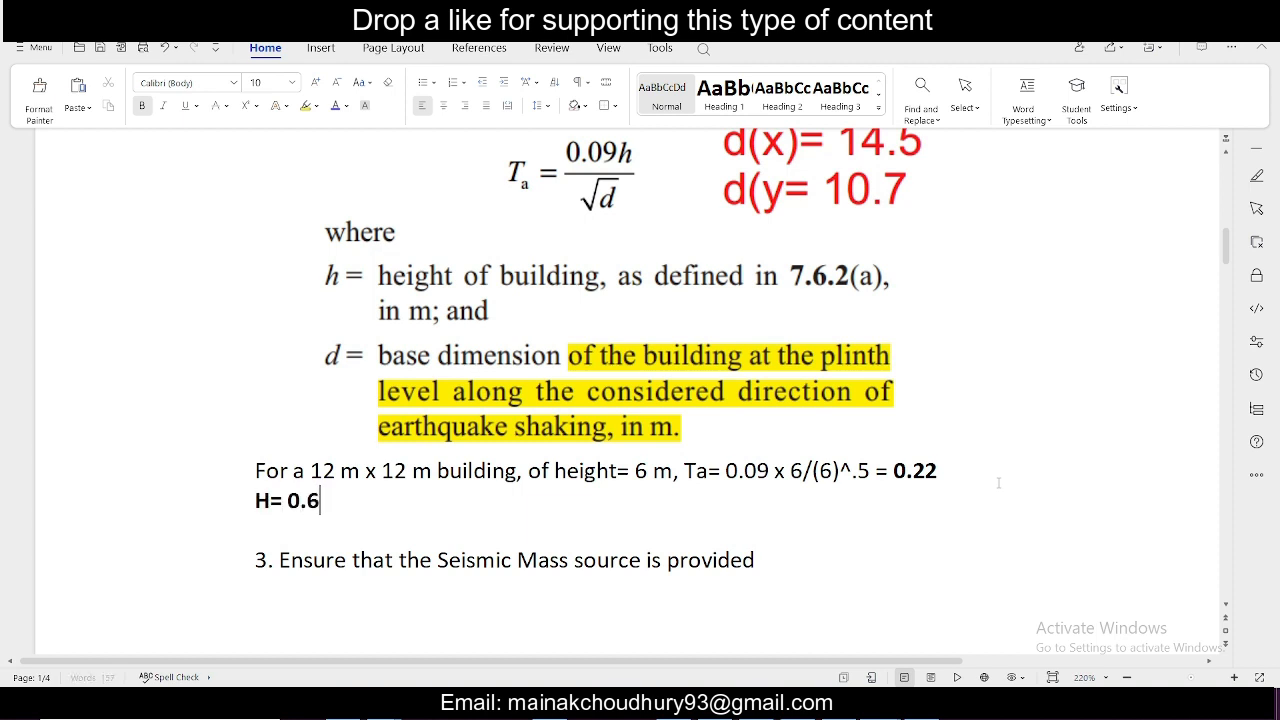
text(+3x4)
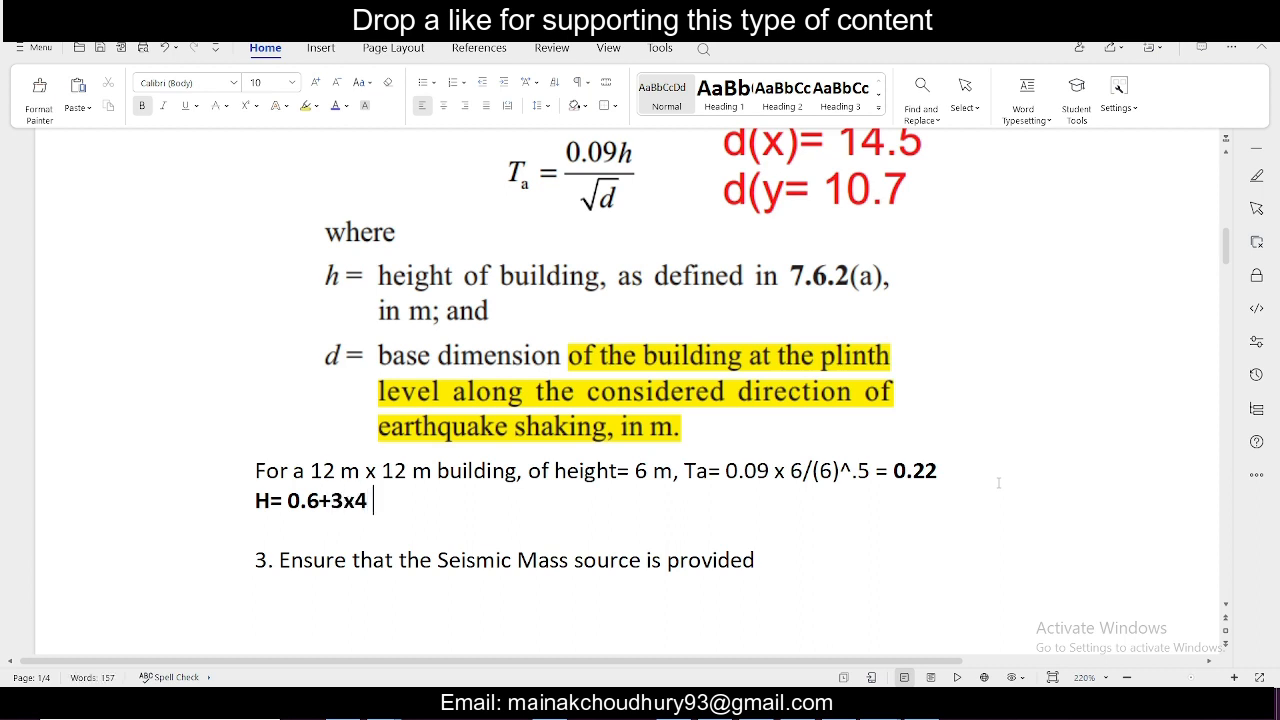
text( = 12.6 m)
key(Return)
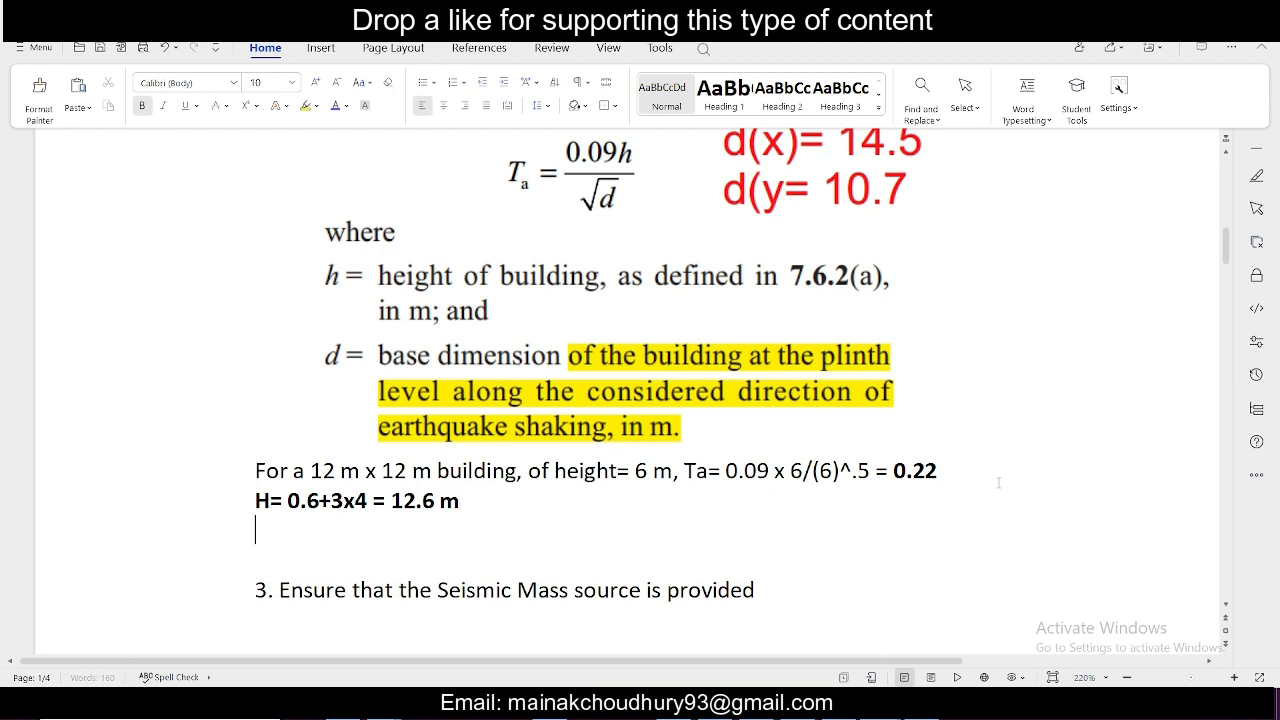
- Check the formula's base dimension definition and start a Dx= line below the height
scroll(917, 447, up, 2)
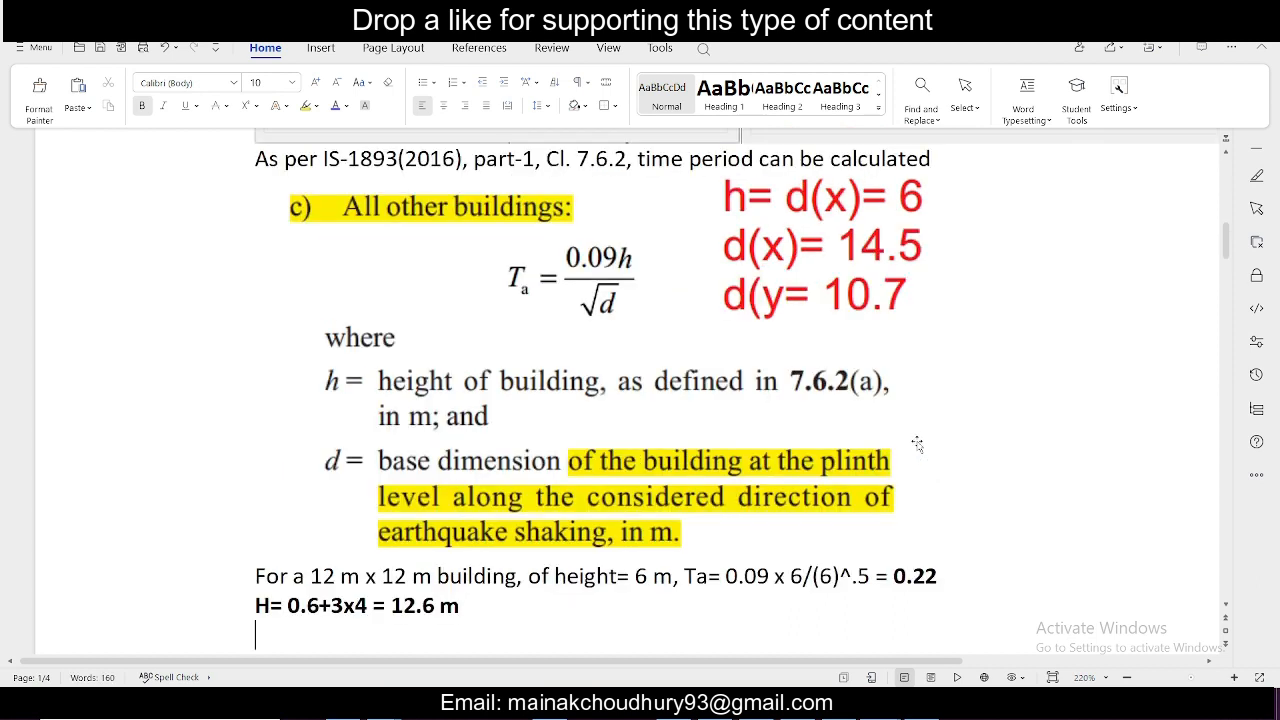
scroll(917, 447, down, 3)
text(Dx=)
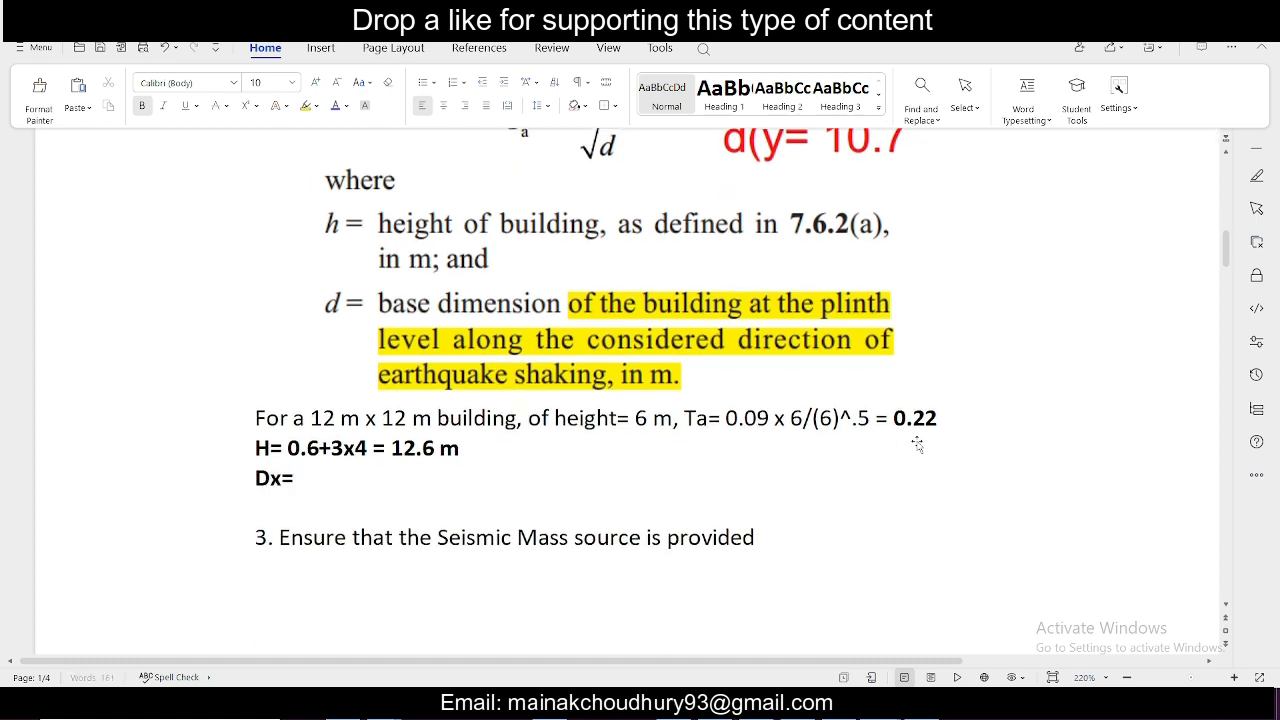
- Switch to the AutoCAD floor plan, examine the grid coordinates for the Dx base dimension, and return to the notes
click(962, 705)
scroll(511, 354, down, 4)
middle_drag(525, 325, 531, 553)
scroll(560, 386, up, 4)
middle_drag(648, 516, 640, 425)
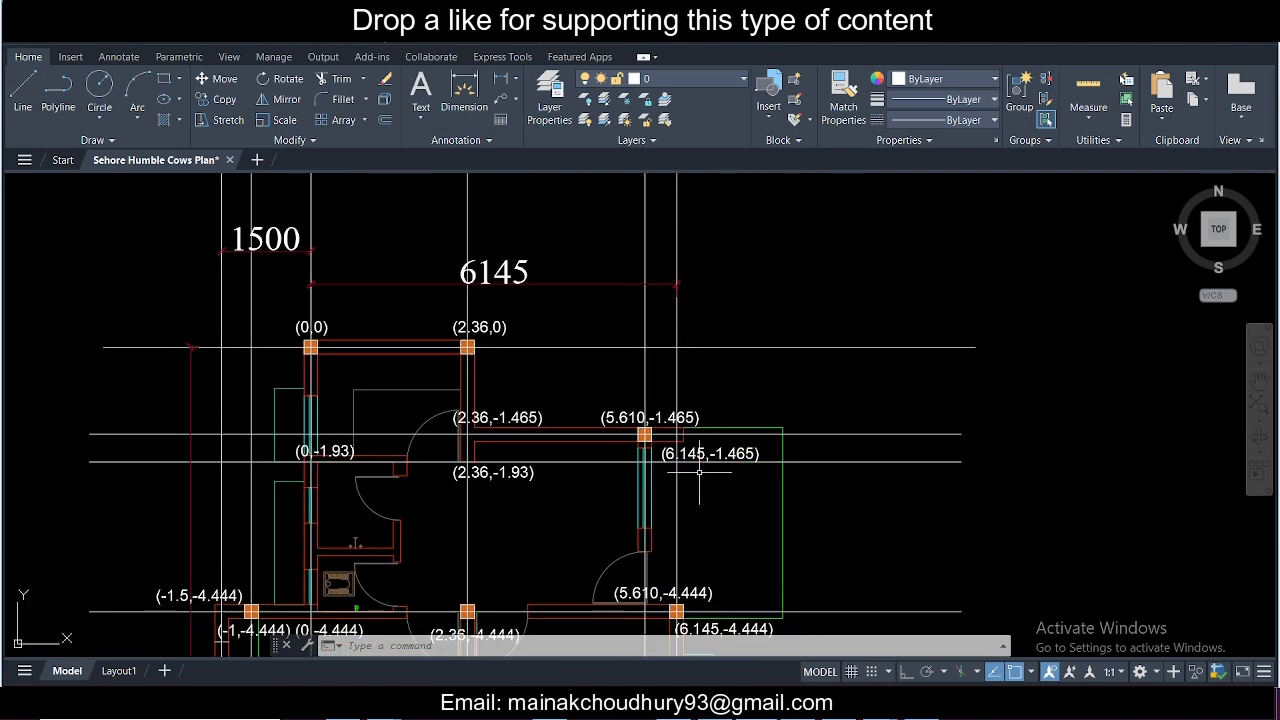
scroll(418, 407, down, 2)
middle_drag(487, 523, 492, 347)
middle_drag(567, 515, 559, 217)
scroll(586, 570, up, 2)
scroll(631, 443, up, 2)
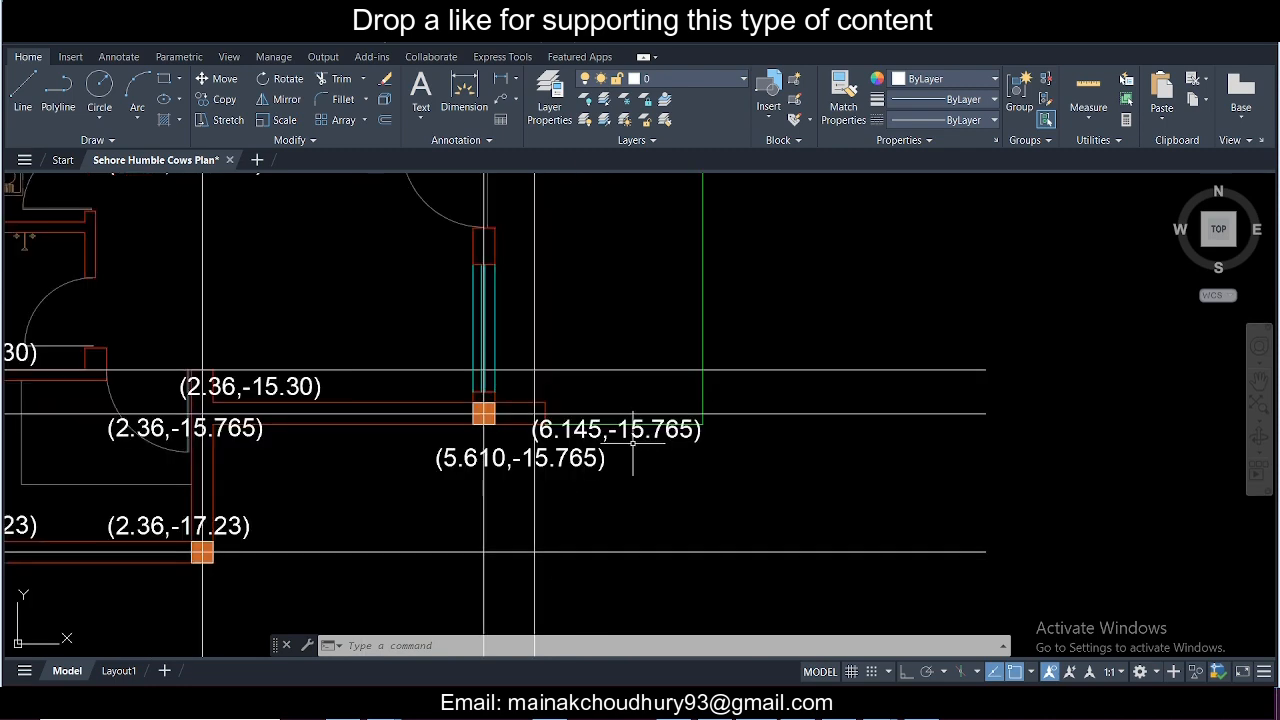
scroll(632, 441, down, 3)
scroll(633, 440, up, 3)
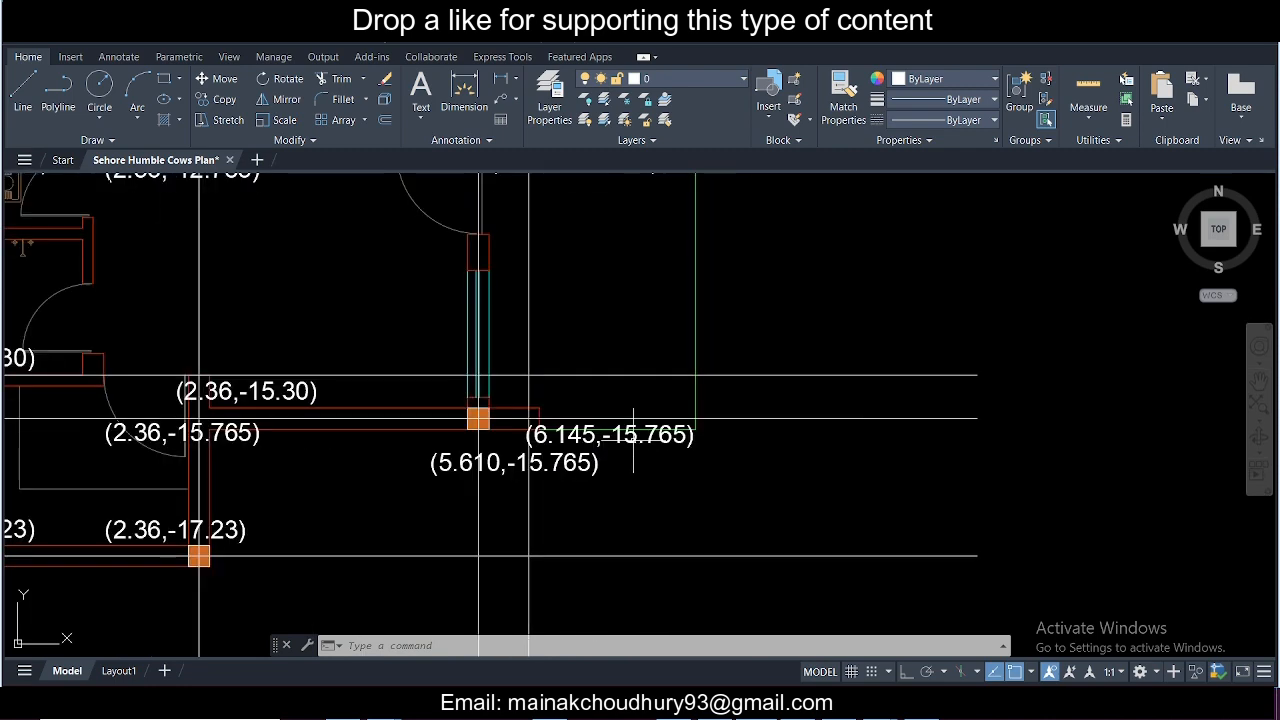
middle_drag(633, 440, 632, 540)
click(1231, 47)
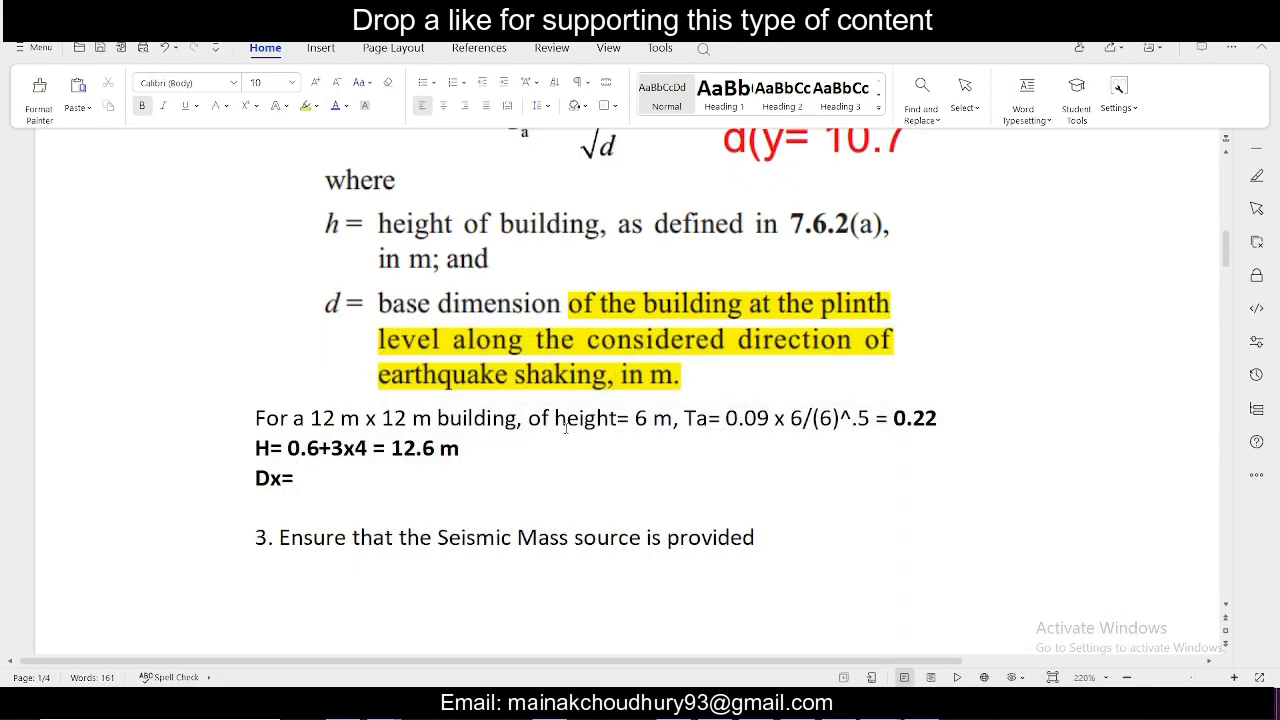
- Complete the Dx line with 16 m and start a Dy= line below it
text(16 m)
key(Return)
text(dy=)
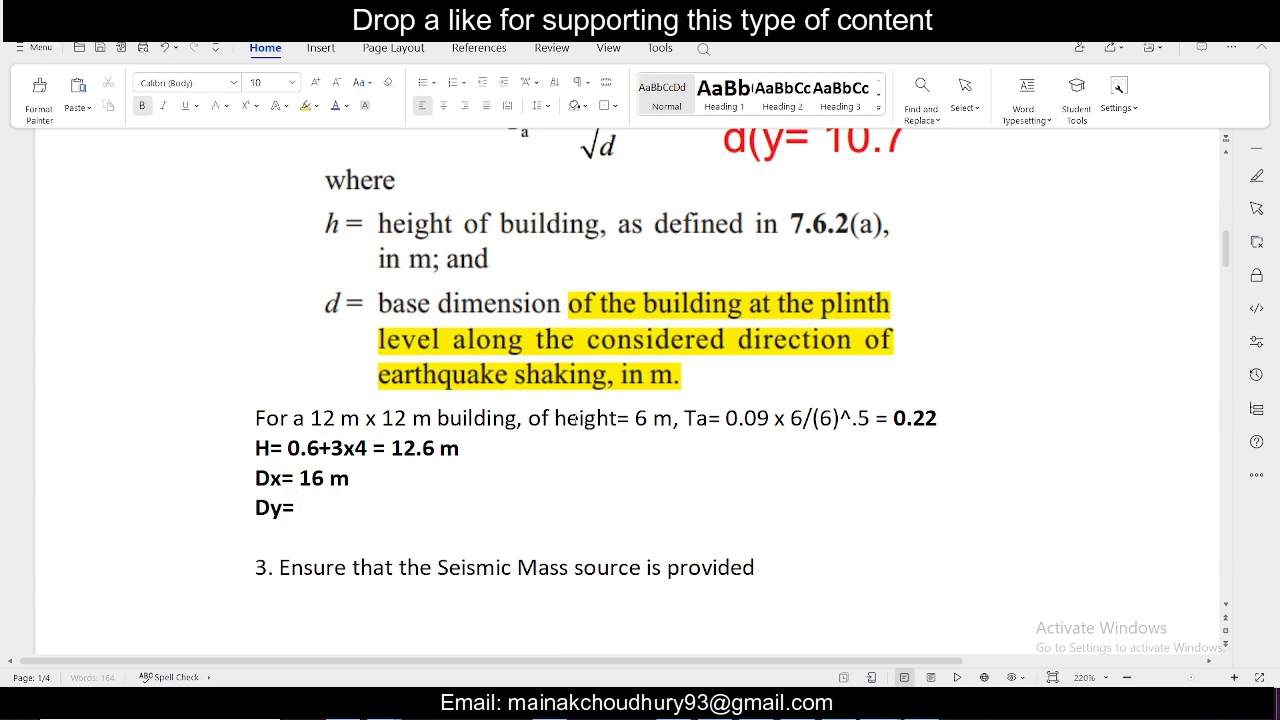
- Go back to the AutoCAD floor plan, examine the outermost column coordinates for the Dy base dimension, and return to the notes
click(732, 704)
middle_drag(681, 349, 749, 646)
mouse_move(545, 325)
middle_down()
mouse_move(645, 622)
mouse_move(649, 517)
mouse_move(554, 516)
mouse_move(557, 542)
middle_up()
scroll(577, 460, down, 2)
middle_drag(493, 212, 497, 400)
scroll(540, 404, up, 2)
scroll(555, 262, down, 8)
mouse_move(563, 520)
middle_down()
mouse_move(555, 262)
mouse_move(578, 334)
mouse_move(617, 374)
middle_up()
scroll(607, 301, up, 8)
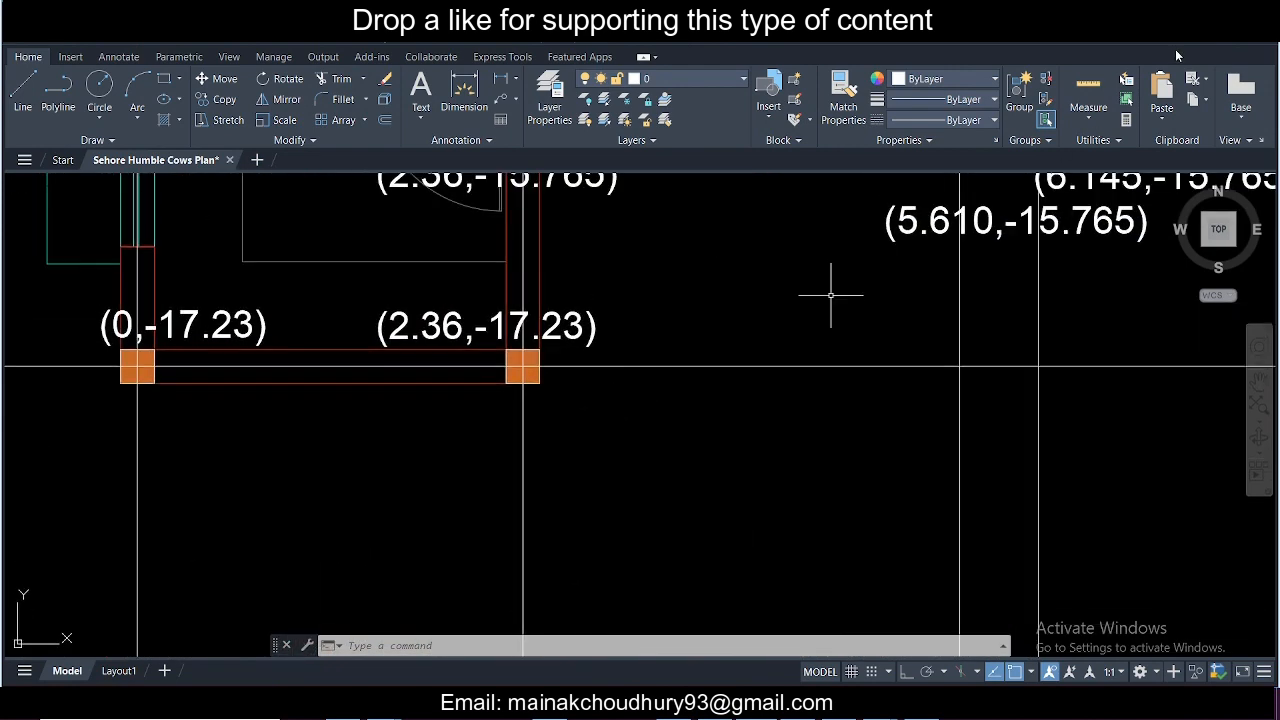
key(alt+Tab)
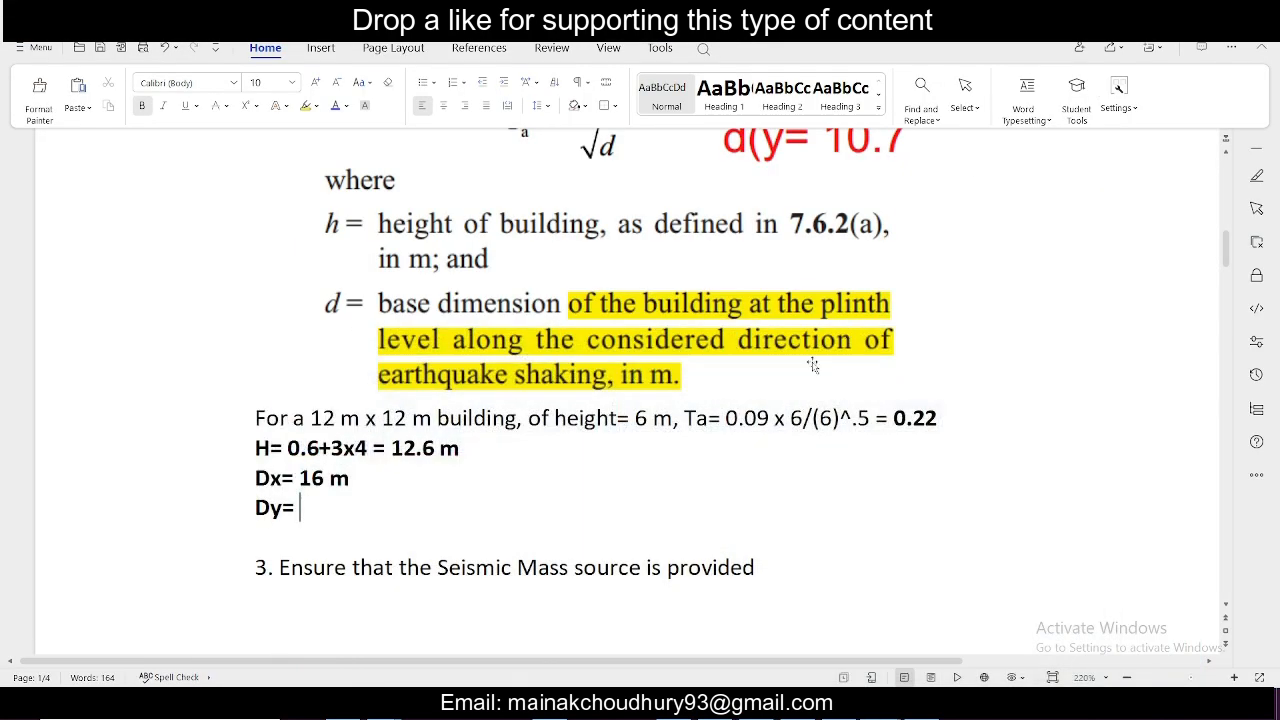
- Complete the Dy line with 17.3 m and add an empty line below it
text(17.3)
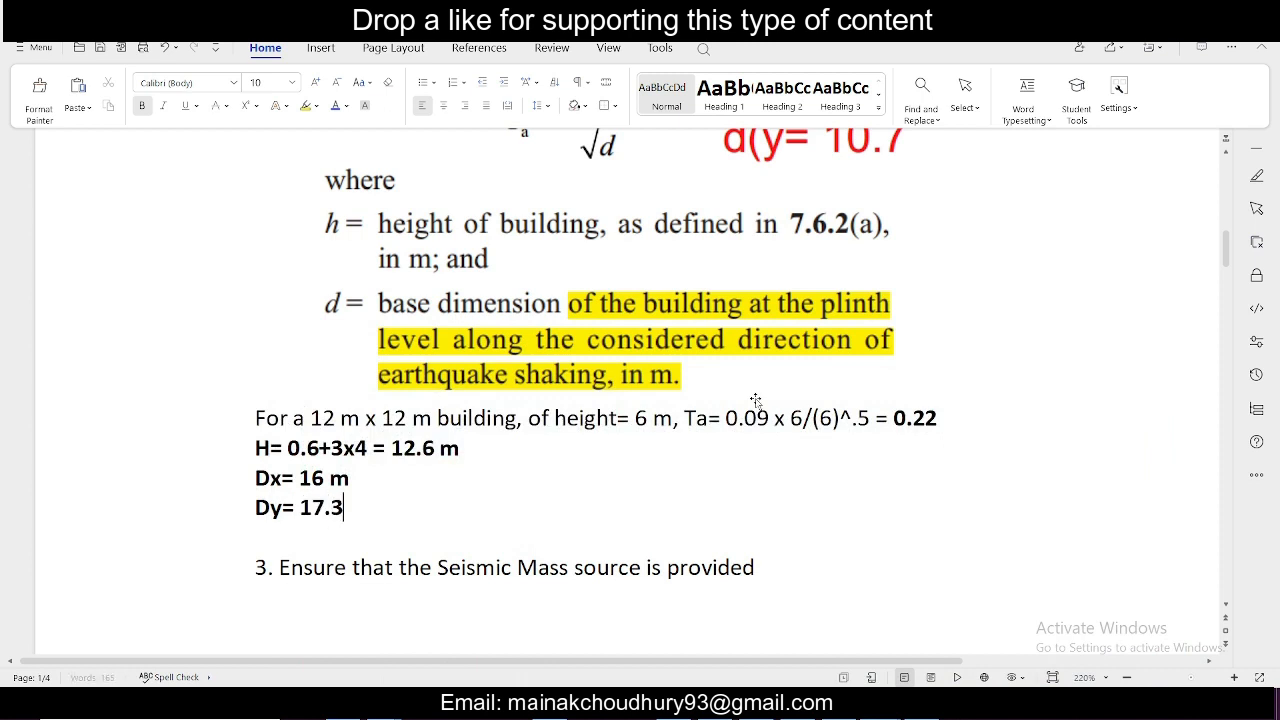
key(alt+space)
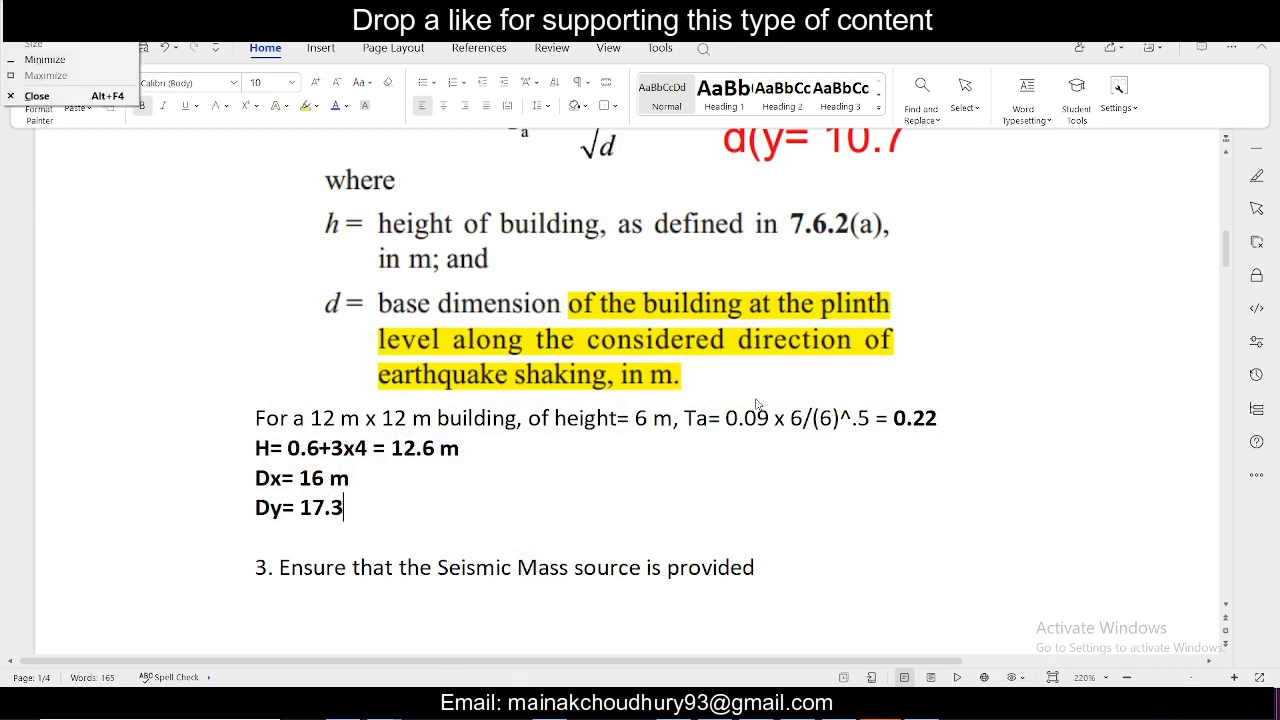
key(Escape)
text(m)
key(Return)
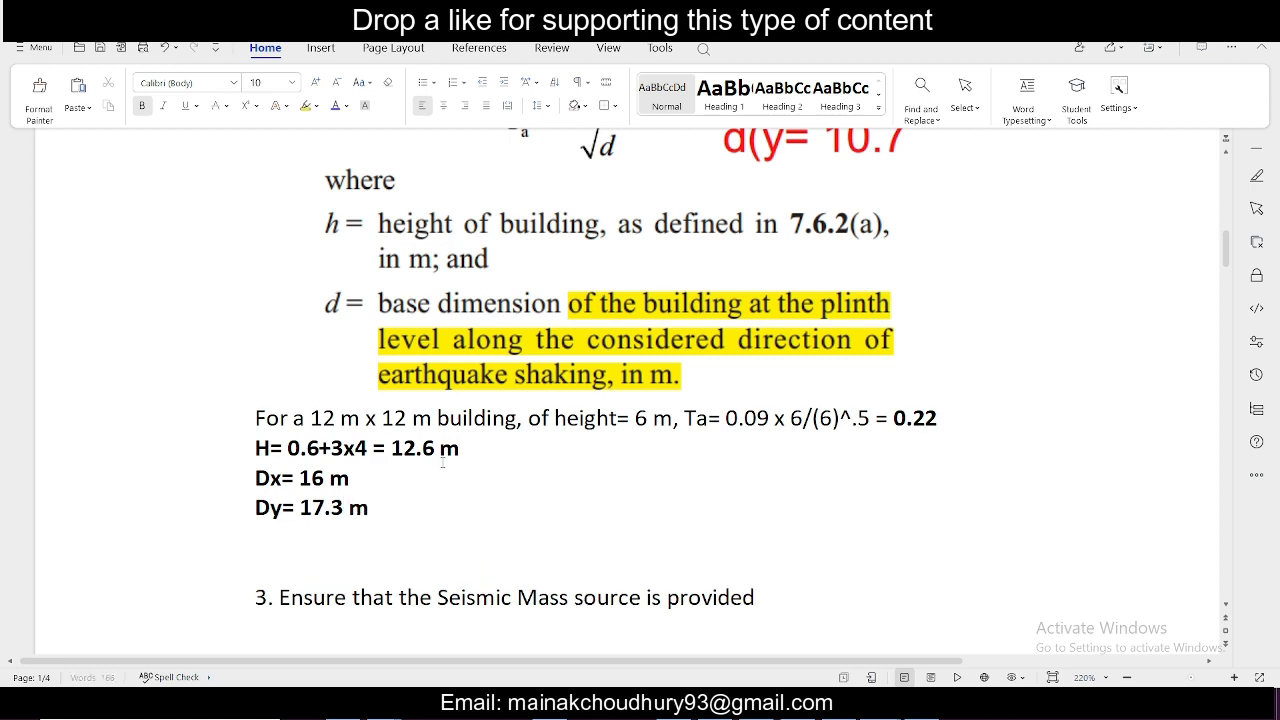
scroll(443, 462, up, 3)
scroll(437, 433, down, 3)
scroll(437, 433, up, 3)
scroll(437, 433, down, 4)
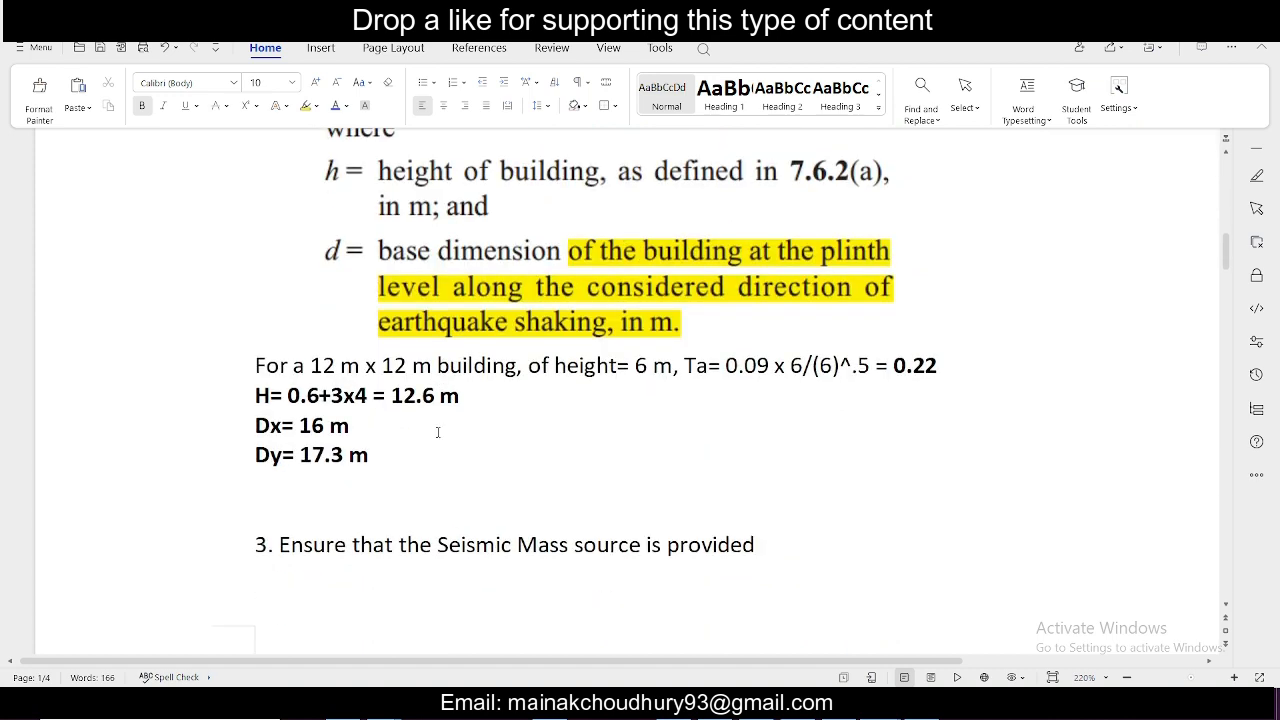
- Start a Tx= line below the Dy line in the notes and bring up the Ta formula for reference
text(tx=)
scroll(440, 432, up, 2)
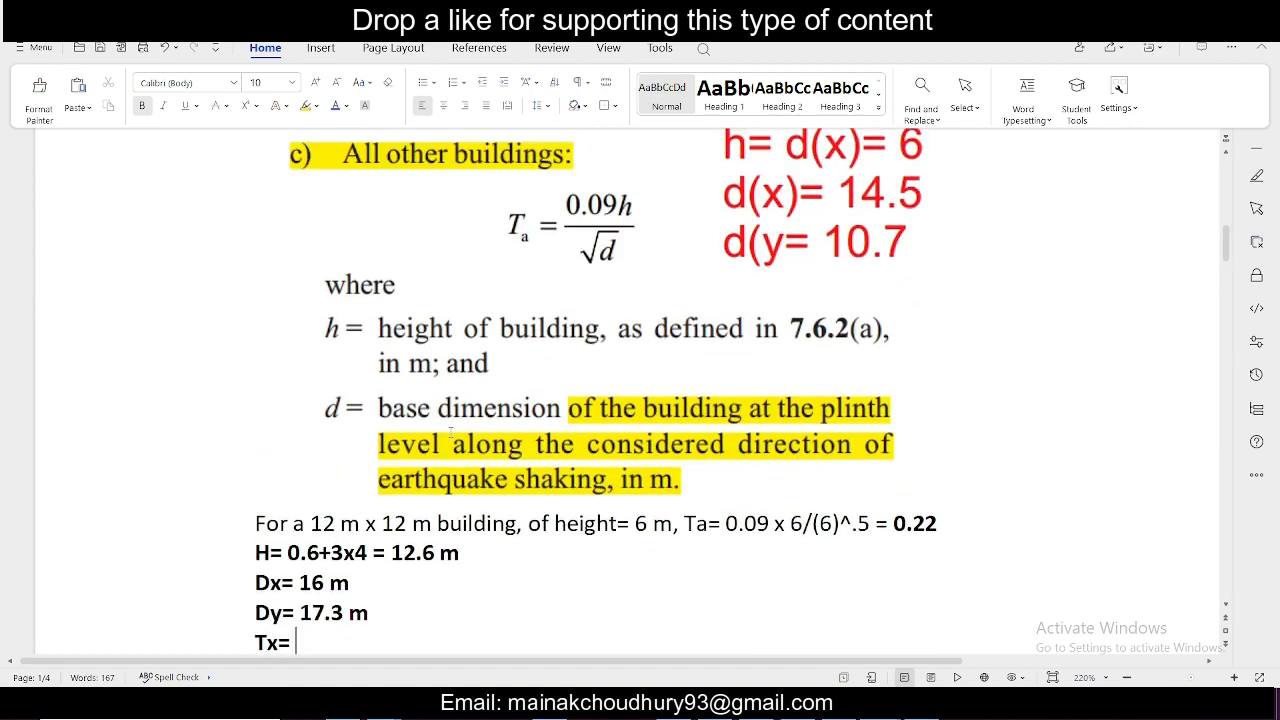
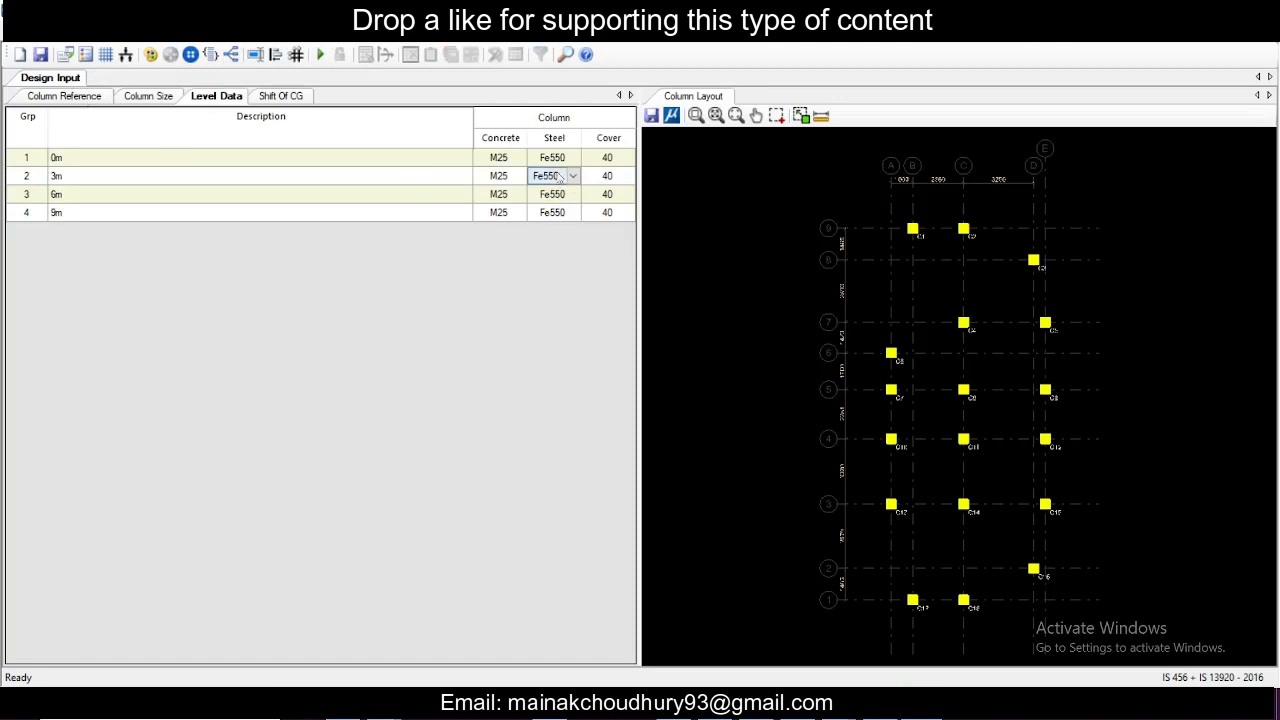
- Examine the column size table and the section shape and B × D options for columns C2 and C1 at the 0m level
click(146, 97)
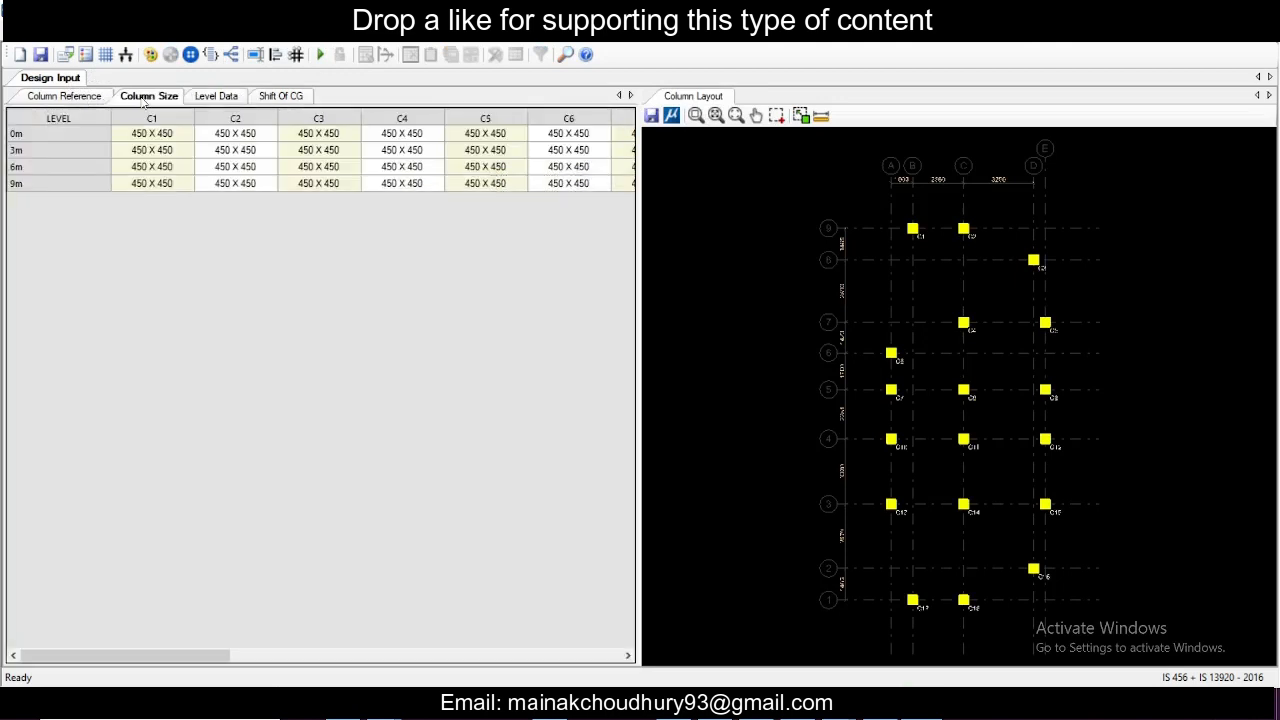
click(417, 136)
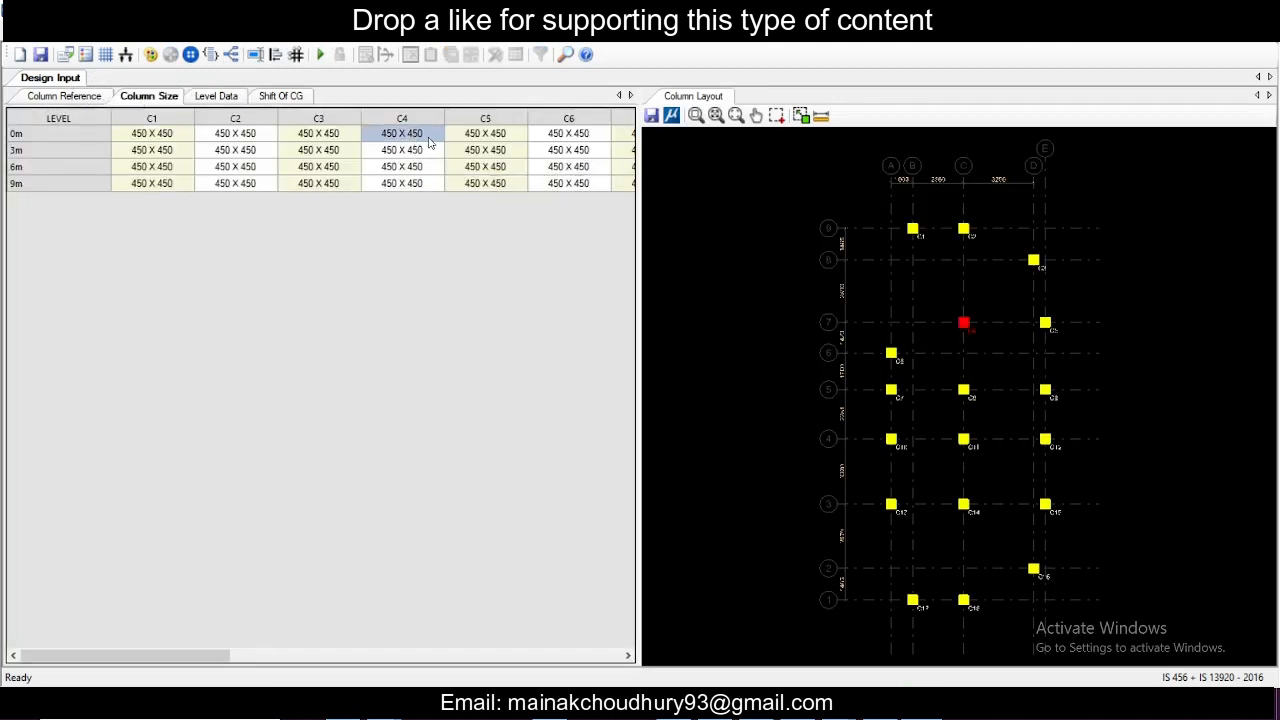
click(232, 136)
right_click(230, 140)
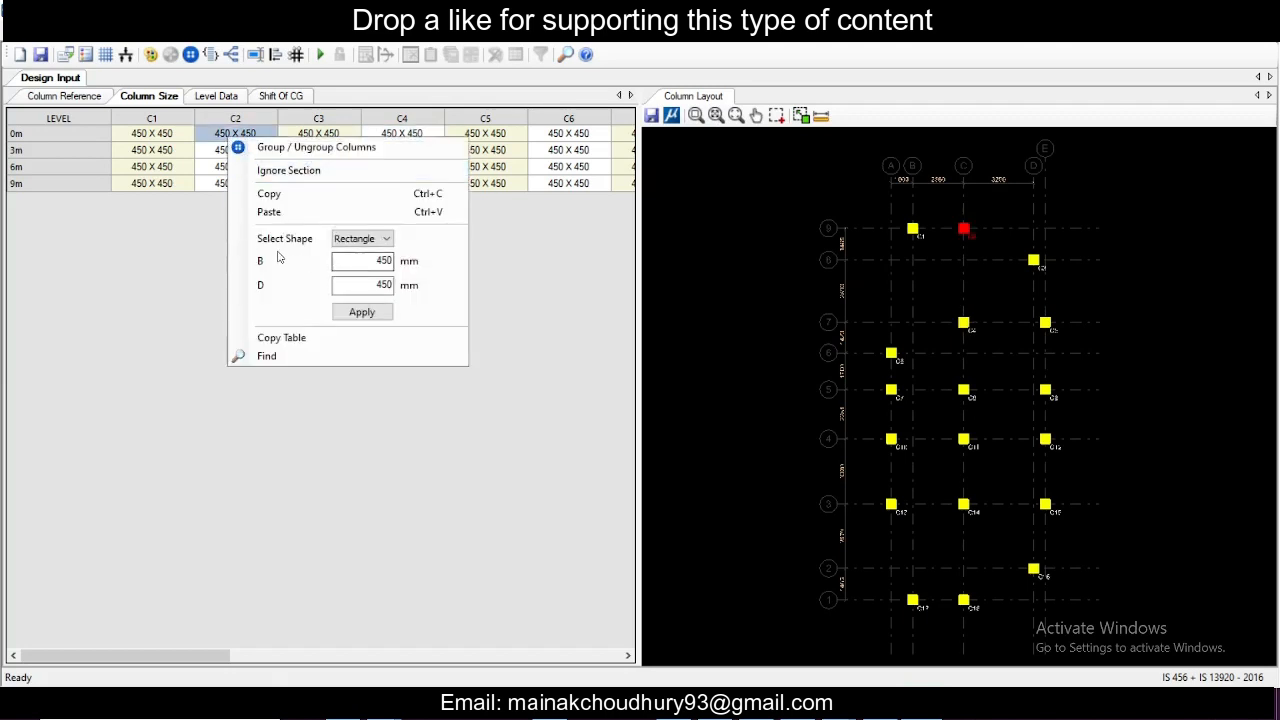
click(205, 268)
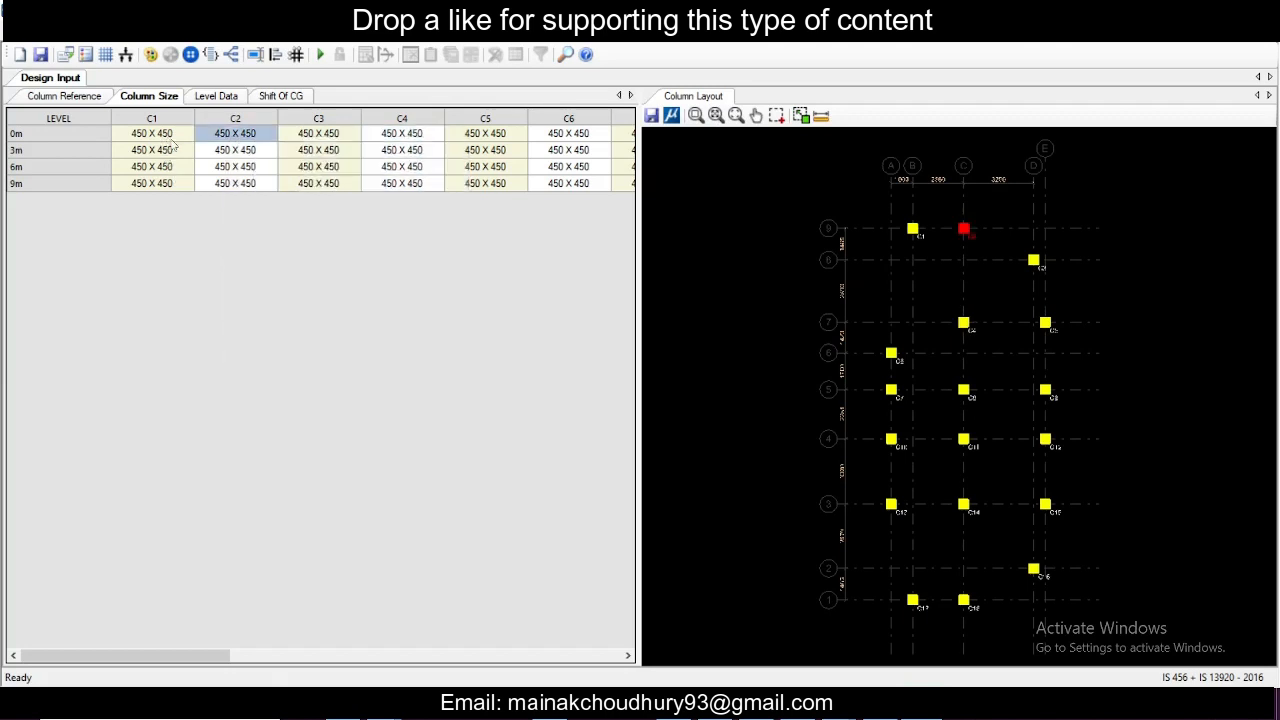
click(162, 134)
right_click(160, 132)
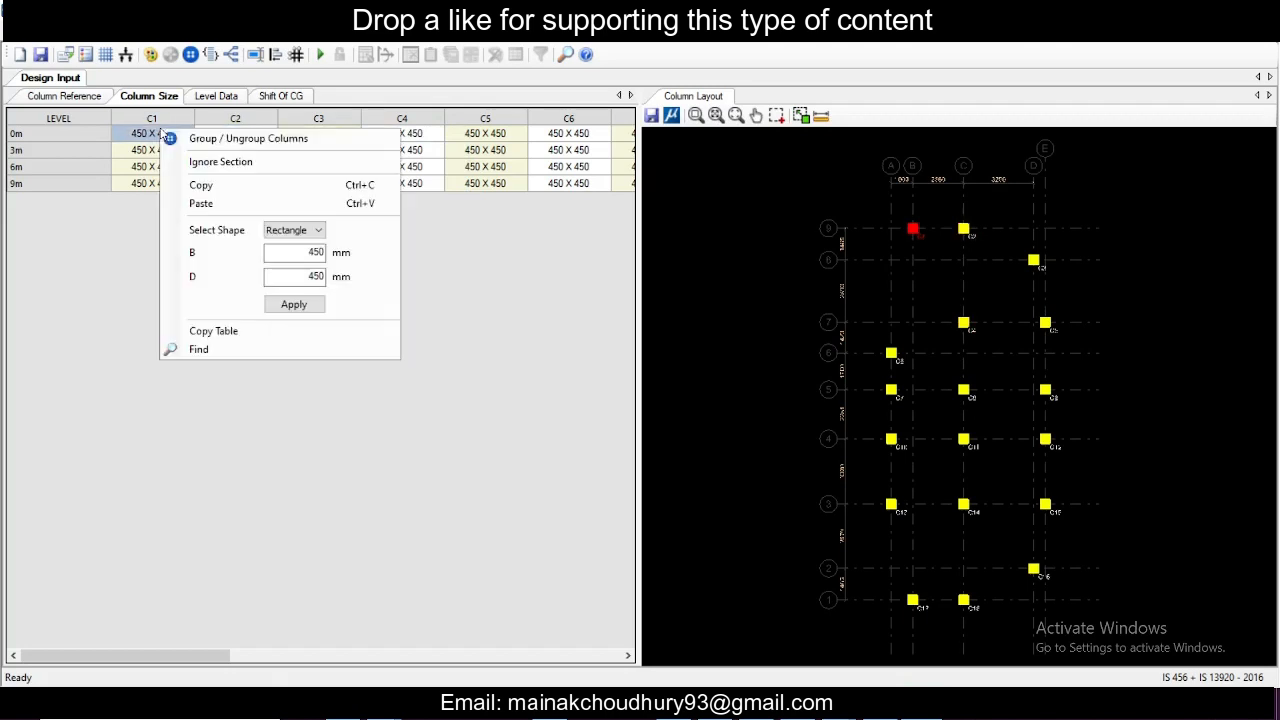
click(131, 278)
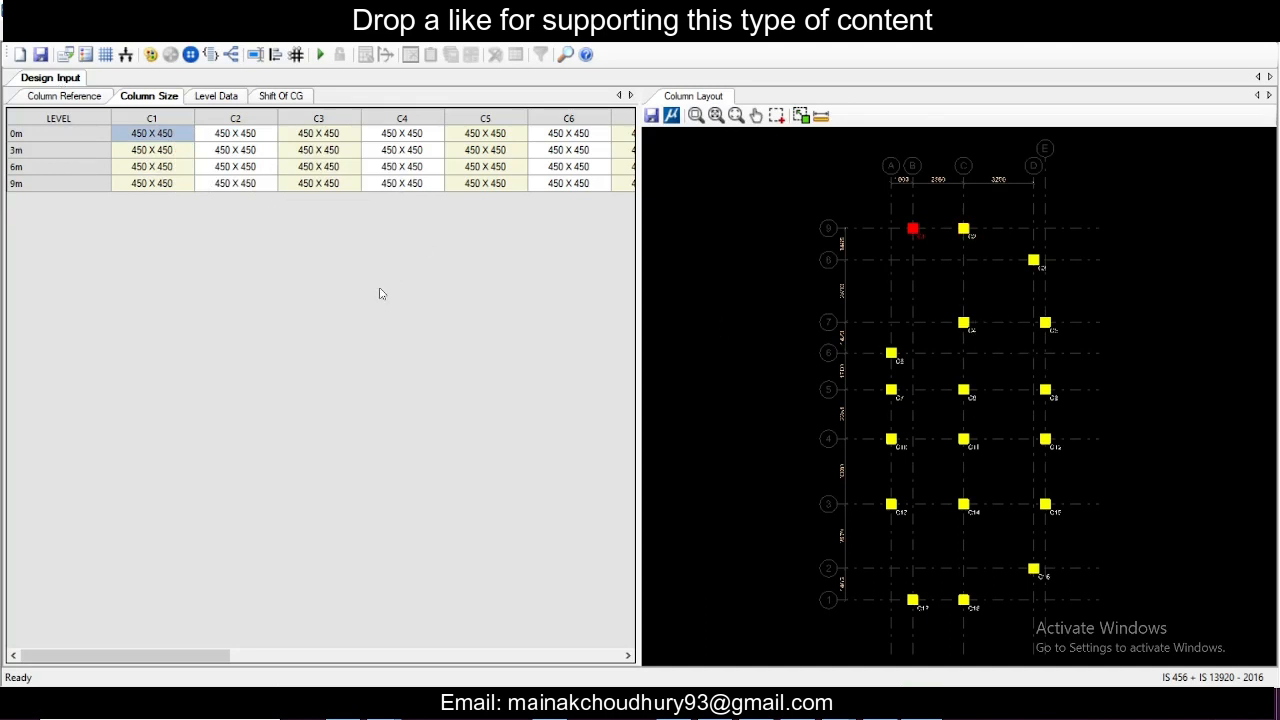
- Save the column design project
click(911, 273)
click(27, 40)
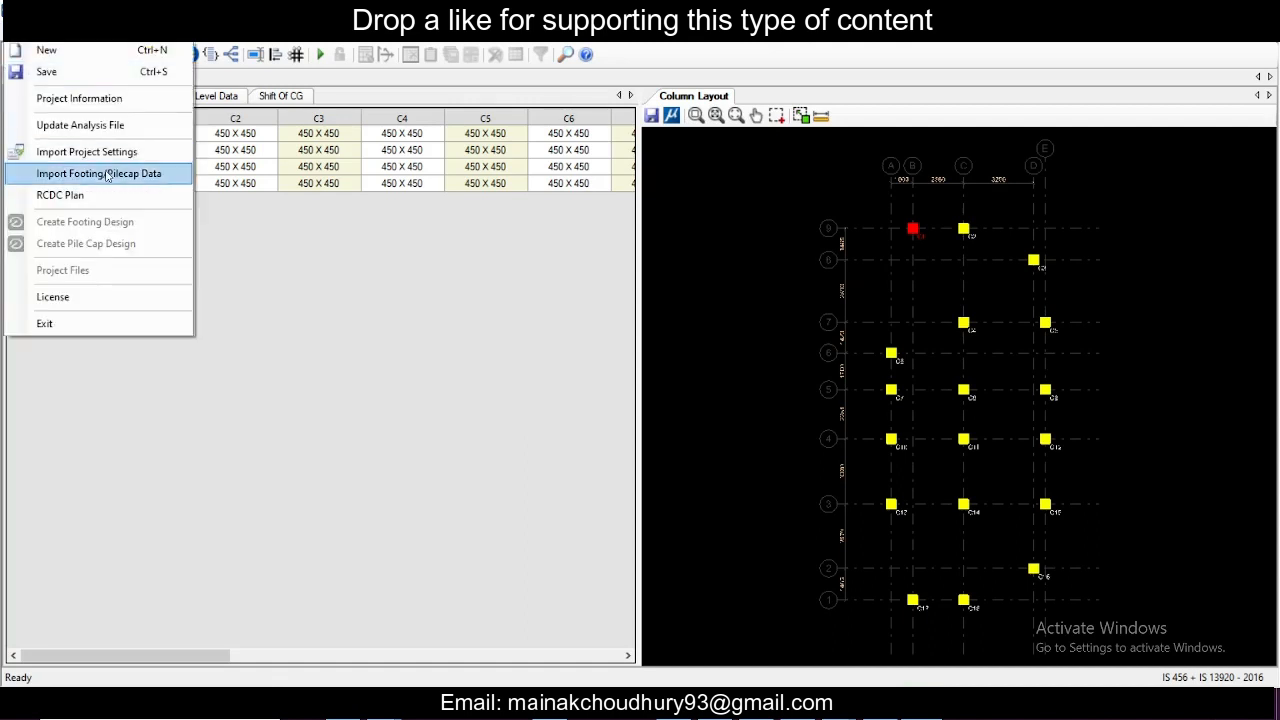
click(108, 74)
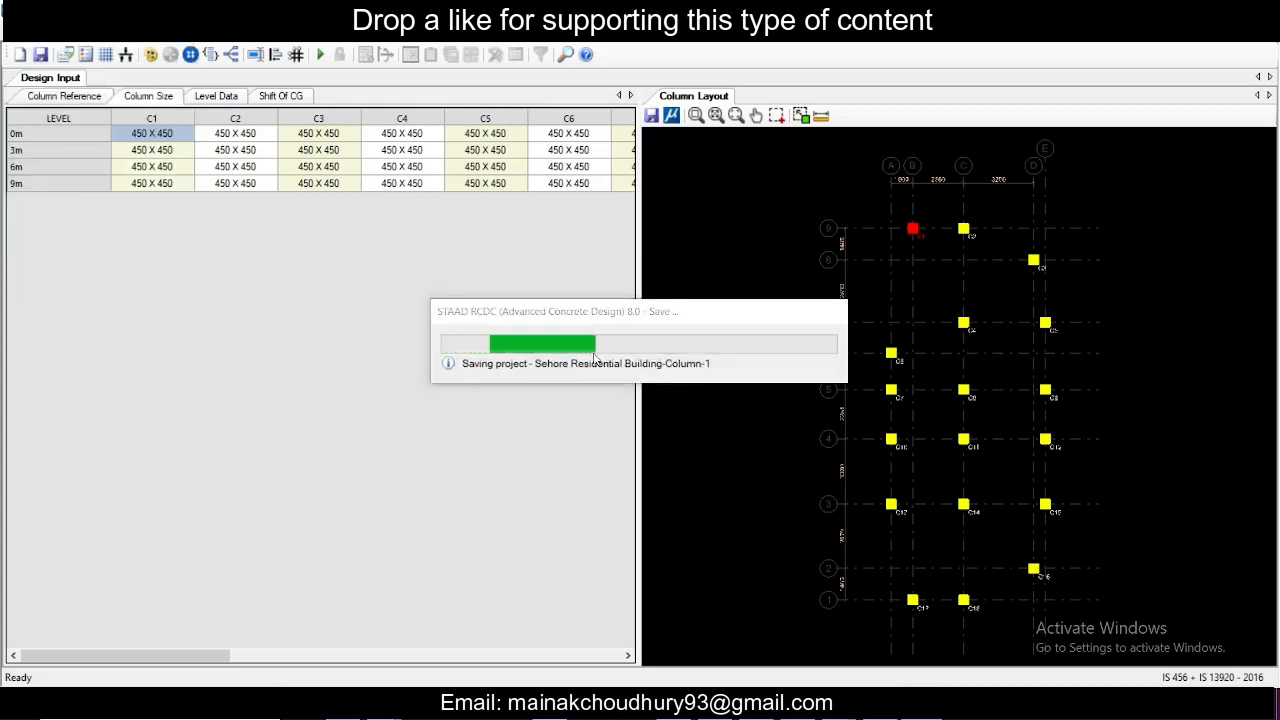
- Exit the column design project
click(16, 31)
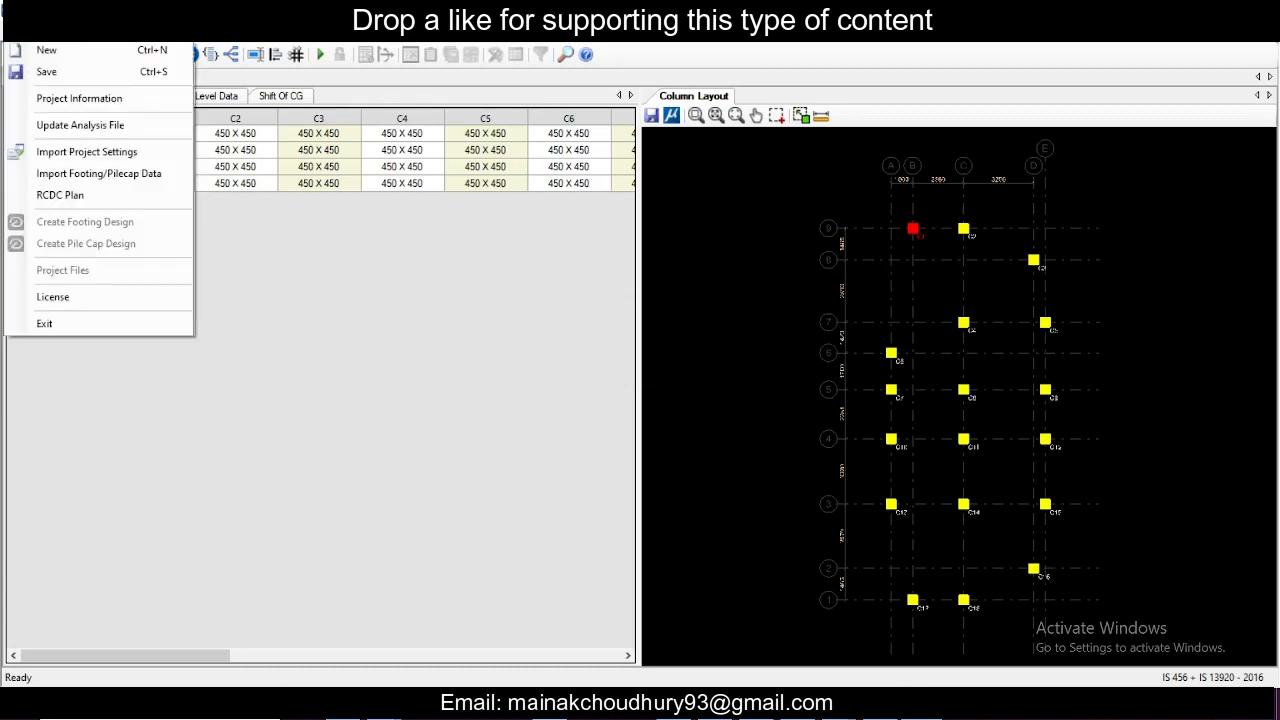
mouse_move(56, 31)
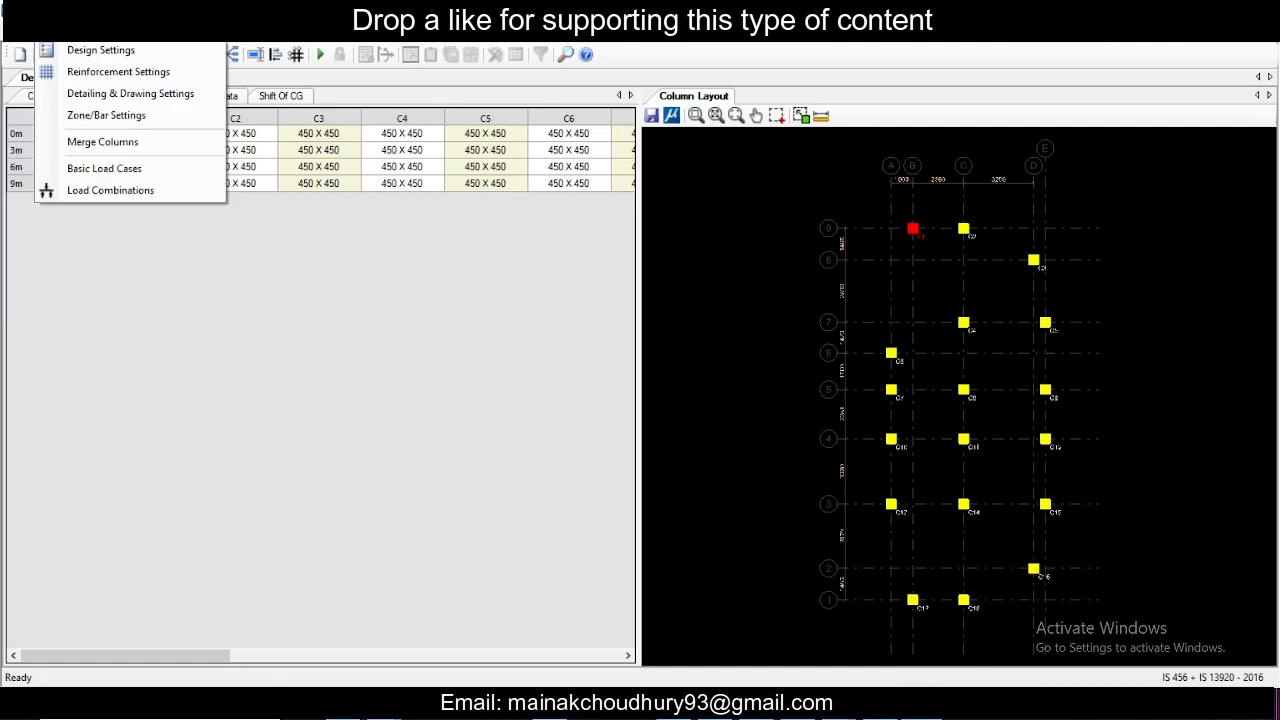
click(1188, 14)
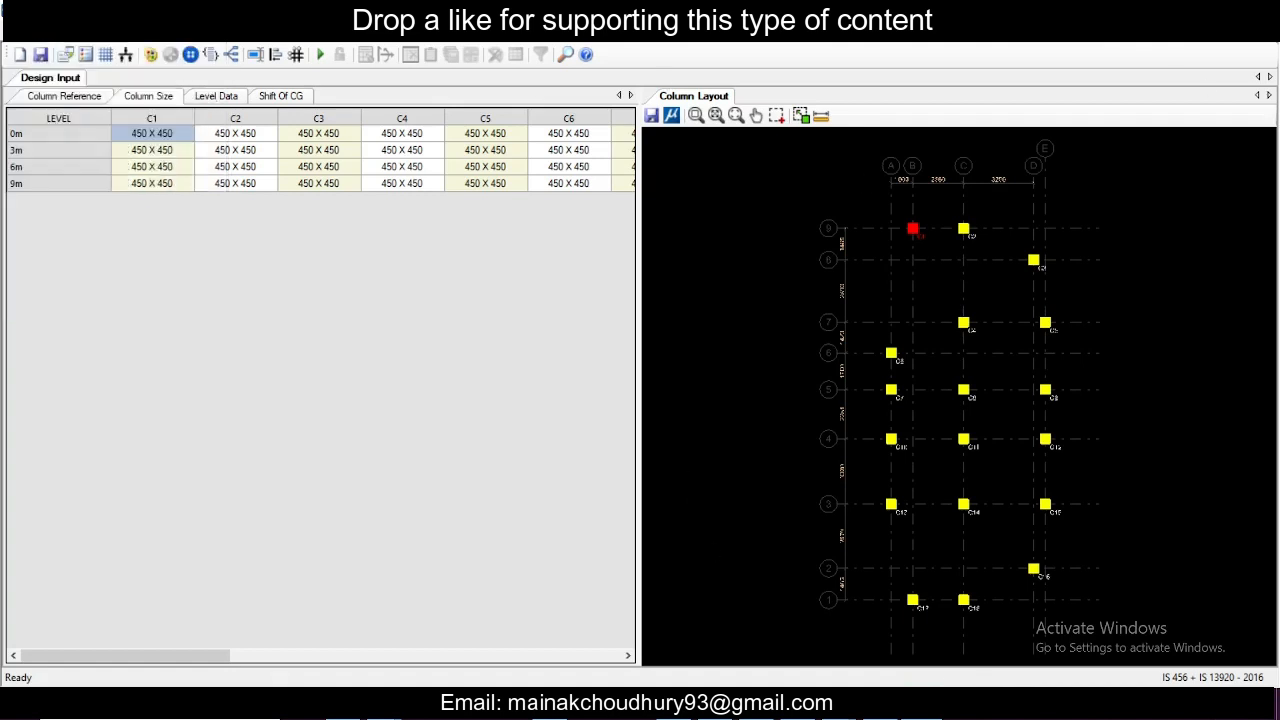
click(17, 31)
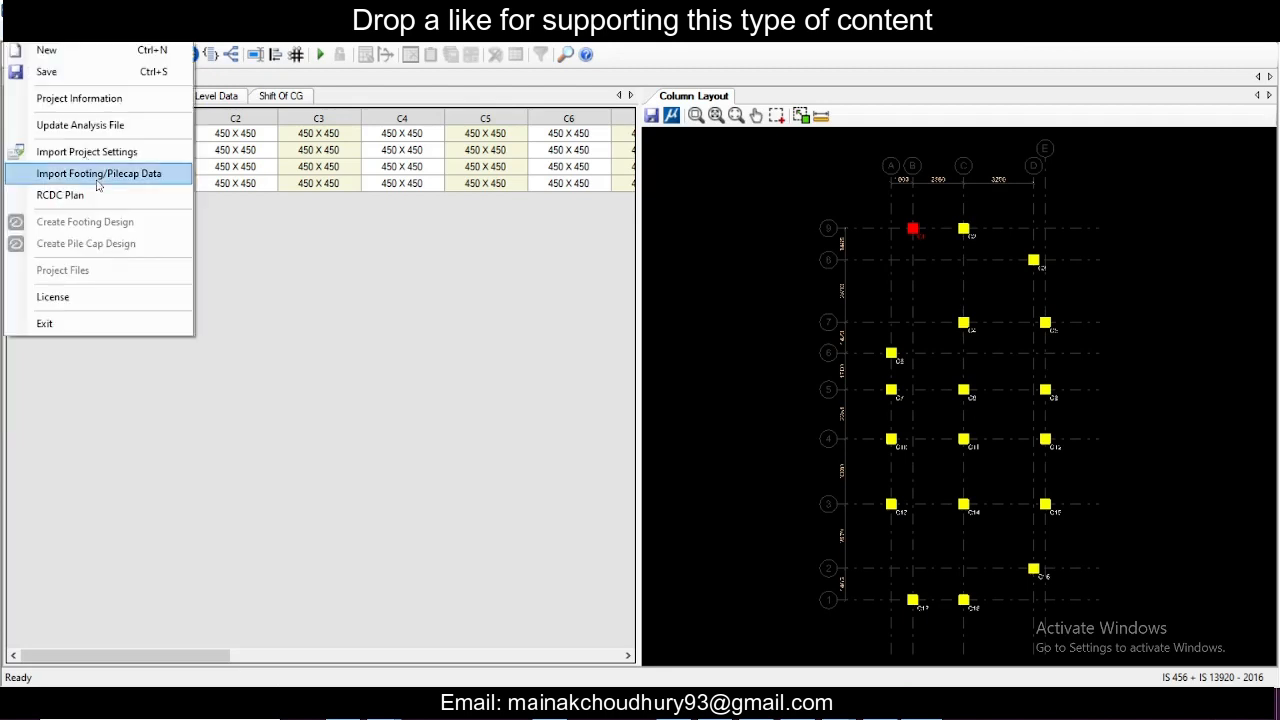
click(146, 330)
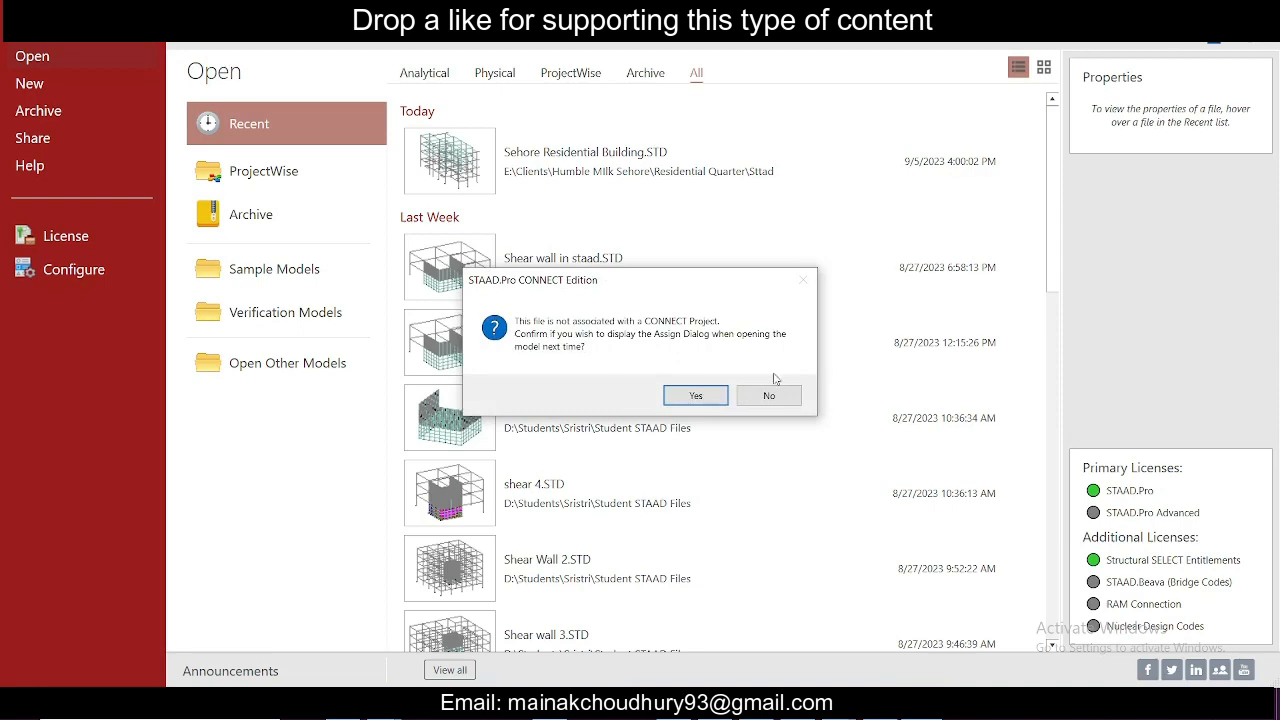
- Decline showing the CONNECT Assign dialog for the STAAD.Pro model and try to enter the Advanced Concrete Design workflow
click(769, 395)
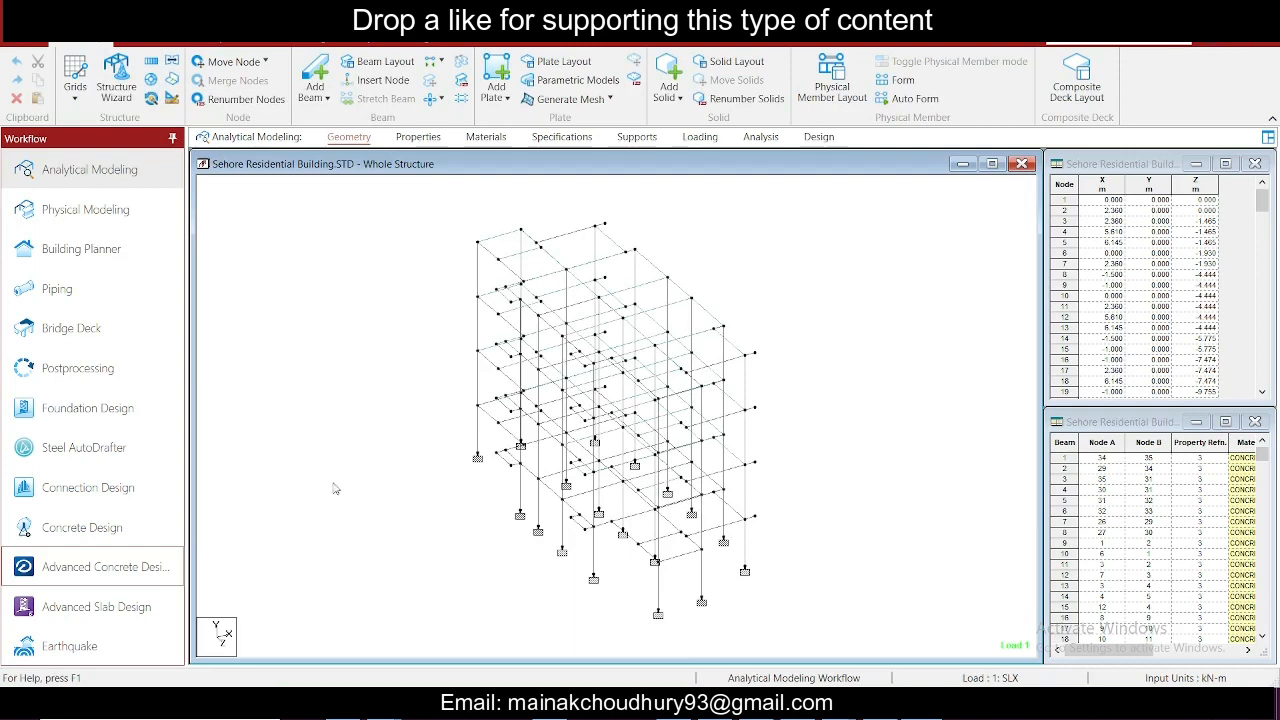
click(61, 568)
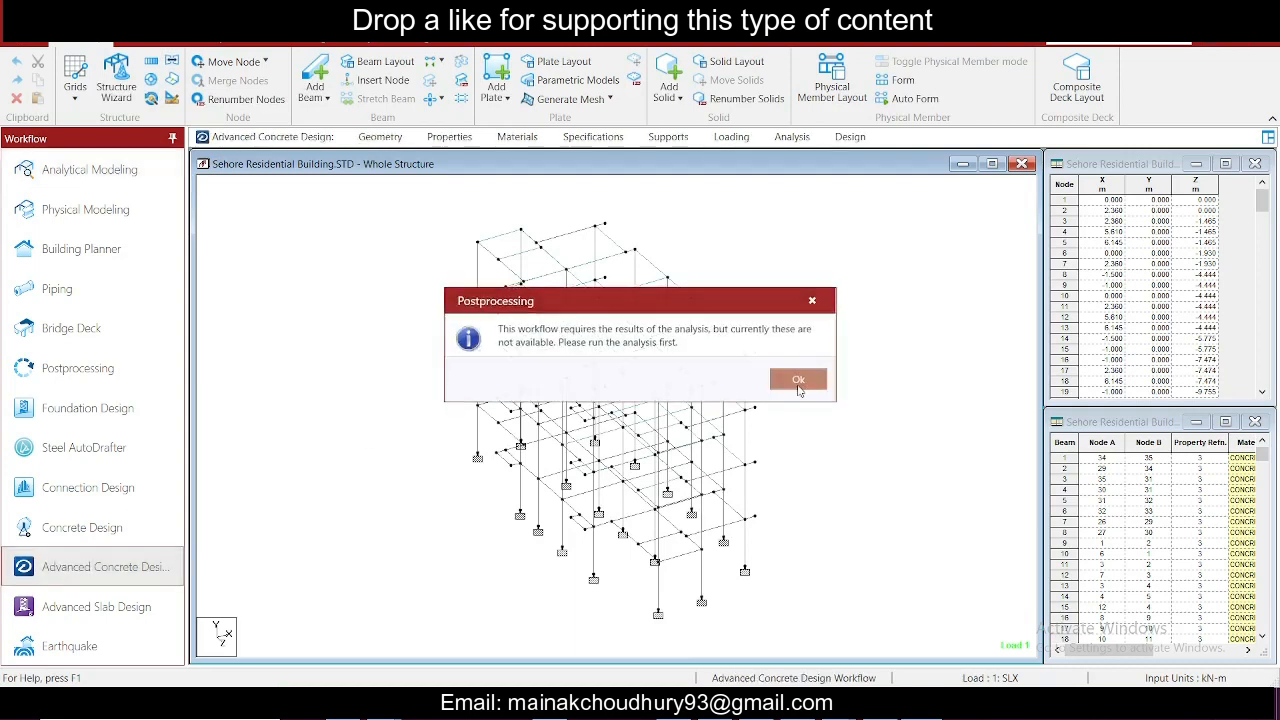
click(799, 387)
- Run the analysis of the Sehore Residential Building model and stay in modeling mode when finishing it
click(387, 43)
click(274, 80)
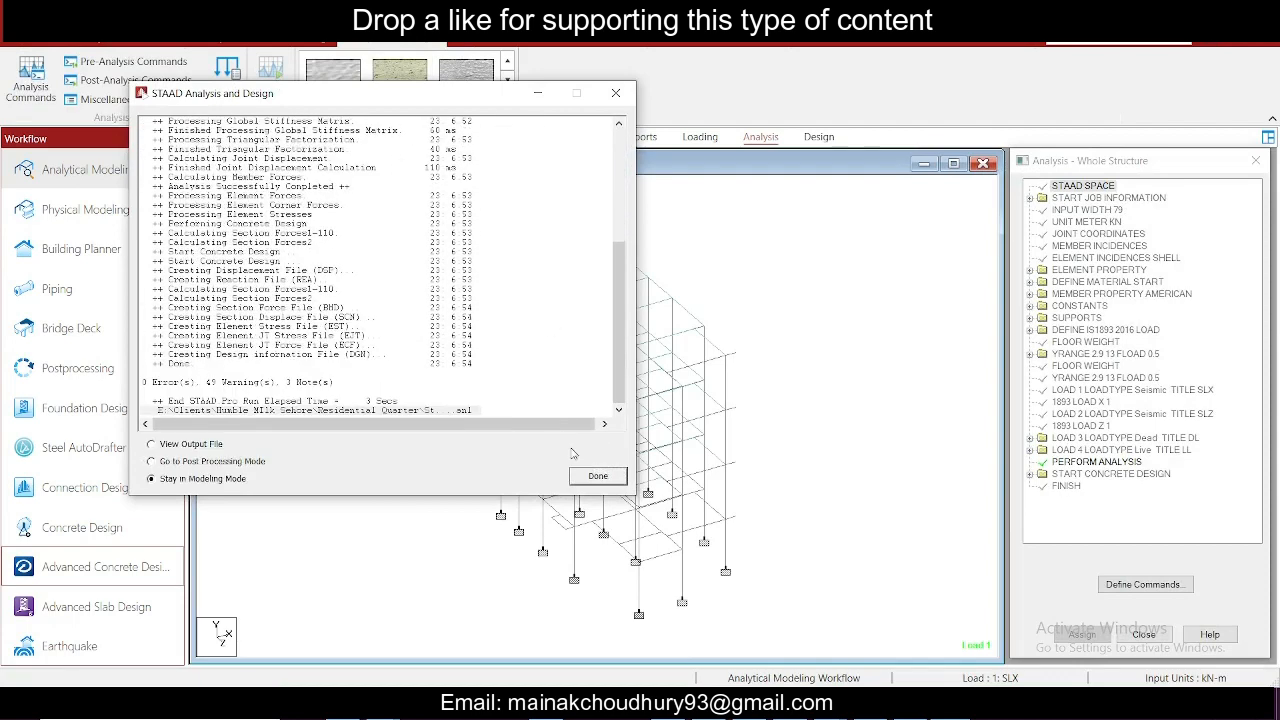
click(598, 477)
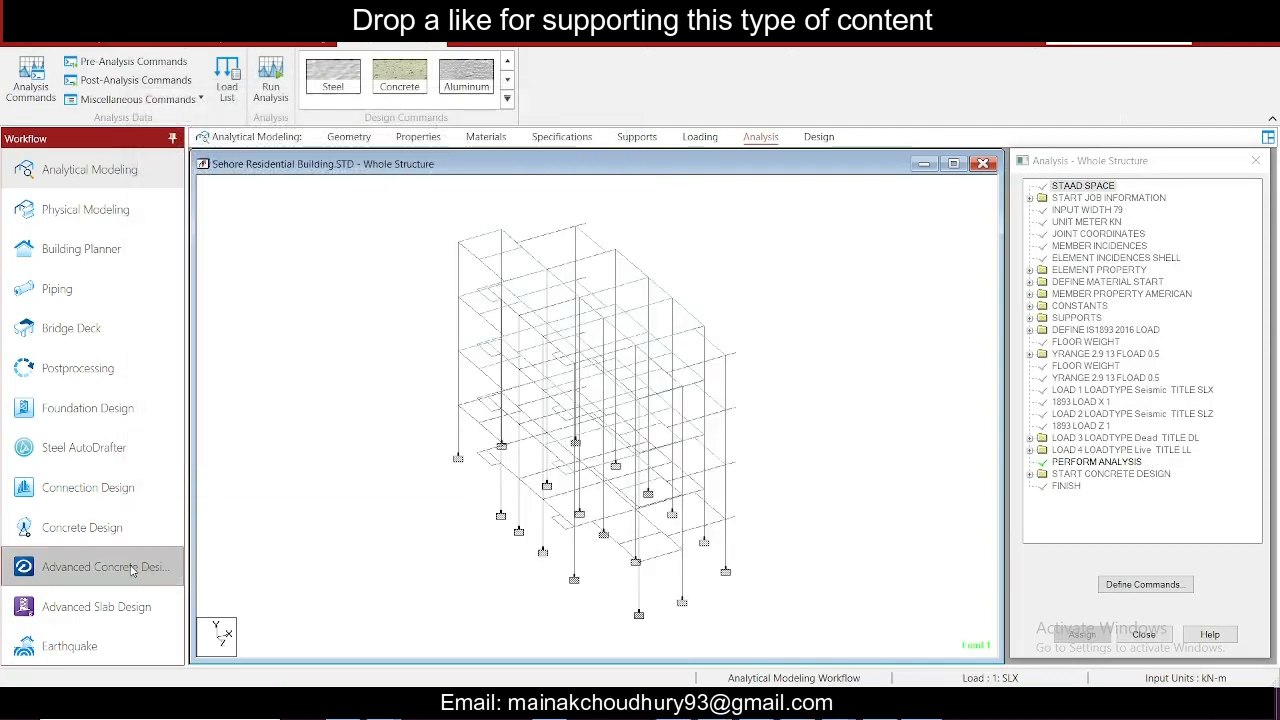
- Enter Advanced Concrete Design with its own licence option and create a Footing project with "-" for project, client and engineer
click(130, 566)
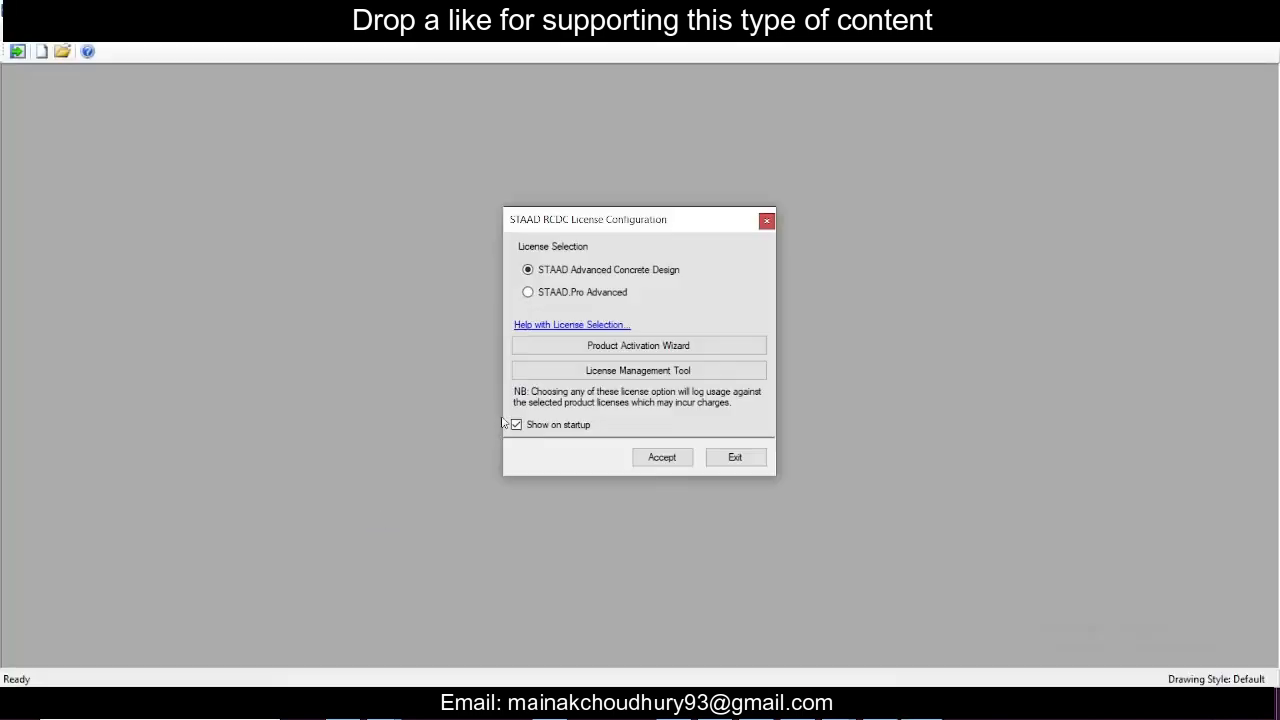
click(651, 457)
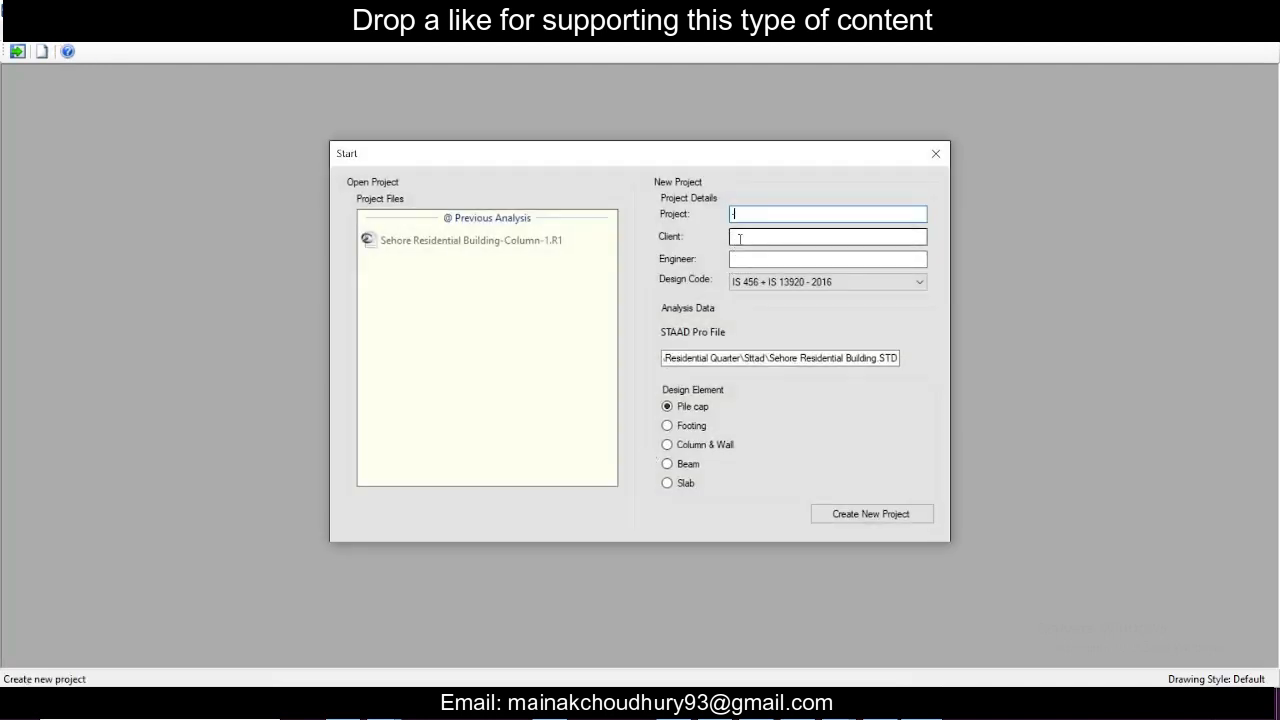
text(-)
key(Tab)
text(-)
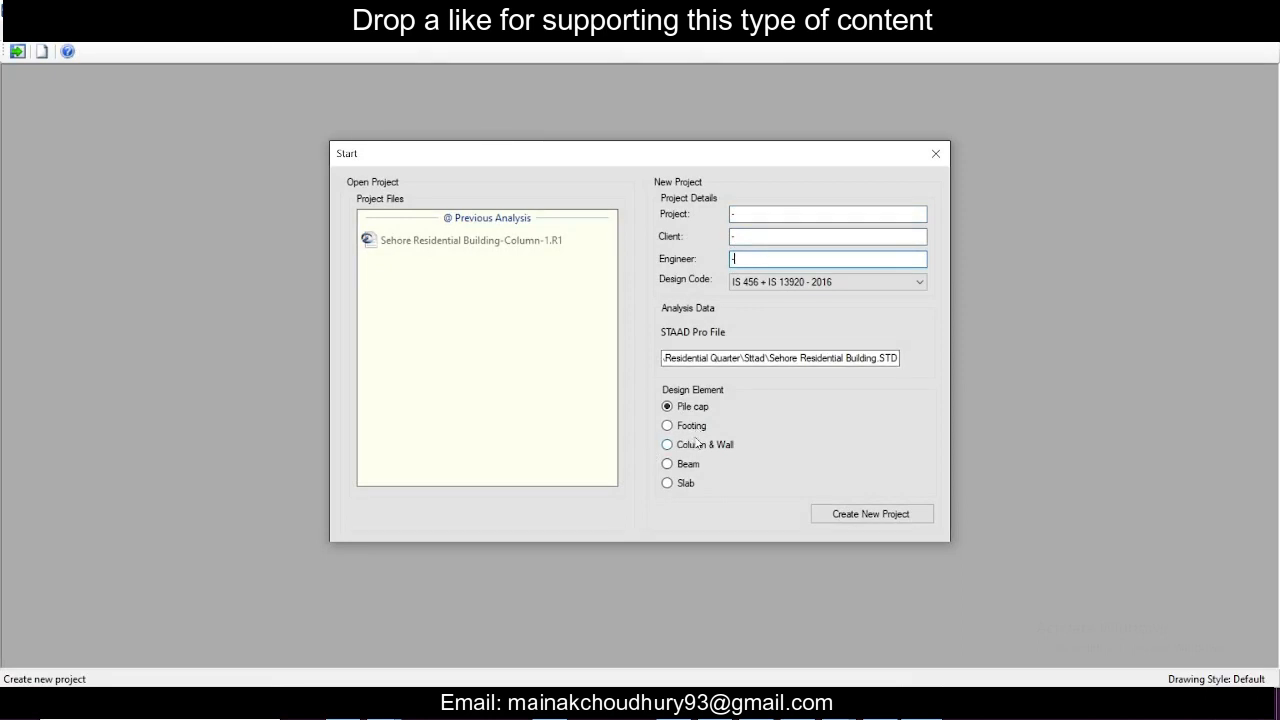
click(667, 425)
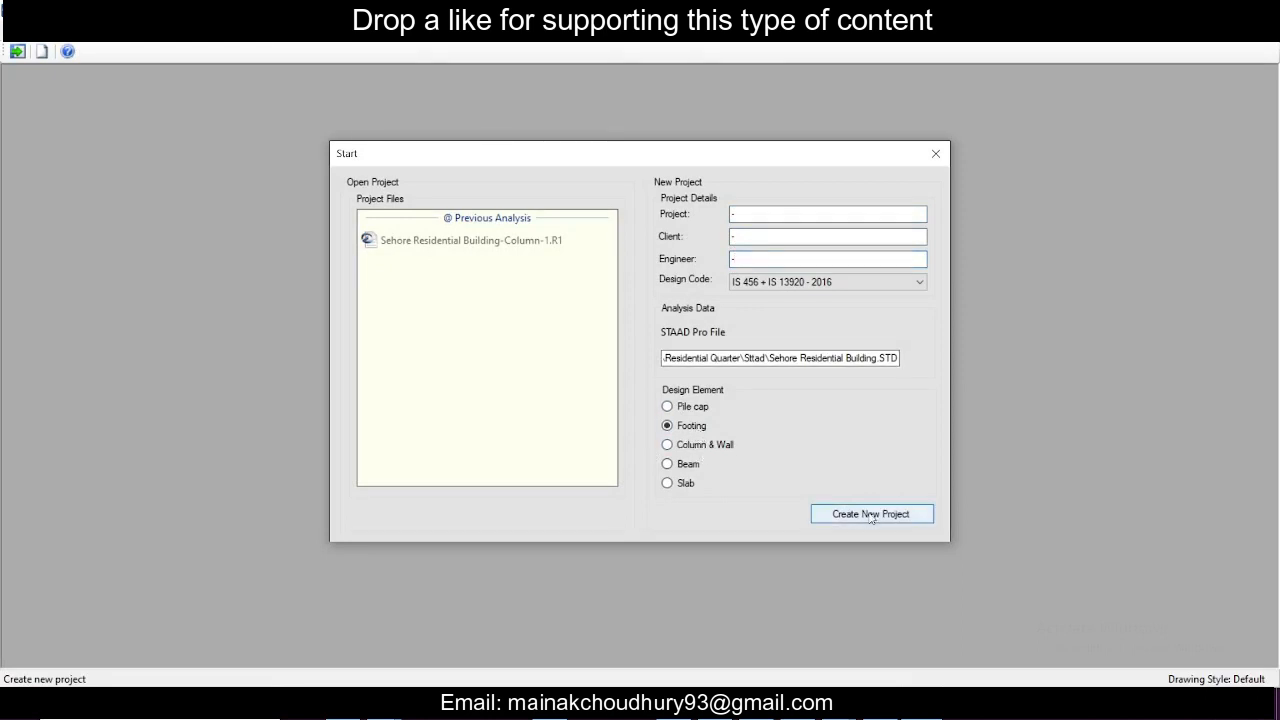
click(868, 514)
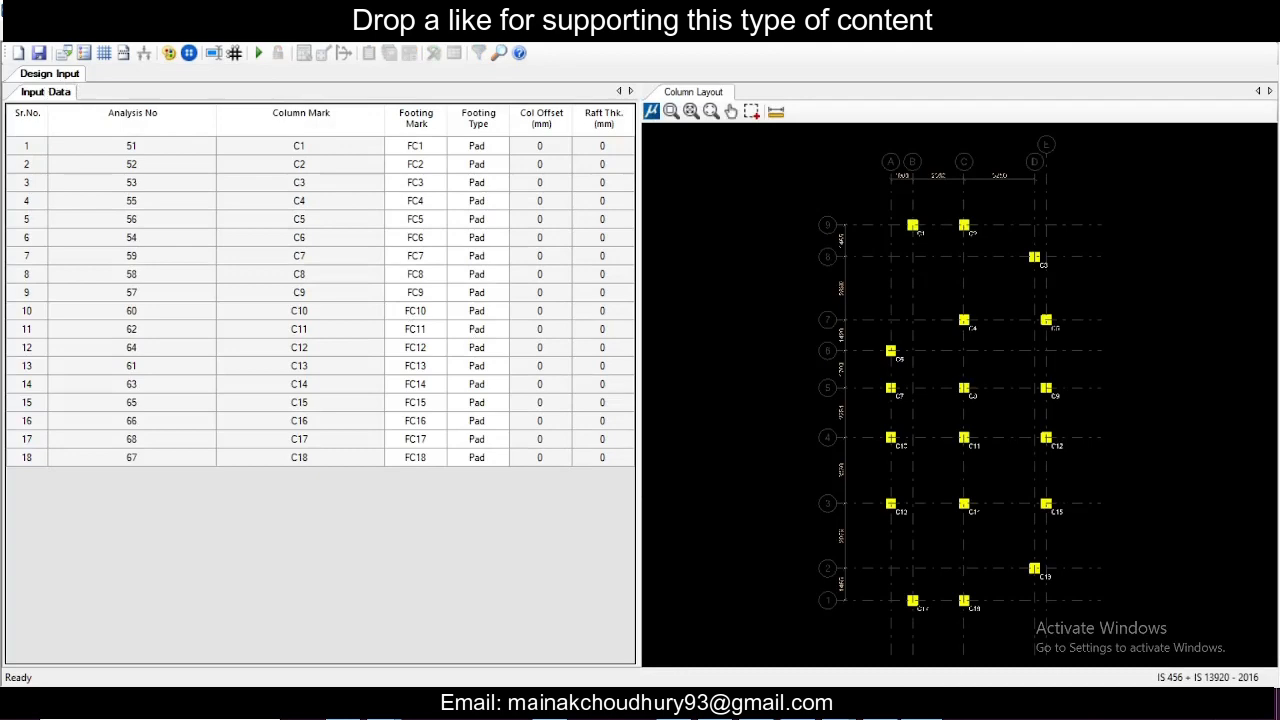
- Set the net SBC to 220 kN/sqm in the footing general settings
click(50, 74)
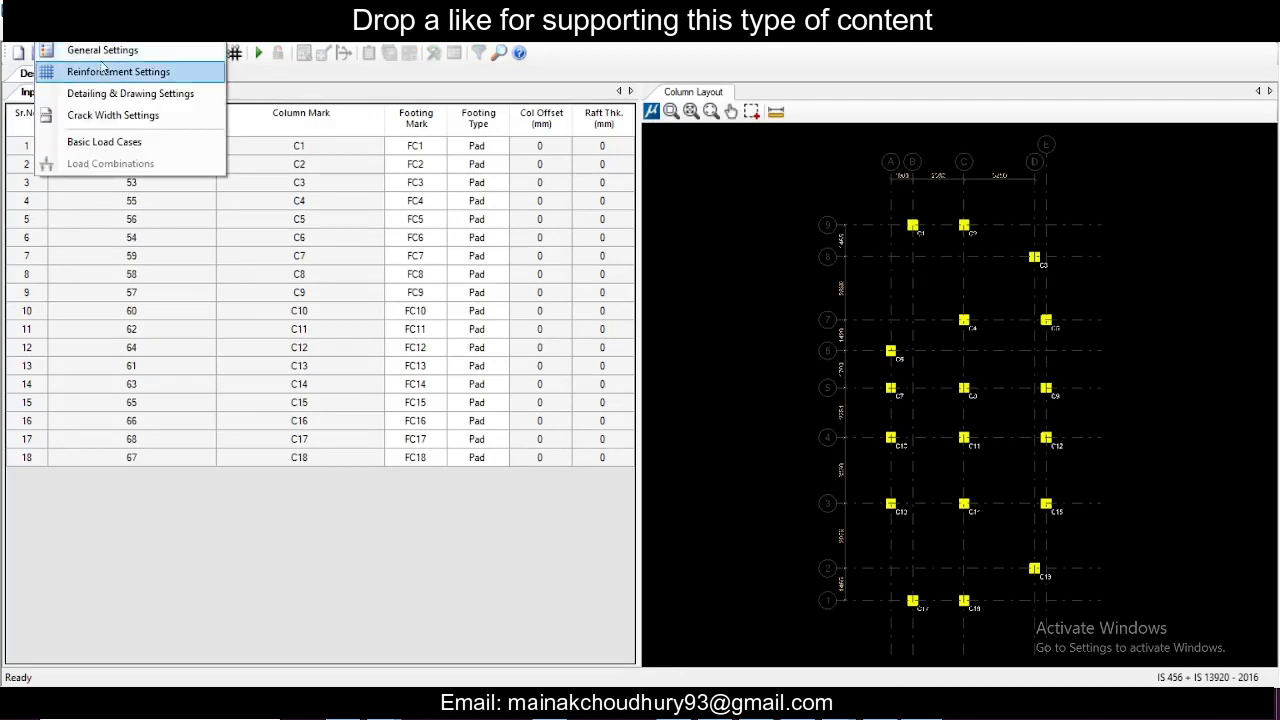
click(110, 50)
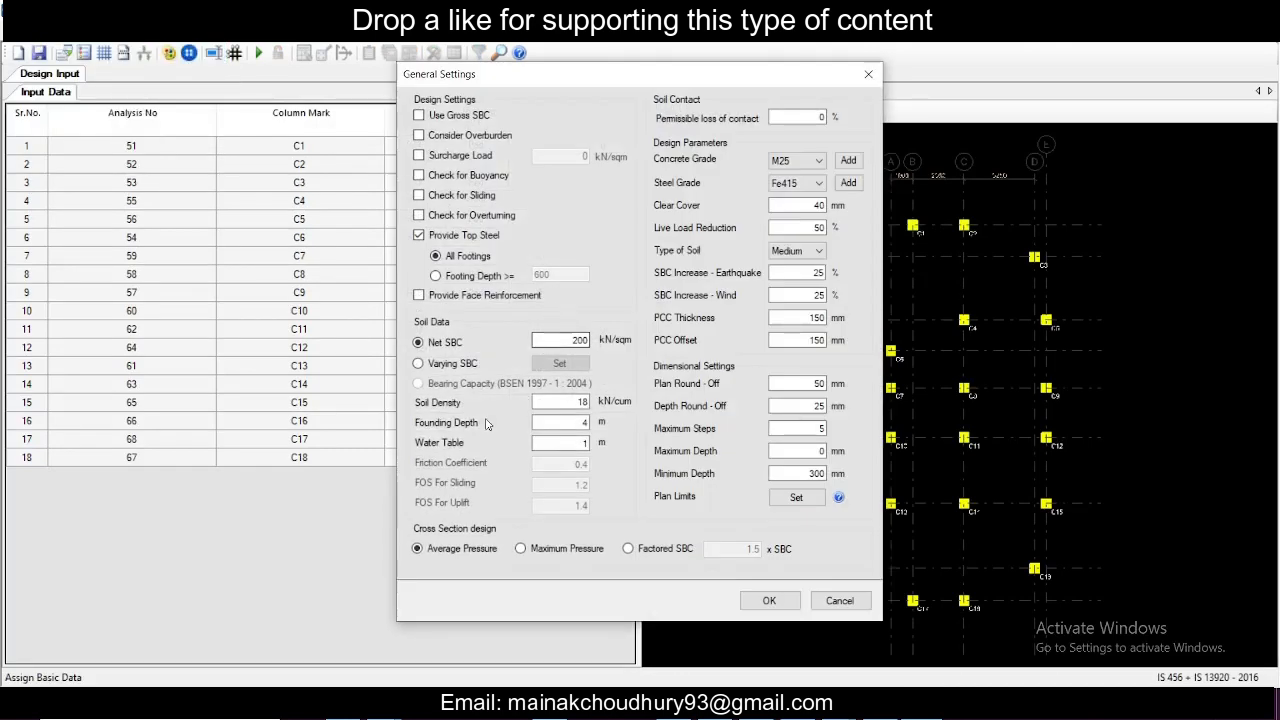
click(548, 402)
drag(549, 339, 640, 343)
text(22)
- Set the footing steel grade to Fe550 and accept the general settings
click(815, 183)
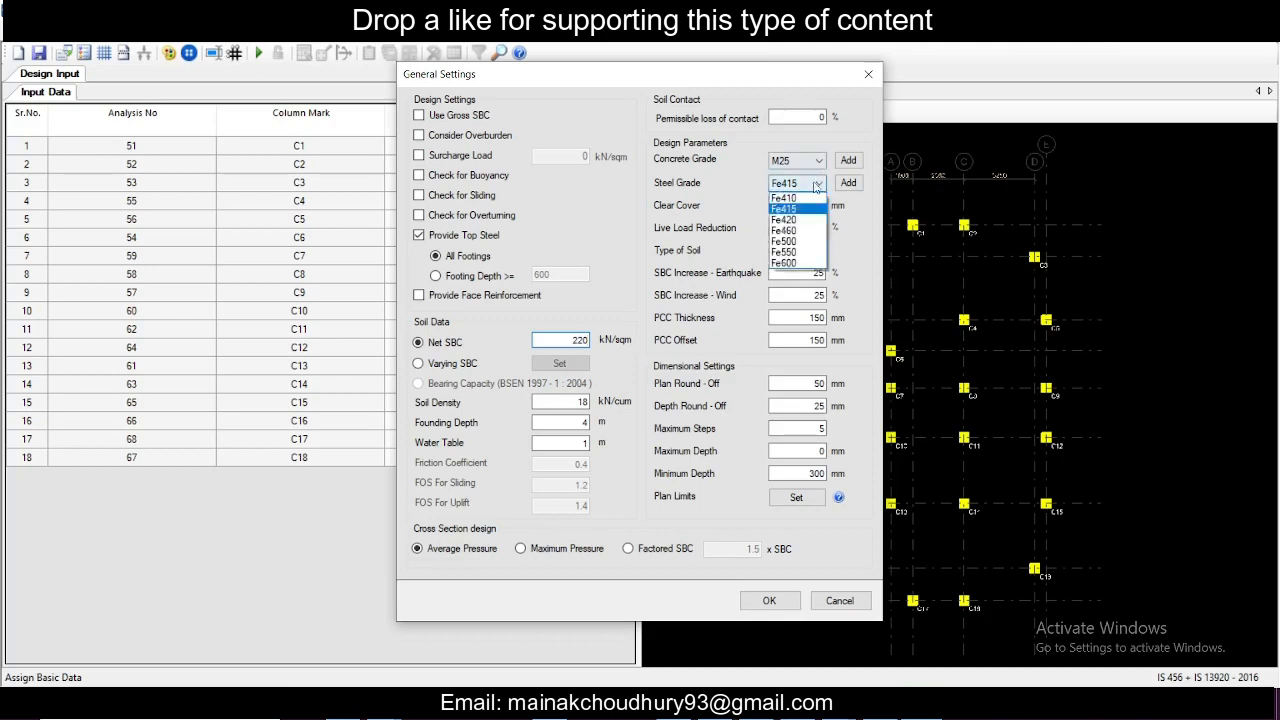
click(813, 245)
click(814, 184)
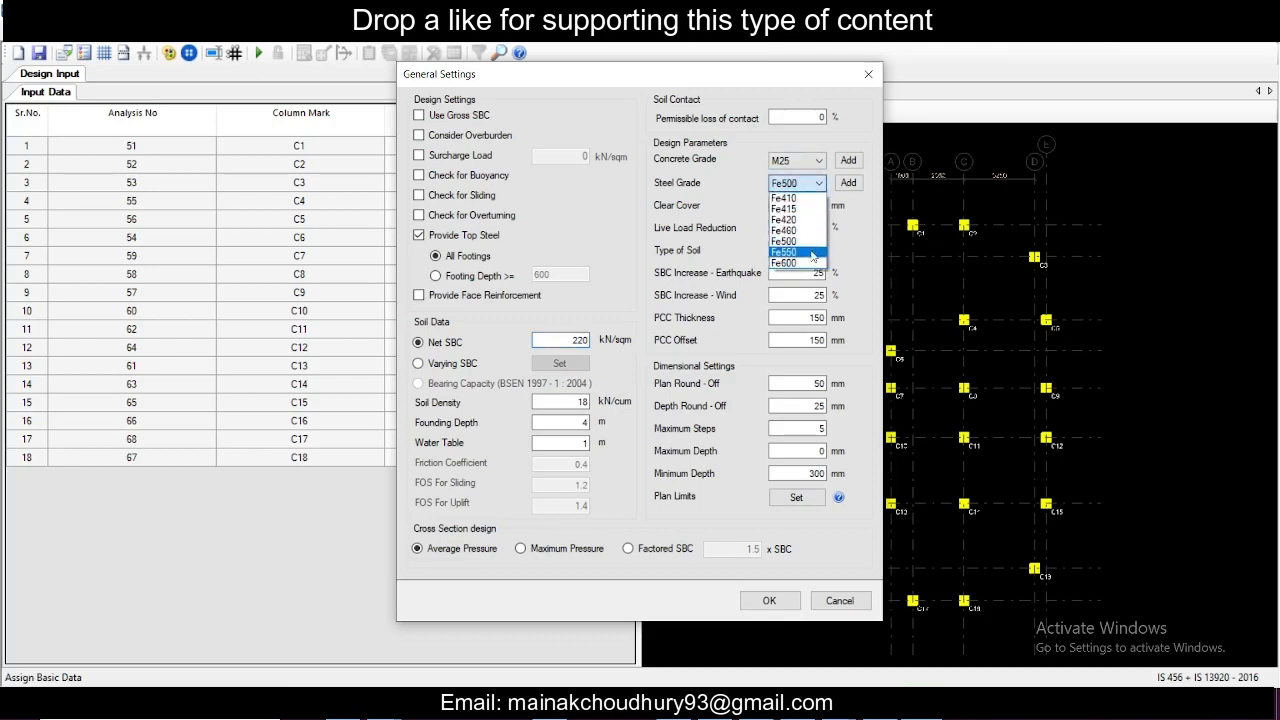
click(813, 253)
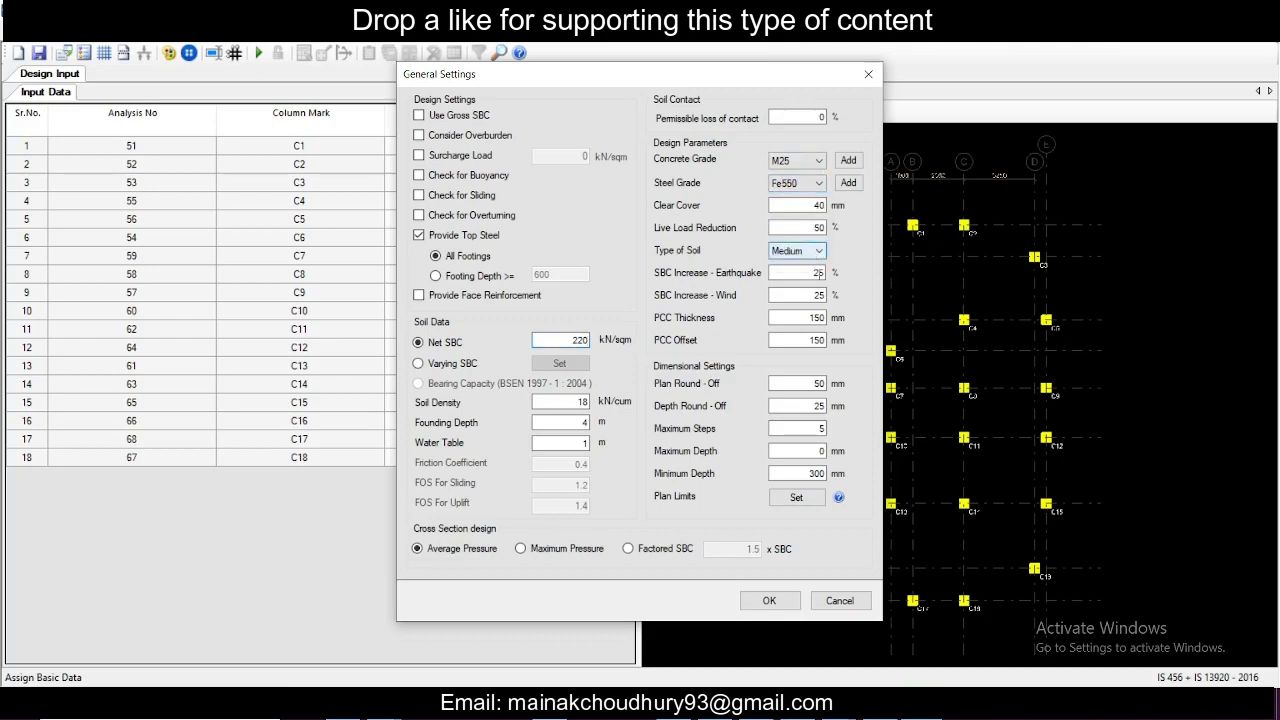
click(769, 601)
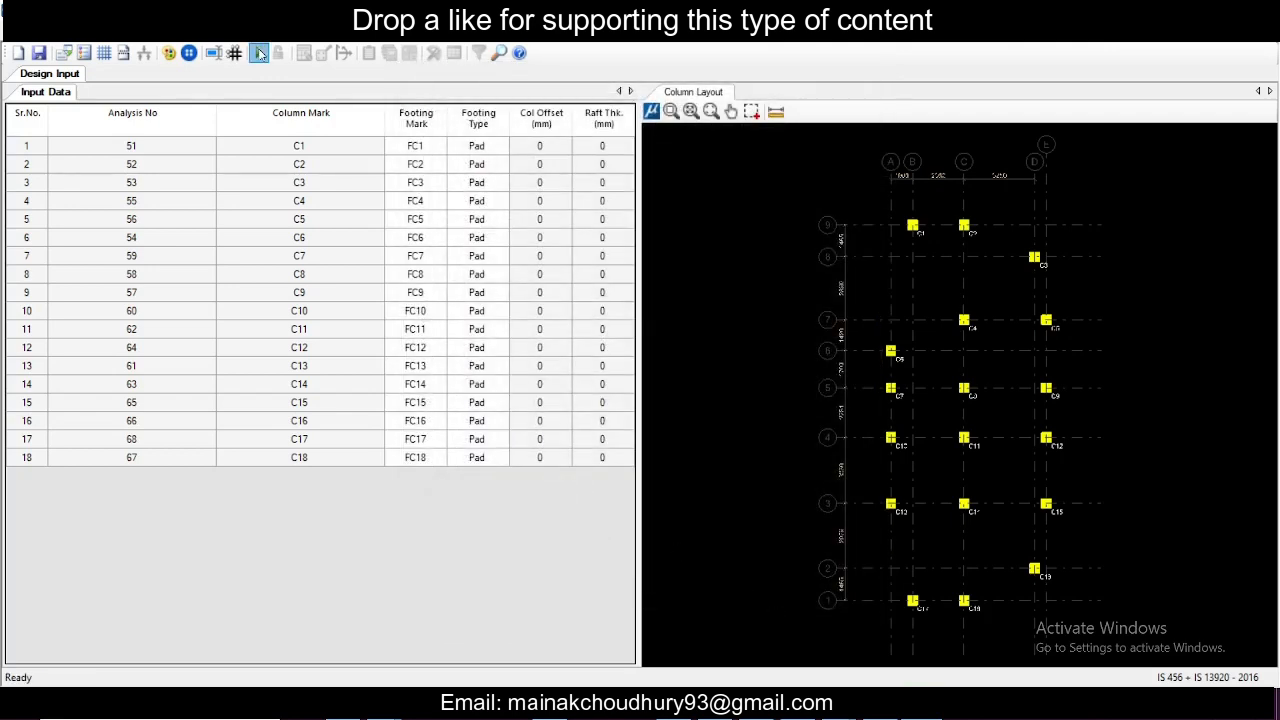
- Start the footing design and assign the types Earthquake X to LOAD 1: SLX and Earthquake Z to LOAD 2: SLZ
click(258, 53)
click(594, 203)
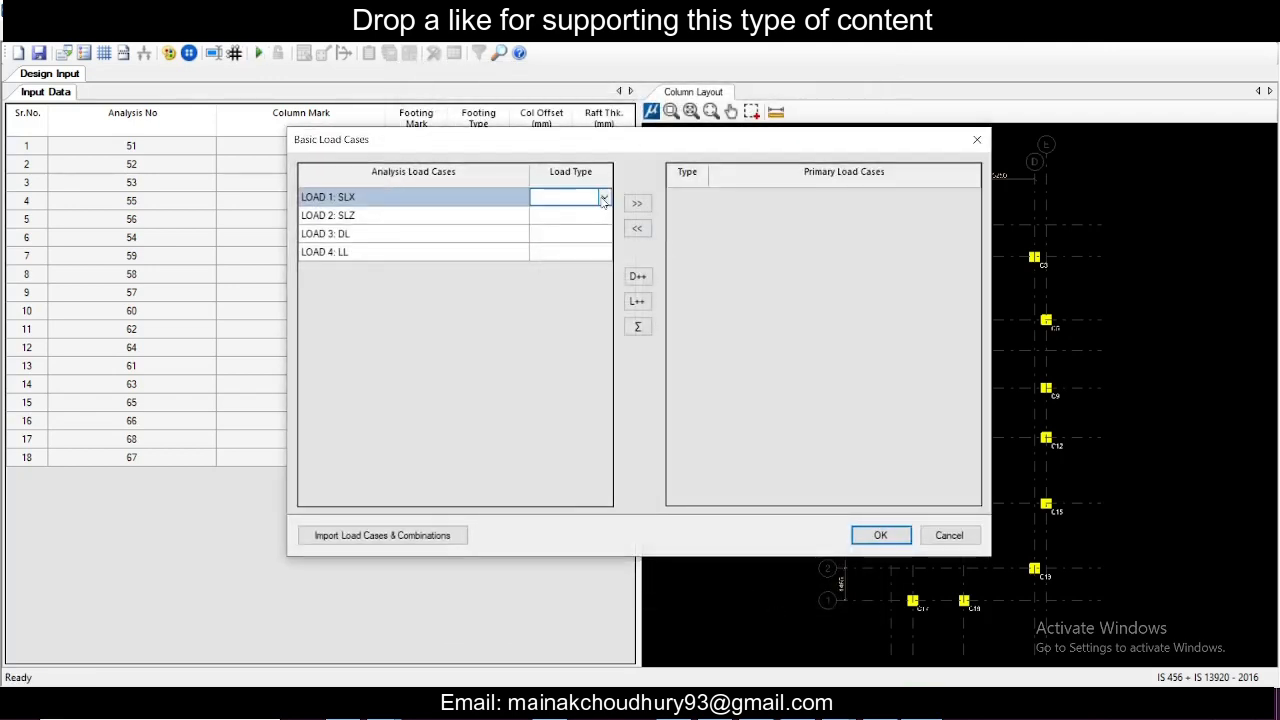
click(603, 198)
click(586, 245)
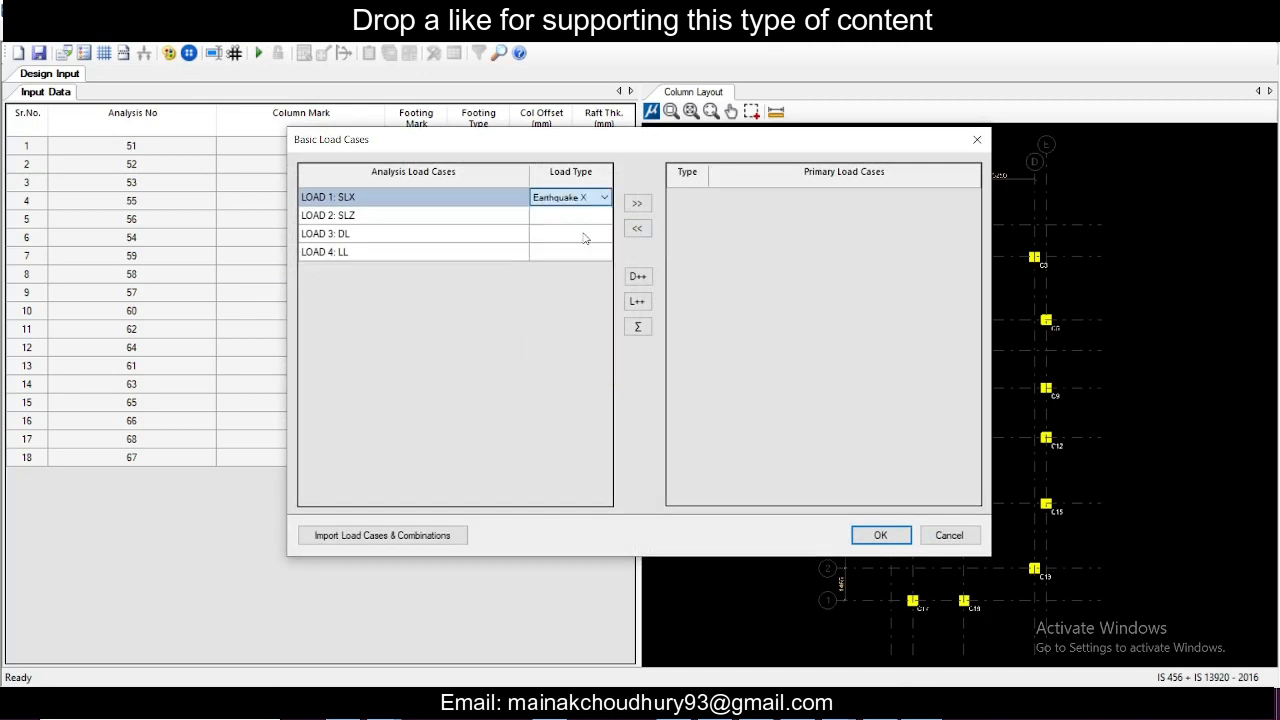
click(603, 216)
click(603, 217)
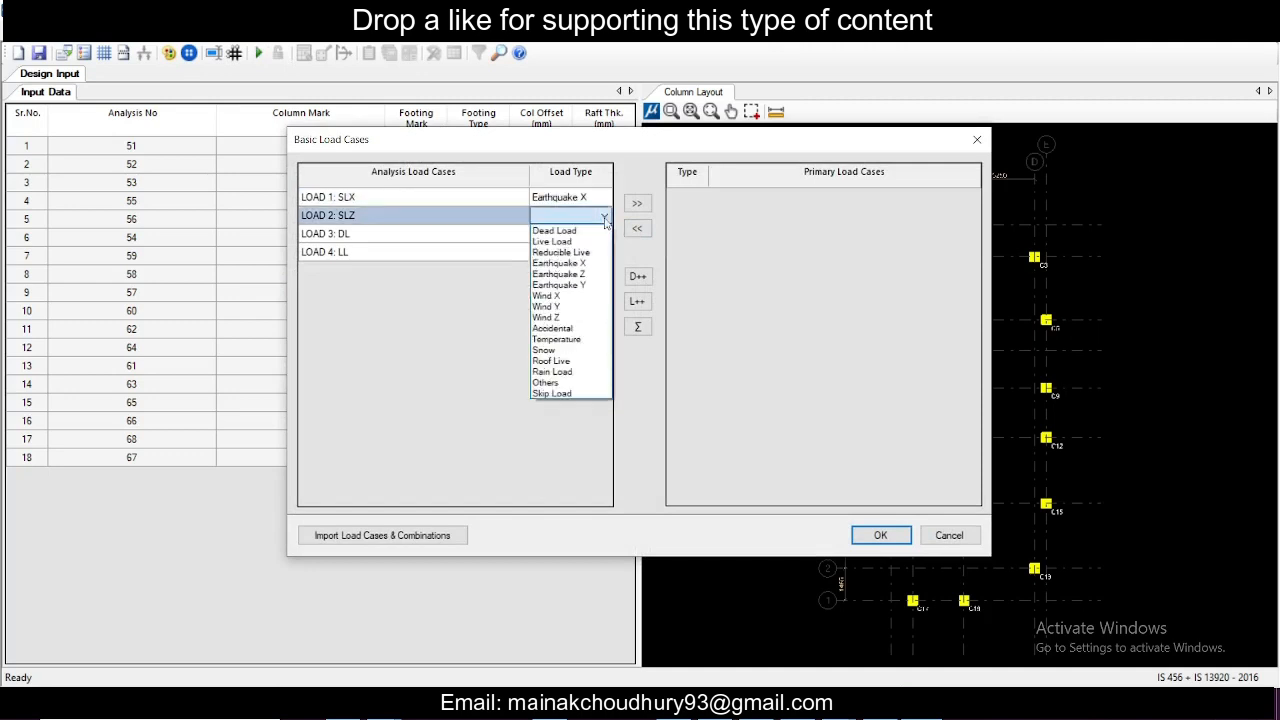
click(586, 272)
- Assign the type Dead Load to LOAD 3: DL and Live Load to LOAD 4: LL for the footing design
click(603, 234)
click(603, 234)
click(570, 248)
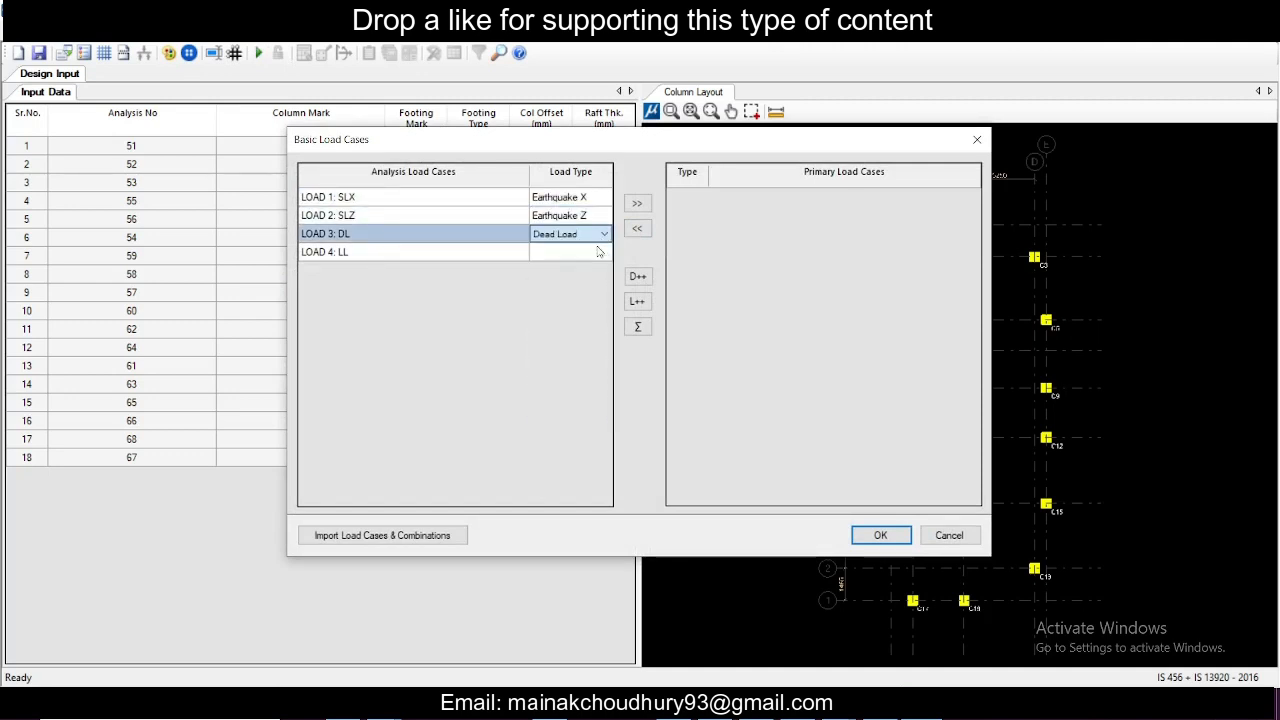
click(603, 252)
click(603, 253)
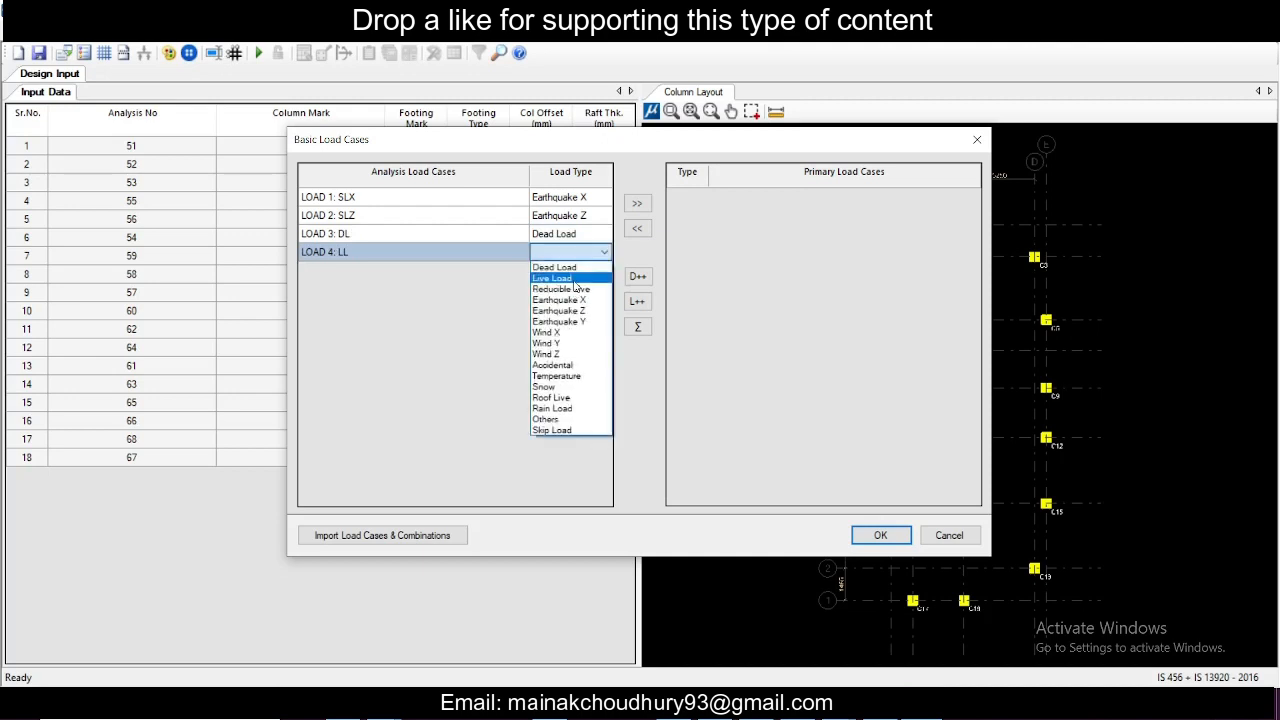
click(560, 276)
- Add all four analysis load cases to the footing design's primary load cases and accept them
shift+click(490, 240)
shift+click(481, 220)
shift+click(495, 197)
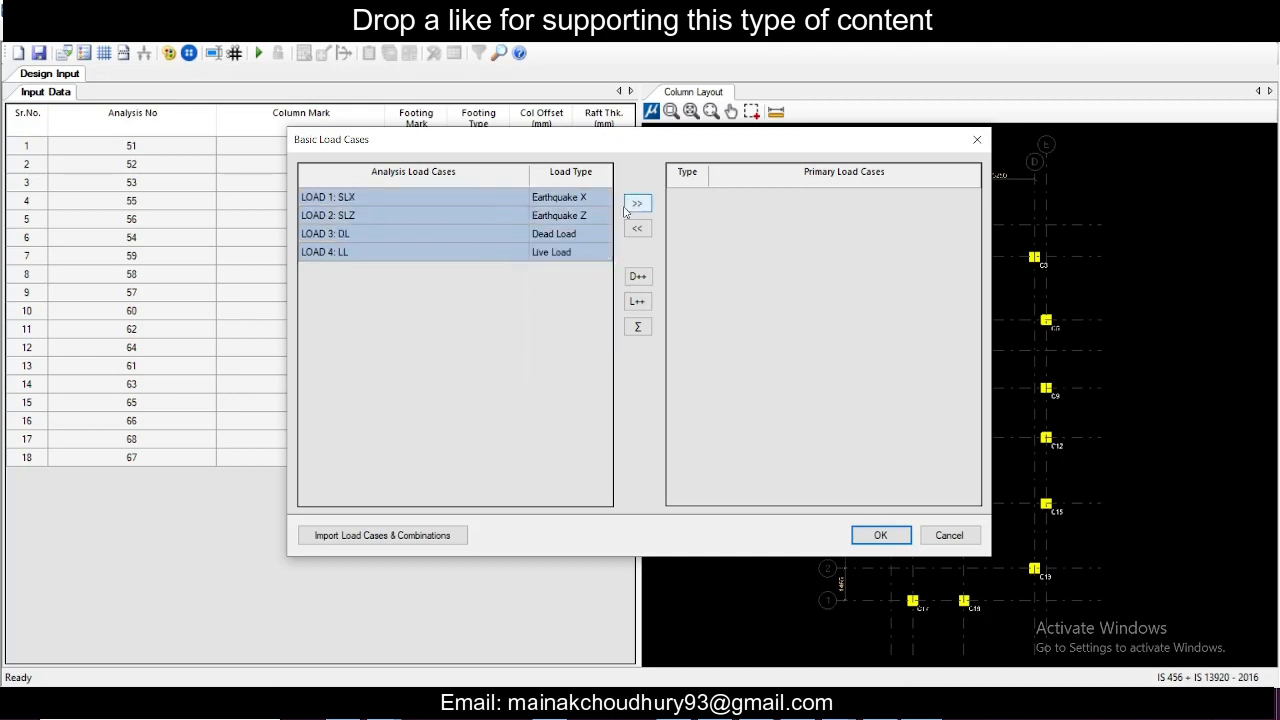
click(637, 203)
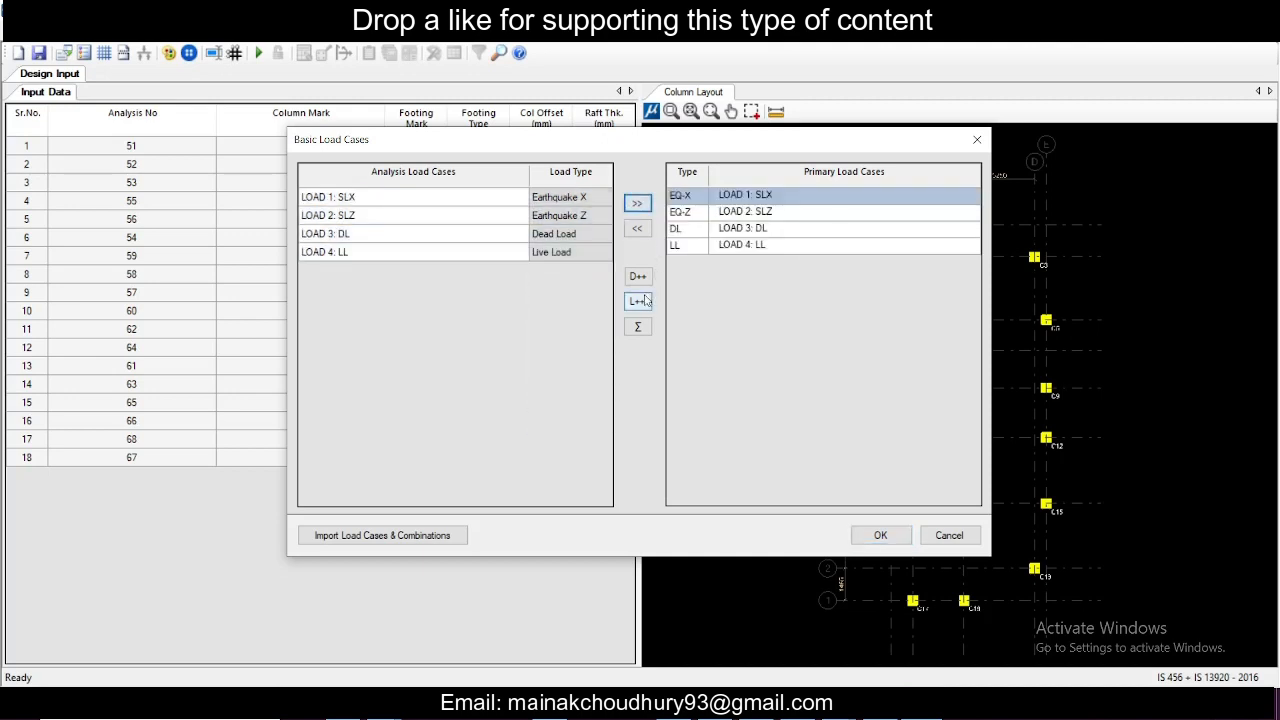
click(882, 537)
- Add the template load combinations for both footing design and footing sizing, and accept them to run the design
click(834, 519)
click(838, 470)
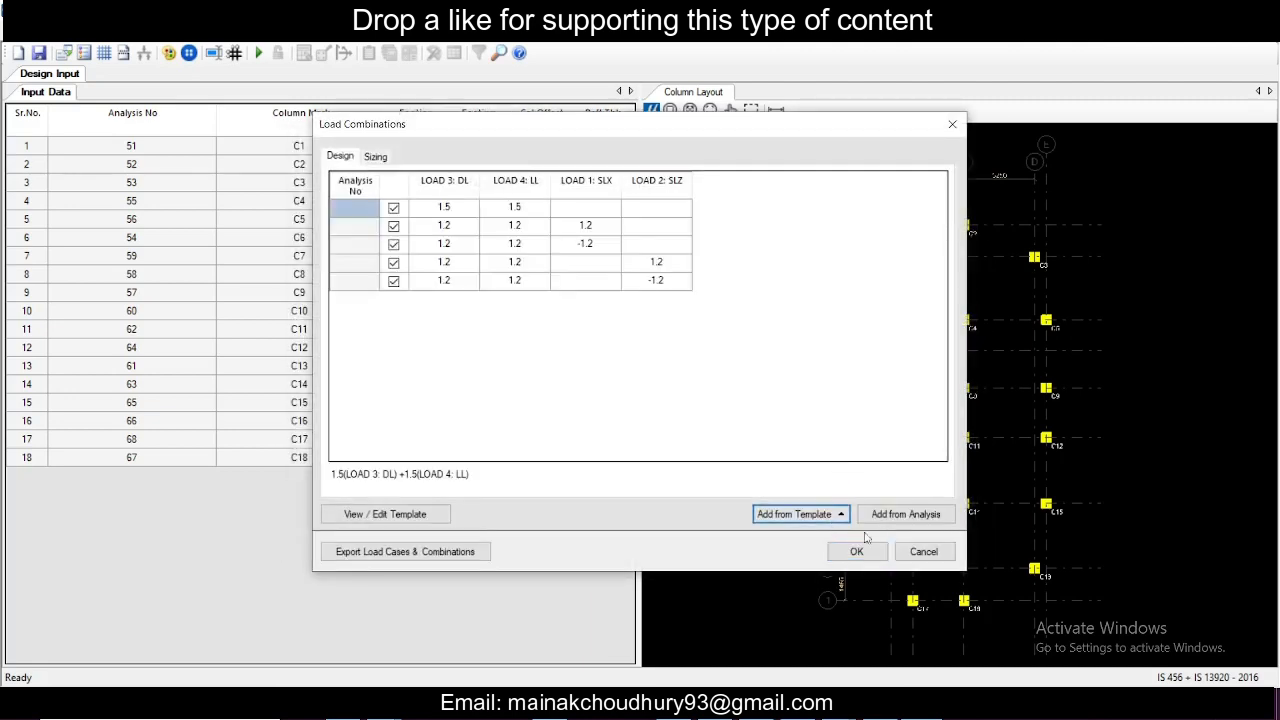
click(375, 156)
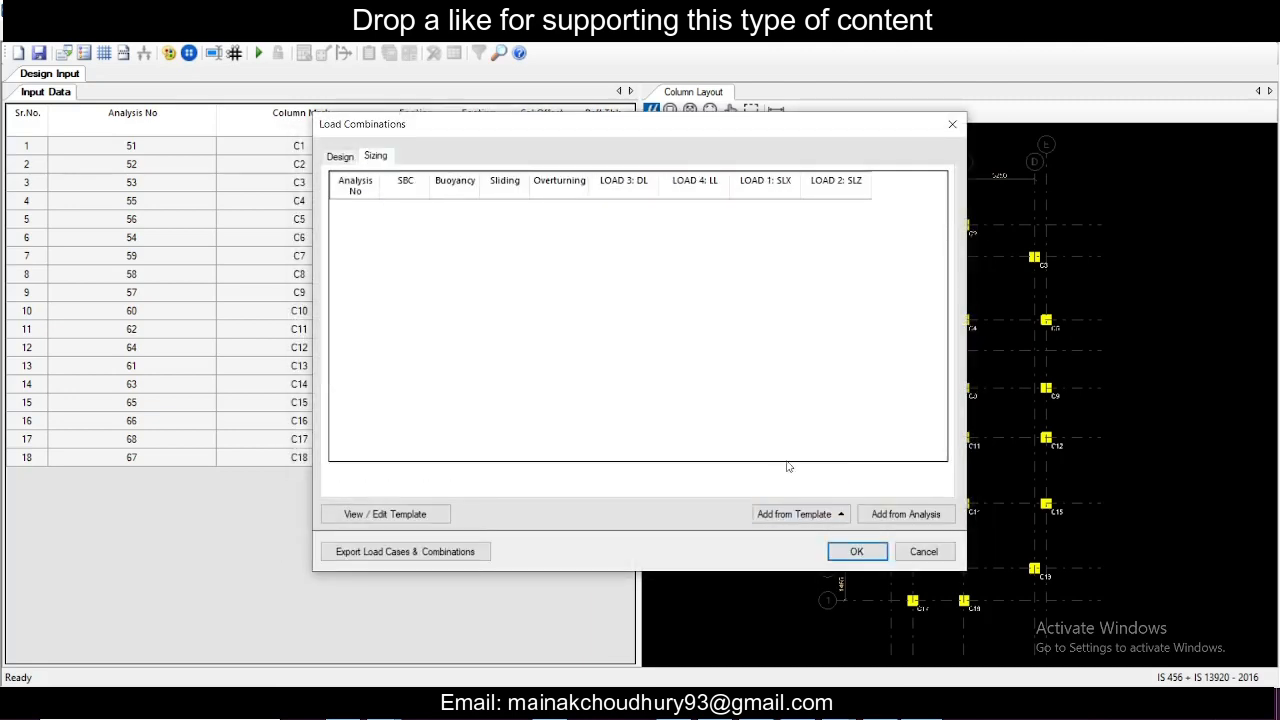
click(800, 514)
click(802, 478)
click(856, 551)
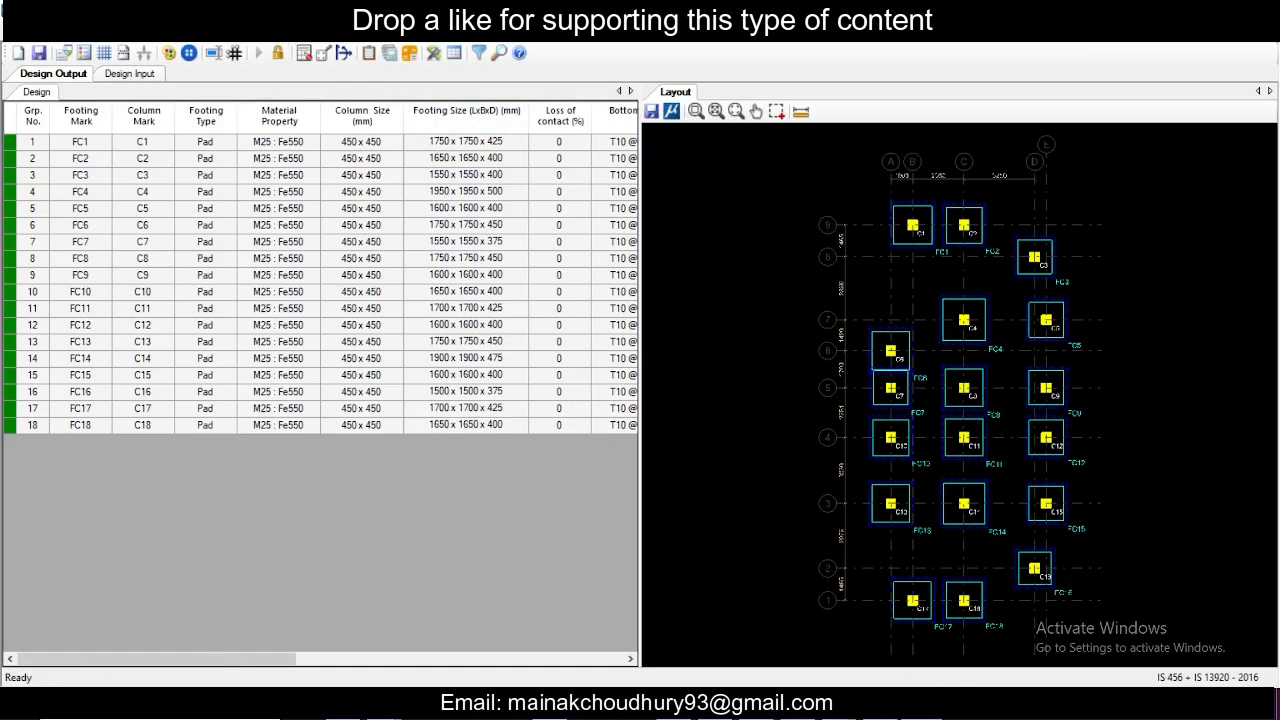
- Save the designed footing project and close it to return to the STAAD.Pro model
click(237, 31)
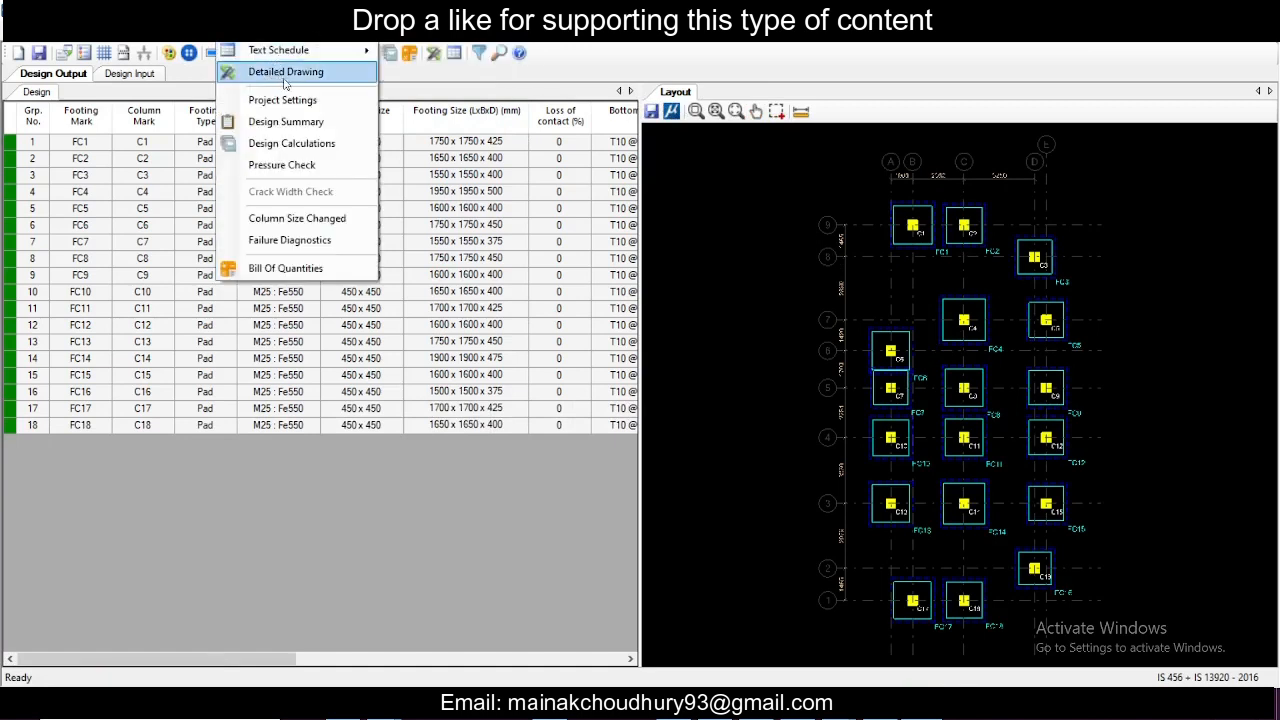
click(365, 578)
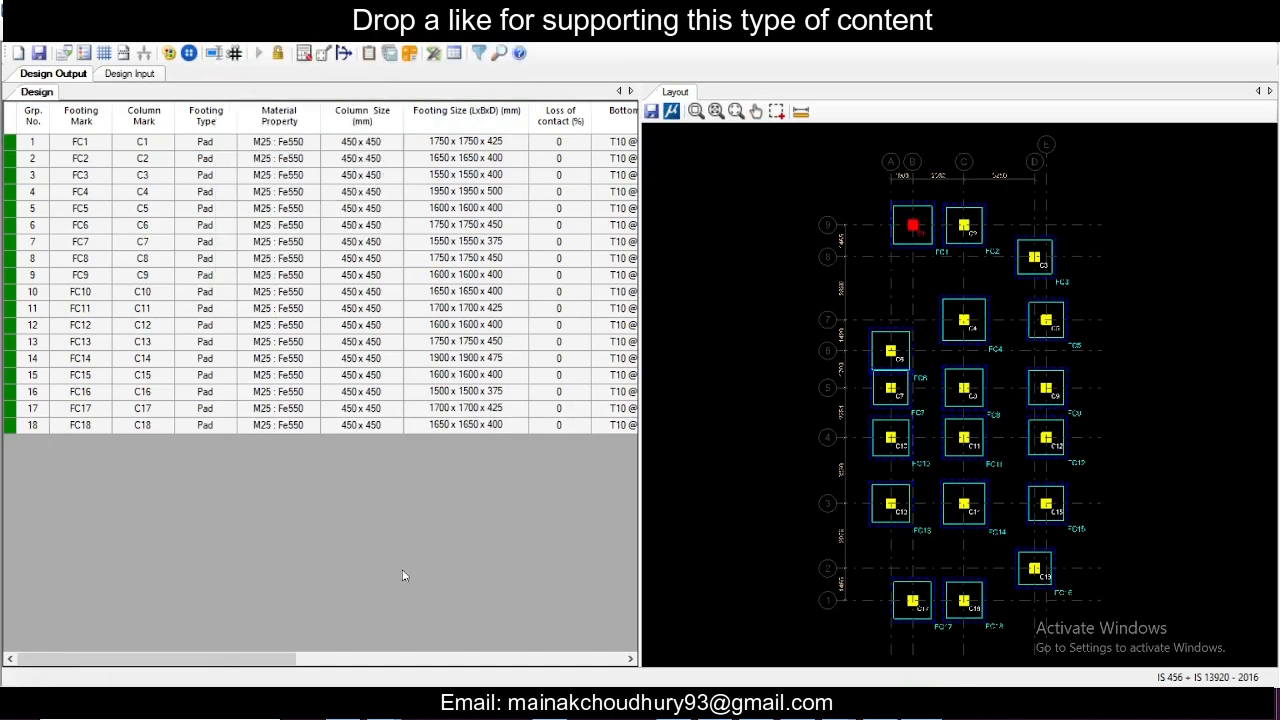
key(ctrl+s)
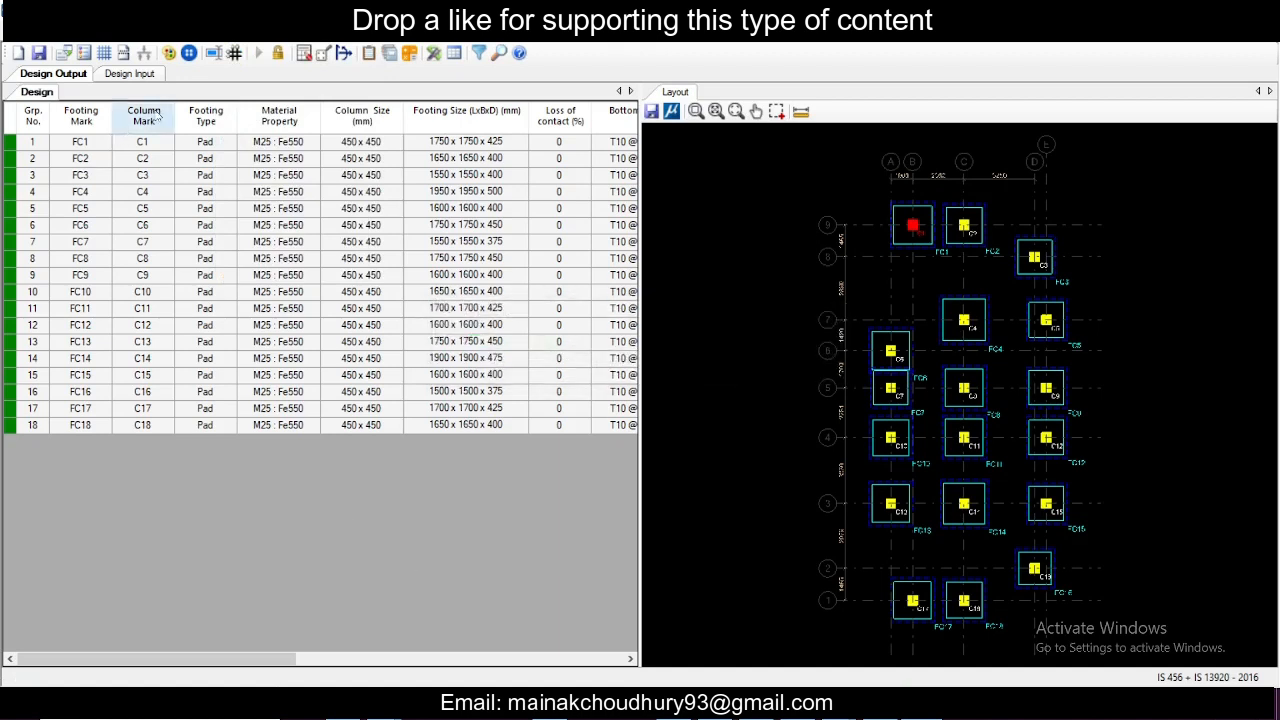
click(1267, 30)
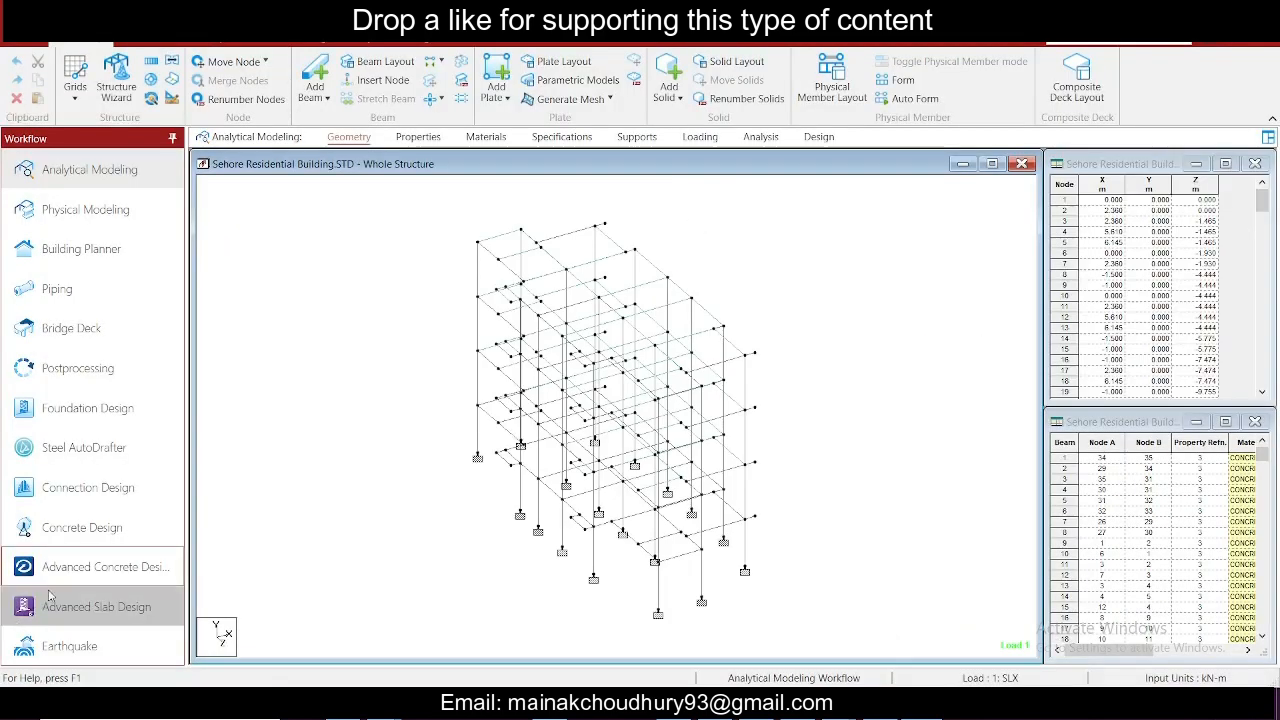
- Enter Advanced Concrete Design with its own licence option and create a Beam project for level 0m with "-" for project, client and engineer
click(57, 584)
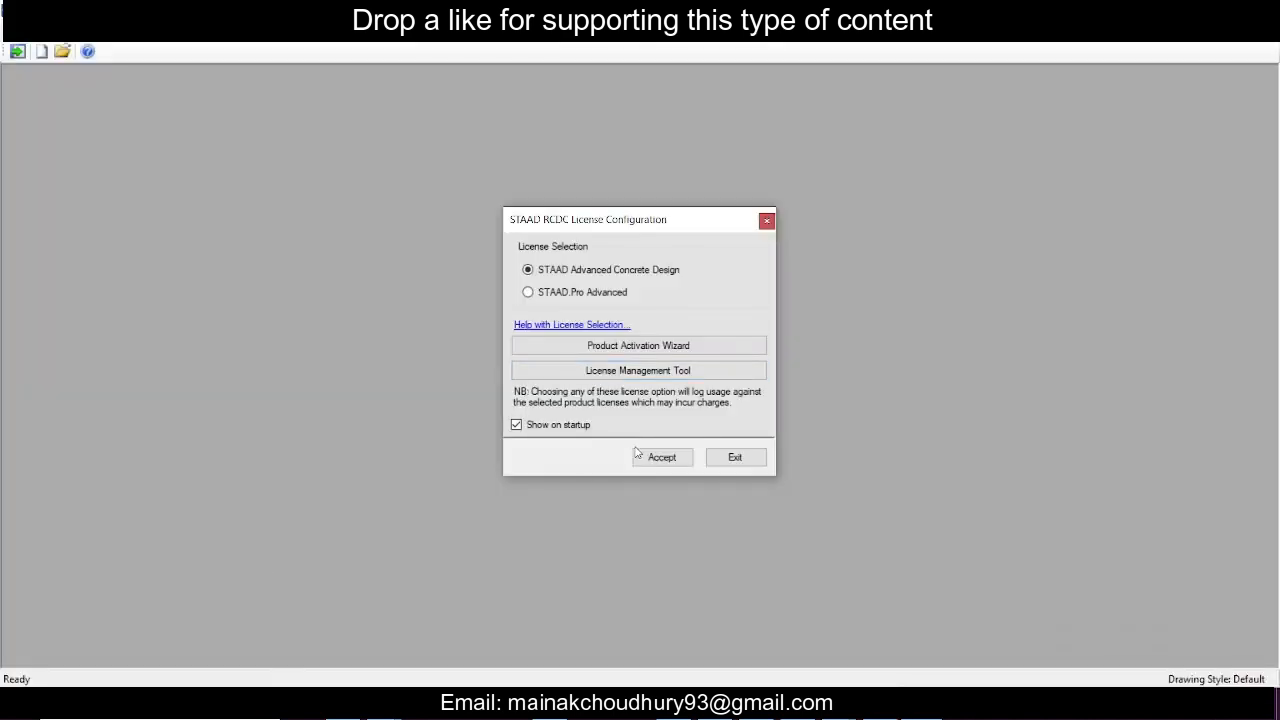
click(660, 457)
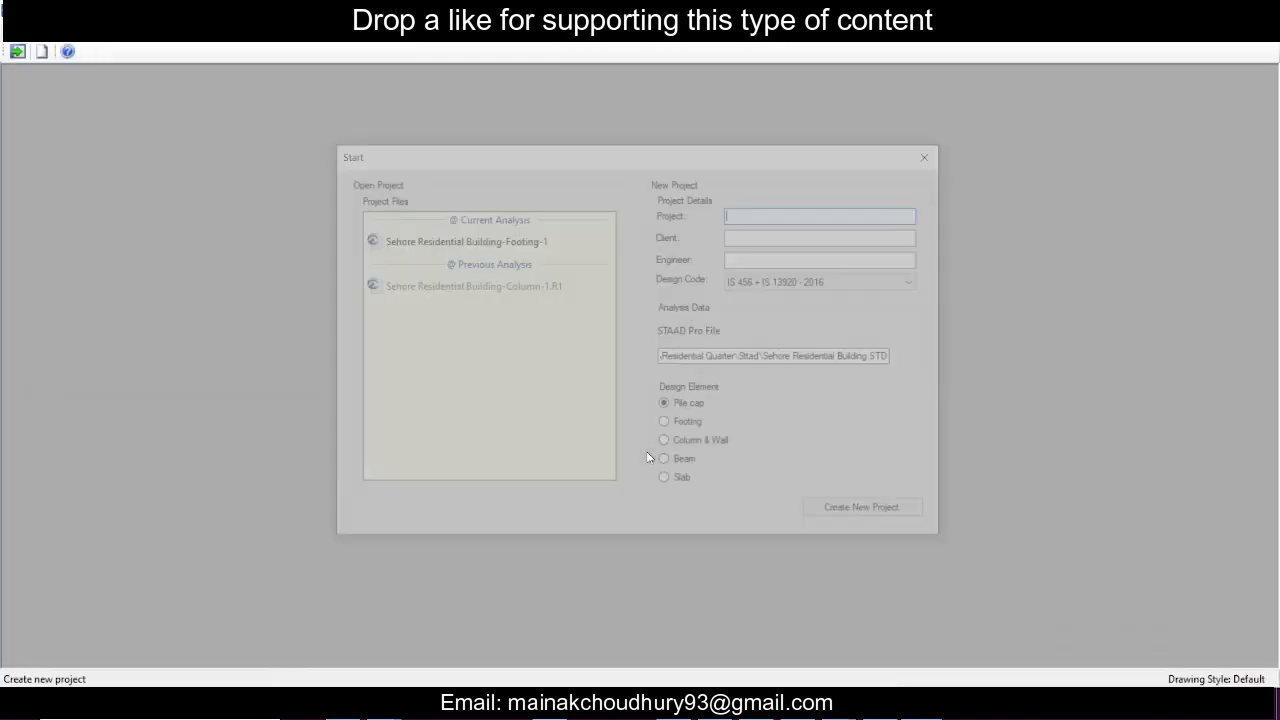
click(771, 238)
text(-)
click(766, 258)
text(-)
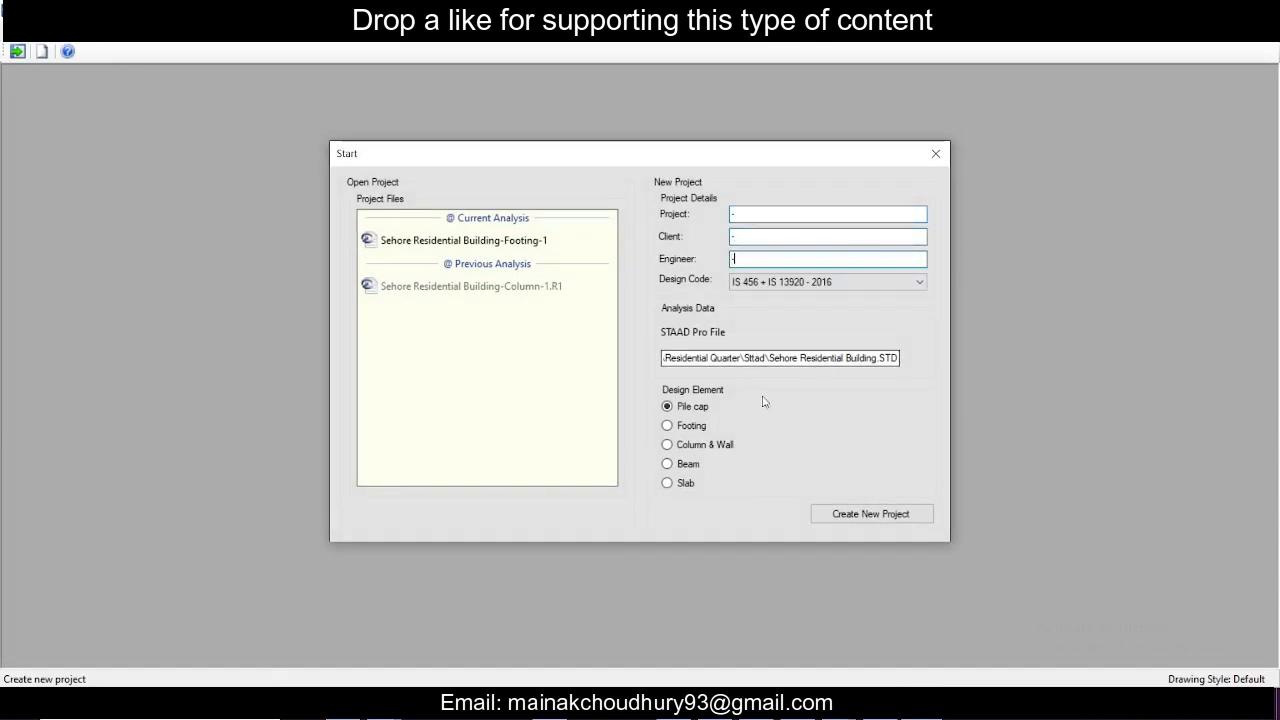
click(689, 464)
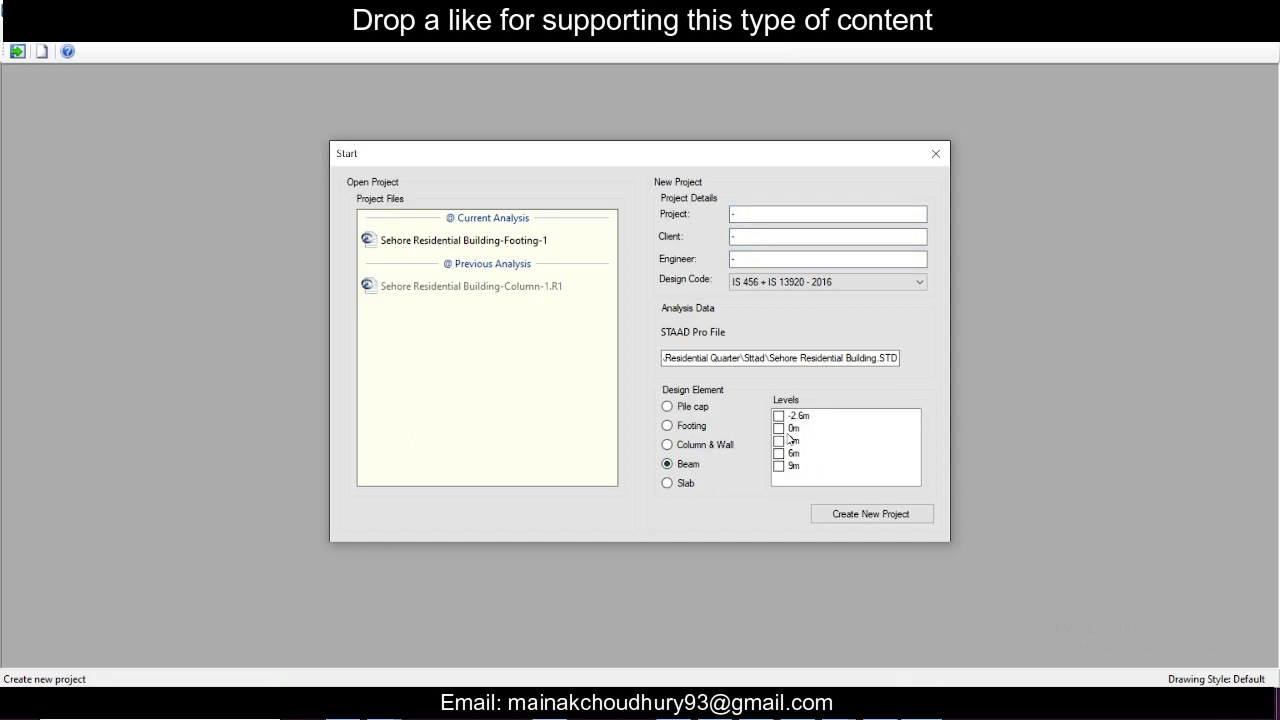
click(790, 430)
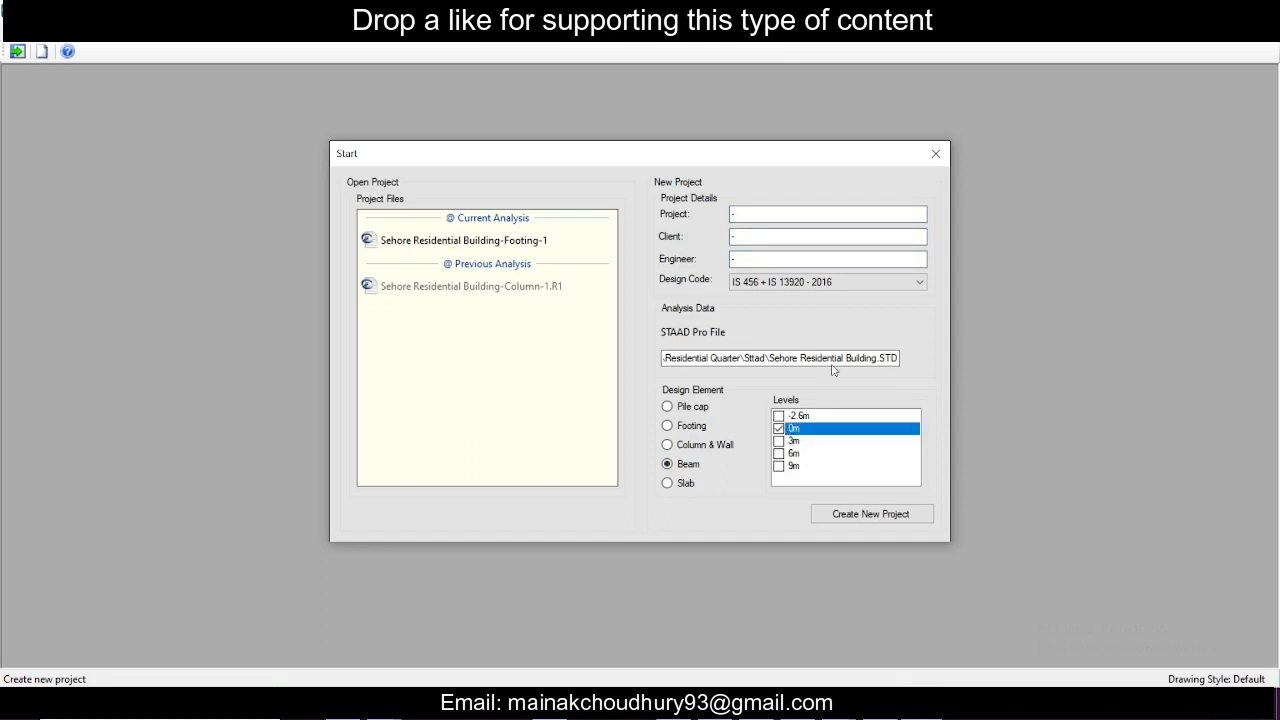
click(870, 514)
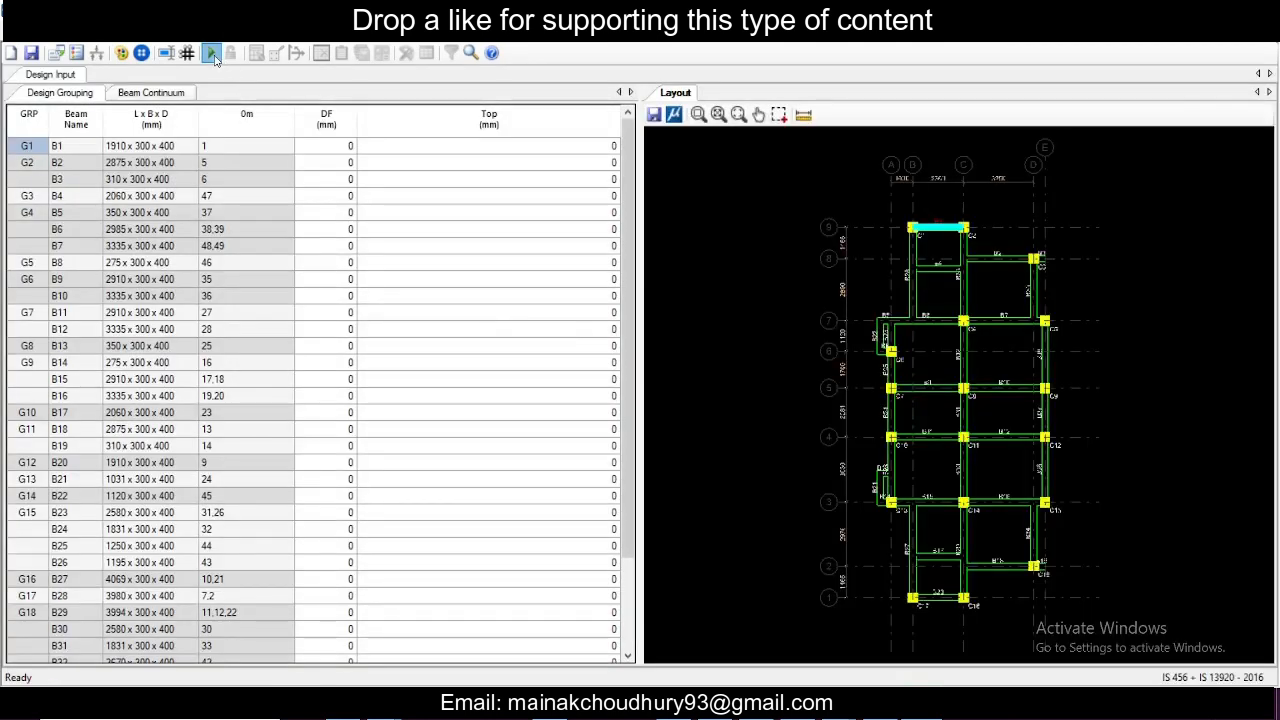
- Start the beam design and assign the types Earthquake X to LOAD 1: SLX and Earthquake Z to LOAD 2: SLZ
click(211, 52)
click(602, 200)
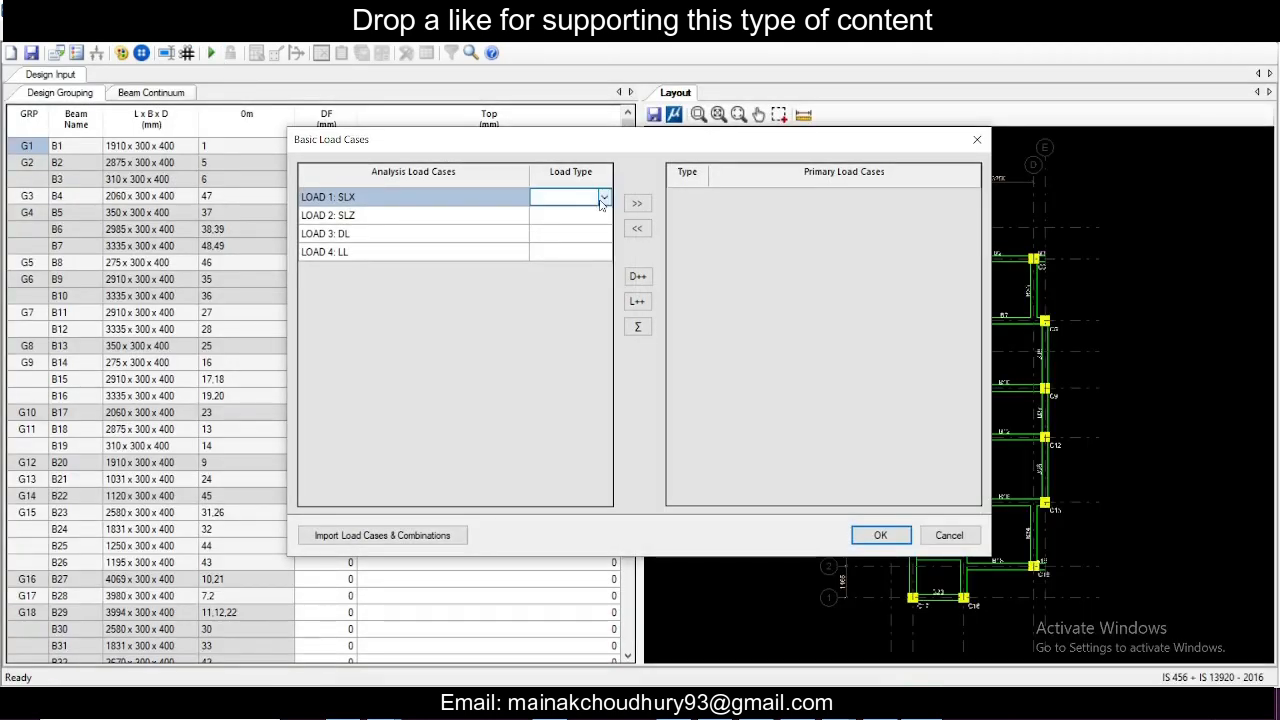
click(603, 200)
click(594, 249)
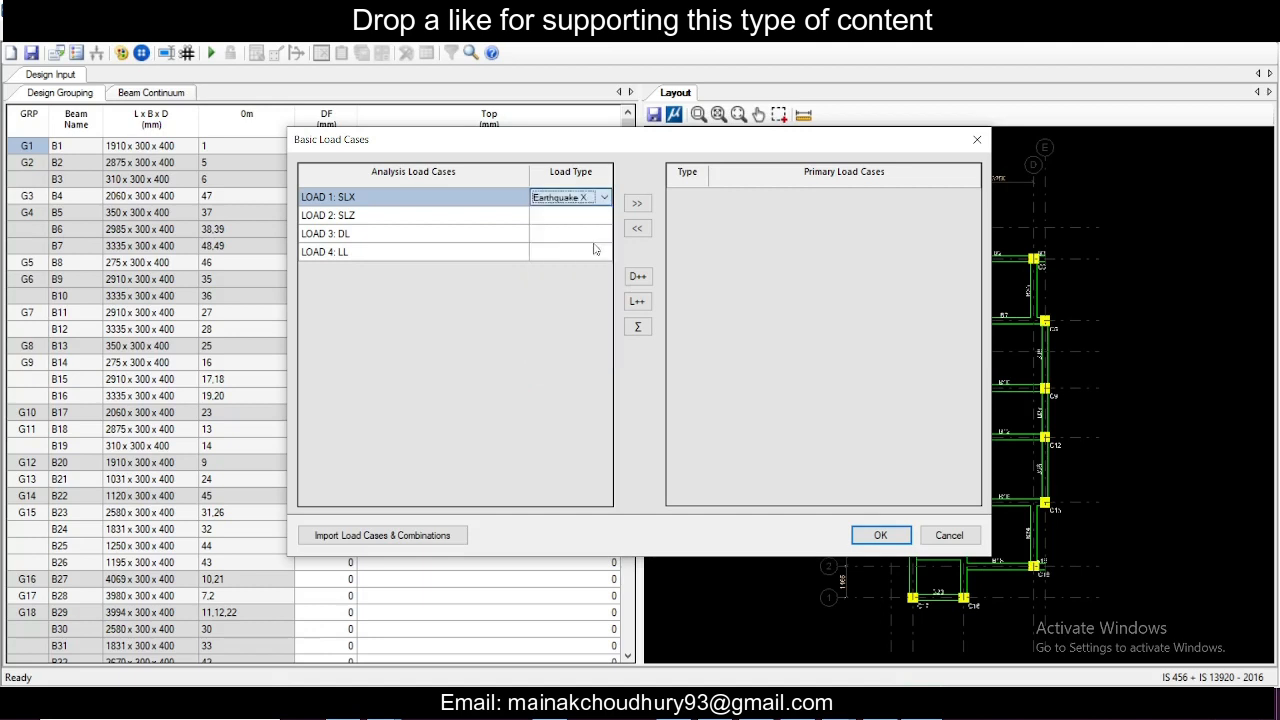
click(603, 217)
click(603, 217)
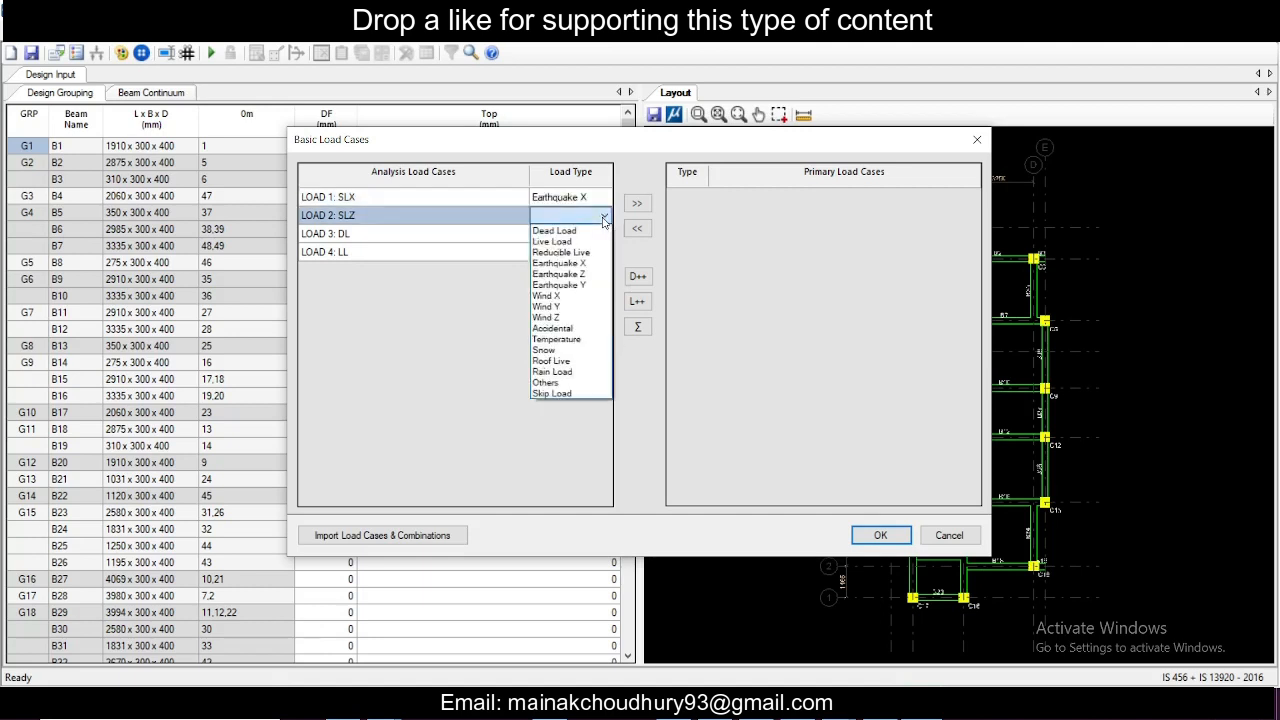
click(588, 271)
- Assign the type Dead Load to LOAD 3: DL and Live Load to LOAD 4: LL for the beam design
click(600, 237)
click(600, 237)
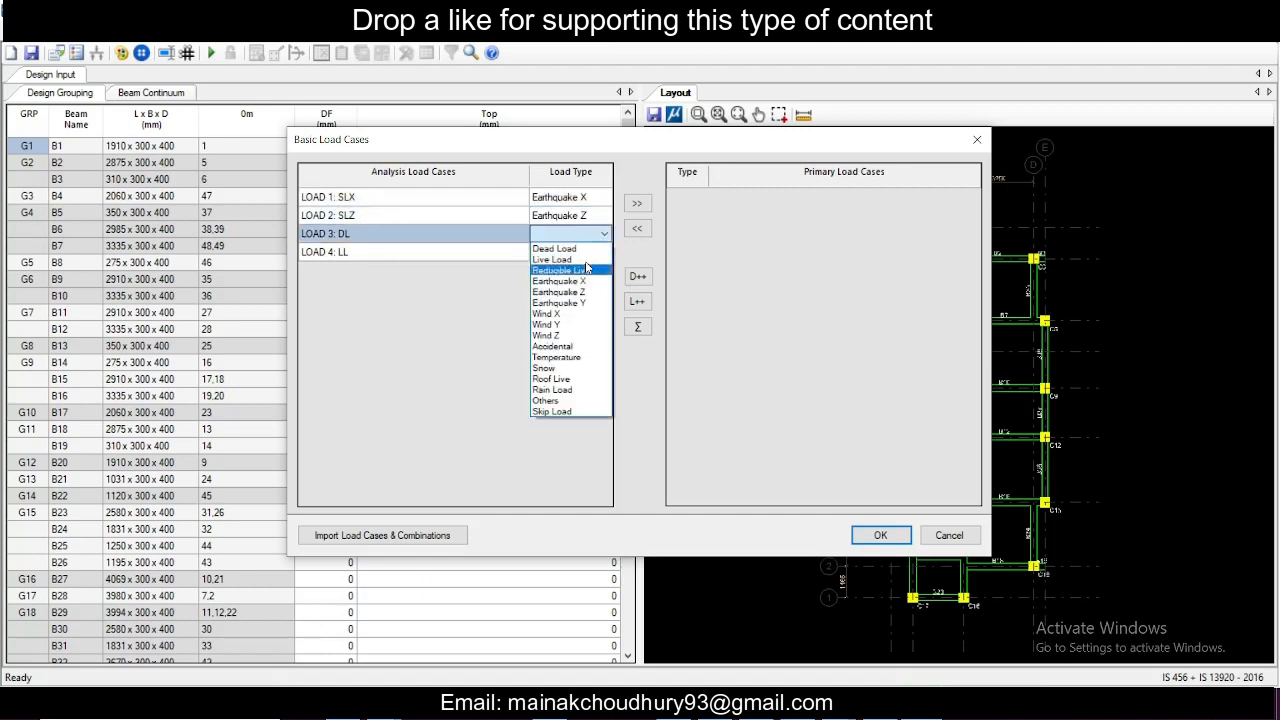
click(588, 259)
click(598, 236)
click(590, 249)
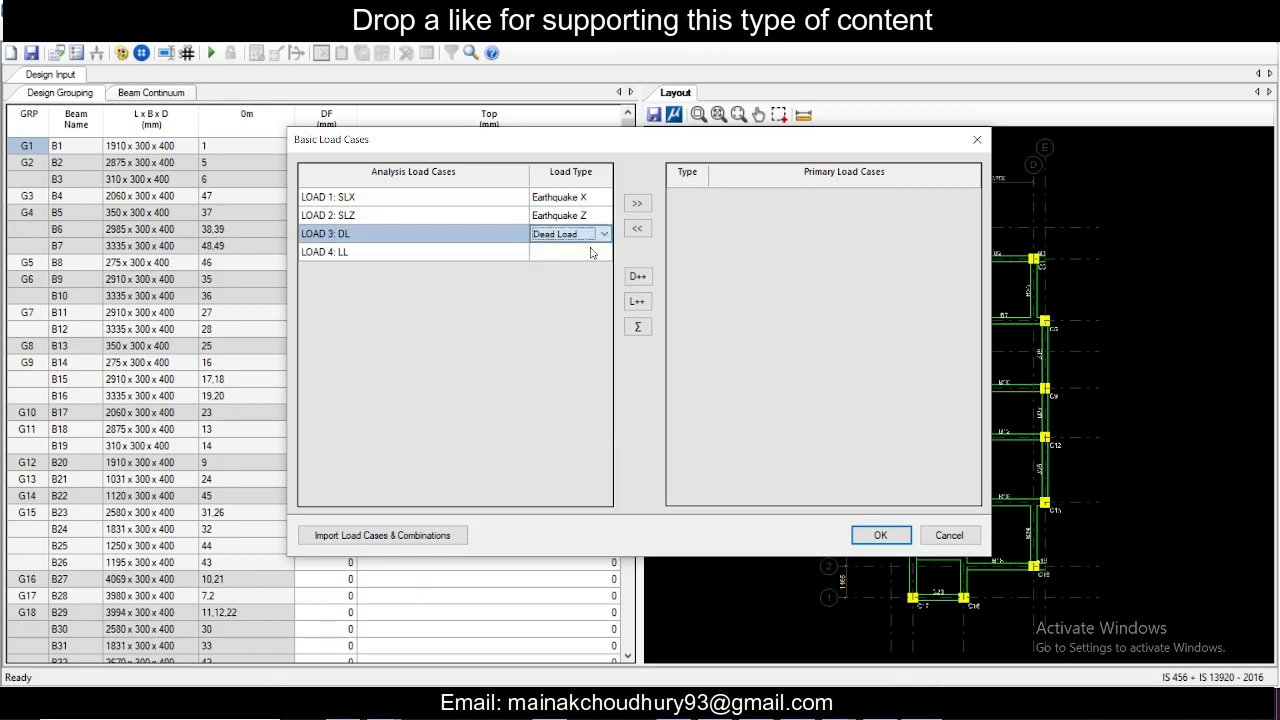
click(598, 252)
click(603, 255)
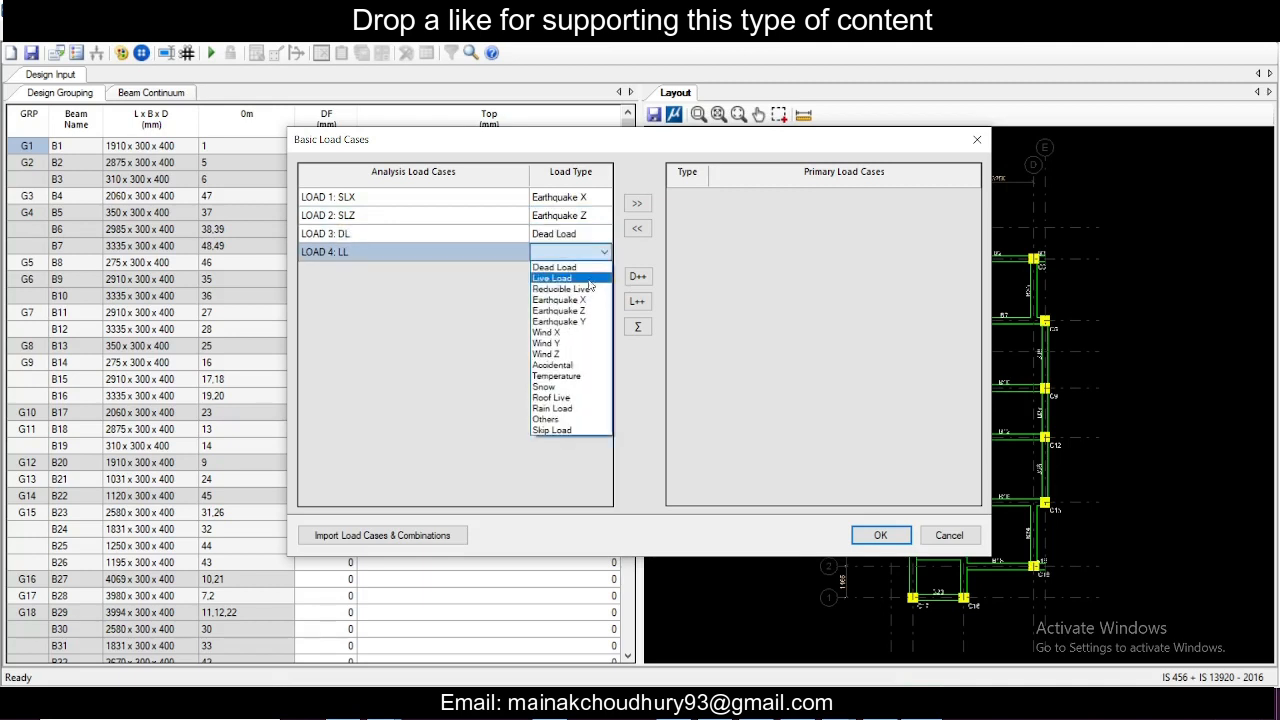
click(588, 278)
- Add all four analysis load cases to the beam design's primary load cases and accept them
shift+click(482, 229)
shift+click(488, 215)
shift+click(506, 200)
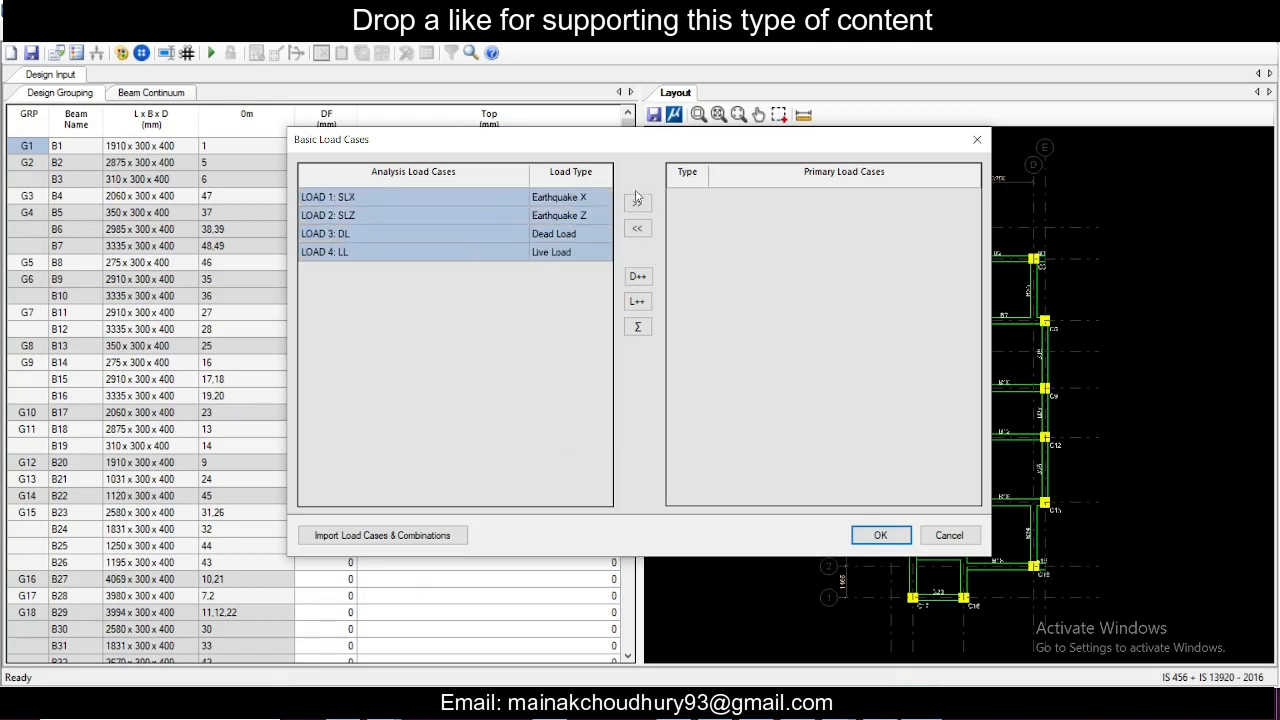
click(637, 203)
click(882, 533)
- Add the template load combinations for the beams and accept them to run the beam design
click(800, 514)
click(822, 471)
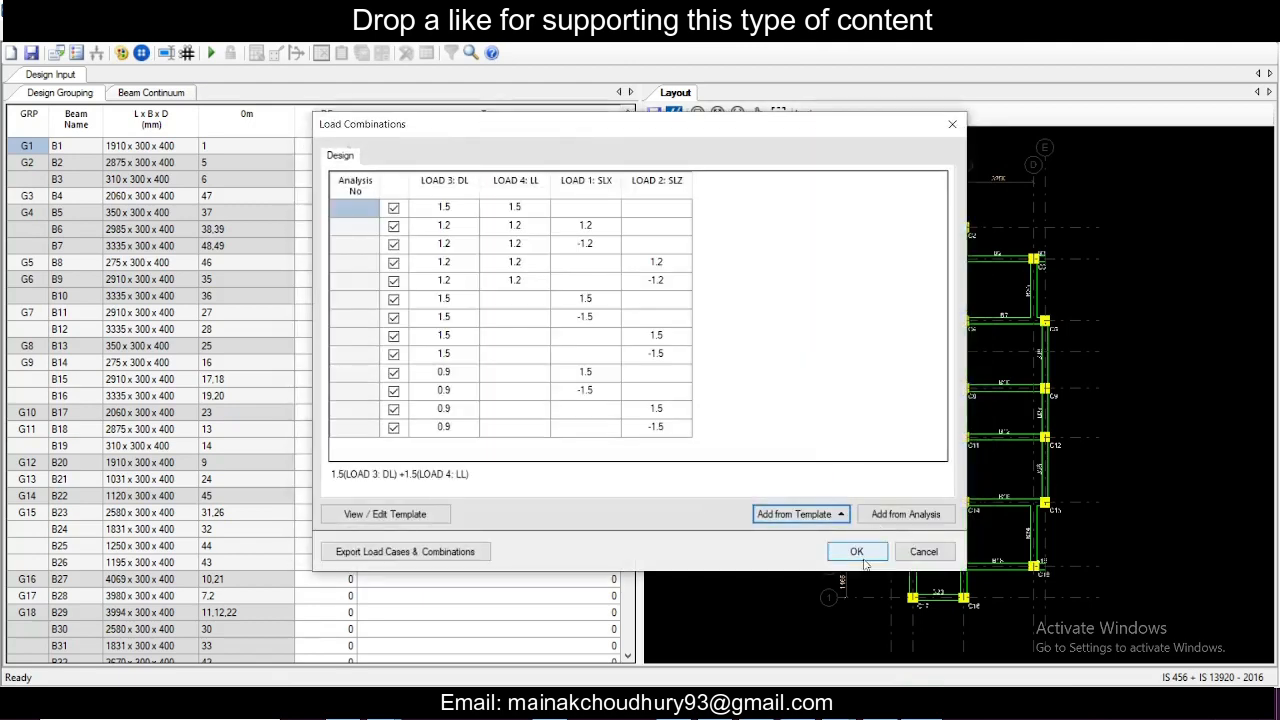
click(858, 553)
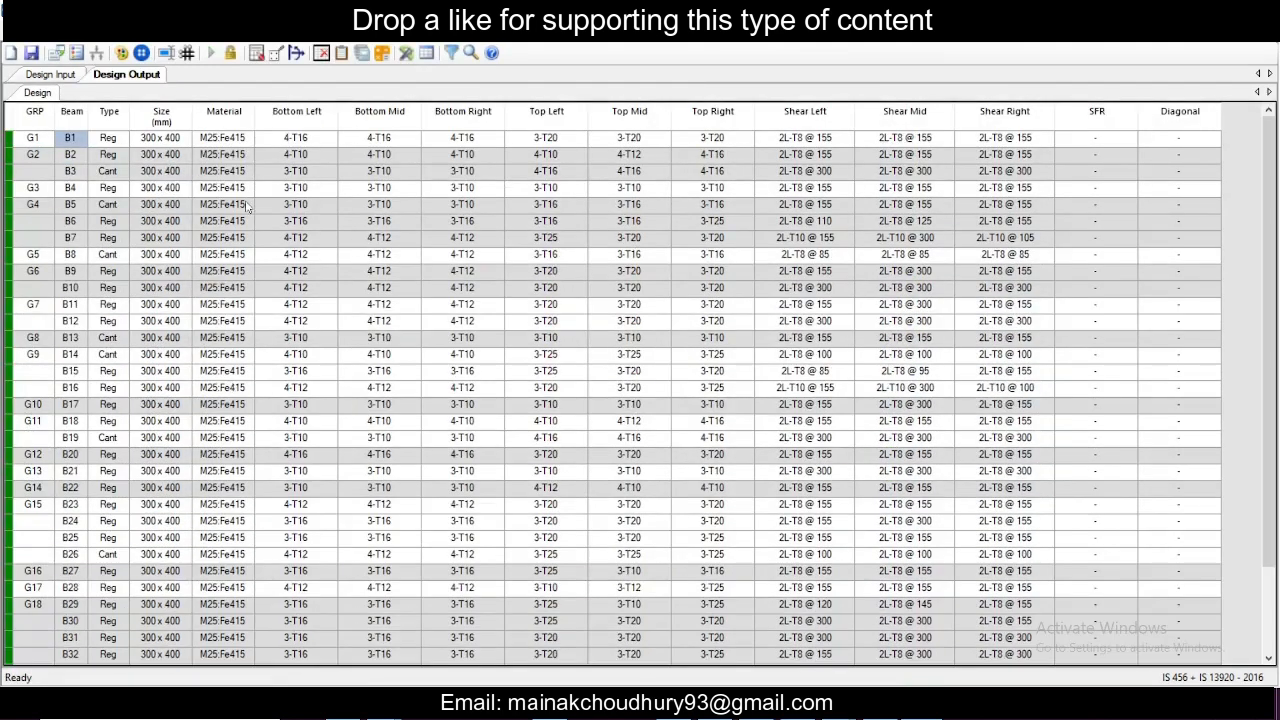
- Unlock the beam design and confirm deleting its design values
click(110, 50)
click(142, 82)
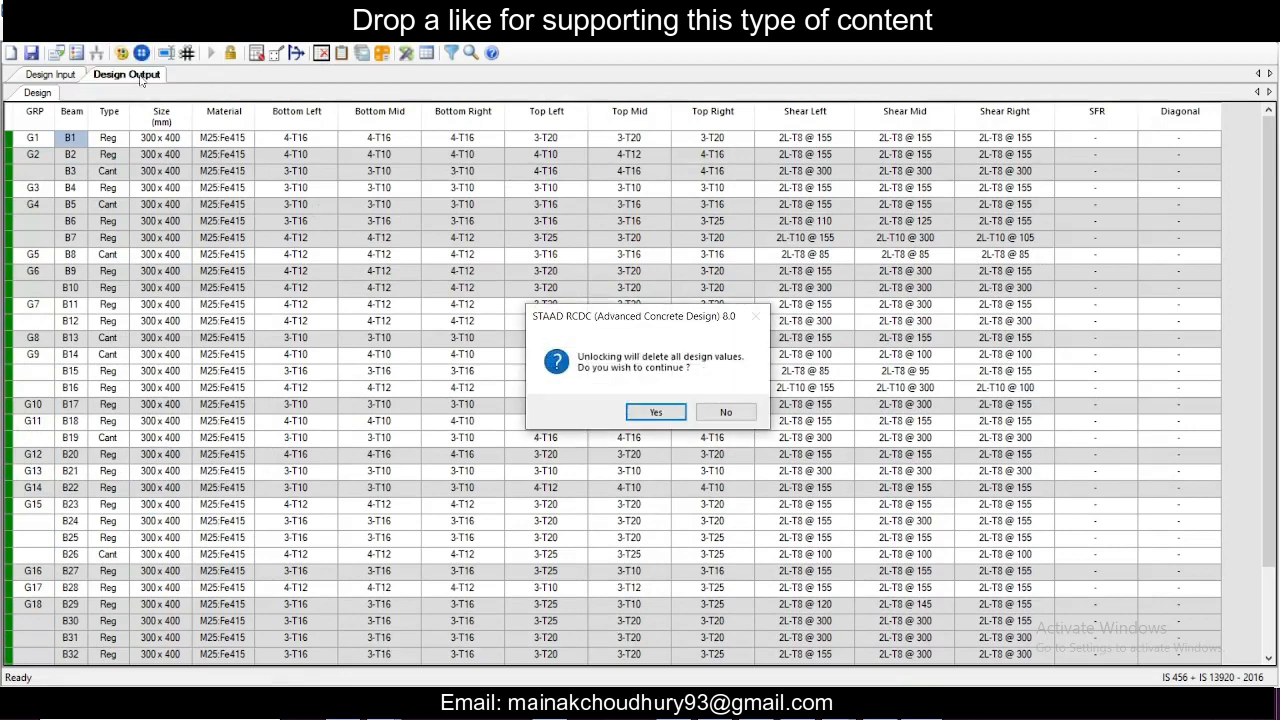
click(666, 412)
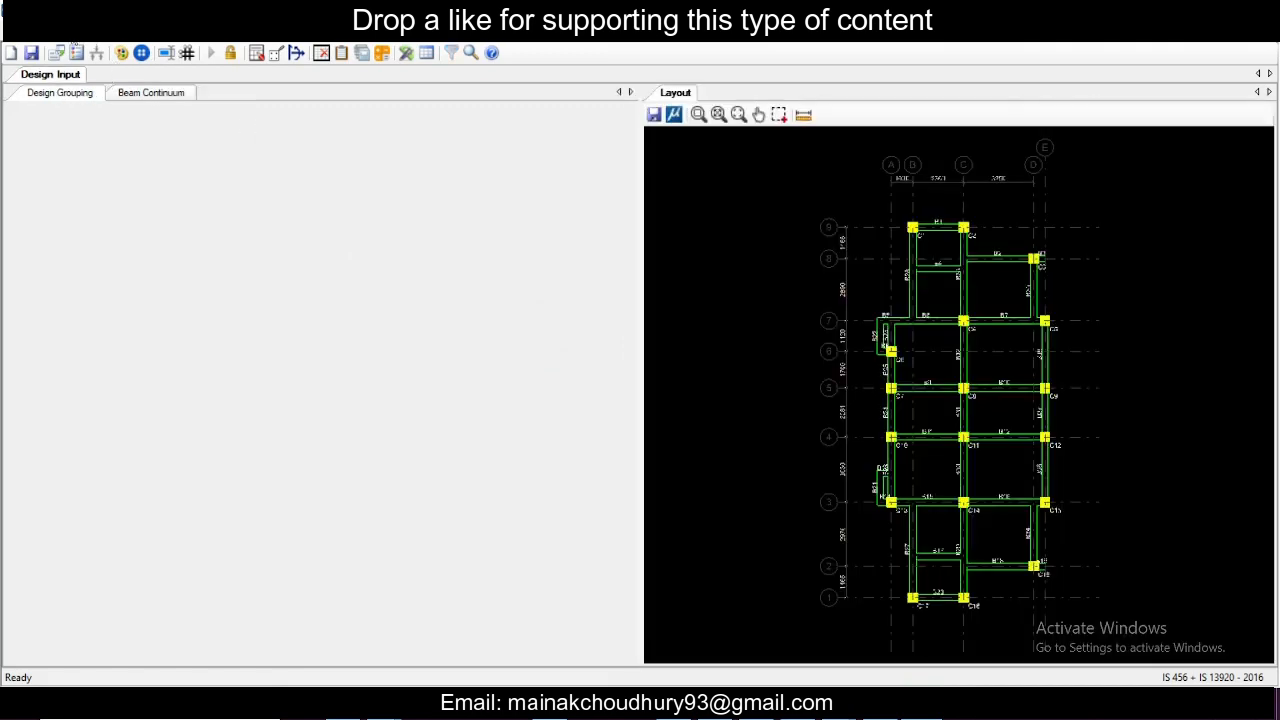
- Set the beam steel grade to Fe550 in the general and reinforcement settings and rerun the beam design
click(52, 34)
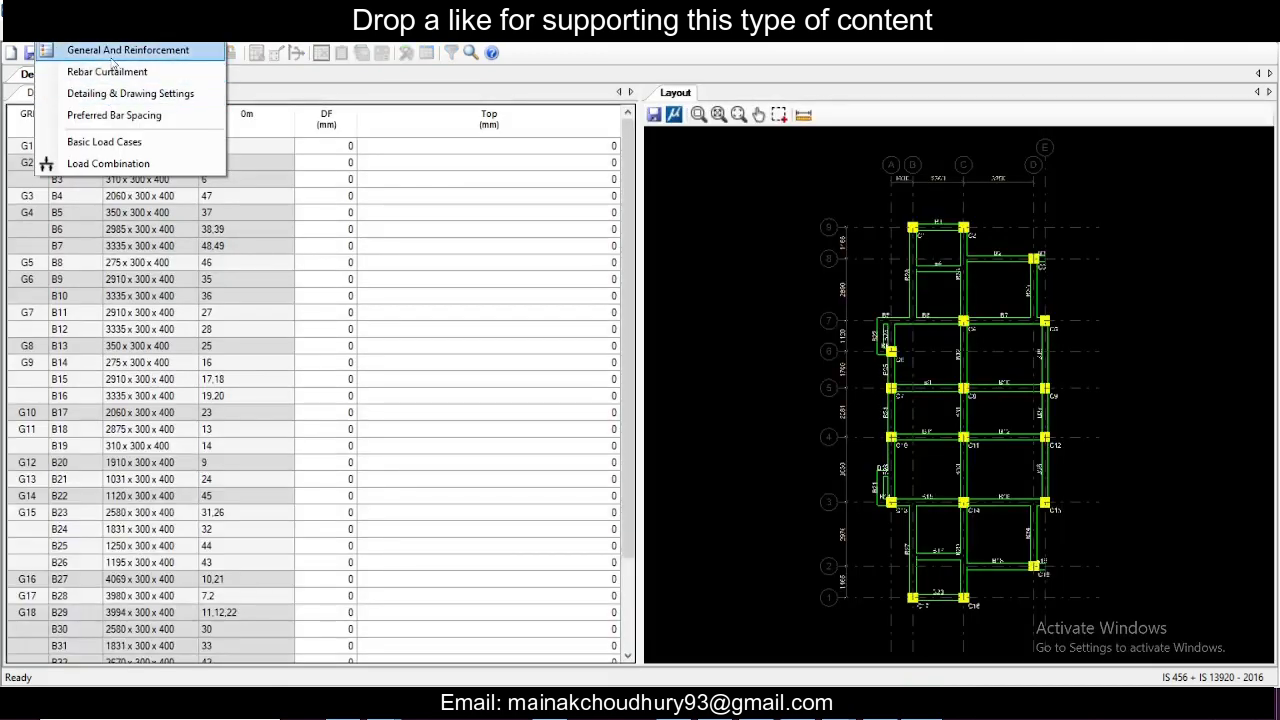
click(112, 56)
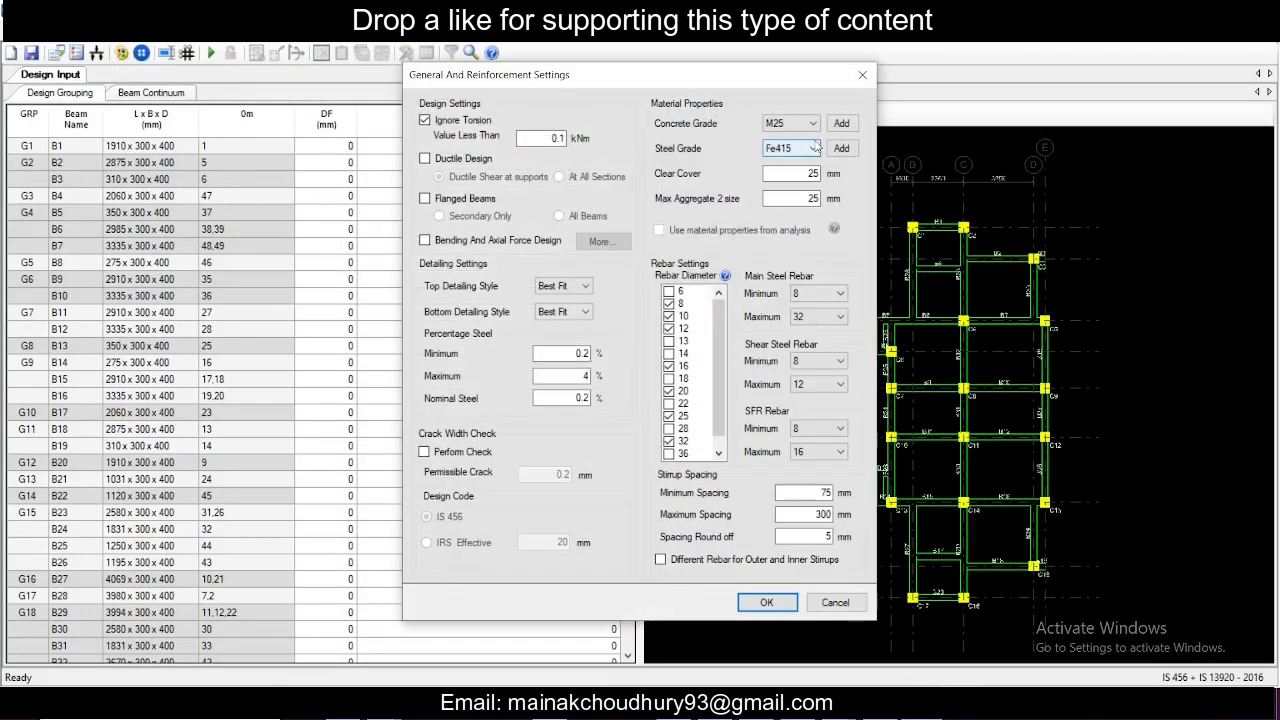
click(800, 148)
click(789, 218)
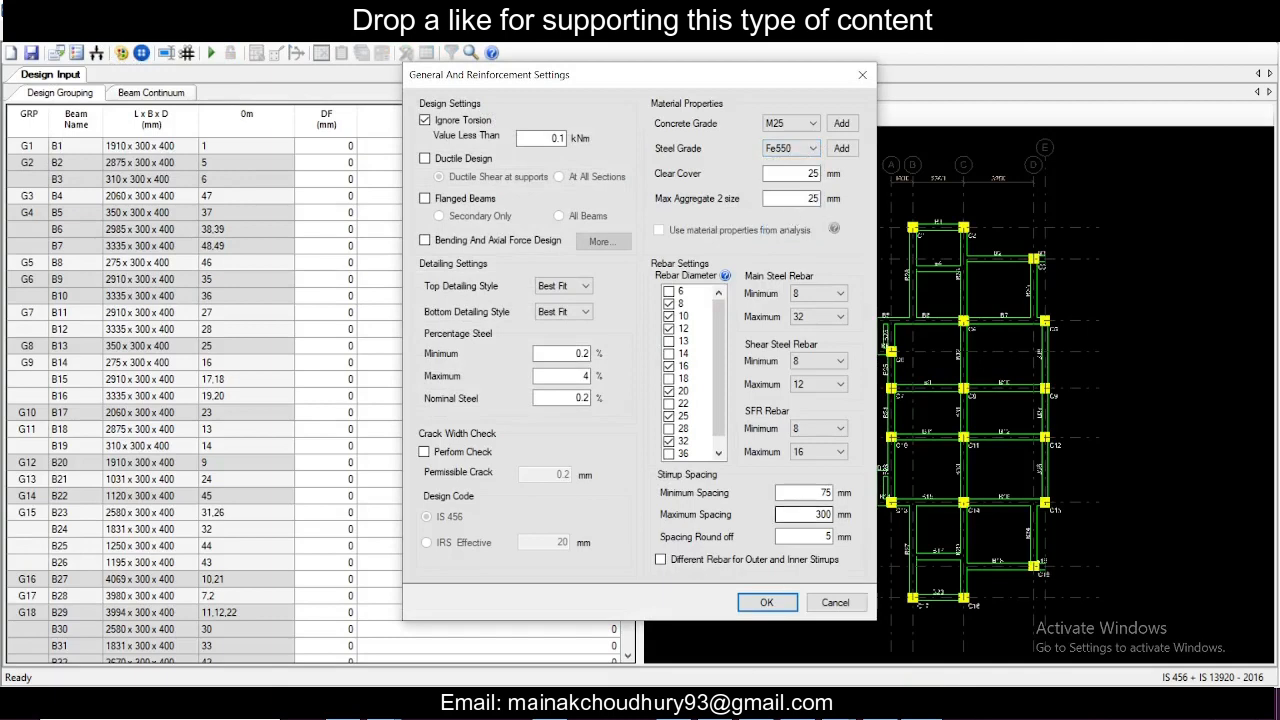
click(779, 603)
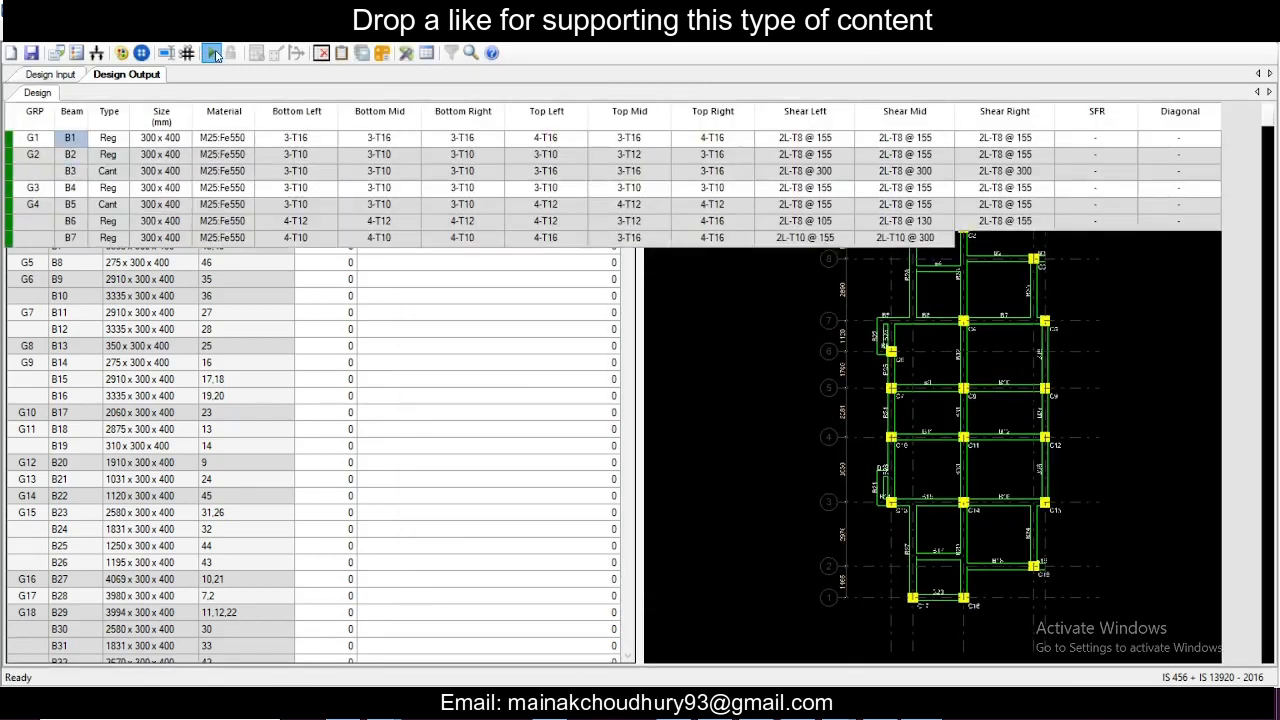
- Generate a Type 1 text schedule of the designed beams with all beams ungrouped
click(237, 31)
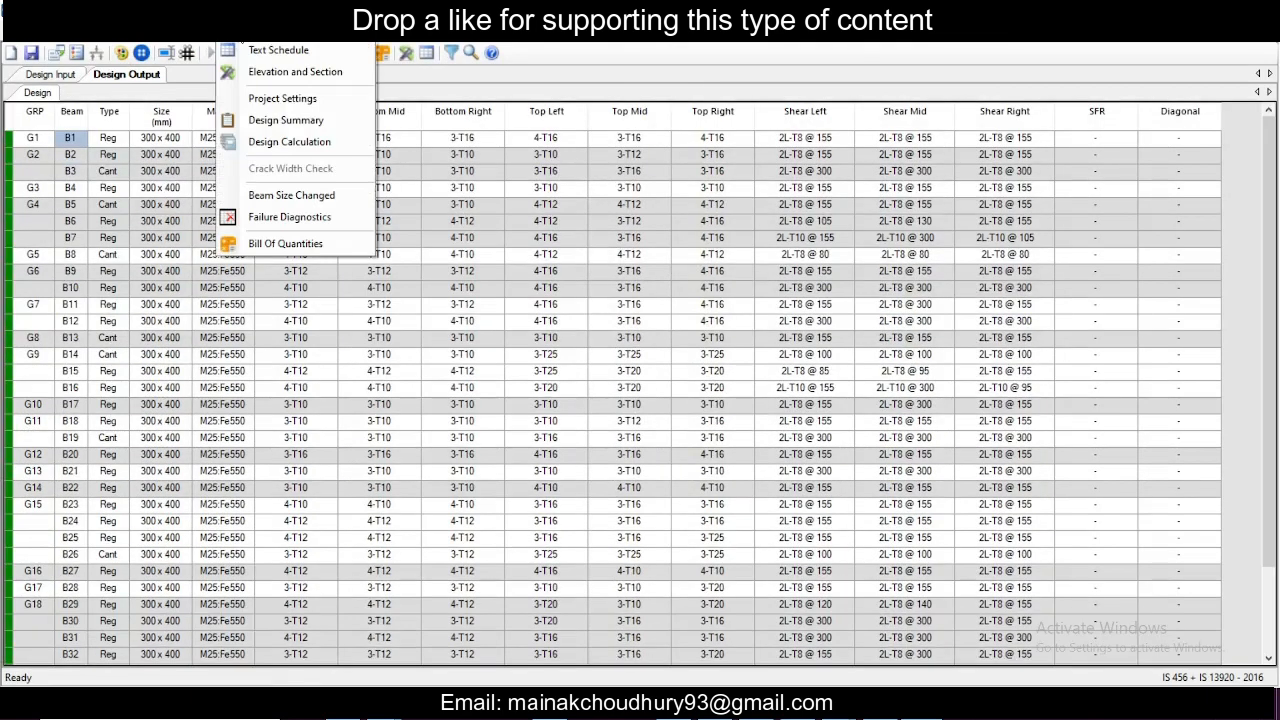
click(271, 56)
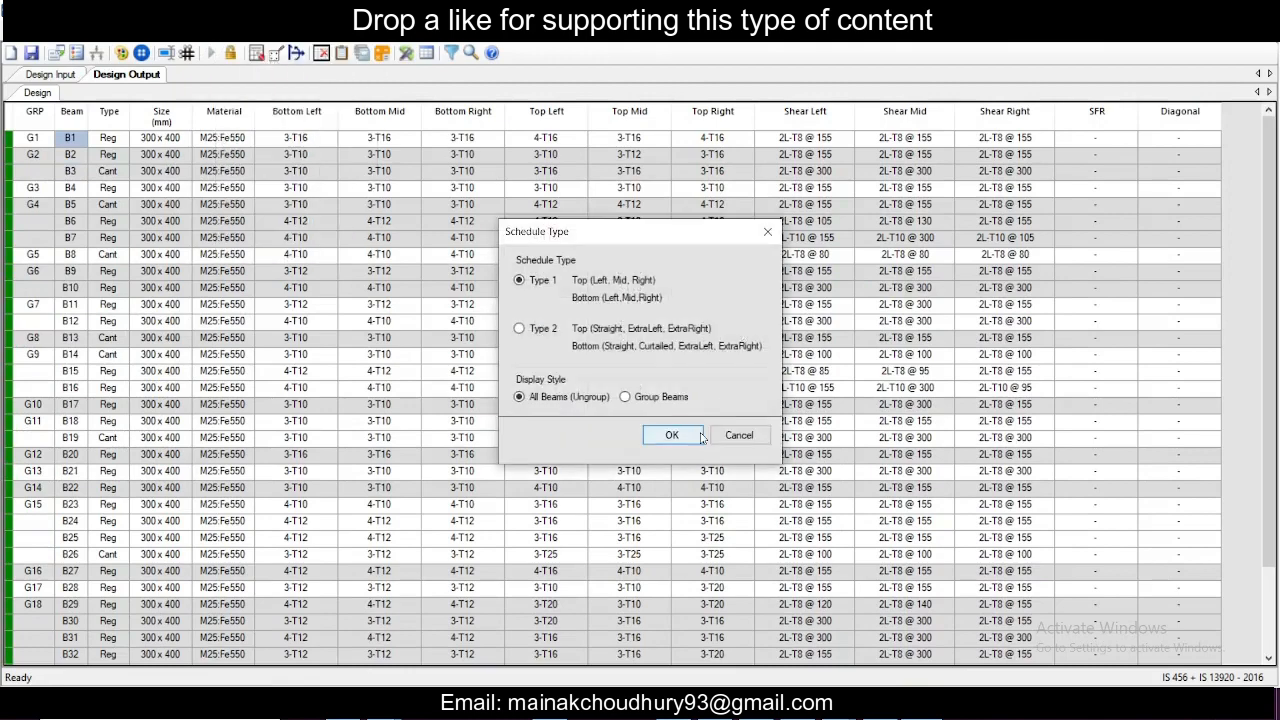
click(675, 436)
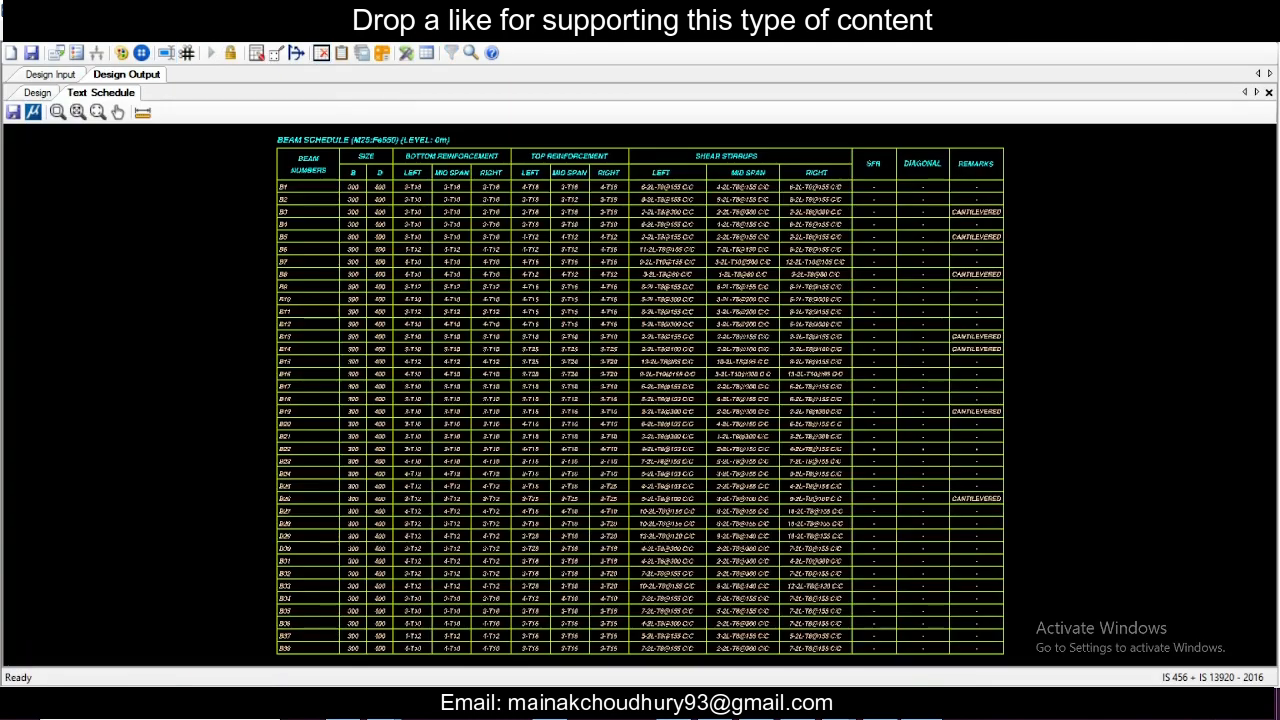
- Review the general and reinforcement settings of the beam design and close them
click(50, 34)
click(84, 50)
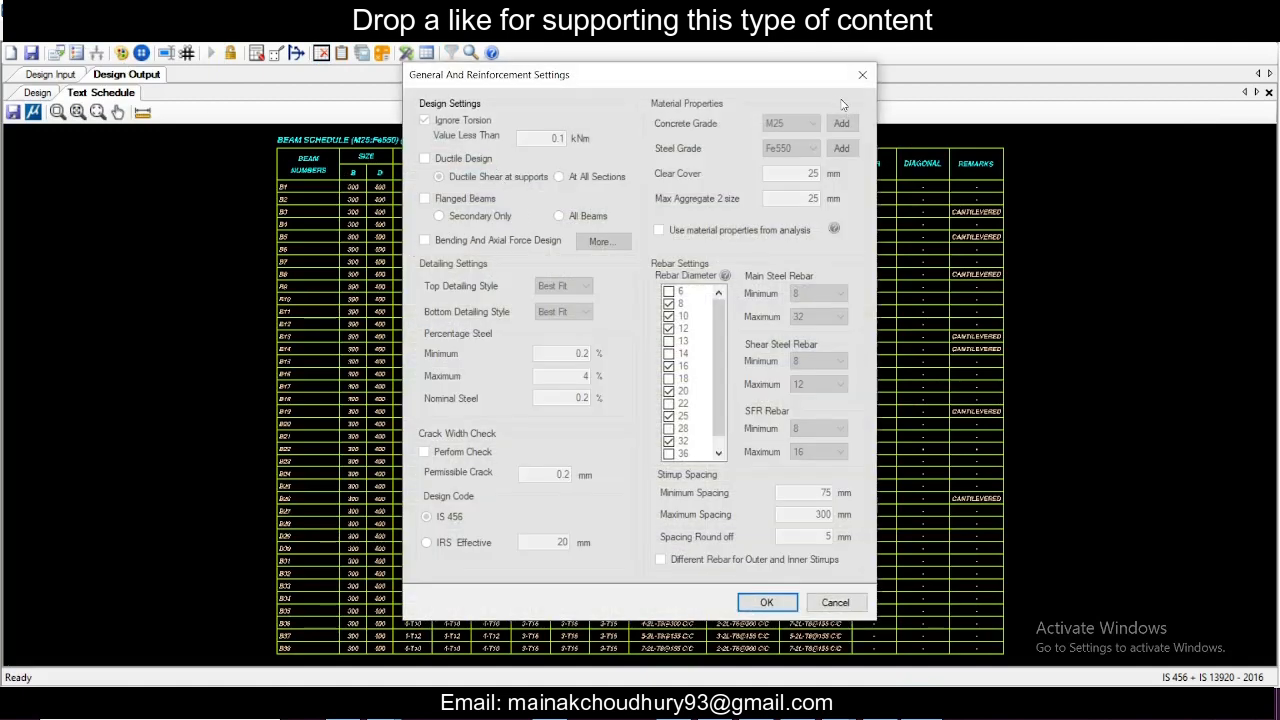
click(862, 74)
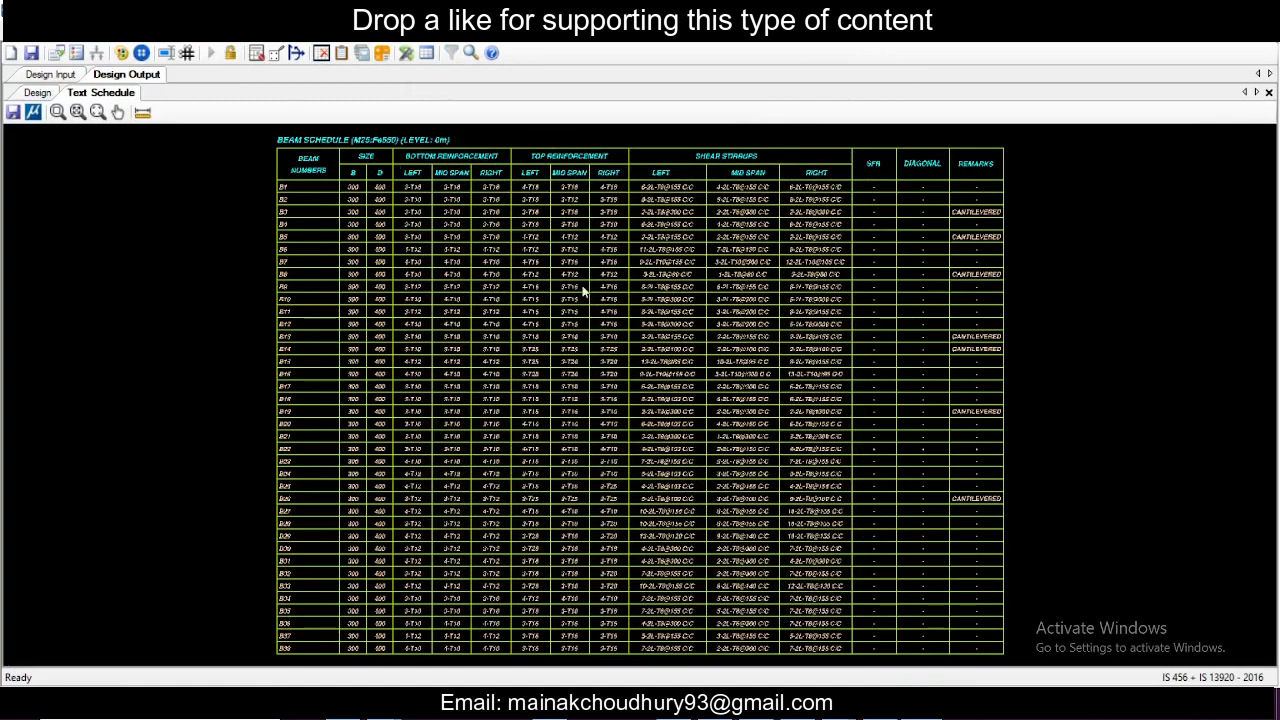
click(240, 34)
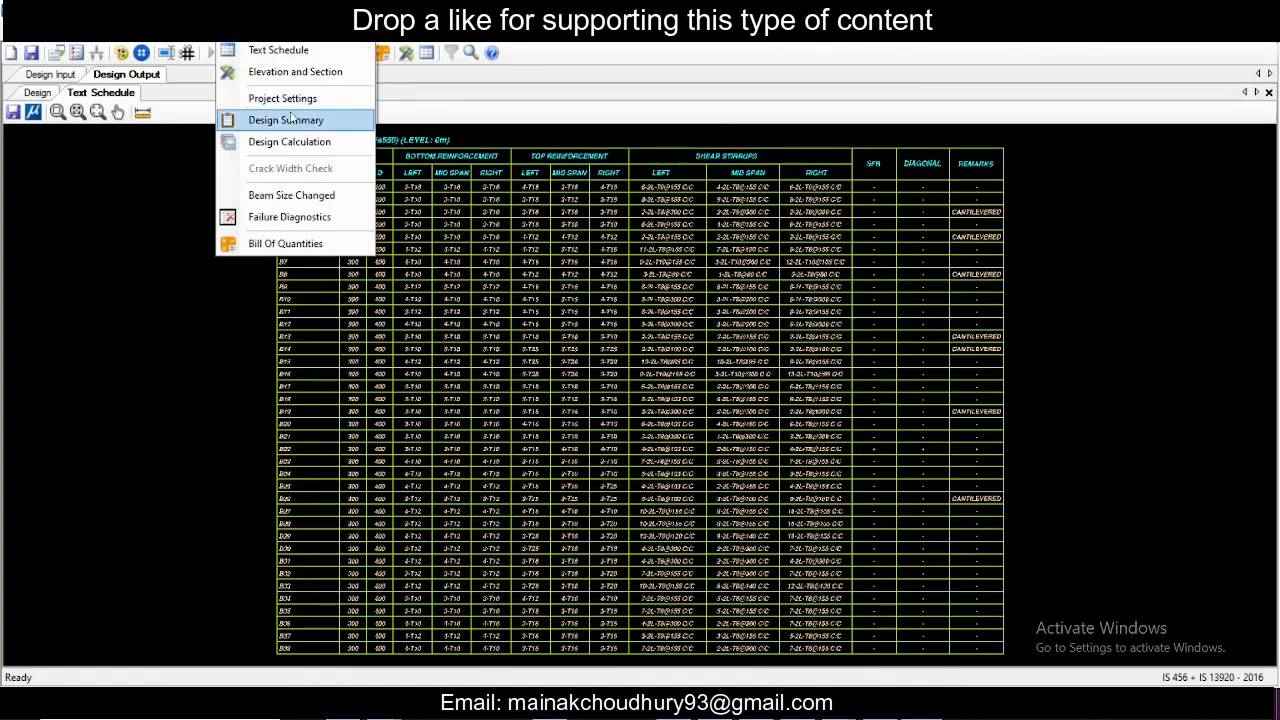
click(265, 142)
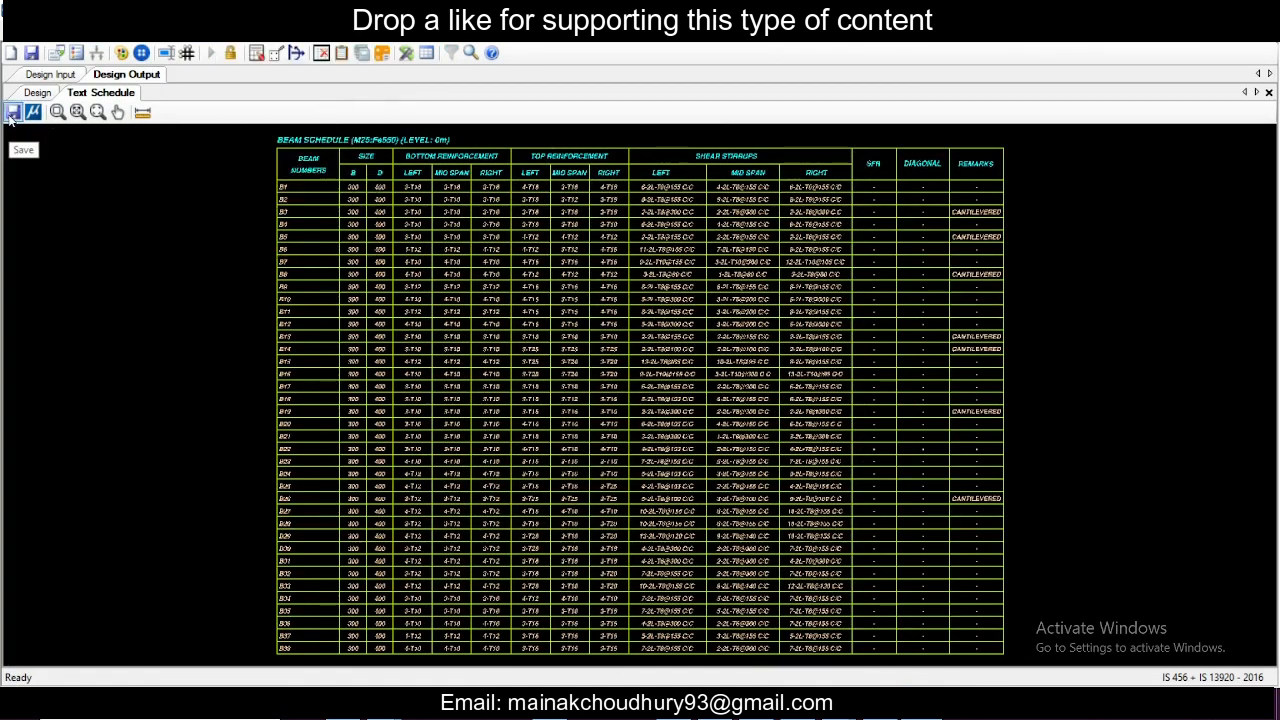
click(246, 43)
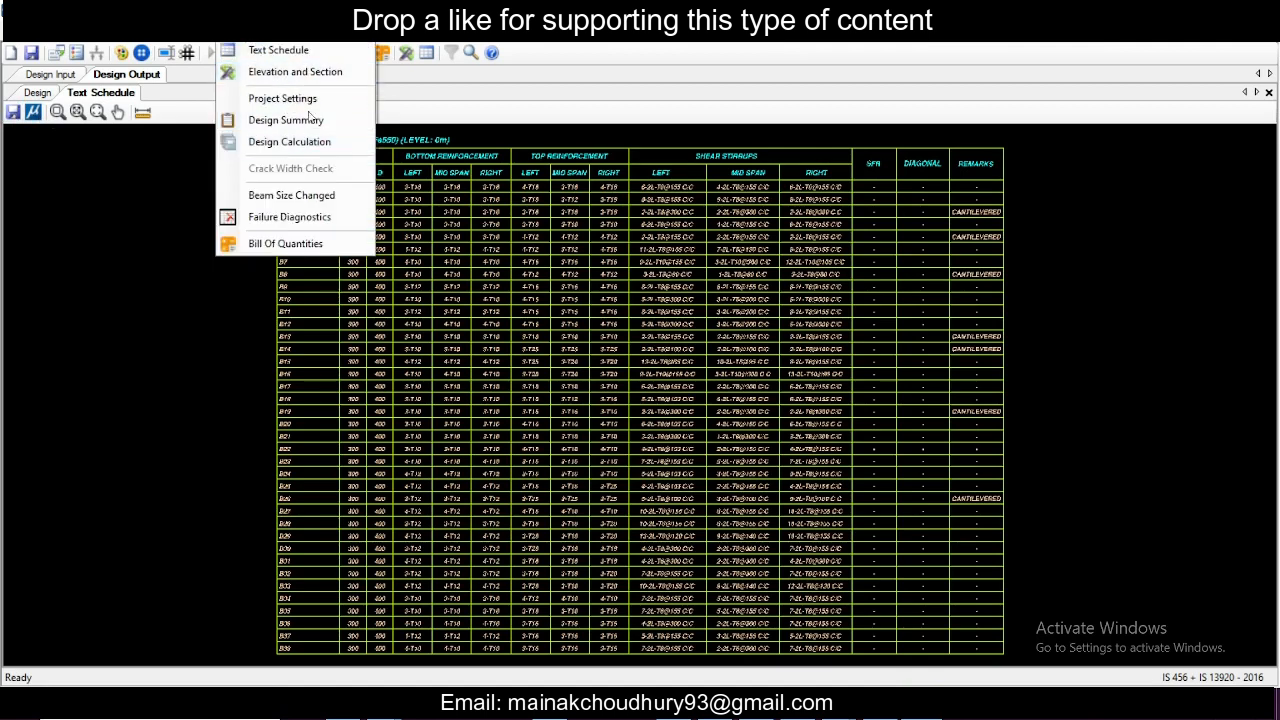
click(165, 312)
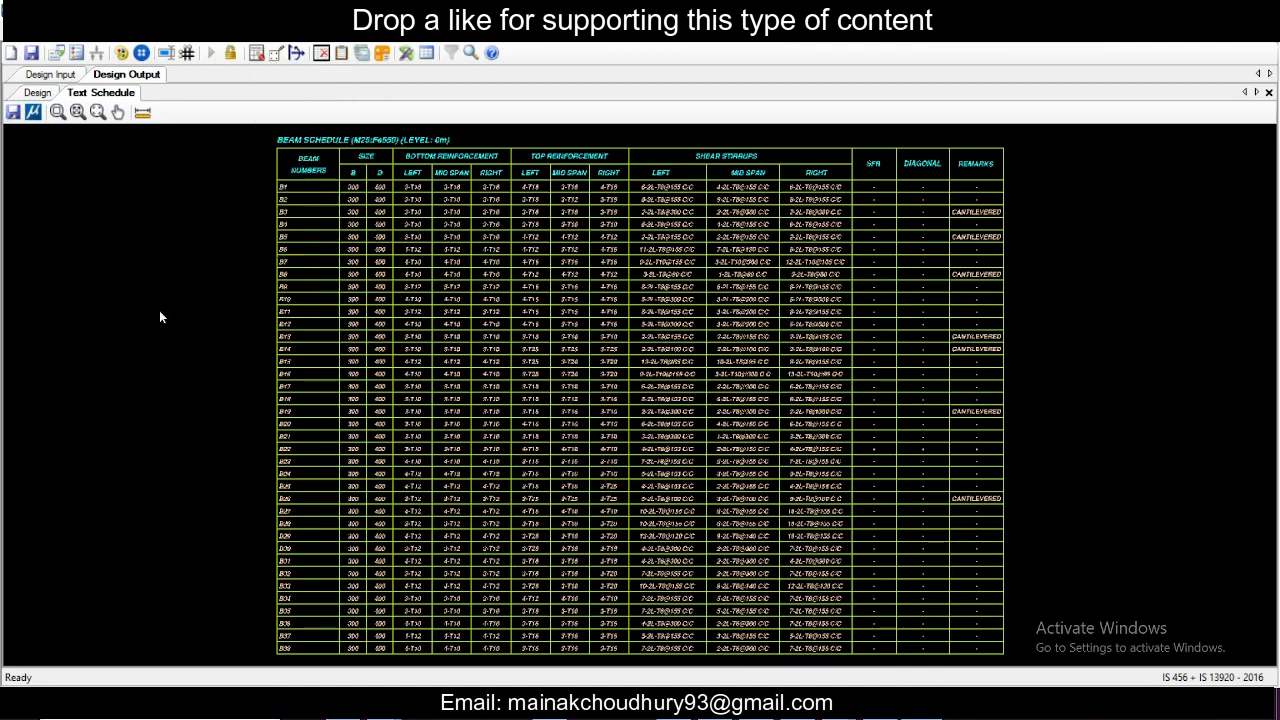
- Examine the beam sizes, top and bottom reinforcement and shear stirrups in the upper rows of the beam schedule
scroll(489, 374, up, 1)
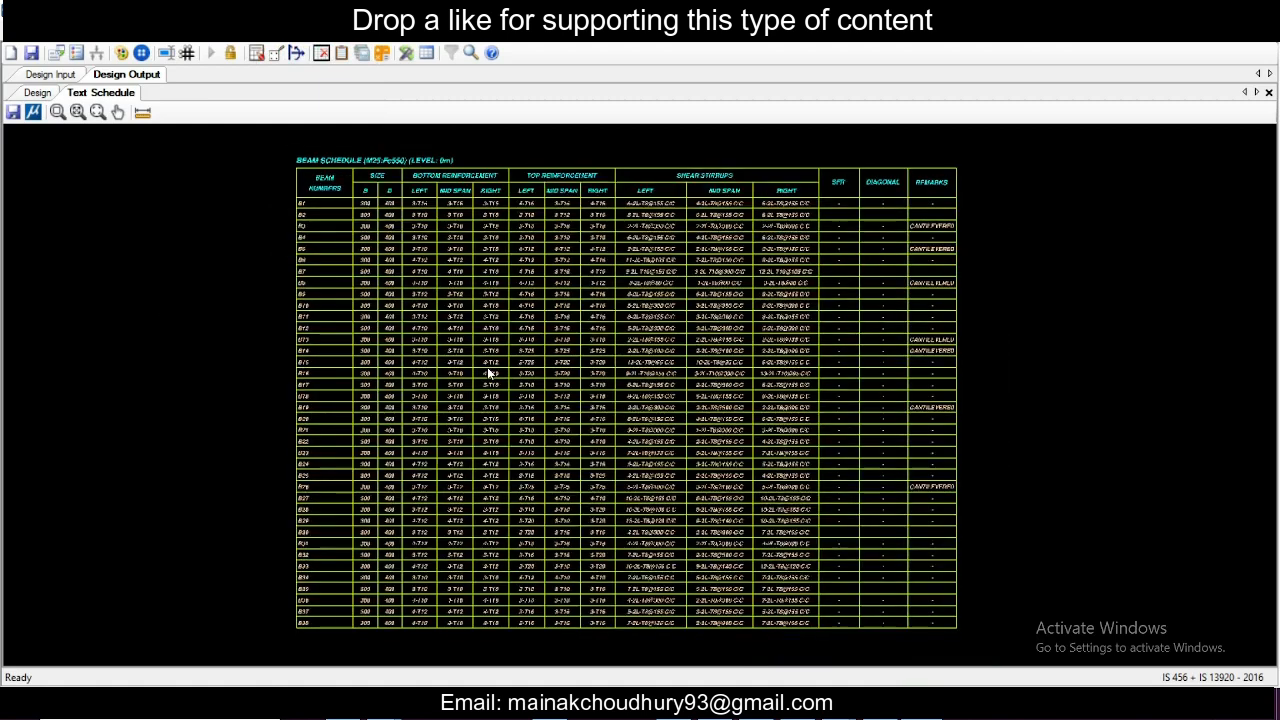
scroll(588, 384, up, 1)
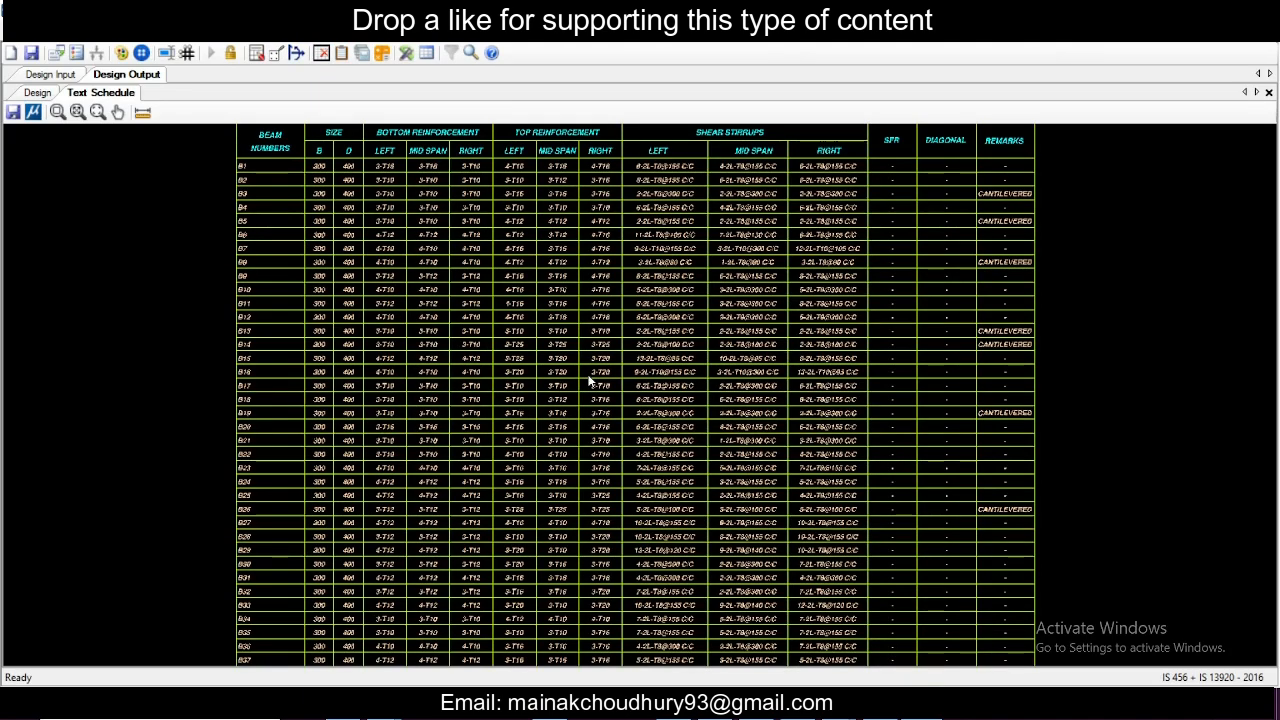
scroll(590, 380, up, 1)
scroll(485, 293, up, 2)
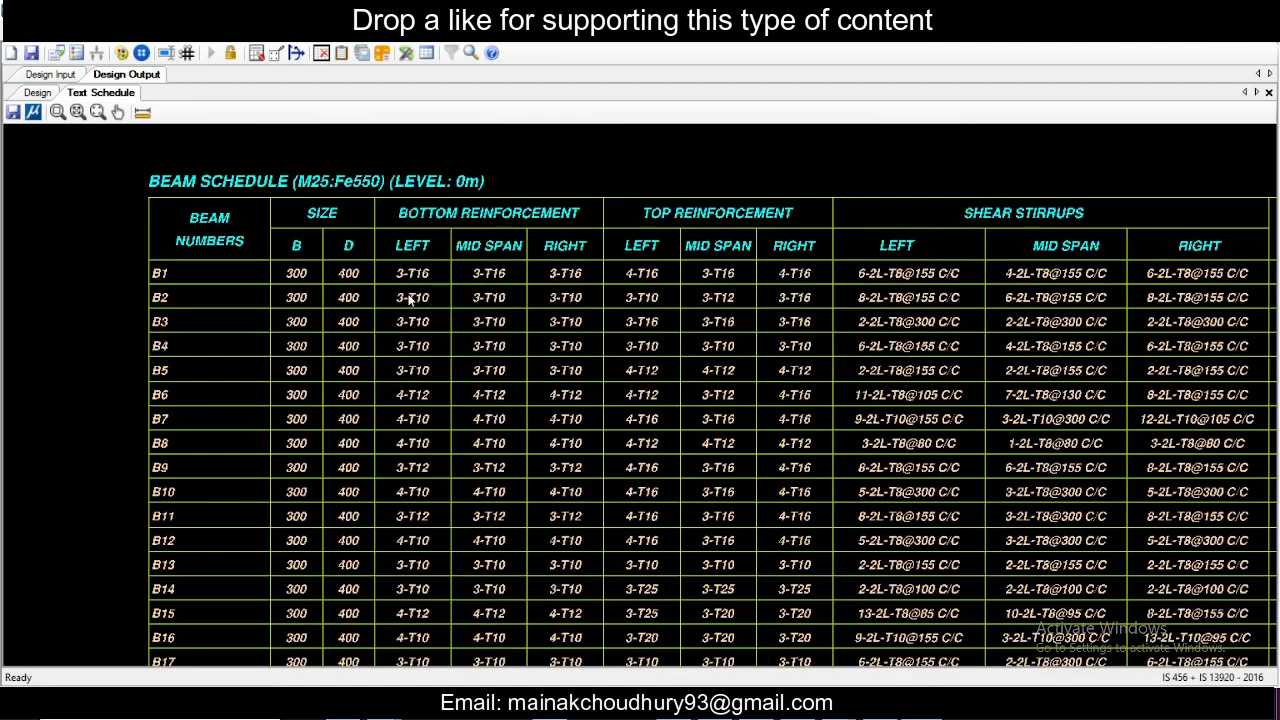